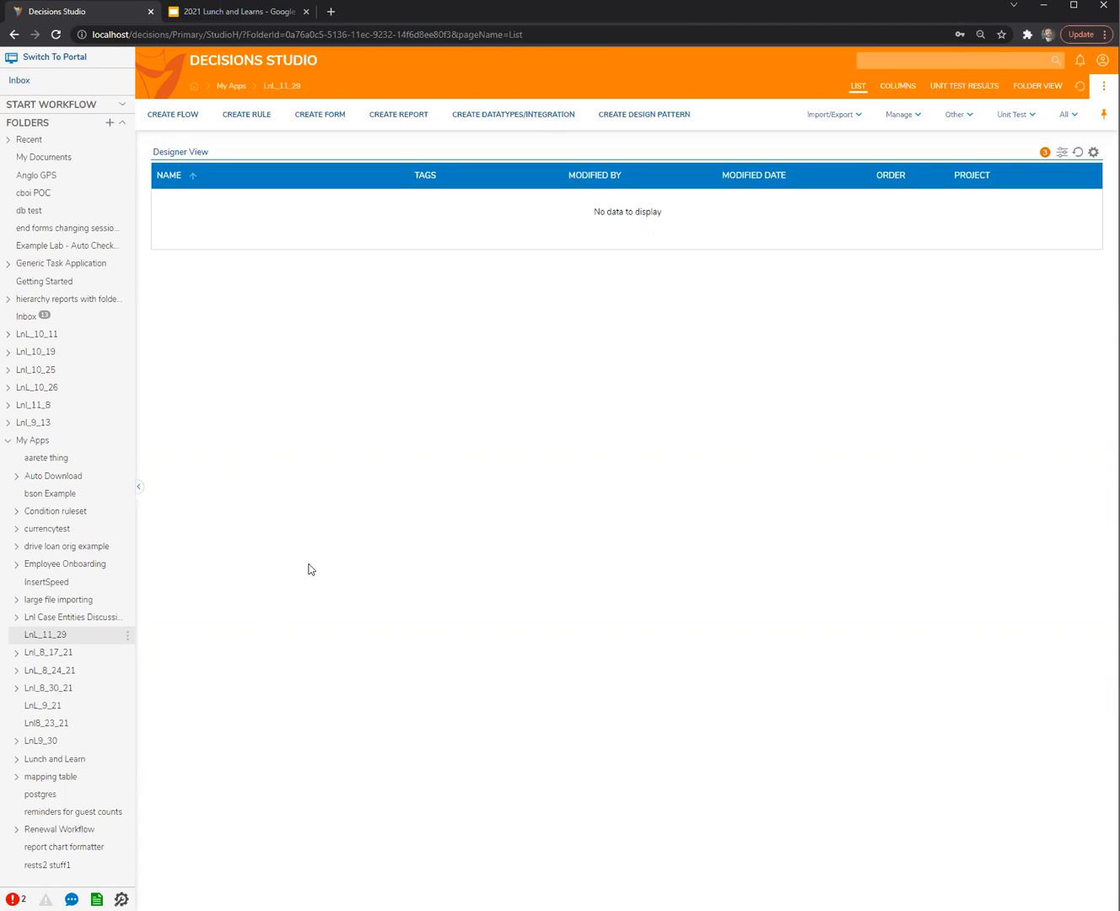
Step: Create a designer project named "subtotals and grouping reports" inside the LnL_11_29 folder
{"action": "right_click", "coordinate": [45, 637]}
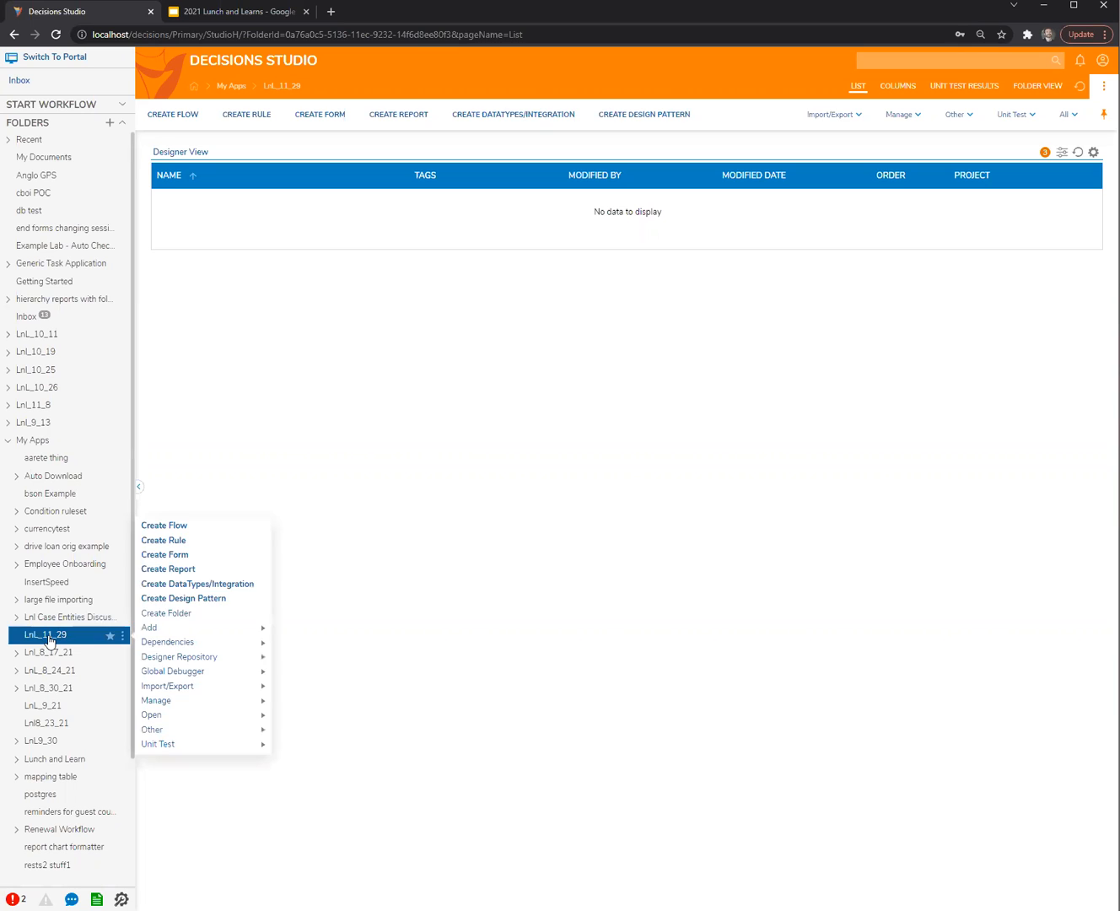
{"action": "left_click", "coordinate": [195, 610]}
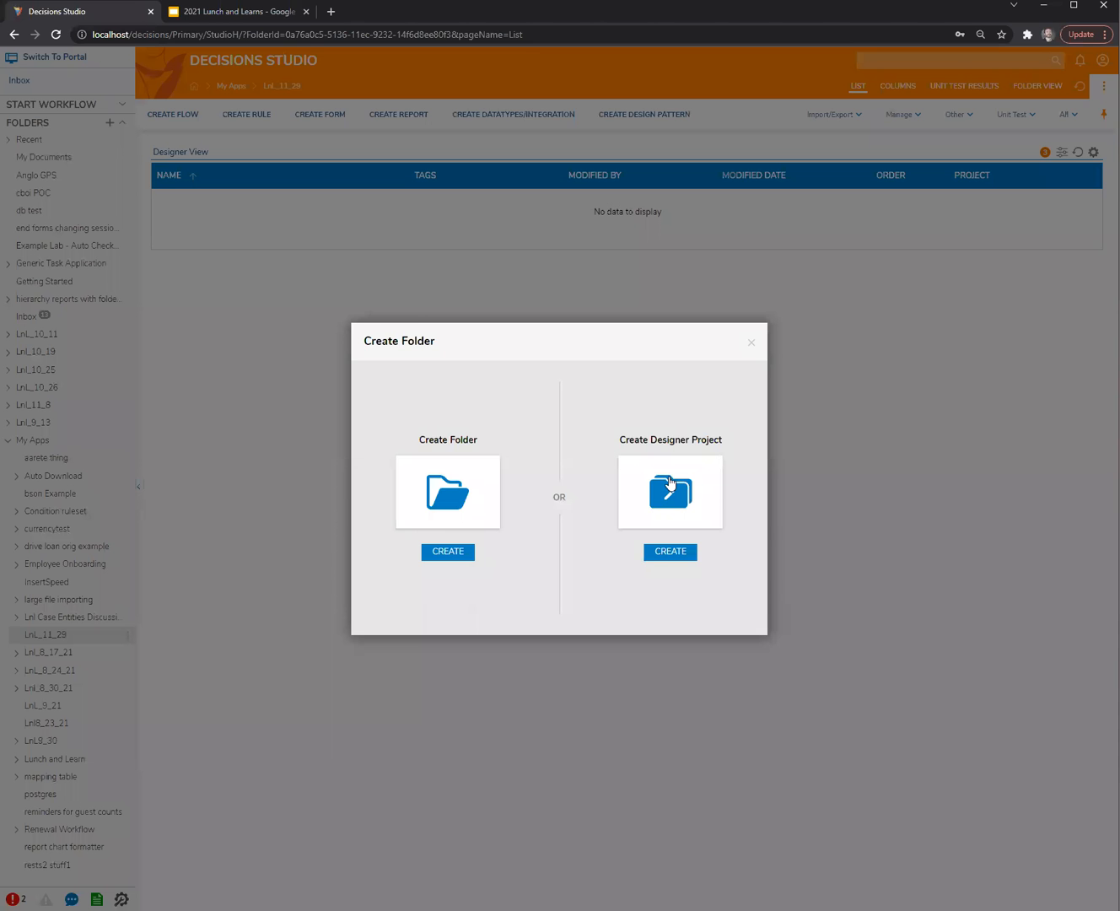
{"action": "left_click", "coordinate": [666, 482]}
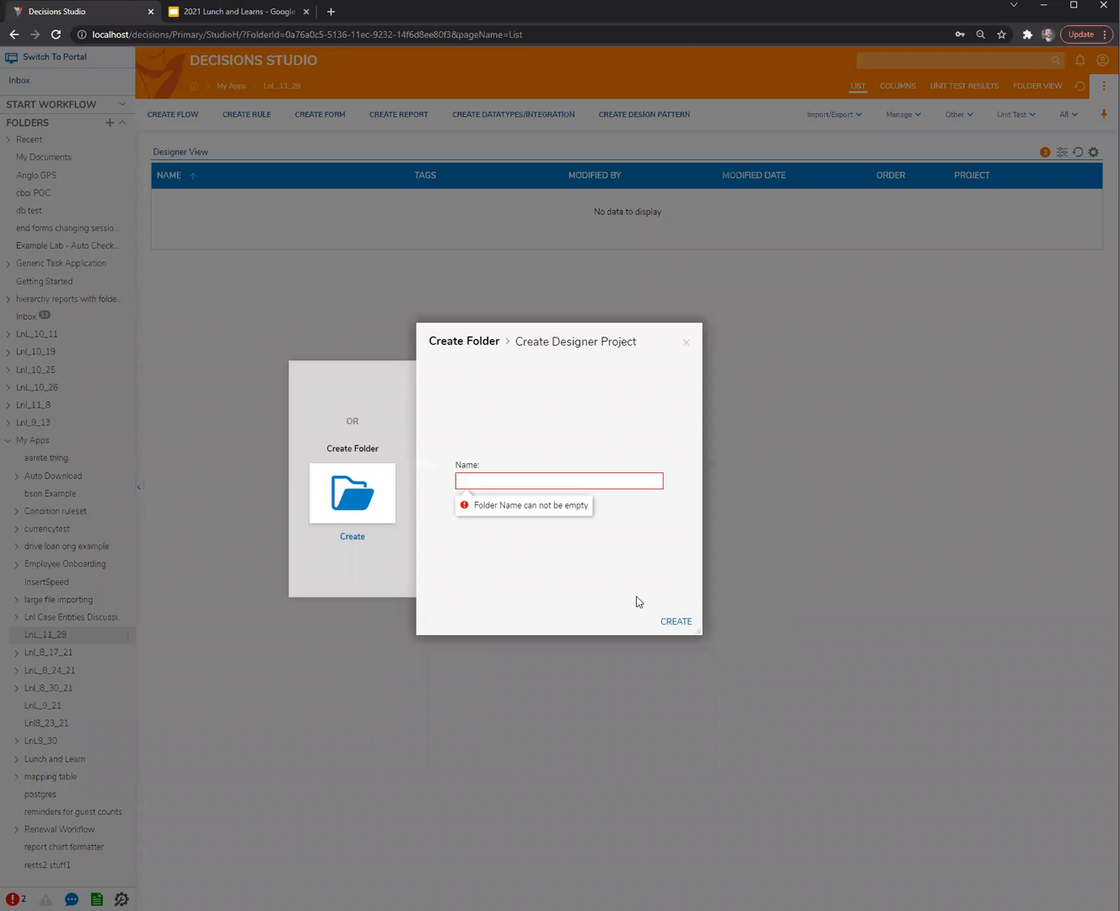
{"action": "type", "text": "subtotals and grou"}
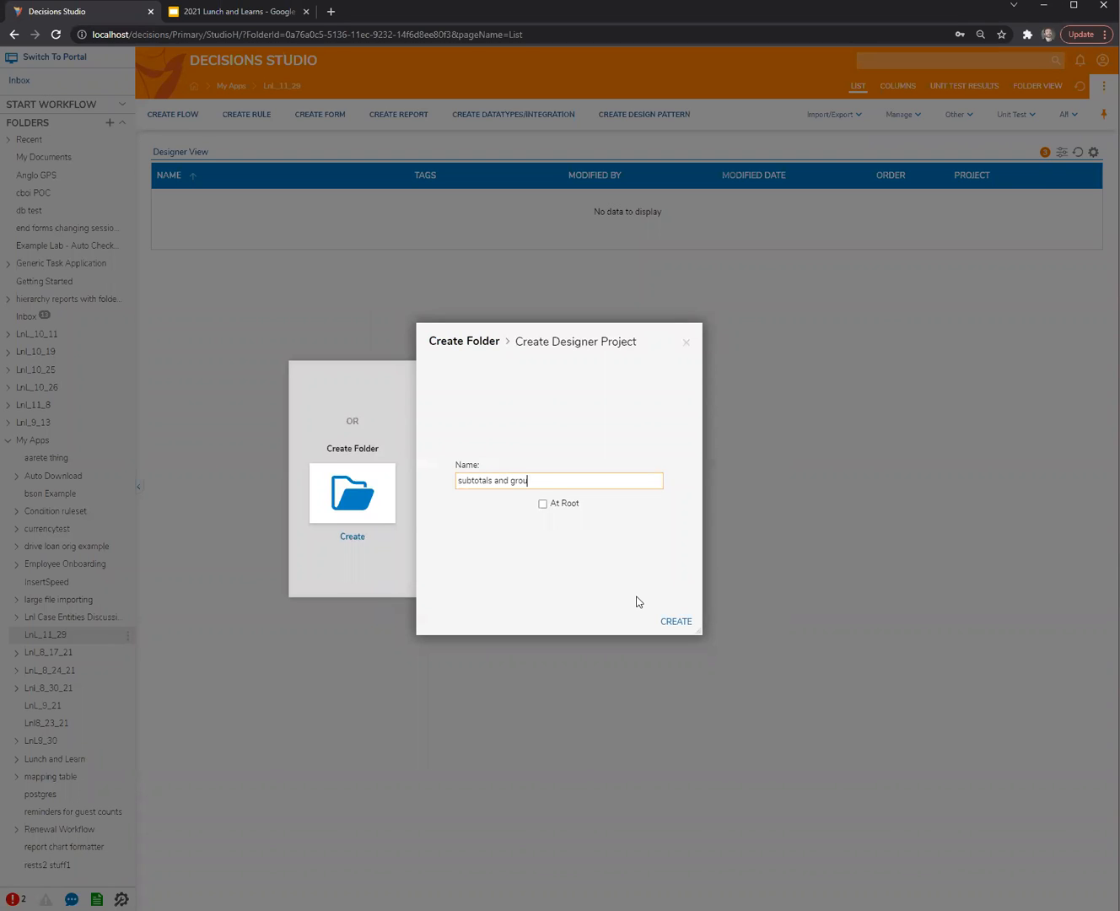
{"action": "type", "text": "ping reports"}
{"action": "left_click", "coordinate": [680, 620]}
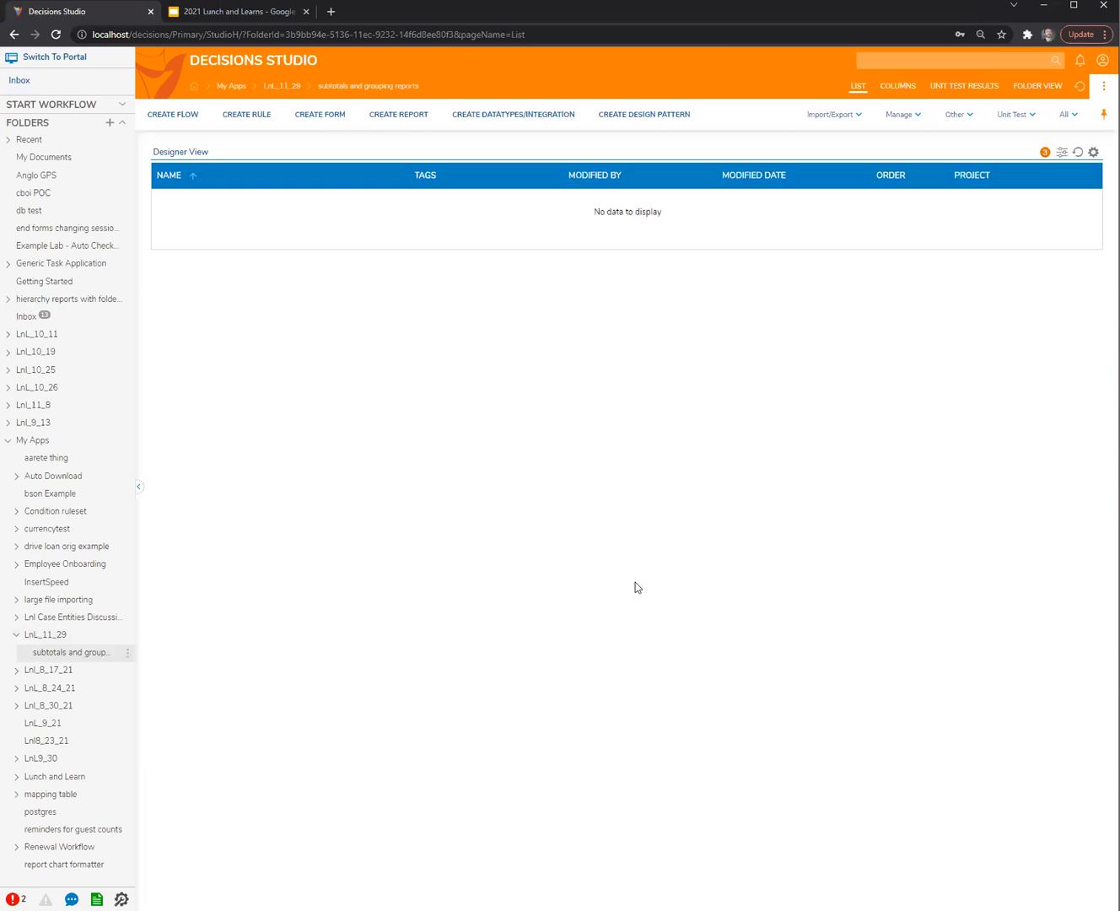
Step: Start a new Entity data structure in the project and name its type LoanApp
{"action": "left_click", "coordinate": [501, 115]}
{"action": "scroll", "coordinate": [529, 584], "scroll_direction": "down", "scroll_amount": 2}
{"action": "left_click", "coordinate": [515, 605]}
{"action": "left_click", "coordinate": [366, 254]}
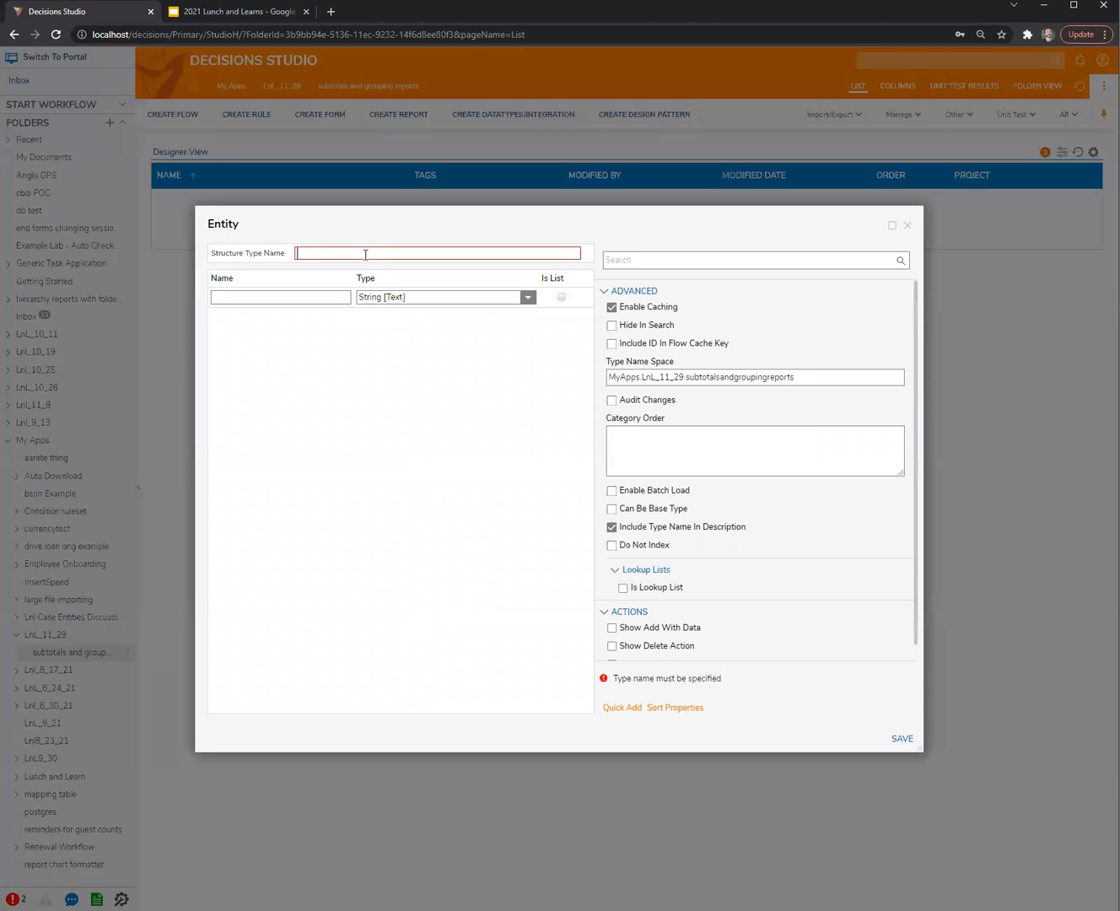
{"action": "type", "text": "LoanApp"}
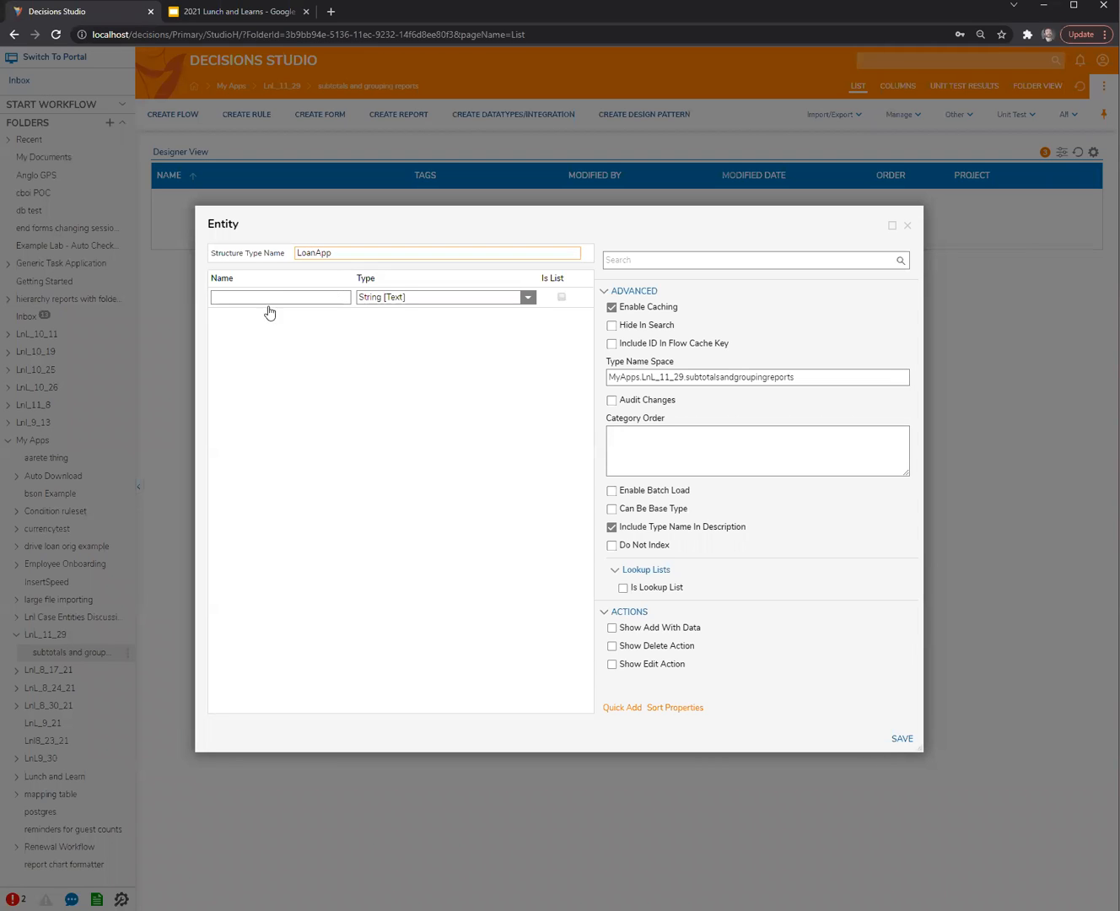
Step: Add the data members Name, amount and date to the LoanApp entity
{"action": "left_click", "coordinate": [268, 300]}
{"action": "type", "text": "Name"}
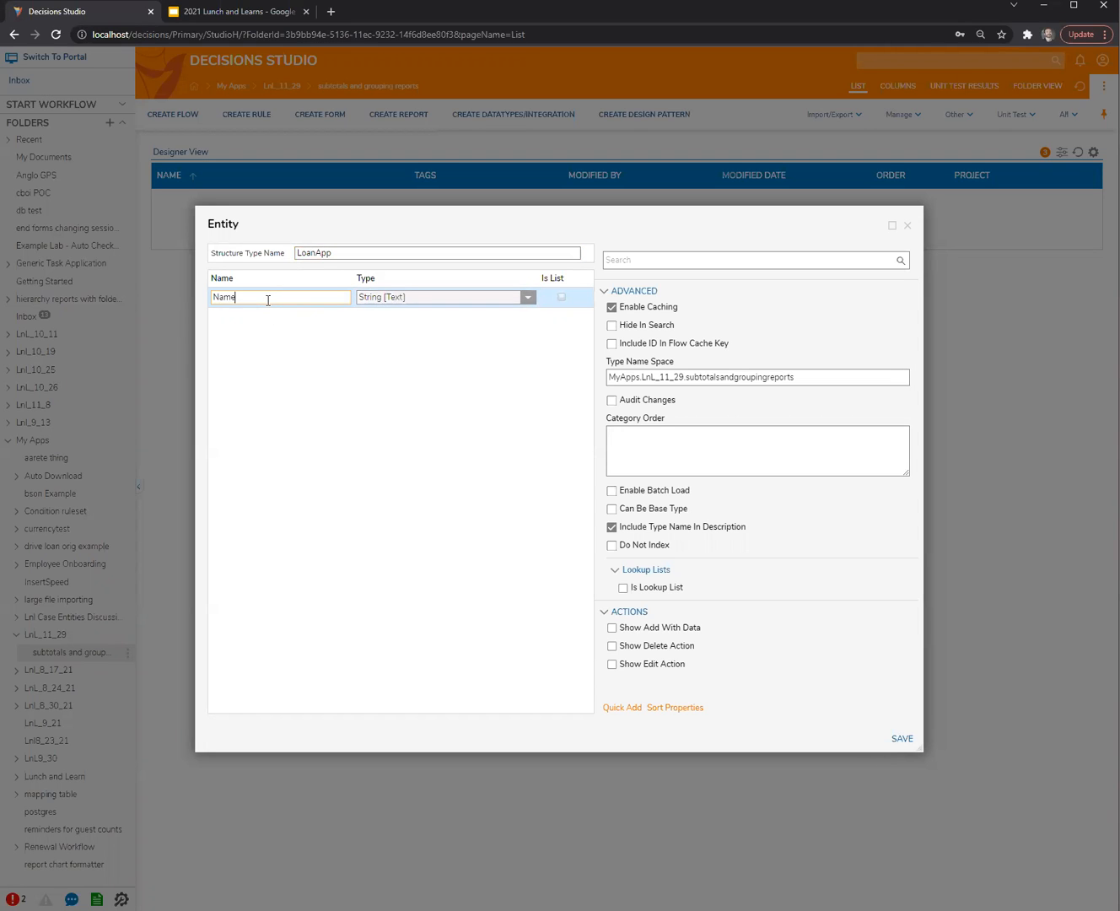
{"action": "left_click", "coordinate": [269, 317]}
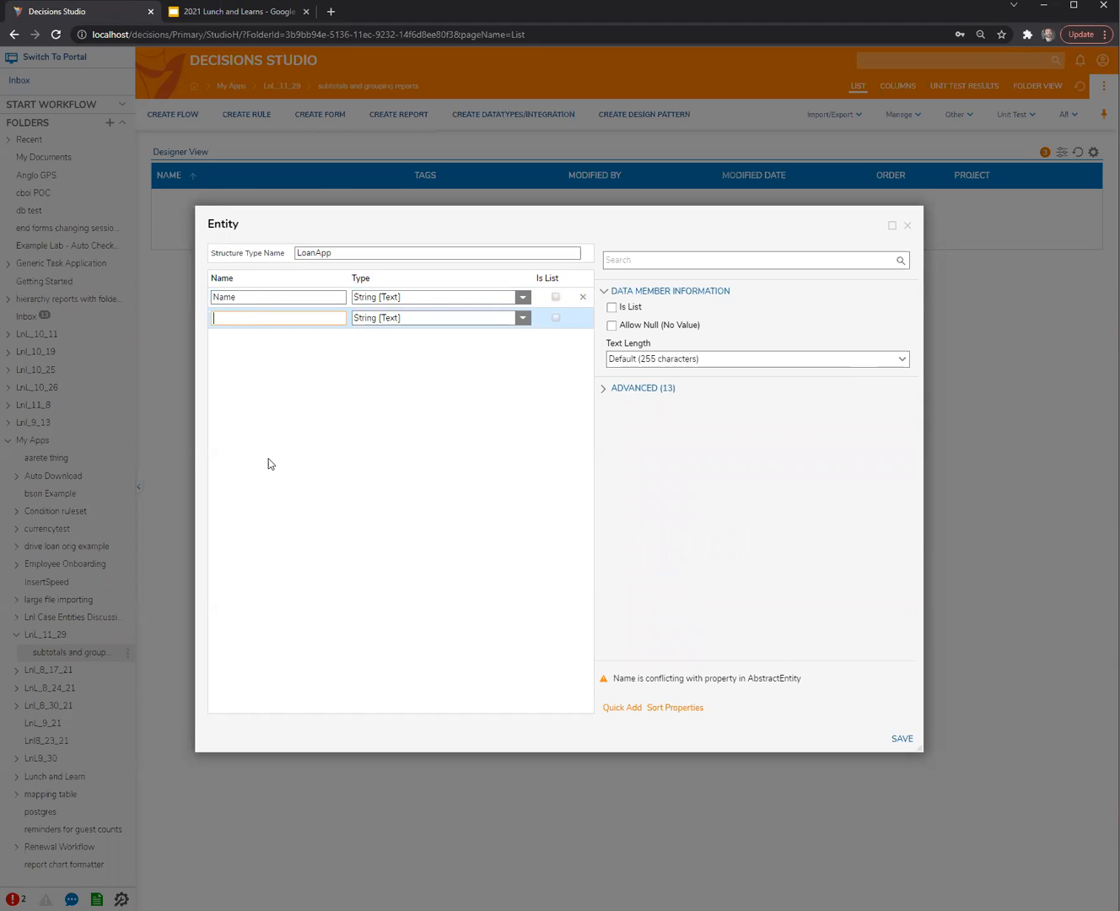
{"action": "type", "text": "amount"}
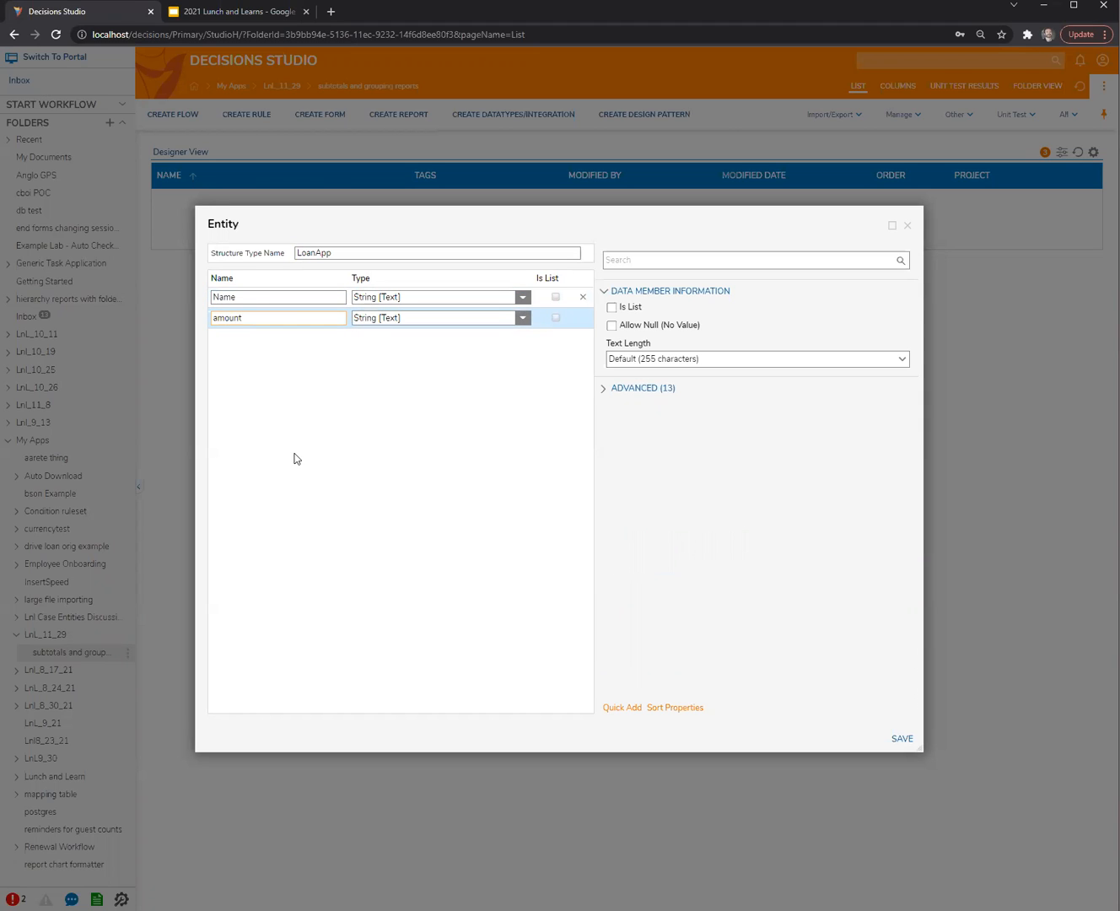
{"action": "key", "text": "Return"}
{"action": "type", "text": "date"}
Step: Set the type of the date member to Date Time and the amount member to Int32
{"action": "left_click", "coordinate": [523, 338]}
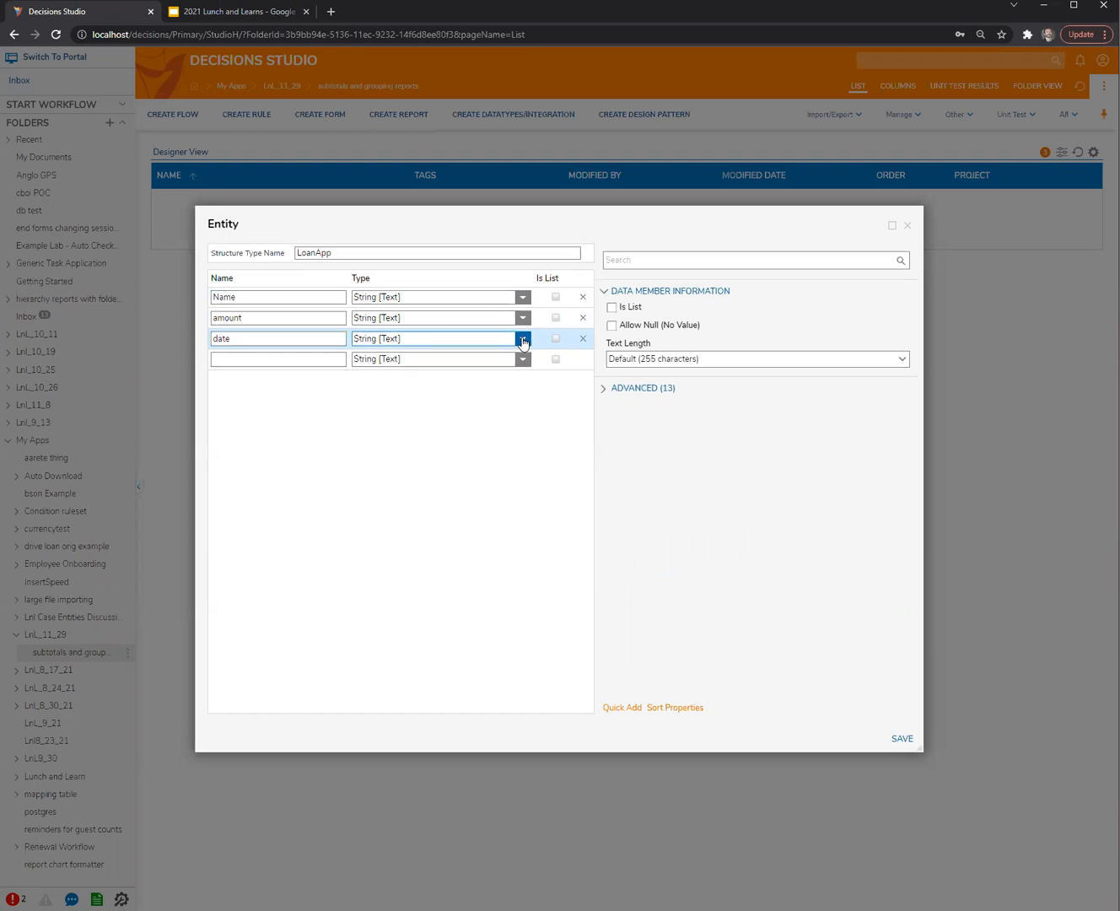
{"action": "left_click", "coordinate": [396, 386]}
{"action": "left_click", "coordinate": [497, 324]}
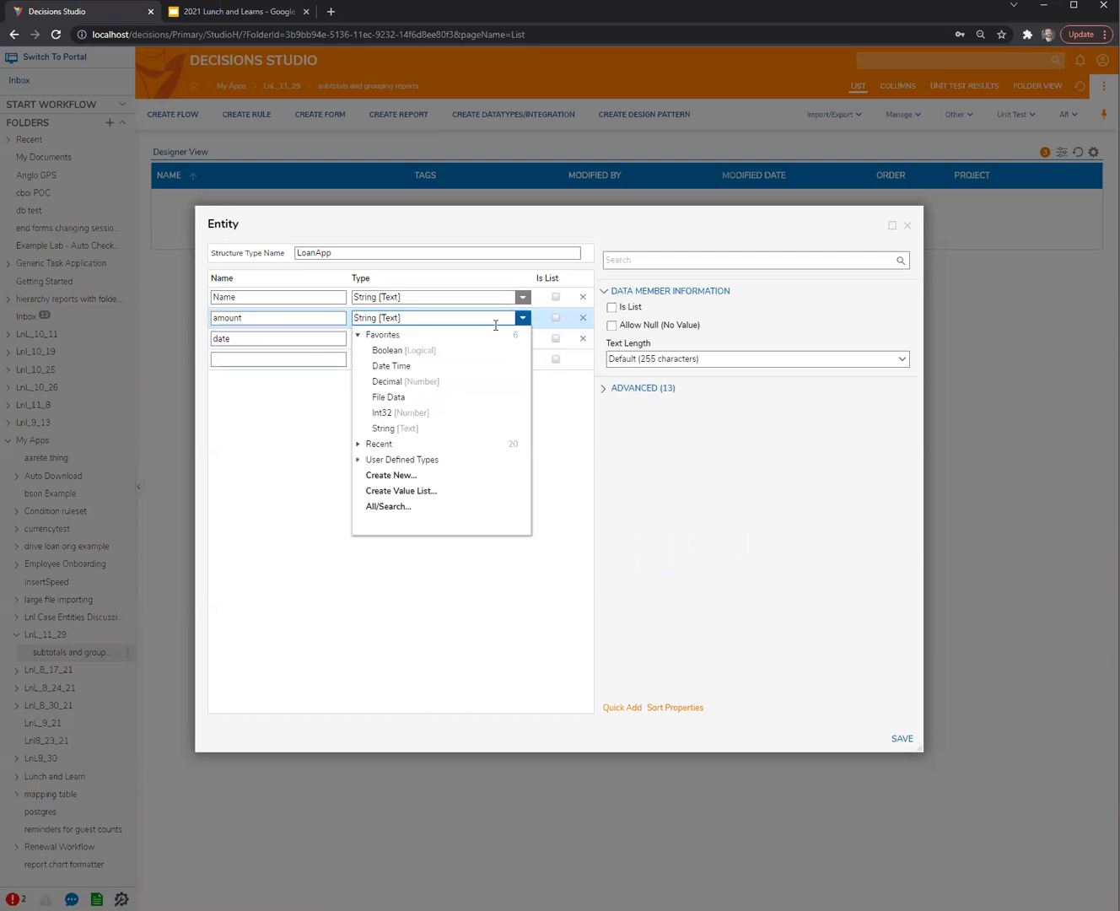
{"action": "left_click", "coordinate": [402, 412]}
Step: Enable the Show Add With Data, Show Edit Action and Show Delete Action options for LoanApp and save the entity
{"action": "left_click", "coordinate": [493, 253]}
{"action": "scroll", "coordinate": [672, 571], "scroll_direction": "down", "scroll_amount": 1}
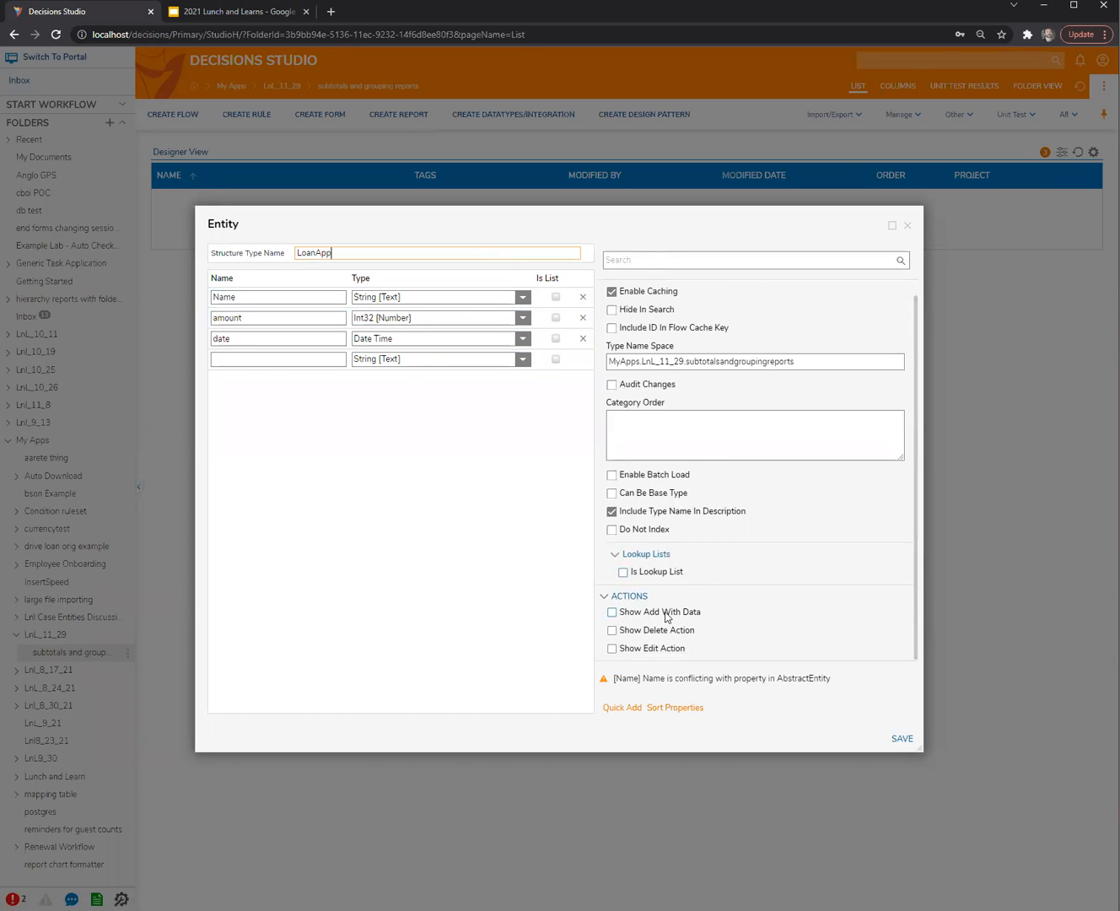
{"action": "left_click", "coordinate": [665, 617]}
{"action": "scroll", "coordinate": [675, 640], "scroll_direction": "down", "scroll_amount": 1}
{"action": "left_click", "coordinate": [675, 649]}
{"action": "left_click", "coordinate": [684, 630]}
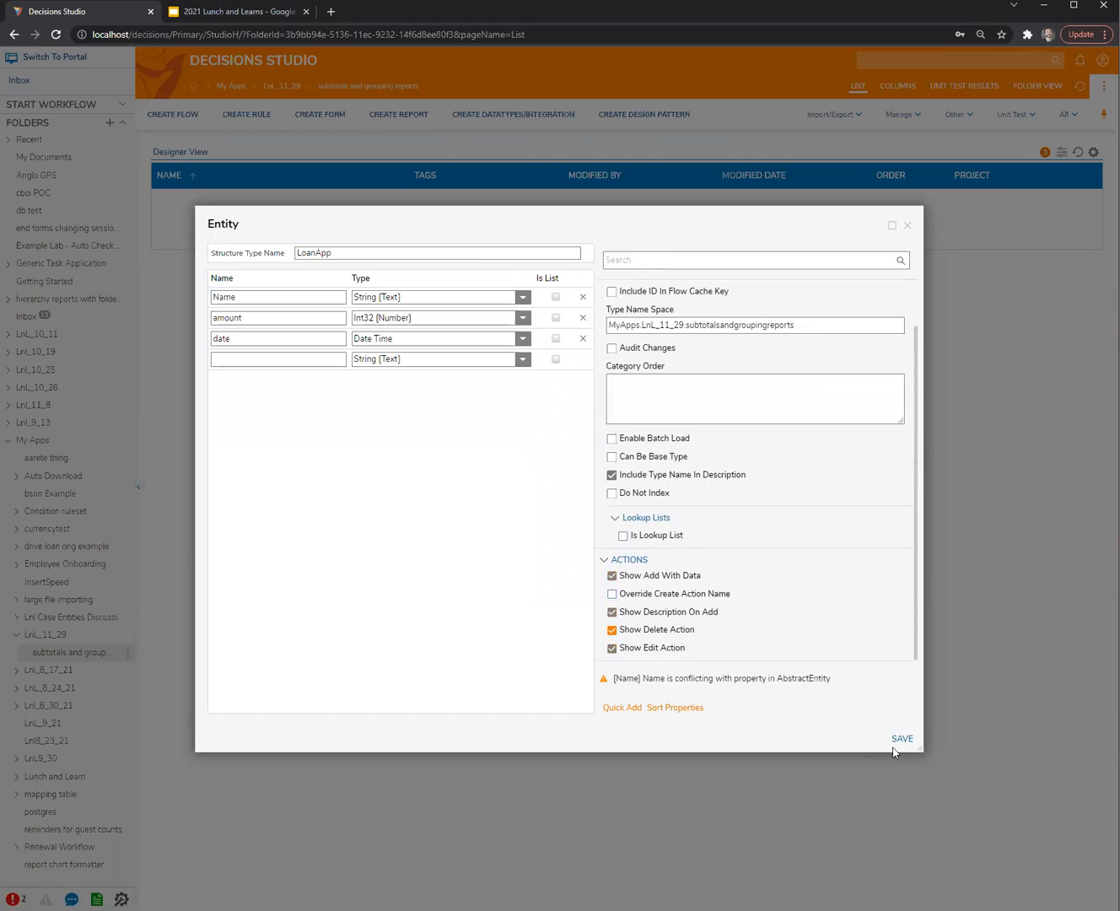
{"action": "left_click", "coordinate": [897, 740]}
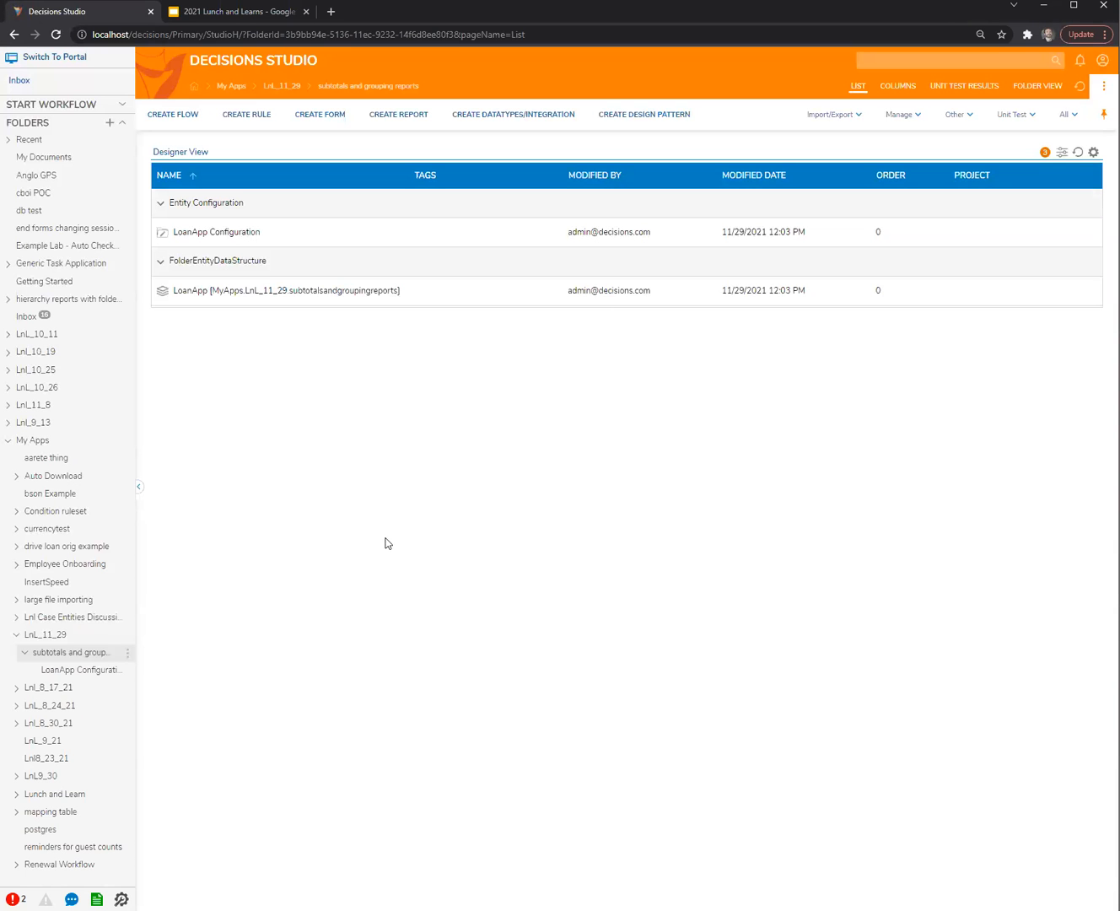
{"action": "left_click", "coordinate": [127, 652]}
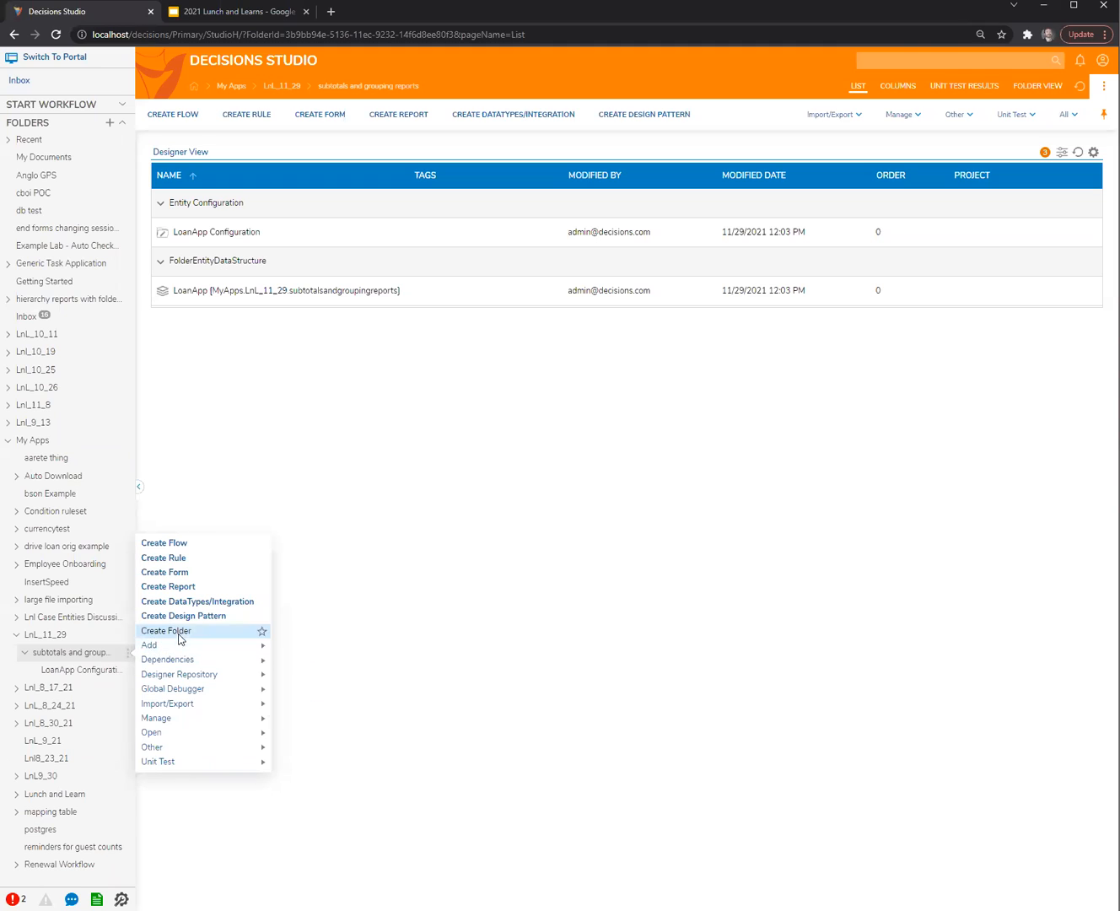
{"action": "mouse_move", "coordinate": [183, 645]}
{"action": "mouse_move", "coordinate": [300, 647]}
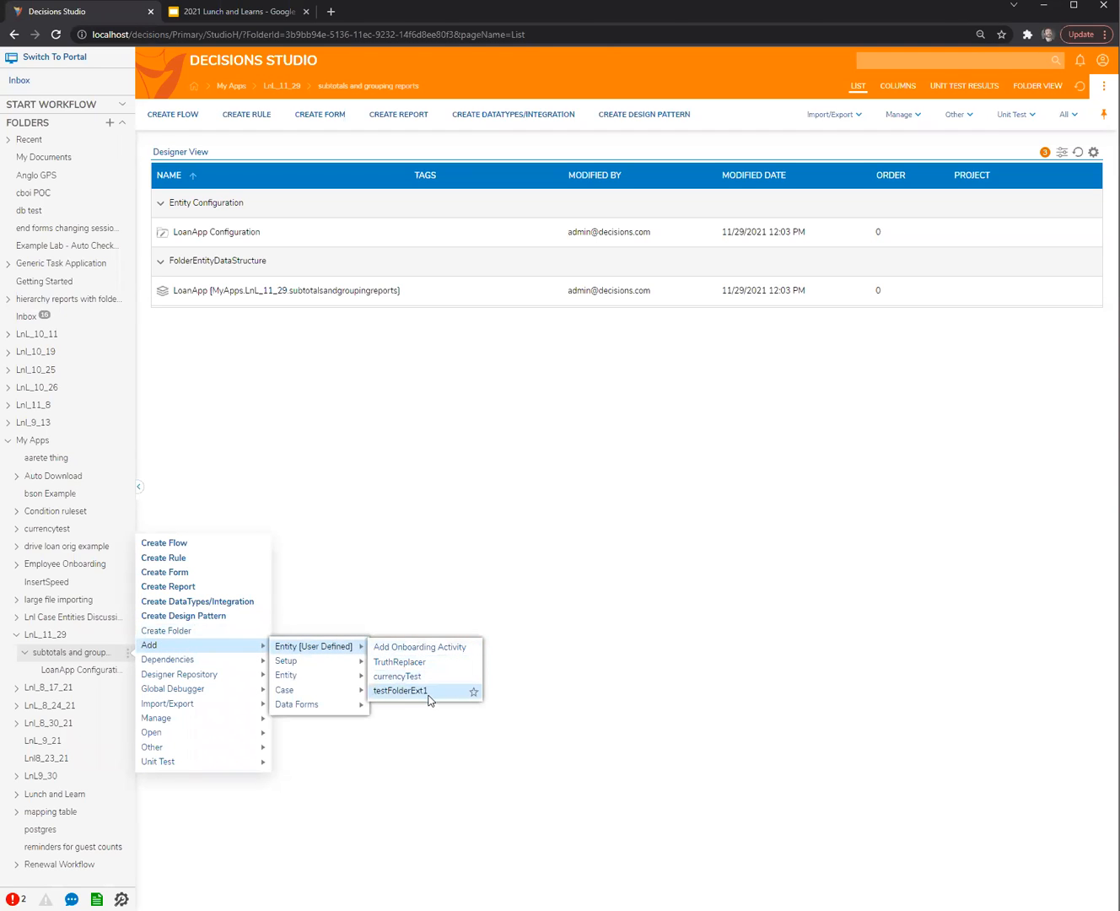
{"action": "mouse_move", "coordinate": [314, 708]}
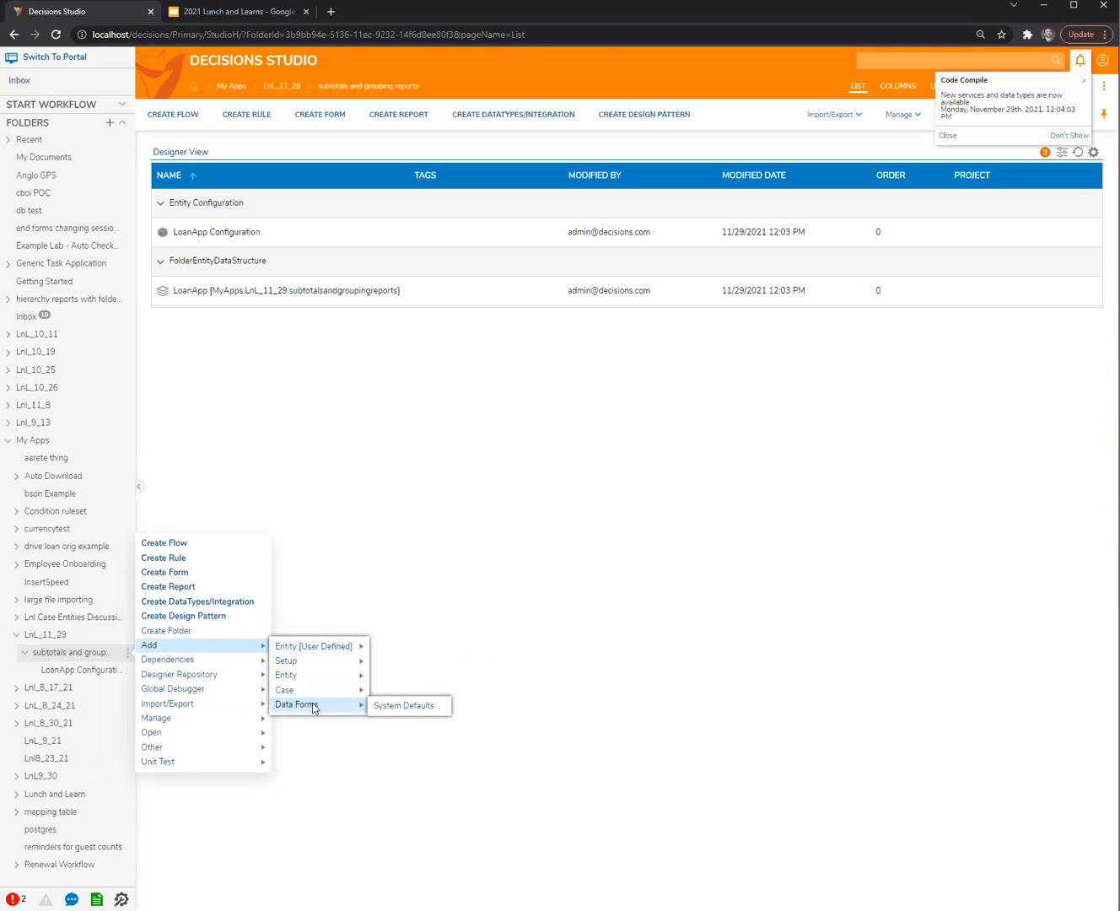
{"action": "left_click", "coordinate": [403, 706]}
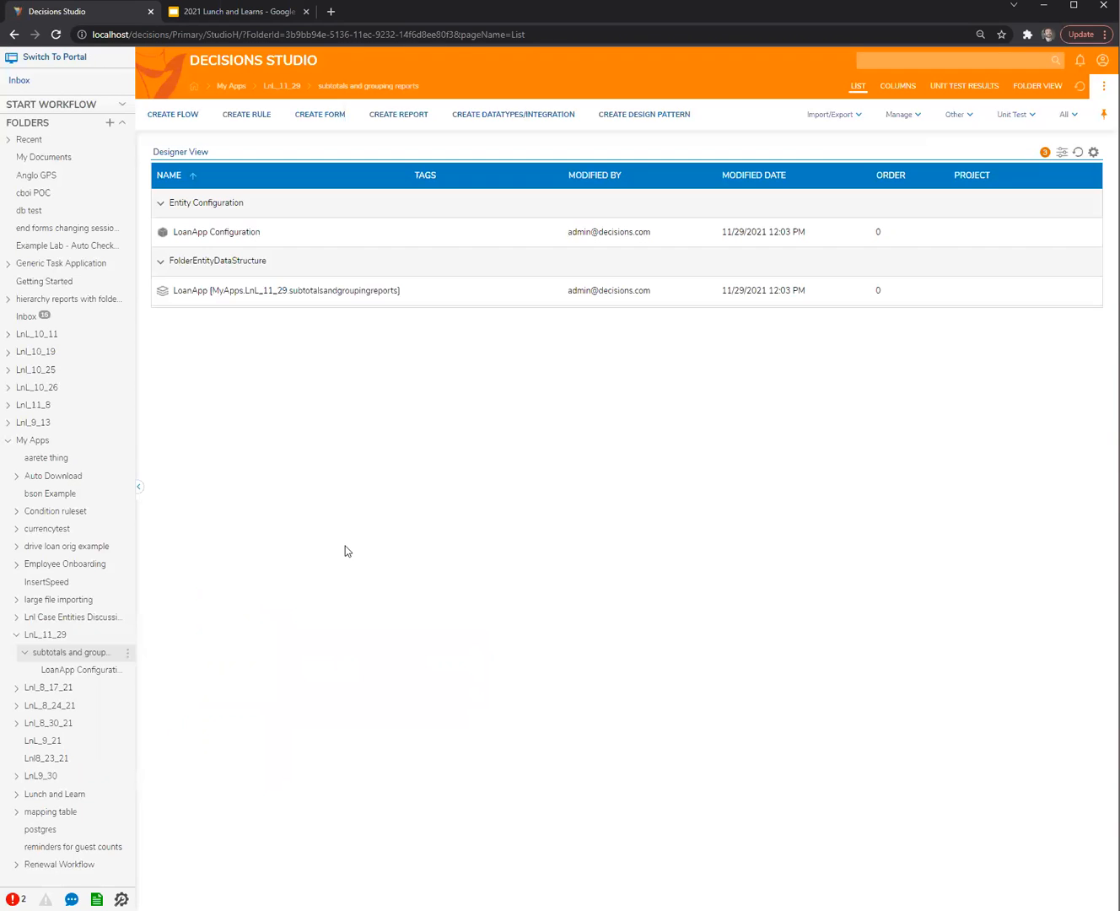
Step: Add a LoanApp entity to the subtotals and grouping reports folder, named 1 with an amount of 100
{"action": "right_click", "coordinate": [75, 652]}
{"action": "mouse_move", "coordinate": [211, 645]}
{"action": "mouse_move", "coordinate": [302, 645]}
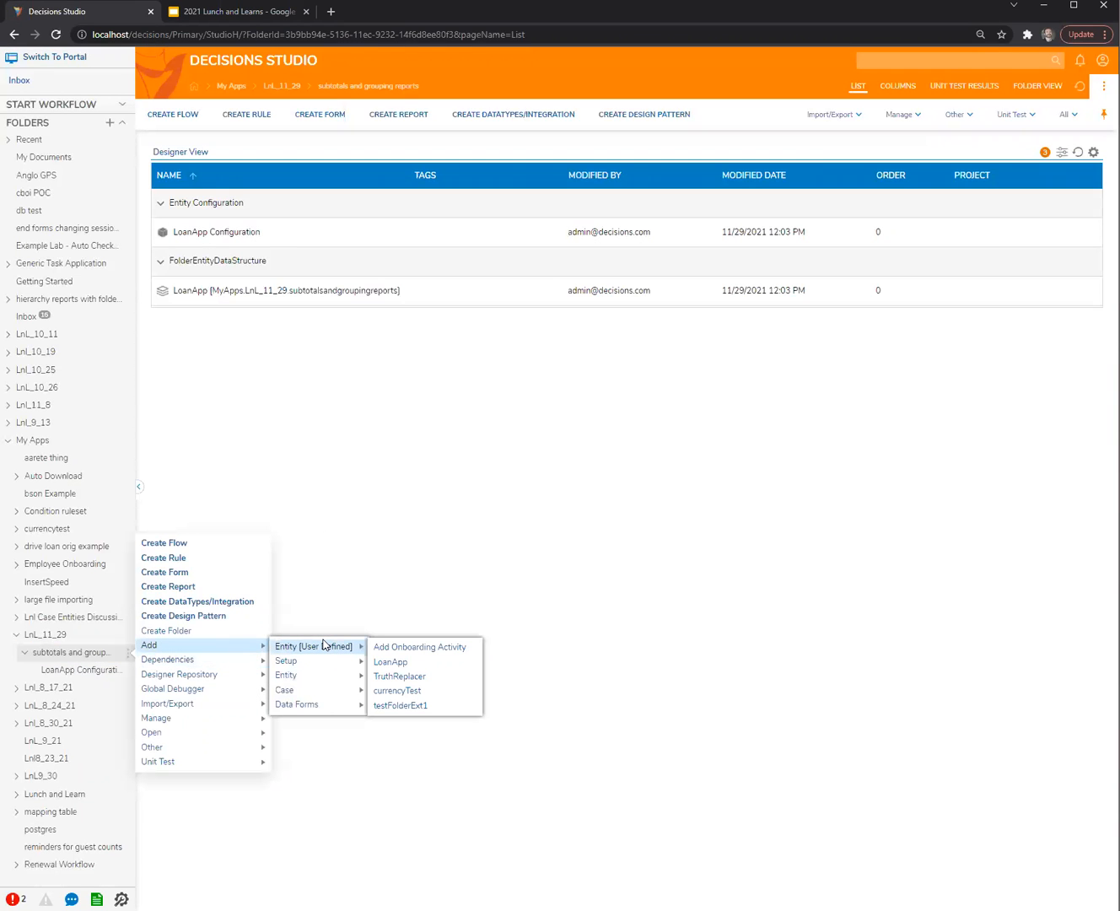
{"action": "left_click", "coordinate": [396, 661]}
{"action": "type", "text": "1"}
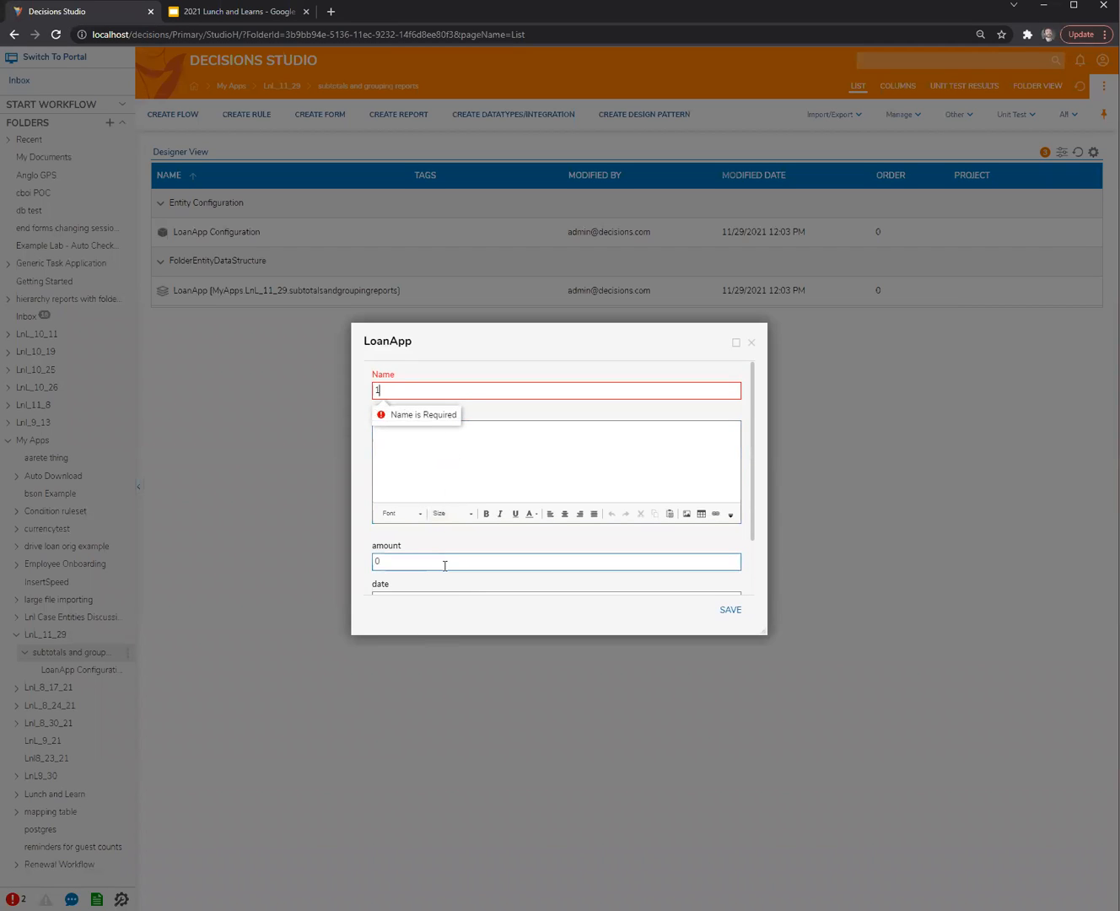
{"action": "left_click", "coordinate": [444, 565]}
{"action": "key", "text": "BackSpace"}
{"action": "type", "text": "100"}
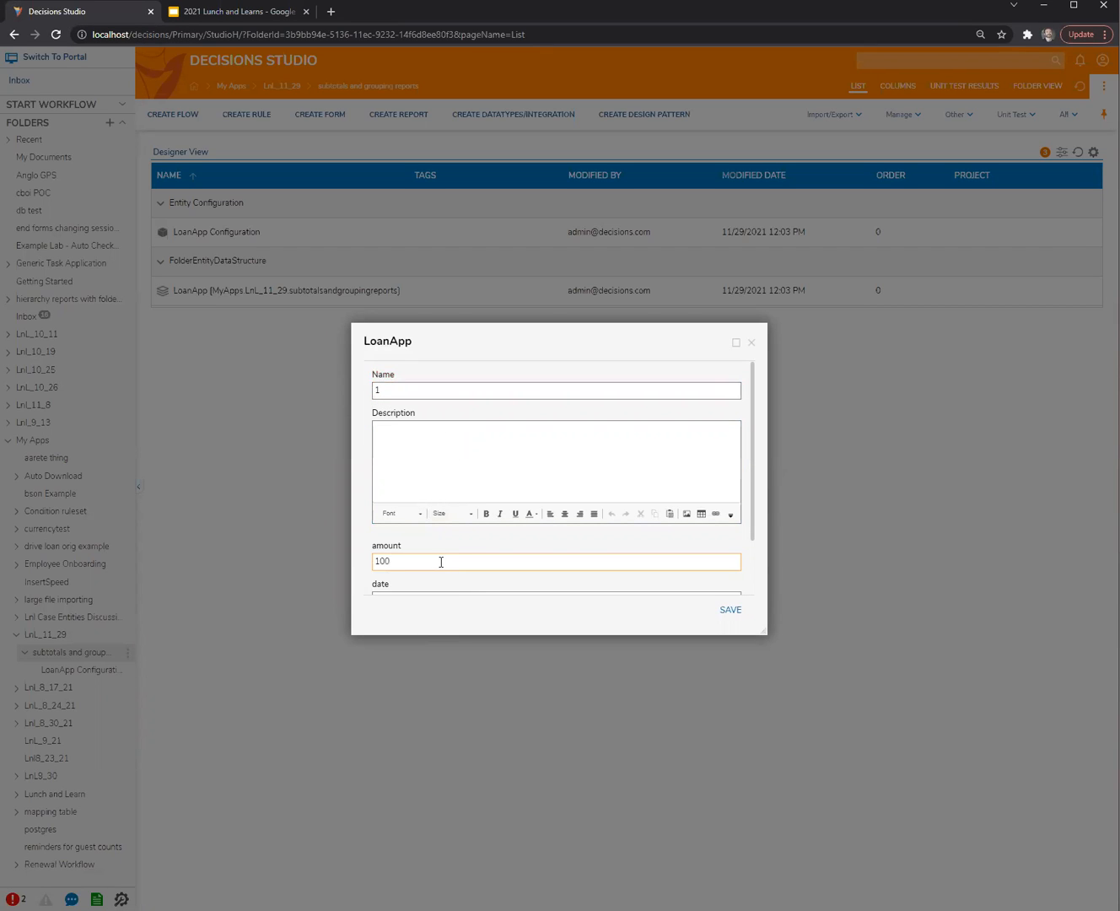
Step: Set the first loan's date to 11/29/2021 and its second Name field to Loan1, and save it
{"action": "scroll", "coordinate": [441, 561], "scroll_direction": "down", "scroll_amount": 1}
{"action": "left_click", "coordinate": [688, 535]}
{"action": "type", "text": "11/29/2021"}
{"action": "key", "text": "Return"}
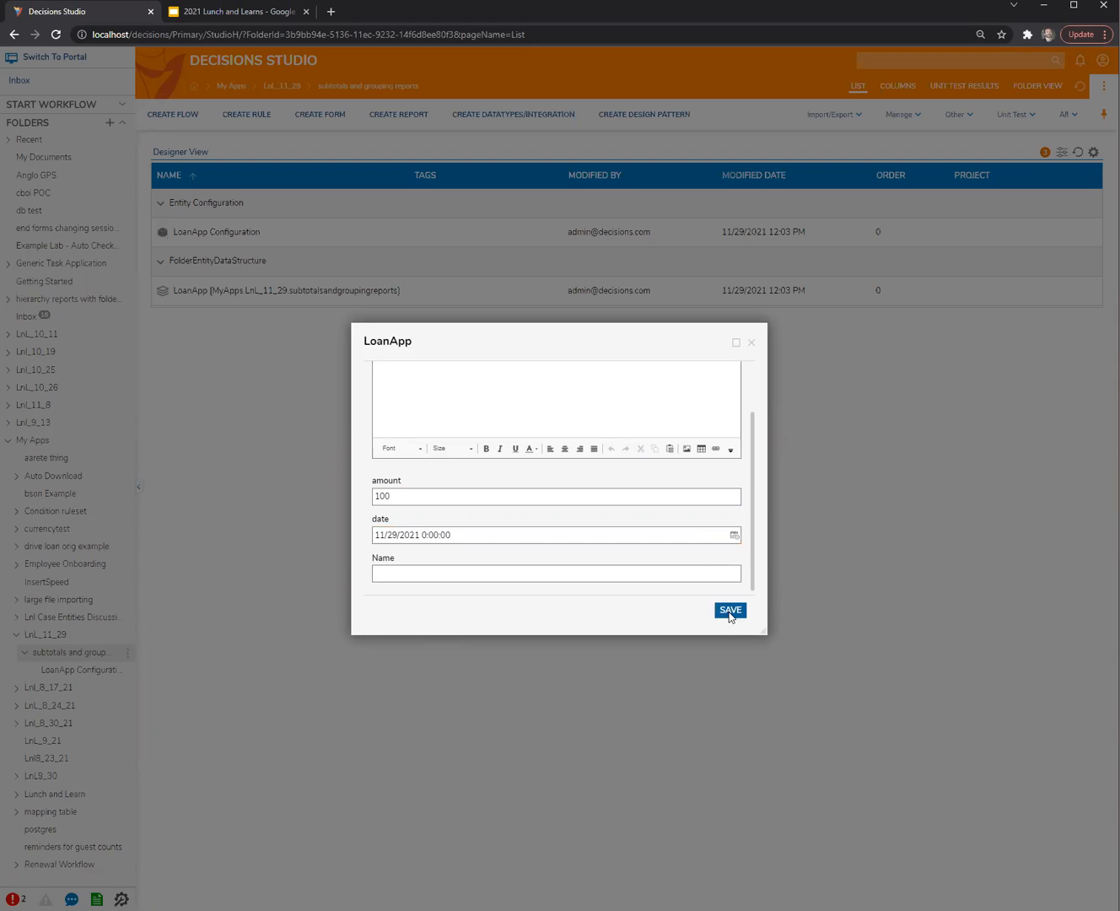
{"action": "left_click", "coordinate": [510, 575]}
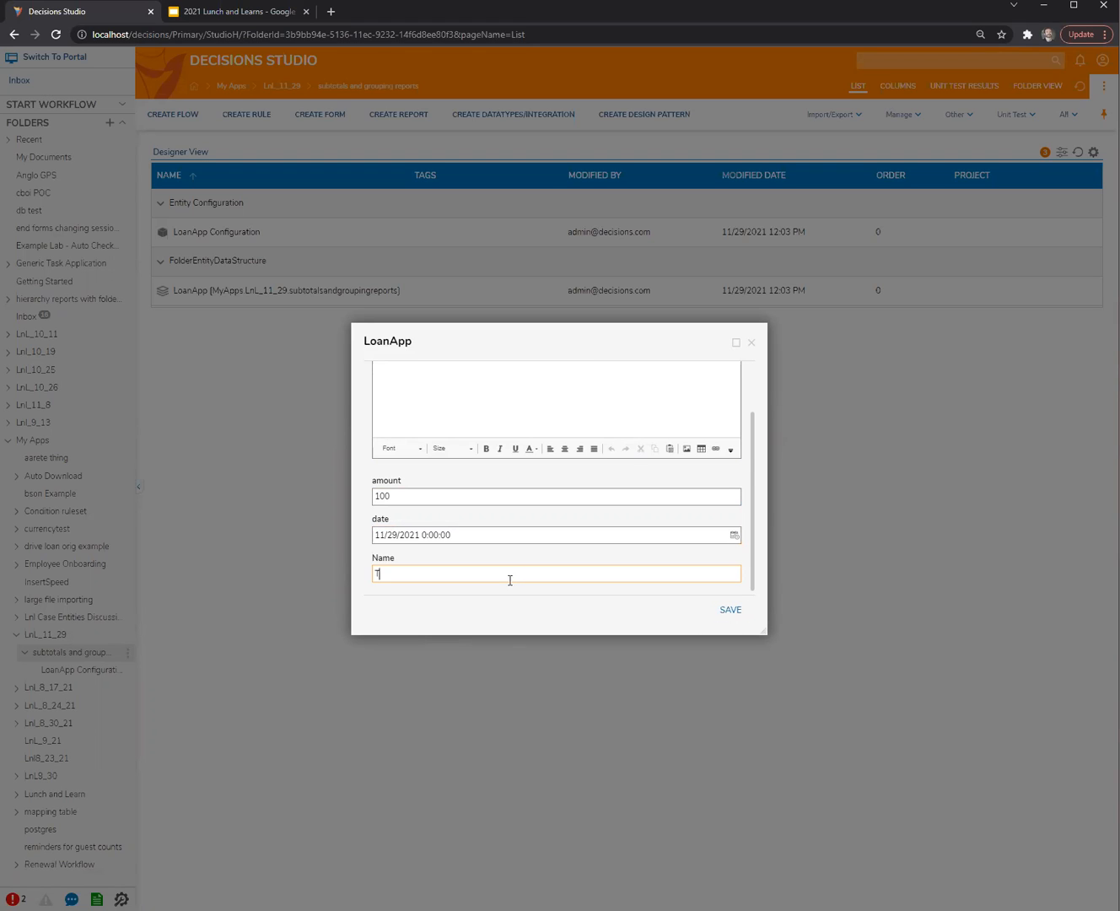
{"action": "type", "text": "Loan1"}
{"action": "left_click", "coordinate": [731, 613]}
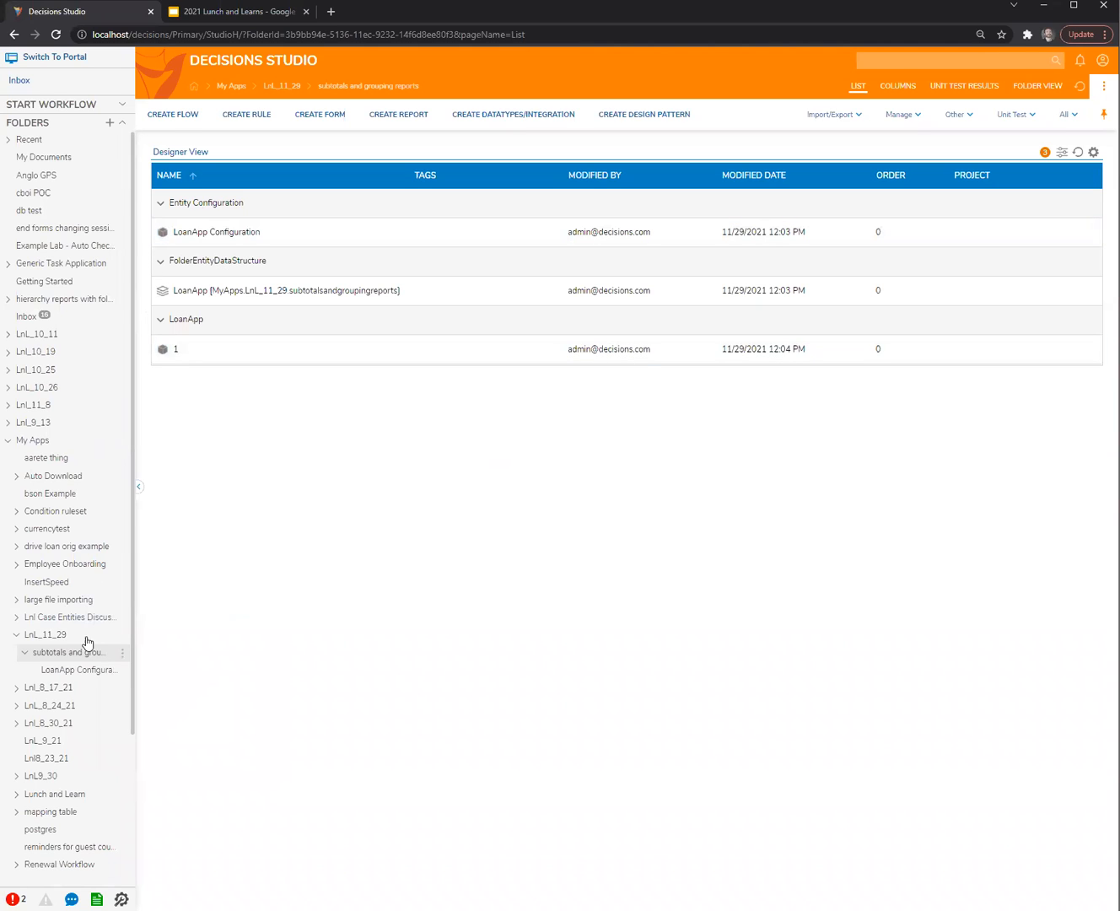
Step: Add a second LoanApp entity to the same folder, named 2 with an amount of 200
{"action": "right_click", "coordinate": [94, 647]}
{"action": "mouse_move", "coordinate": [180, 645]}
{"action": "mouse_move", "coordinate": [325, 646]}
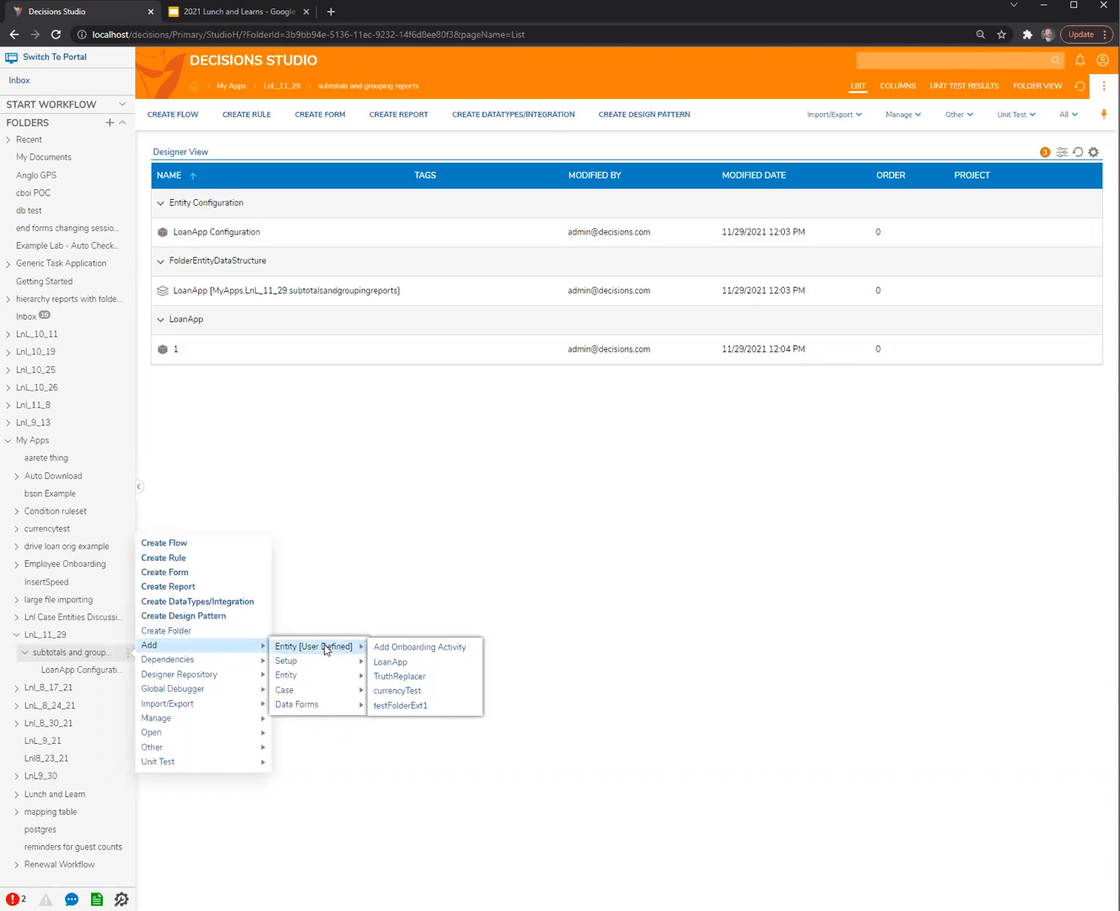
{"action": "left_click", "coordinate": [396, 662]}
{"action": "type", "text": "2"}
{"action": "left_click", "coordinate": [420, 561]}
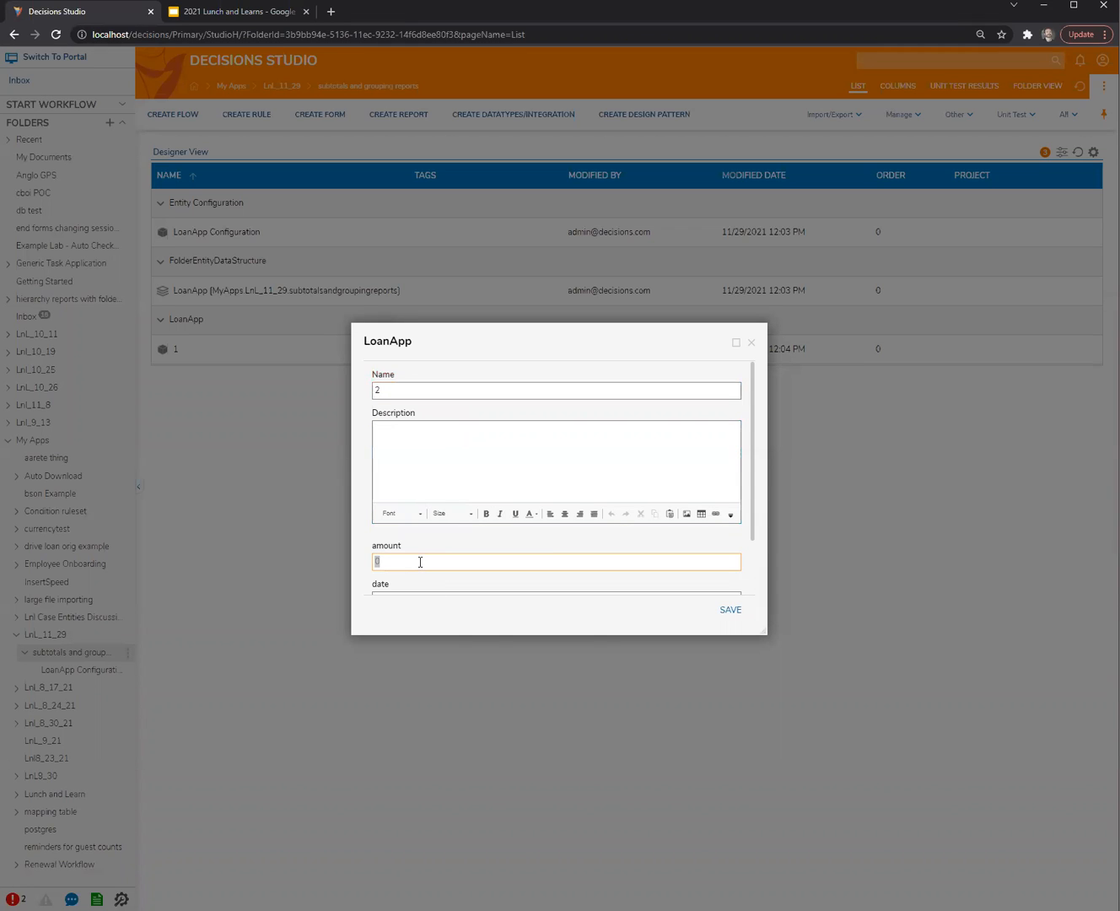
{"action": "type", "text": "200"}
Step: Set the second loan's date to 11/29/2021 and its second Name field to Loan2, and save it
{"action": "scroll", "coordinate": [496, 533], "scroll_direction": "down", "scroll_amount": 2}
{"action": "left_click_drag", "start_coordinate": [496, 532], "coordinate": [197, 529]}
{"action": "type", "text": "11/29/2021"}
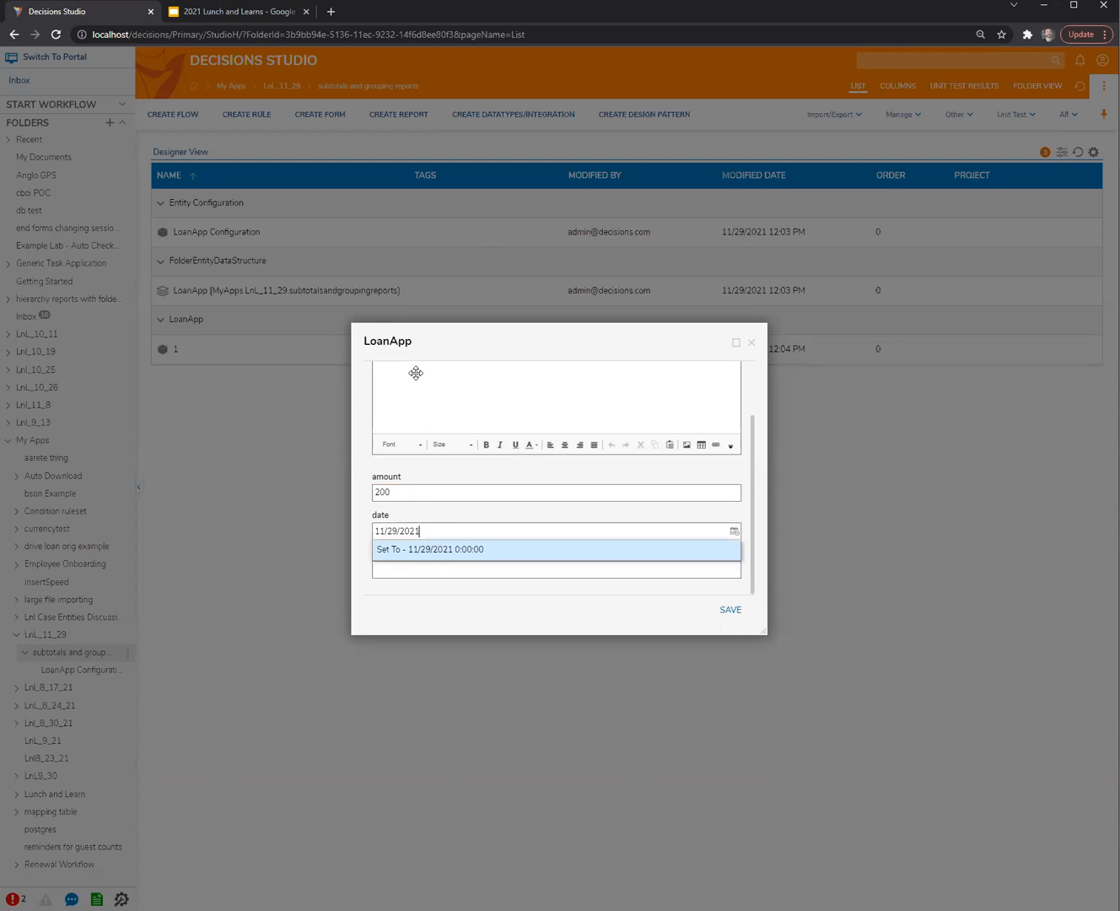
{"action": "left_click", "coordinate": [436, 574]}
{"action": "type", "text": "Loan2"}
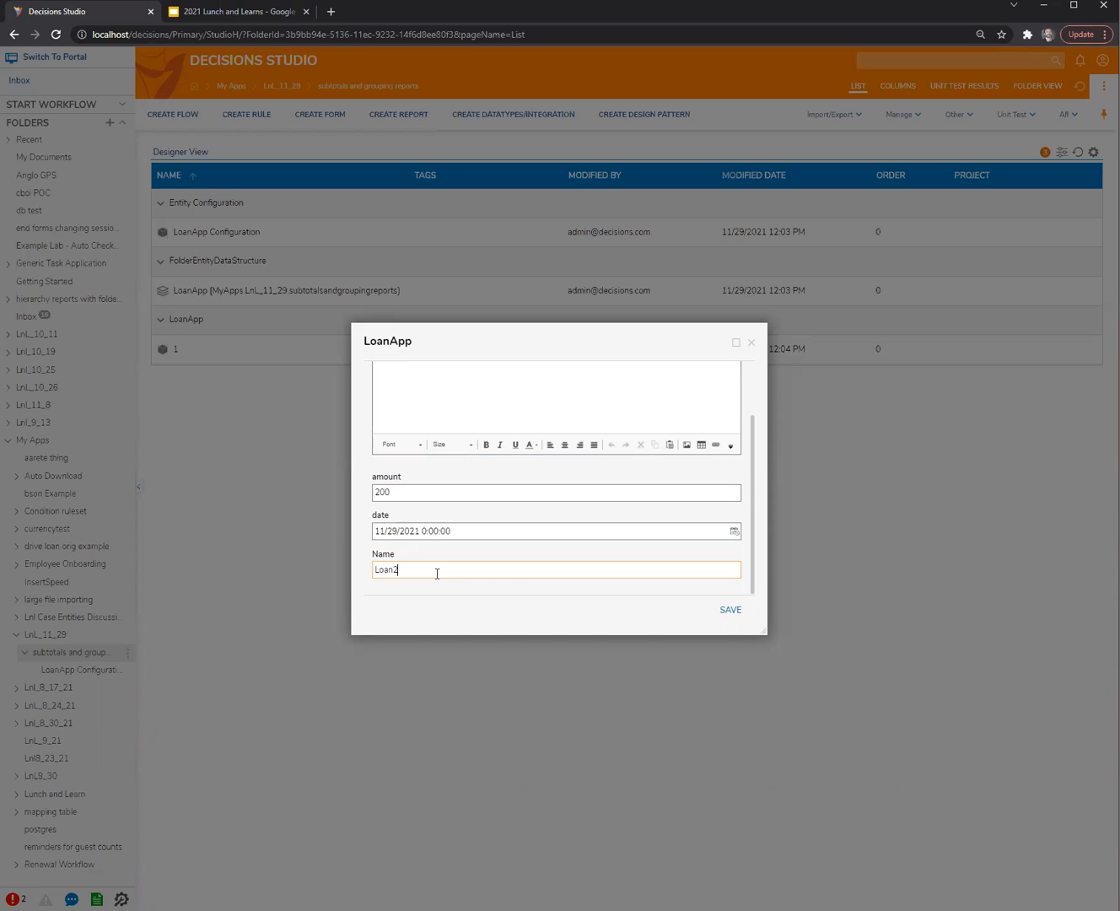
{"action": "left_click", "coordinate": [731, 610]}
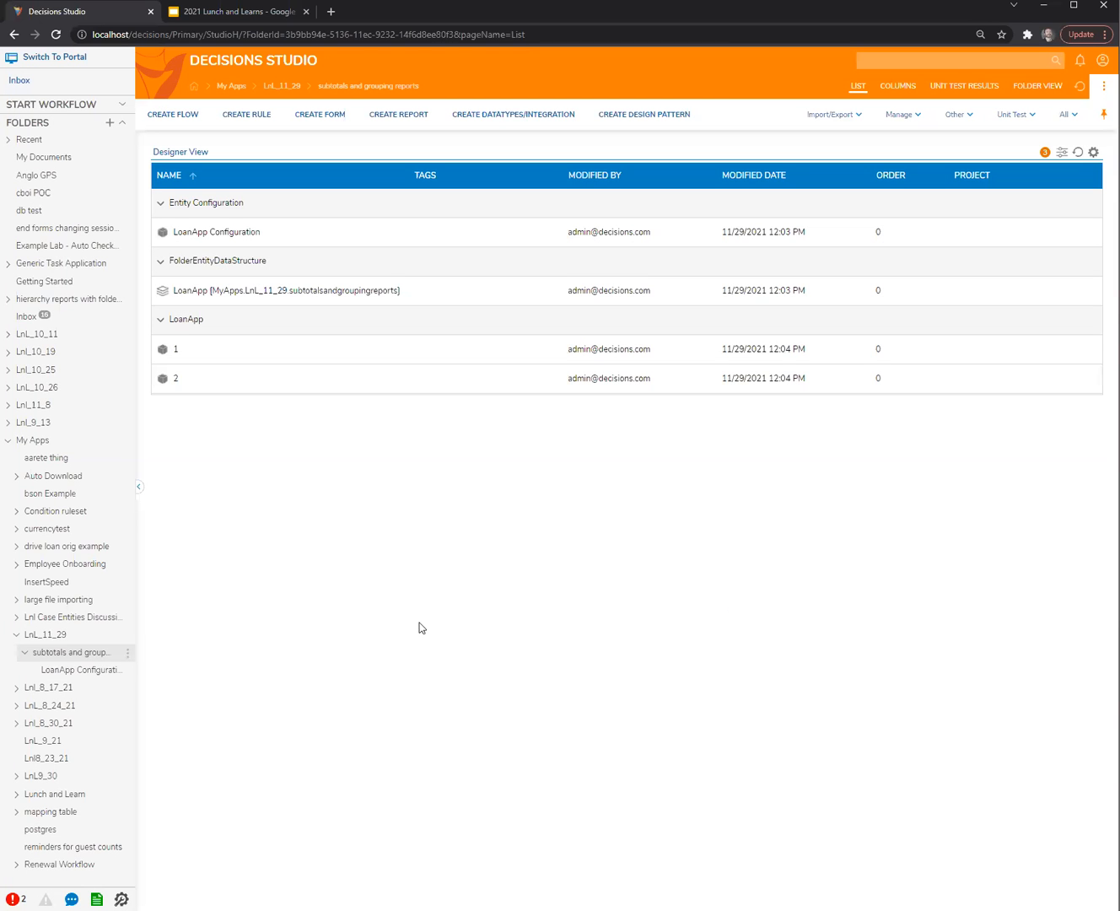
Step: Add a third LoanApp entity to the same folder, named 3 with an amount of 1200
{"action": "right_click", "coordinate": [56, 654]}
{"action": "mouse_move", "coordinate": [210, 645]}
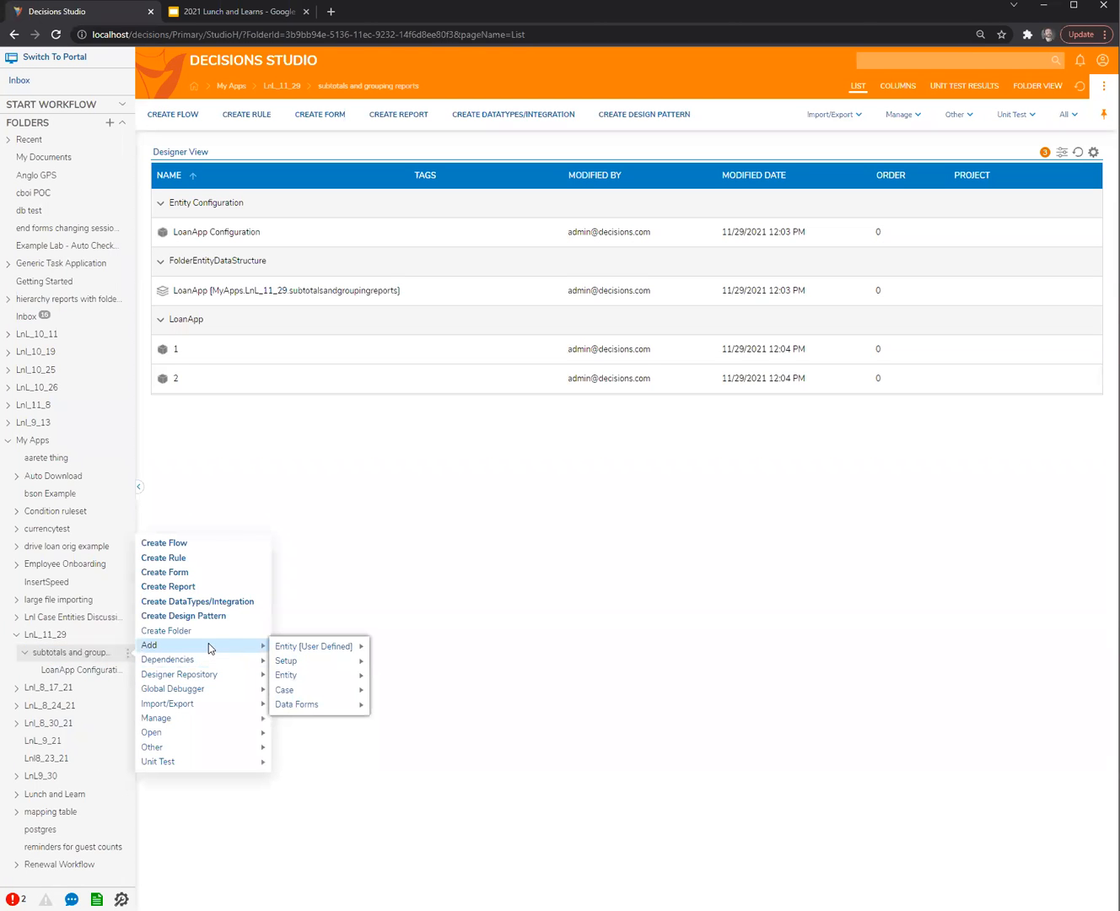
{"action": "mouse_move", "coordinate": [336, 661]}
{"action": "left_click", "coordinate": [422, 661]}
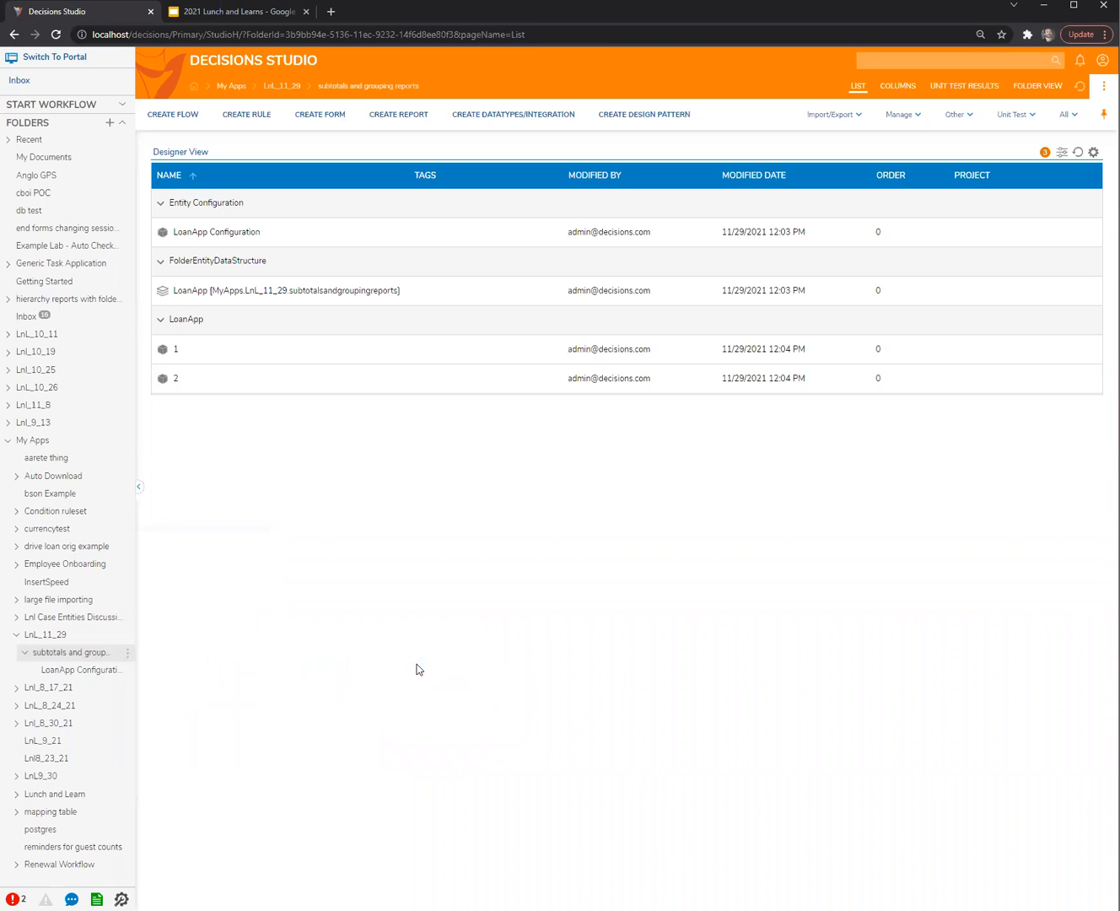
{"action": "type", "text": "3"}
{"action": "left_click", "coordinate": [439, 565]}
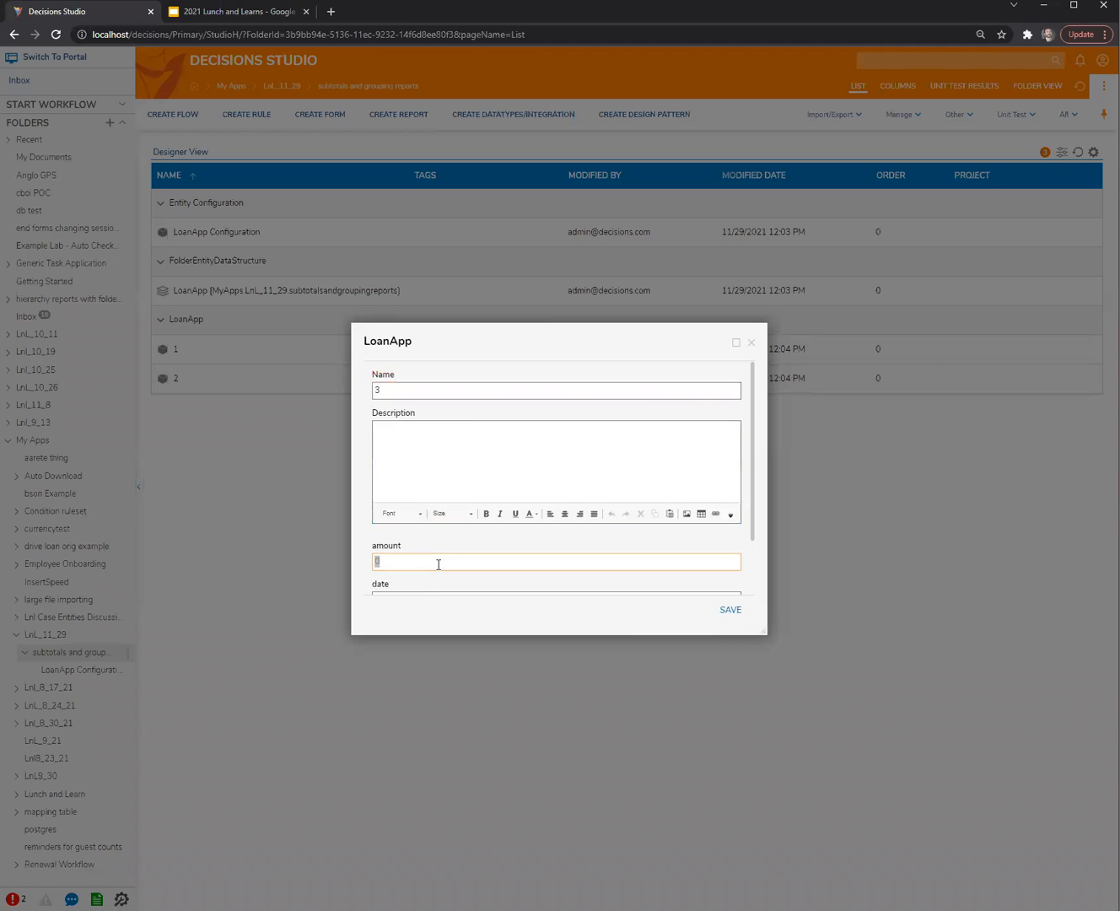
{"action": "type", "text": "1200"}
Step: Set the third loan's date to 11/28/2021
{"action": "scroll", "coordinate": [434, 558], "scroll_direction": "down", "scroll_amount": 2}
{"action": "left_click", "coordinate": [476, 528]}
{"action": "key", "text": "ctrl+a"}
{"action": "type", "text": "11/2"}
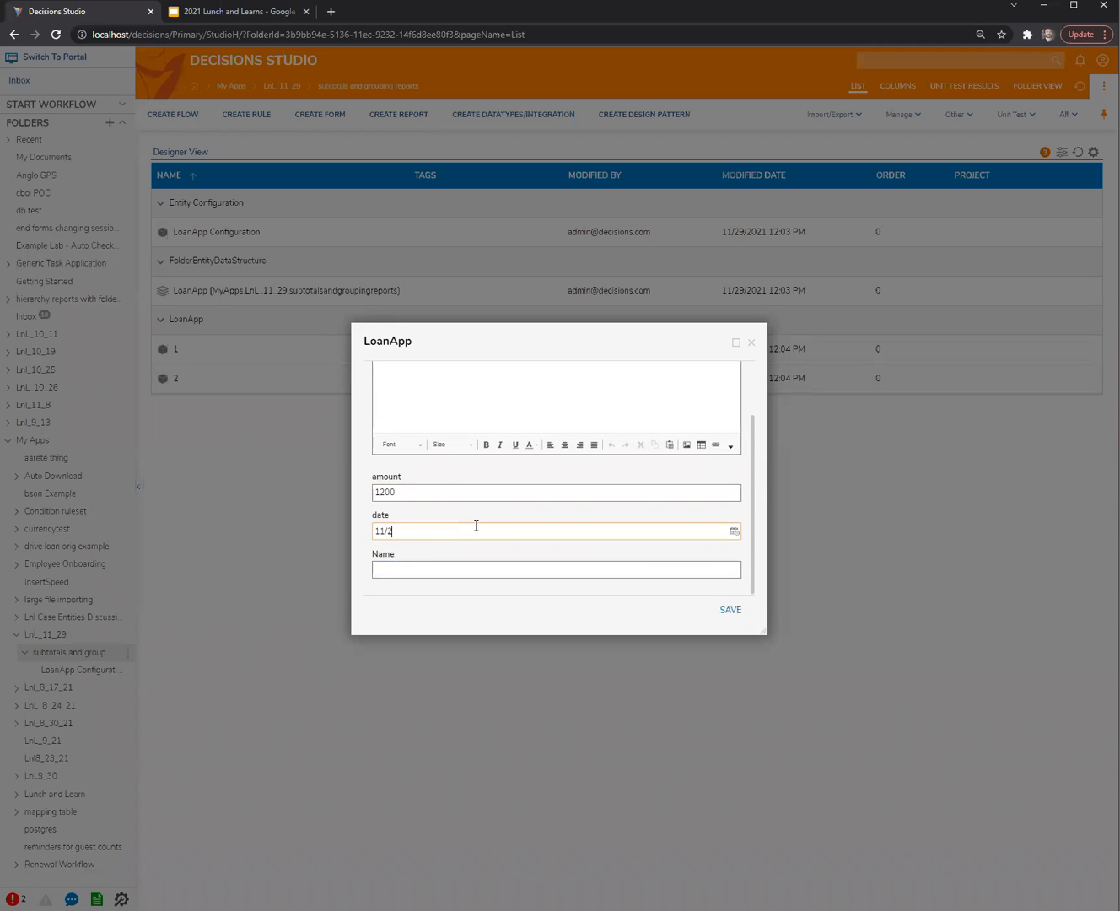
{"action": "type", "text": "8/2021"}
{"action": "key", "text": "Return"}
Step: Enter Loan3 in the third loan's second Name field and save the record
{"action": "left_click", "coordinate": [442, 570]}
{"action": "type", "text": "L>aur"}
{"action": "key", "text": "BackSpace"}
{"action": "key", "text": "BackSpace"}
{"action": "key", "text": "BackSpace"}
{"action": "key", "text": "BackSpace"}
{"action": "type", "text": "oan3"}
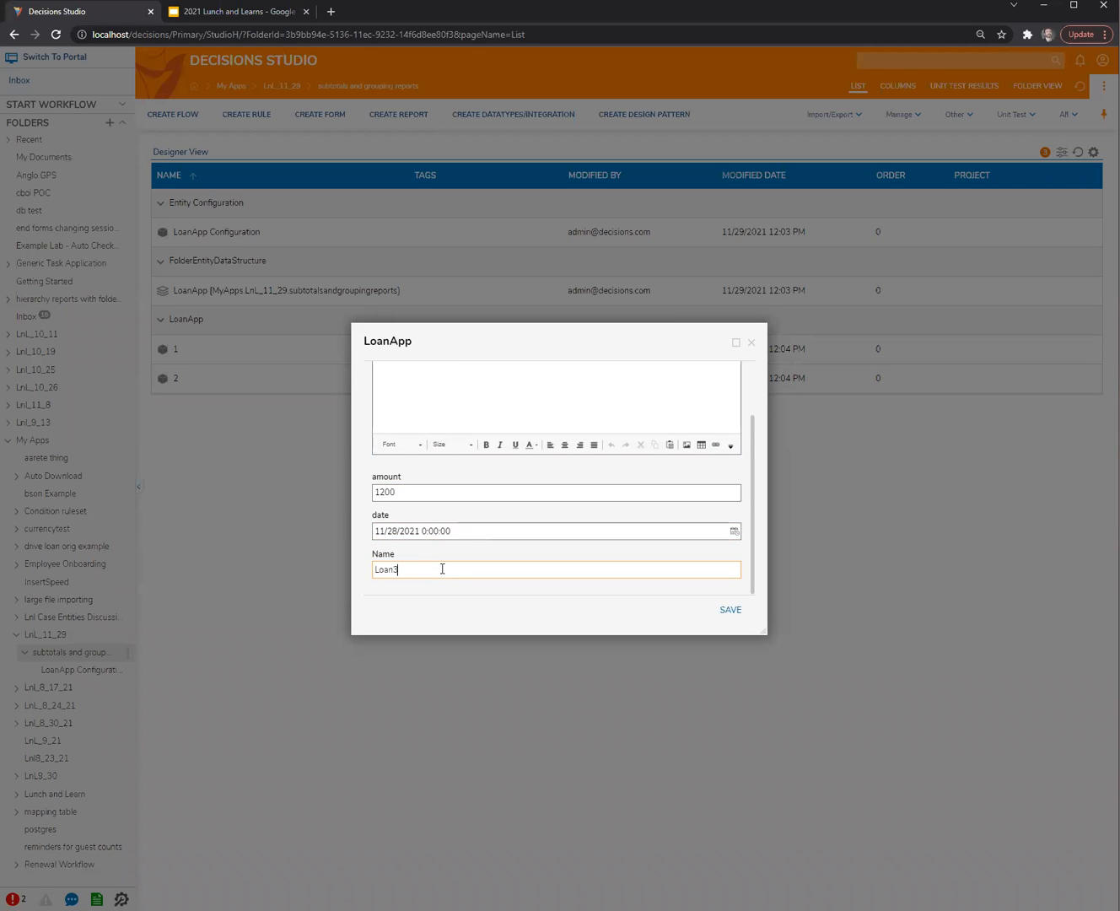
{"action": "left_click", "coordinate": [730, 609]}
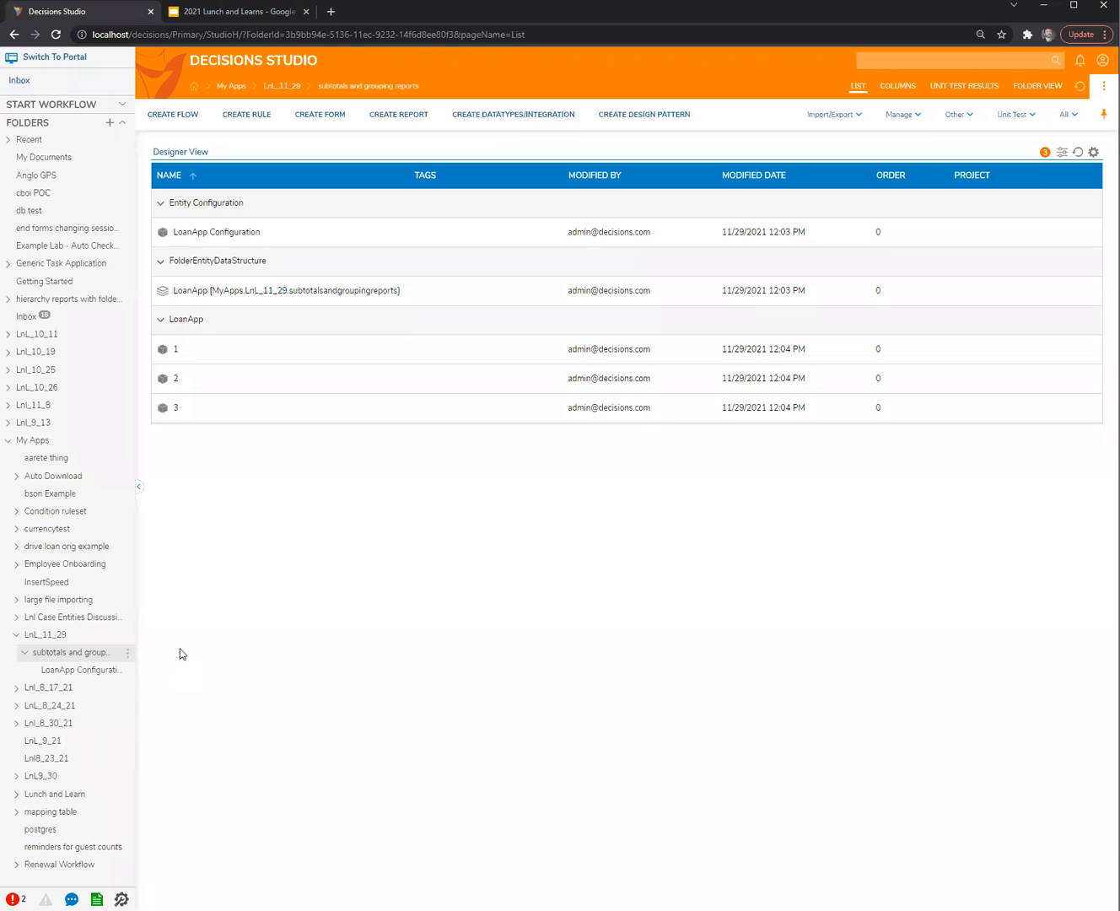
Step: Create a new report in the subtotals and grouping reports folder with the Loan App entity as its data source
{"action": "left_click", "coordinate": [398, 114]}
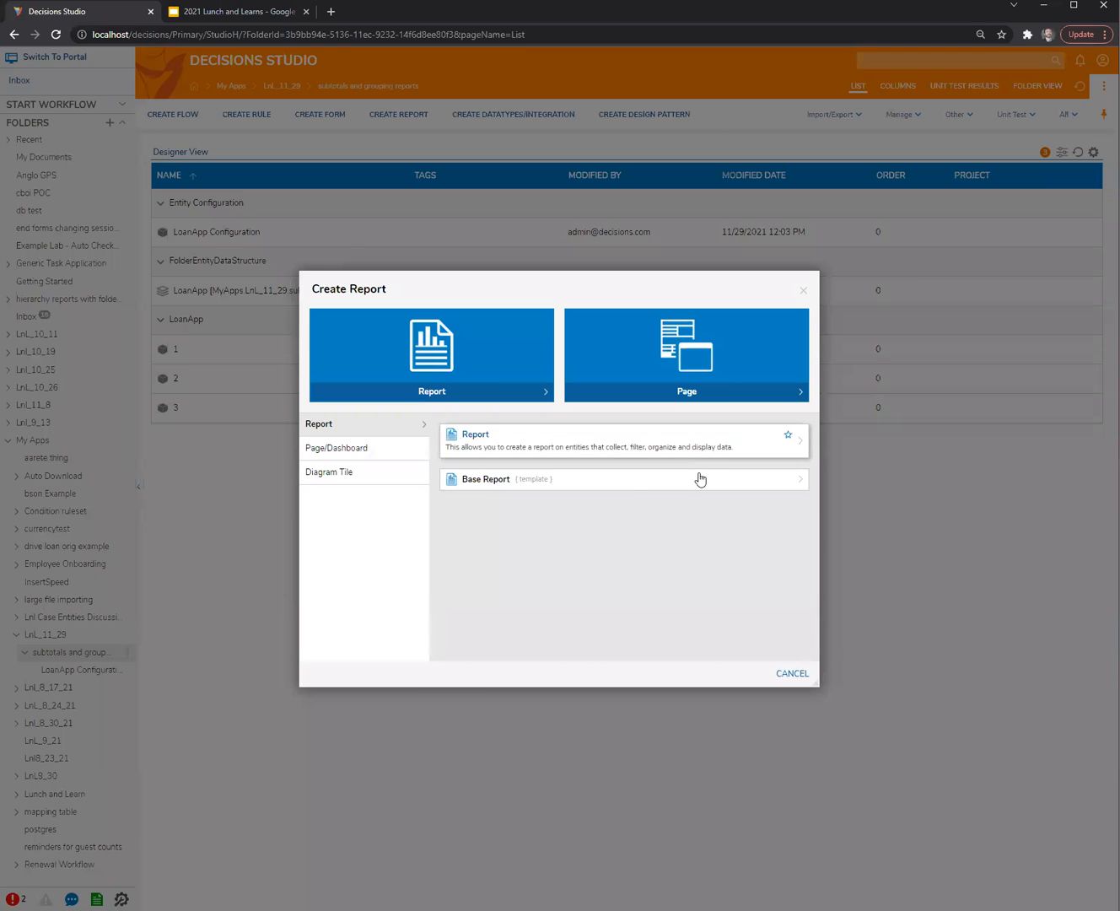
{"action": "left_click", "coordinate": [514, 446]}
{"action": "left_click", "coordinate": [671, 532]}
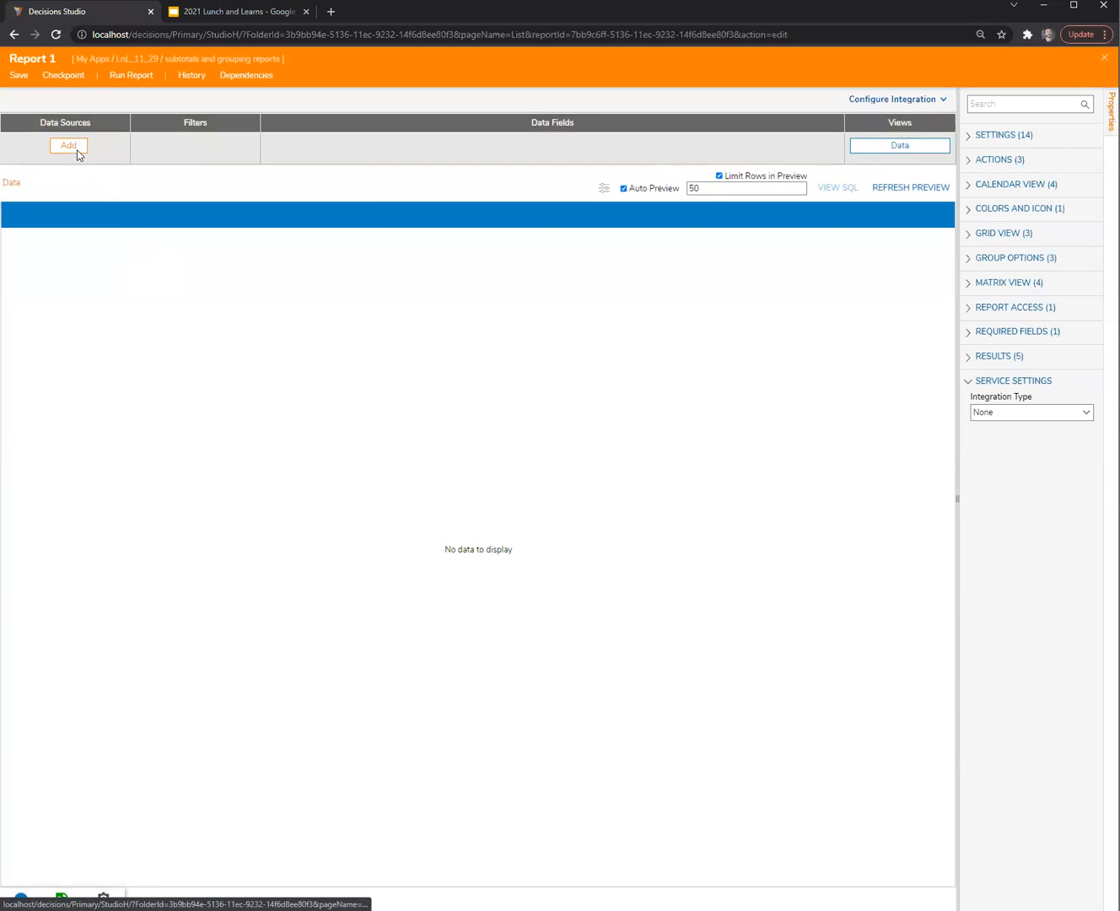
{"action": "left_click", "coordinate": [68, 146]}
{"action": "left_click", "coordinate": [9, 316]}
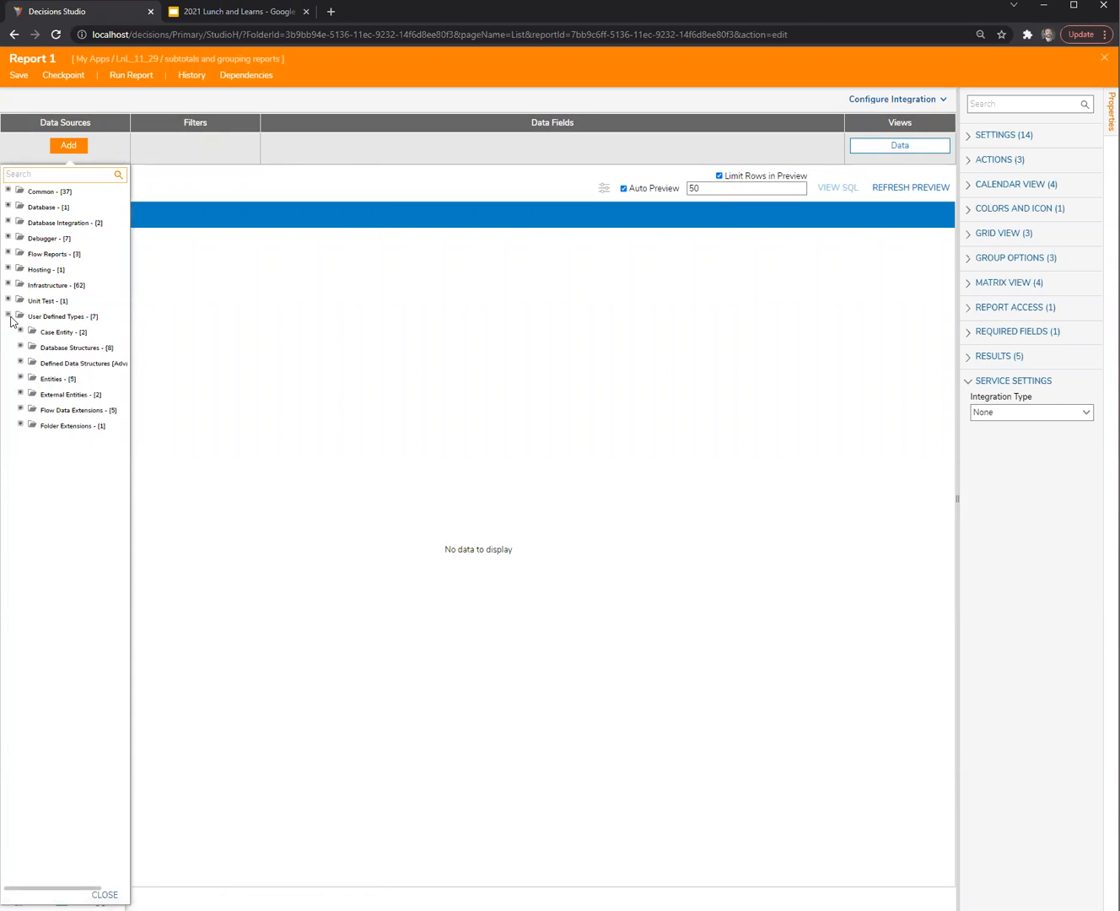
{"action": "left_click", "coordinate": [20, 377]}
{"action": "left_click", "coordinate": [72, 413]}
Step: Add the Name, Amount and Date columns of Loan App as the report's data fields
{"action": "left_click", "coordinate": [290, 145]}
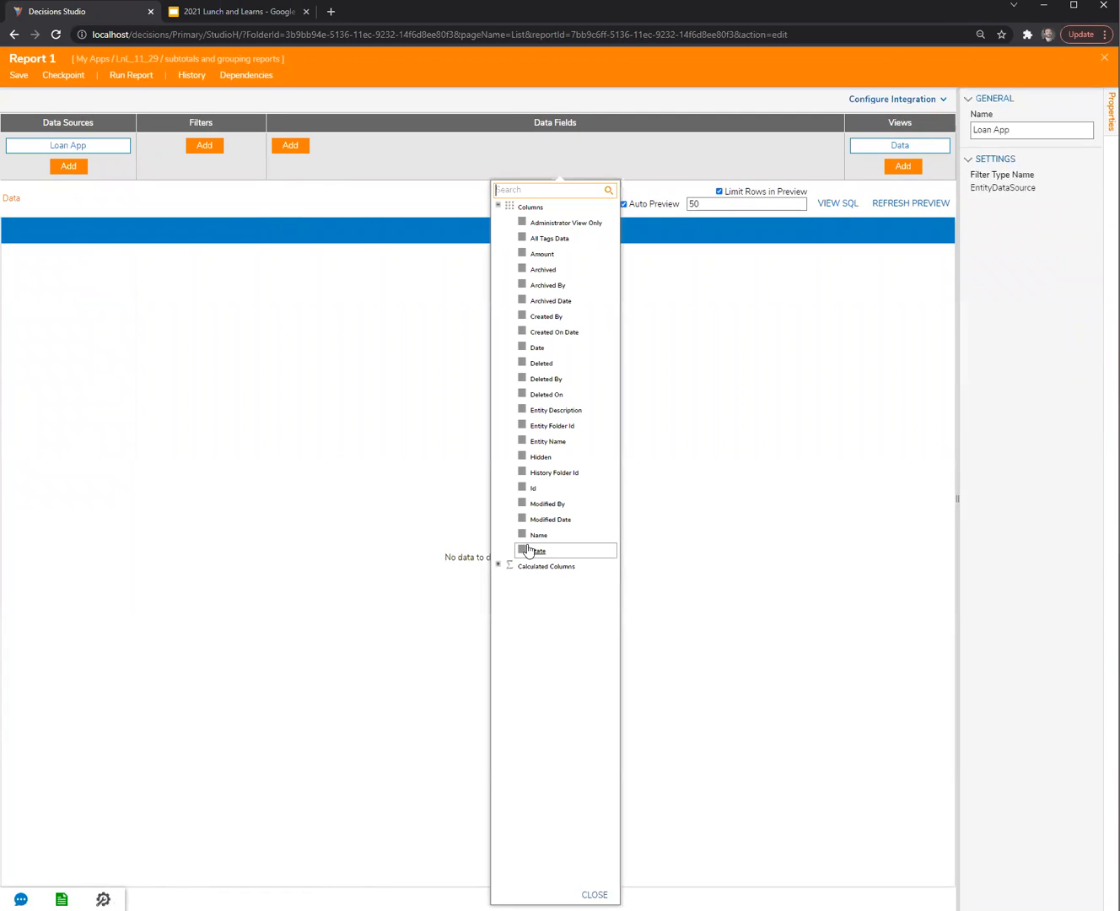
{"action": "left_click", "coordinate": [522, 534]}
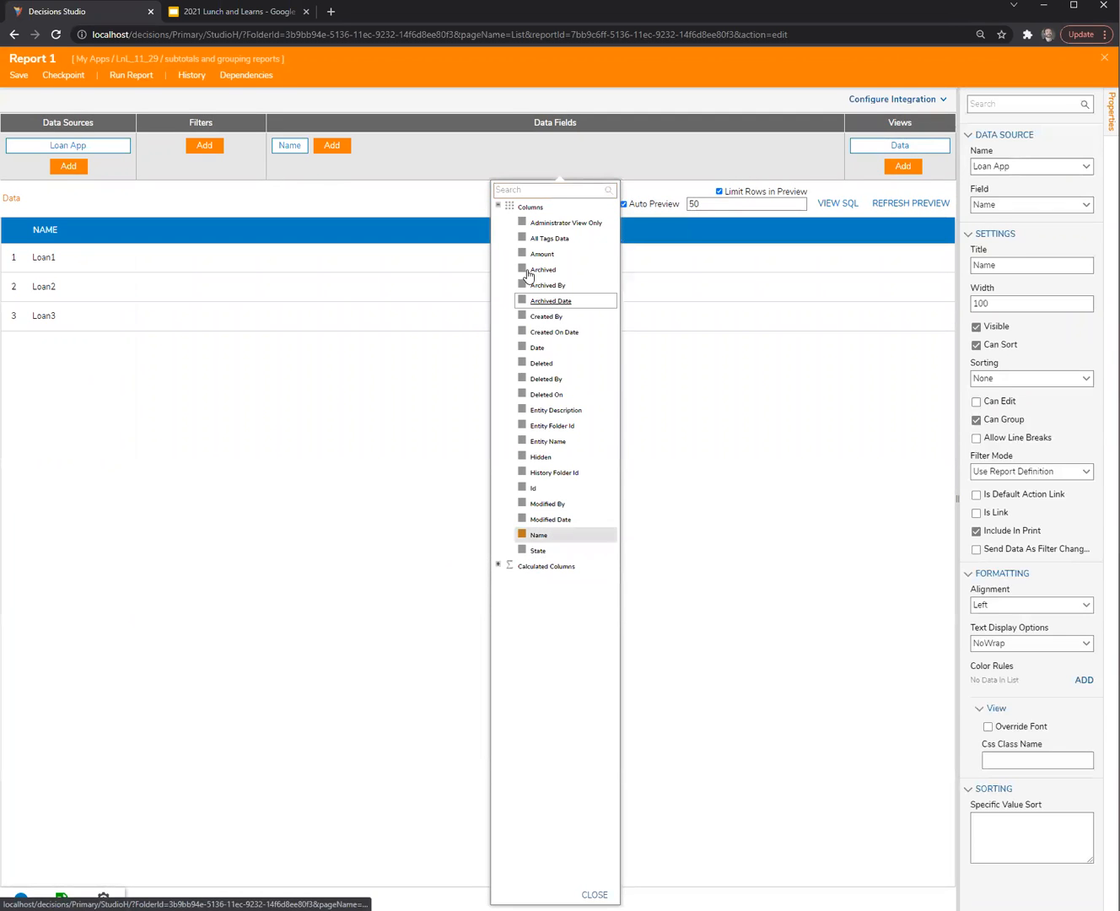
{"action": "left_click", "coordinate": [522, 254]}
{"action": "left_click", "coordinate": [522, 346]}
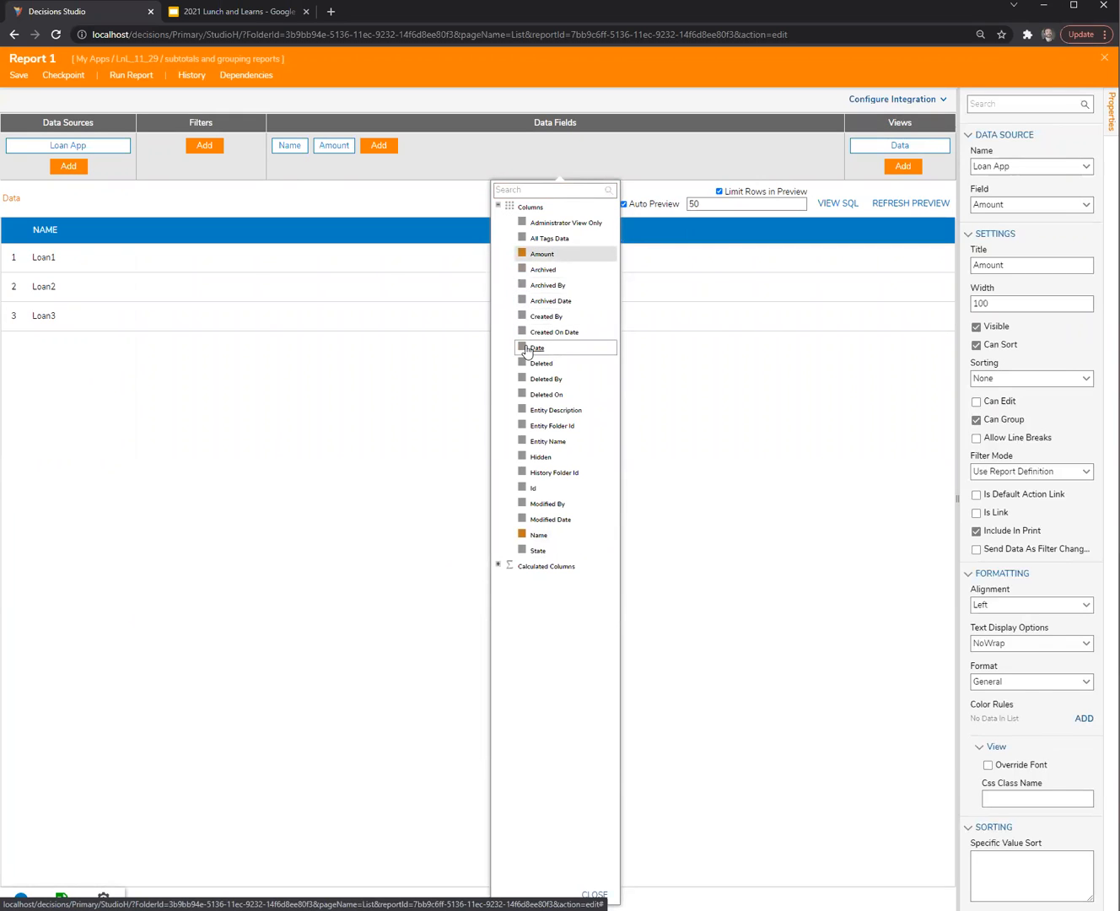
{"action": "left_click", "coordinate": [364, 496]}
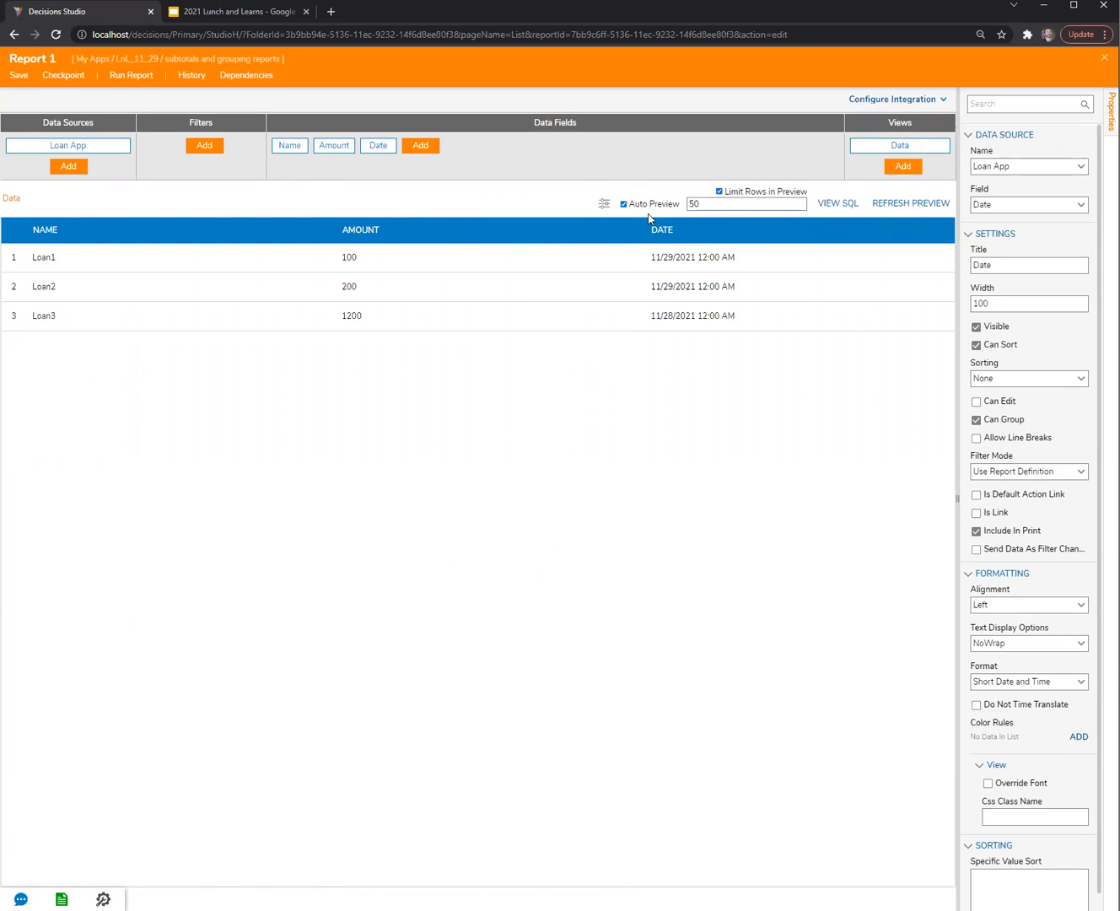
Step: Group the report's data view by Date and apply the grouping
{"action": "left_click", "coordinate": [604, 206]}
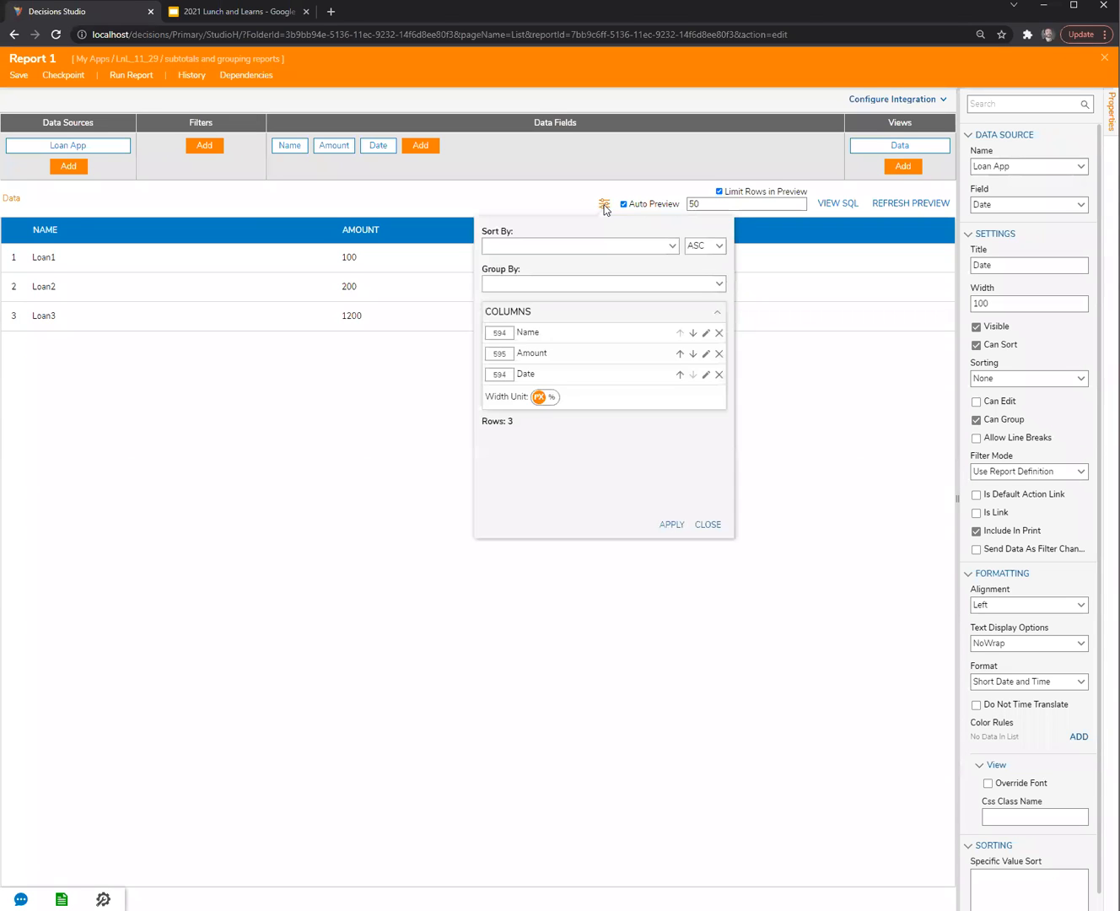
{"action": "left_click", "coordinate": [712, 284]}
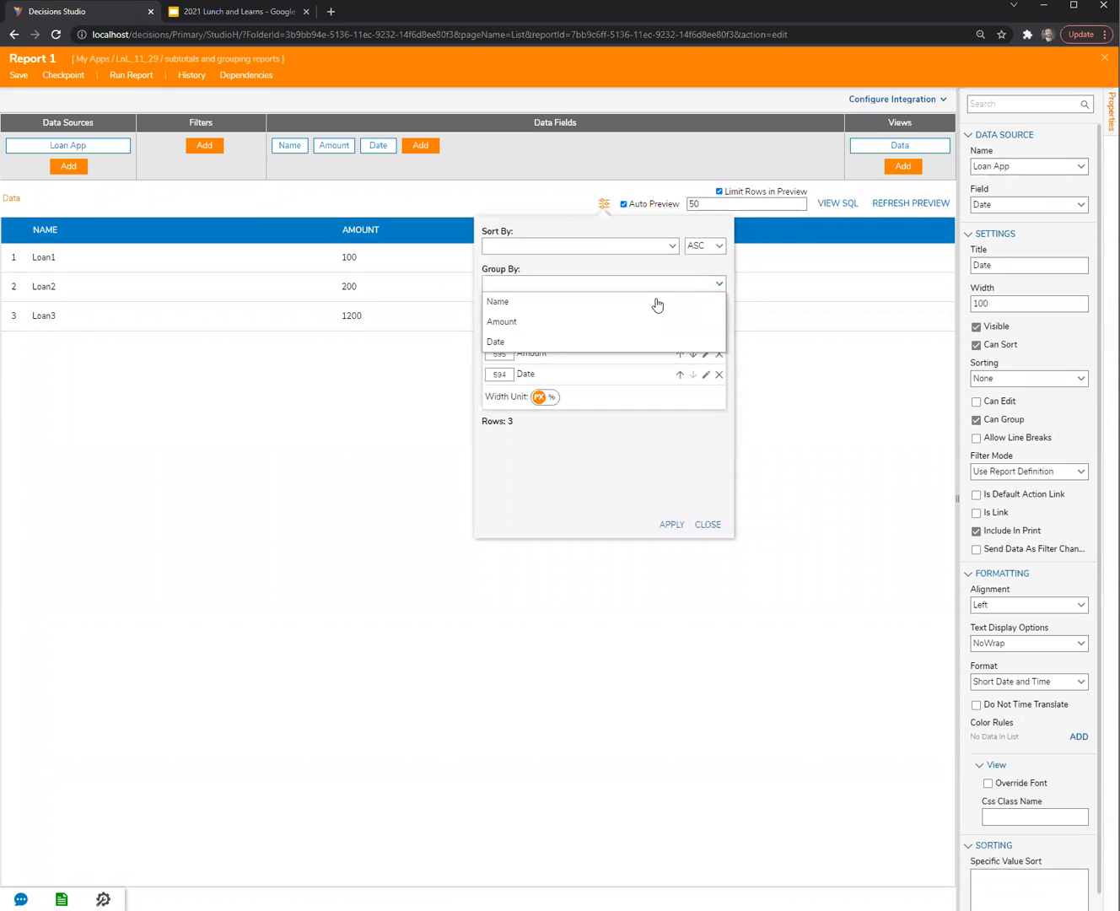
{"action": "left_click", "coordinate": [600, 340]}
{"action": "left_click", "coordinate": [674, 526]}
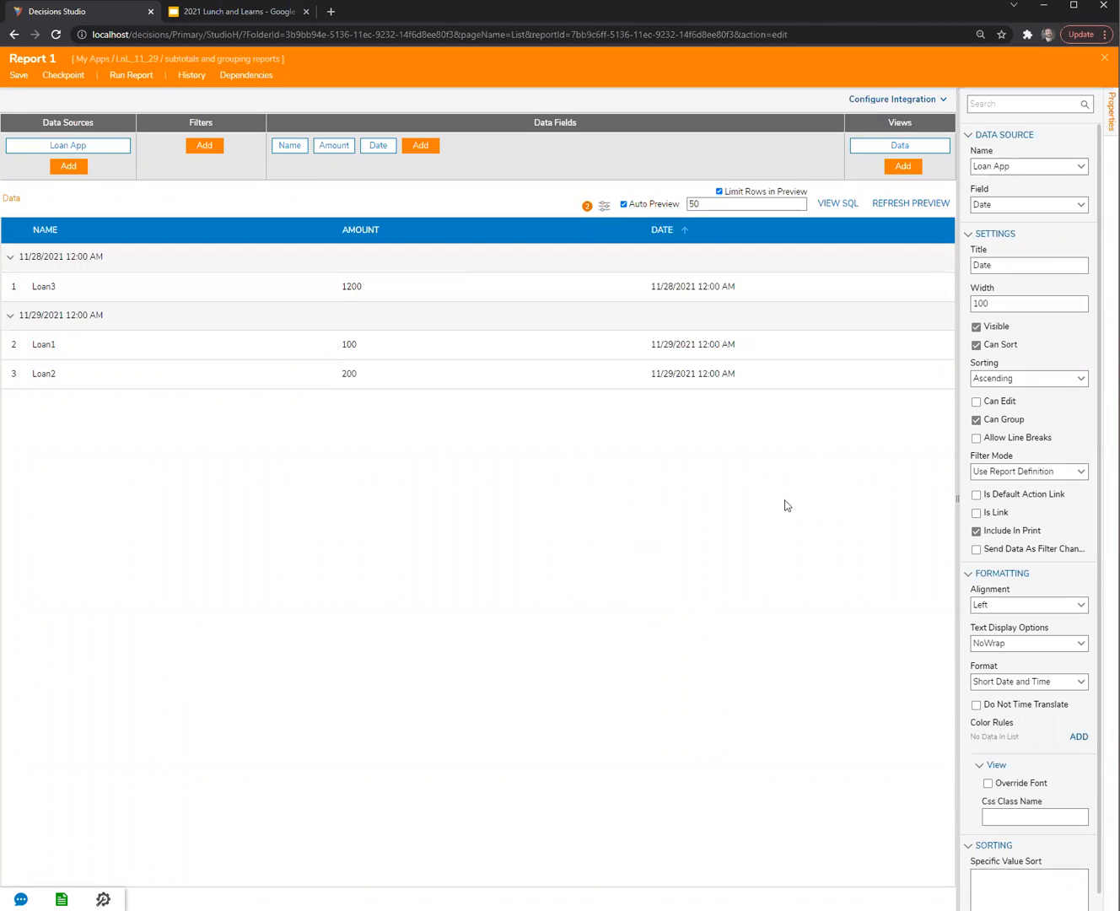
Step: Start a new subtotal in the report's results settings, using the Amount field with Sum as the aggregation type
{"action": "left_click", "coordinate": [536, 157]}
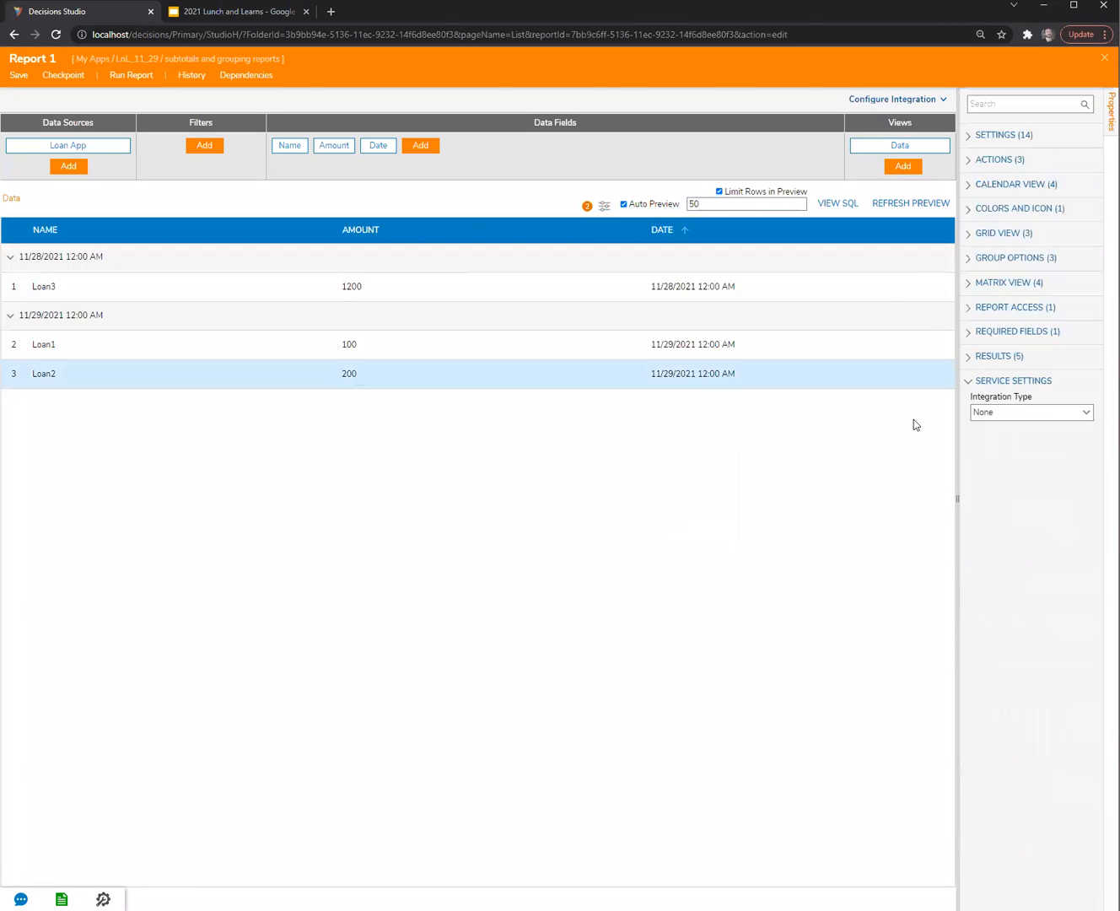
{"action": "left_click", "coordinate": [995, 357]}
{"action": "left_click", "coordinate": [1081, 388]}
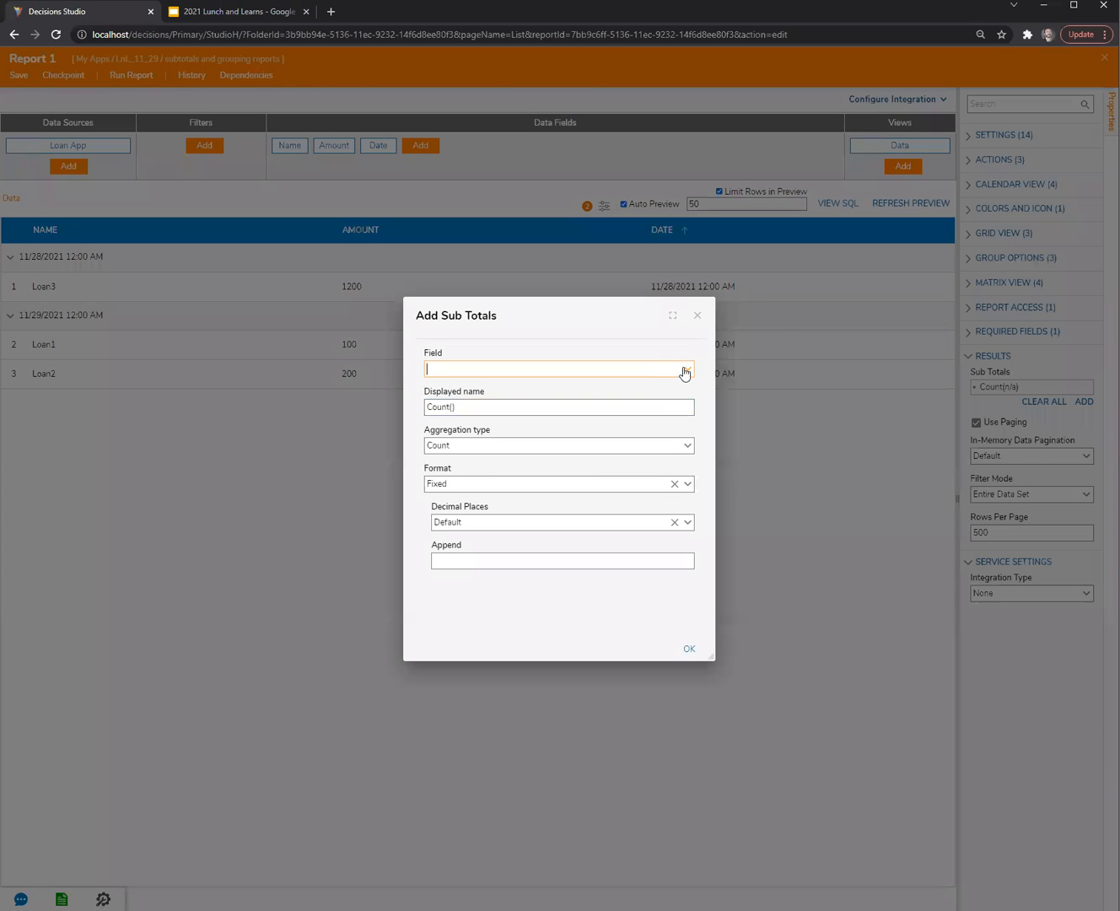
{"action": "left_click", "coordinate": [684, 369]}
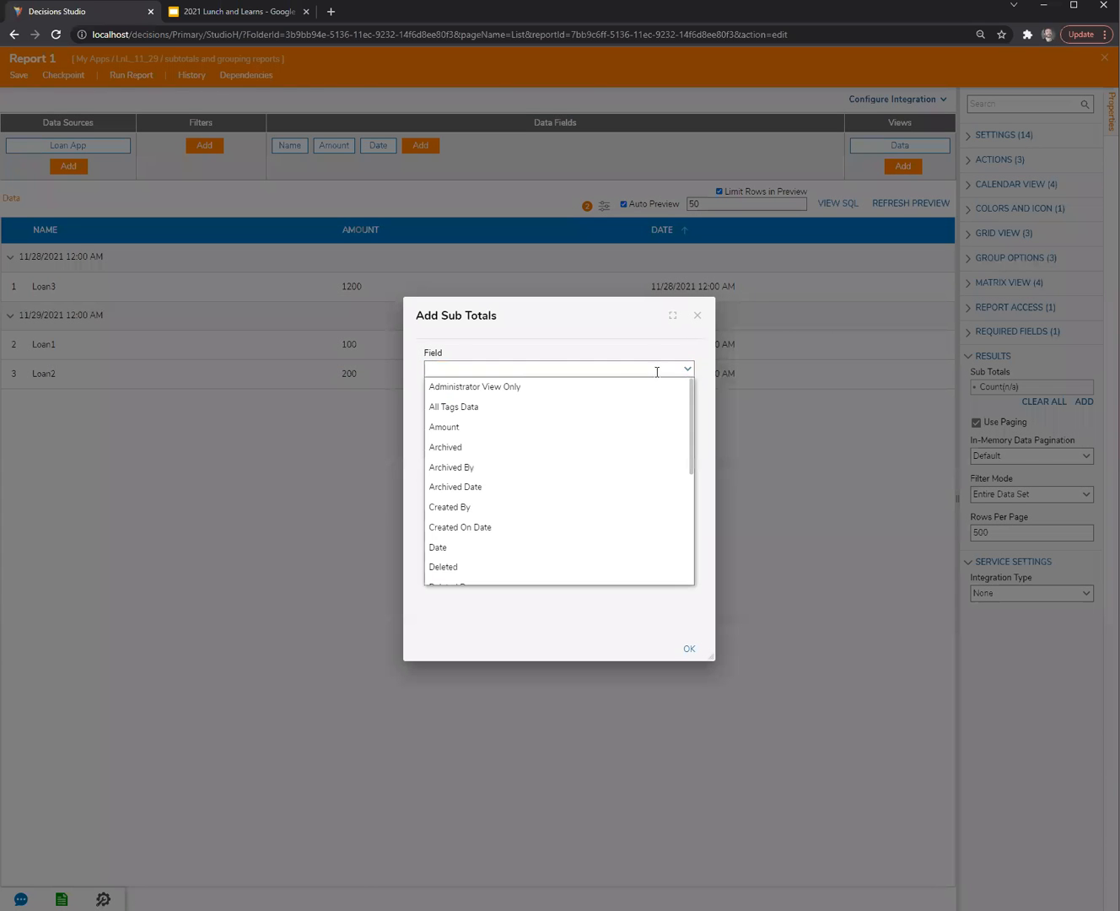
{"action": "scroll", "coordinate": [519, 489], "scroll_direction": "down", "scroll_amount": 5}
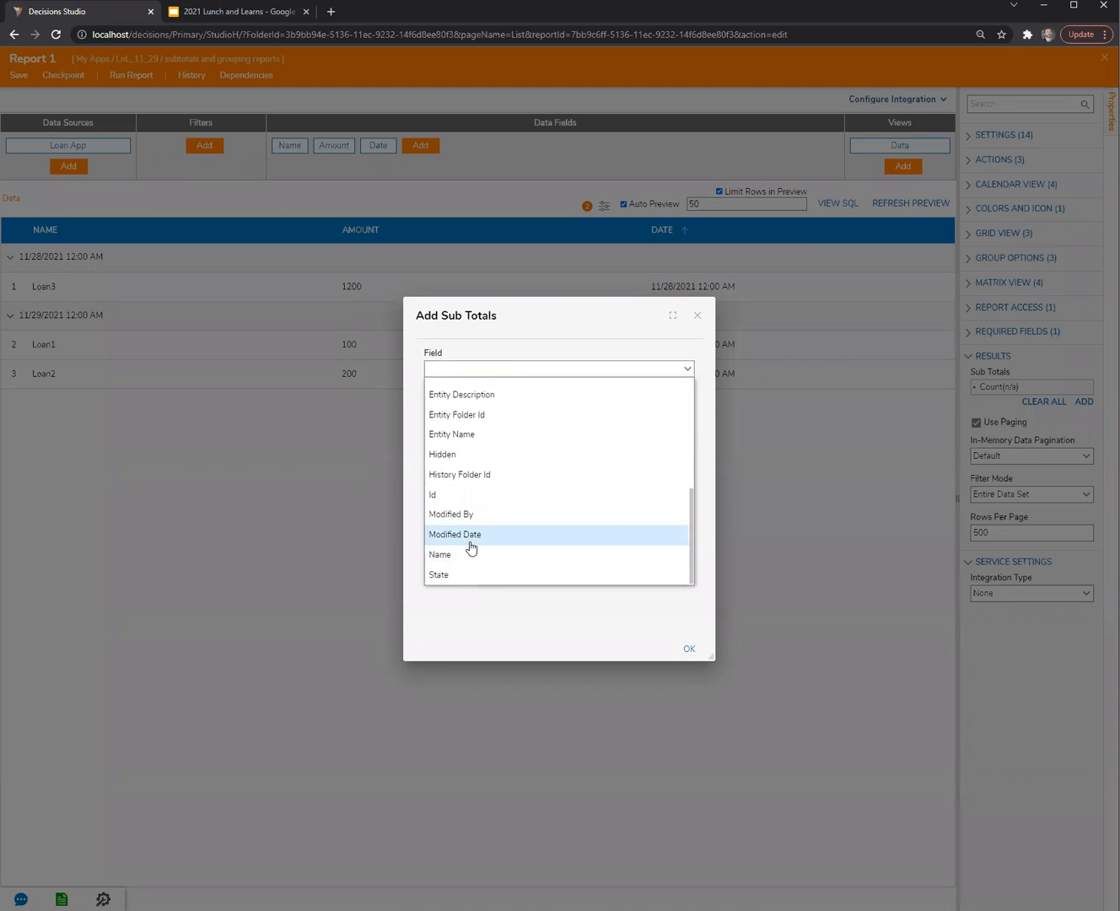
{"action": "scroll", "coordinate": [468, 547], "scroll_direction": "up", "scroll_amount": 5}
{"action": "left_click", "coordinate": [453, 430]}
{"action": "left_click", "coordinate": [688, 448]}
{"action": "left_click", "coordinate": [506, 481]}
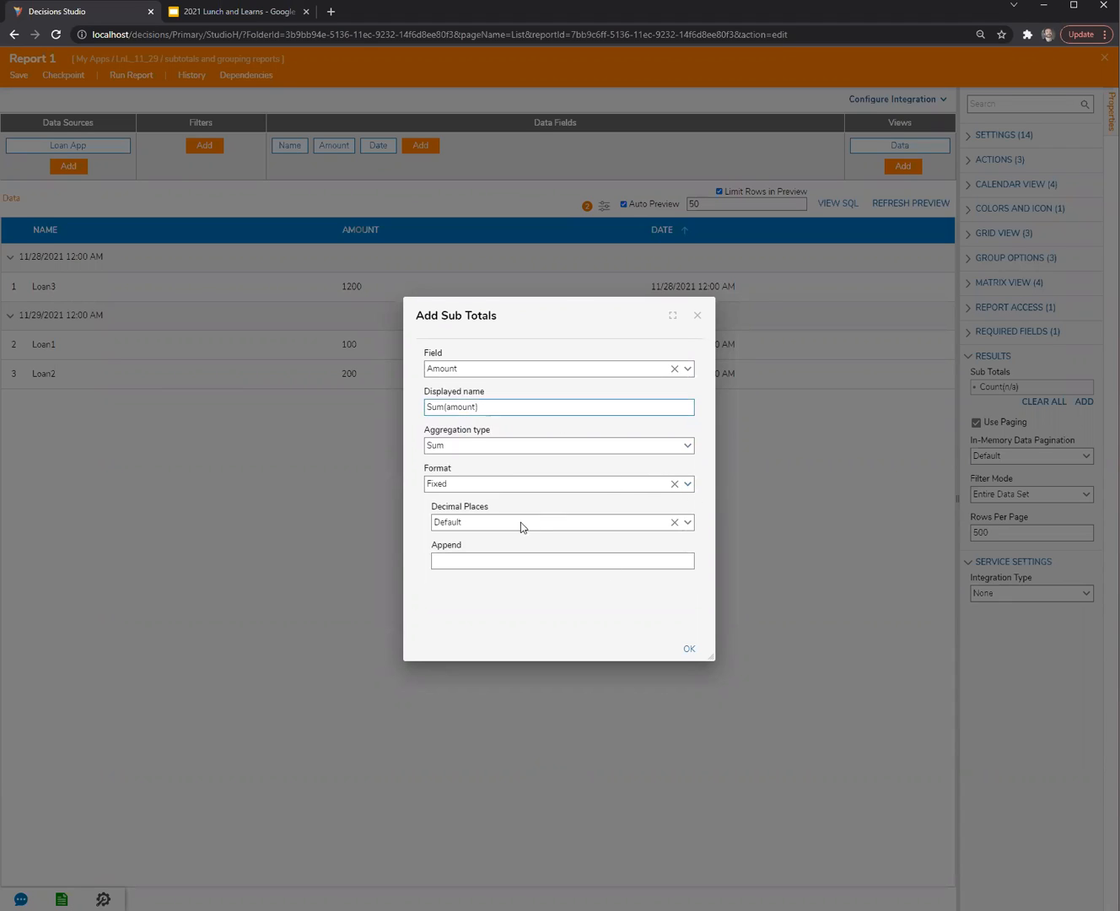
Step: Change the subtotal's displayed name to Total(amount) and confirm the subtotal
{"action": "left_click_drag", "start_coordinate": [510, 405], "coordinate": [369, 406]}
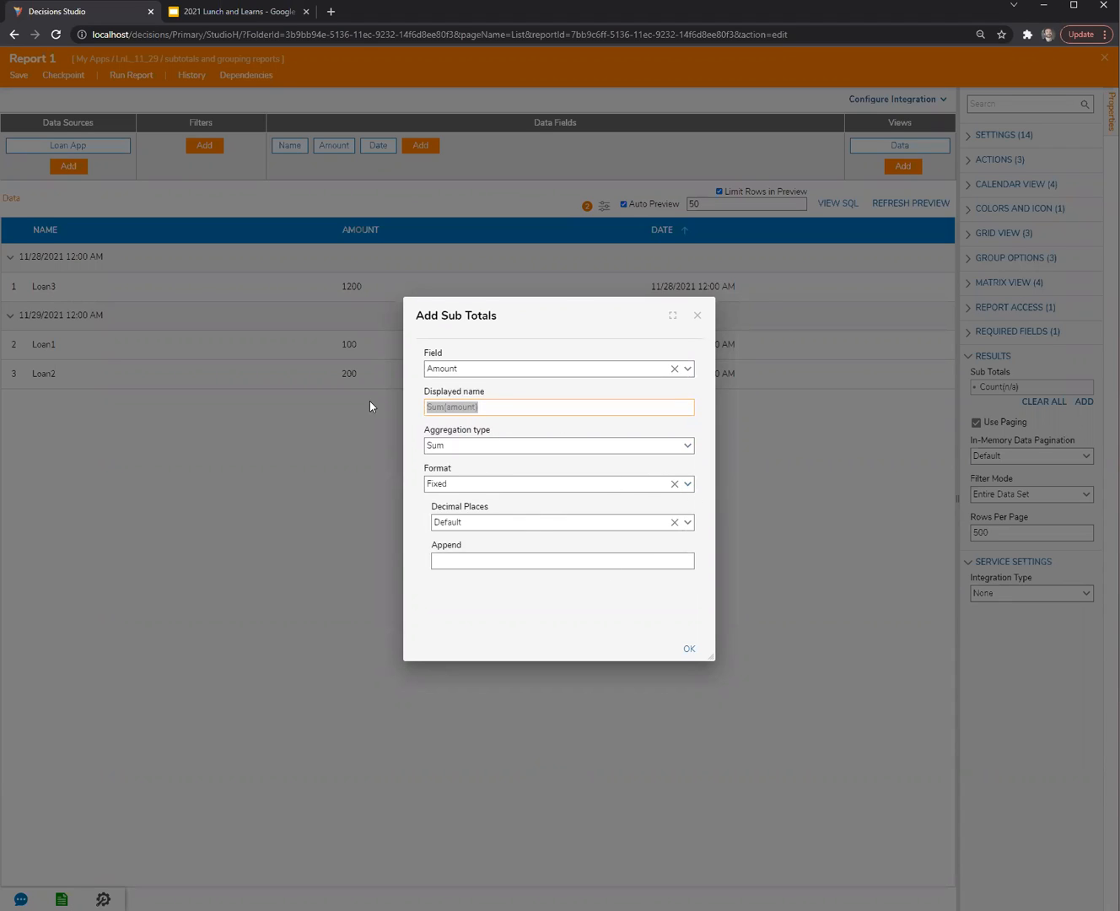
{"action": "left_click", "coordinate": [514, 402]}
{"action": "left_click", "coordinate": [442, 407]}
{"action": "double_click", "coordinate": [432, 407]}
{"action": "type", "text": "Total"}
{"action": "left_click", "coordinate": [689, 648]}
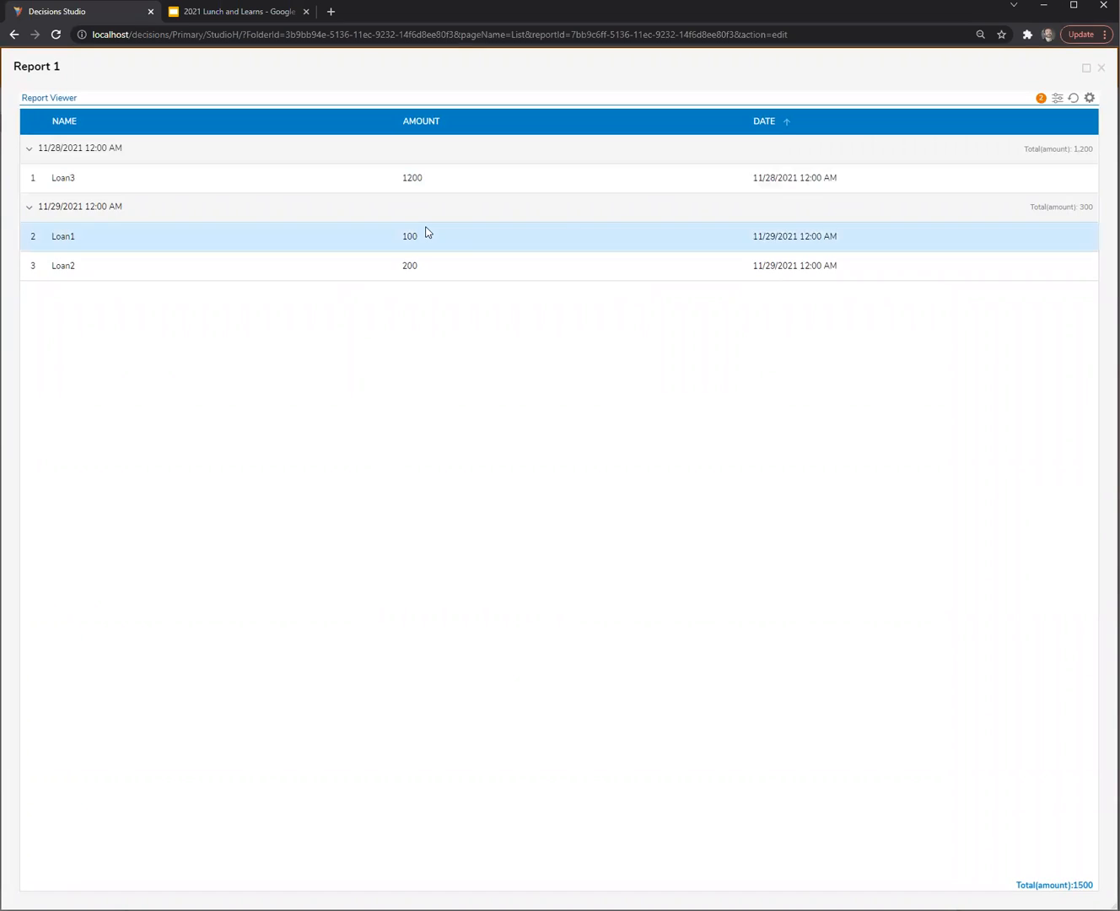
Step: Collapse all date groups in the running report, and expand and collapse the 11/29/2021 group to compare its rows with the subtotal
{"action": "left_click", "coordinate": [1088, 99]}
{"action": "left_click", "coordinate": [1058, 132]}
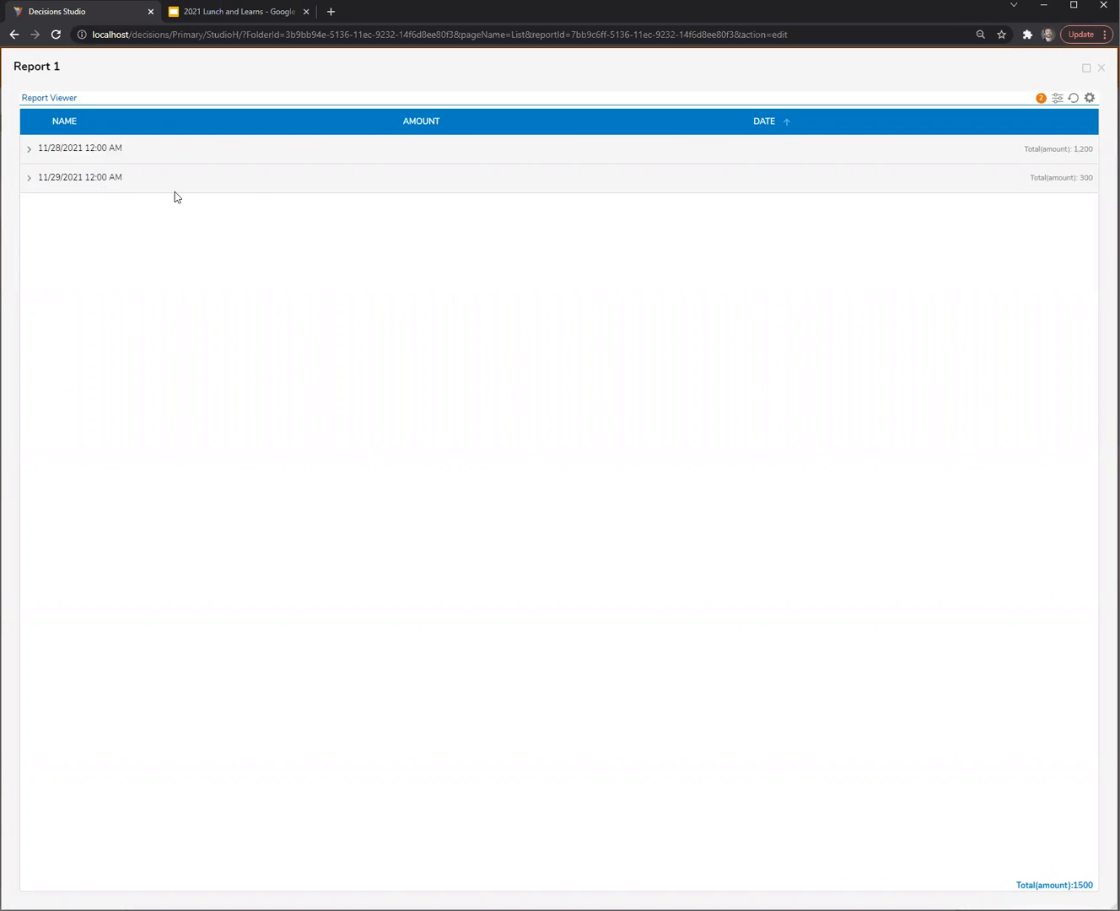
{"action": "left_click", "coordinate": [29, 180]}
{"action": "left_click", "coordinate": [29, 182]}
{"action": "left_click", "coordinate": [29, 181]}
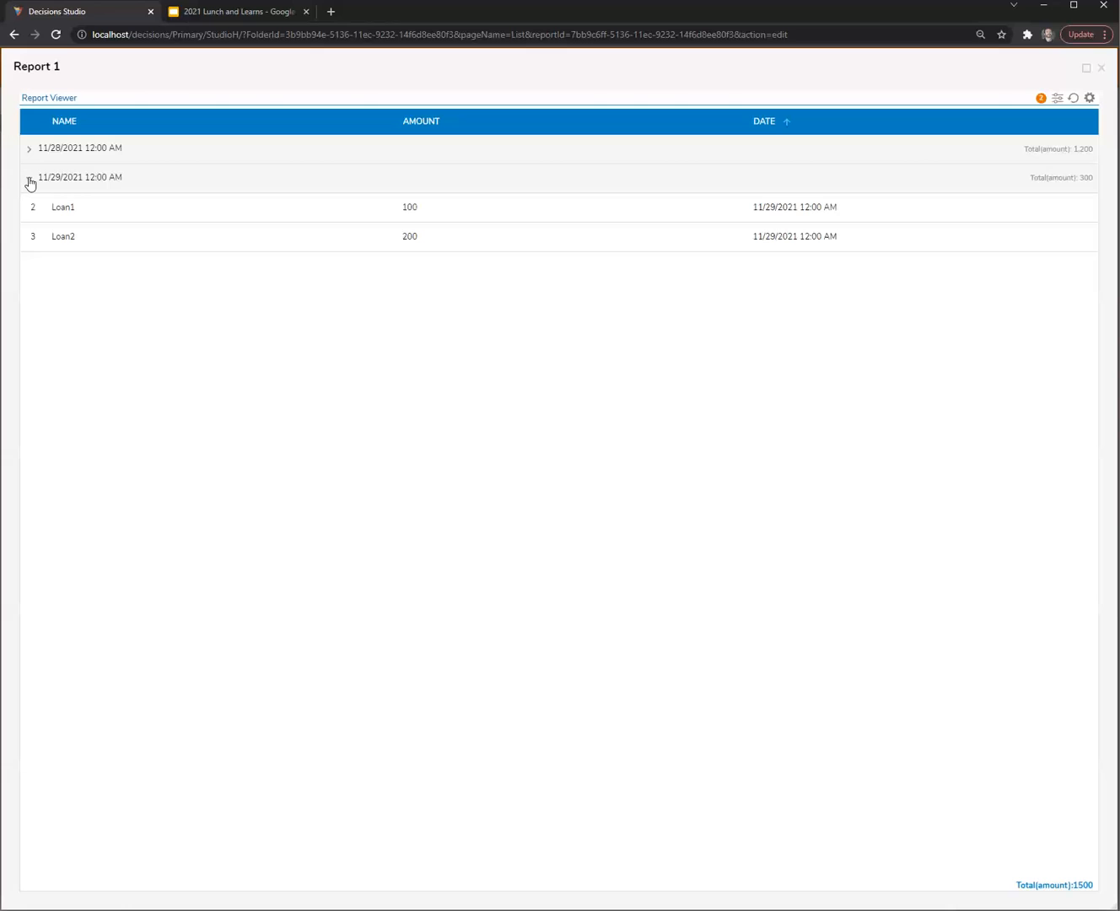
{"action": "left_click", "coordinate": [29, 181]}
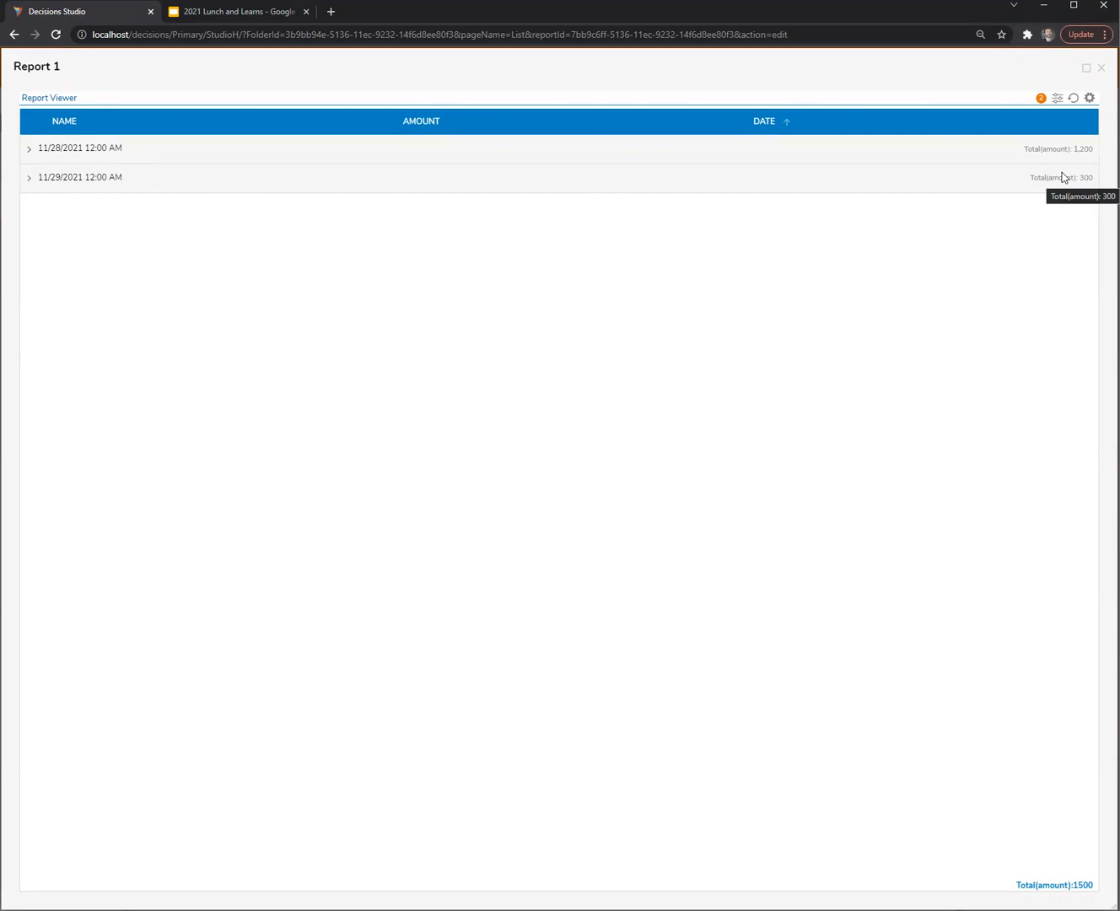
Step: Return to the report designer and add a second subtotal on the Amount field with Average aggregation
{"action": "left_click", "coordinate": [1101, 67]}
{"action": "left_click", "coordinate": [1085, 402]}
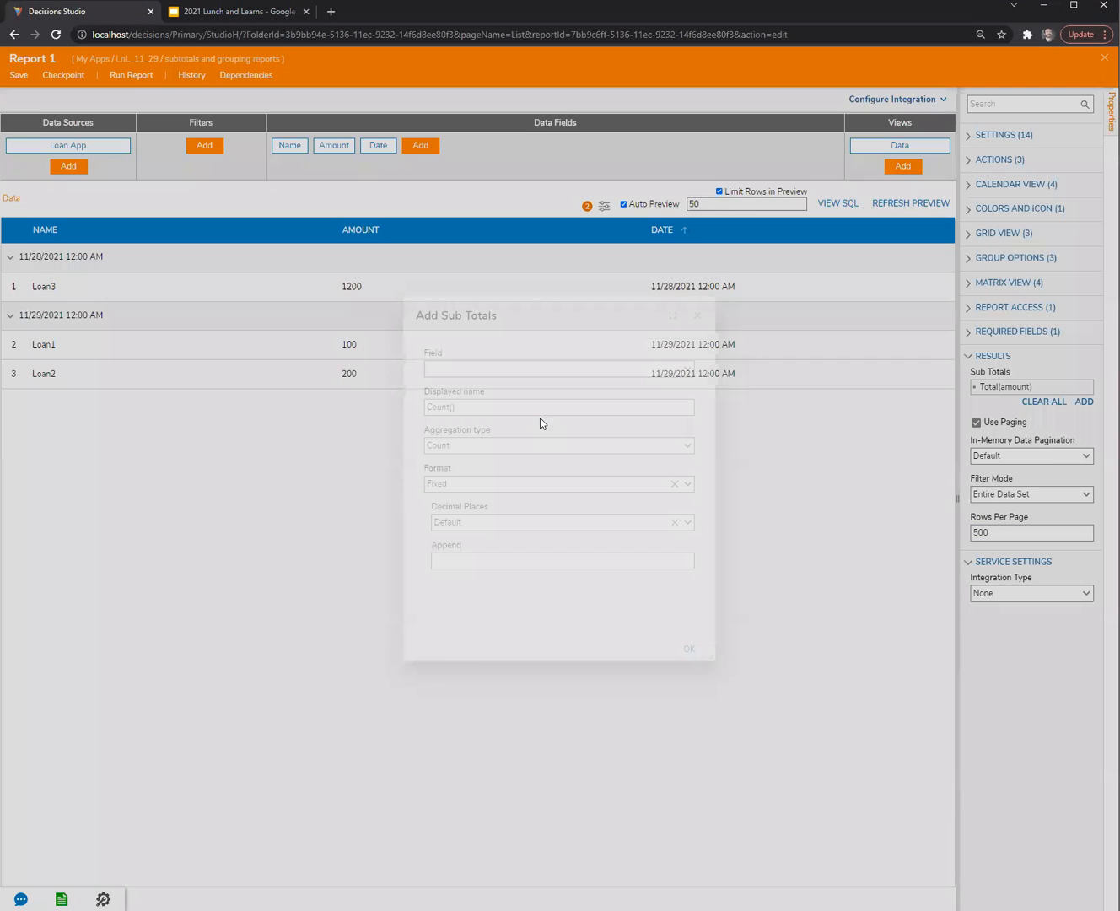
{"action": "left_click", "coordinate": [685, 368]}
{"action": "left_click", "coordinate": [522, 428]}
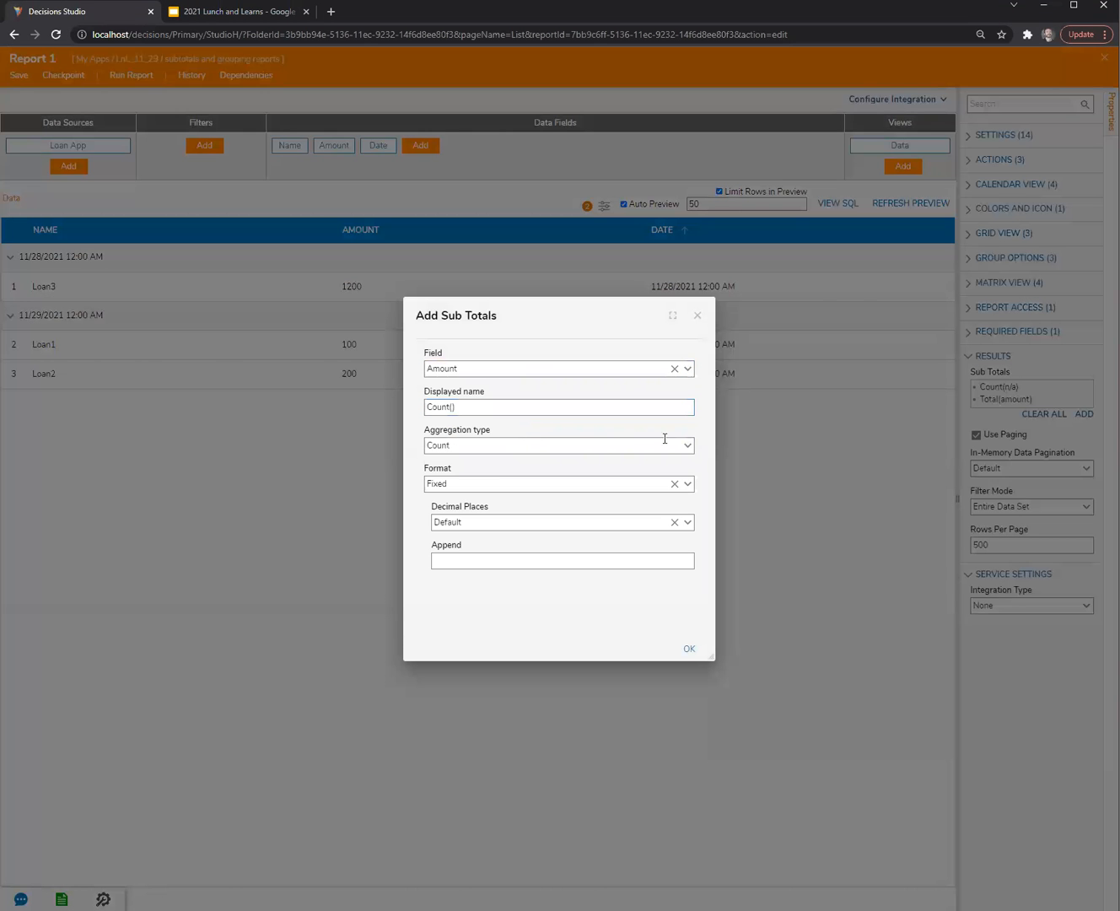
{"action": "left_click", "coordinate": [686, 447]}
{"action": "left_click", "coordinate": [549, 506]}
{"action": "left_click", "coordinate": [688, 647]}
Step: Run the report with both subtotals and collapse all of its date groups
{"action": "left_click", "coordinate": [131, 76]}
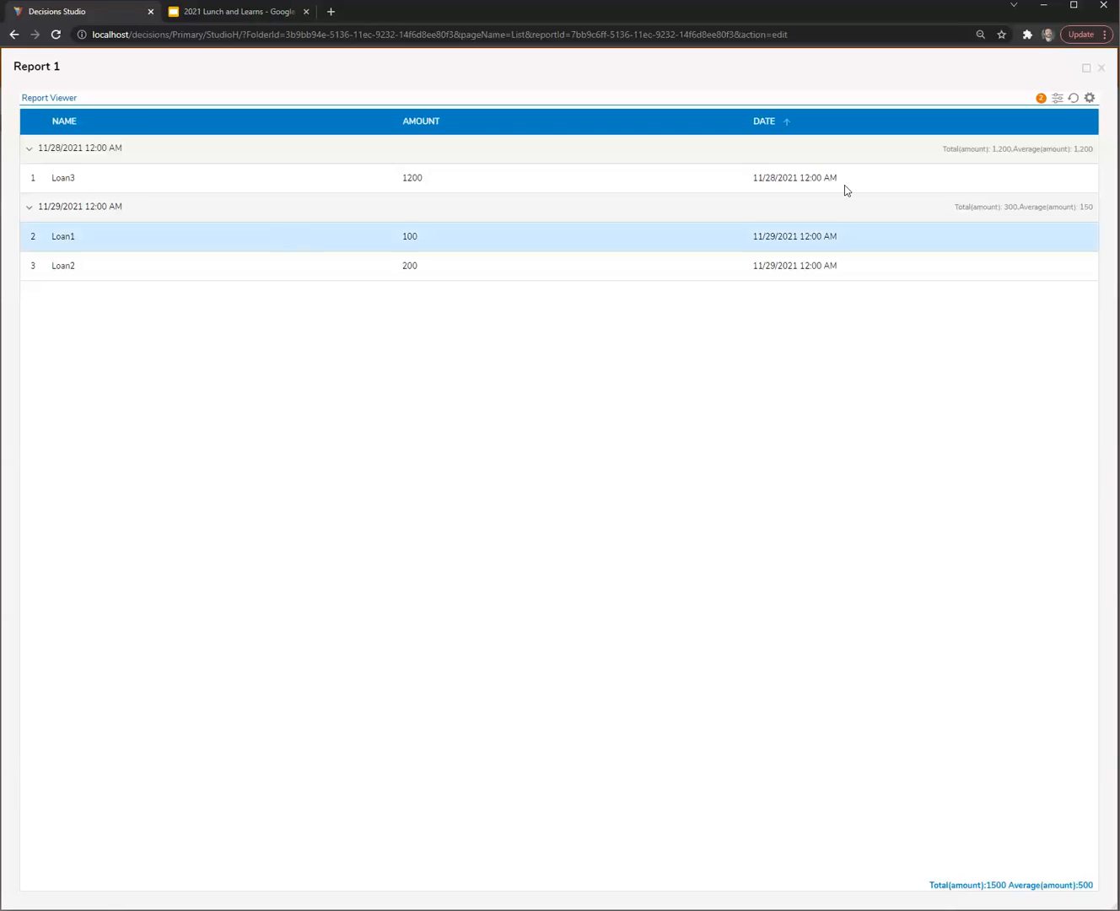
{"action": "left_click", "coordinate": [1057, 99]}
{"action": "left_click", "coordinate": [1090, 101]}
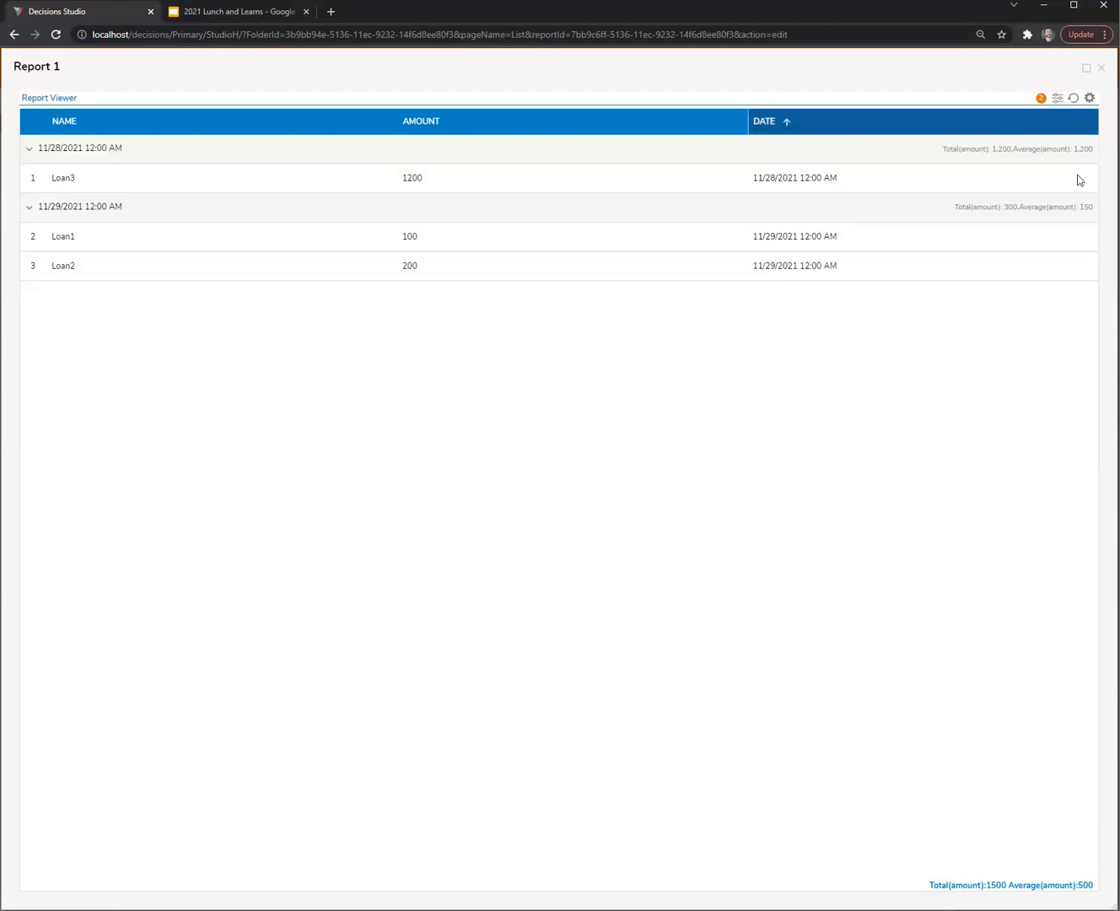
{"action": "left_click", "coordinate": [1090, 97]}
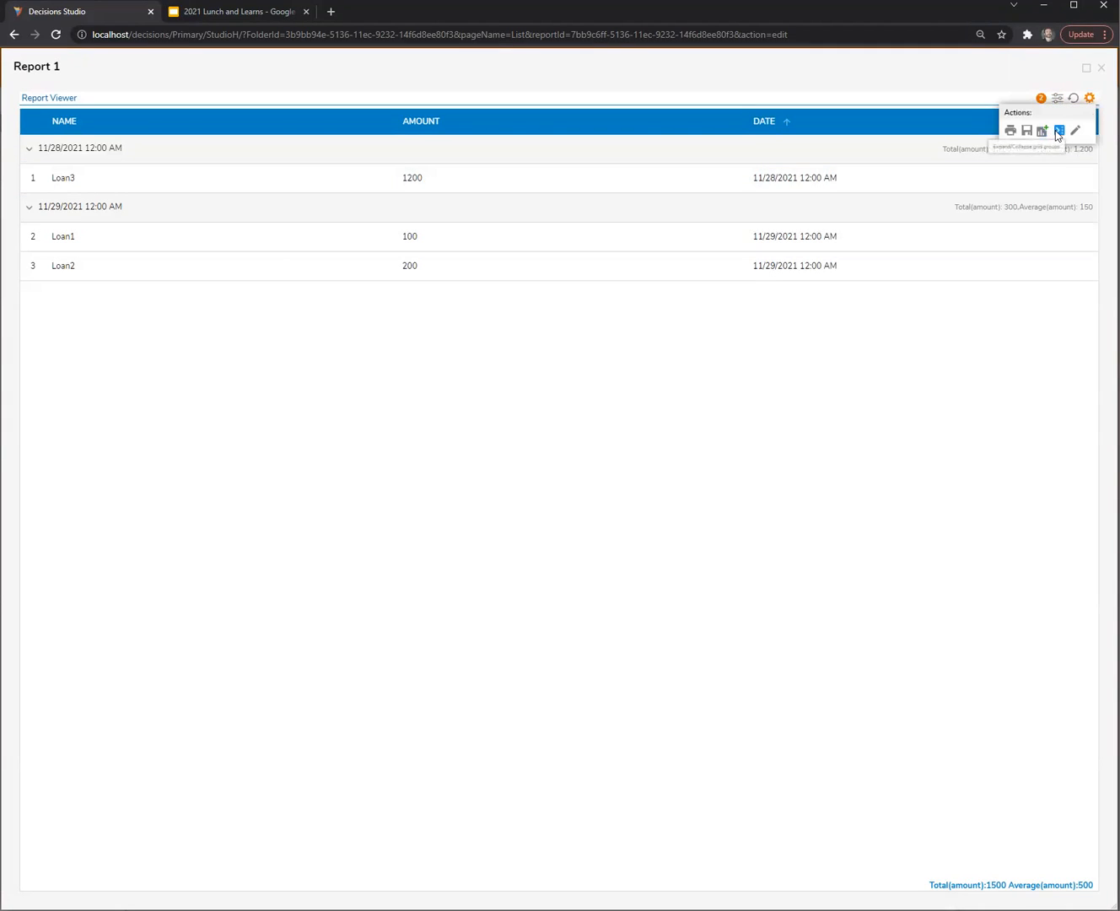
{"action": "left_click", "coordinate": [1056, 132]}
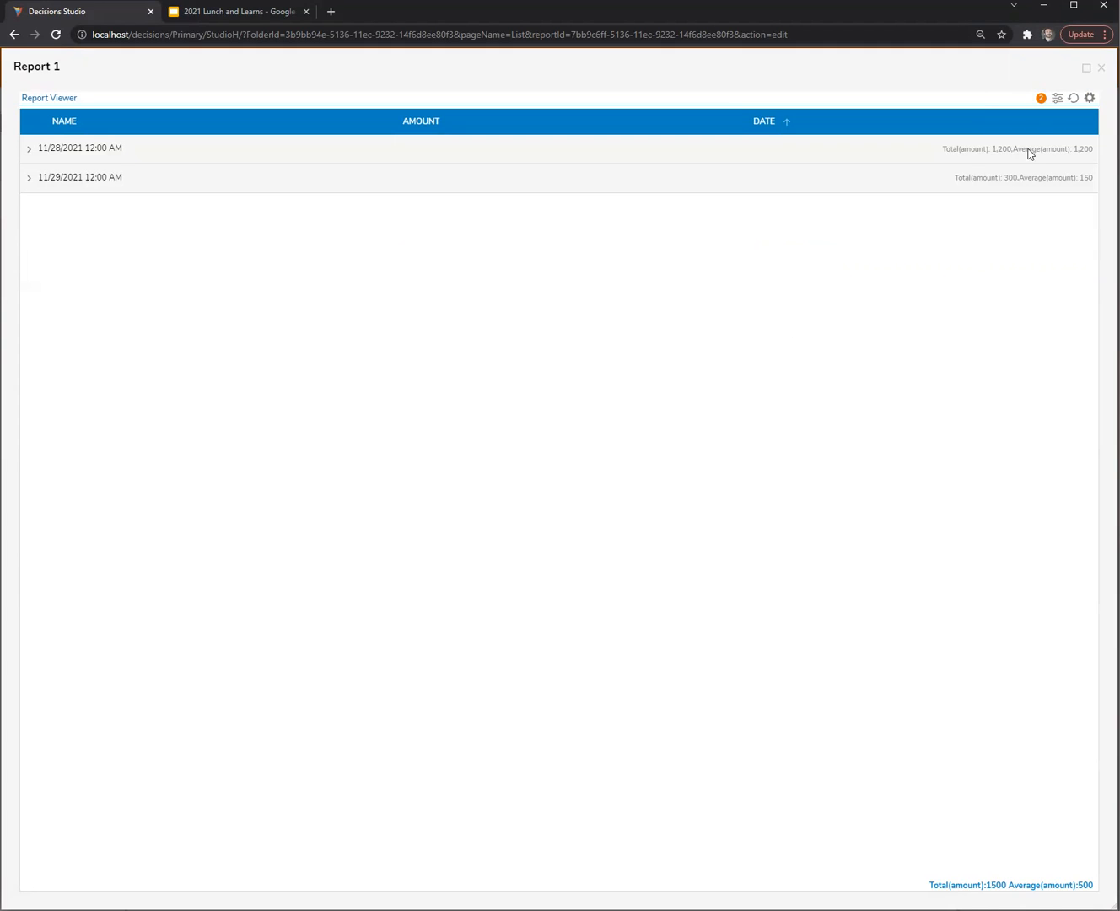
Step: Export the report's Data view in Excel format with the Default Excel Template and download the exported file
{"action": "left_click", "coordinate": [1059, 99]}
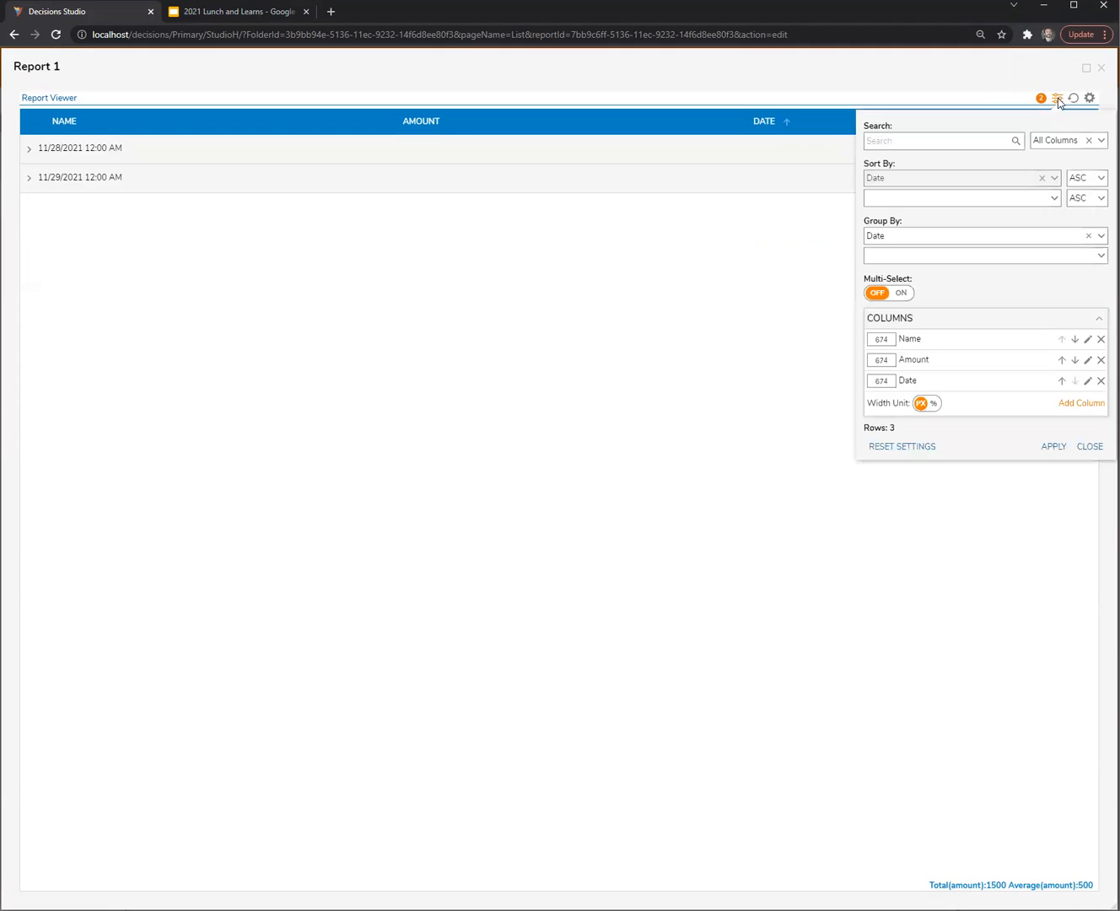
{"action": "left_click", "coordinate": [1088, 98]}
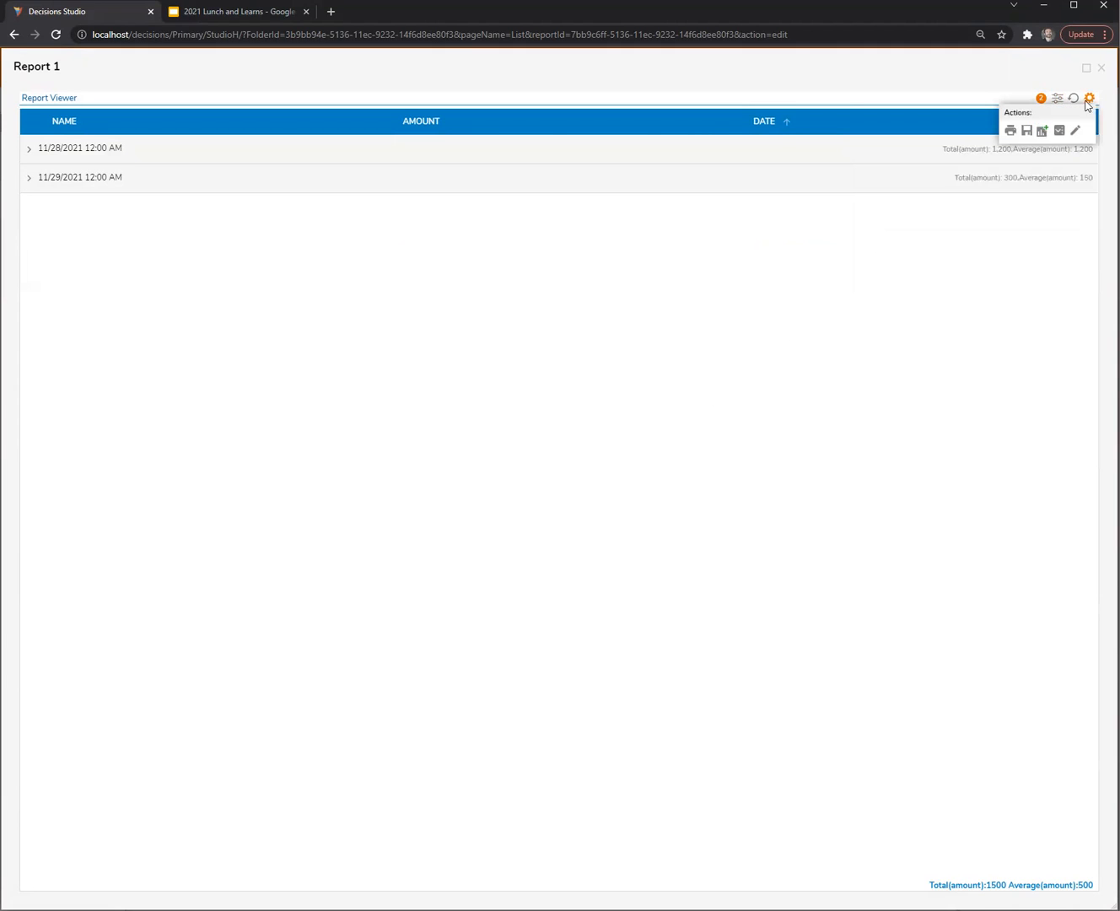
{"action": "left_click", "coordinate": [1010, 129]}
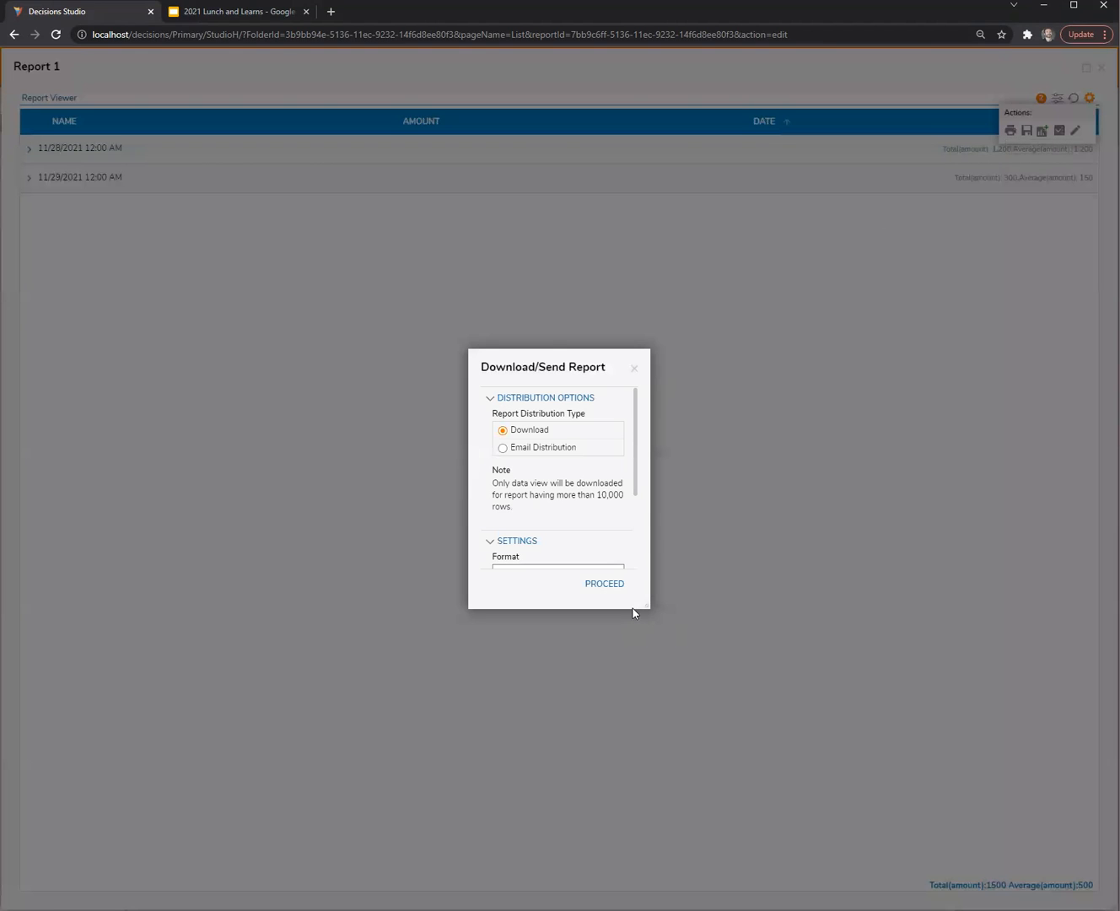
{"action": "scroll", "coordinate": [610, 516], "scroll_direction": "down", "scroll_amount": 3}
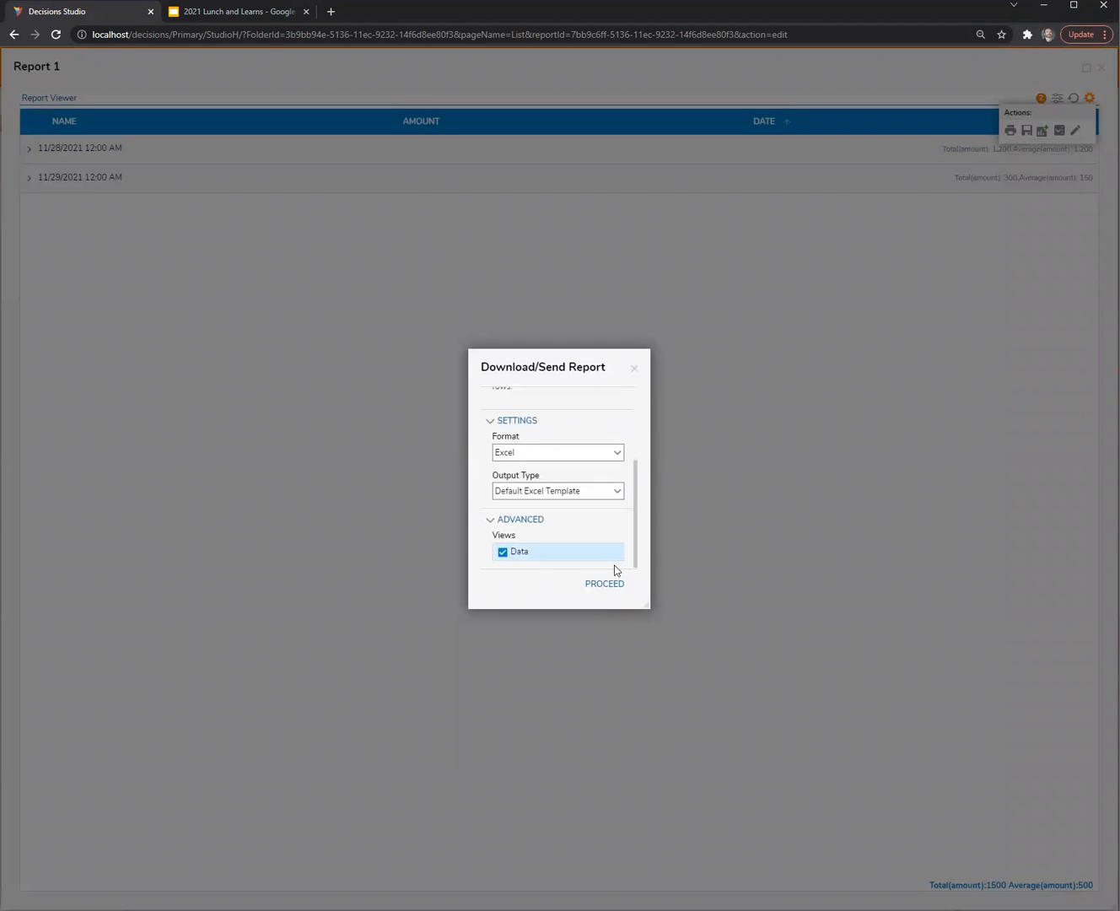
{"action": "left_click", "coordinate": [611, 587]}
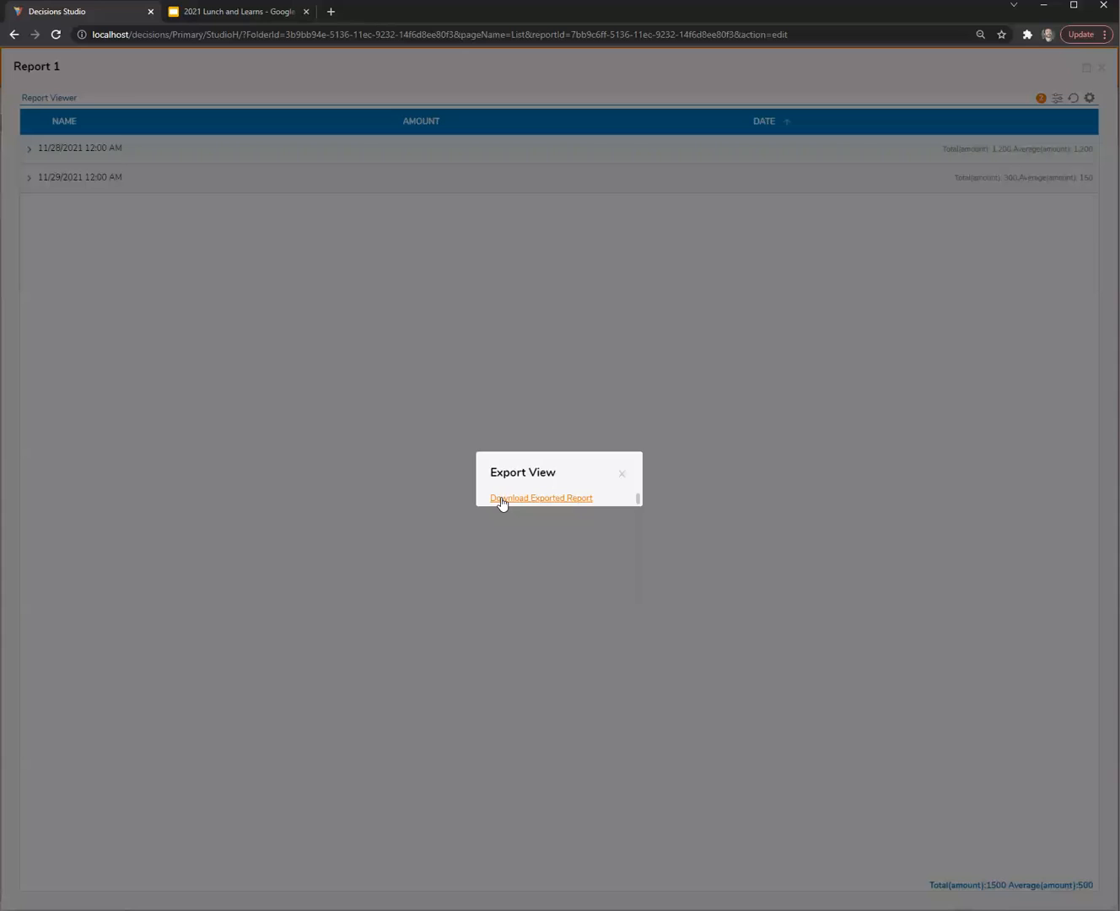
{"action": "left_click", "coordinate": [541, 499]}
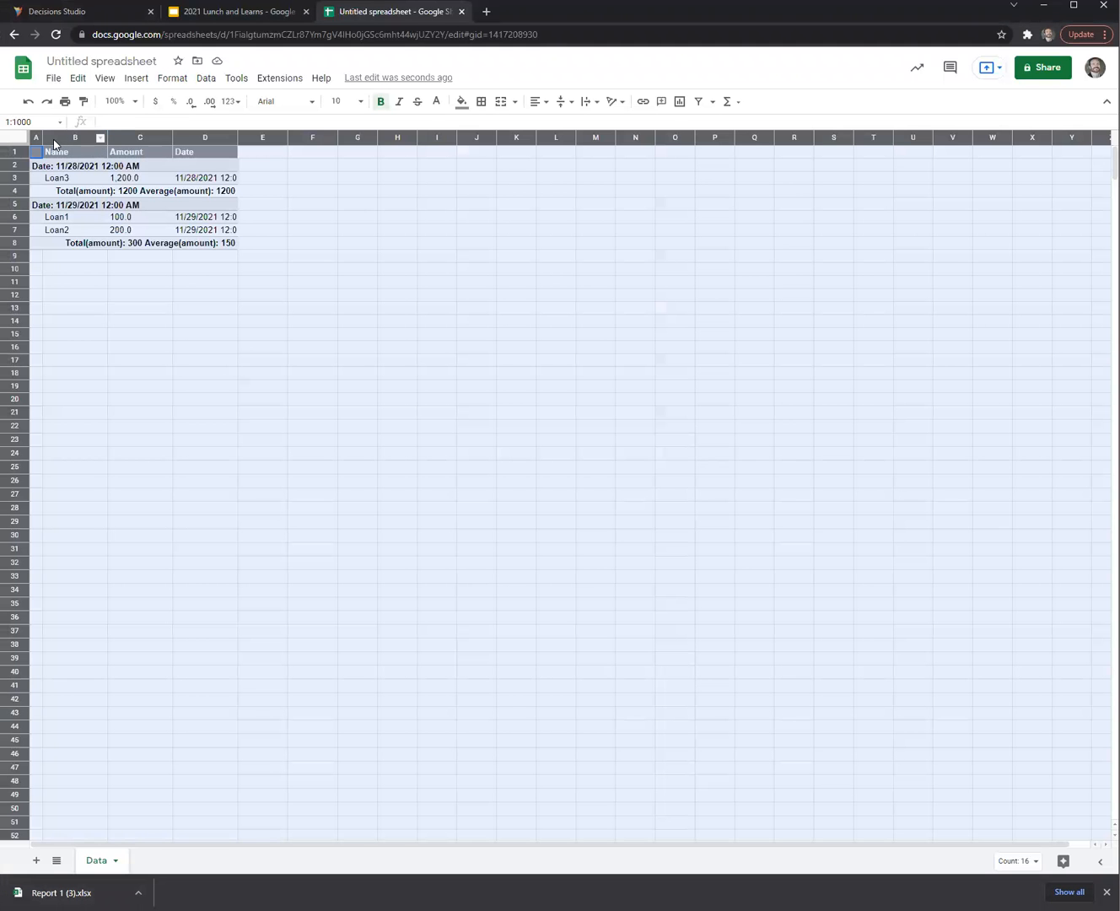
Step: Auto-fit the exported sheet's columns to their contents and inspect its date header rows and subtotal rows
{"action": "double_click", "coordinate": [106, 137]}
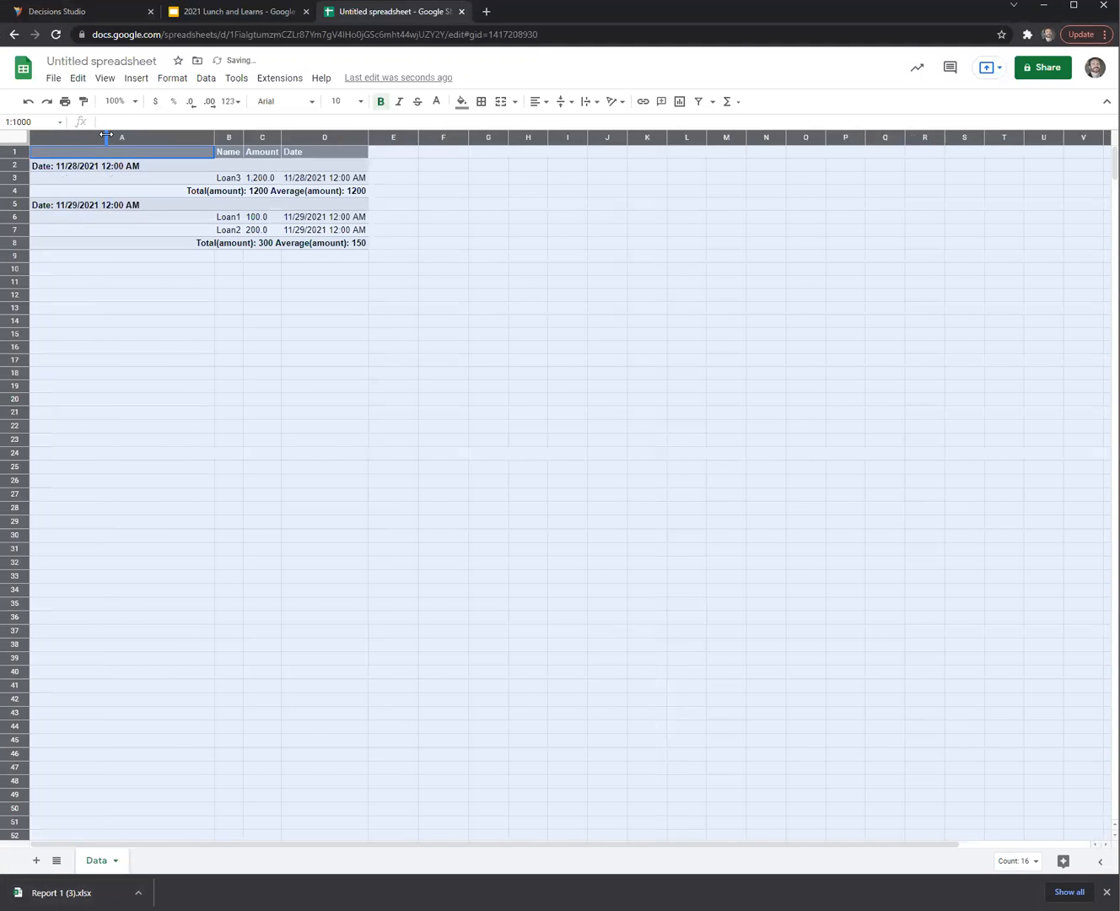
{"action": "left_click", "coordinate": [358, 445]}
{"action": "left_click", "coordinate": [14, 163]}
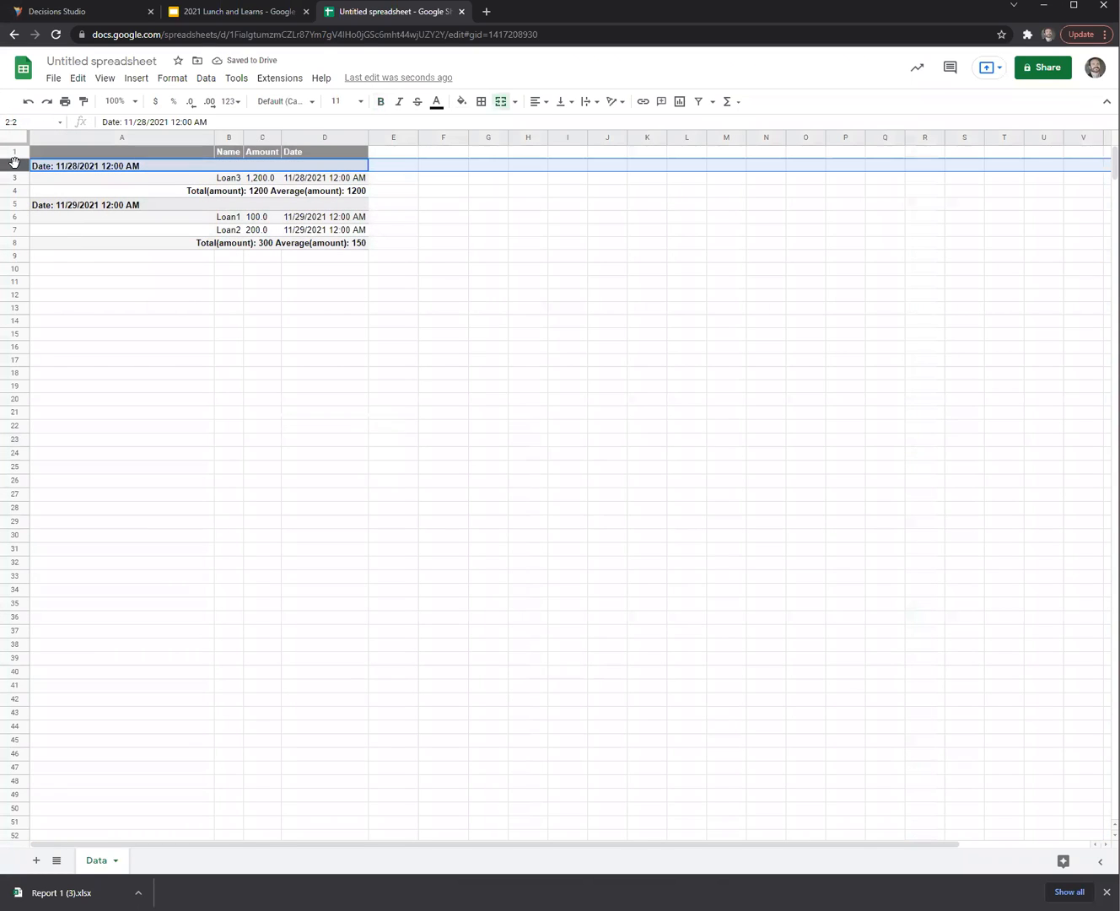
{"action": "left_click", "coordinate": [13, 218]}
{"action": "left_click", "coordinate": [14, 204]}
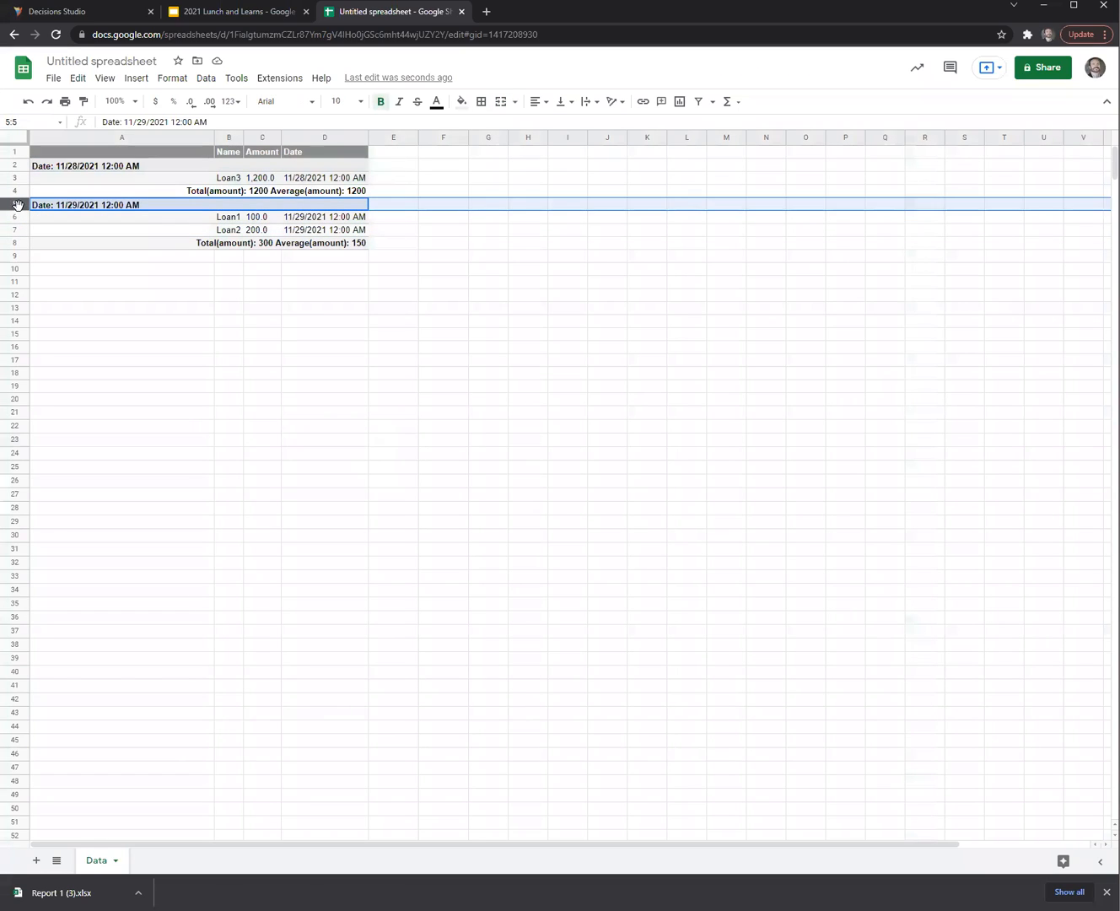
{"action": "left_click", "coordinate": [17, 191]}
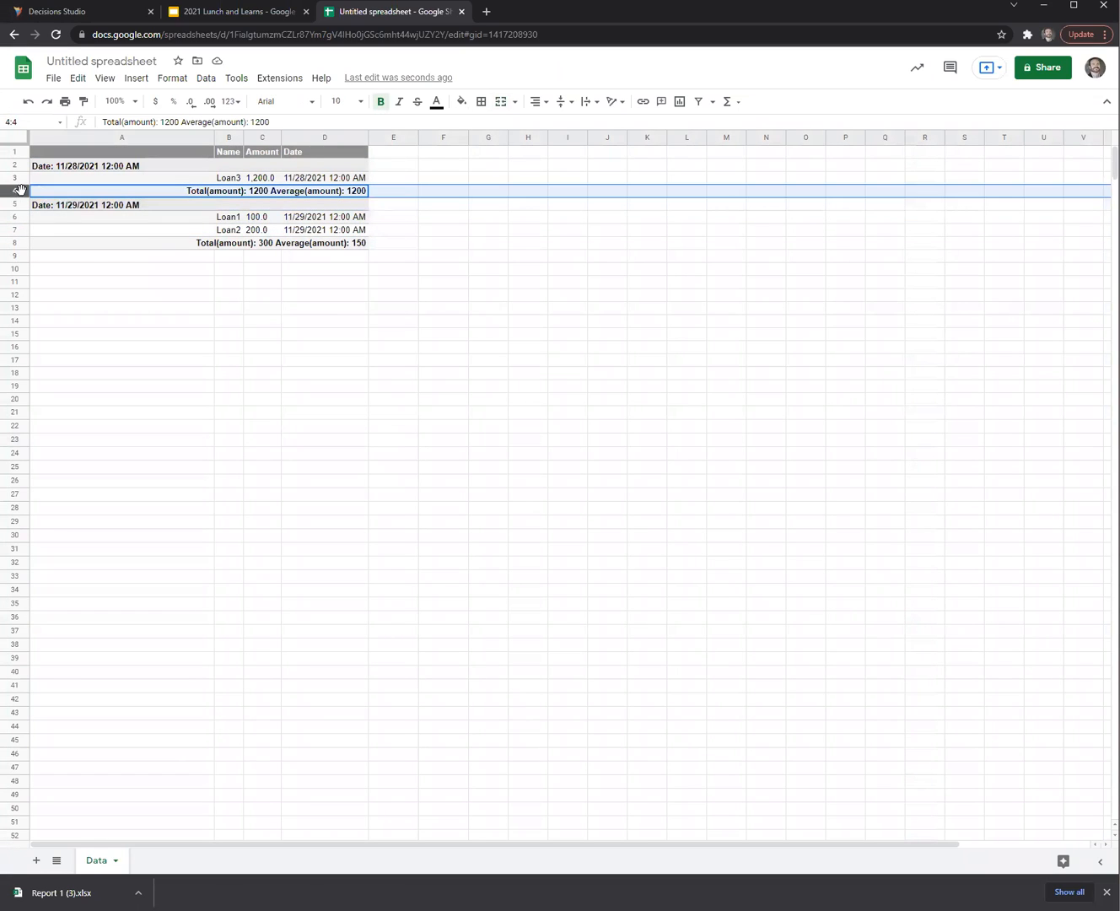
{"action": "left_click", "coordinate": [273, 321]}
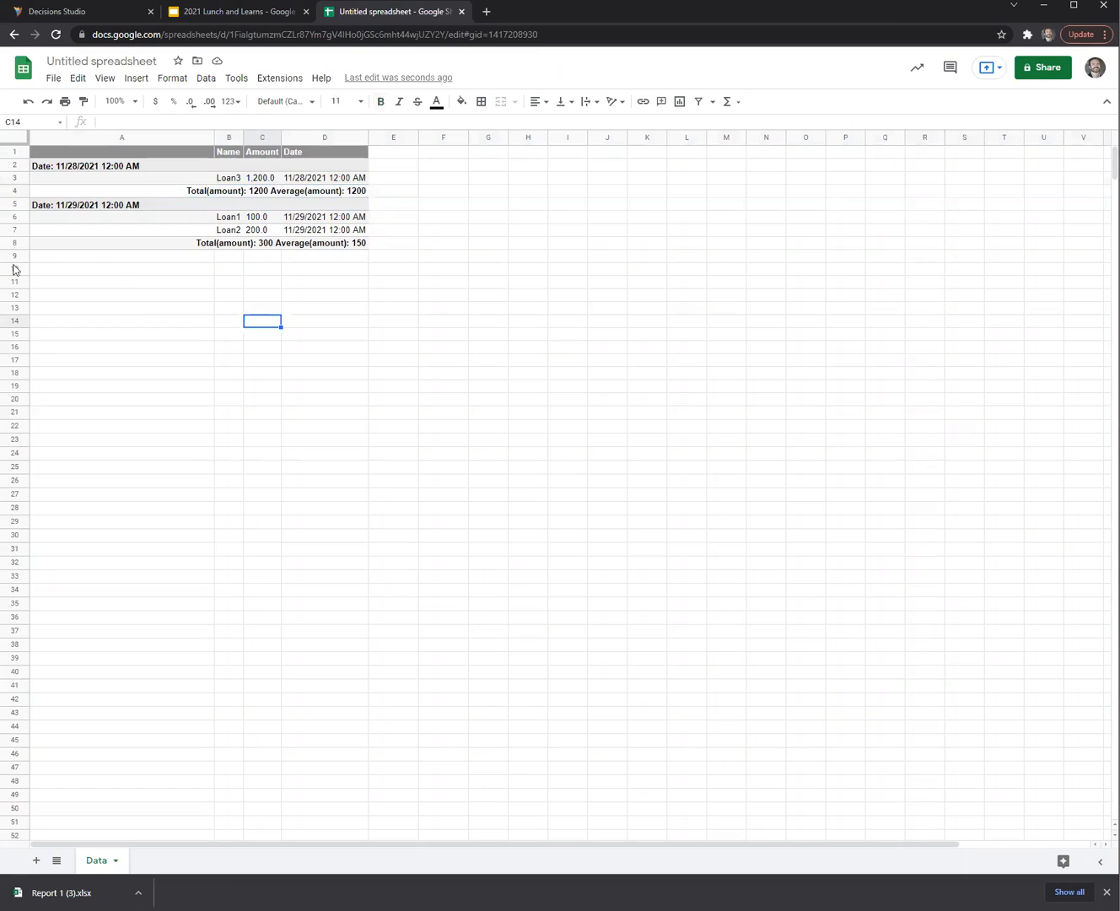
{"action": "left_click", "coordinate": [11, 242]}
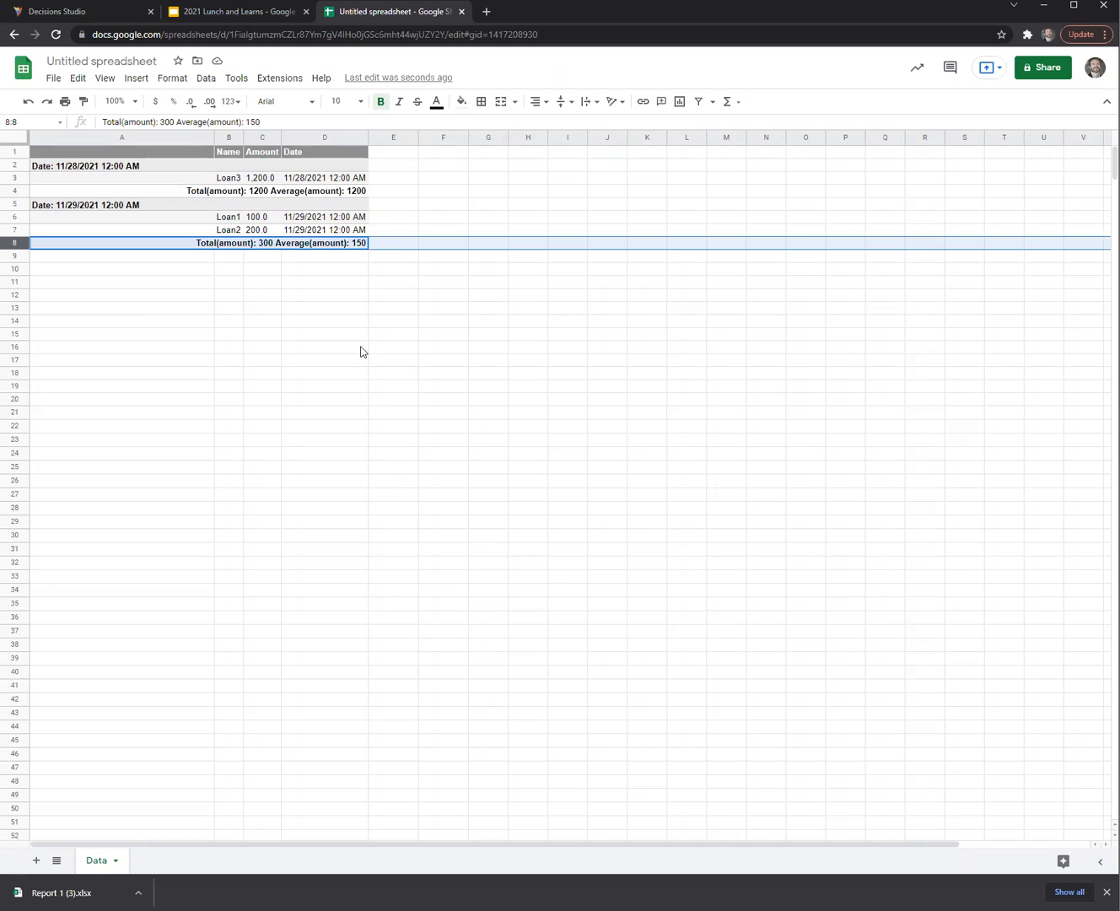
Step: Return to the report designer in Decisions Studio and create a new Report Output Handler Flow for the report's output handlers
{"action": "left_click", "coordinate": [124, 12]}
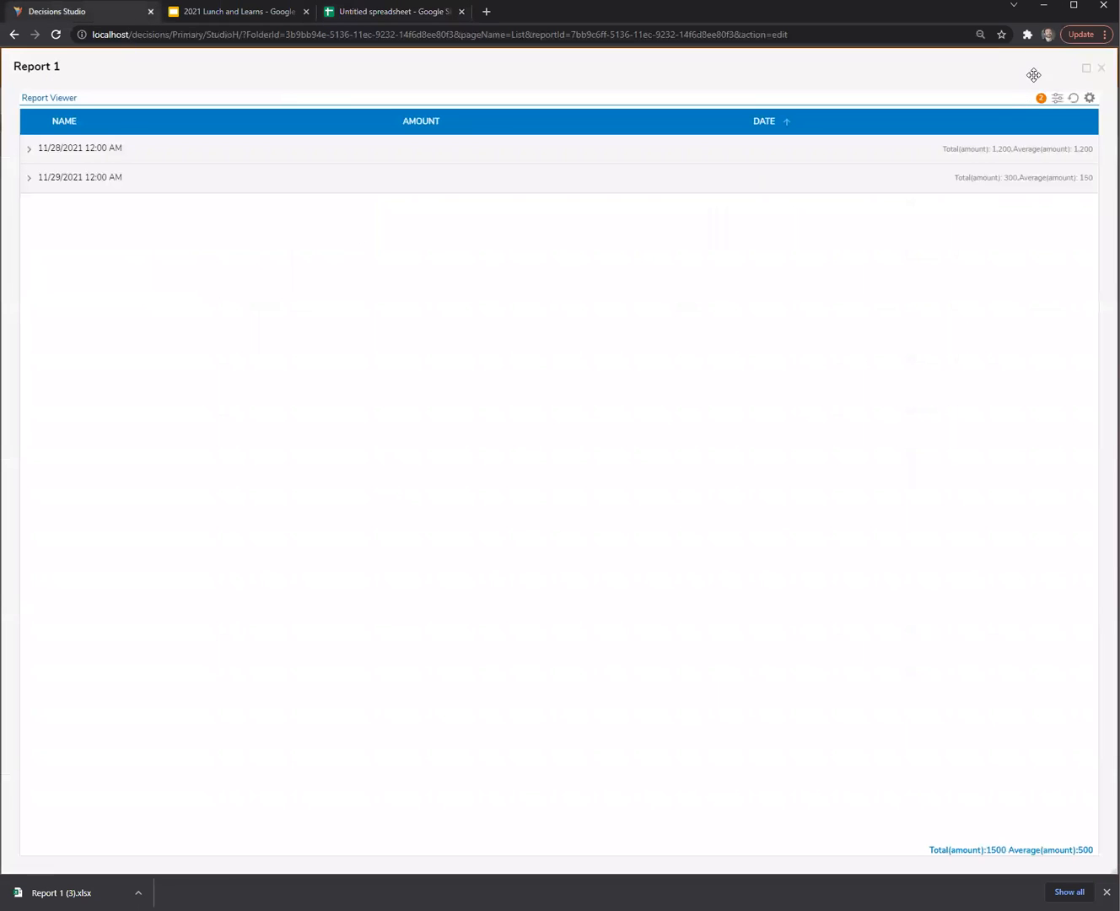
{"action": "left_click", "coordinate": [1101, 67]}
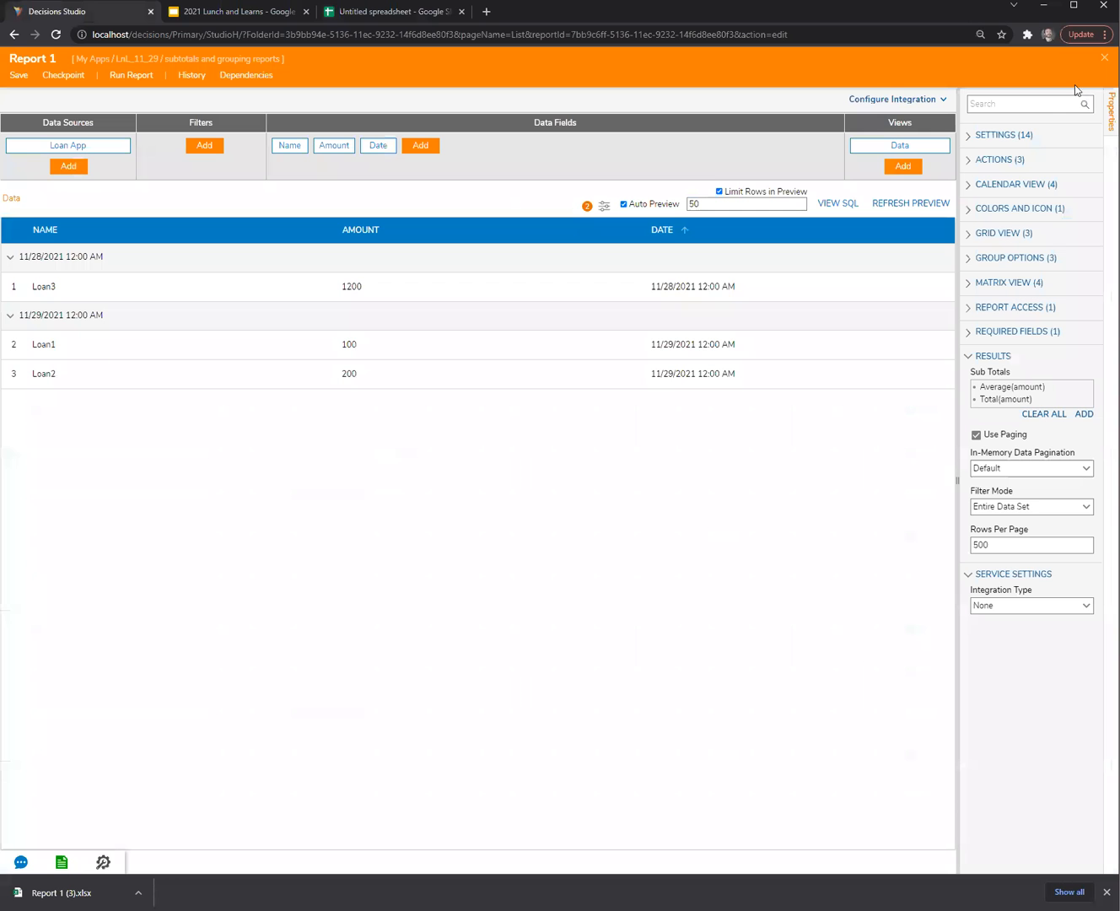
{"action": "left_click", "coordinate": [988, 161]}
{"action": "left_click", "coordinate": [1000, 134]}
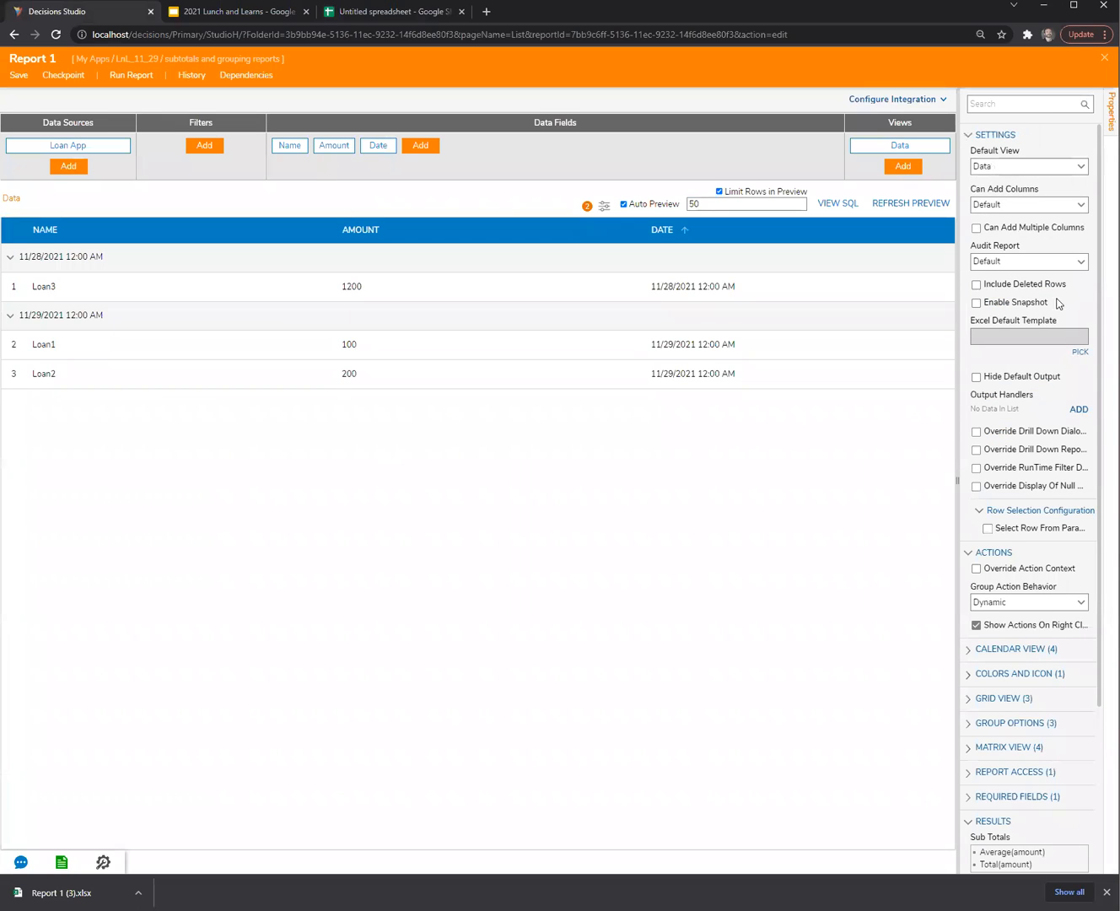
{"action": "left_click", "coordinate": [1079, 412]}
{"action": "left_click", "coordinate": [607, 344]}
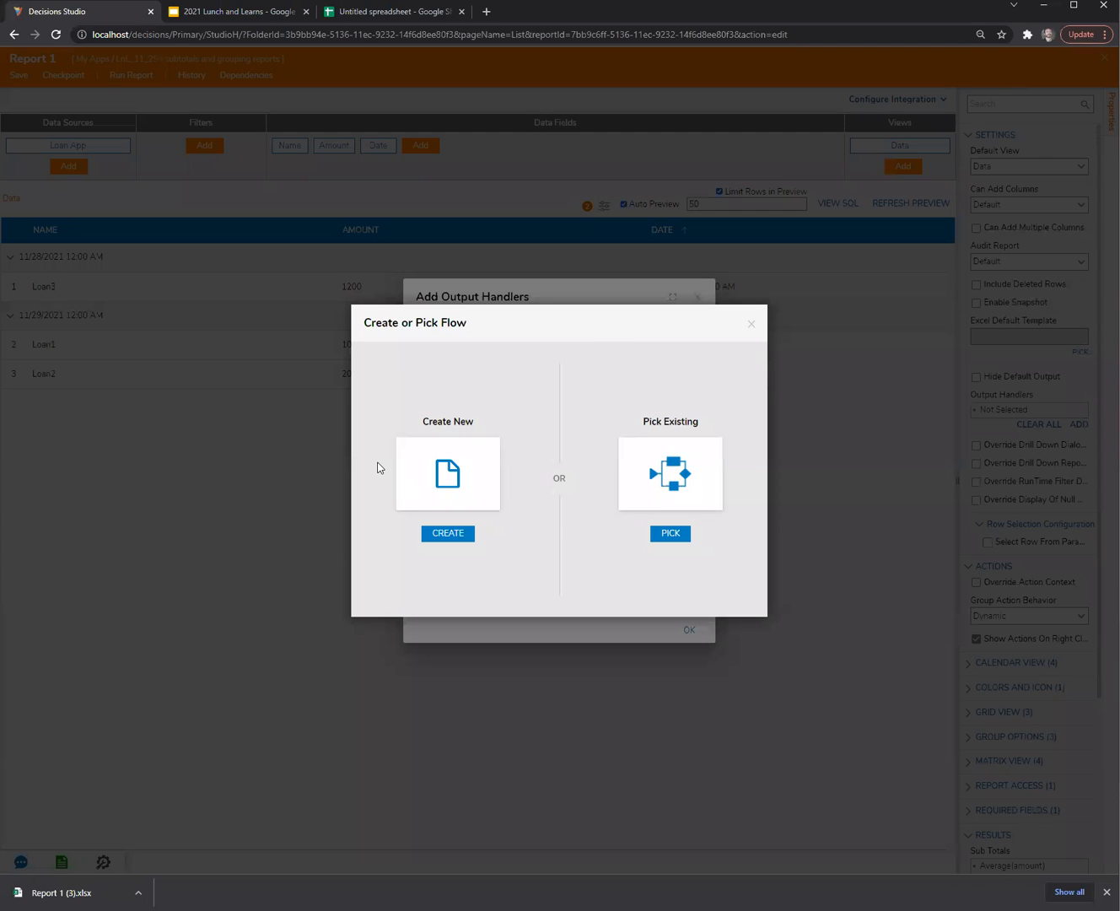
{"action": "left_click", "coordinate": [426, 470]}
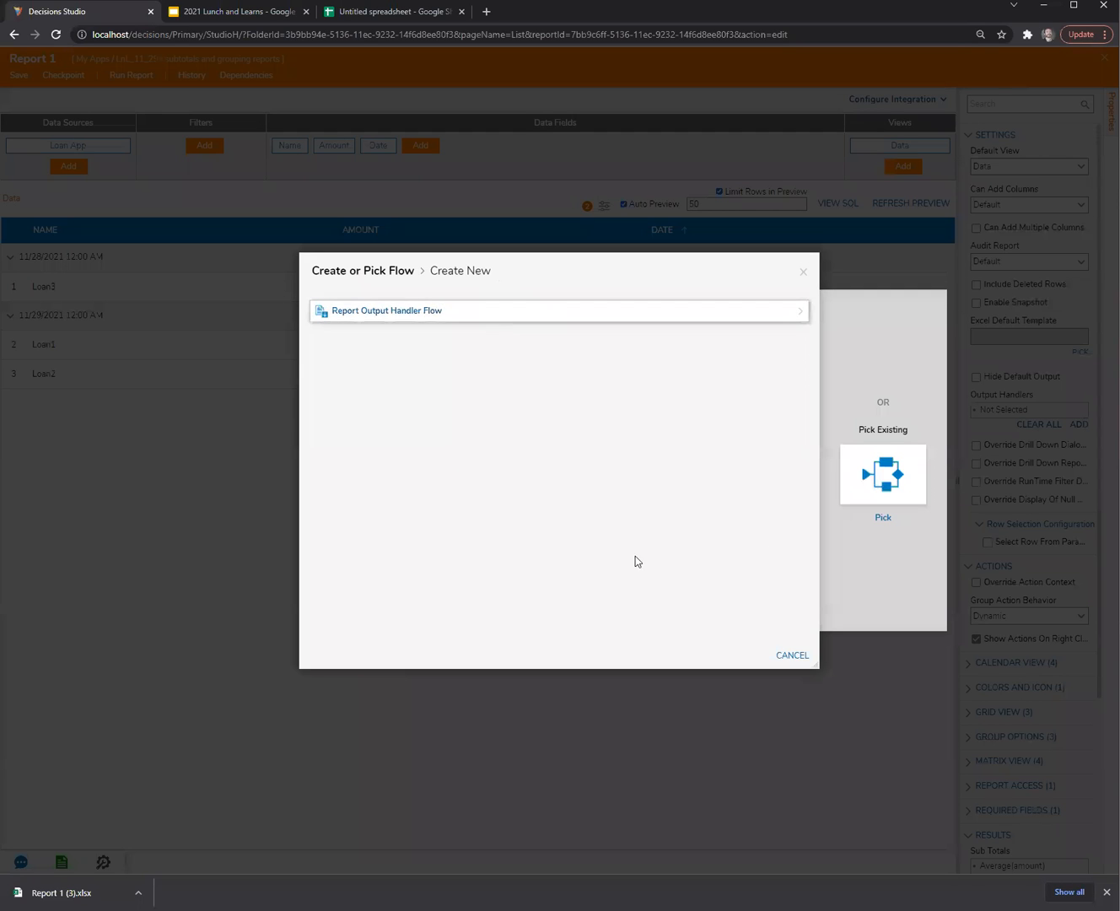
{"action": "left_click", "coordinate": [687, 514]}
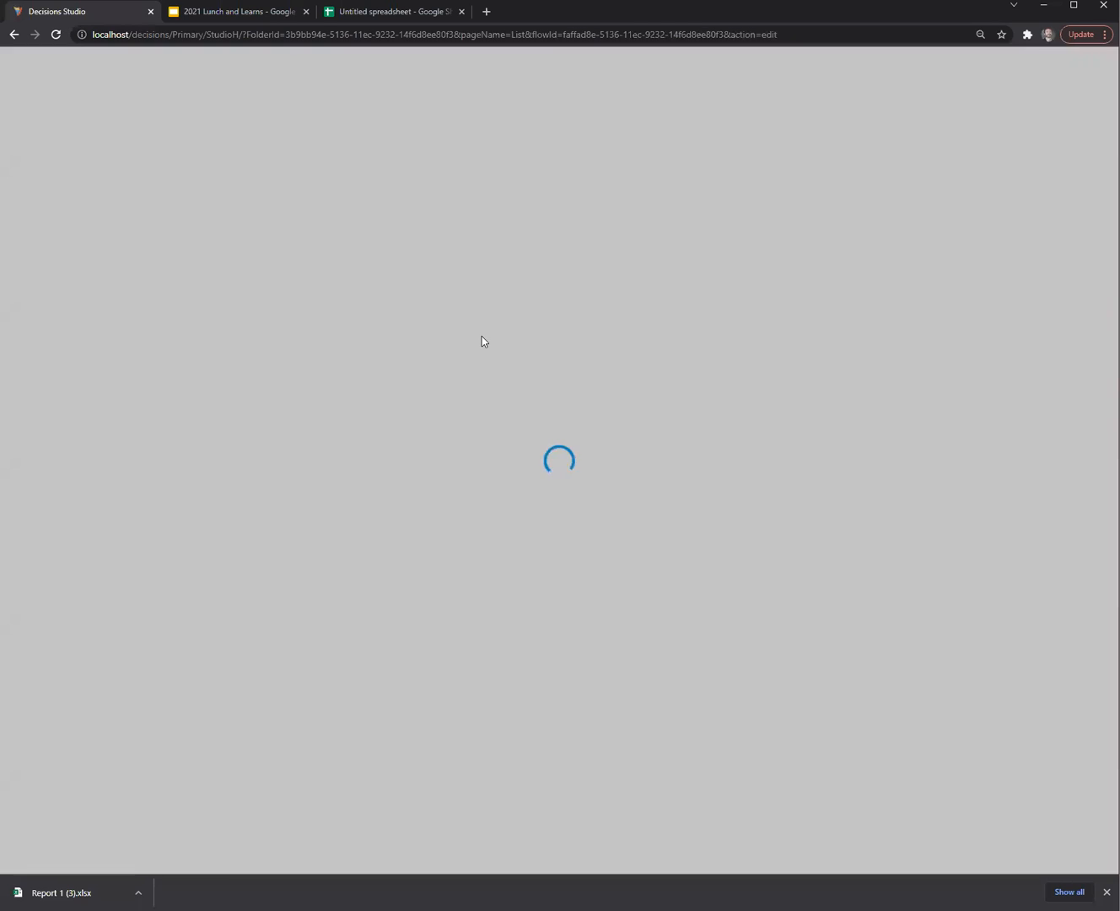
Step: Connect the handler flow's start step to its end step, set the Output input to Constant, and save and close the flow
{"action": "left_click", "coordinate": [635, 425]}
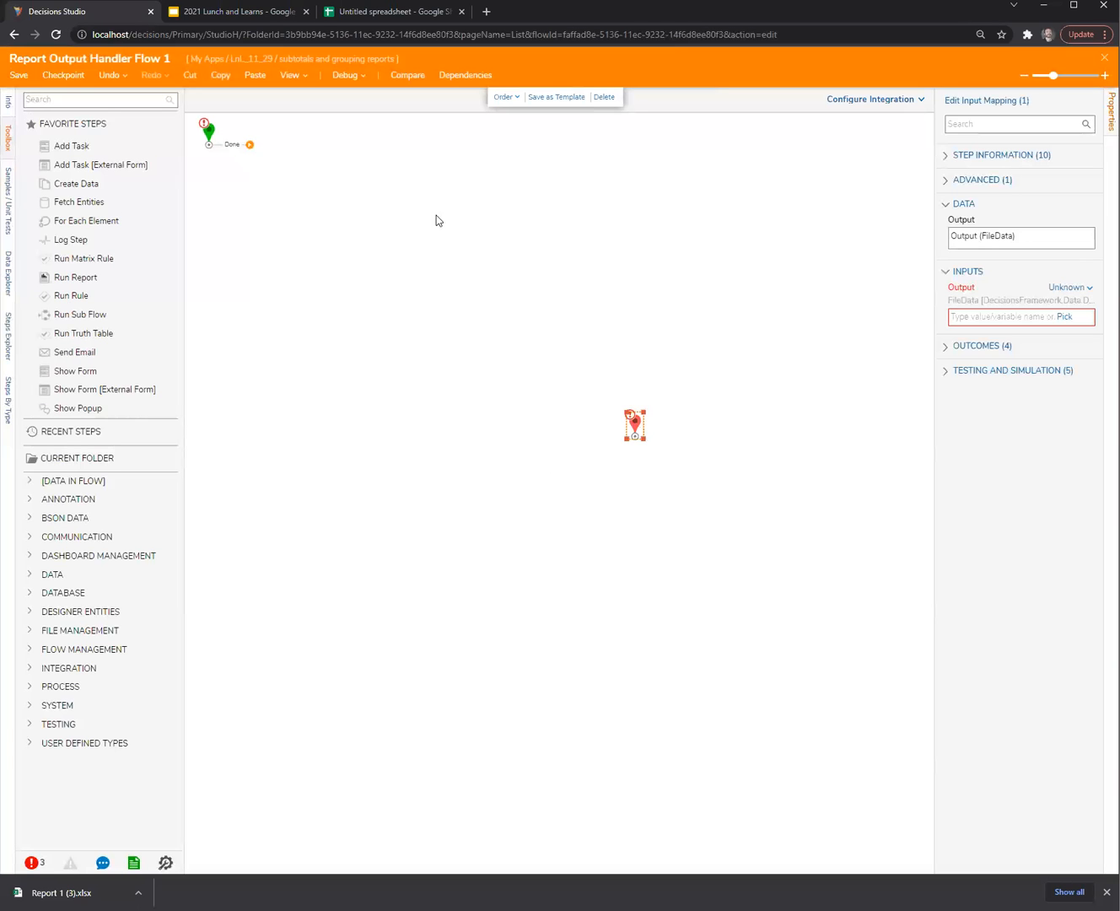
{"action": "left_click_drag", "start_coordinate": [249, 145], "coordinate": [638, 431]}
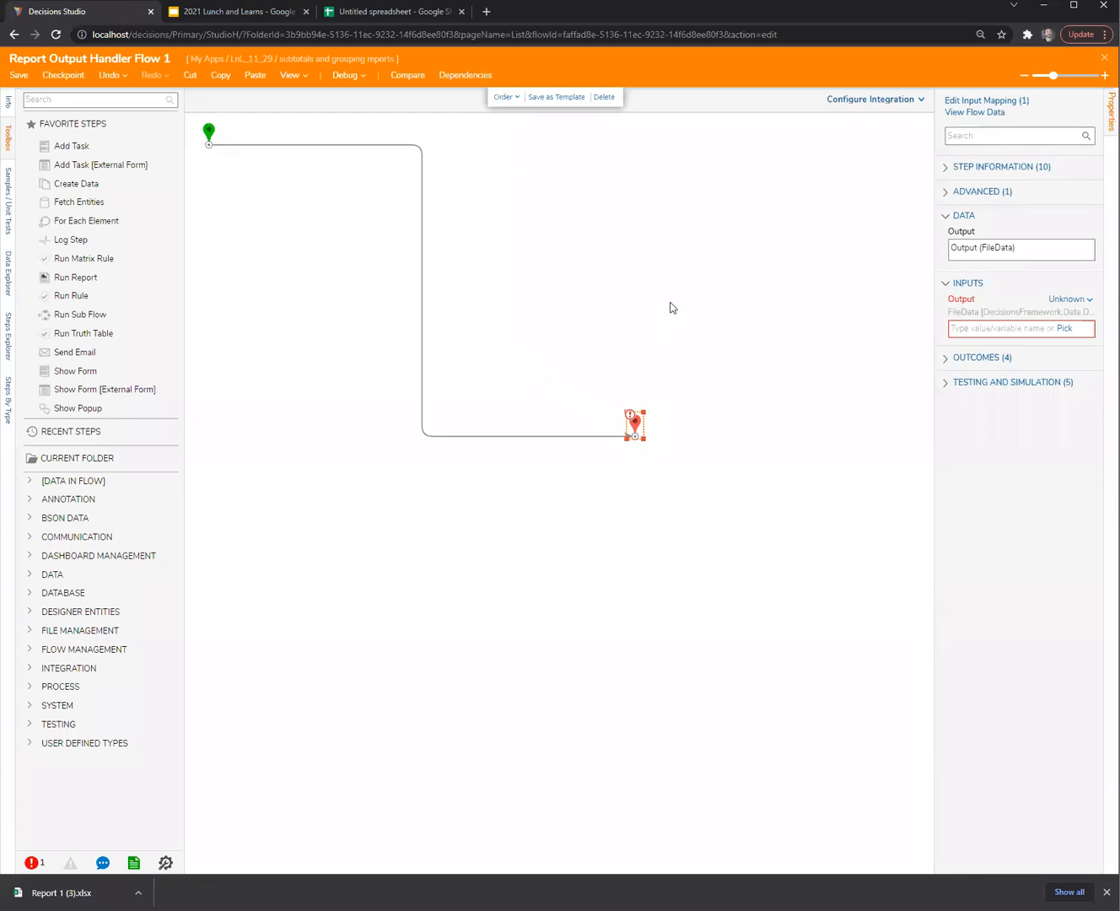
{"action": "left_click", "coordinate": [671, 302]}
{"action": "left_click", "coordinate": [637, 428]}
{"action": "left_click", "coordinate": [1082, 300]}
{"action": "left_click", "coordinate": [985, 261]}
{"action": "left_click", "coordinate": [787, 250]}
{"action": "left_click", "coordinate": [1105, 58]}
{"action": "left_click", "coordinate": [700, 530]}
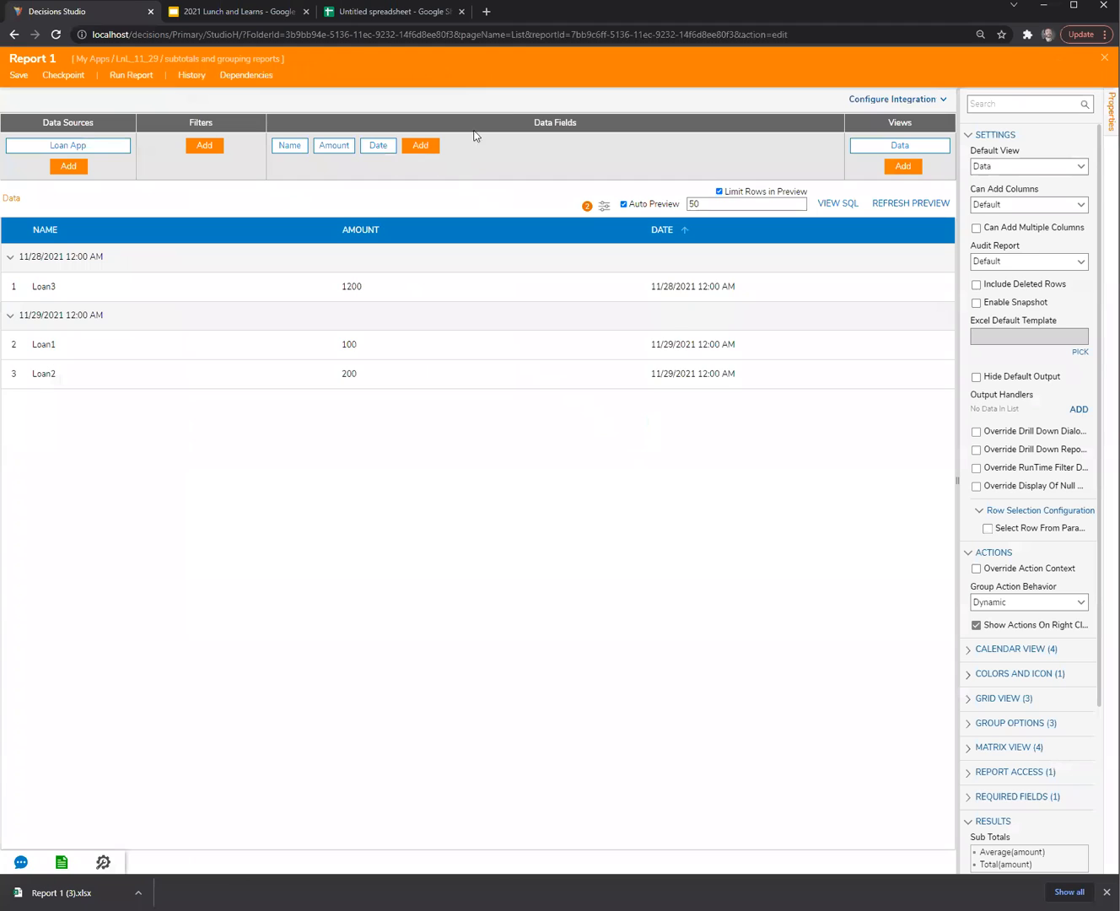
Step: Run the report and check the formats and output types offered in its Download/Send Report settings
{"action": "left_click", "coordinate": [140, 79]}
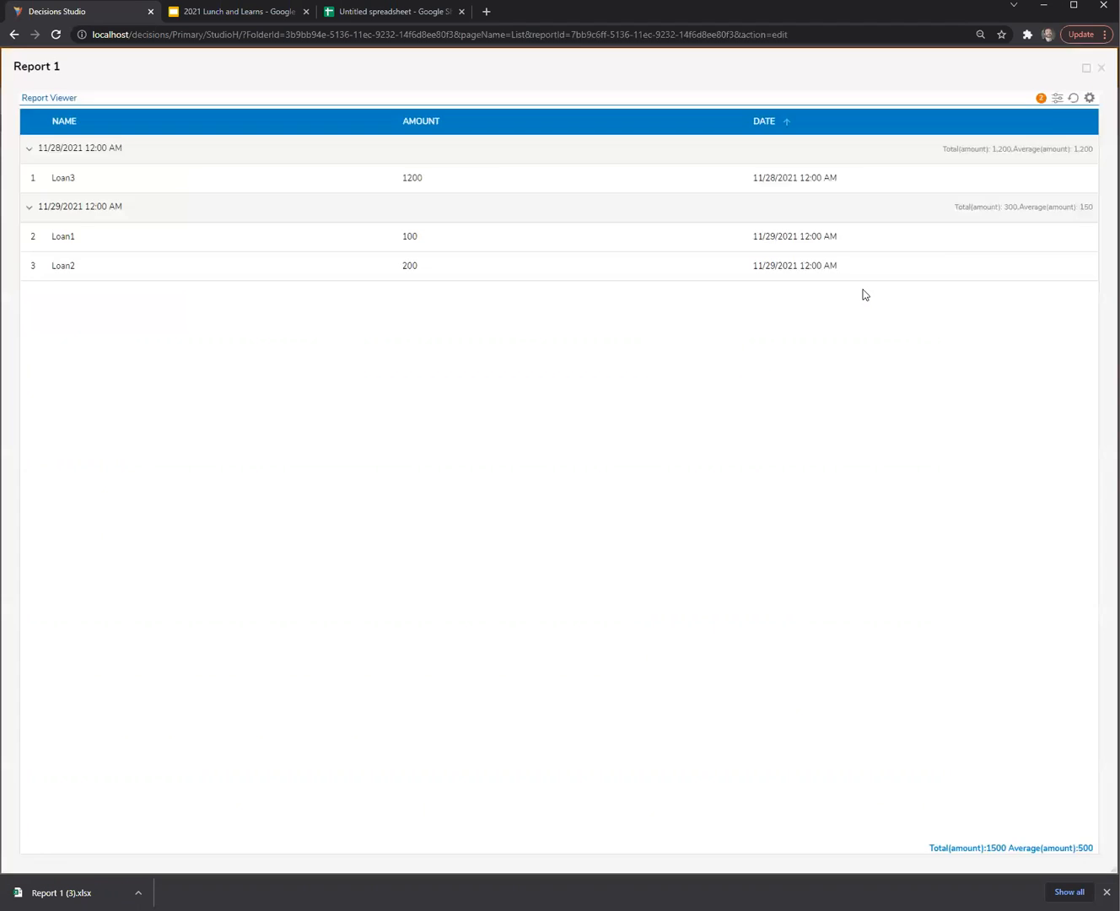
{"action": "left_click", "coordinate": [1091, 98]}
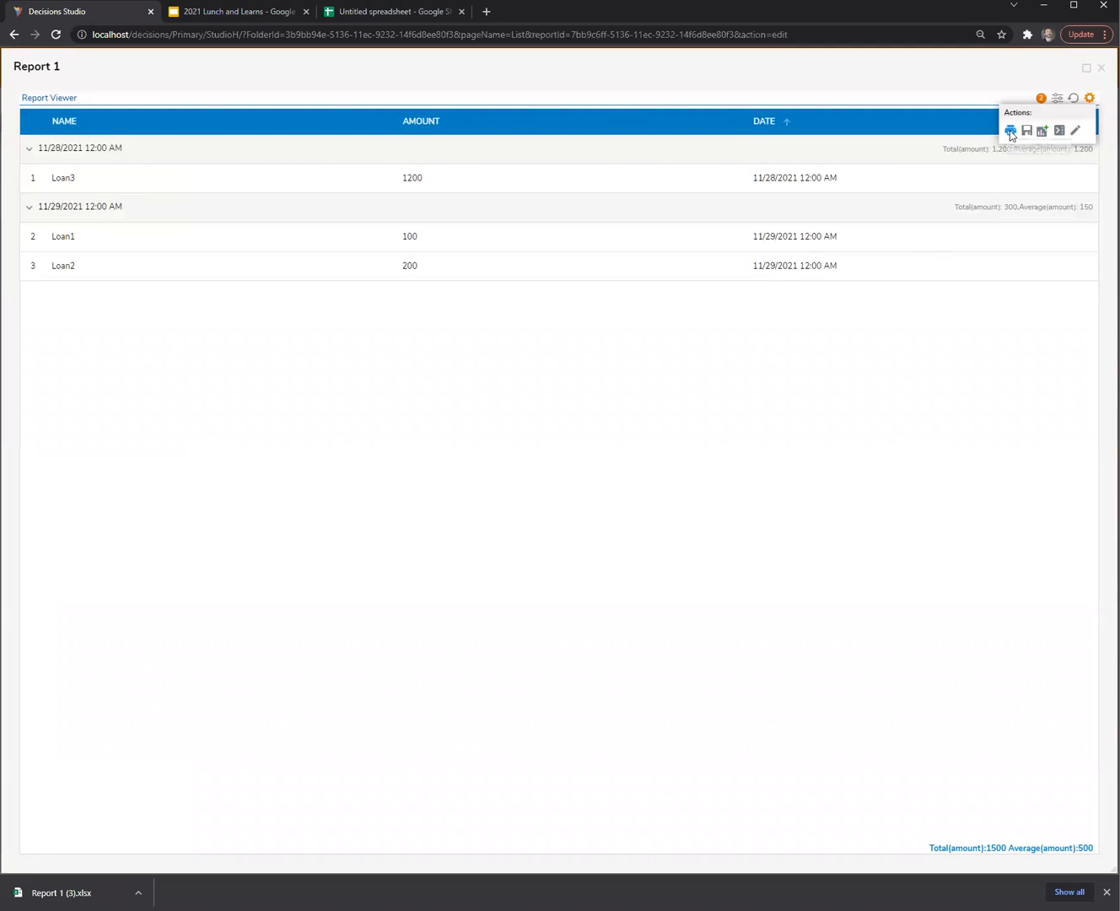
{"action": "left_click", "coordinate": [1010, 131]}
{"action": "left_click_drag", "start_coordinate": [644, 585], "coordinate": [740, 753]}
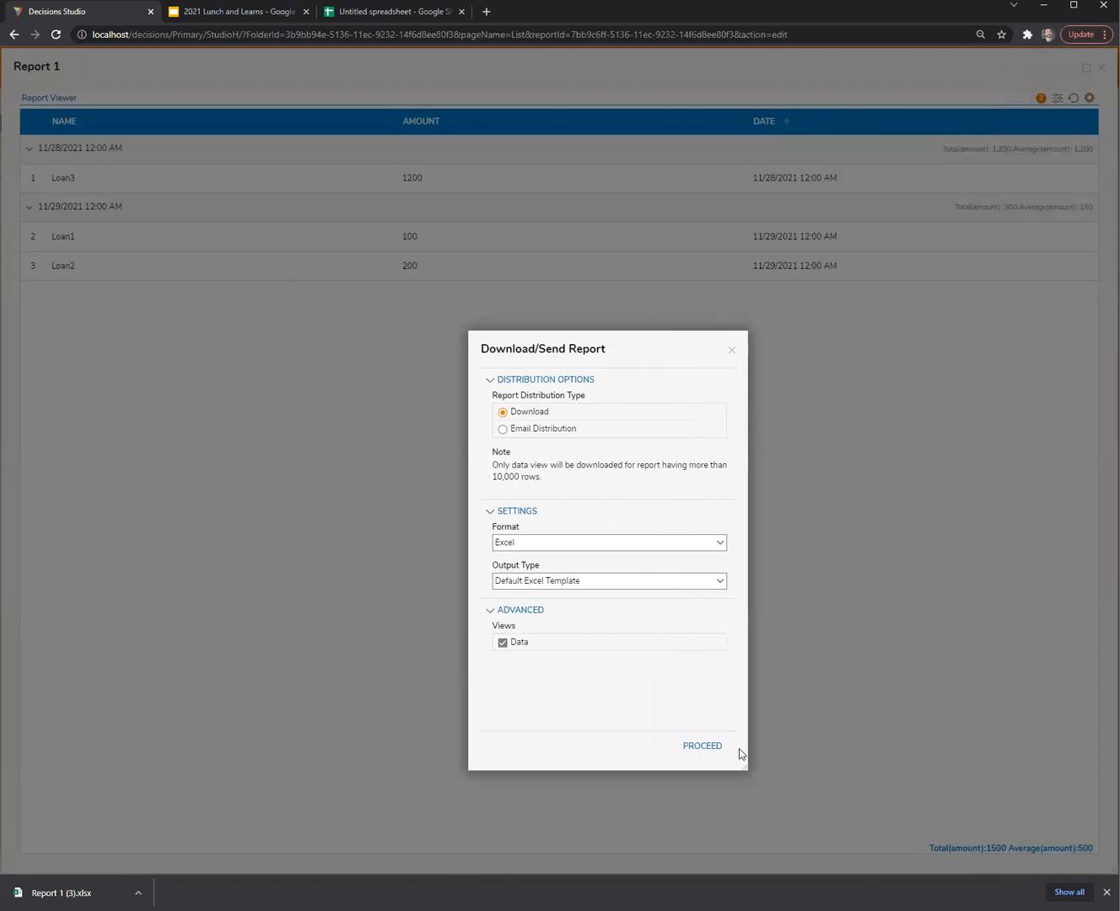
{"action": "left_click", "coordinate": [718, 542]}
{"action": "left_click", "coordinate": [723, 536]}
{"action": "left_click", "coordinate": [729, 589]}
{"action": "left_click", "coordinate": [735, 545]}
{"action": "left_click", "coordinate": [732, 350]}
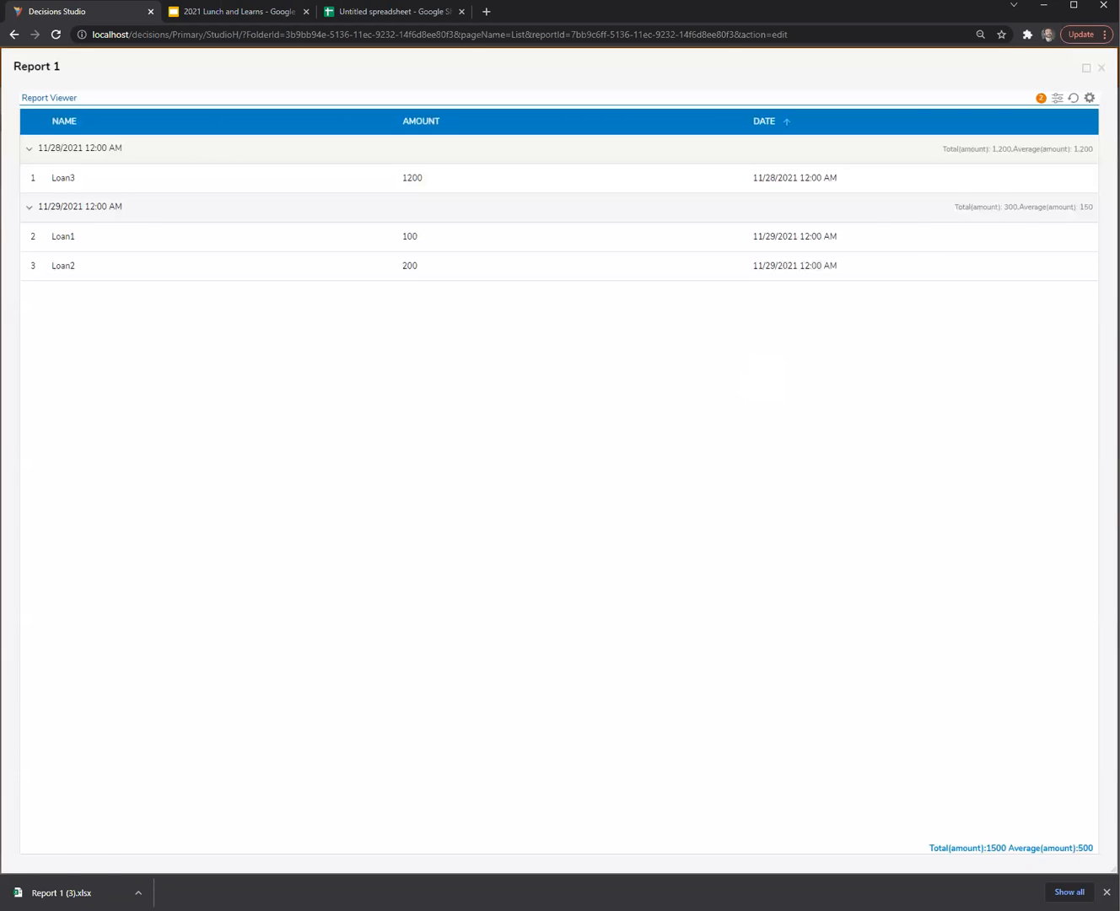
{"action": "left_click", "coordinate": [1102, 68]}
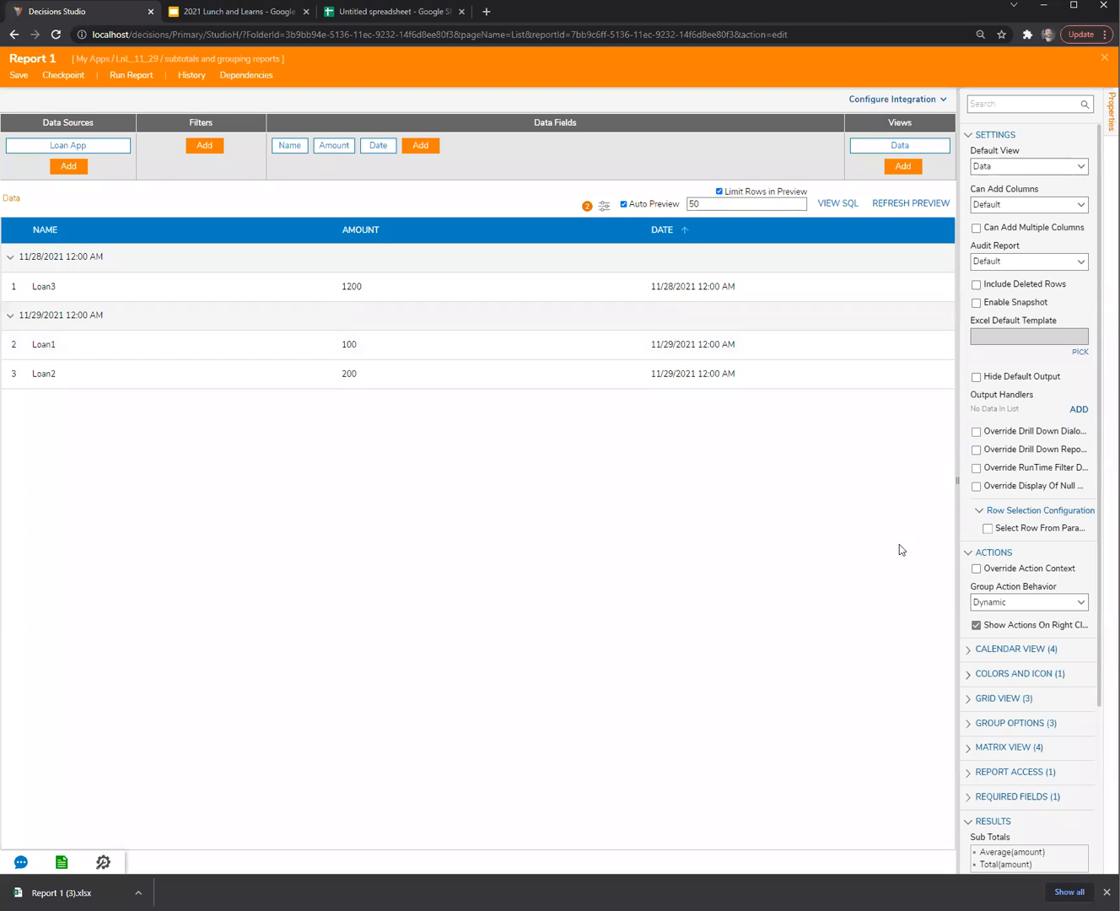
Step: Add the existing Report Output Handler Flow 1 as an output handler of the report and save the report
{"action": "left_click", "coordinate": [1079, 410]}
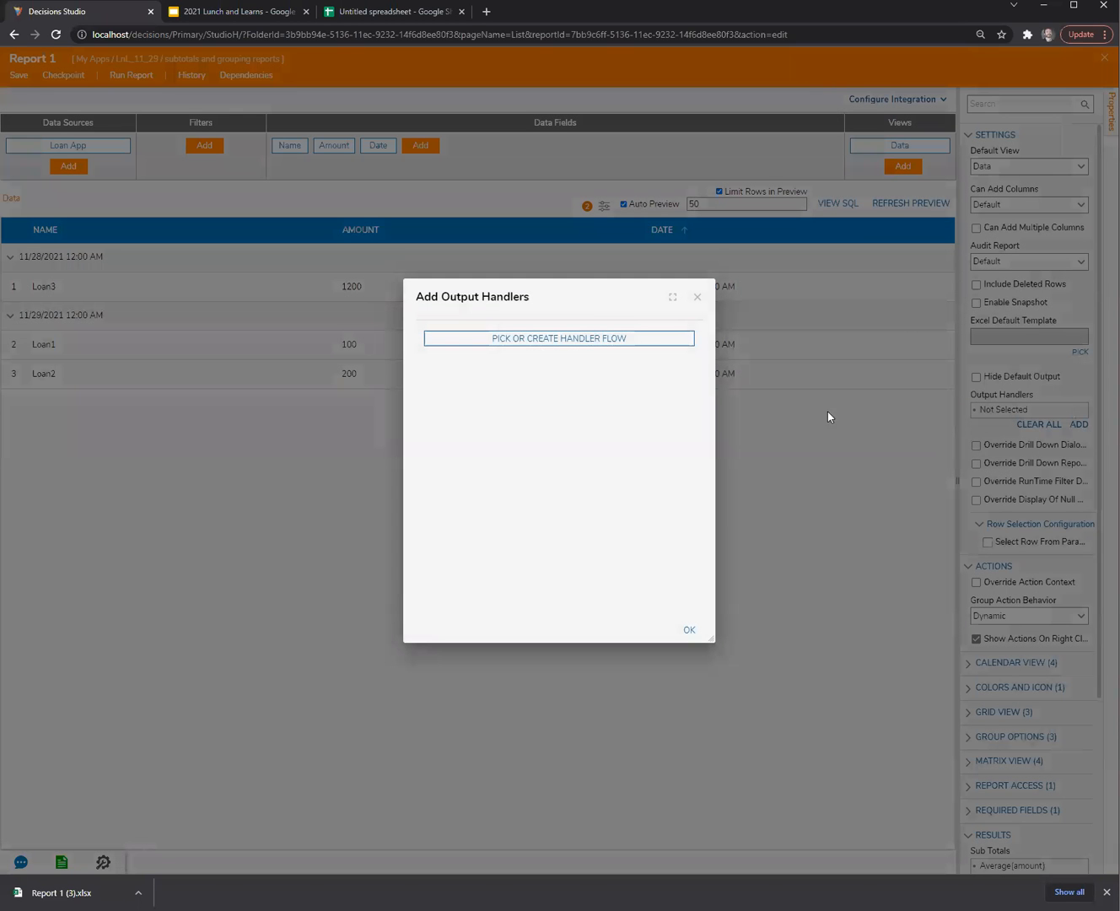
{"action": "left_click", "coordinate": [640, 339]}
{"action": "left_click", "coordinate": [665, 480]}
{"action": "left_click", "coordinate": [424, 342]}
{"action": "left_click", "coordinate": [733, 677]}
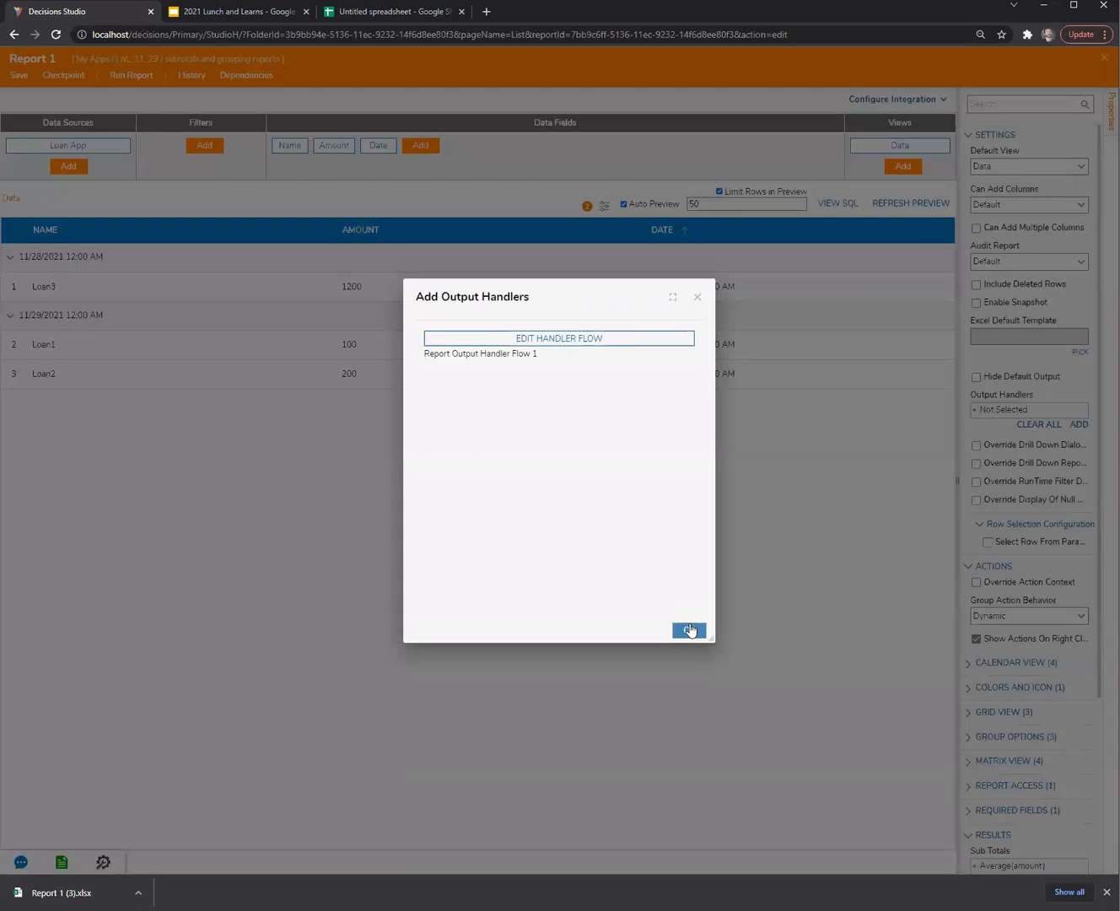
{"action": "left_click", "coordinate": [690, 631]}
{"action": "left_click", "coordinate": [18, 77]}
{"action": "left_click", "coordinate": [687, 531]}
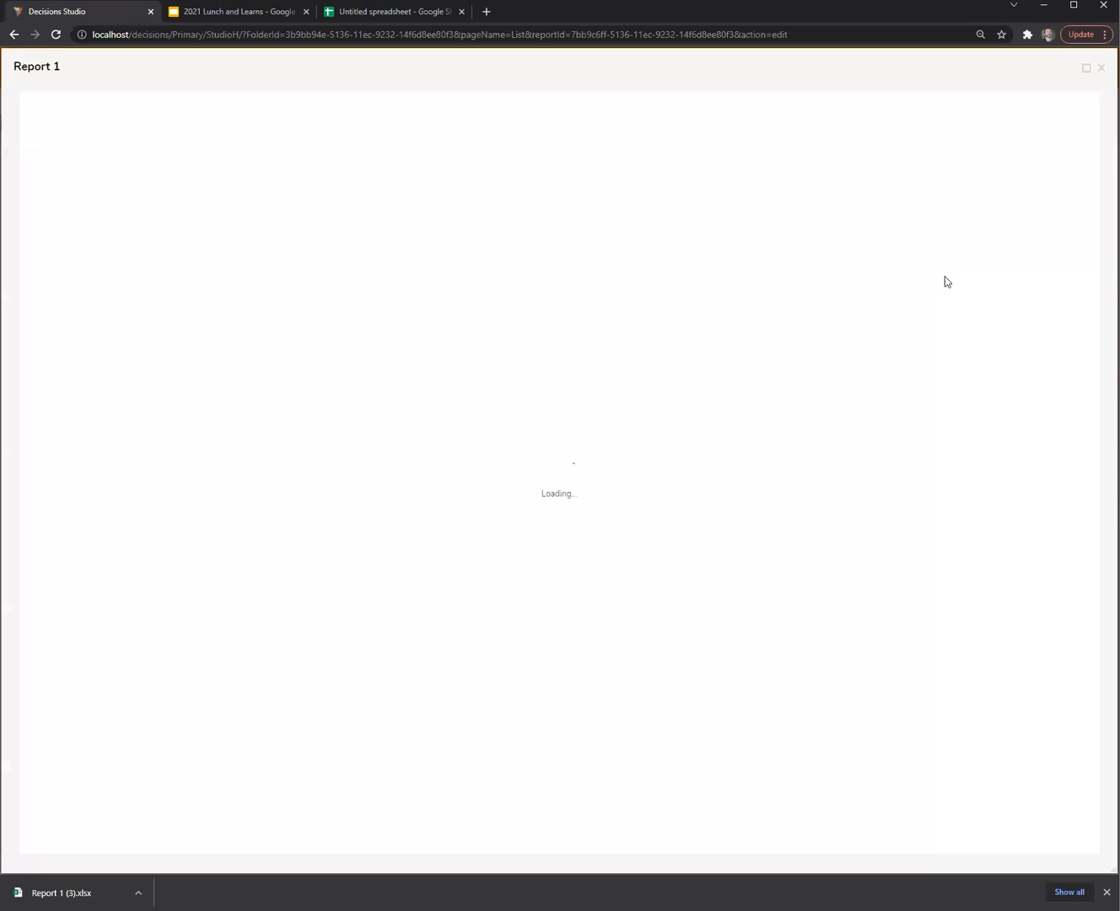
Step: Try Report Output Handler Flow 1 as the output type for the running report's Excel download, and close the settings without exporting
{"action": "left_click", "coordinate": [1091, 96]}
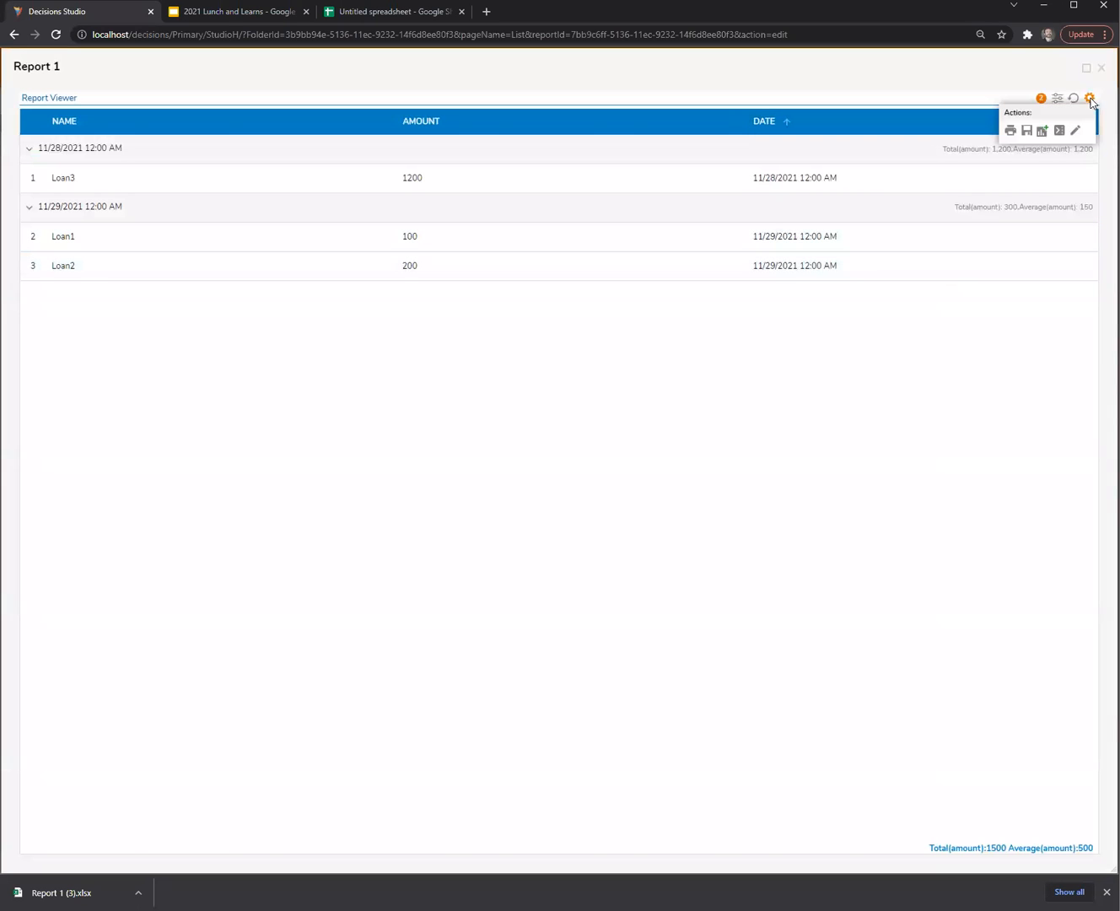
{"action": "left_click", "coordinate": [1011, 130]}
{"action": "scroll", "coordinate": [598, 531], "scroll_direction": "down", "scroll_amount": 3}
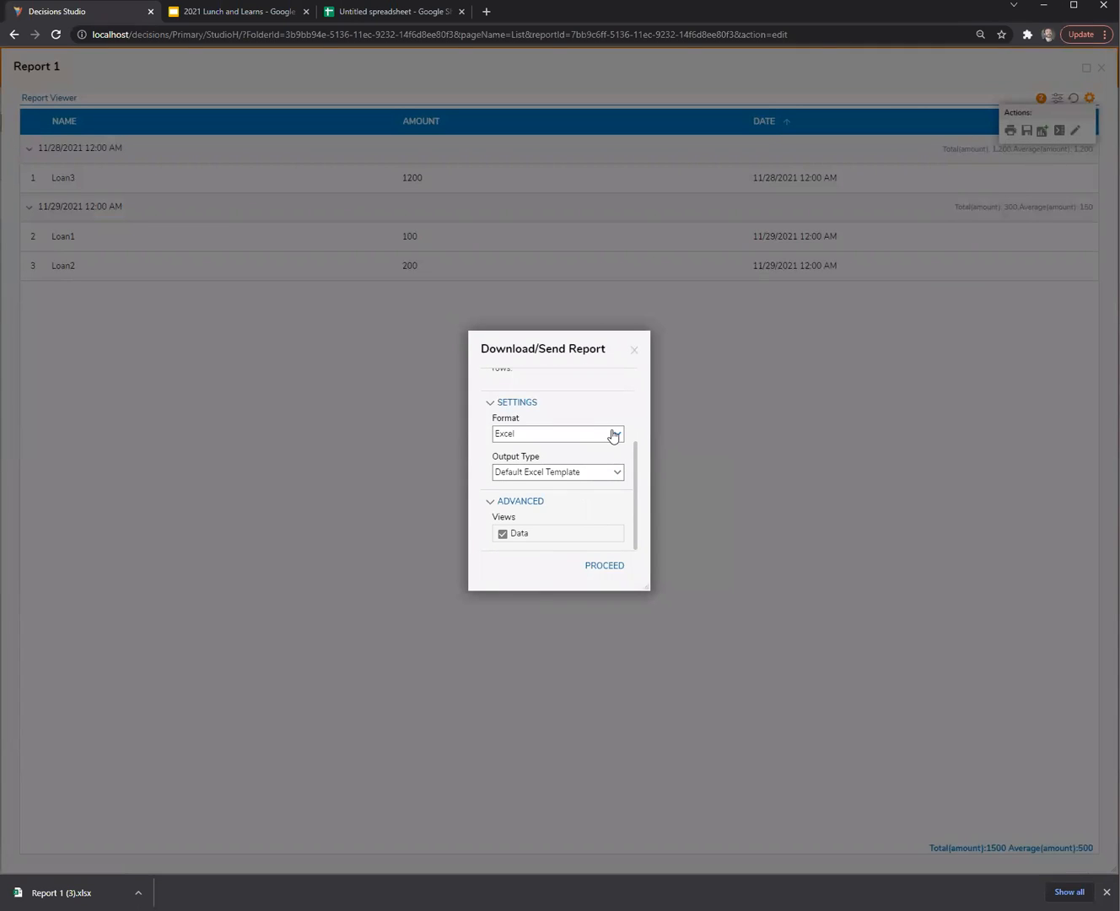
{"action": "left_click", "coordinate": [613, 435]}
{"action": "left_click", "coordinate": [619, 398]}
{"action": "left_click", "coordinate": [583, 478]}
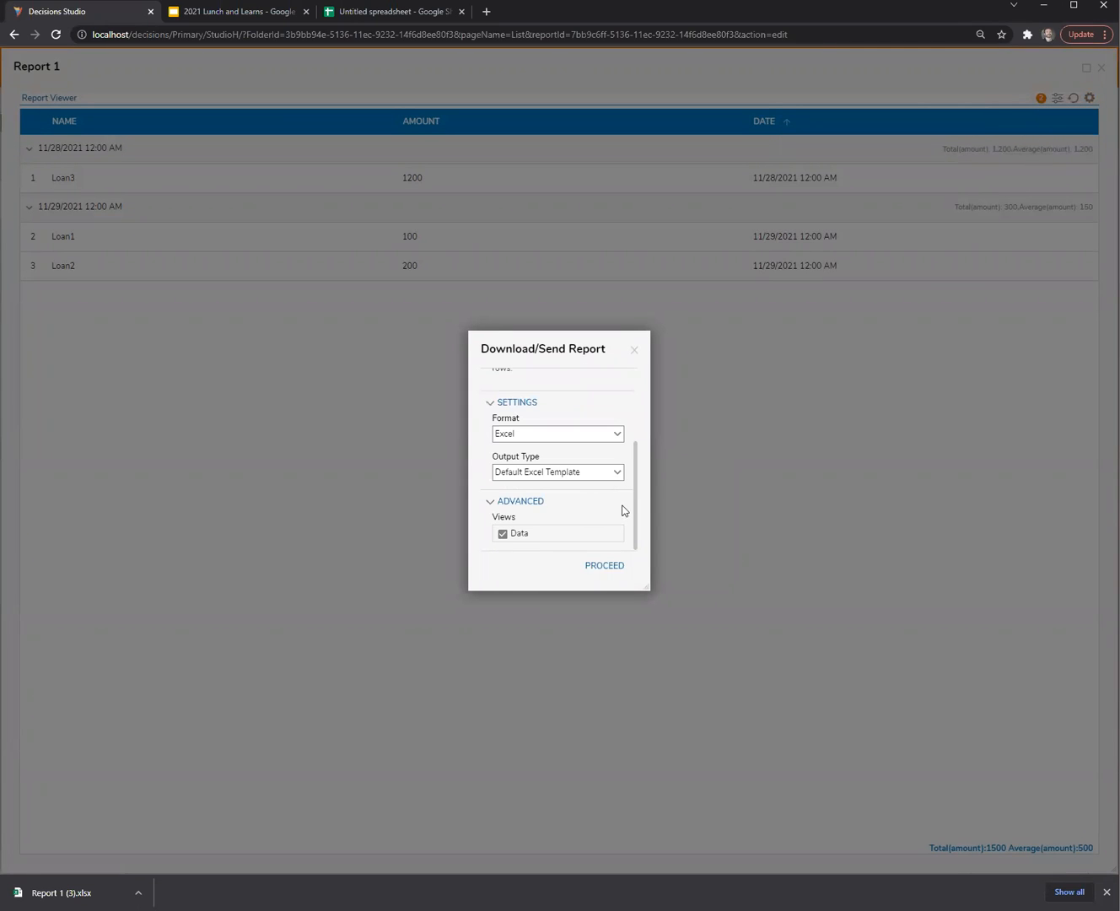
{"action": "left_click", "coordinate": [619, 472]}
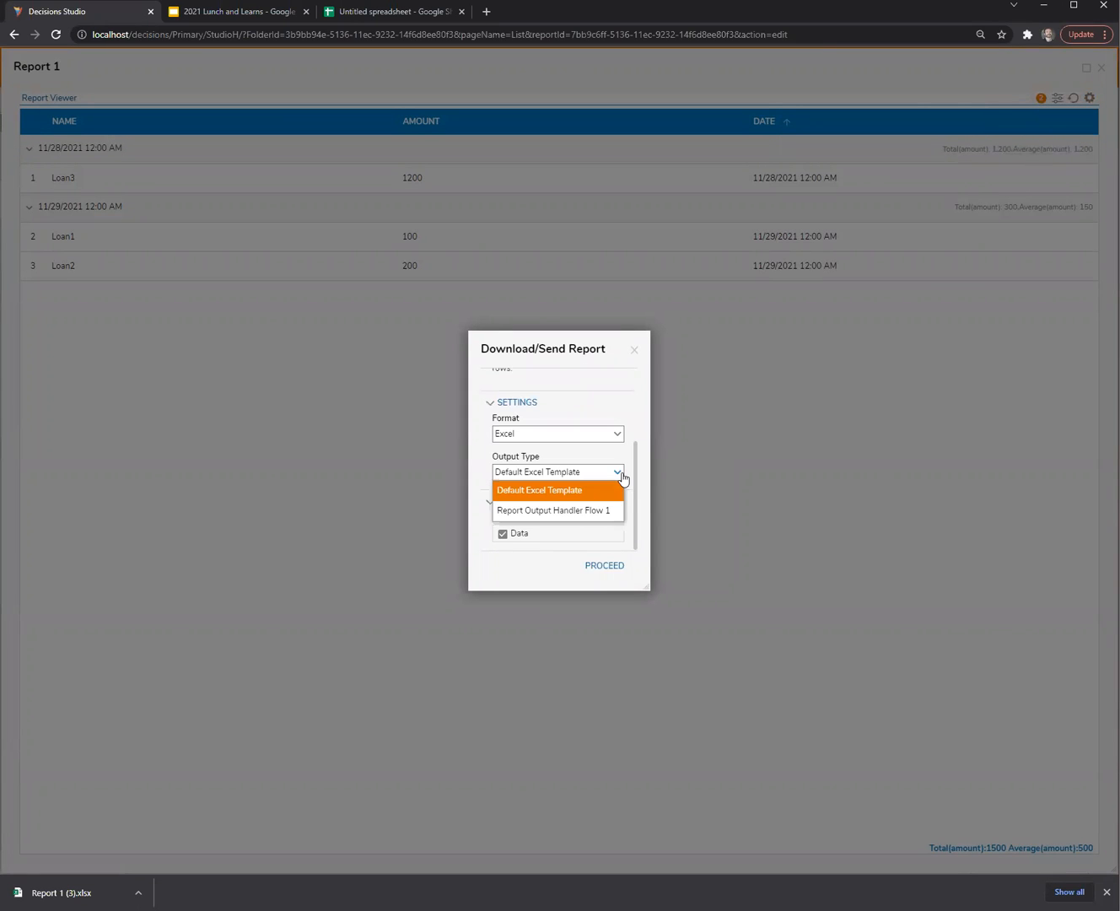
{"action": "left_click", "coordinate": [580, 510]}
{"action": "left_click_drag", "start_coordinate": [581, 344], "coordinate": [557, 311]}
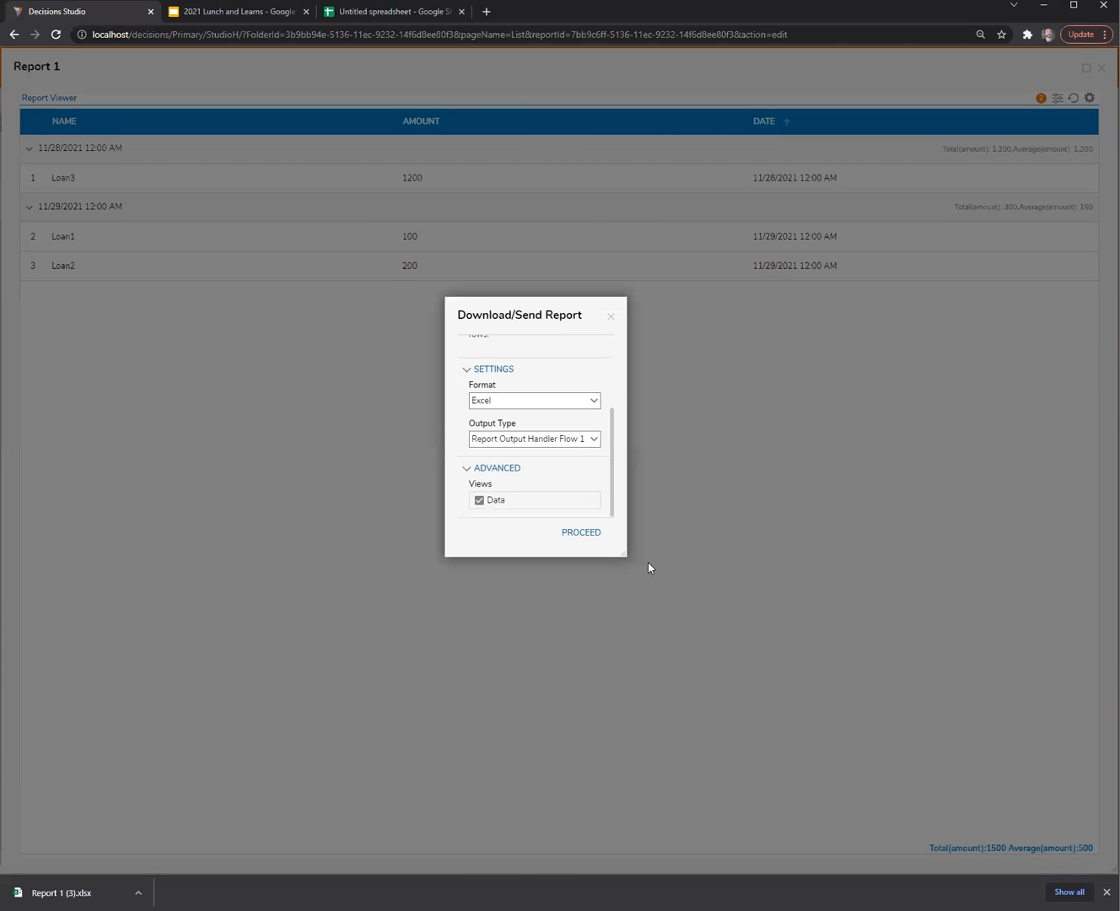
{"action": "left_click_drag", "start_coordinate": [621, 553], "coordinate": [807, 720]}
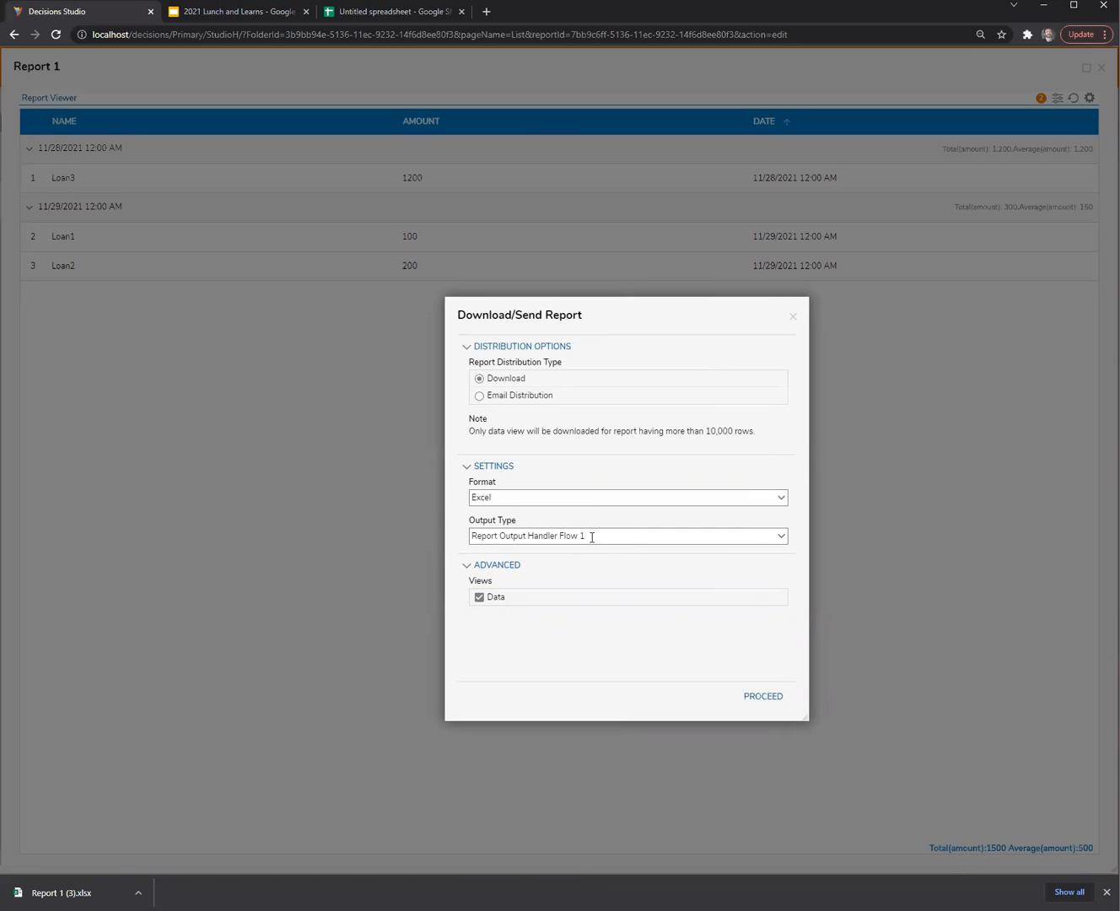
{"action": "left_click_drag", "start_coordinate": [619, 312], "coordinate": [501, 310]}
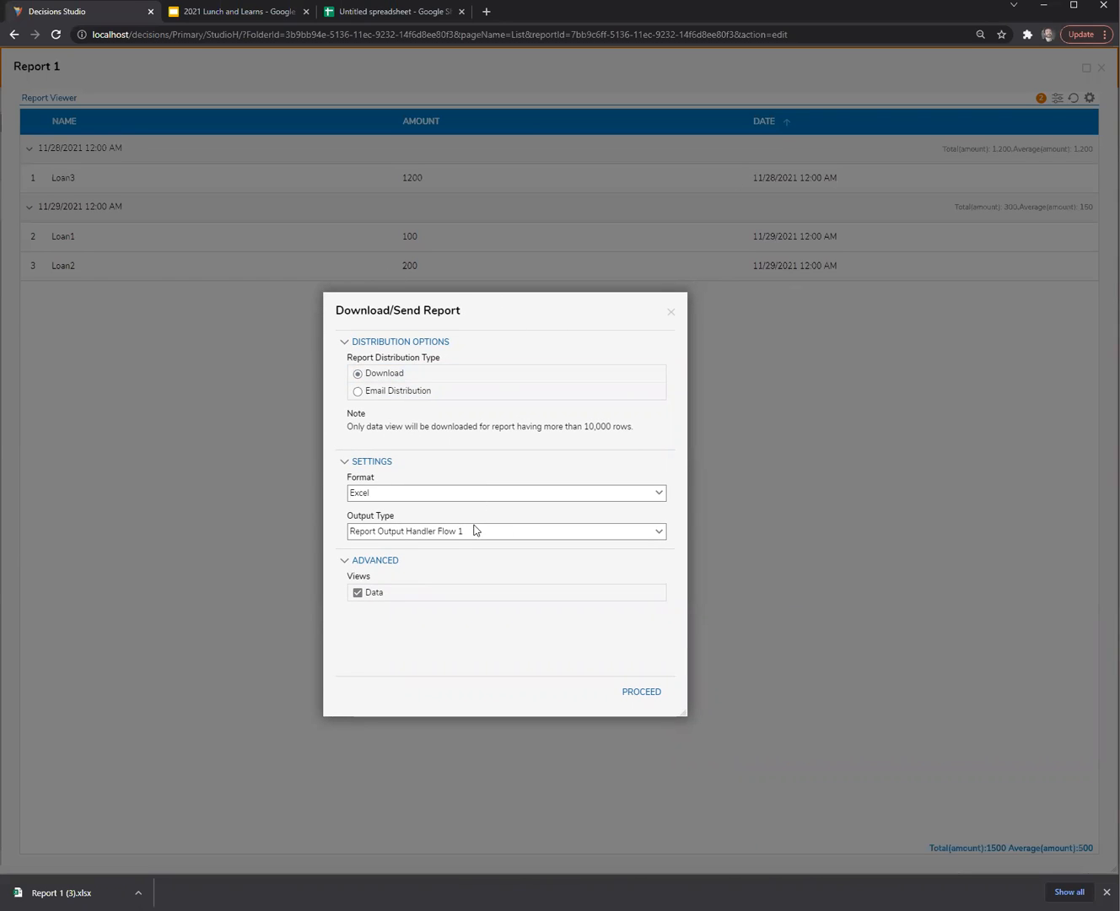
{"action": "left_click", "coordinate": [671, 315]}
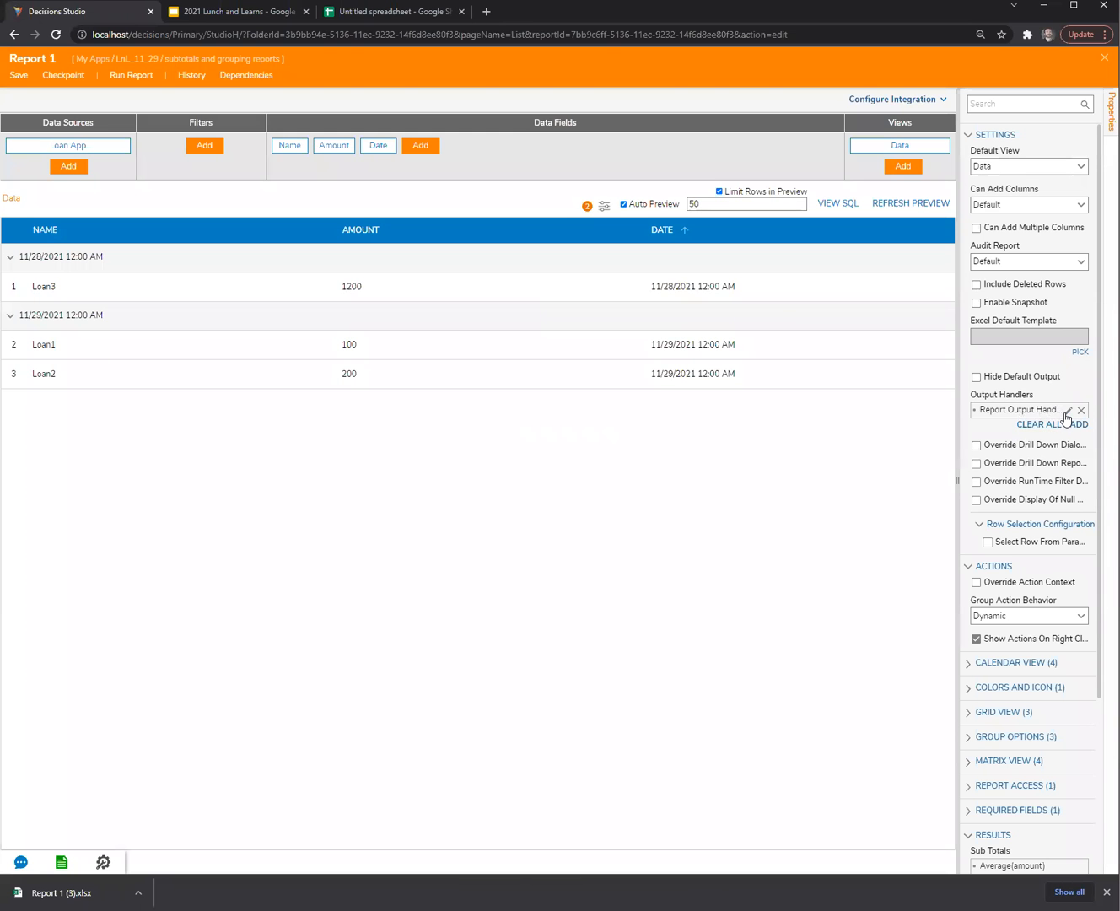
Step: Open Report Output Handler Flow 1 from the report's output handlers and examine which ReportData fields are available at its end step
{"action": "left_click", "coordinate": [1067, 411]}
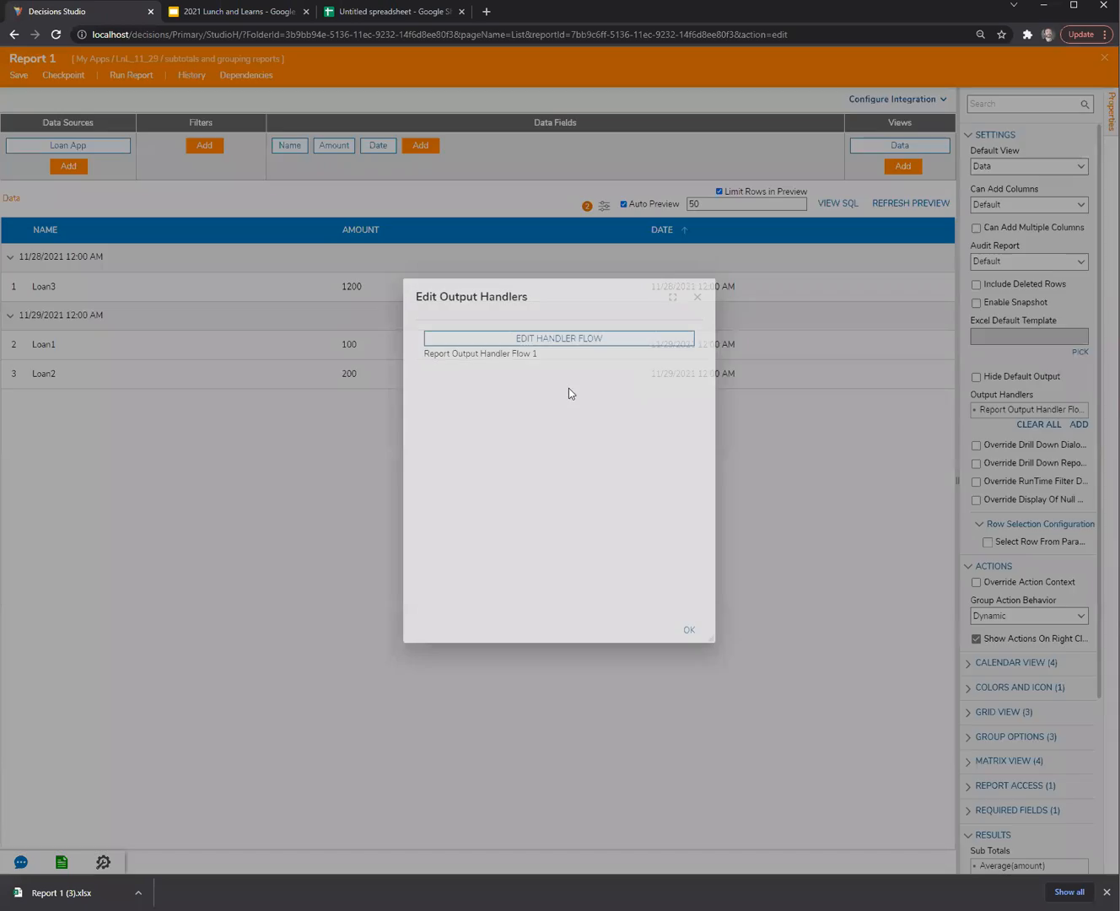
{"action": "left_click", "coordinate": [578, 341]}
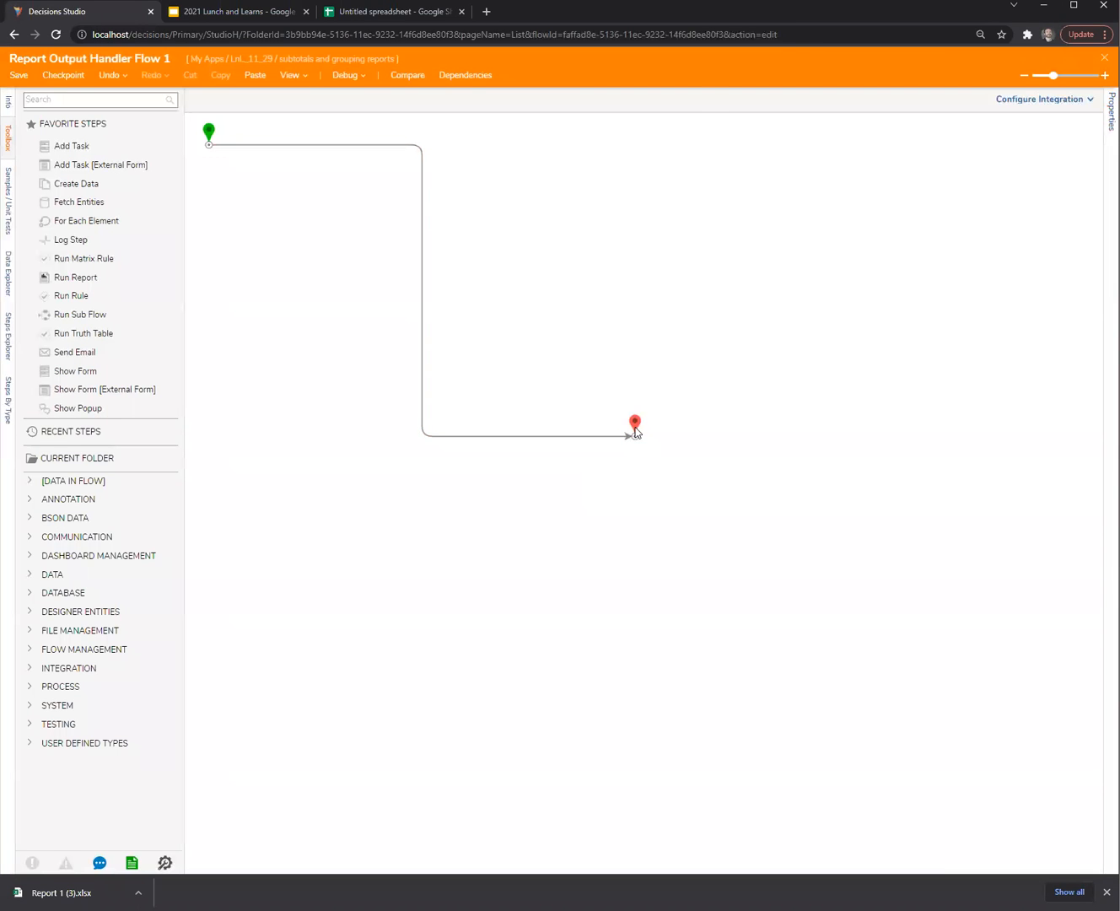
{"action": "left_click", "coordinate": [636, 427]}
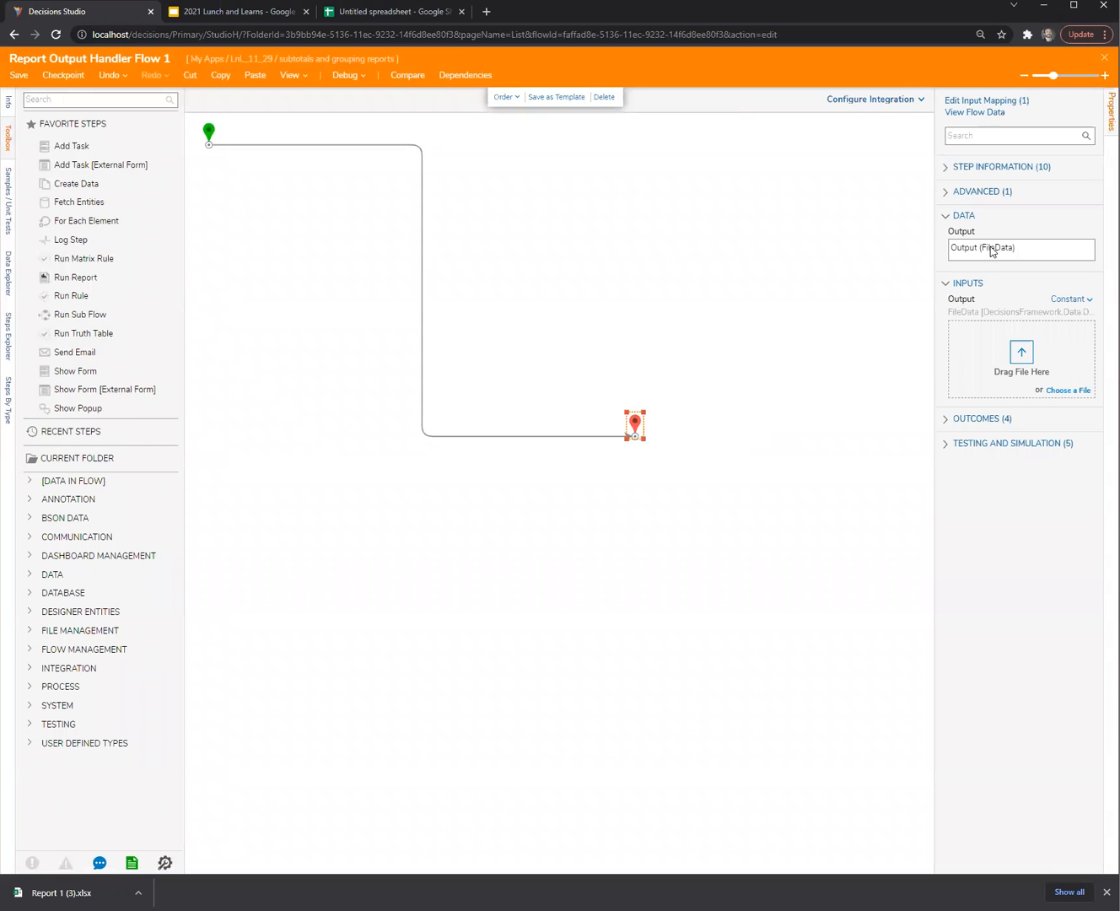
{"action": "left_click", "coordinate": [11, 289]}
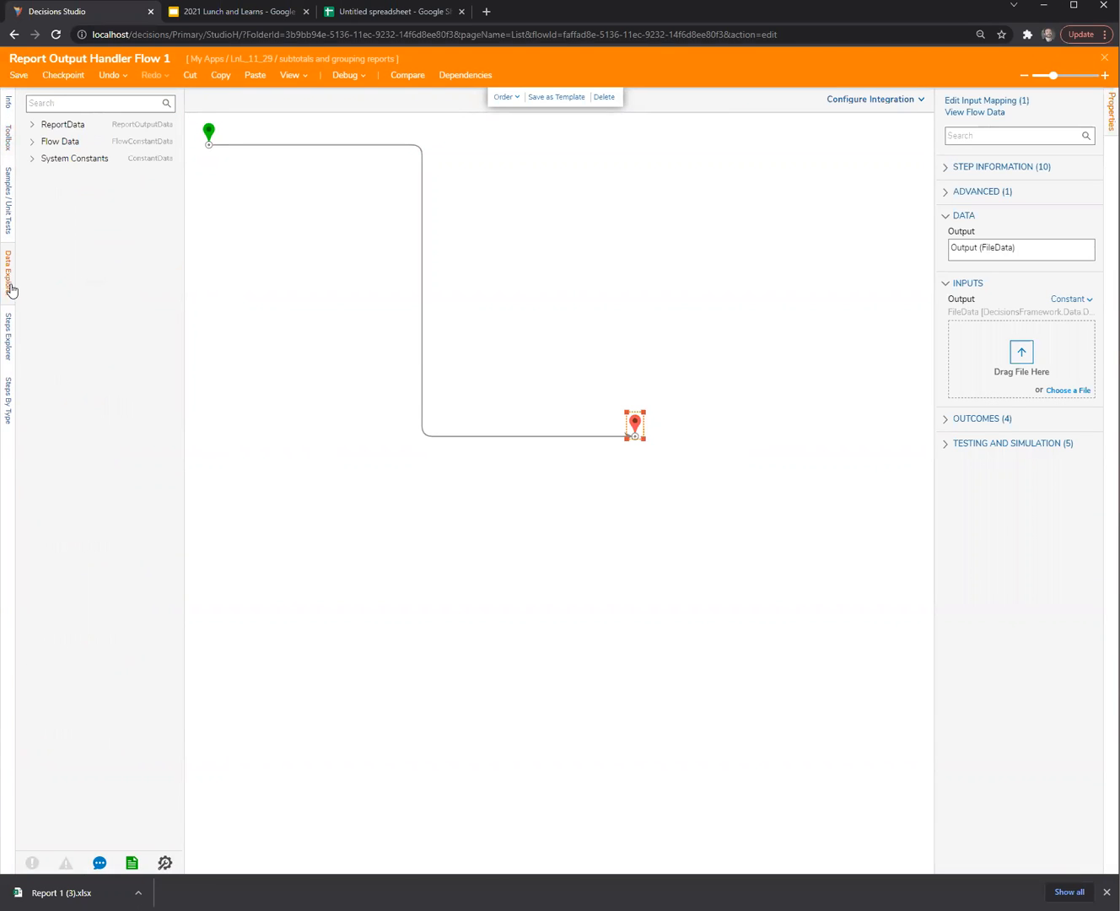
{"action": "left_click", "coordinate": [31, 127]}
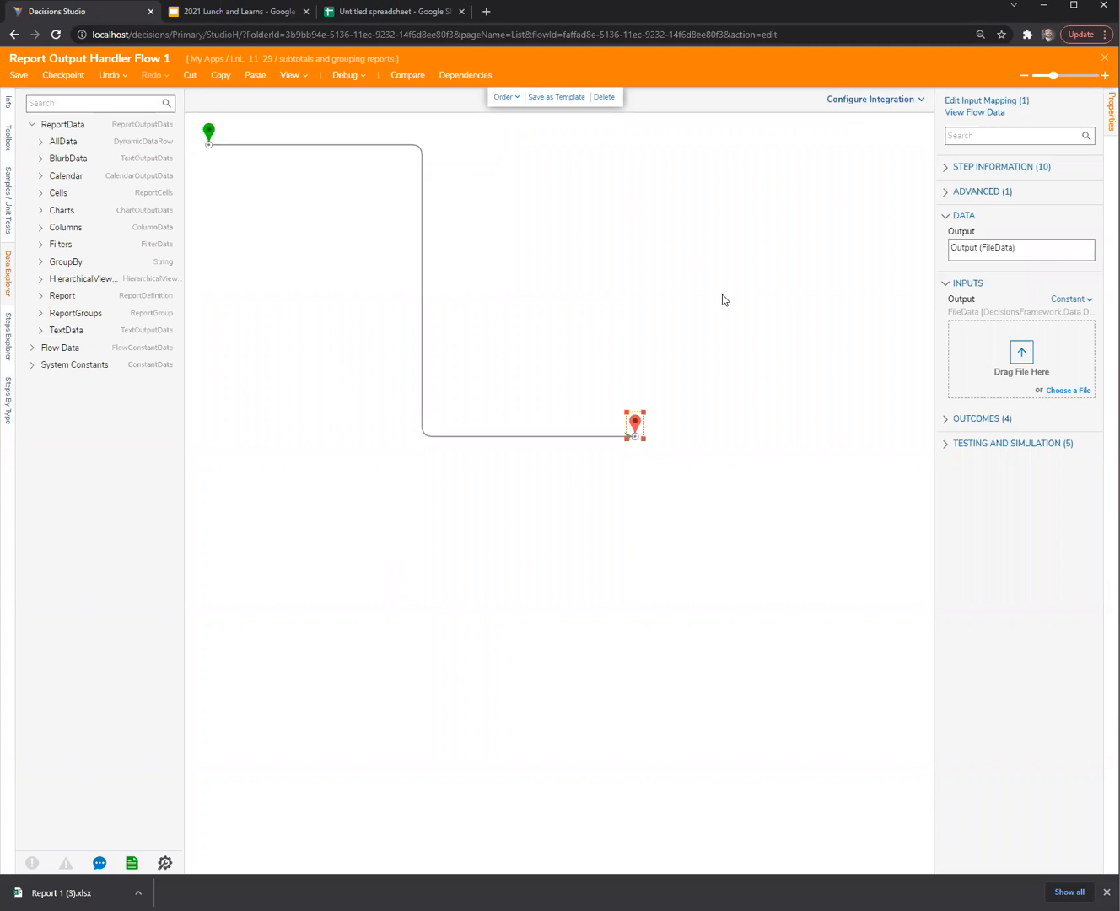
Step: Move the handler flow's end step level with its start step, save and close the flow, and close the output handler dialog
{"action": "left_click_drag", "start_coordinate": [635, 429], "coordinate": [571, 147]}
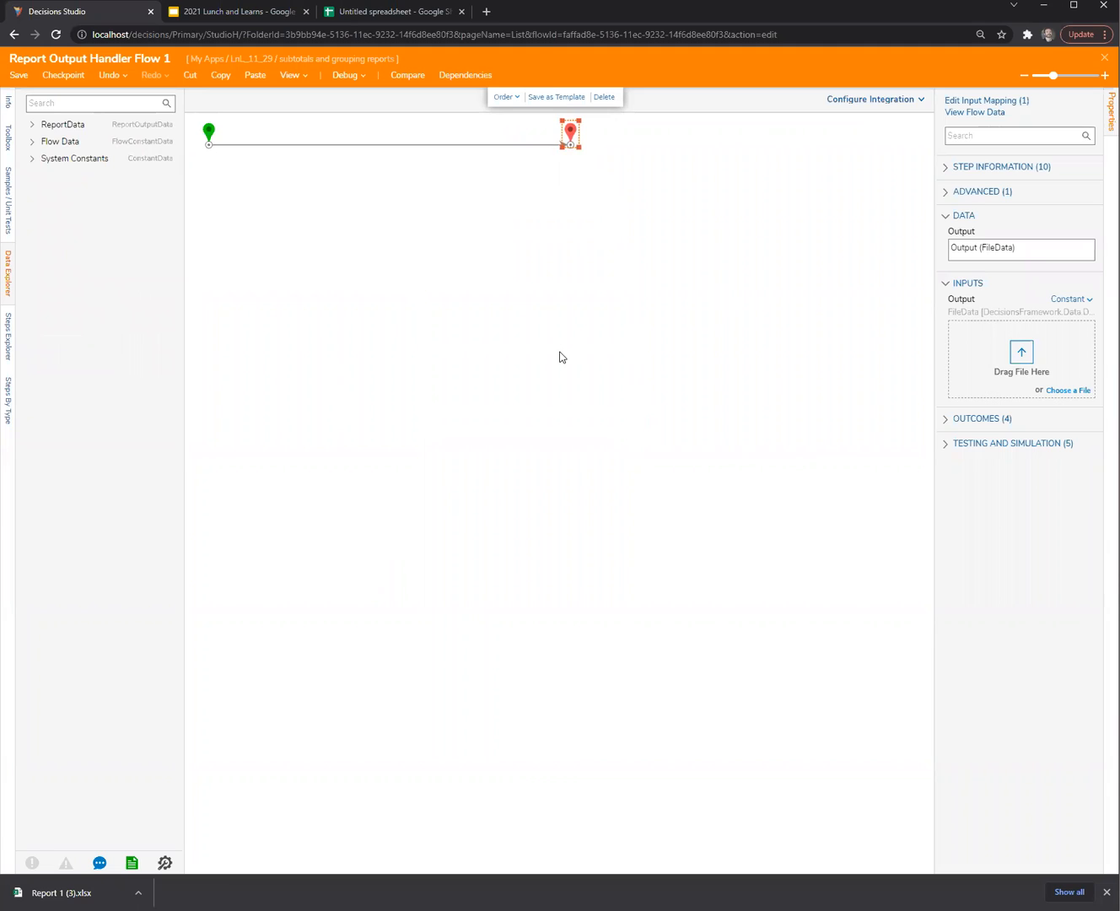
{"action": "left_click", "coordinate": [559, 356]}
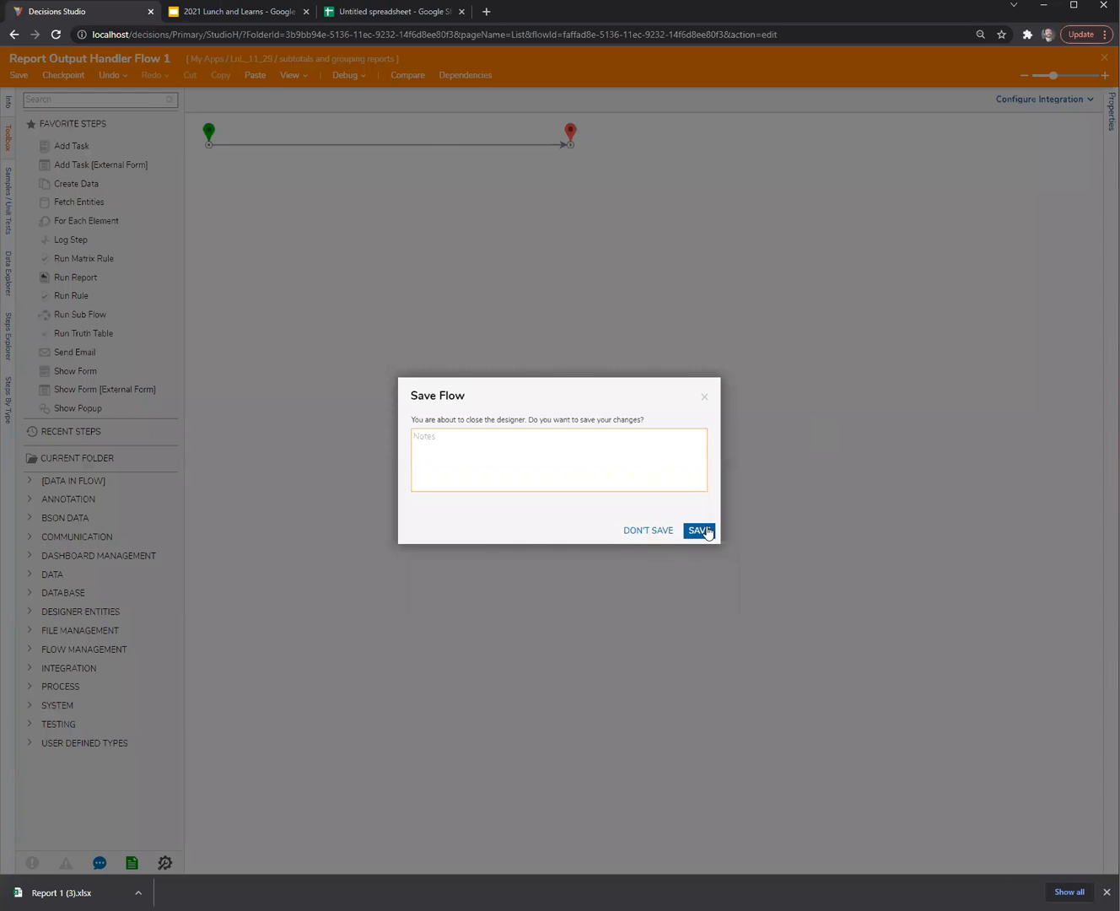
{"action": "left_click", "coordinate": [700, 529]}
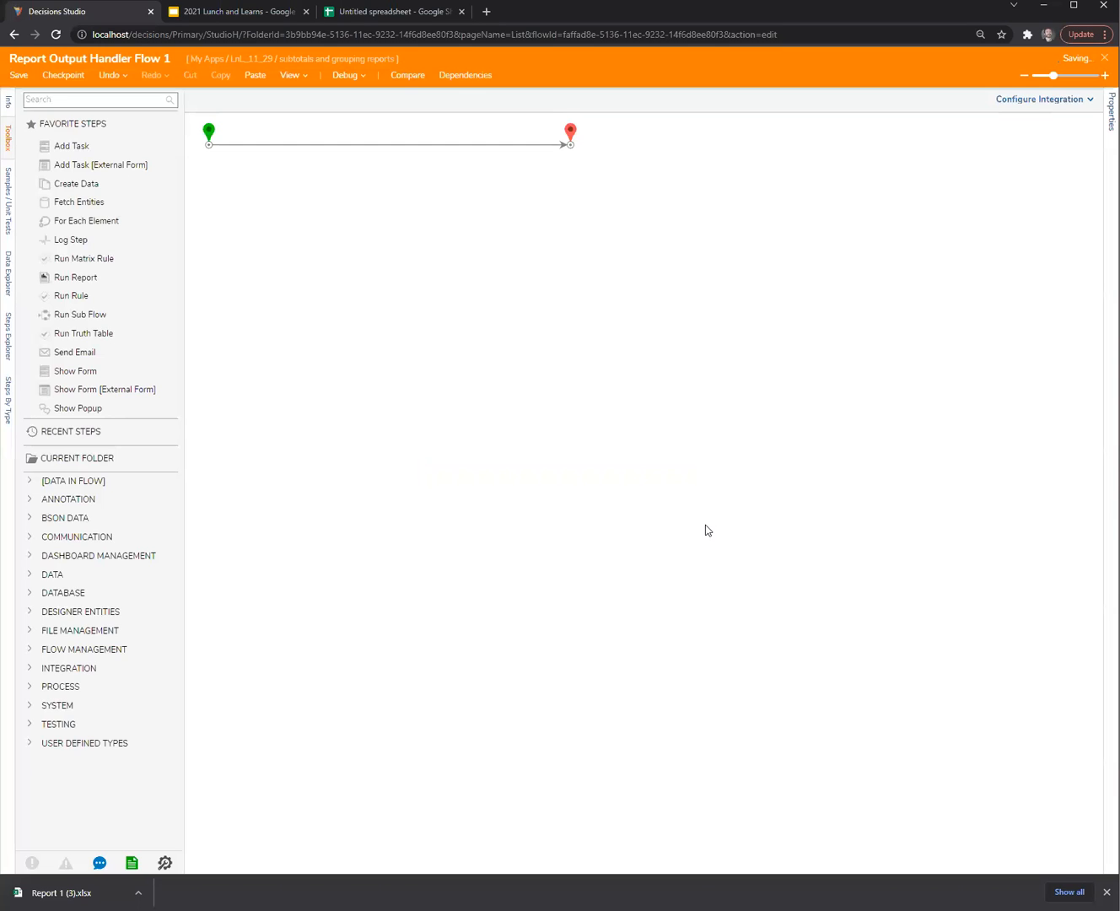
{"action": "left_click", "coordinate": [697, 298]}
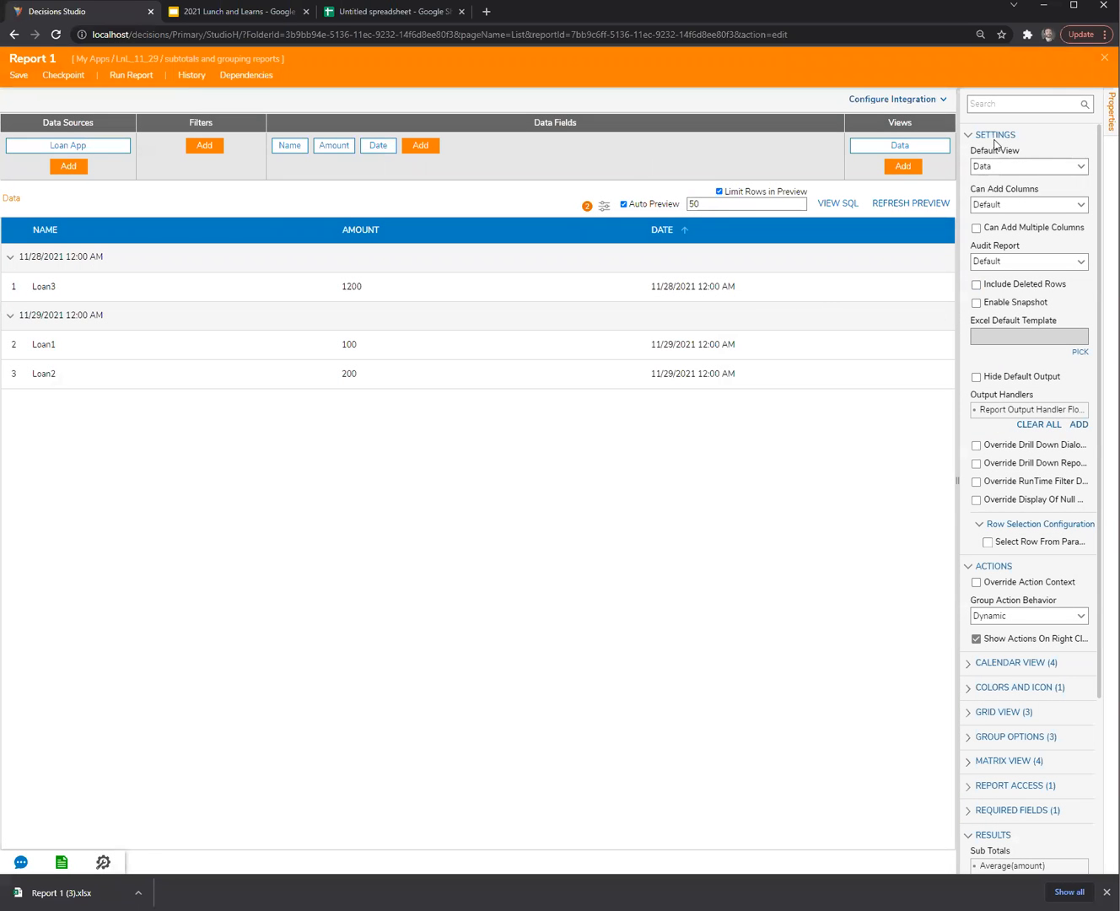
Step: Check which data series a Pies chart view offers for the report, and close the chart settings without adding it
{"action": "left_click", "coordinate": [969, 135]}
{"action": "mouse_move", "coordinate": [1064, 466]}
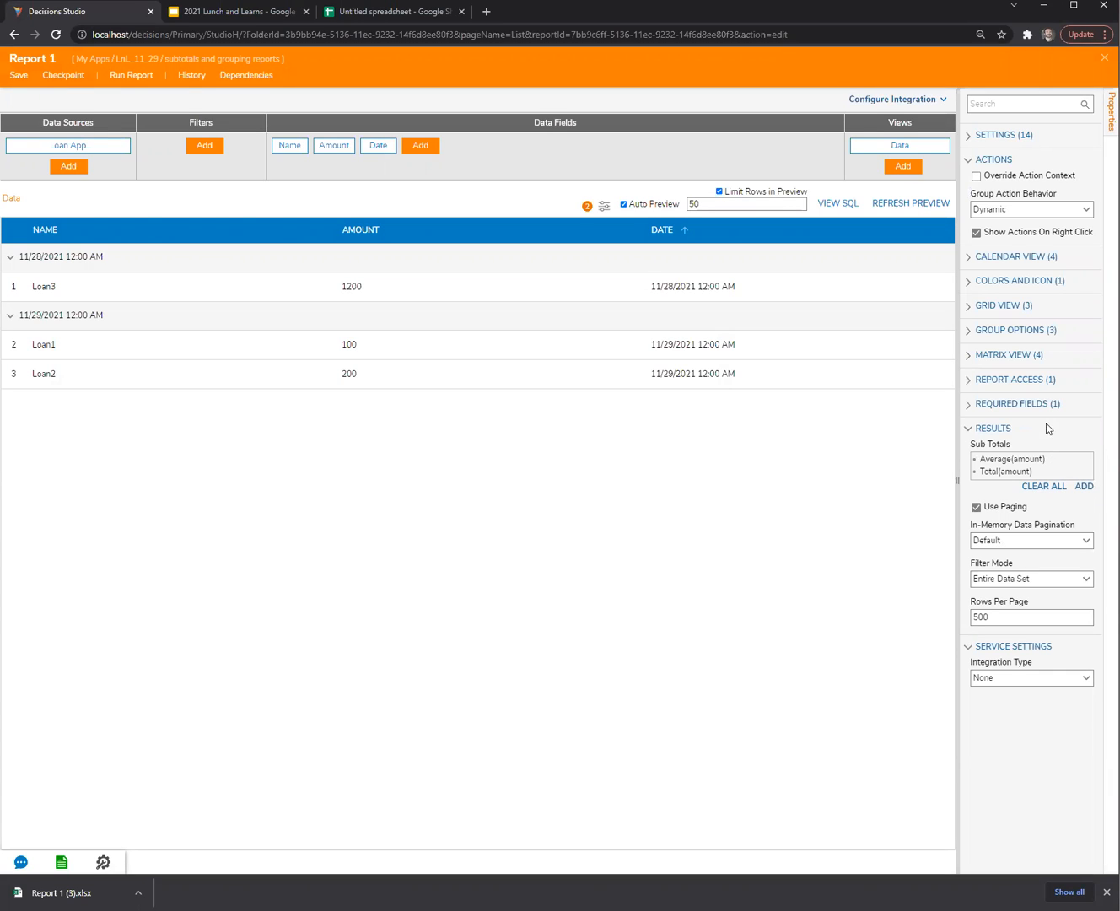
{"action": "left_click", "coordinate": [906, 169]}
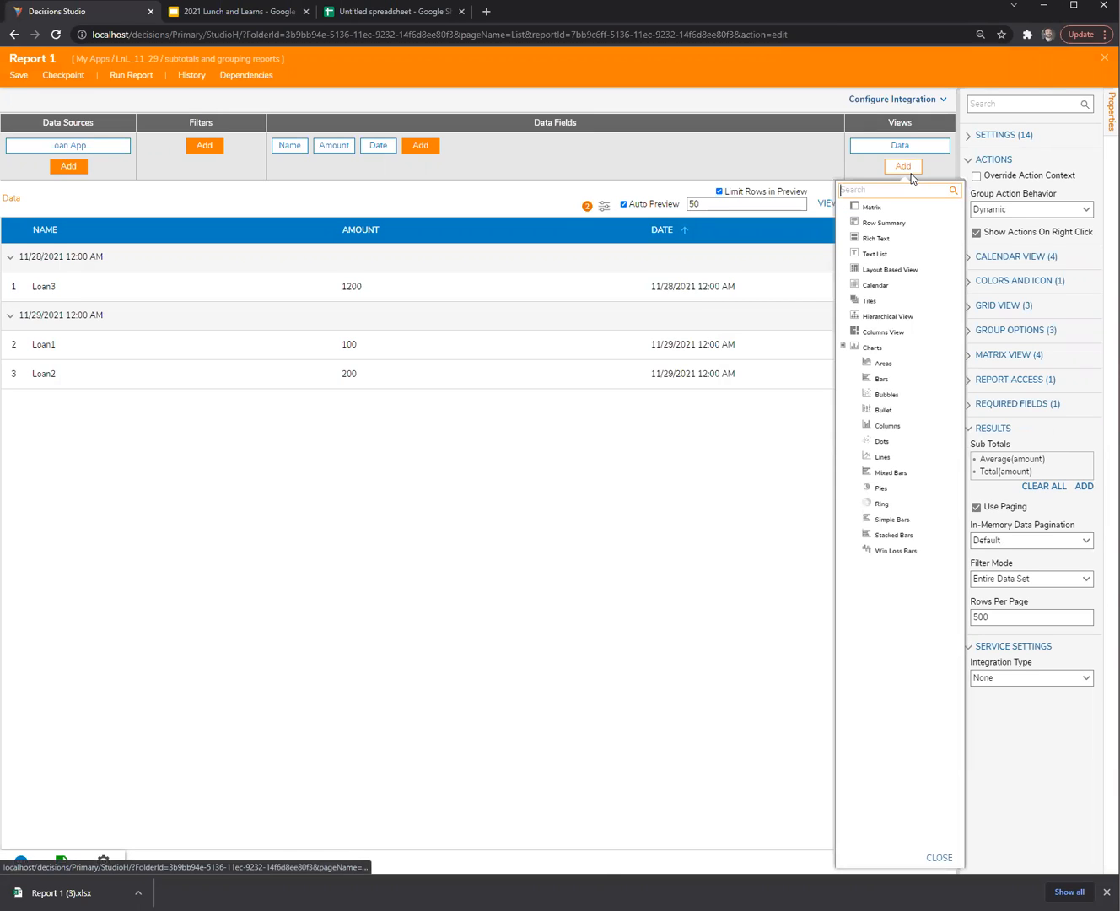
{"action": "left_click", "coordinate": [880, 489]}
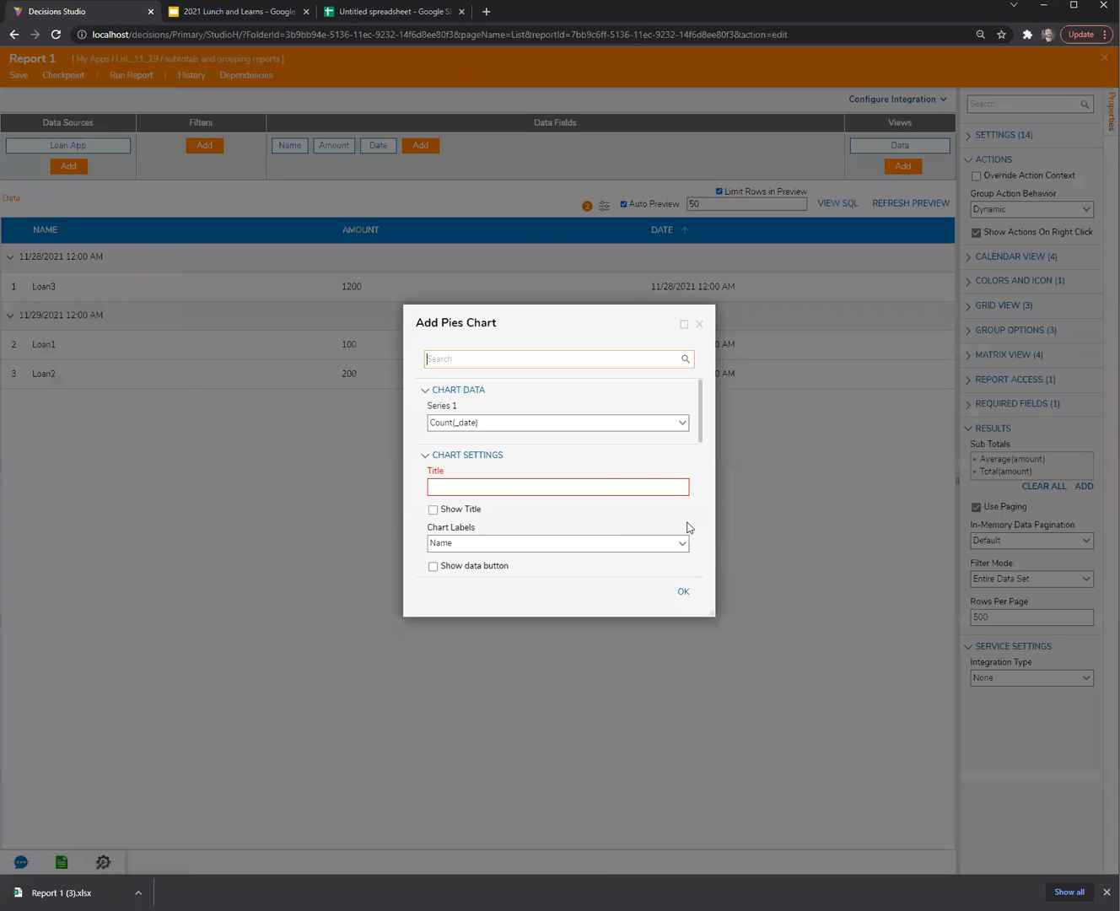
{"action": "left_click", "coordinate": [677, 430]}
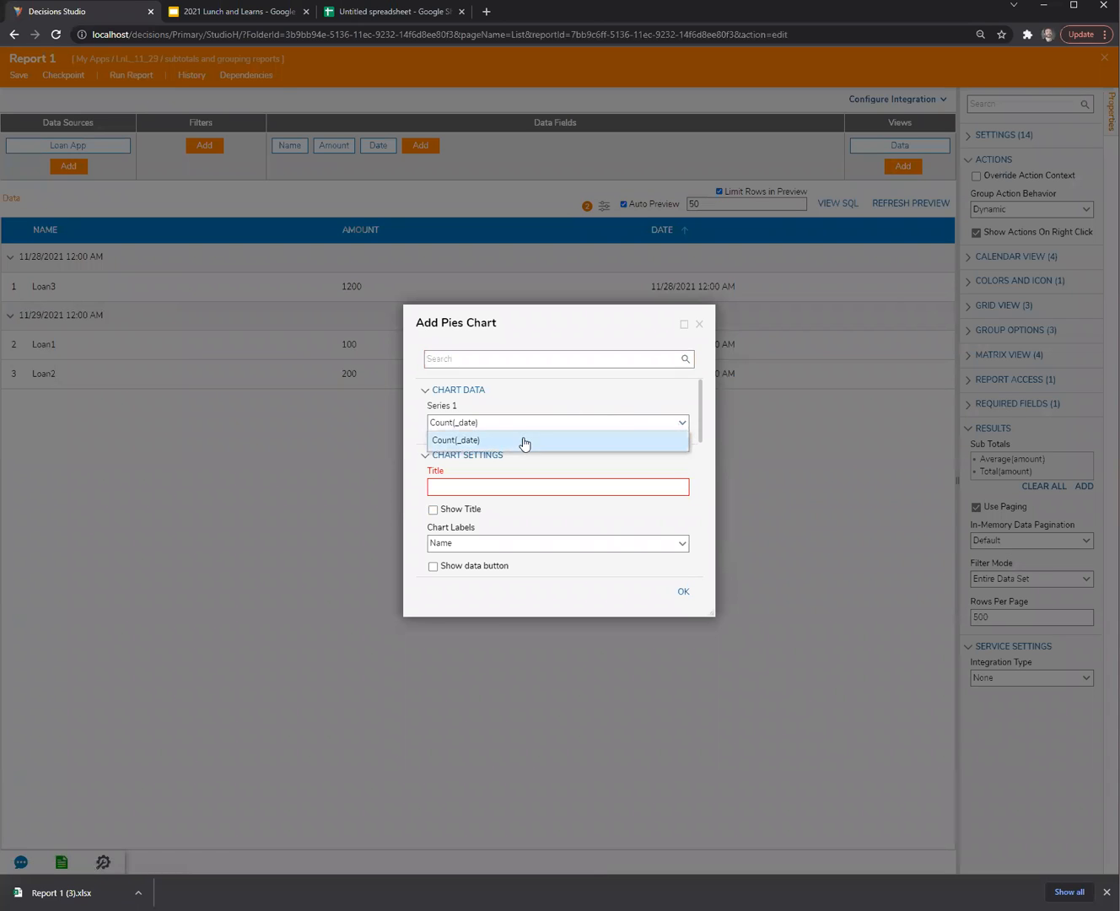
{"action": "left_click", "coordinate": [649, 386]}
{"action": "left_click", "coordinate": [499, 394]}
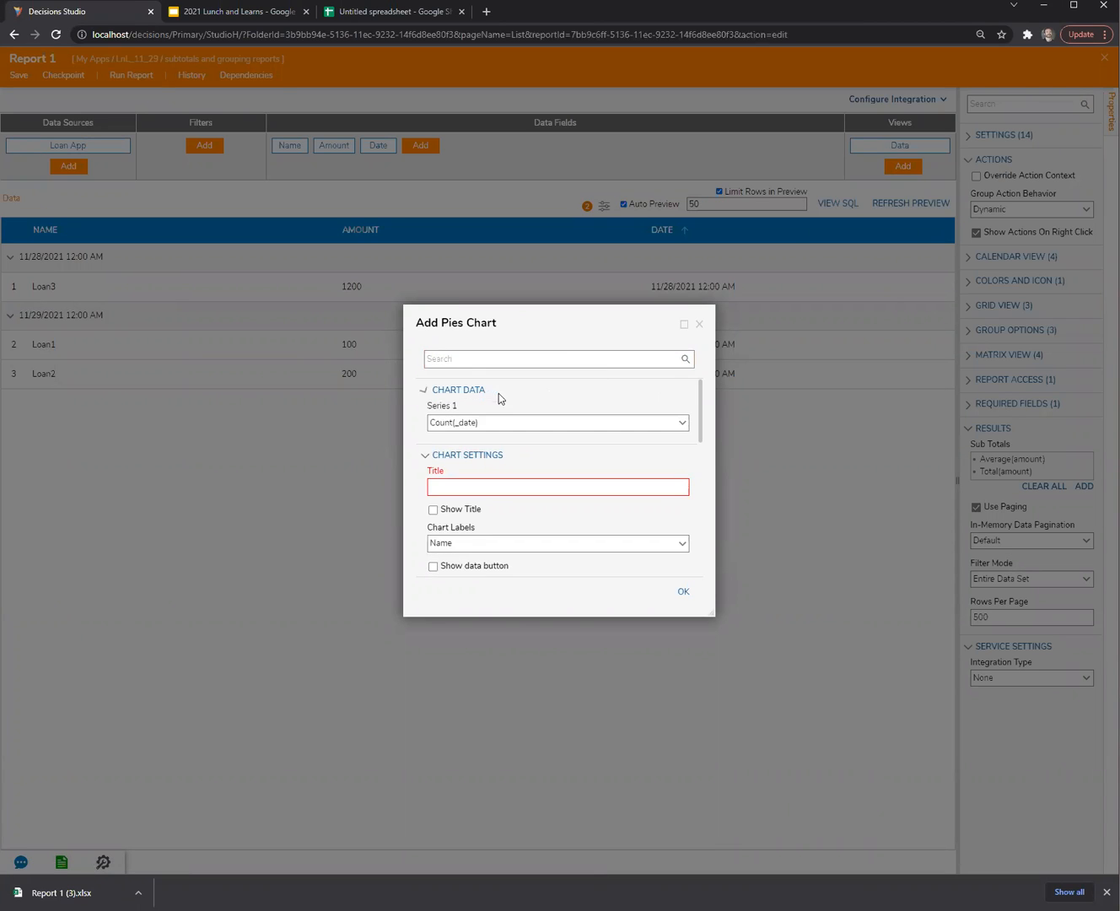
{"action": "left_click", "coordinate": [699, 324]}
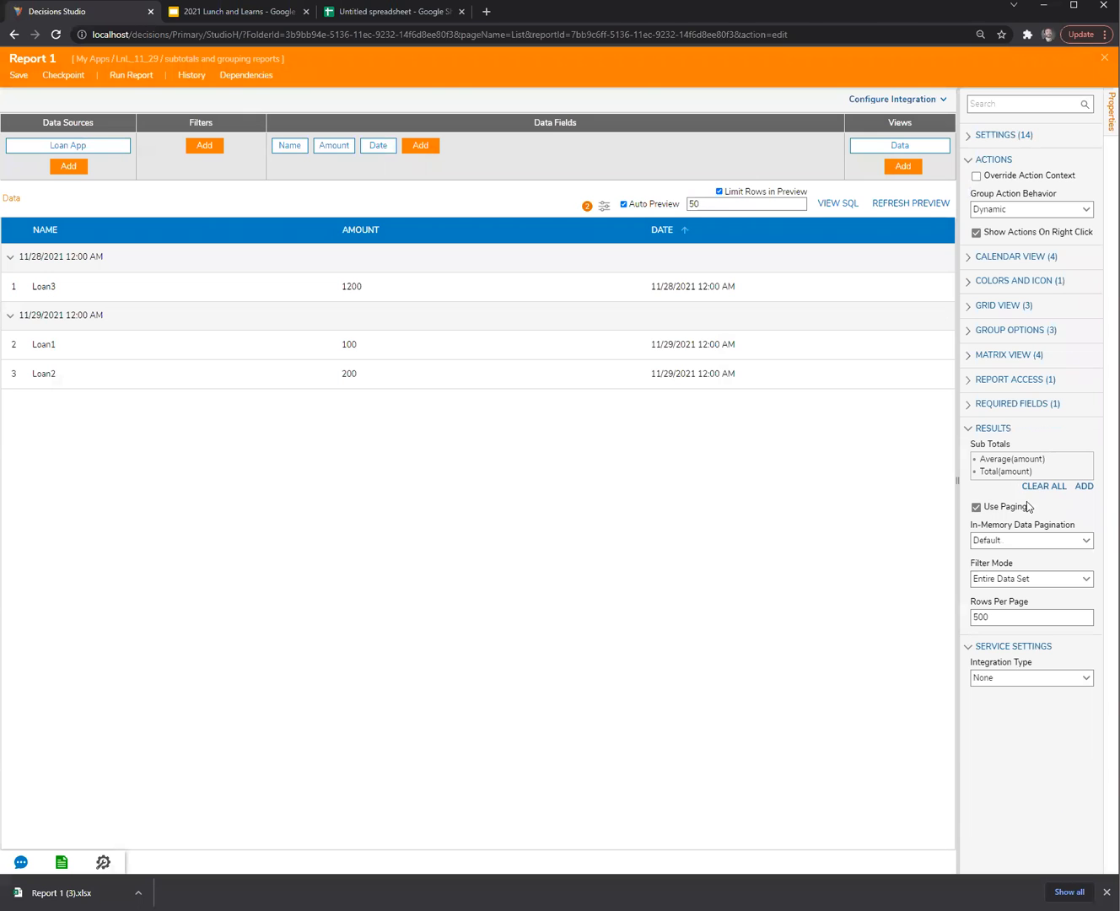
Step: Run the report, collapse and expand its date groups to check the amount subtotals, and close the viewer
{"action": "left_click", "coordinate": [132, 76]}
{"action": "left_click", "coordinate": [29, 207]}
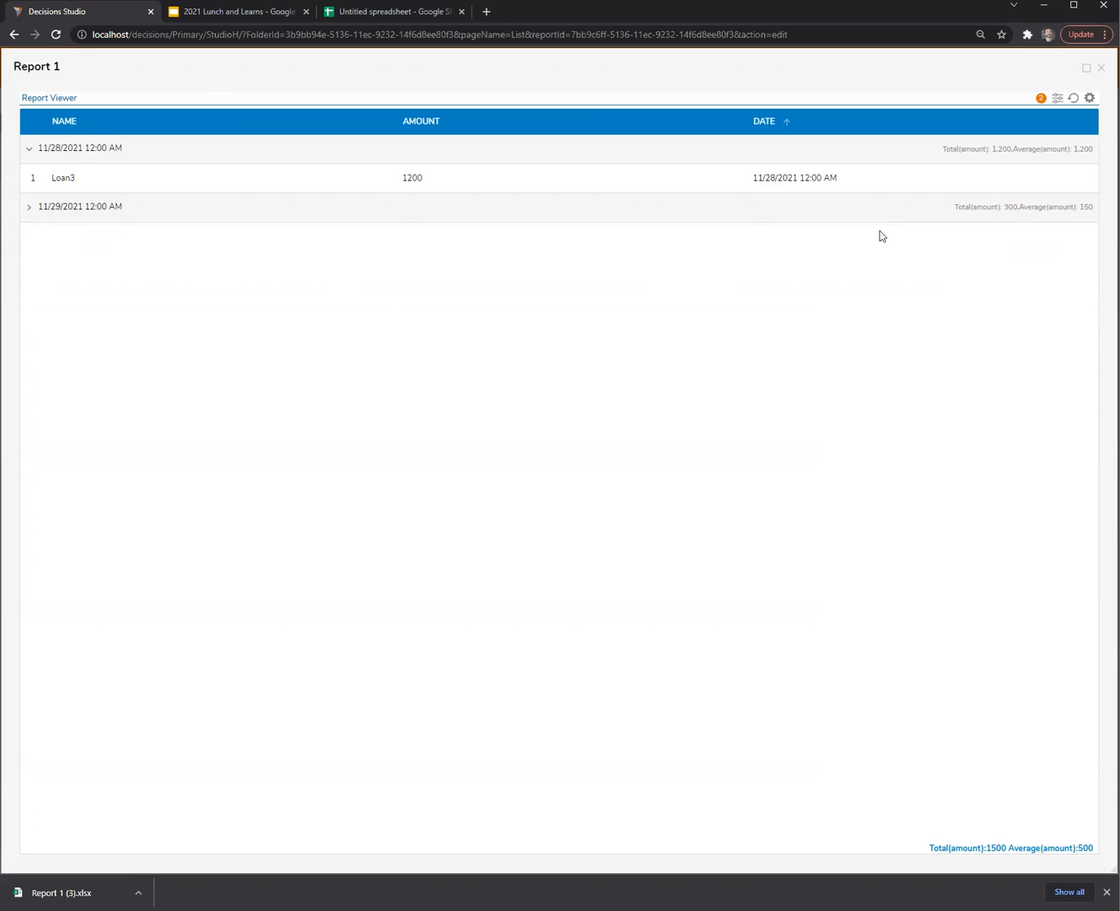
{"action": "left_click", "coordinate": [28, 151]}
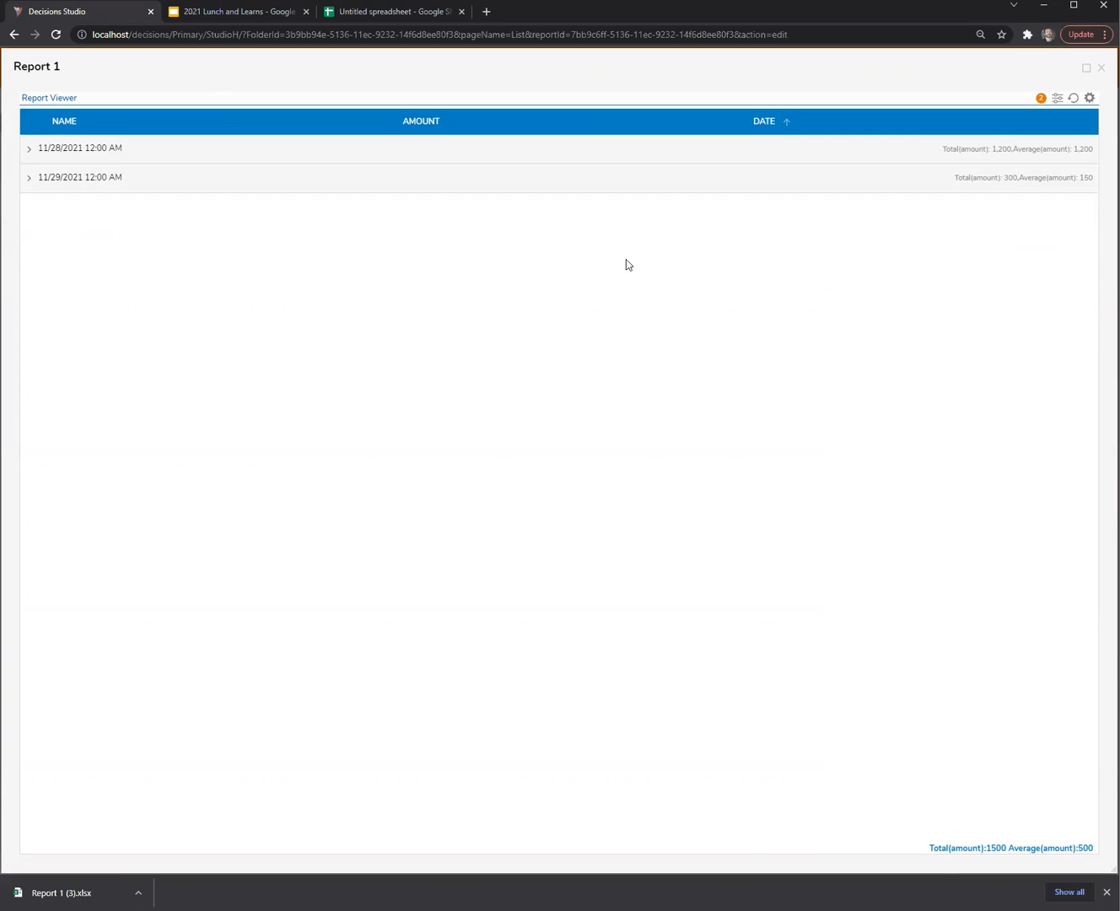
{"action": "left_click", "coordinate": [29, 179]}
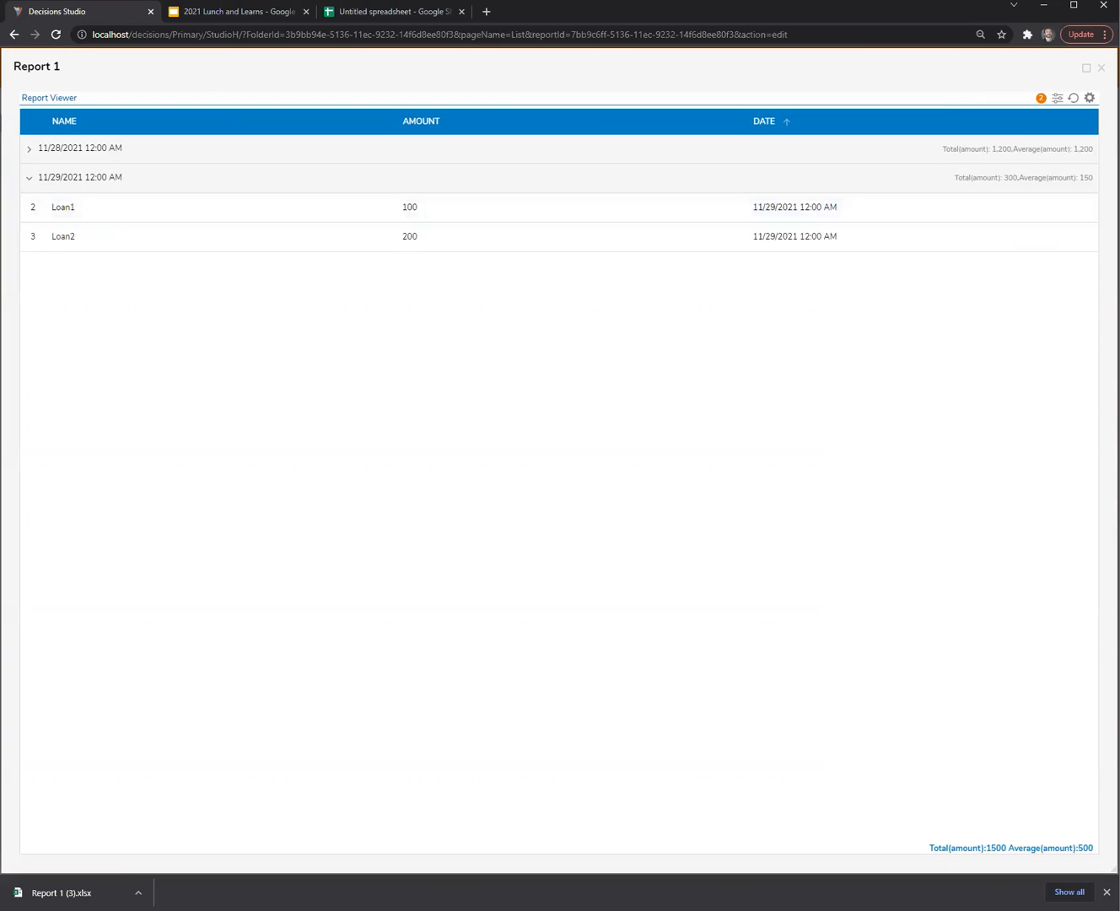
{"action": "left_click", "coordinate": [1101, 68]}
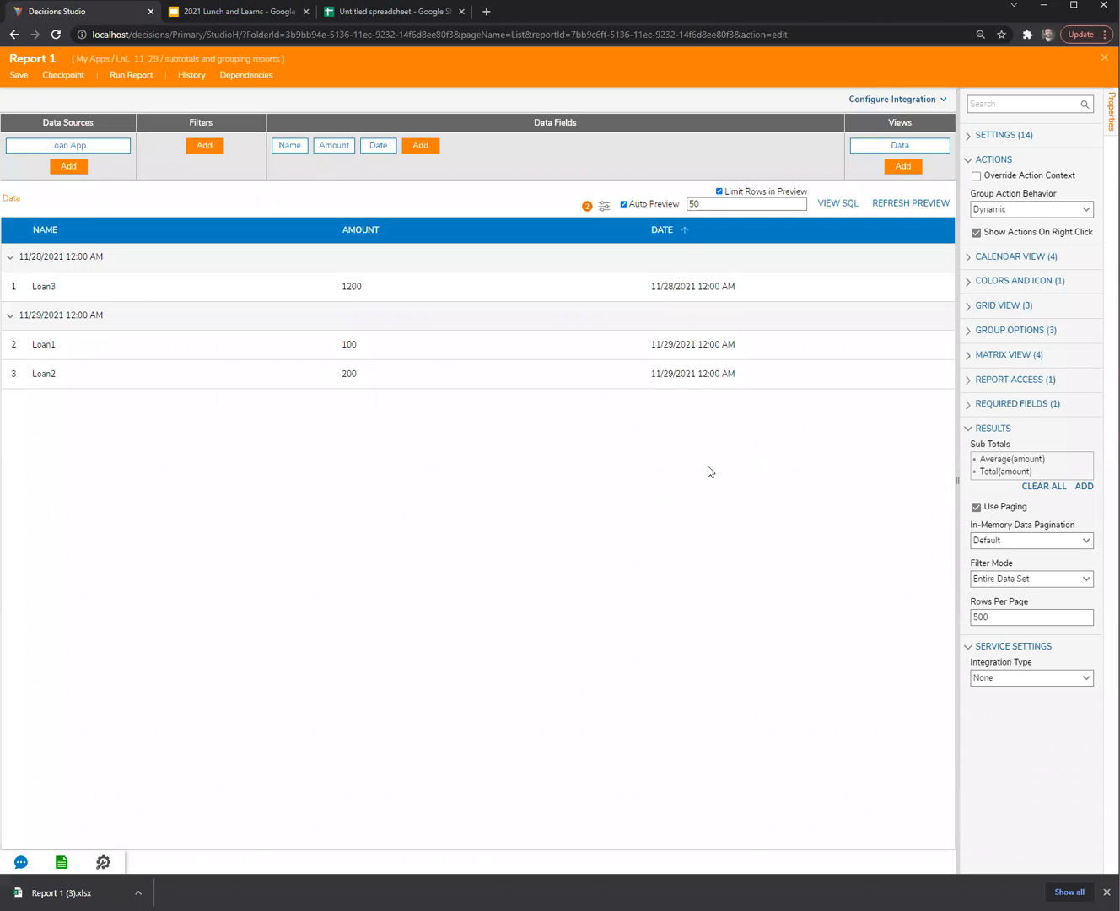
Step: Examine the report's Settings, Grid View, Group Options and Matrix View properties for options that control grouping and subtotals
{"action": "left_click", "coordinate": [980, 137]}
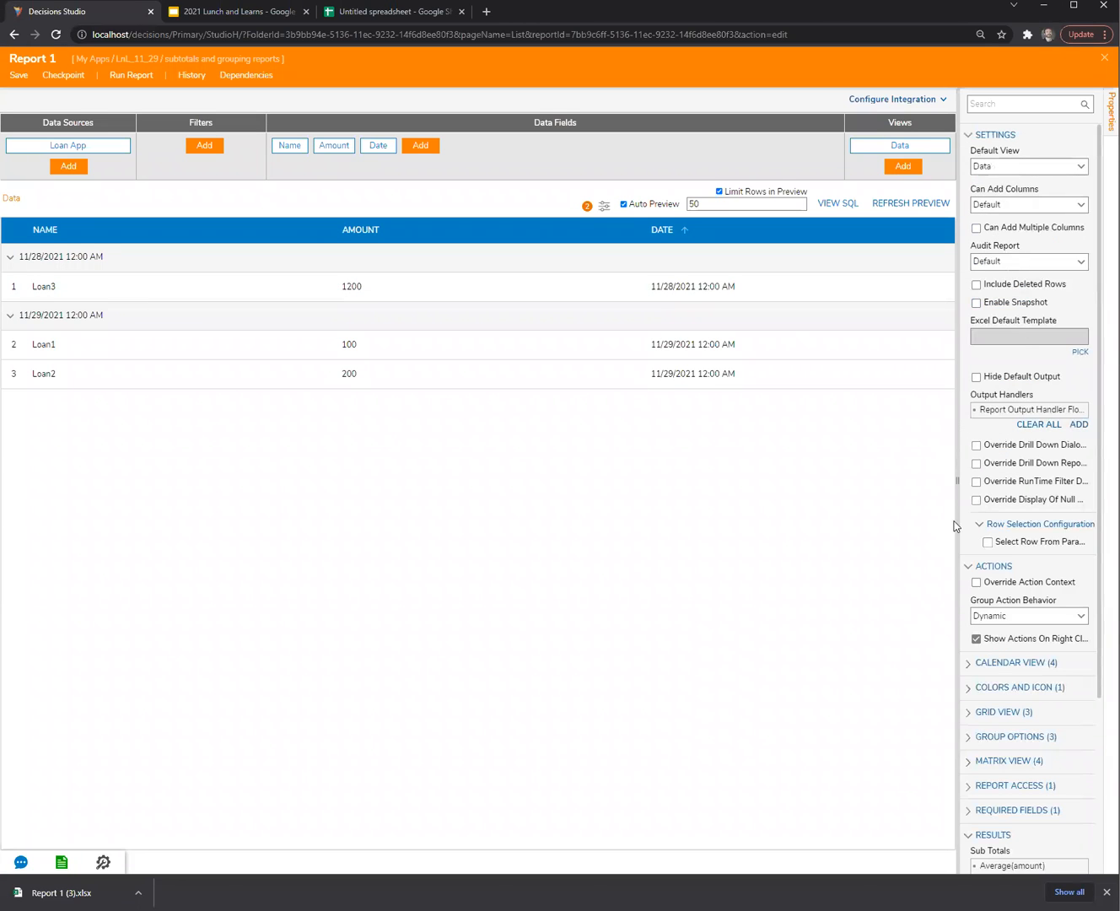
{"action": "left_click_drag", "start_coordinate": [957, 519], "coordinate": [817, 514]}
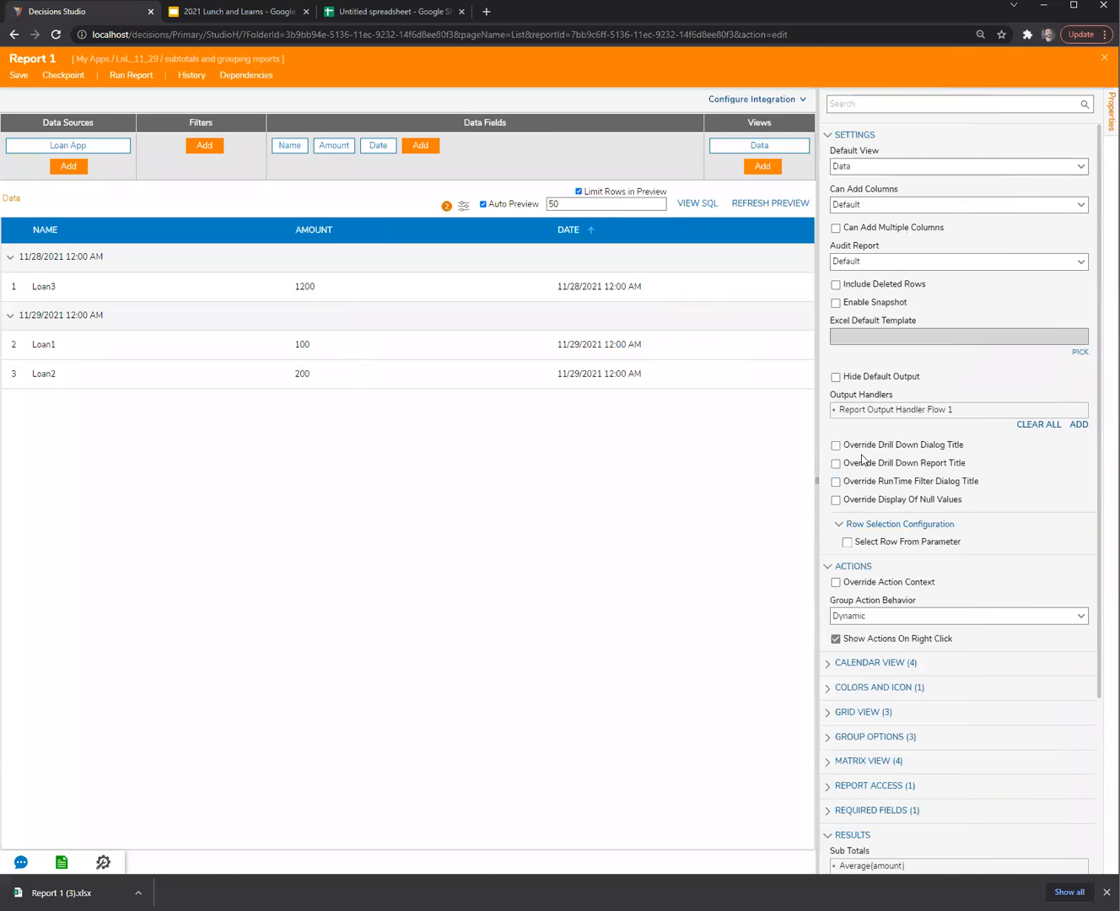
{"action": "left_click", "coordinate": [839, 712]}
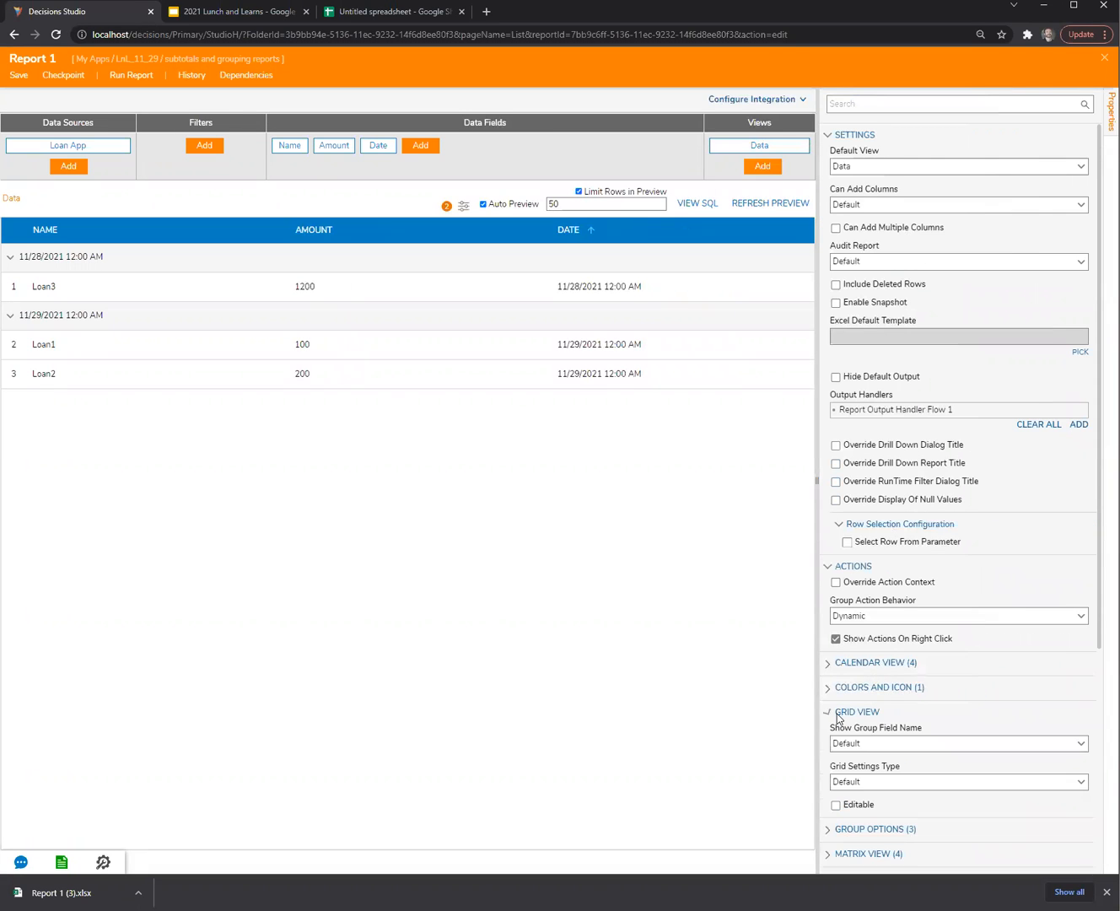
{"action": "scroll", "coordinate": [839, 712], "scroll_direction": "down", "scroll_amount": 2}
{"action": "left_click", "coordinate": [856, 702]}
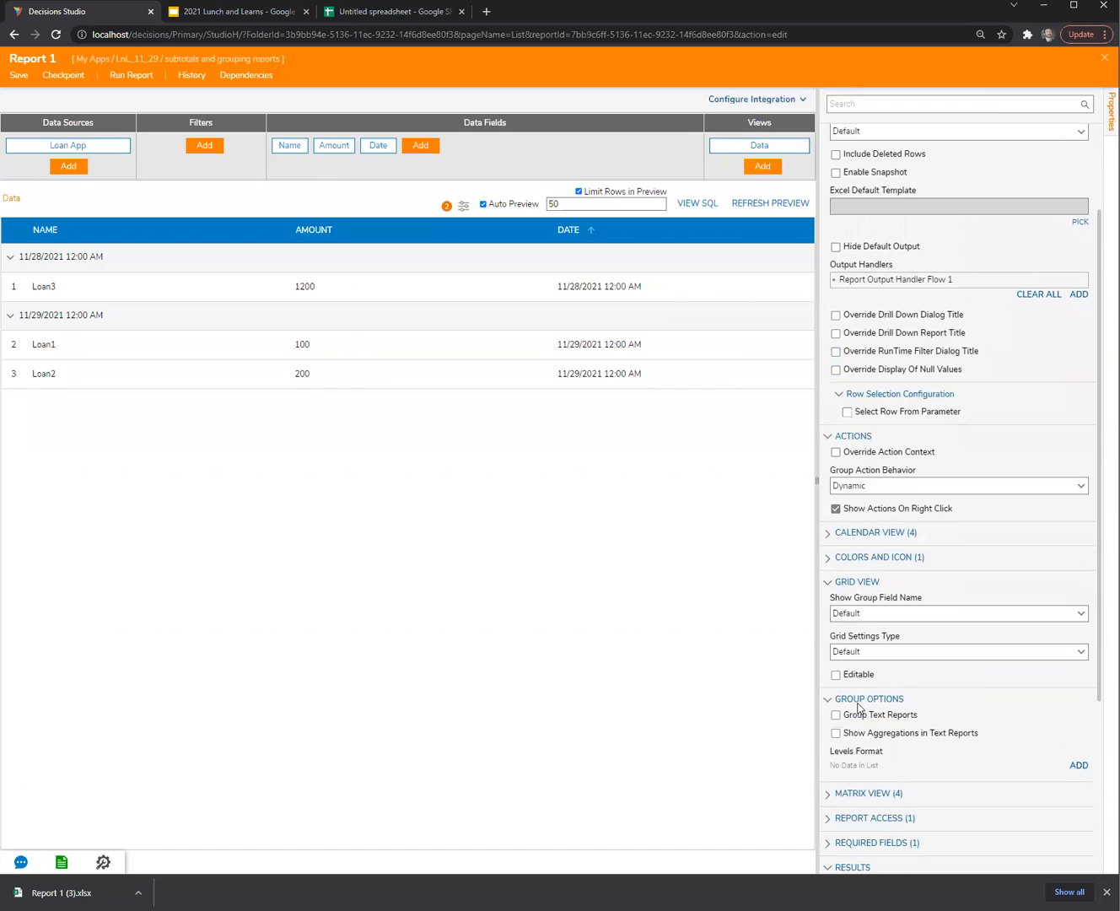
{"action": "scroll", "coordinate": [857, 705], "scroll_direction": "down", "scroll_amount": 1}
{"action": "scroll", "coordinate": [953, 662], "scroll_direction": "down", "scroll_amount": 3}
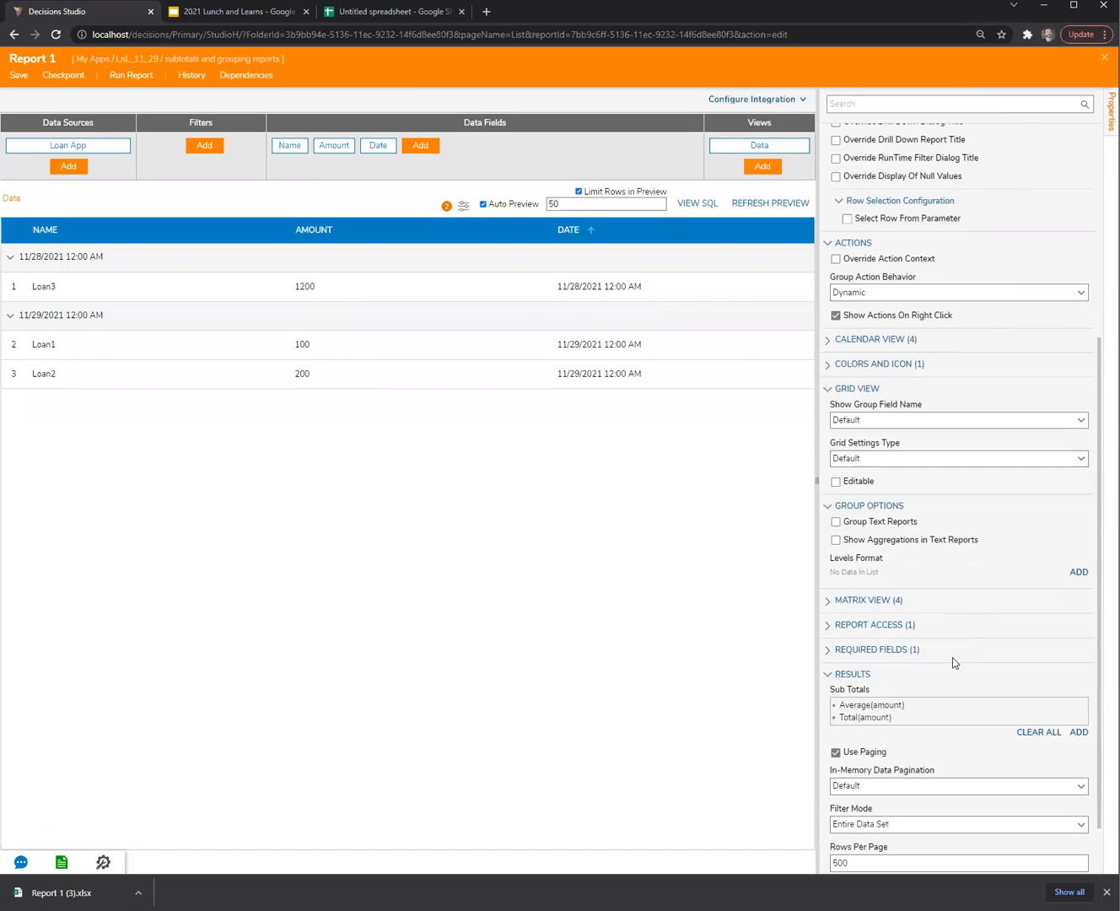
{"action": "left_click", "coordinate": [1079, 570]}
{"action": "left_click", "coordinate": [696, 297]}
{"action": "left_click", "coordinate": [864, 621]}
{"action": "left_click", "coordinate": [862, 621]}
{"action": "left_click", "coordinate": [864, 599]}
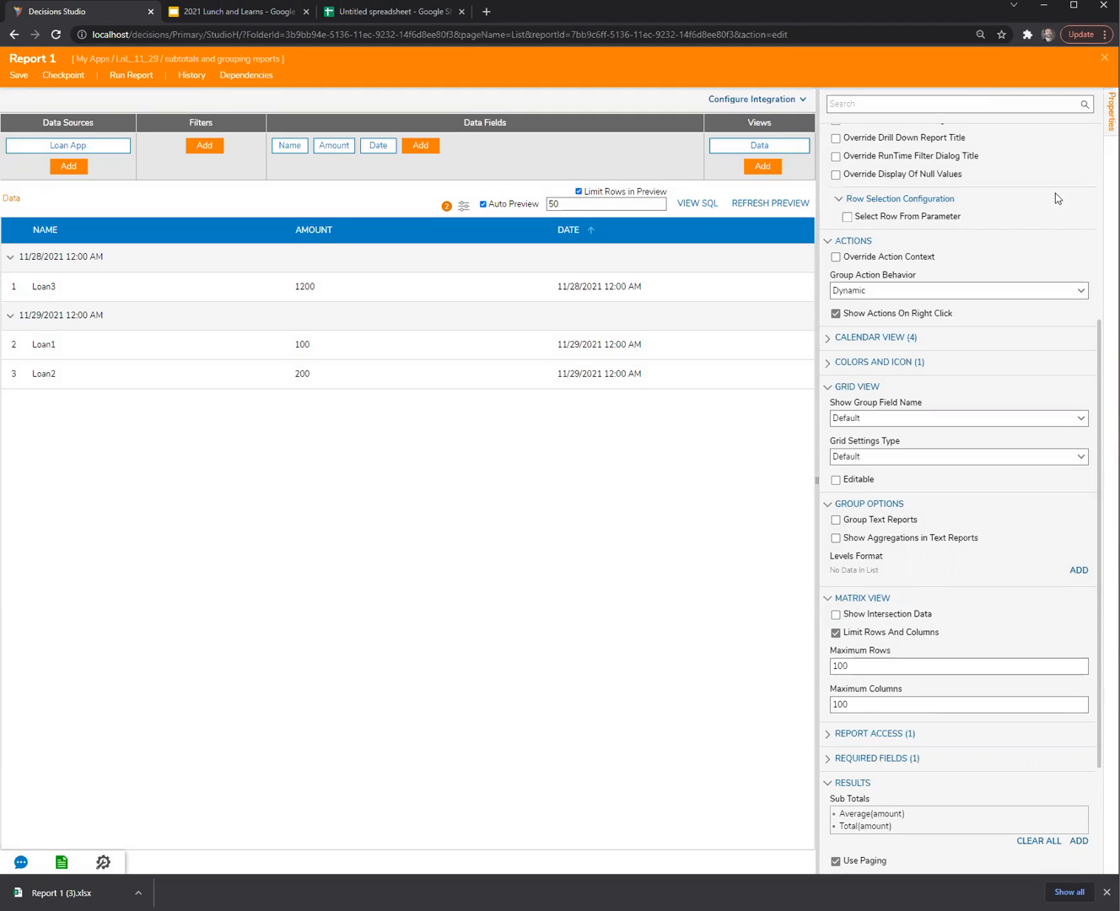
Step: Save the report and close the report designer
{"action": "key", "text": "ctrl+s"}
{"action": "left_click", "coordinate": [700, 528]}
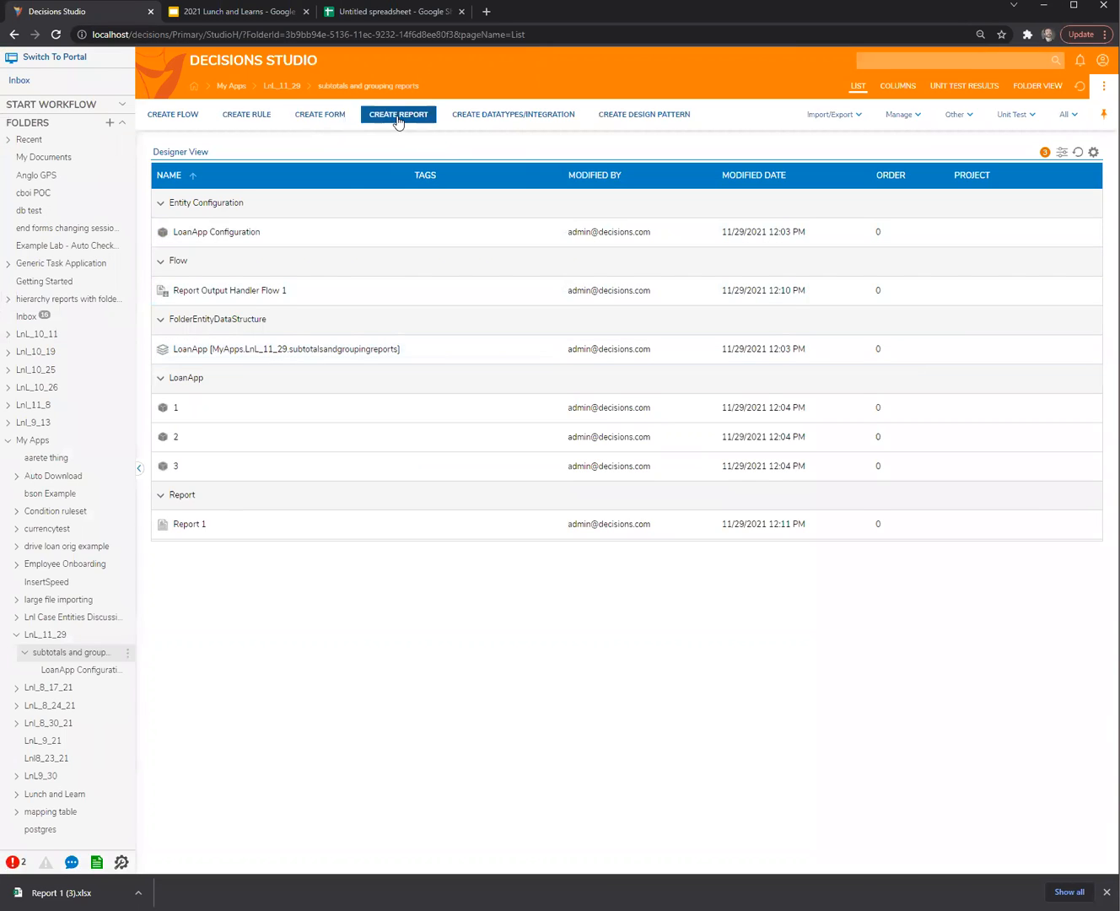
Step: Create a page named Page 1 and place a Report Viewer in its large left cell
{"action": "left_click", "coordinate": [398, 115]}
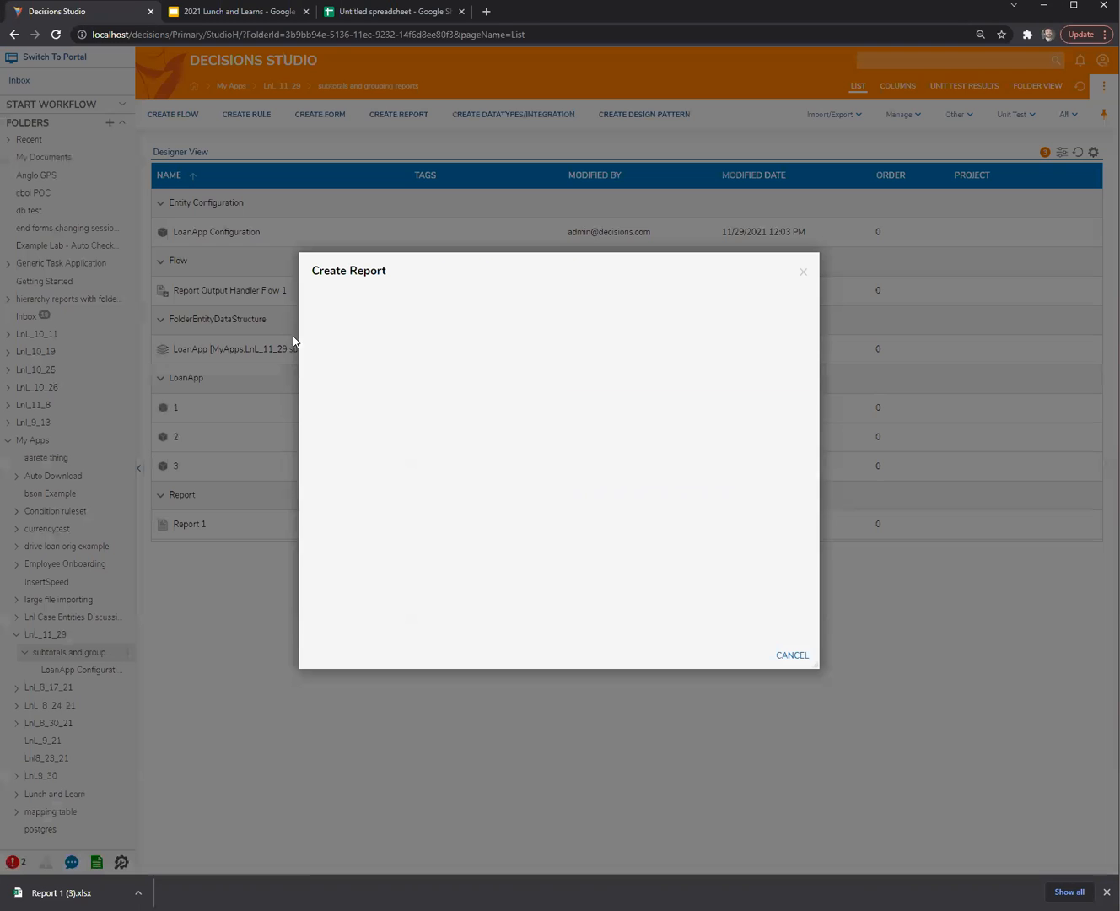
{"action": "left_click", "coordinate": [338, 429]}
{"action": "left_click", "coordinate": [475, 431]}
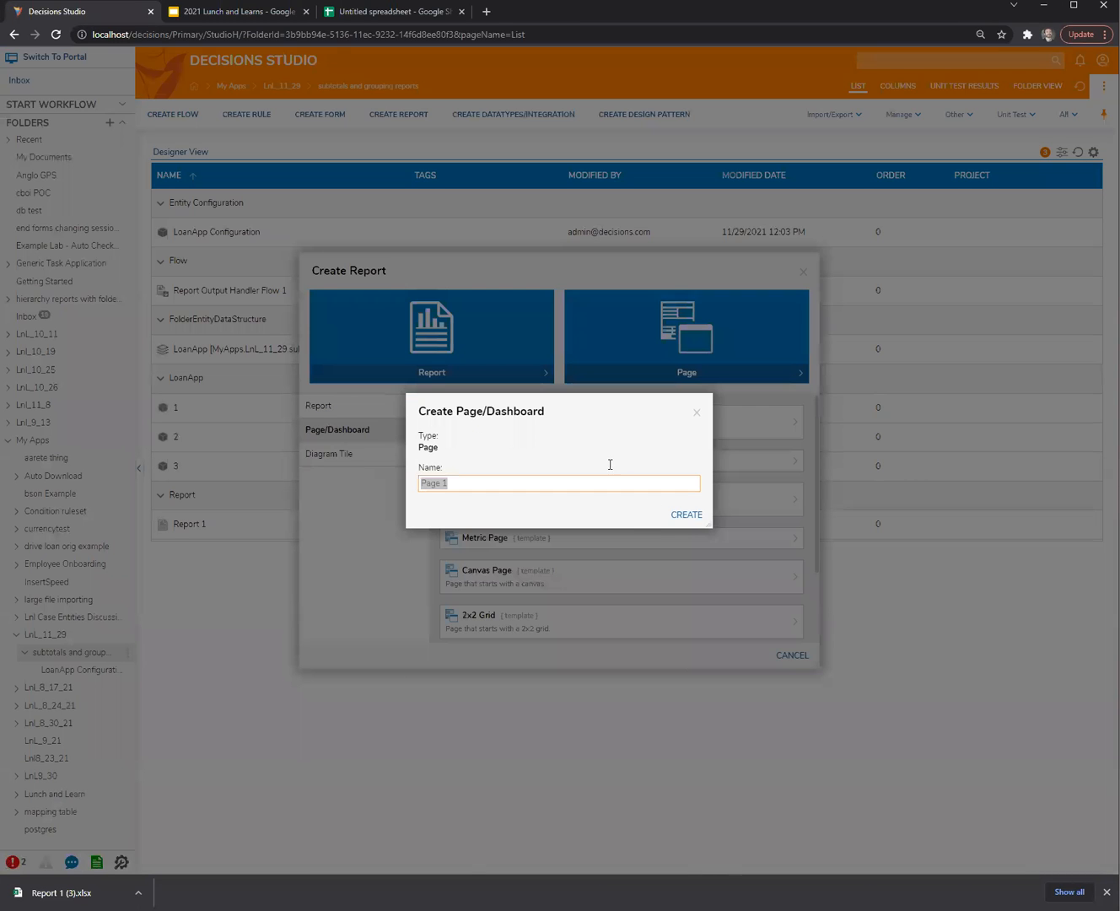
{"action": "left_click", "coordinate": [689, 516]}
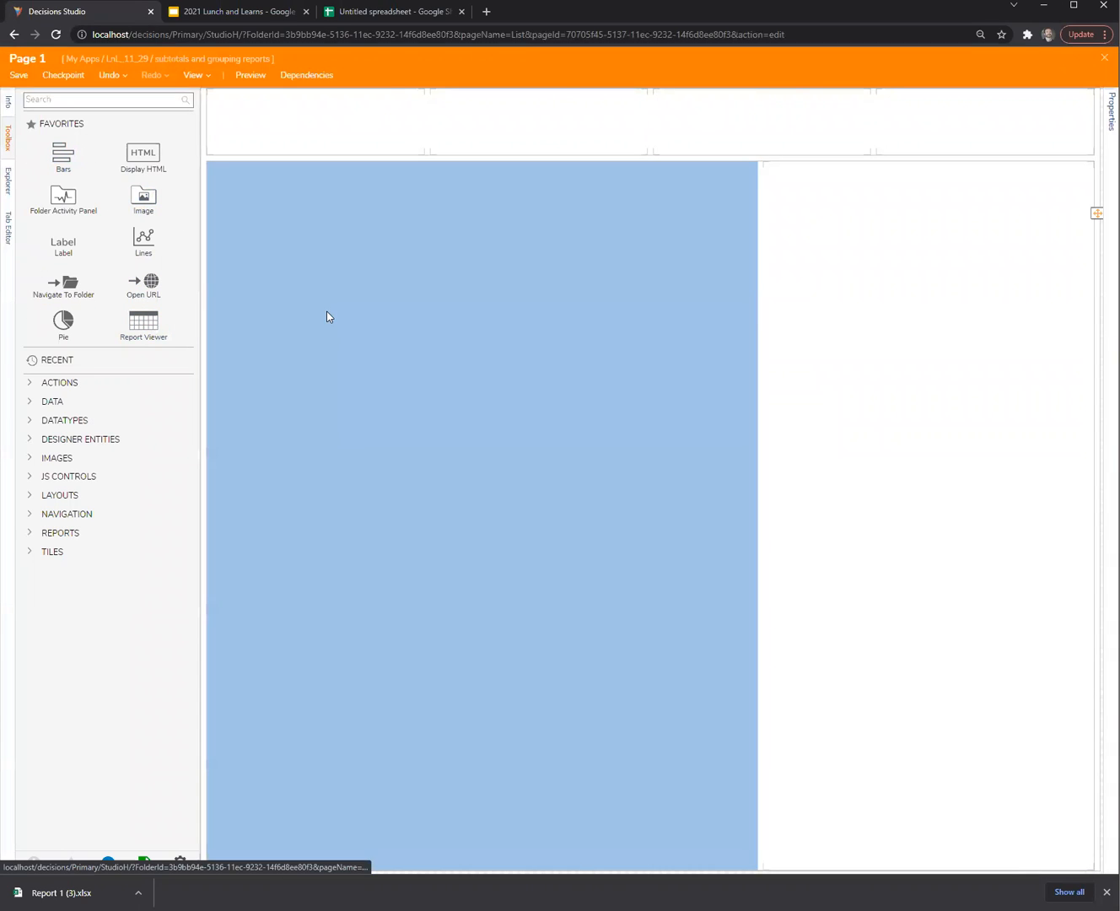
{"action": "left_click_drag", "start_coordinate": [329, 316], "coordinate": [341, 325]}
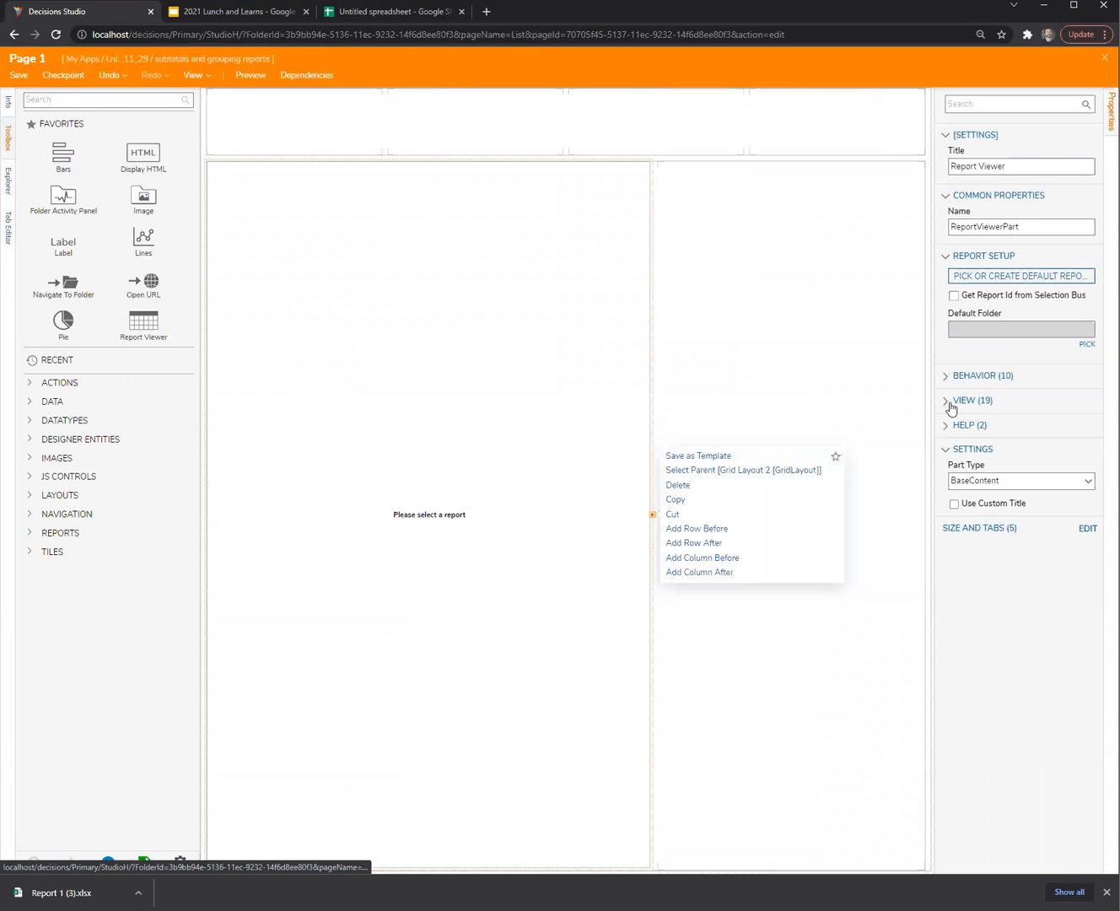
Step: Examine the Report Viewer's View properties, covering the calendar, chart, grid, header, layout and matrix options
{"action": "left_click", "coordinate": [950, 402]}
{"action": "scroll", "coordinate": [1012, 591], "scroll_direction": "down", "scroll_amount": 5}
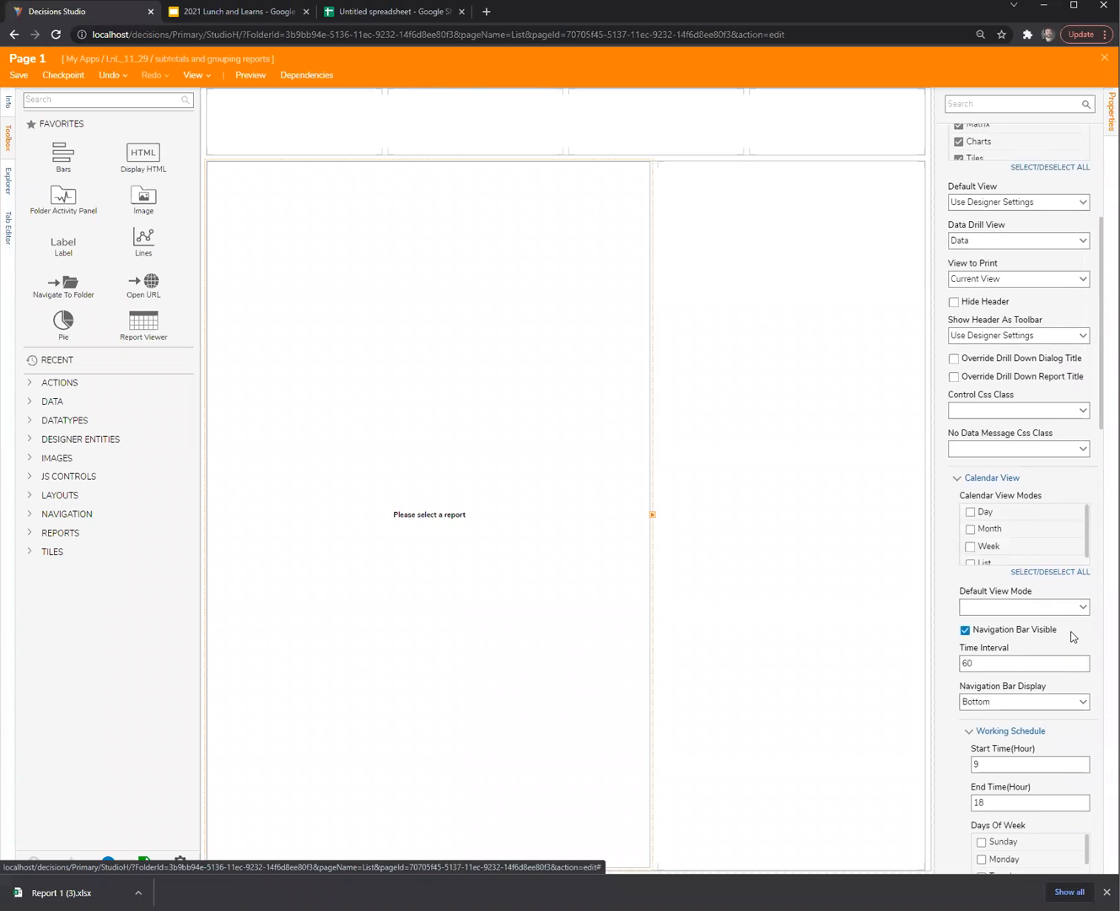
{"action": "scroll", "coordinate": [1004, 636], "scroll_direction": "down", "scroll_amount": 5}
{"action": "scroll", "coordinate": [1061, 641], "scroll_direction": "down", "scroll_amount": 2}
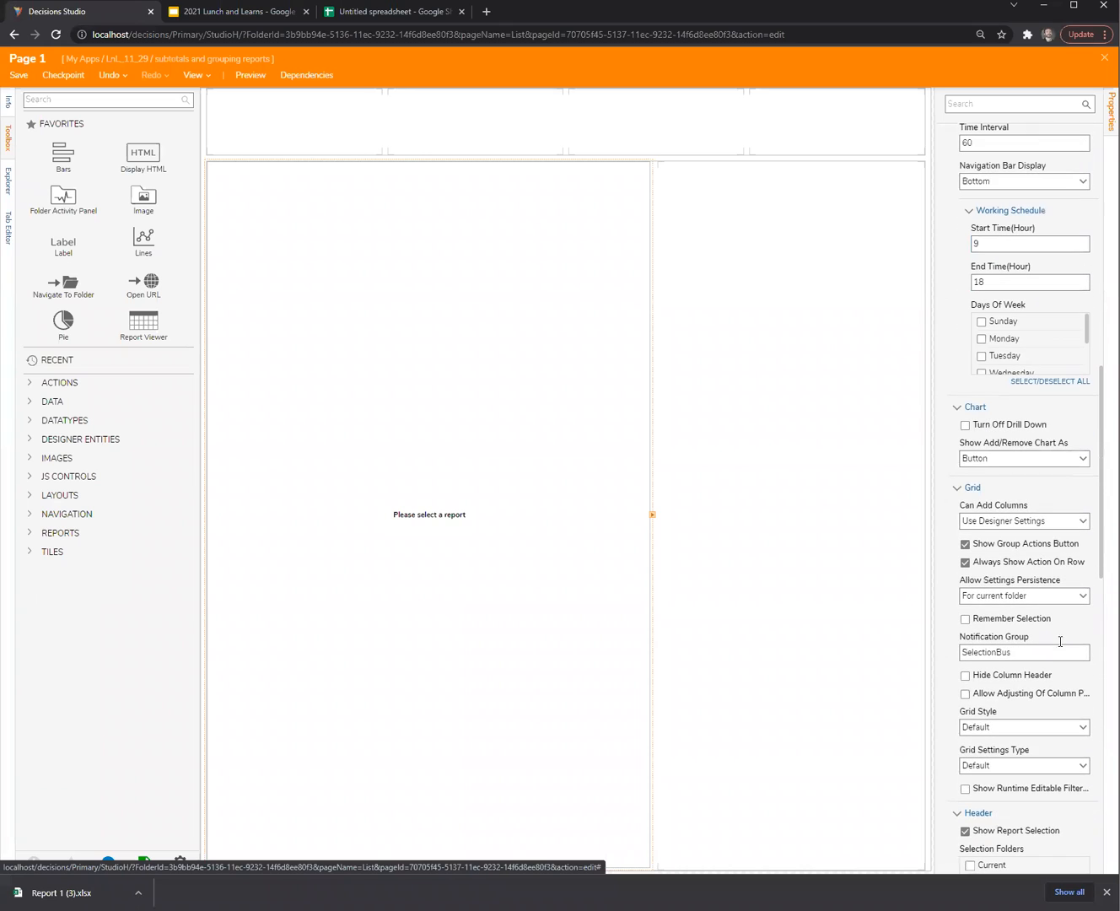
{"action": "scroll", "coordinate": [1064, 642], "scroll_direction": "down", "scroll_amount": 2}
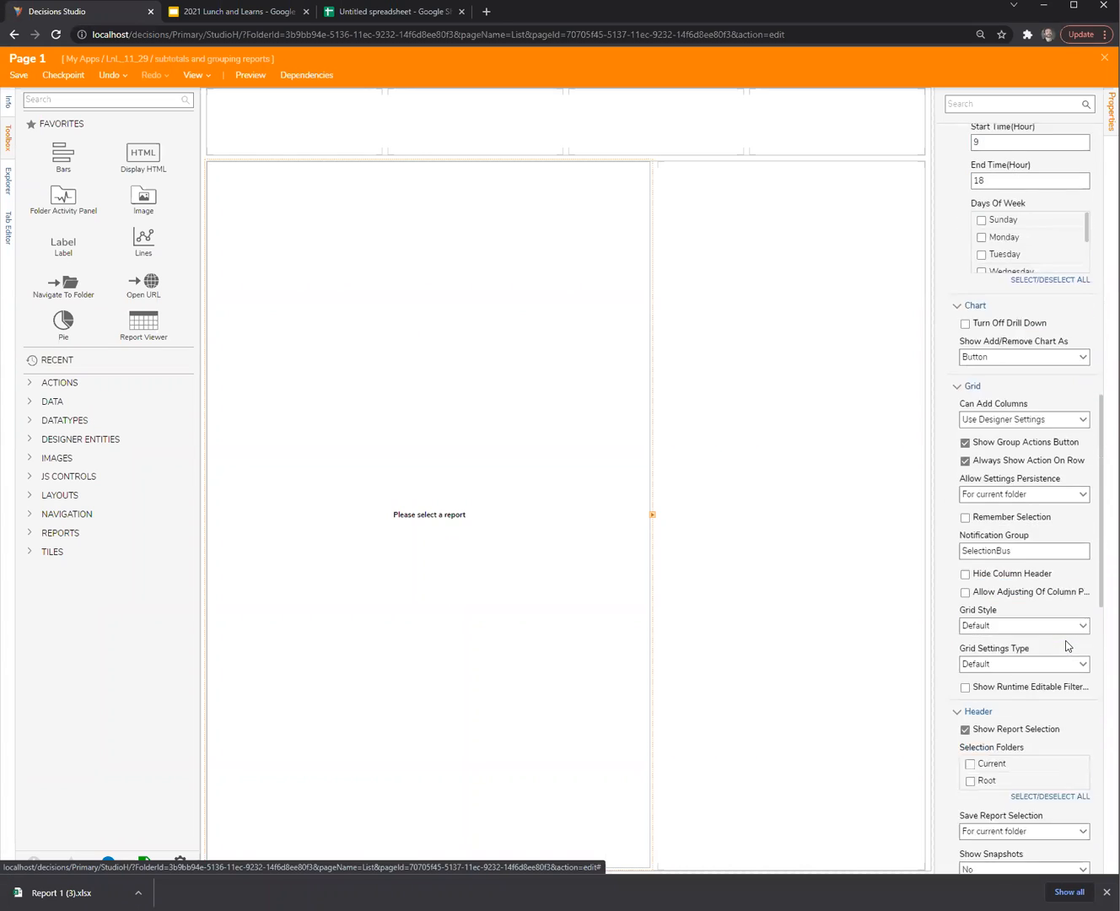
{"action": "scroll", "coordinate": [1065, 641], "scroll_direction": "down", "scroll_amount": 1}
{"action": "scroll", "coordinate": [1067, 645], "scroll_direction": "down", "scroll_amount": 1}
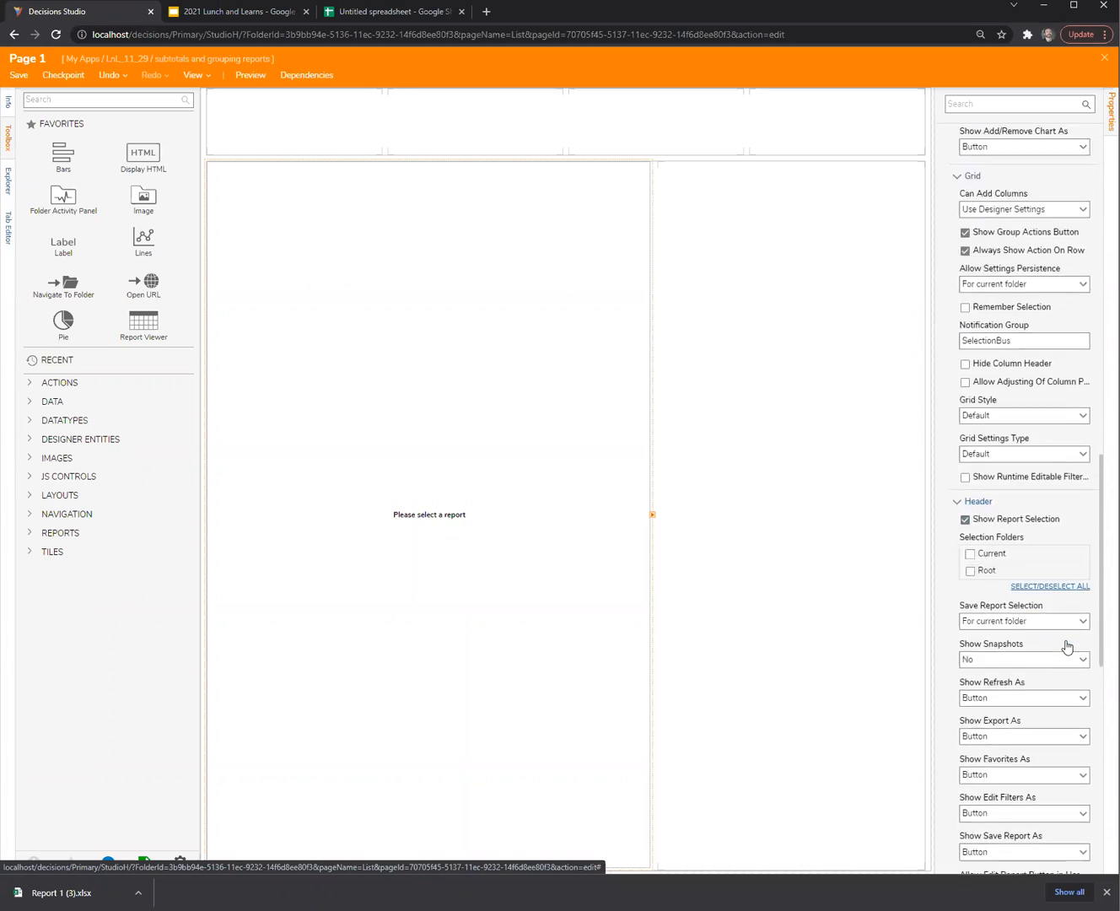
{"action": "scroll", "coordinate": [1065, 640], "scroll_direction": "down", "scroll_amount": 2}
{"action": "scroll", "coordinate": [1067, 640], "scroll_direction": "down", "scroll_amount": 3}
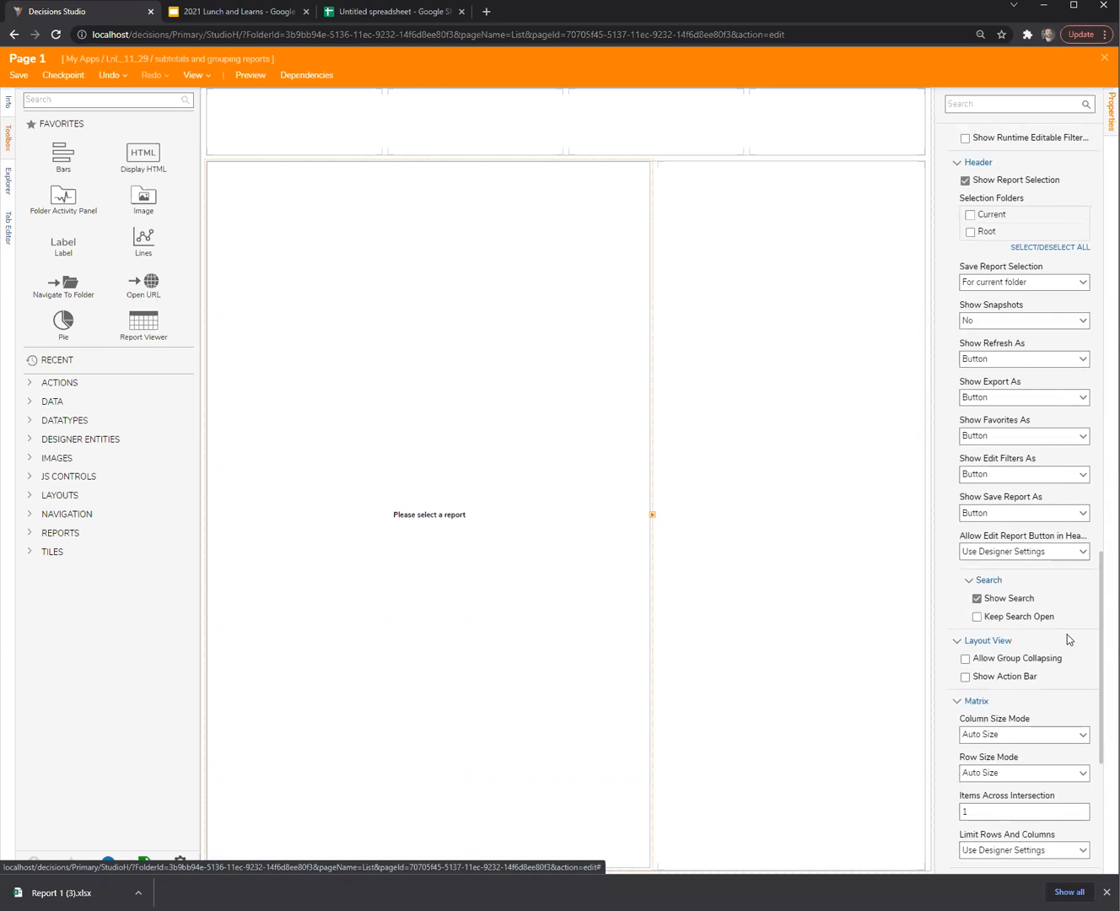
{"action": "scroll", "coordinate": [1066, 634], "scroll_direction": "down", "scroll_amount": 1}
{"action": "scroll", "coordinate": [1066, 633], "scroll_direction": "down", "scroll_amount": 1}
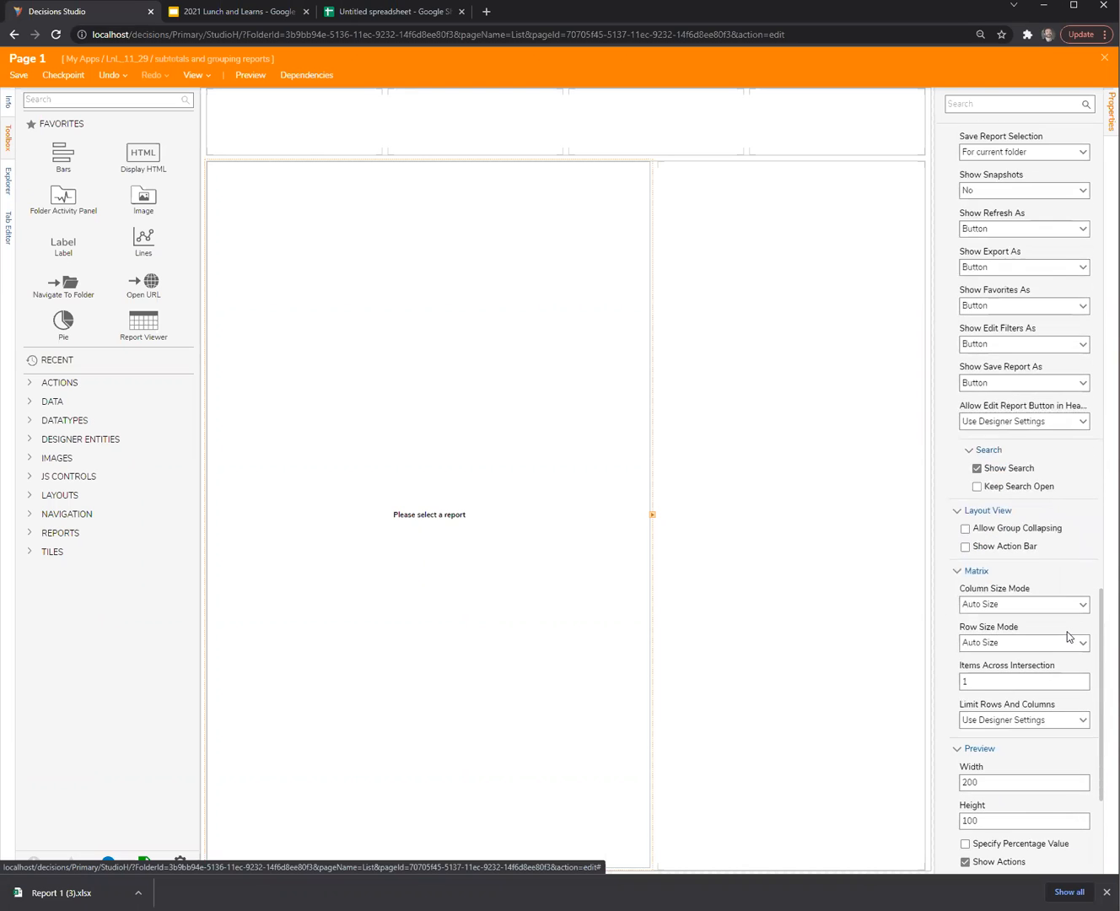
{"action": "scroll", "coordinate": [1066, 631], "scroll_direction": "down", "scroll_amount": 3}
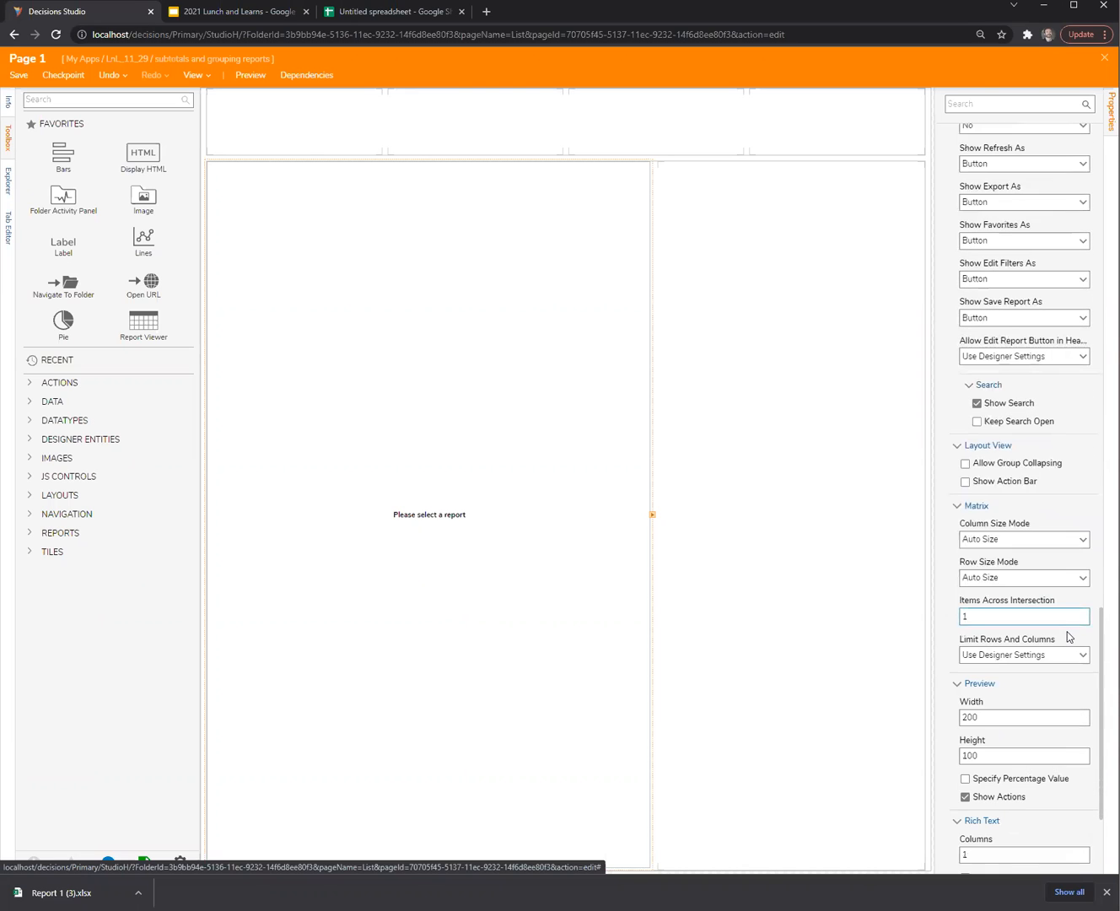
{"action": "scroll", "coordinate": [1067, 631], "scroll_direction": "up", "scroll_amount": 8}
{"action": "scroll", "coordinate": [1067, 632], "scroll_direction": "up", "scroll_amount": 3}
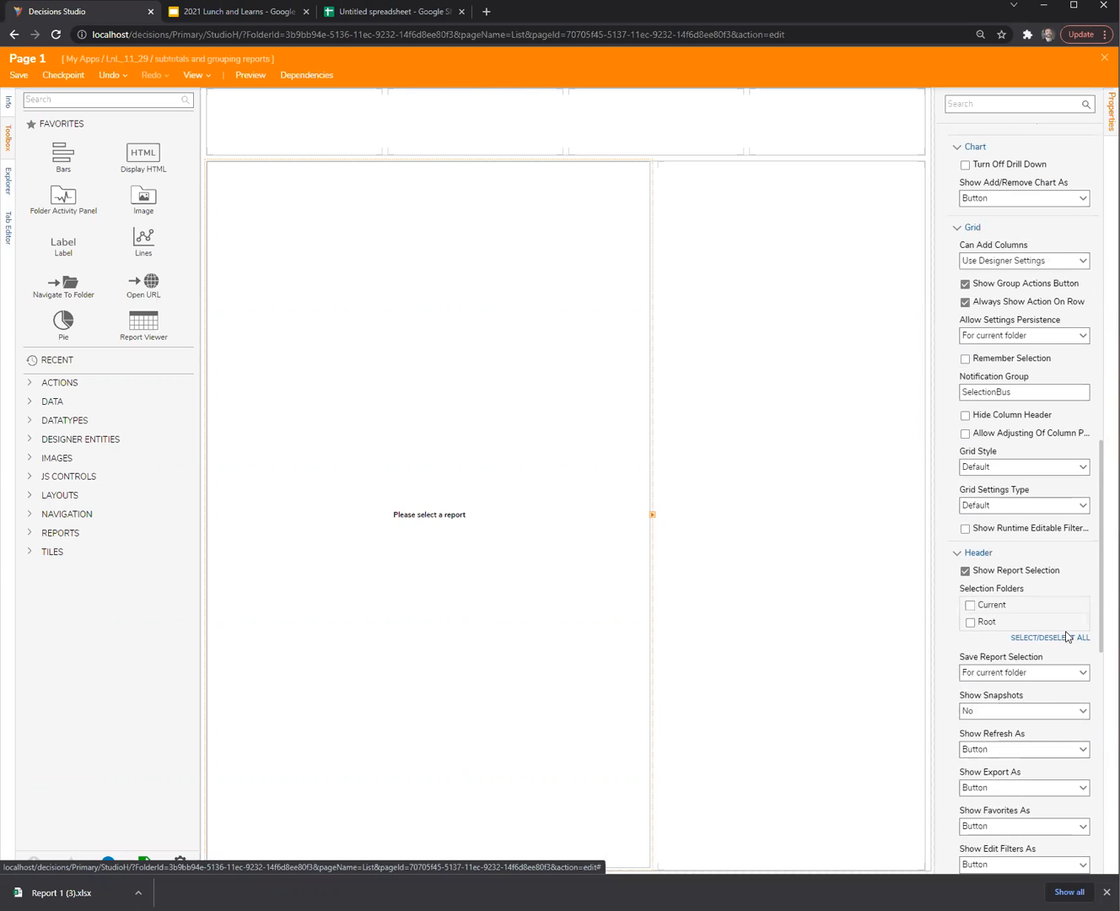
Step: In the Report Viewer's grid options, enable the column adjusting option and set Grid Settings Type to Specified
{"action": "left_click", "coordinate": [1080, 464]}
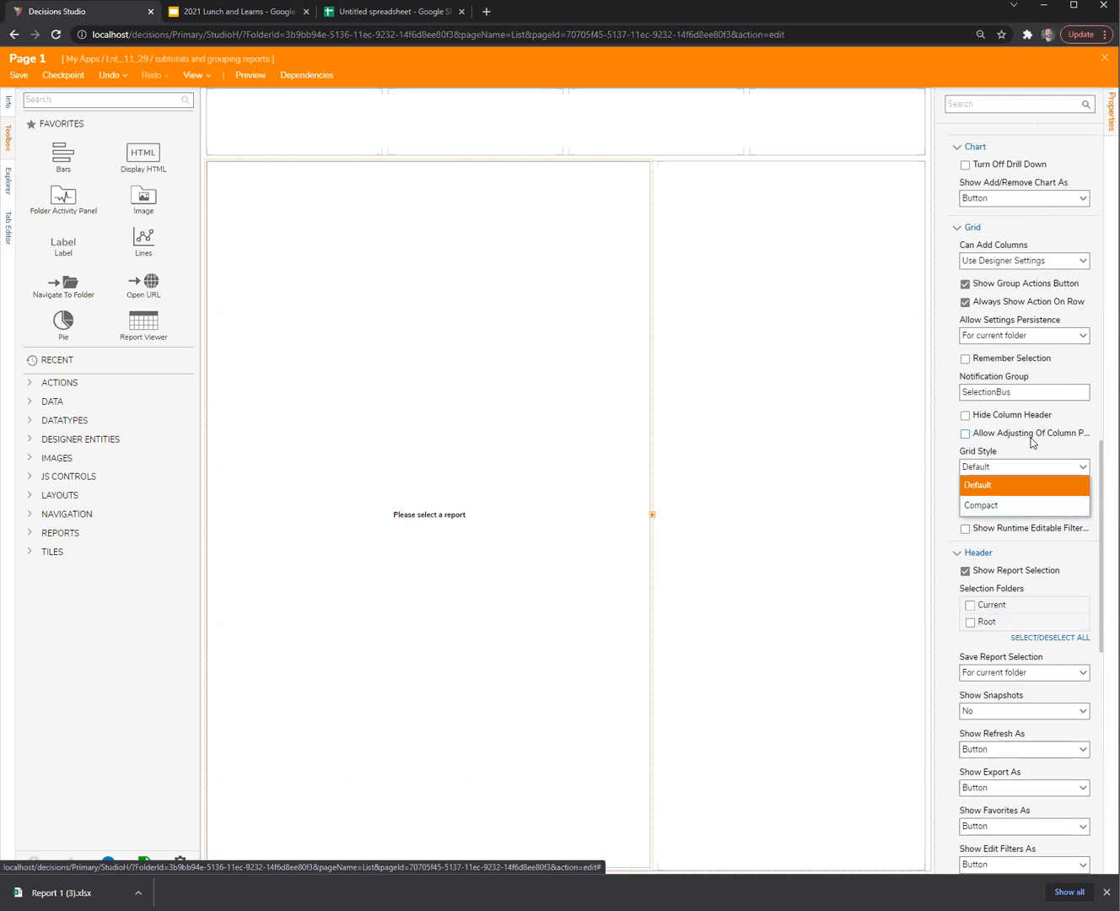
{"action": "left_click", "coordinate": [1028, 434]}
{"action": "left_click", "coordinate": [1082, 504]}
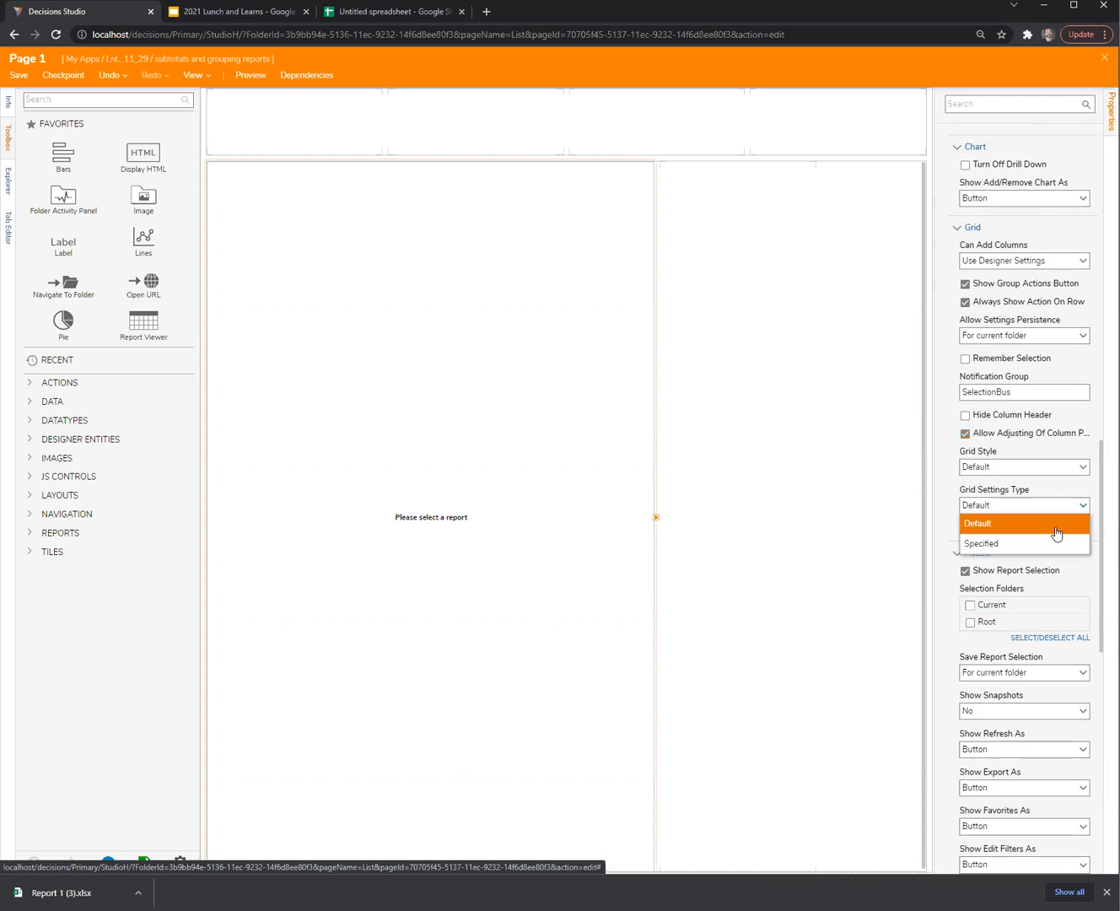
{"action": "left_click", "coordinate": [1049, 544]}
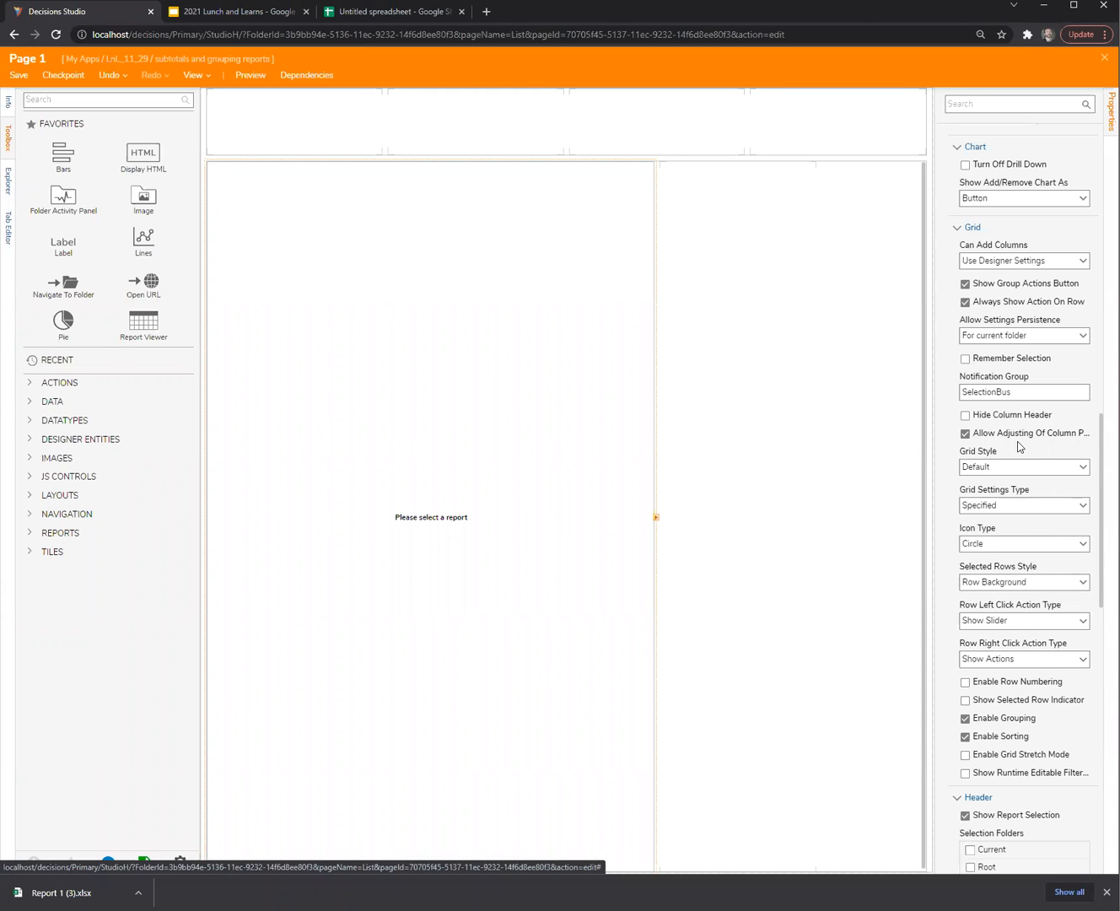
Step: Review the Report Viewer's remaining grid and calendar options and the choices offered for Default View
{"action": "scroll", "coordinate": [1033, 460], "scroll_direction": "up", "scroll_amount": 1}
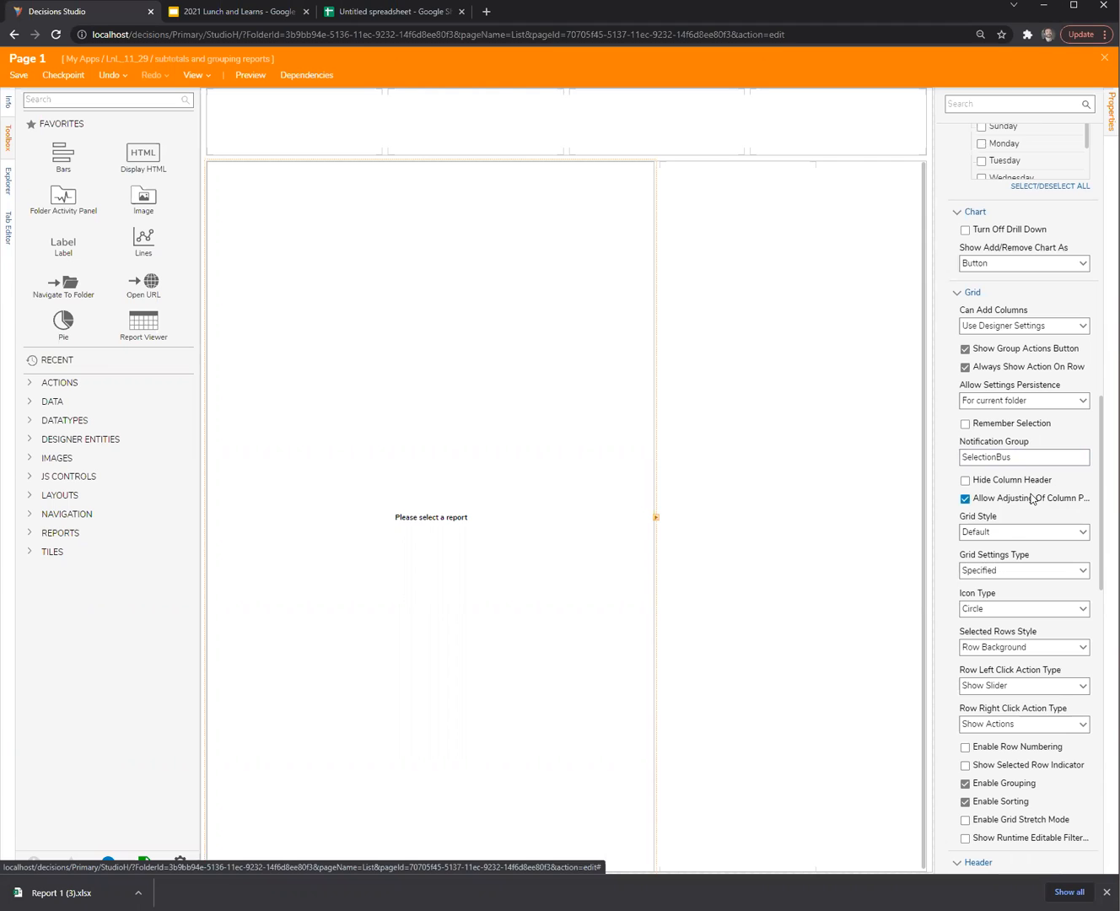
{"action": "scroll", "coordinate": [1033, 498], "scroll_direction": "up", "scroll_amount": 1}
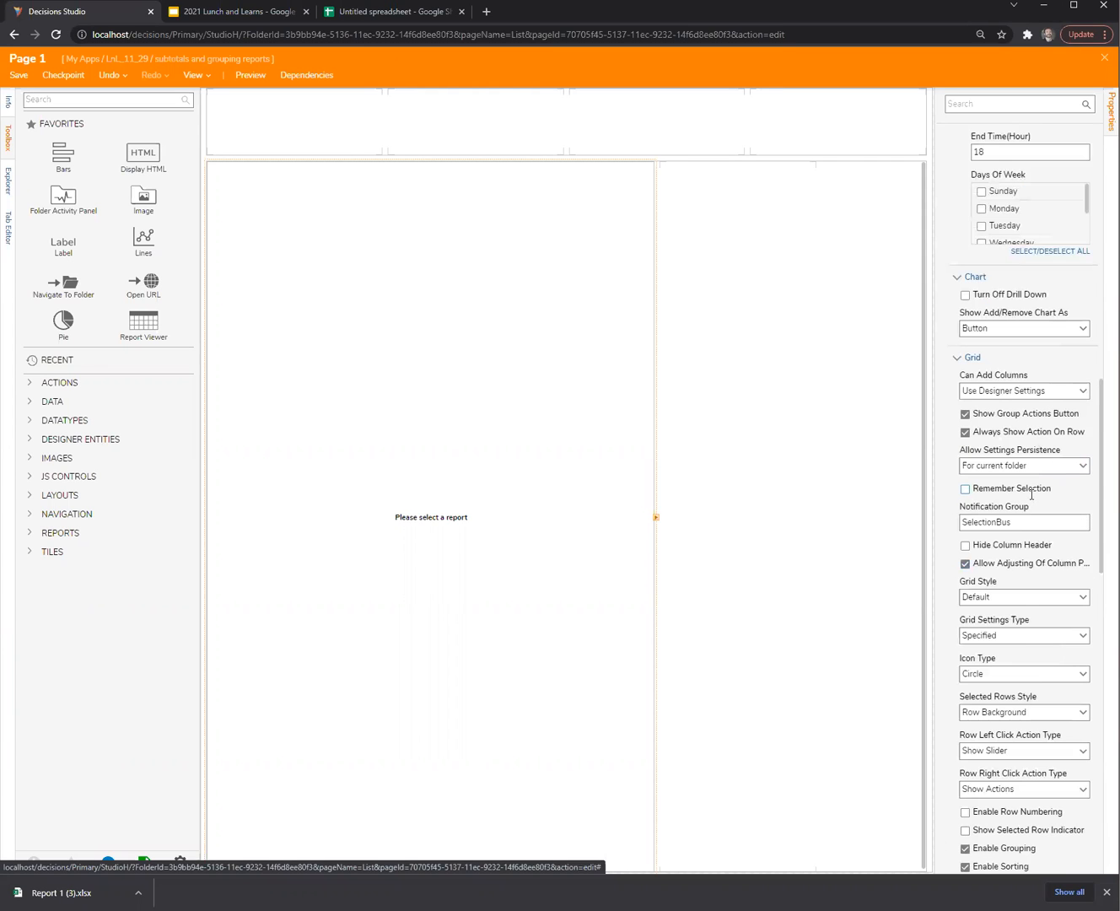
{"action": "scroll", "coordinate": [1039, 514], "scroll_direction": "up", "scroll_amount": 2}
{"action": "scroll", "coordinate": [1037, 540], "scroll_direction": "up", "scroll_amount": 6}
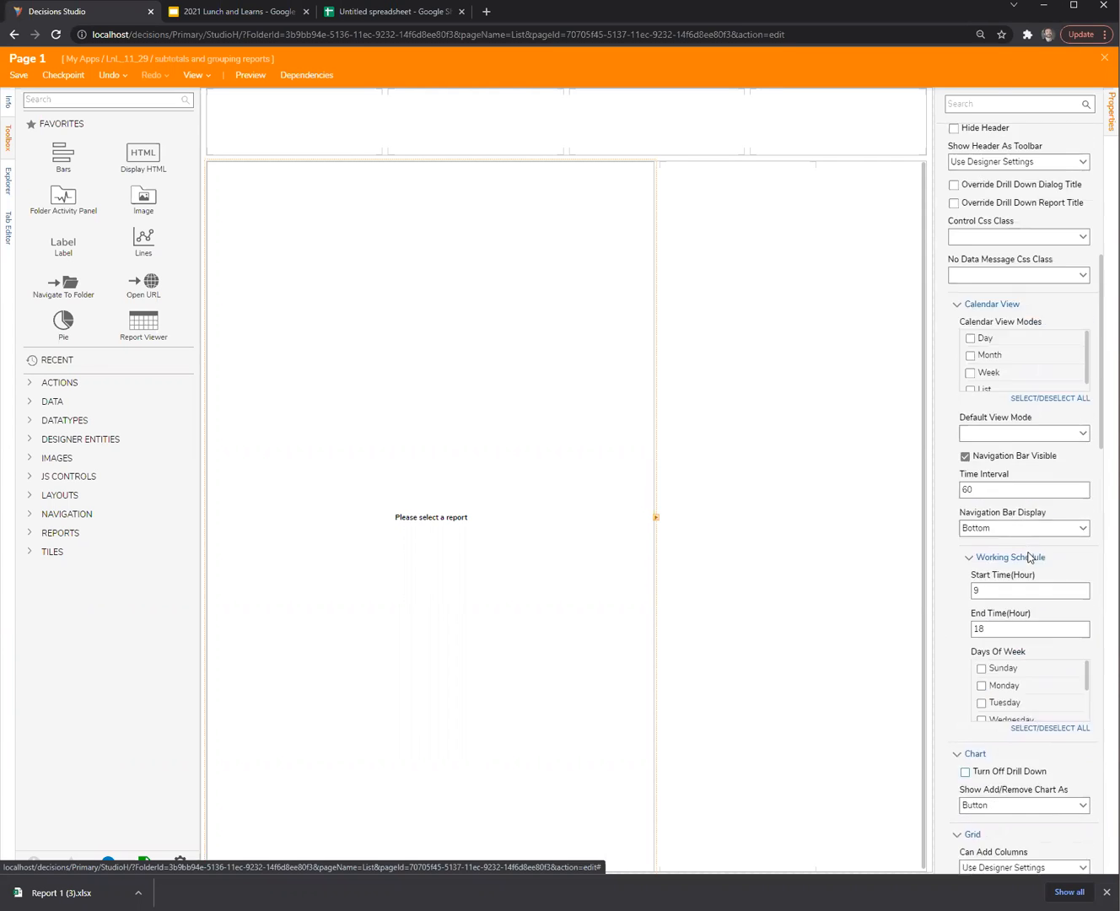
{"action": "scroll", "coordinate": [1028, 556], "scroll_direction": "up", "scroll_amount": 2}
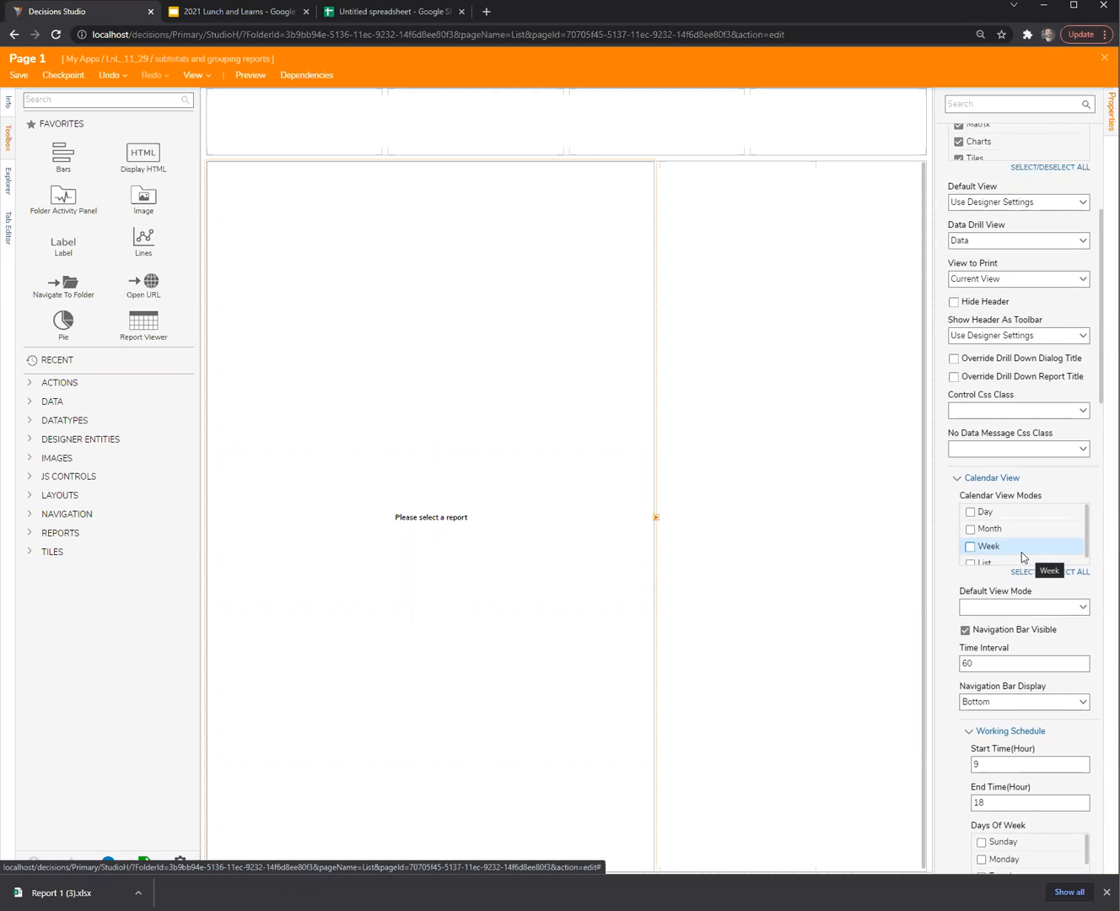
{"action": "scroll", "coordinate": [1021, 557], "scroll_direction": "up", "scroll_amount": 1}
{"action": "left_click", "coordinate": [1081, 269]}
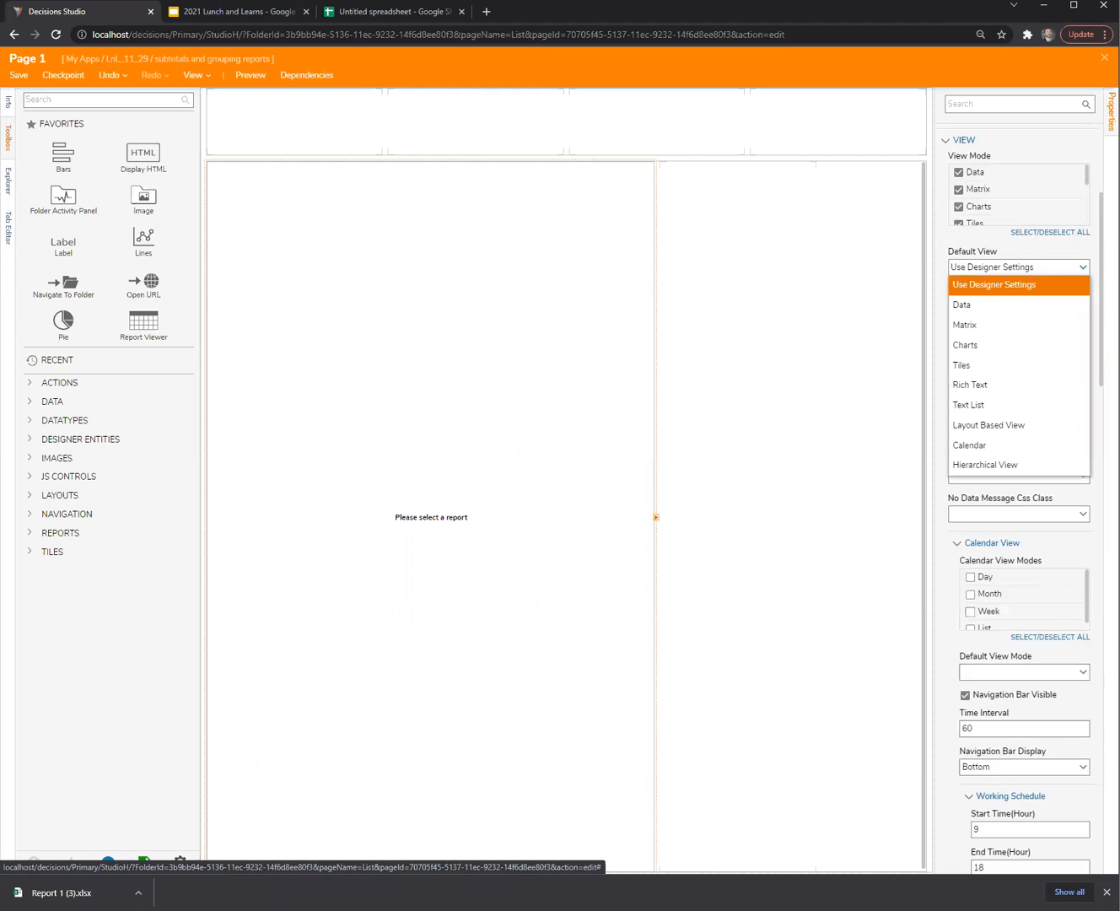
{"action": "left_click", "coordinate": [1080, 269]}
{"action": "scroll", "coordinate": [1032, 407], "scroll_direction": "up", "scroll_amount": 4}
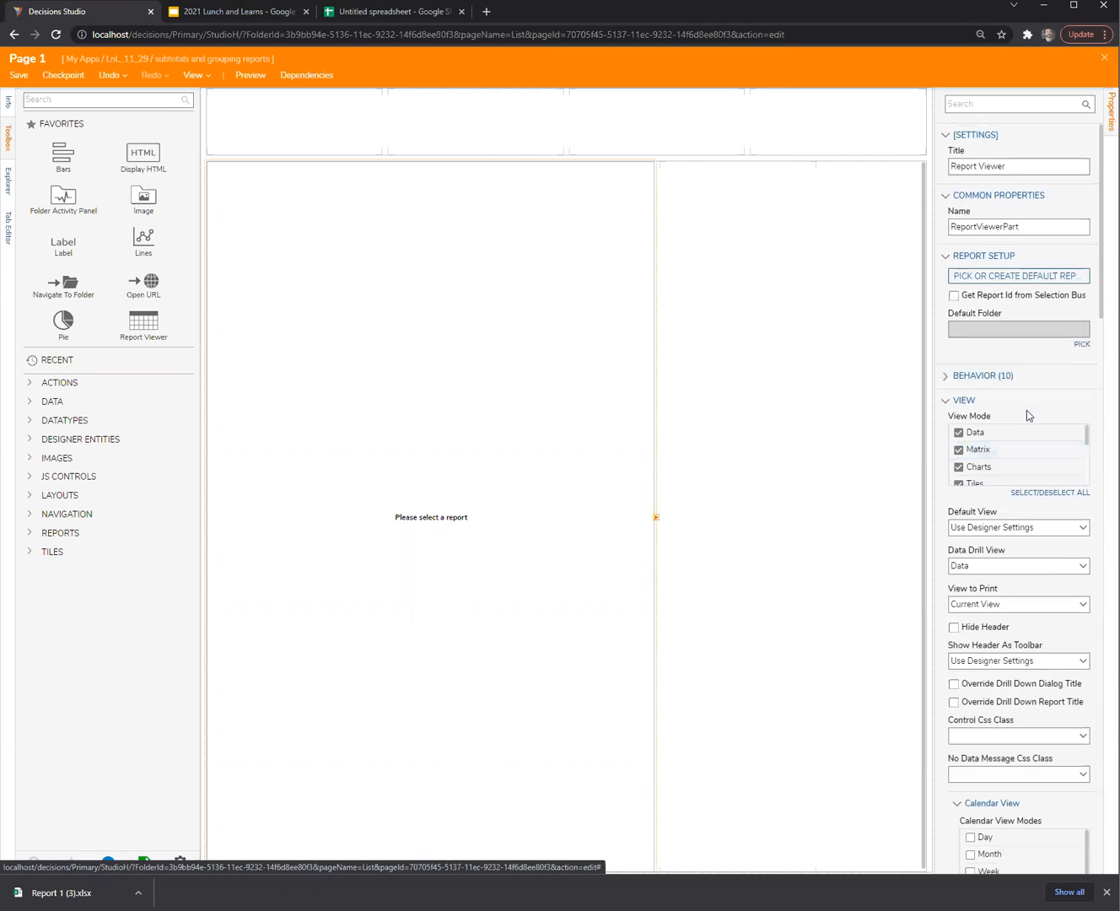
Step: Widen the properties area and search the page for "coll" to locate a group collapsing option
{"action": "left_click_drag", "start_coordinate": [934, 415], "coordinate": [827, 430]}
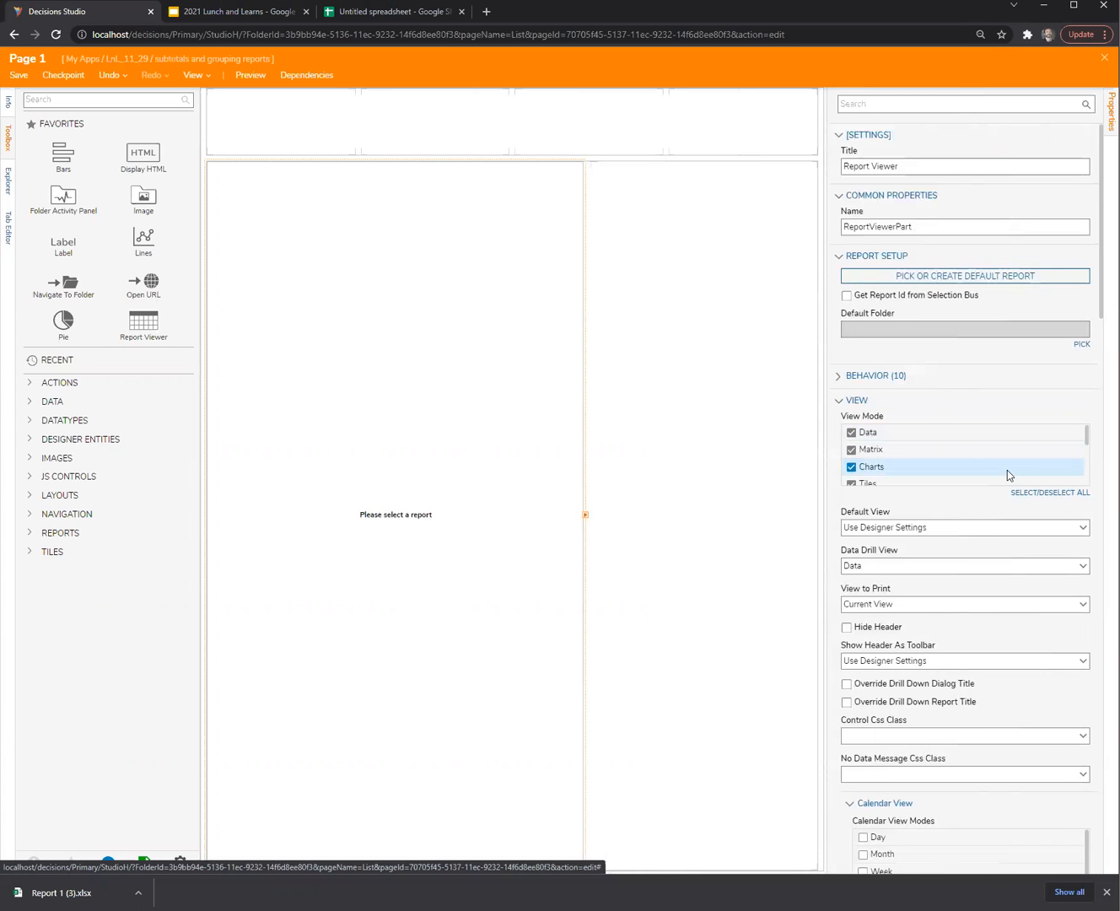
{"action": "key", "text": "ctrl+f"}
{"action": "type", "text": "coll"}
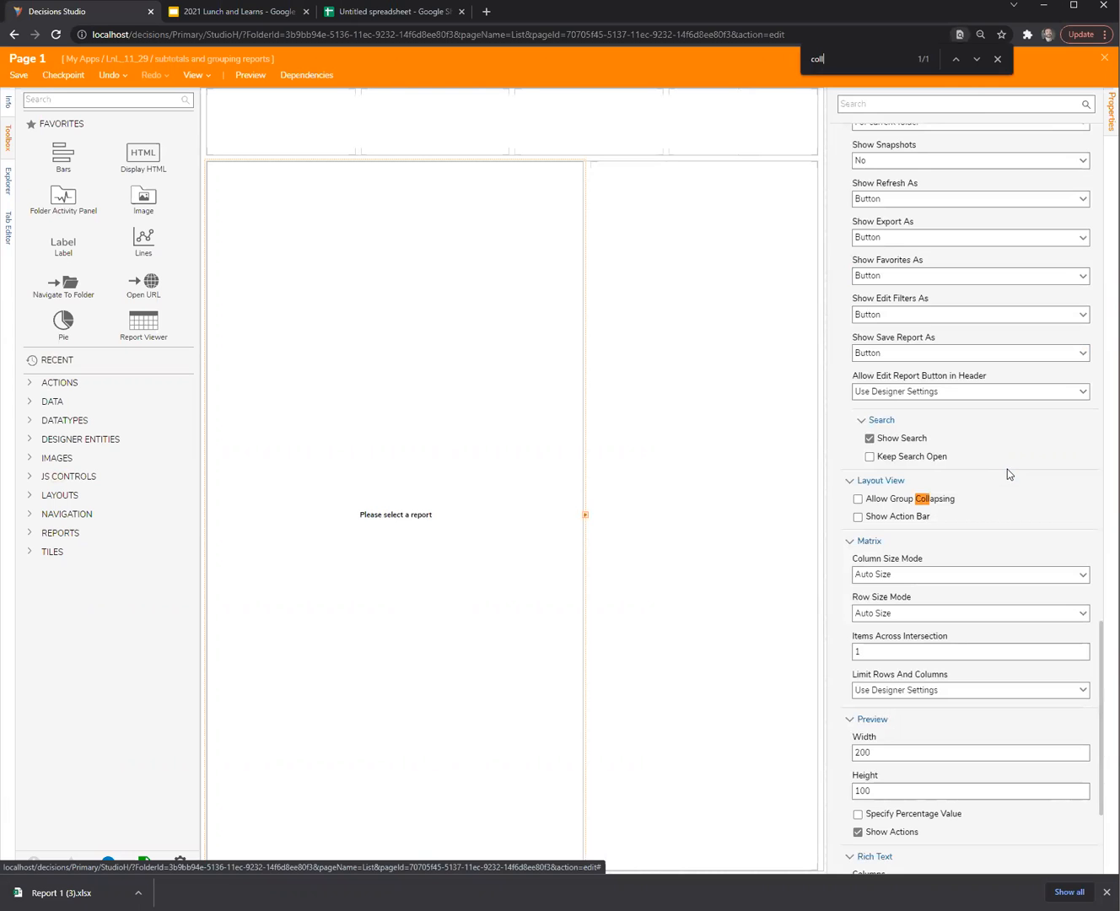
{"action": "scroll", "coordinate": [937, 385], "scroll_direction": "up", "scroll_amount": 5}
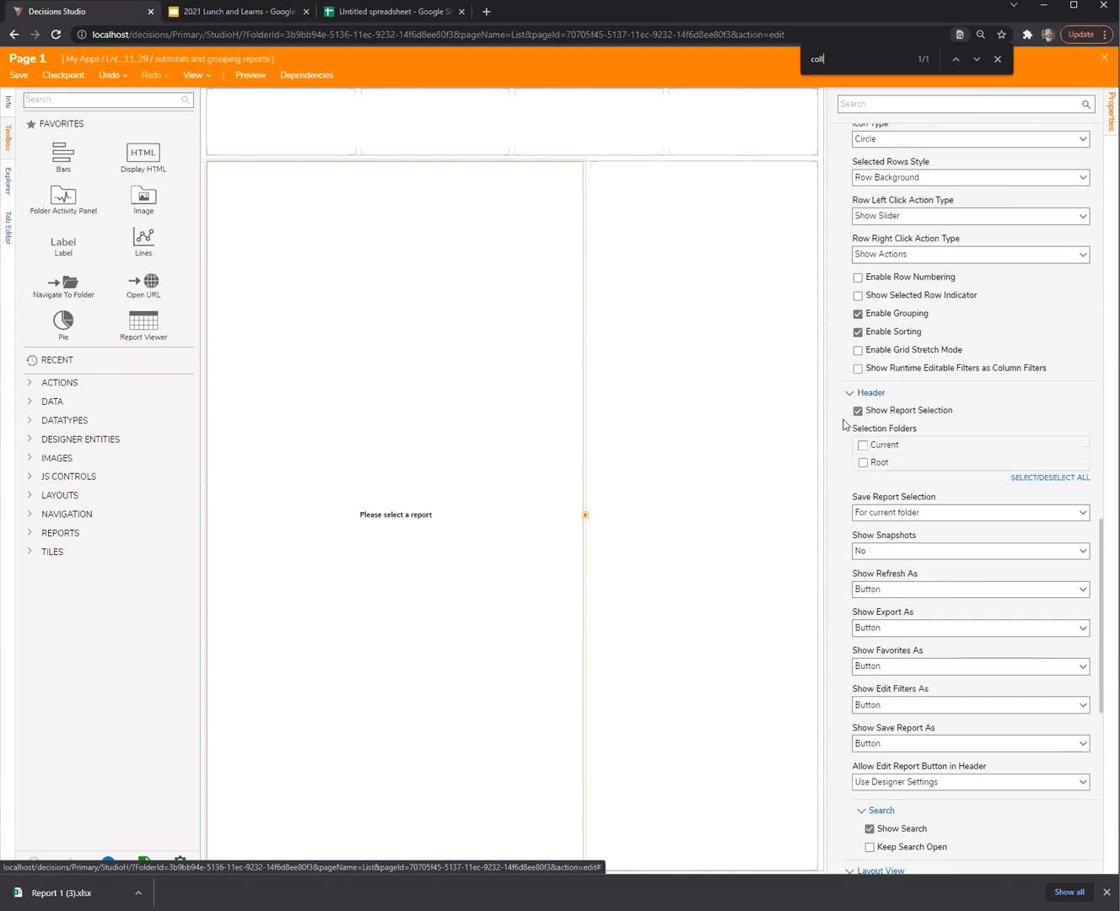
{"action": "scroll", "coordinate": [839, 427], "scroll_direction": "up", "scroll_amount": 9}
{"action": "scroll", "coordinate": [839, 427], "scroll_direction": "up", "scroll_amount": 9}
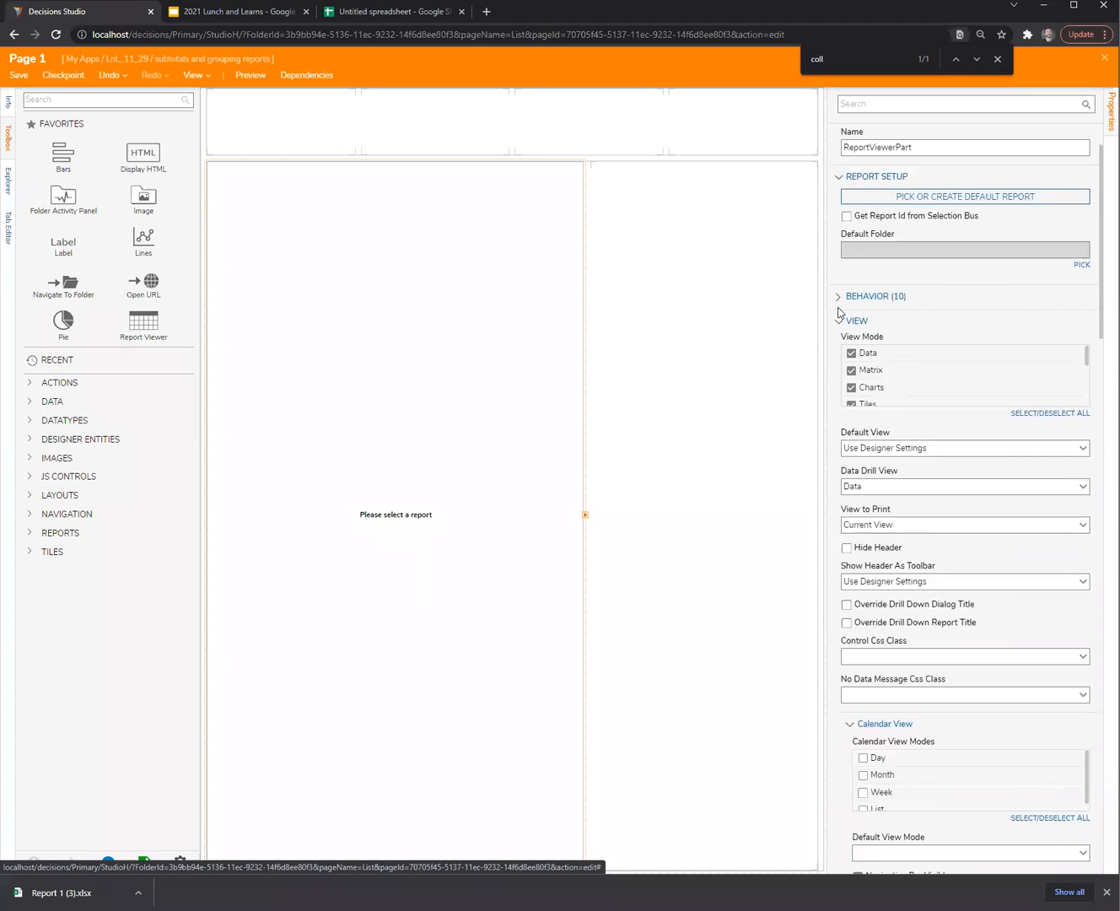
Step: Enable Collapse On Load in the Report Viewer's Behavior settings for grid grouping
{"action": "left_click", "coordinate": [840, 312]}
{"action": "left_click", "coordinate": [839, 375]}
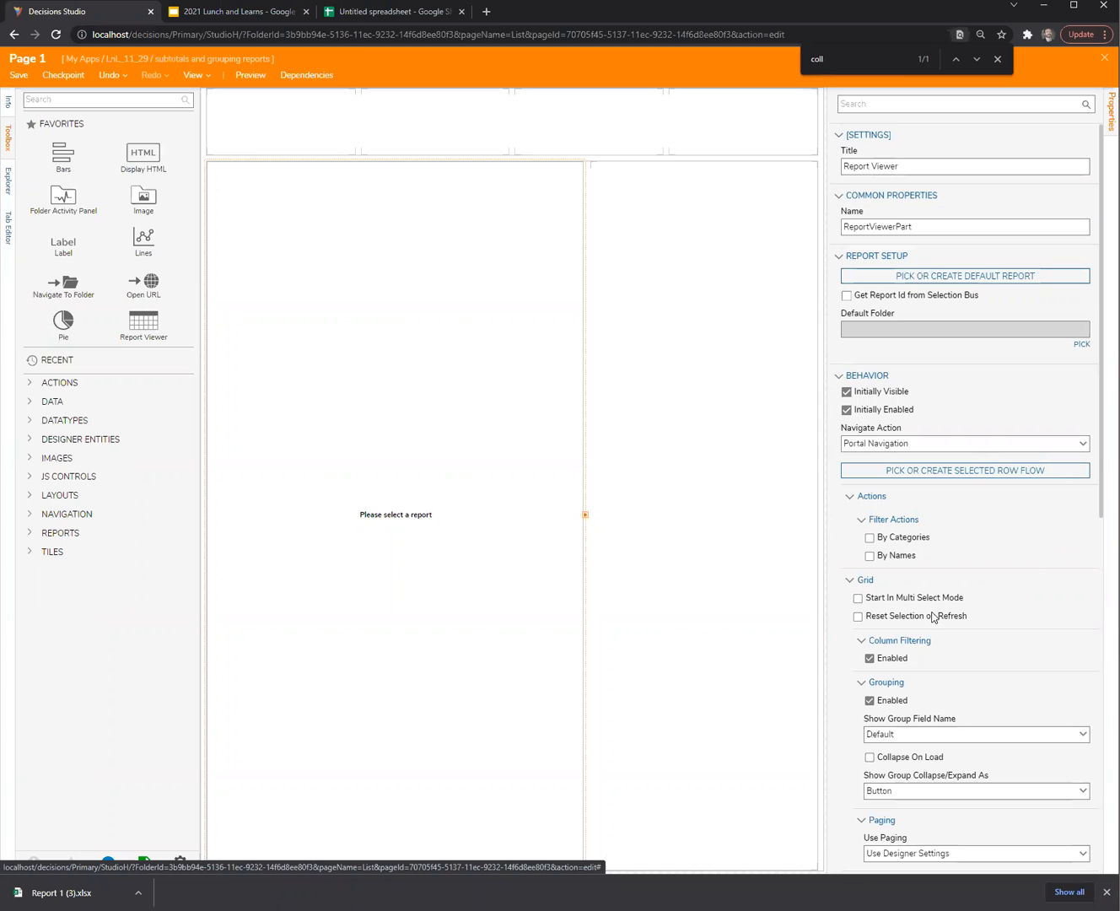
{"action": "scroll", "coordinate": [1043, 572], "scroll_direction": "down", "scroll_amount": 1}
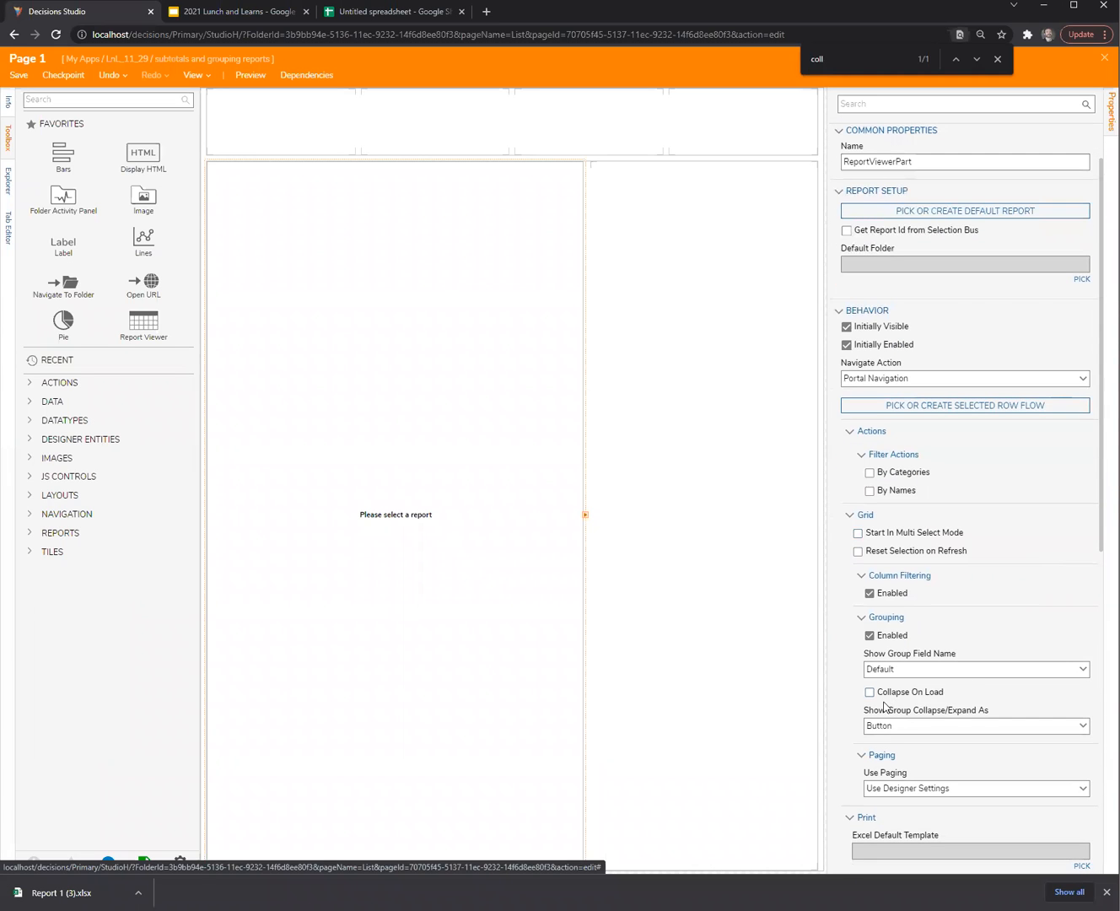
{"action": "scroll", "coordinate": [969, 684], "scroll_direction": "down", "scroll_amount": 1}
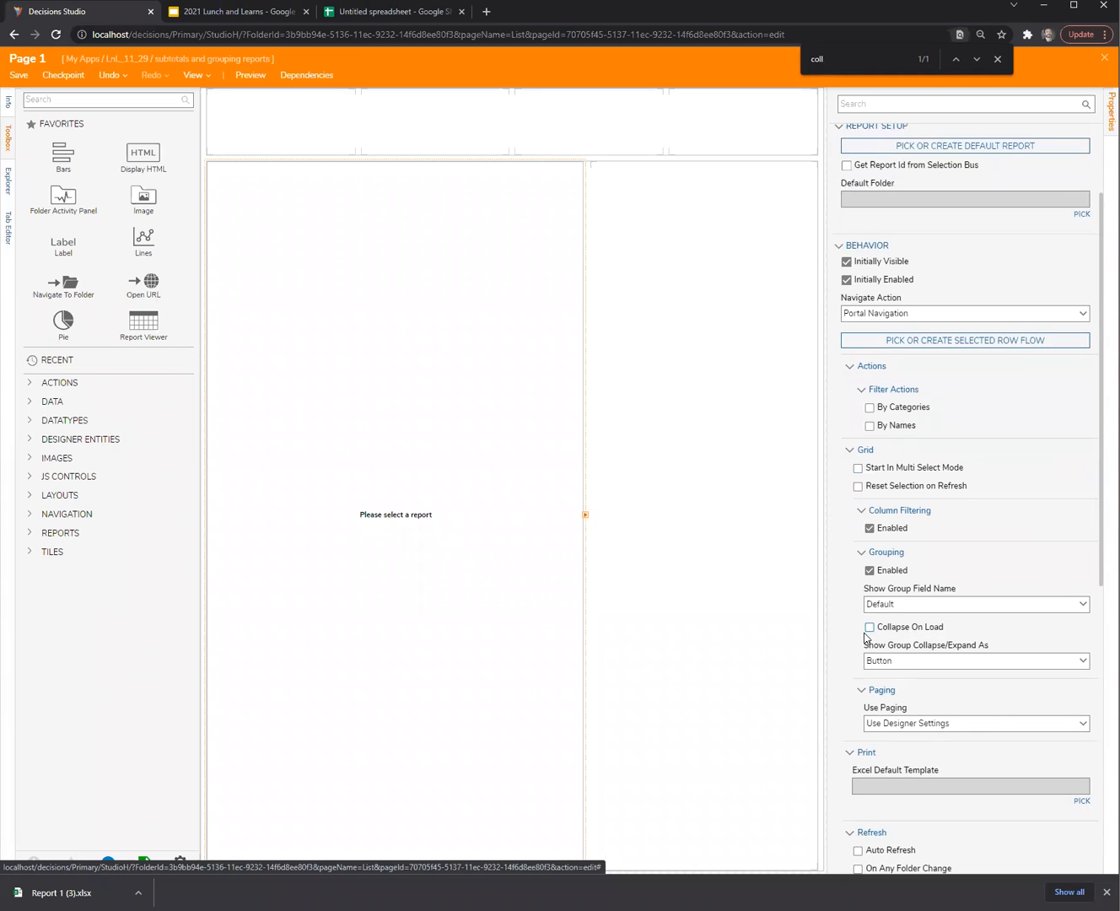
{"action": "left_click", "coordinate": [870, 627]}
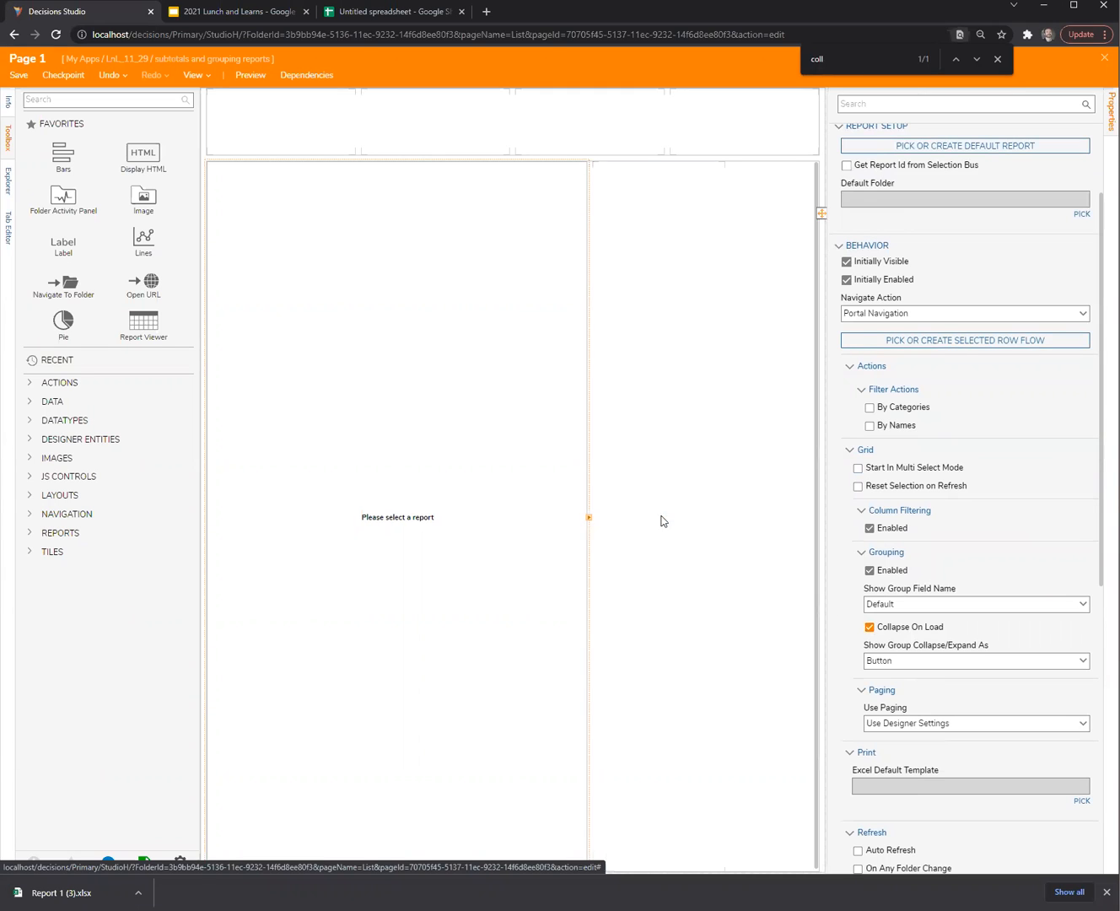
Step: Assign the existing Report 1 from the current folder as the Report Viewer's default report and save the page
{"action": "left_click", "coordinate": [467, 513]}
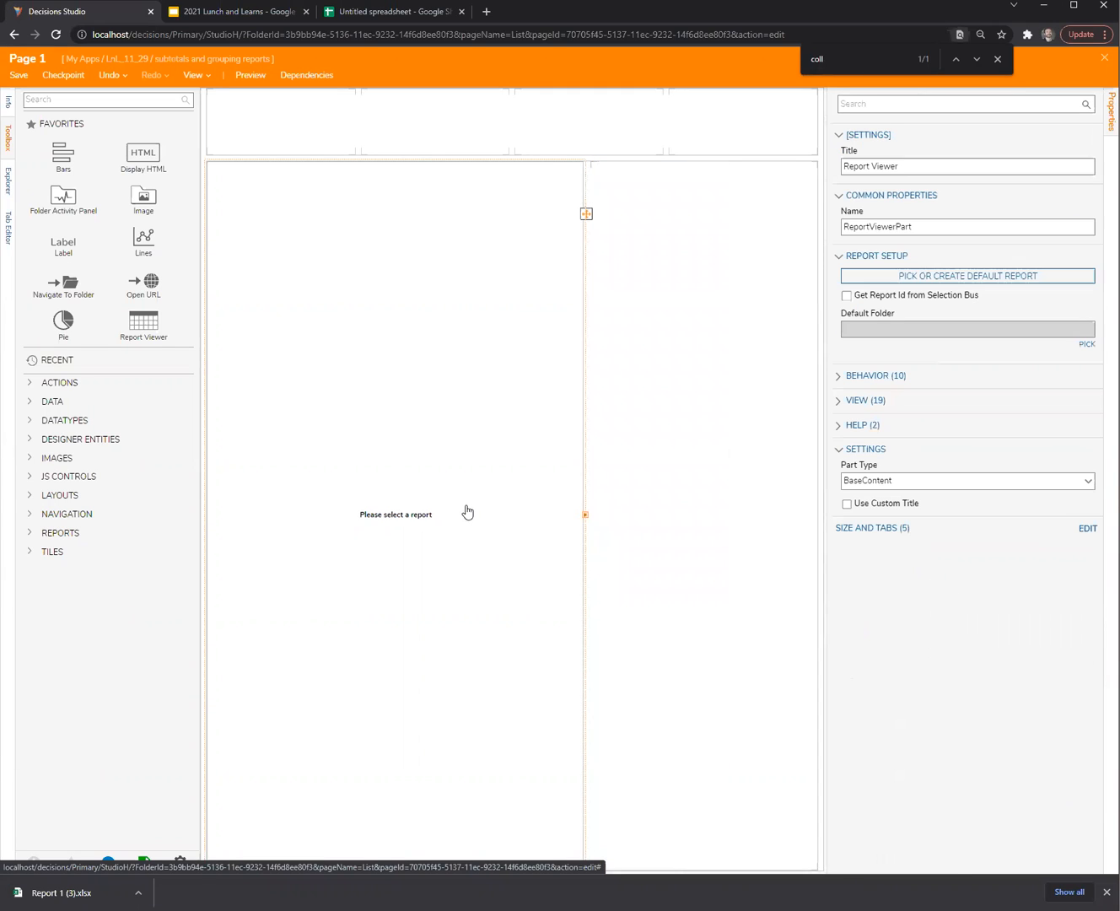
{"action": "left_click", "coordinate": [1086, 343]}
{"action": "left_click", "coordinate": [647, 298]}
{"action": "left_click", "coordinate": [1053, 280]}
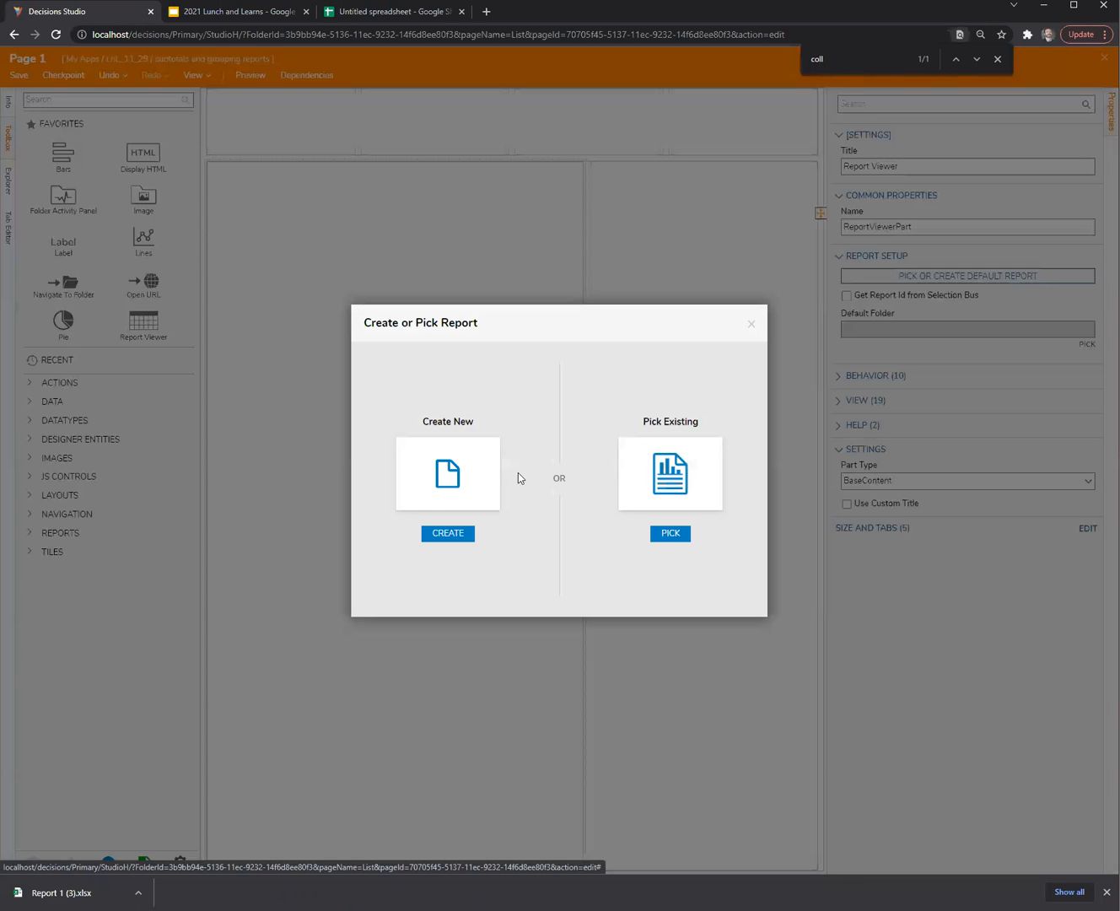
{"action": "left_click", "coordinate": [660, 449]}
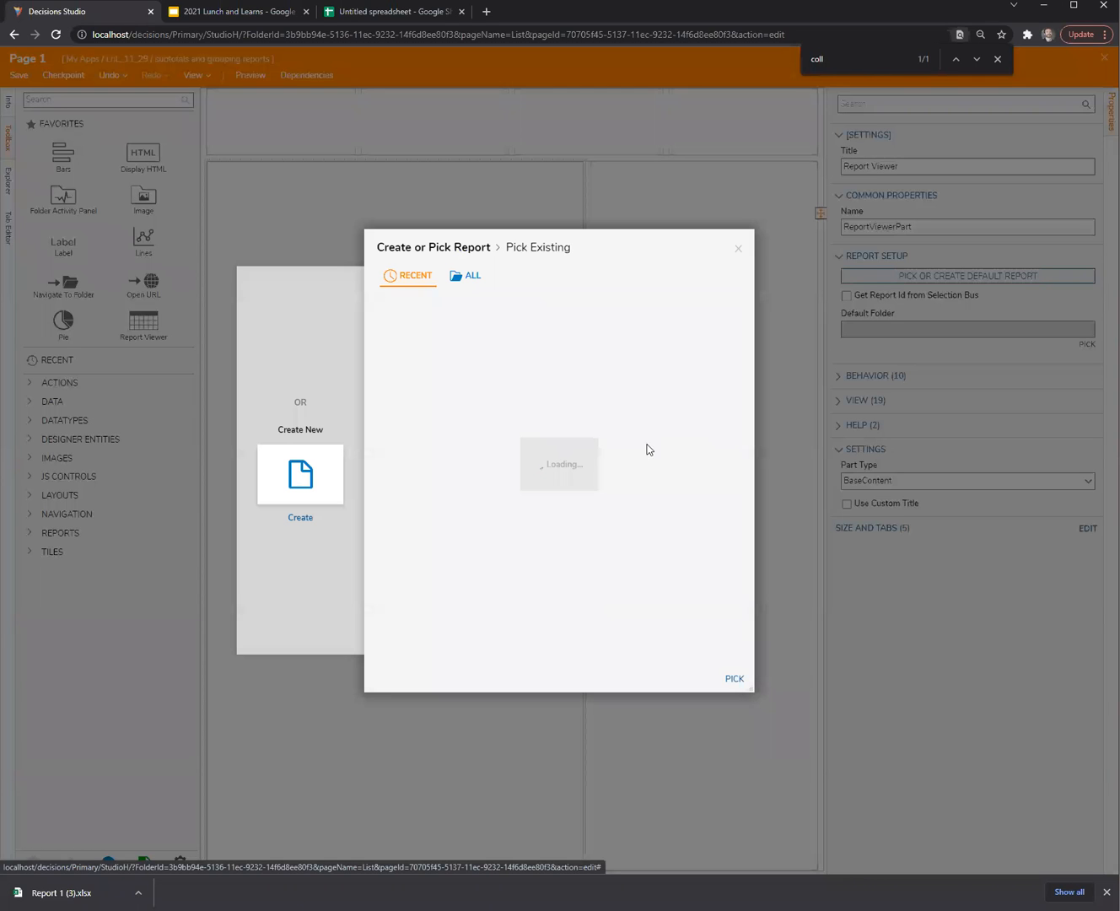
{"action": "left_click", "coordinate": [465, 281]}
{"action": "left_click", "coordinate": [434, 385]}
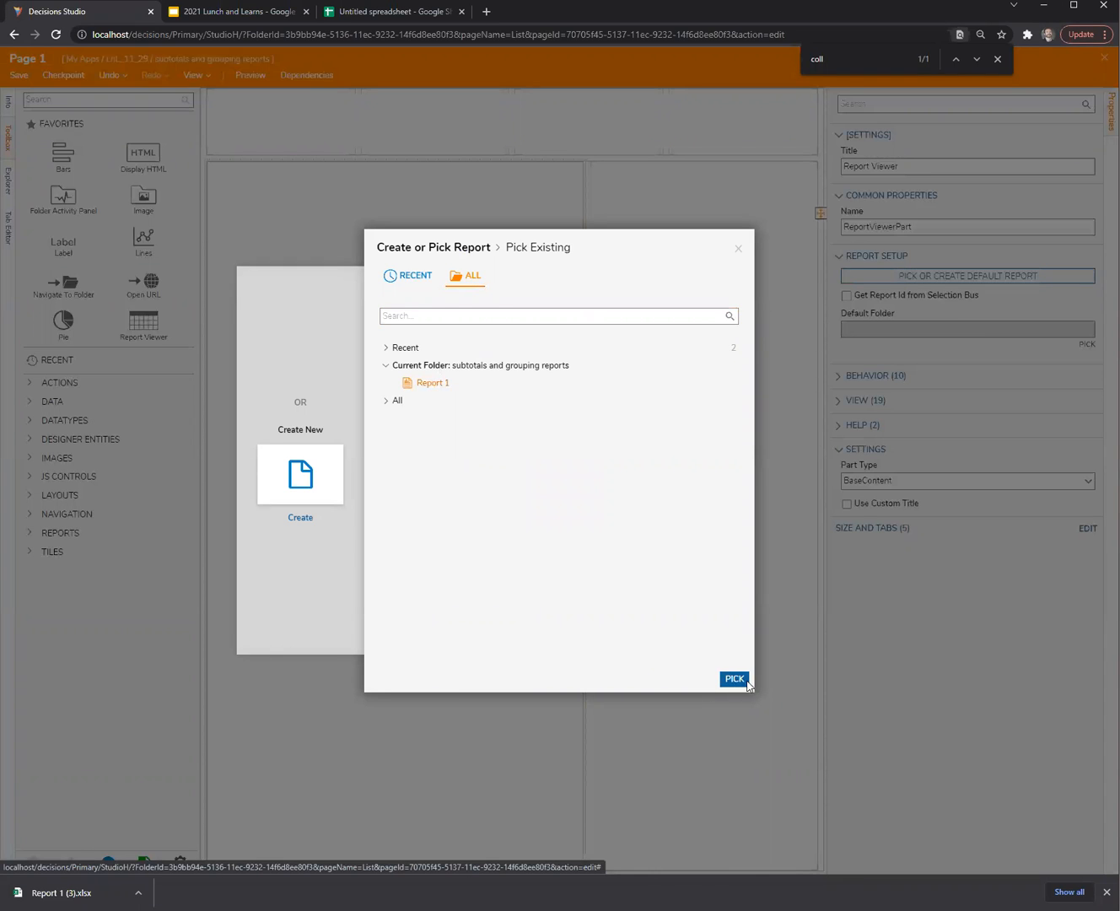
{"action": "left_click", "coordinate": [734, 677]}
{"action": "left_click", "coordinate": [19, 74]}
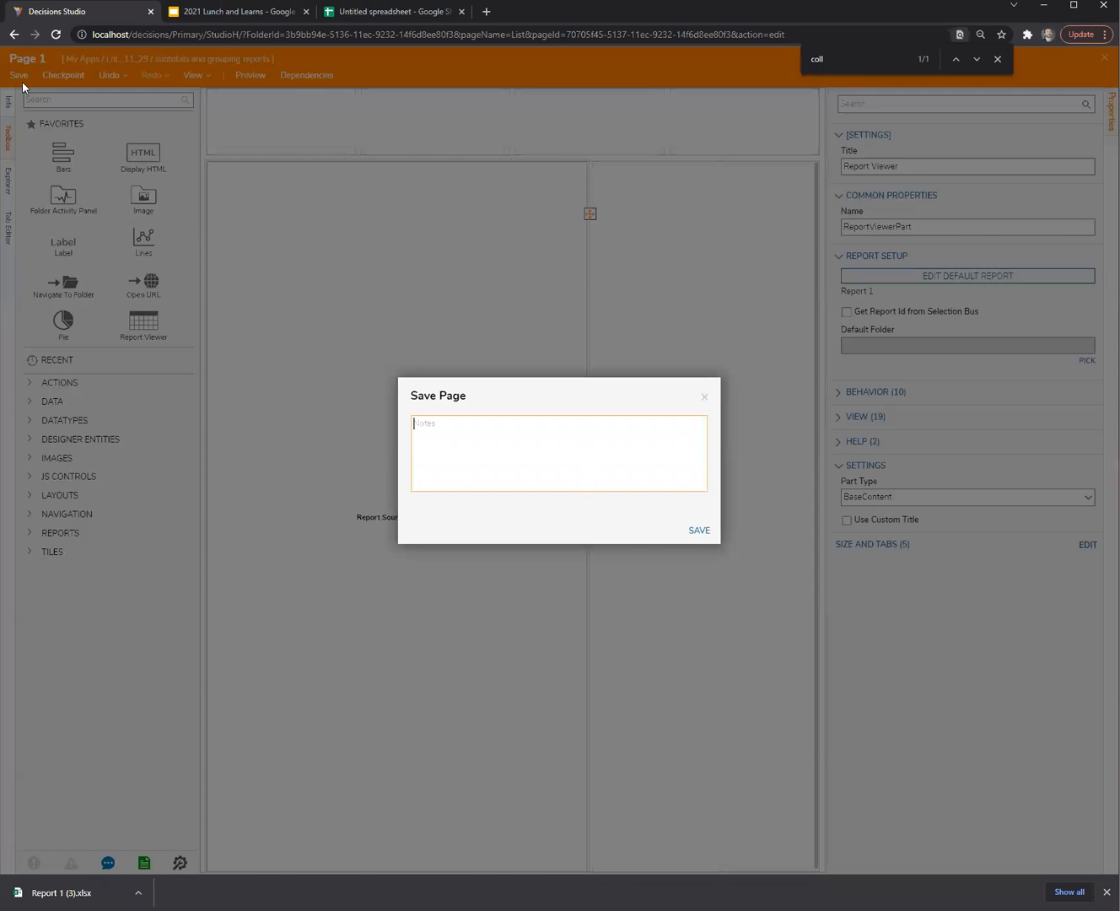
{"action": "left_click", "coordinate": [704, 533]}
Step: Preview the page, reposition the preview window, and expand and collapse the 11/29/2021 group to check its rows
{"action": "left_click", "coordinate": [246, 78]}
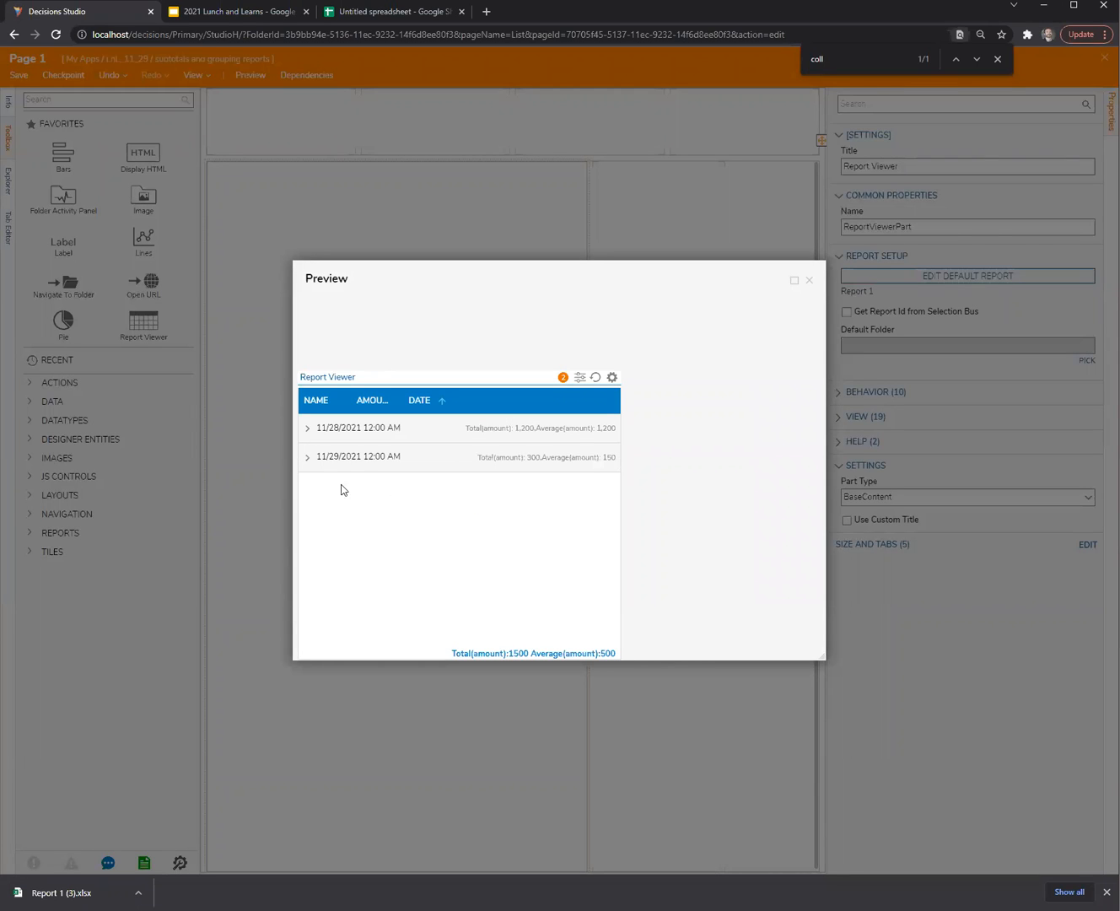
{"action": "left_click", "coordinate": [307, 461]}
{"action": "left_click", "coordinate": [307, 462]}
{"action": "left_click_drag", "start_coordinate": [706, 274], "coordinate": [648, 209]}
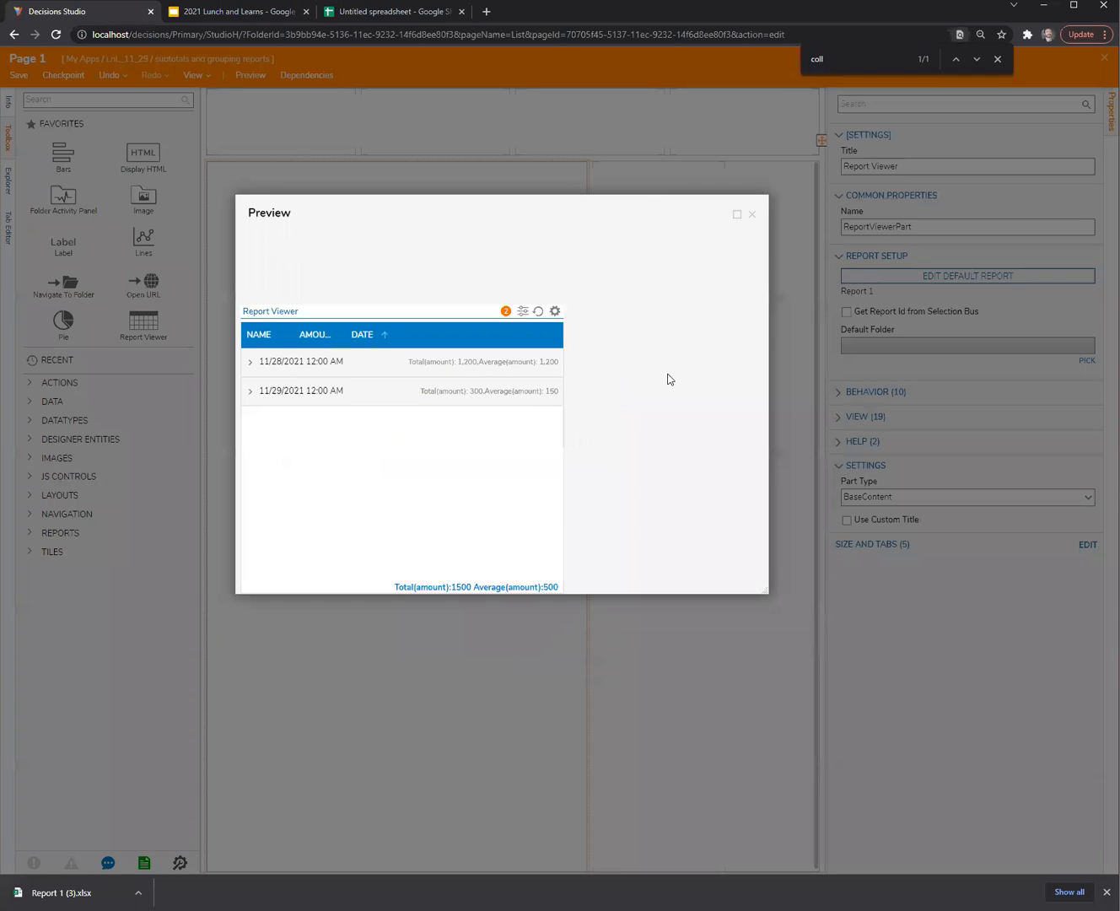
{"action": "left_click_drag", "start_coordinate": [544, 213], "coordinate": [523, 183]}
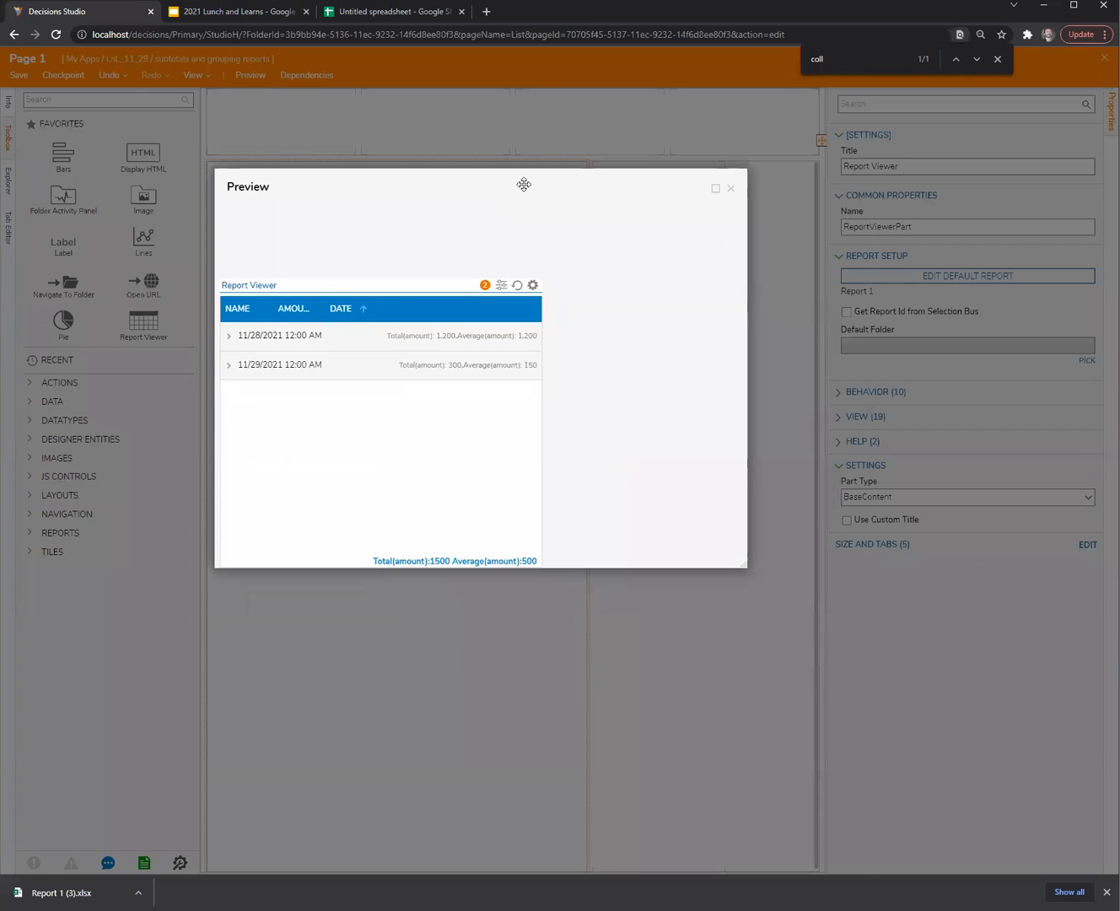
{"action": "left_click", "coordinate": [228, 365]}
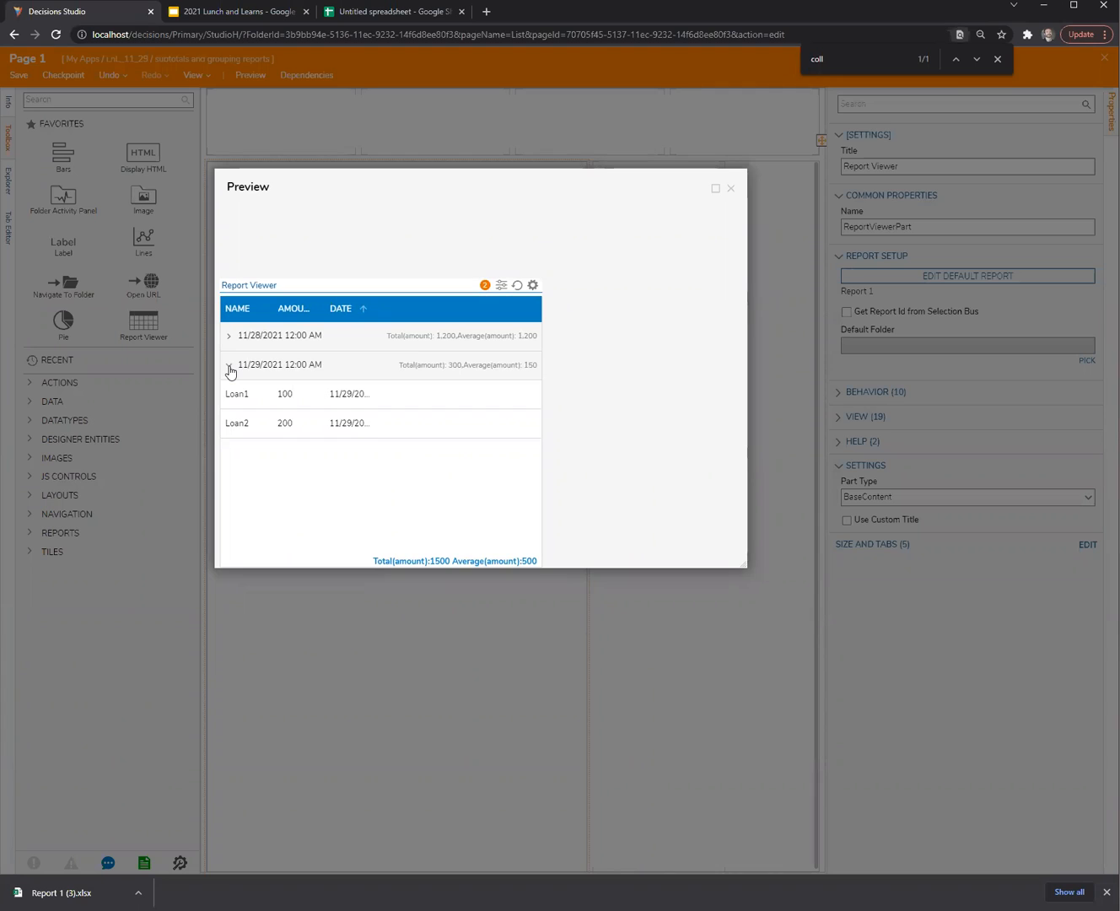
{"action": "left_click", "coordinate": [228, 366]}
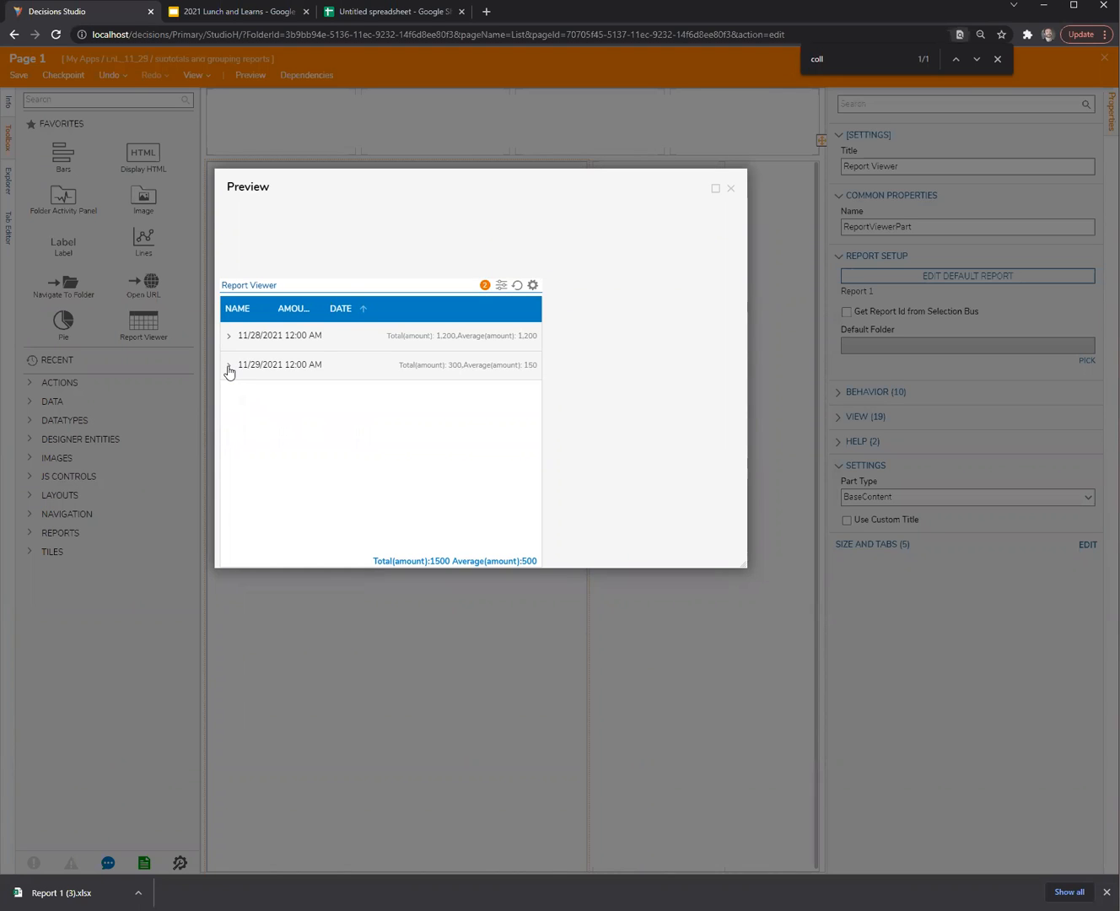
Step: Export the previewed report with the Download distribution type and download the exported file
{"action": "left_click", "coordinate": [532, 285]}
{"action": "left_click", "coordinate": [457, 352]}
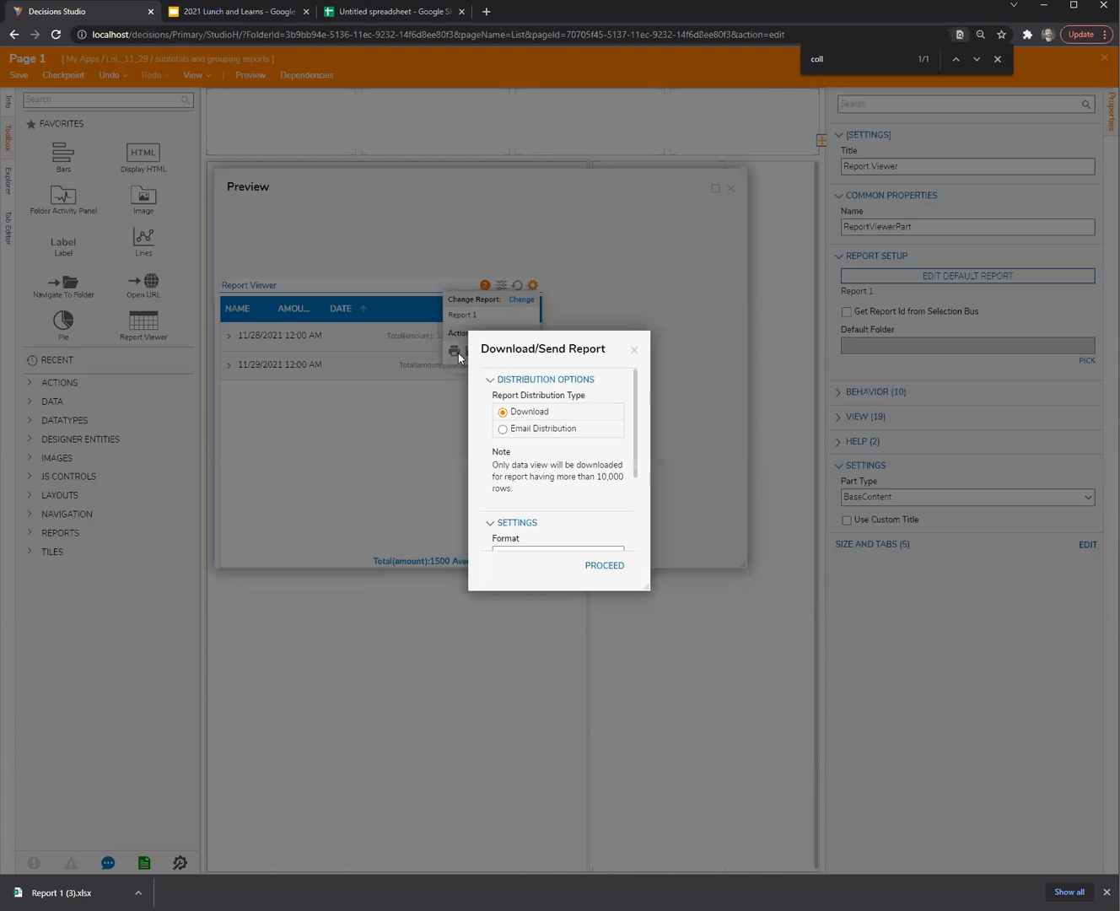
{"action": "left_click", "coordinate": [619, 573]}
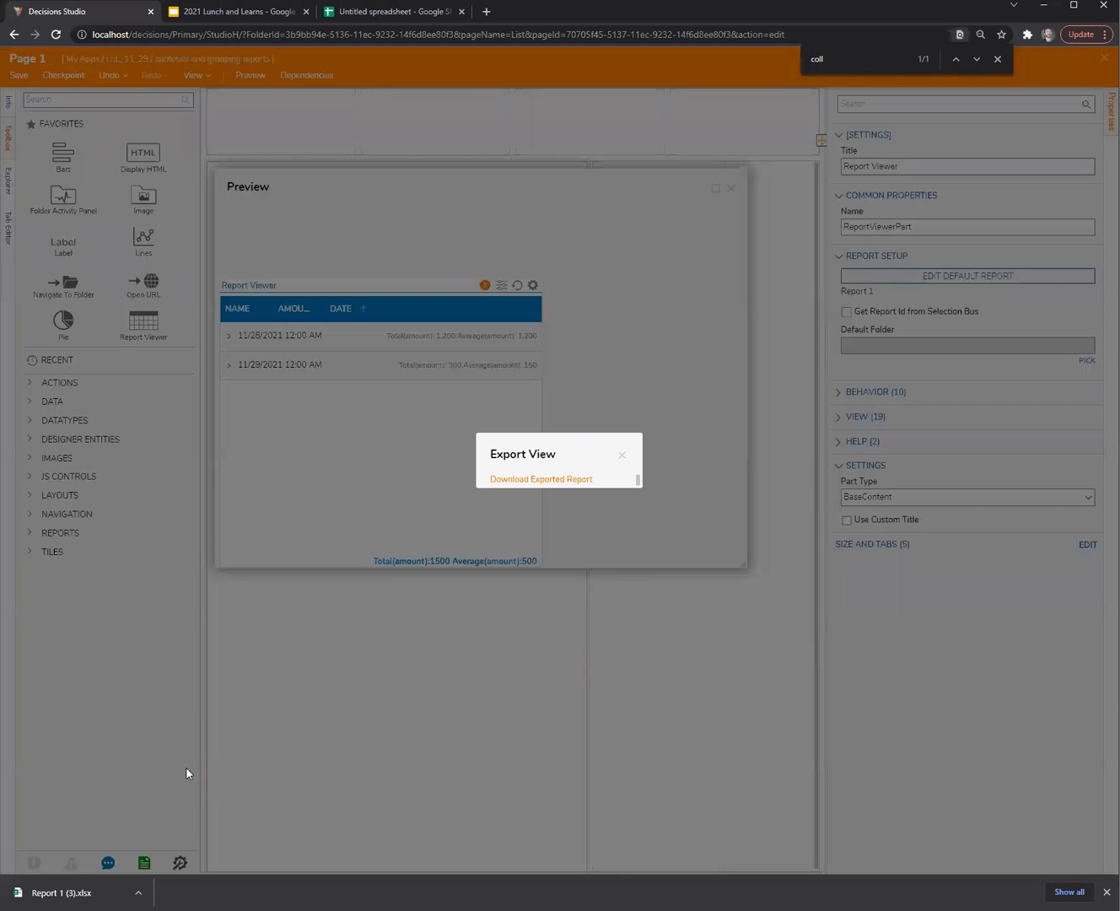
{"action": "left_click", "coordinate": [507, 479]}
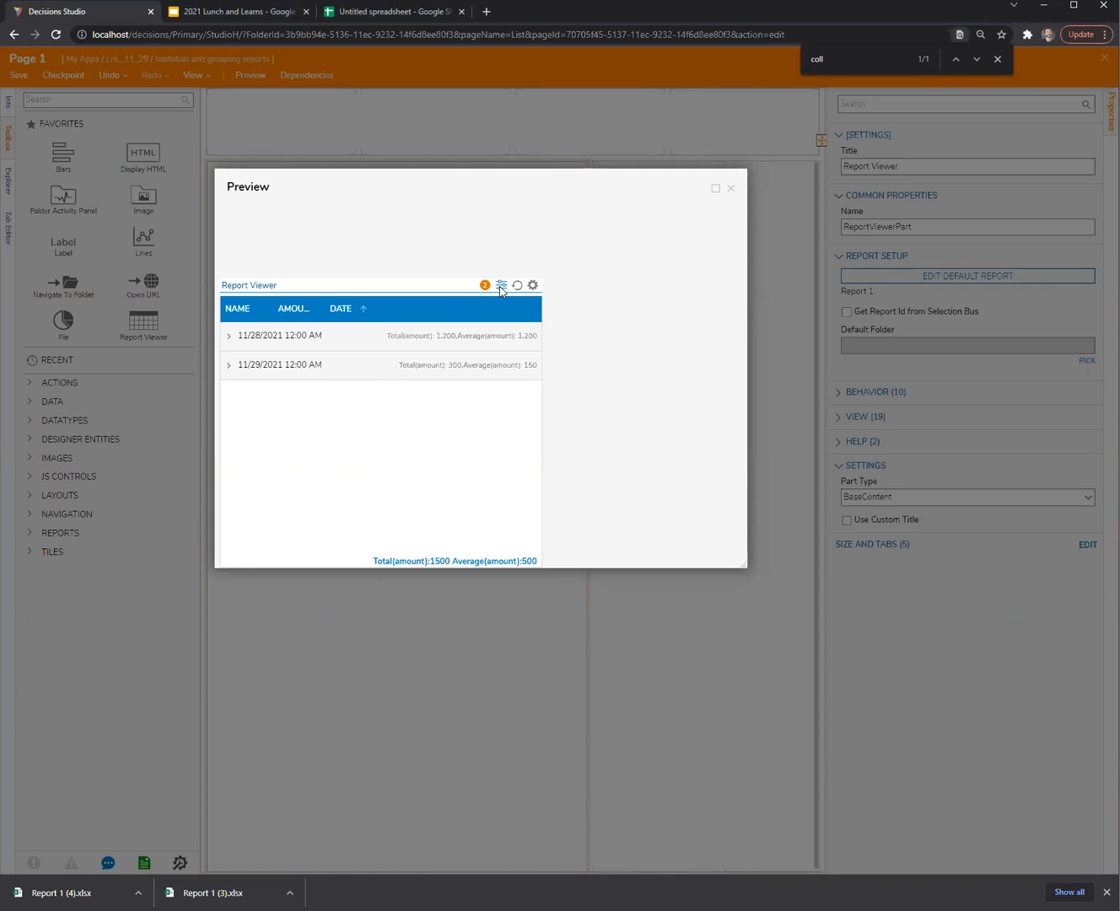
Step: Filter the previewed report by searching all columns for "loan3" and apply the filter
{"action": "left_click", "coordinate": [501, 288]}
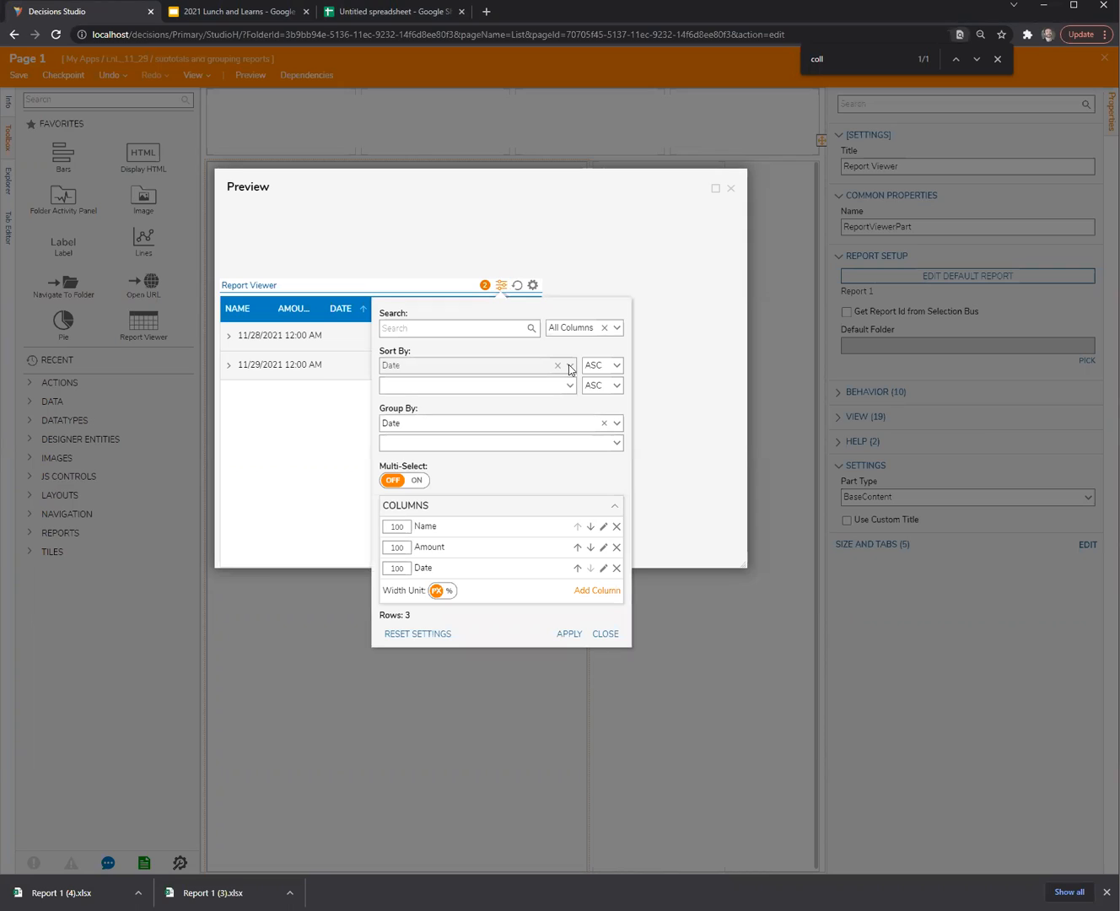
{"action": "left_click", "coordinate": [481, 328]}
{"action": "type", "text": "loan3"}
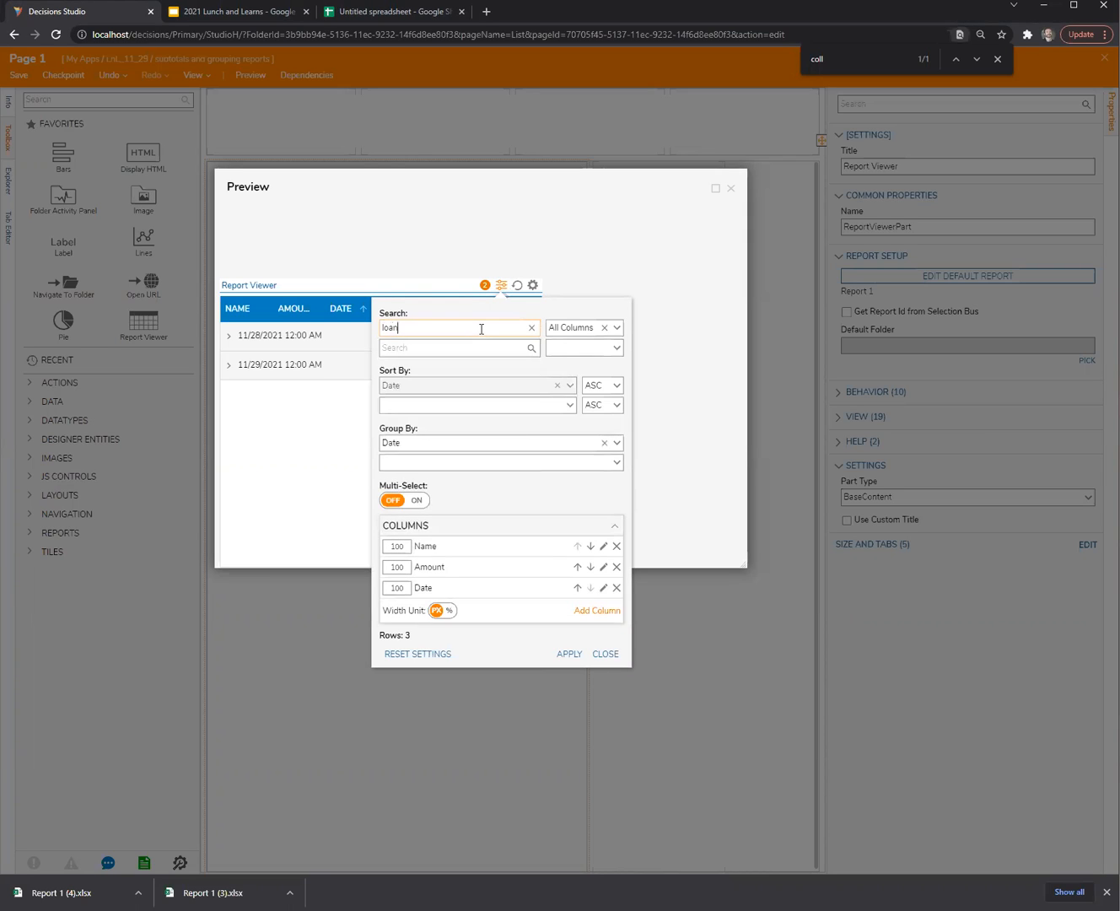
{"action": "left_click", "coordinate": [574, 657]}
Step: Export the filtered report as a download and fetch the exported file
{"action": "left_click", "coordinate": [533, 285]}
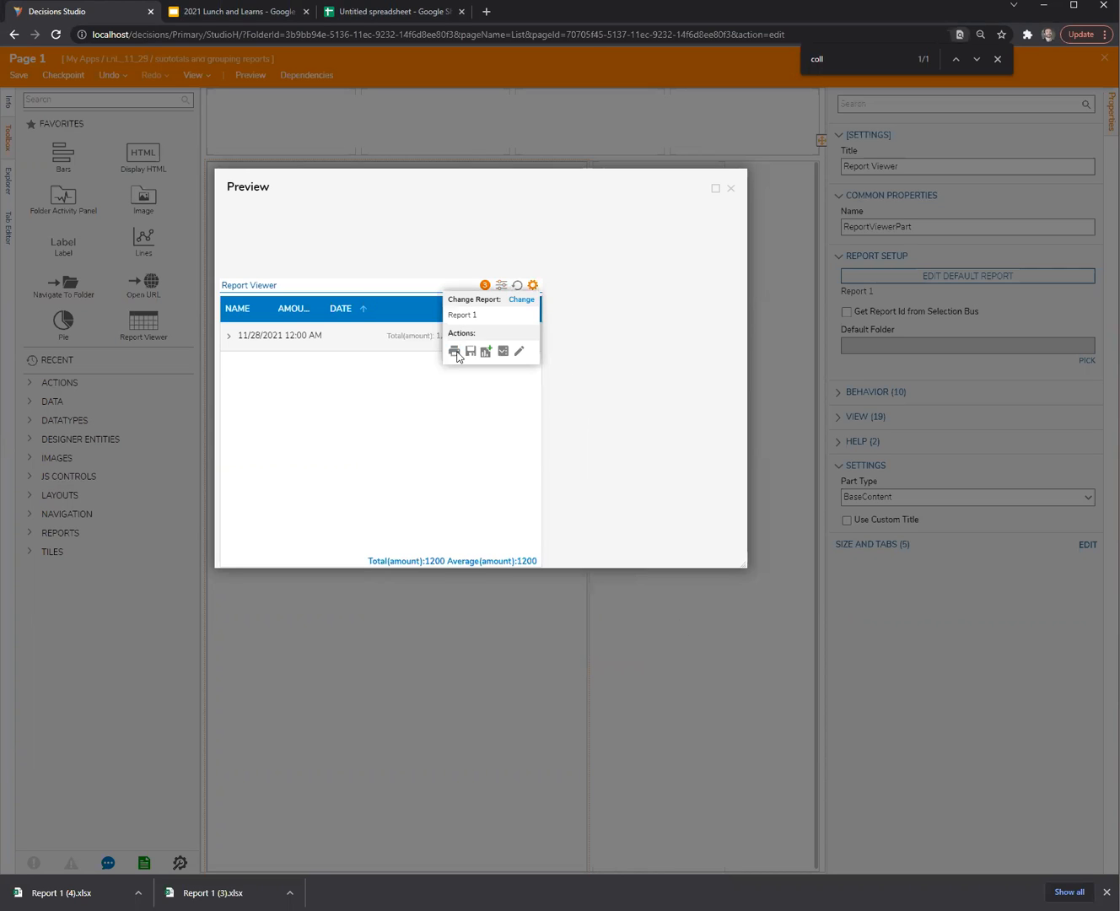
{"action": "left_click", "coordinate": [454, 352]}
{"action": "left_click", "coordinate": [605, 574]}
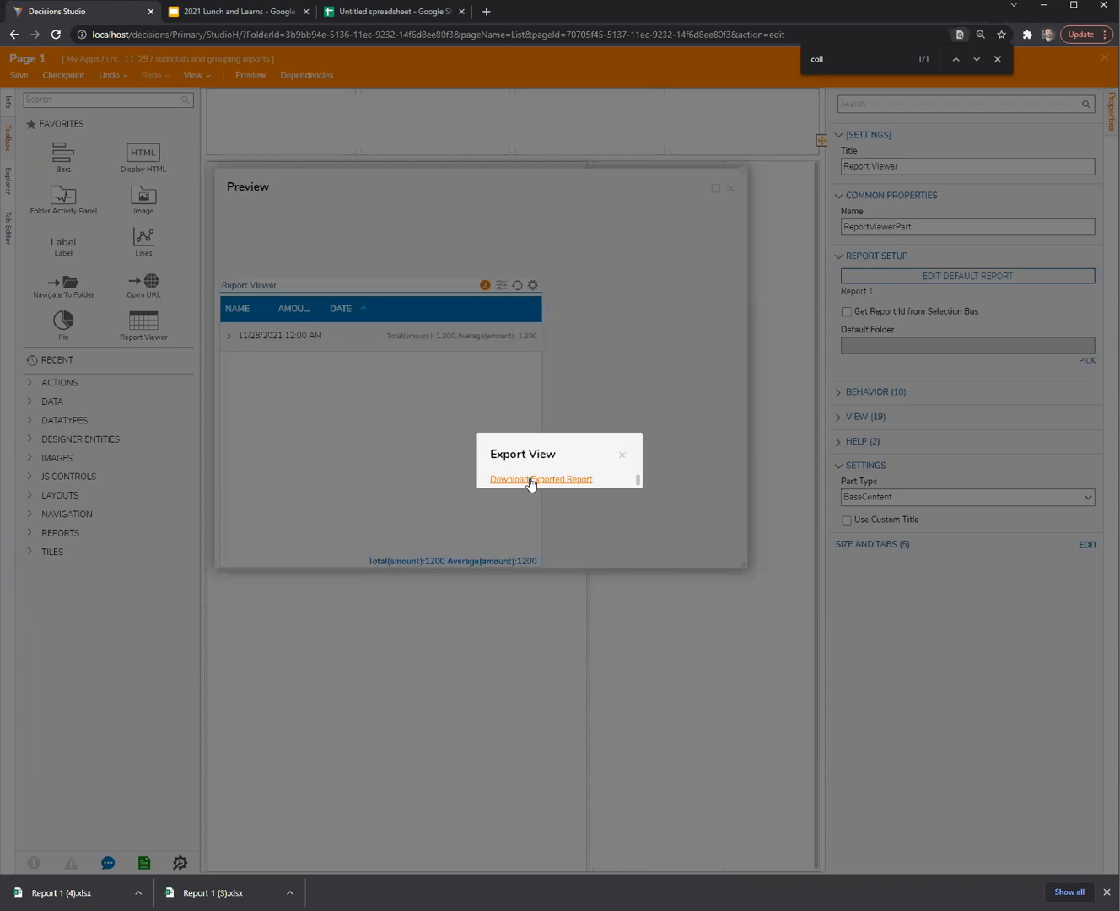
{"action": "left_click", "coordinate": [541, 479]}
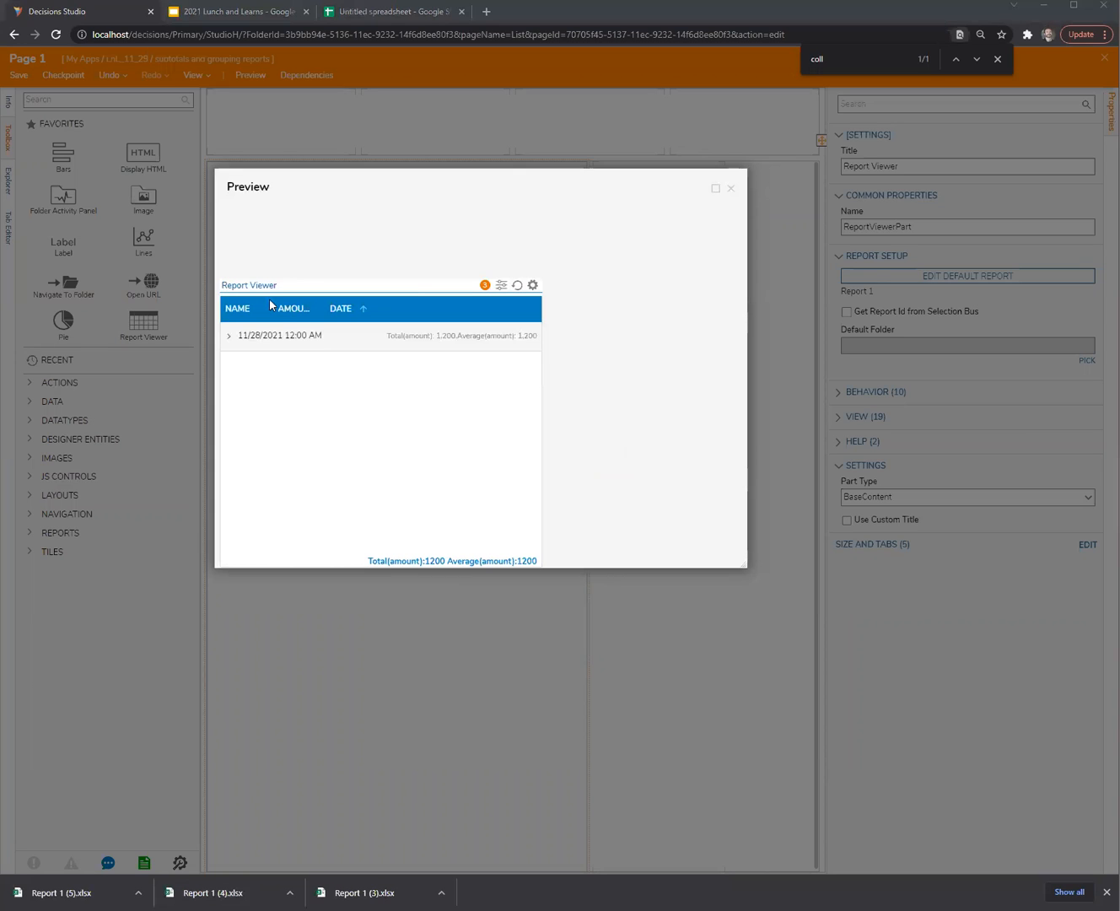
Step: Clear the "loan3" search from the previewed report's filter settings and apply the change
{"action": "left_click", "coordinate": [501, 286]}
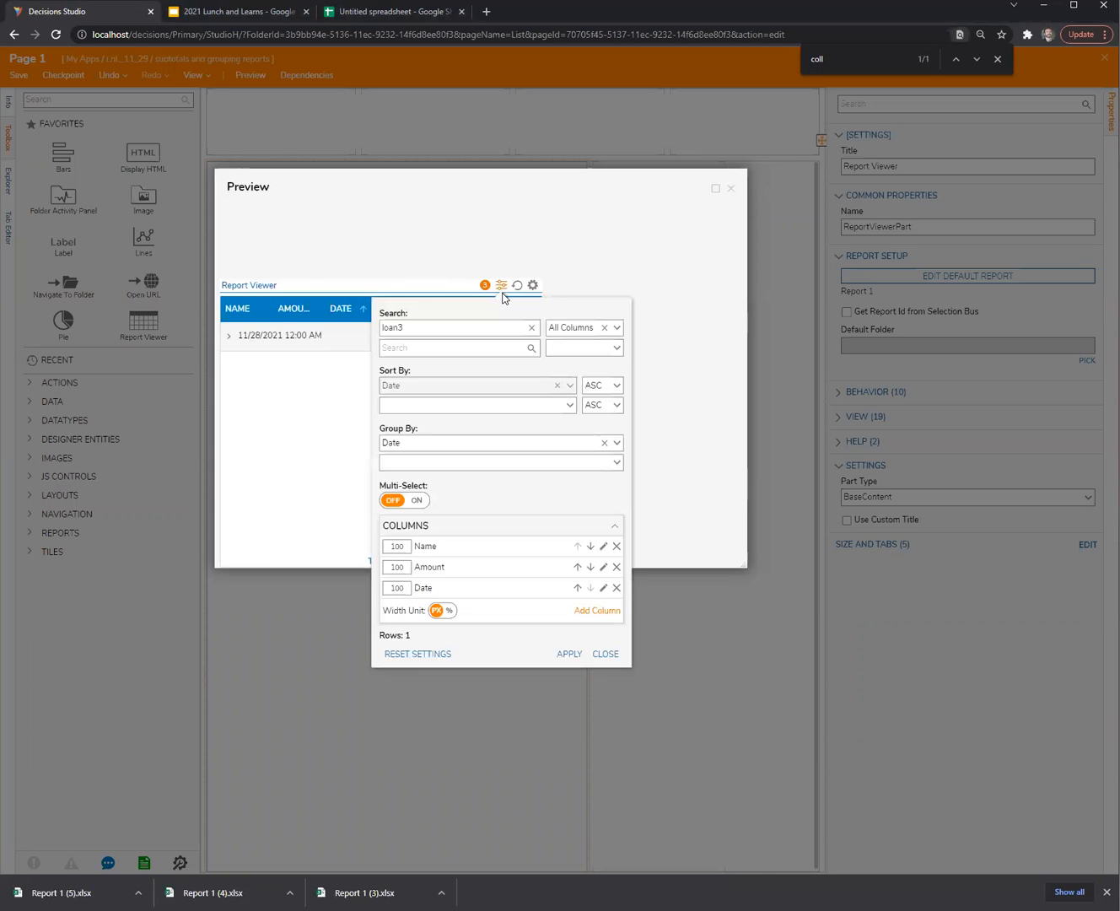
{"action": "left_click", "coordinate": [531, 328]}
{"action": "left_click", "coordinate": [570, 634]}
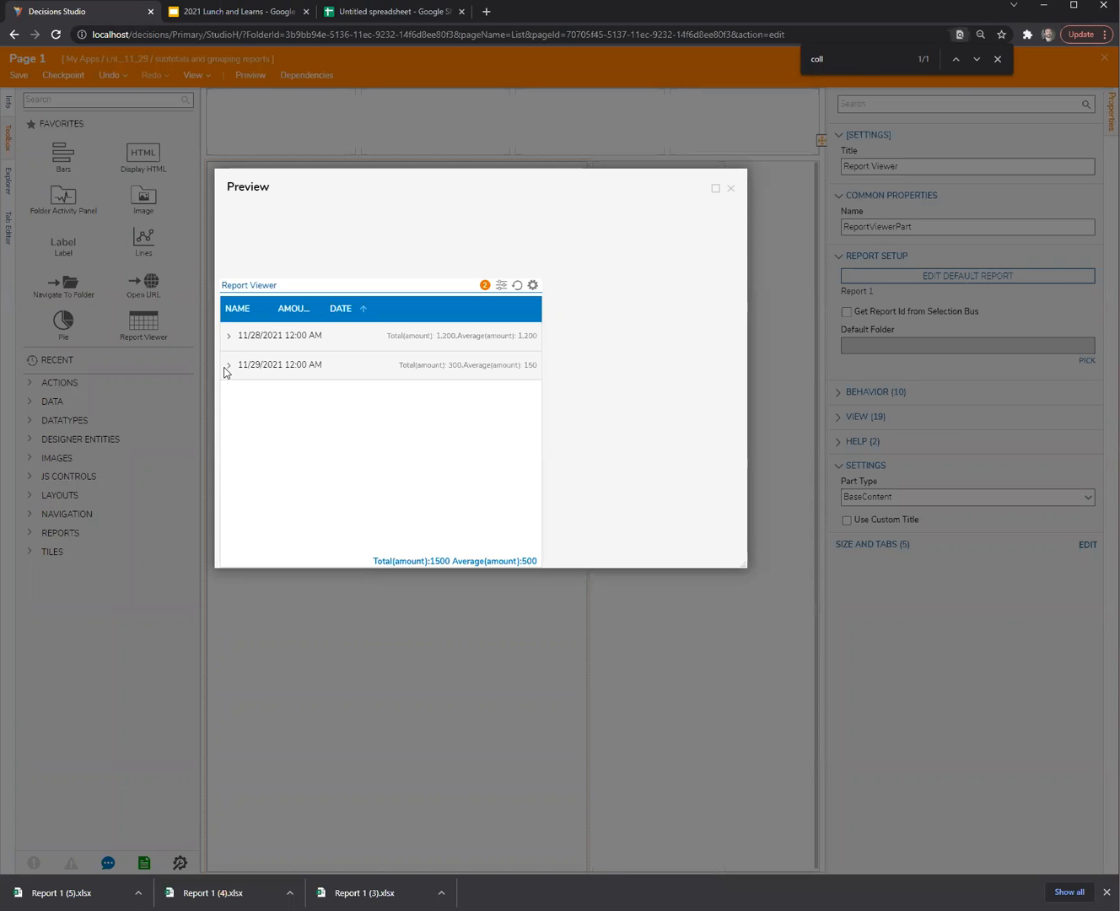
Step: Close the report preview and leave the Page 1 designer
{"action": "mouse_move", "coordinate": [501, 194]}
{"action": "left_mouse_down"}
{"action": "mouse_move", "coordinate": [525, 196]}
{"action": "mouse_move", "coordinate": [509, 192]}
{"action": "left_mouse_up"}
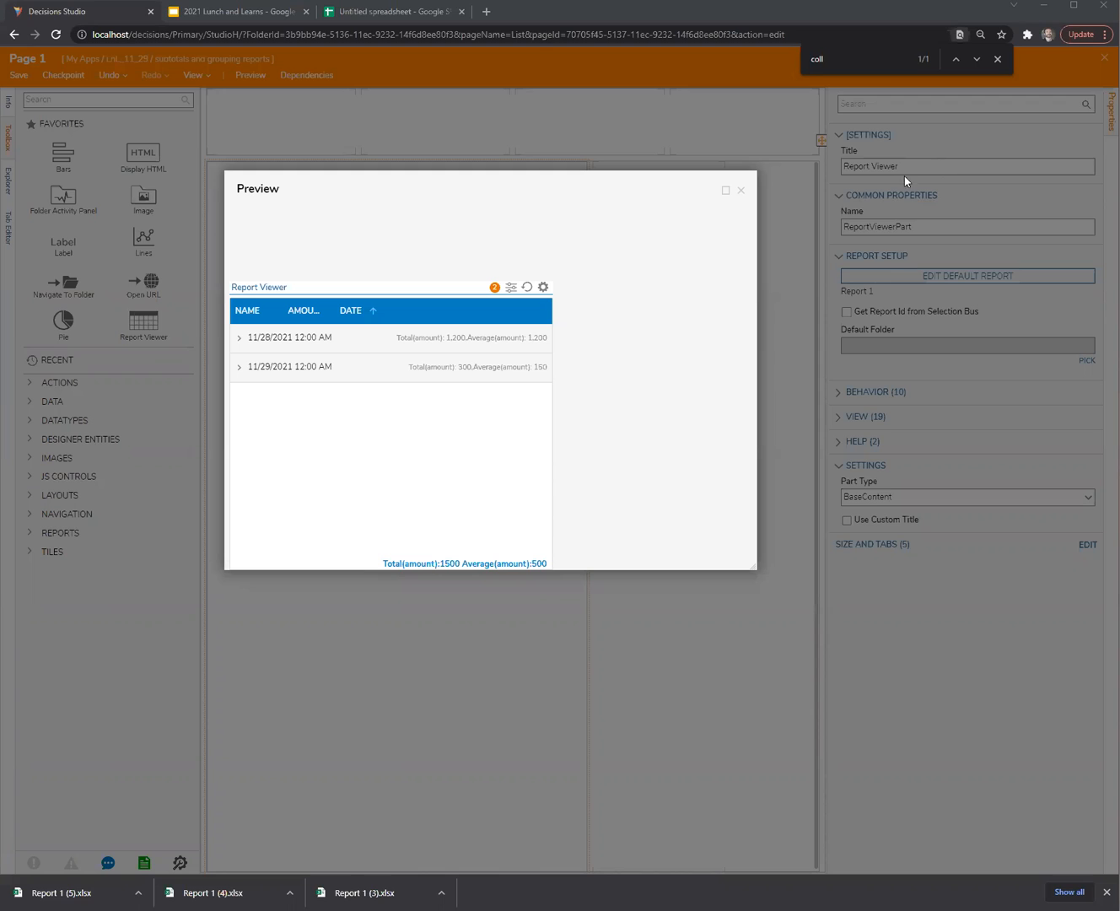
{"action": "left_click", "coordinate": [739, 191]}
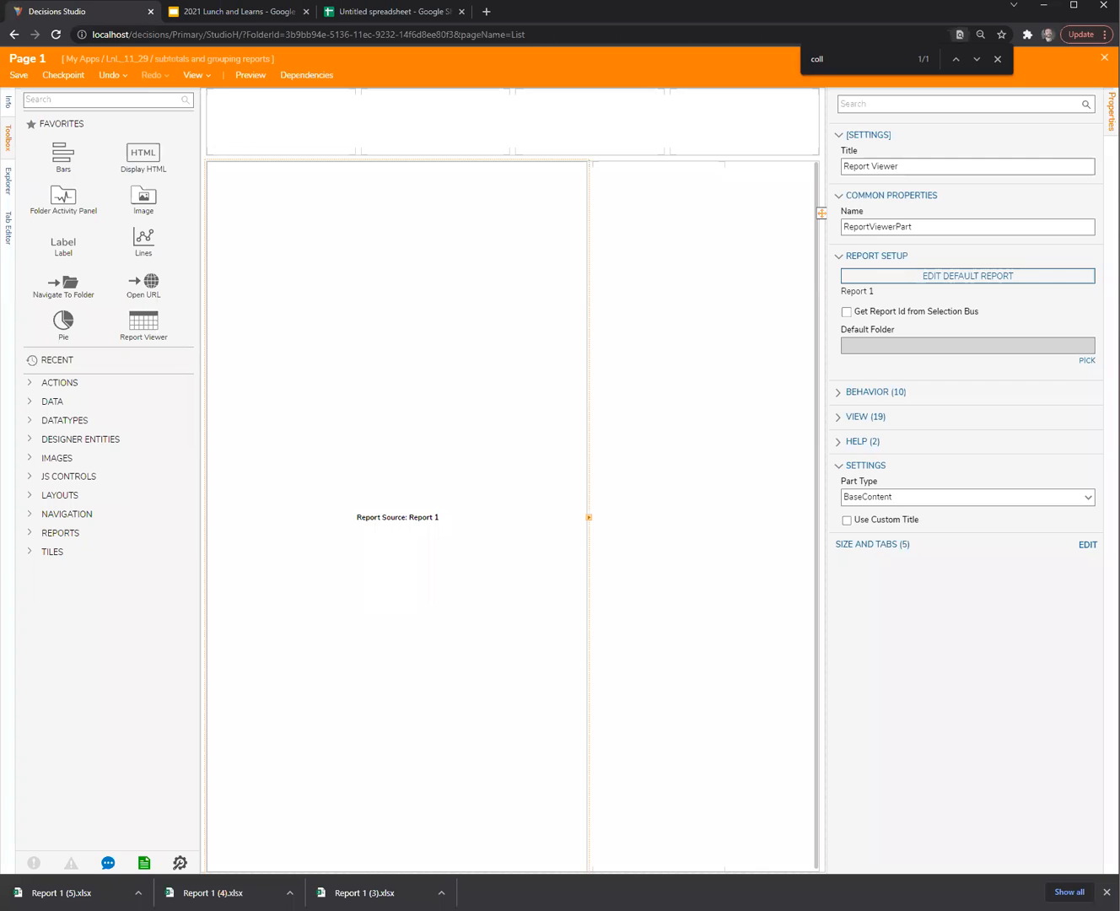
{"action": "left_click", "coordinate": [1104, 59]}
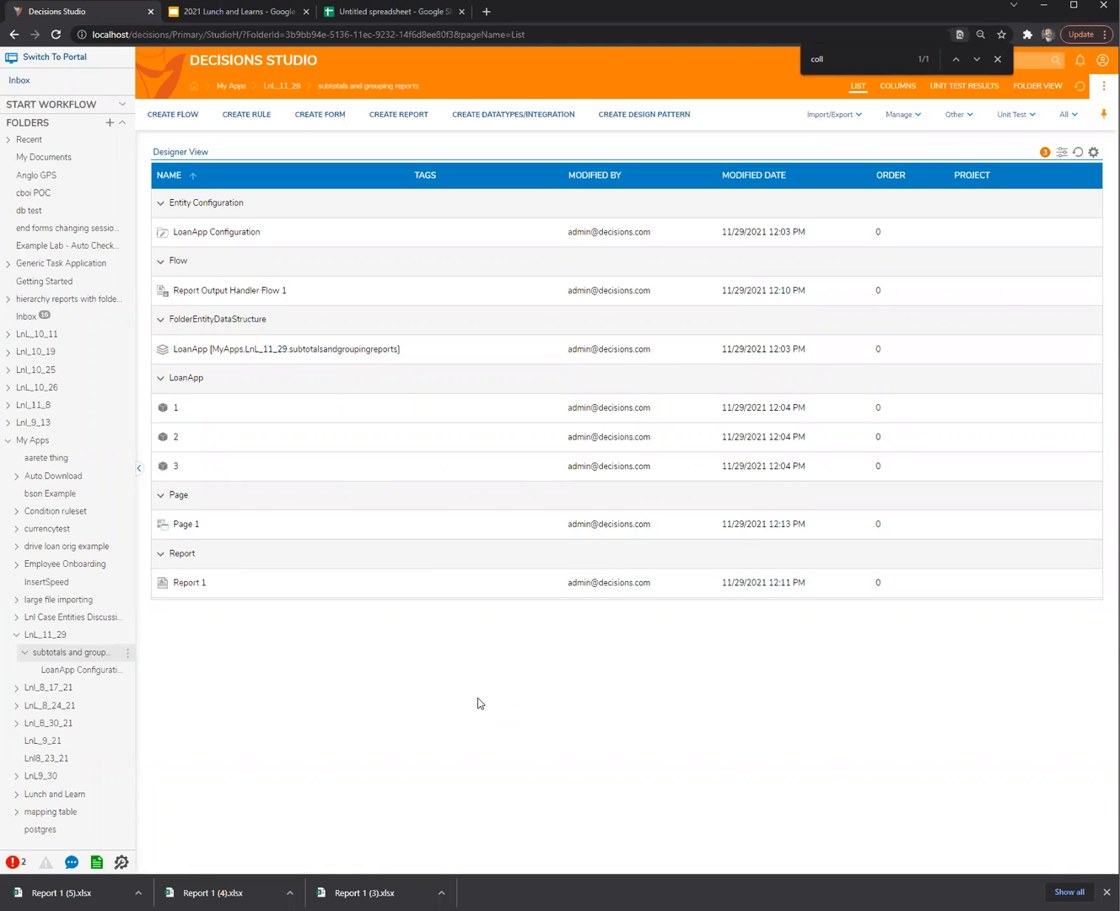
Step: Create a designer project named "lots of columns in a csv" inside the LnL_11_29 folder
{"action": "right_click", "coordinate": [64, 640]}
{"action": "left_click", "coordinate": [160, 610]}
{"action": "left_click", "coordinate": [654, 473]}
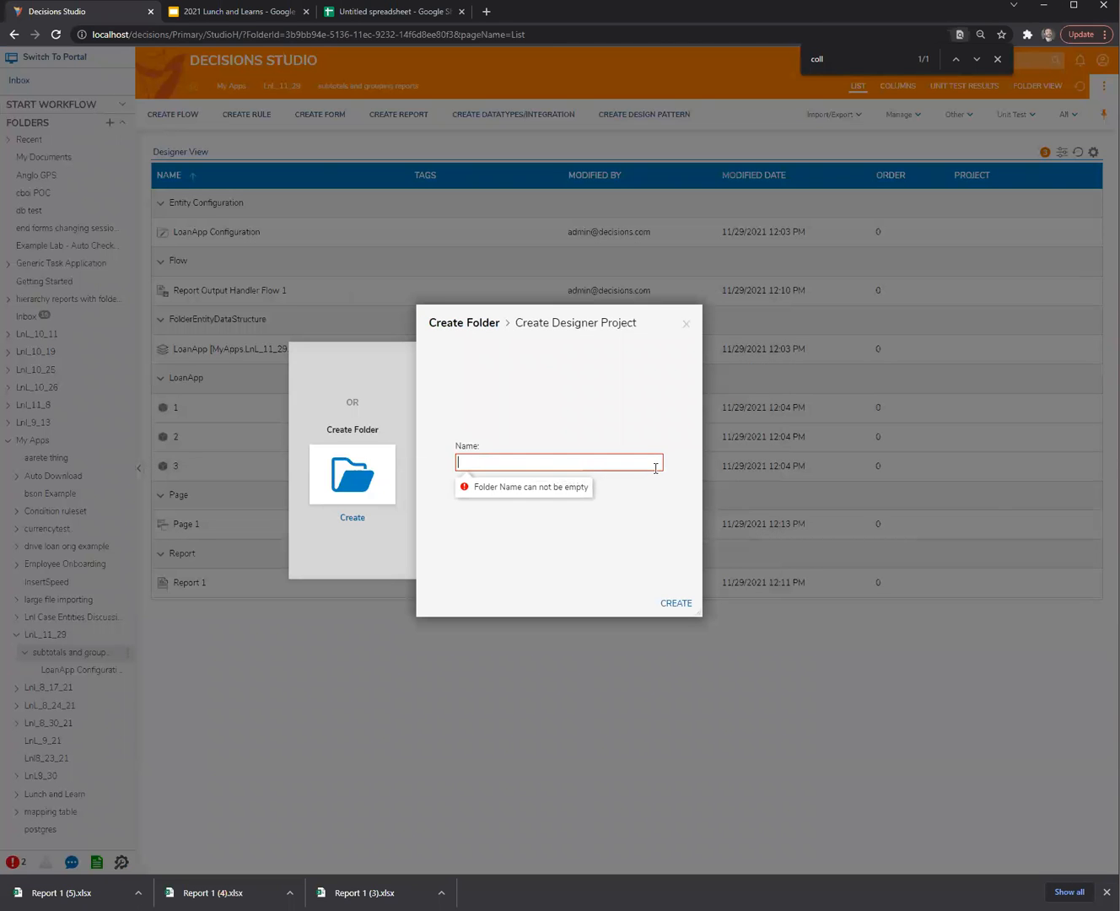
{"action": "type", "text": "lots "}
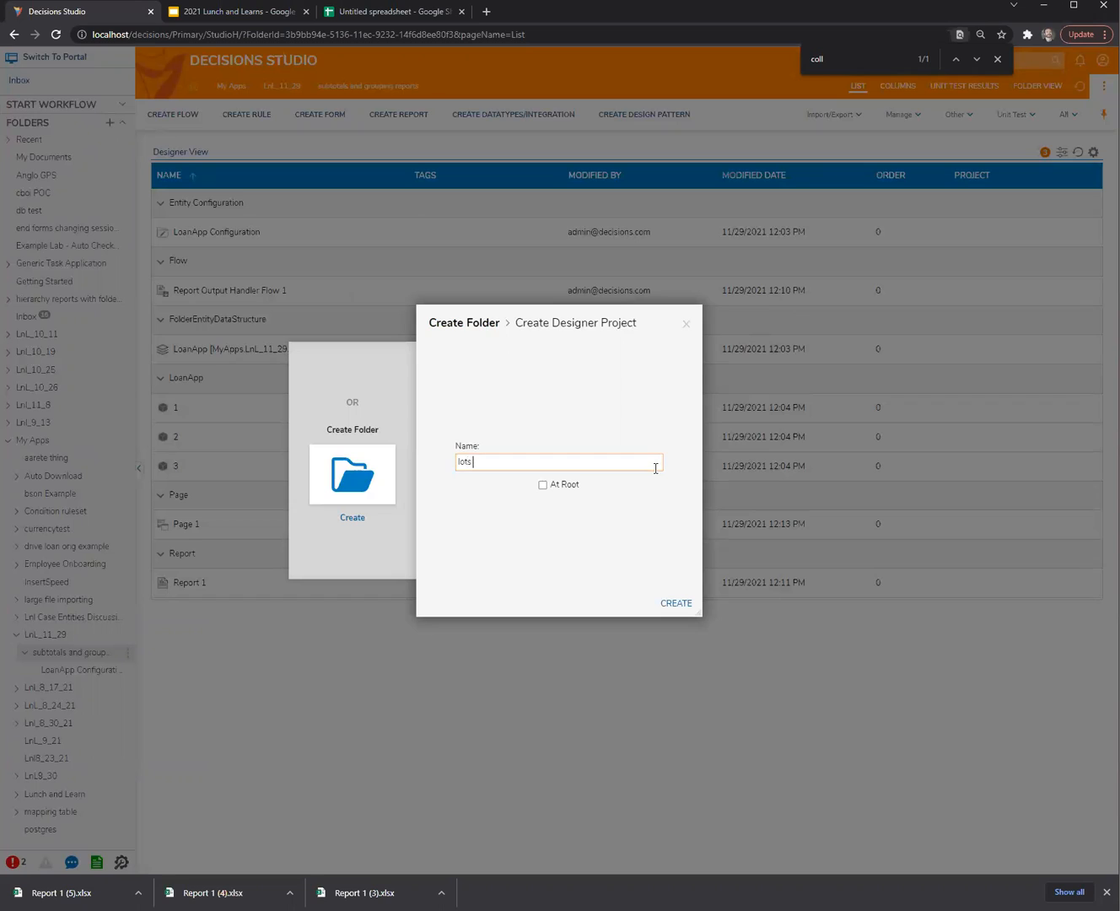
{"action": "type", "text": "of columns in a csv"}
{"action": "left_click", "coordinate": [680, 604]}
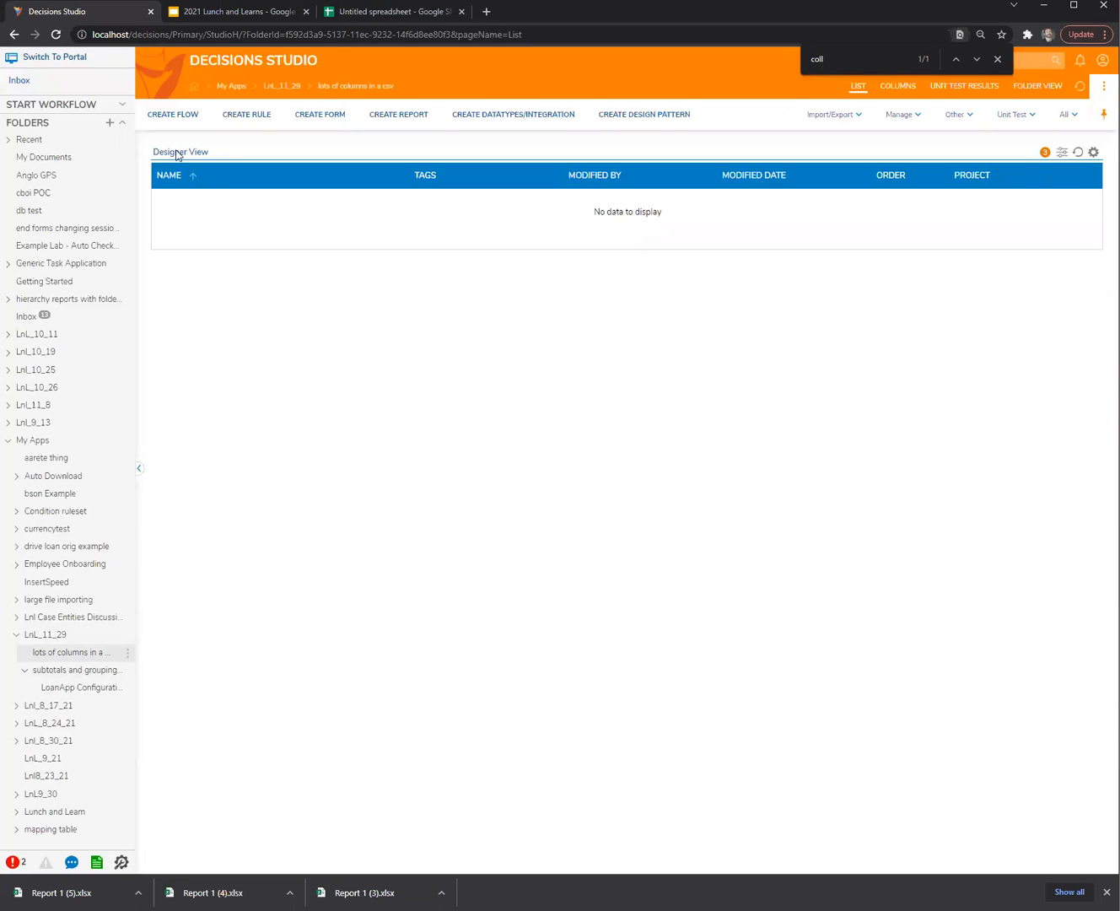
Step: Create a new flow named Flow 1 in the "lots of columns in a csv" folder
{"action": "left_click", "coordinate": [175, 120]}
{"action": "left_click", "coordinate": [665, 481]}
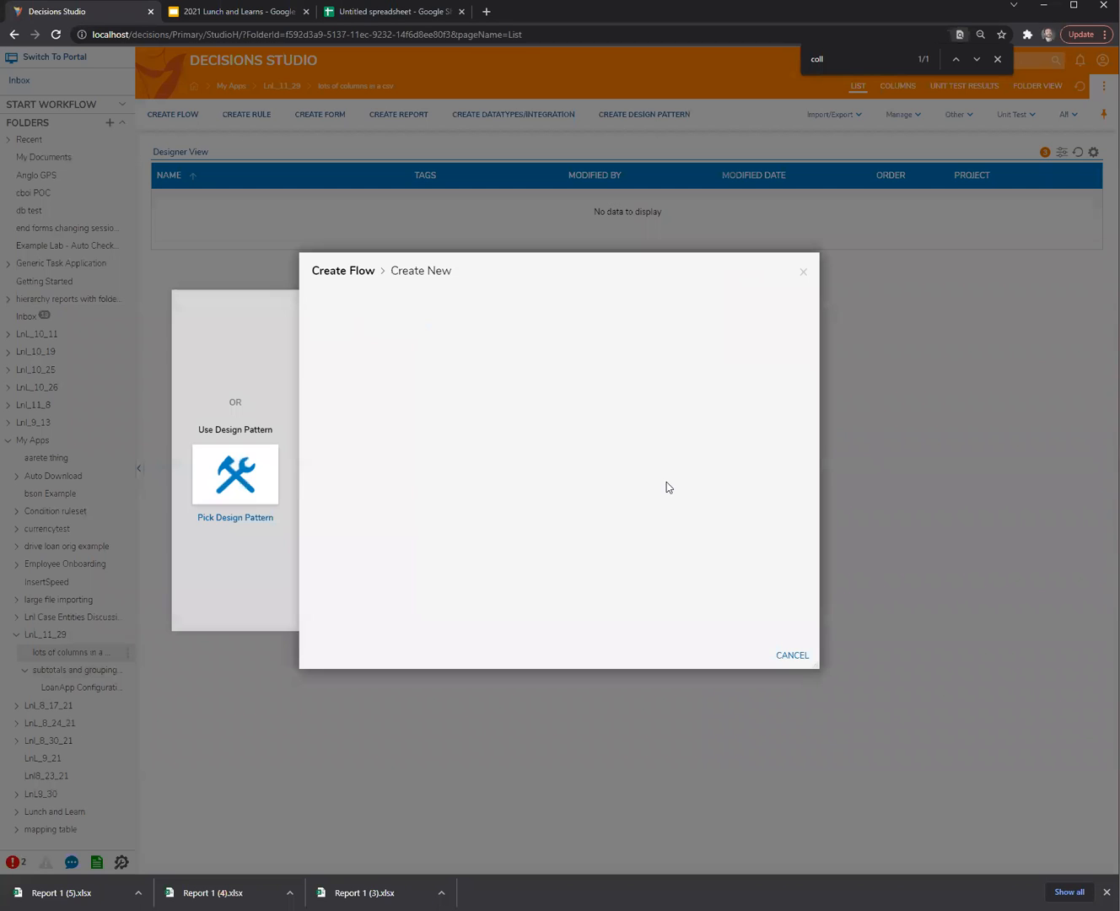
{"action": "left_click", "coordinate": [505, 430]}
{"action": "left_click", "coordinate": [697, 515]}
Step: Add an Import Excel or CSV step next to the flow's start, widen the properties area and dismiss the browser's page search
{"action": "left_click", "coordinate": [142, 102]}
{"action": "type", "text": "import"}
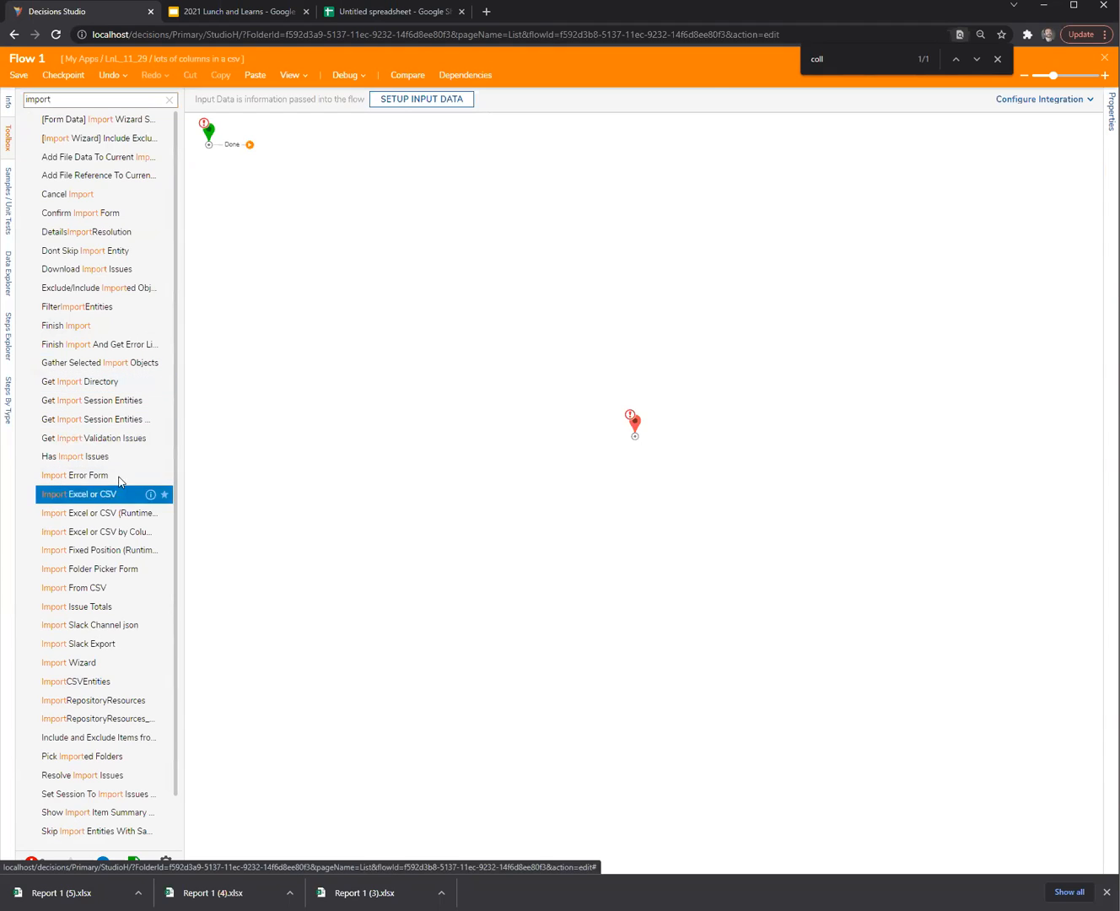
{"action": "left_click_drag", "start_coordinate": [108, 494], "coordinate": [282, 269]}
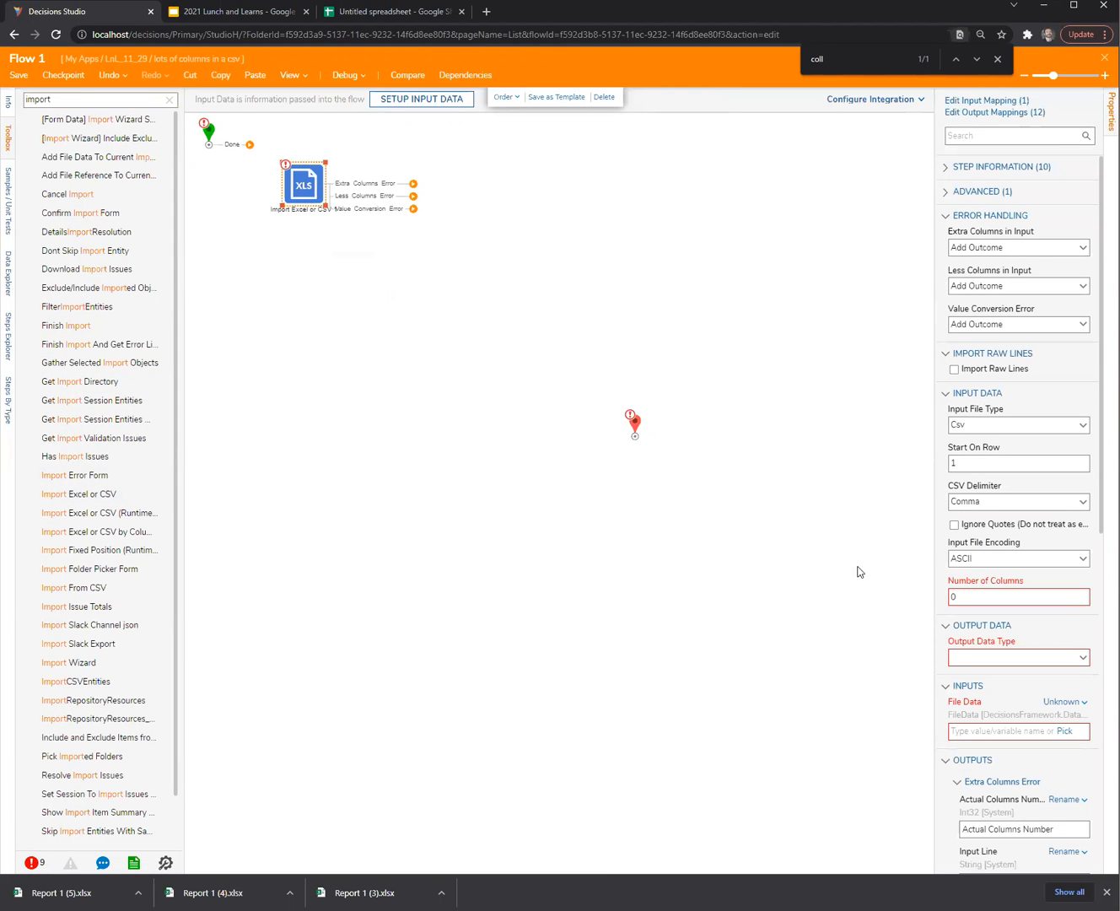
{"action": "left_click_drag", "start_coordinate": [932, 664], "coordinate": [887, 655]}
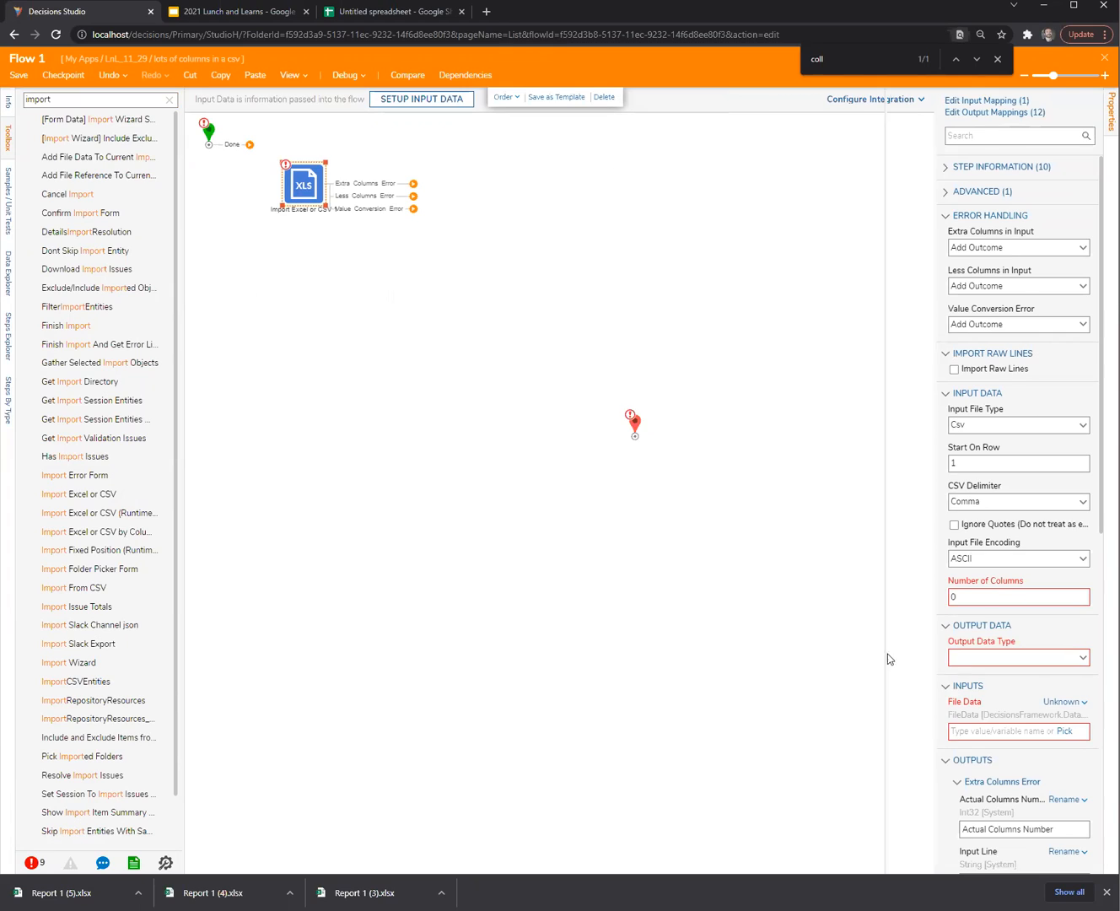
{"action": "left_click", "coordinate": [997, 58]}
{"action": "scroll", "coordinate": [376, 363], "scroll_direction": "up", "scroll_amount": 1}
{"action": "left_click_drag", "start_coordinate": [305, 294], "coordinate": [302, 248]}
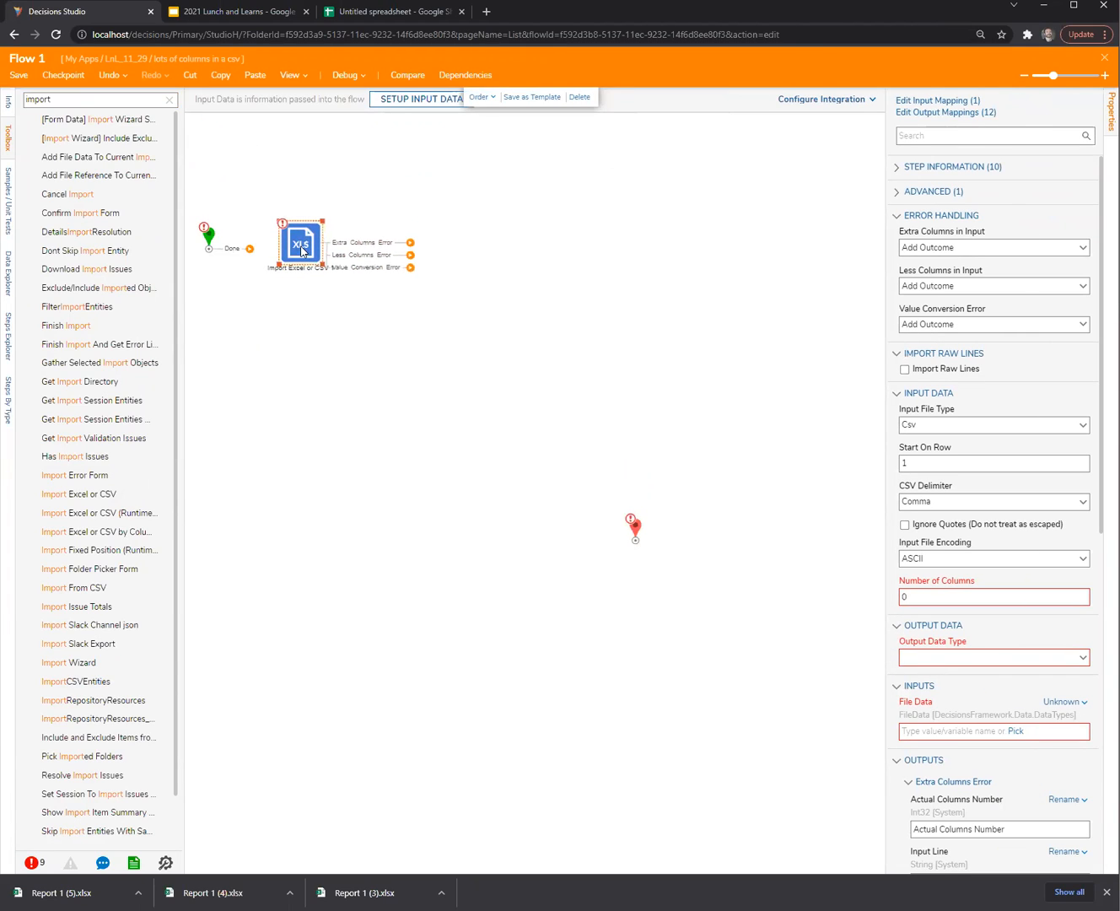
Step: Set the import step's output data type to LoanApp and its number of columns to 248
{"action": "left_click", "coordinate": [989, 657]}
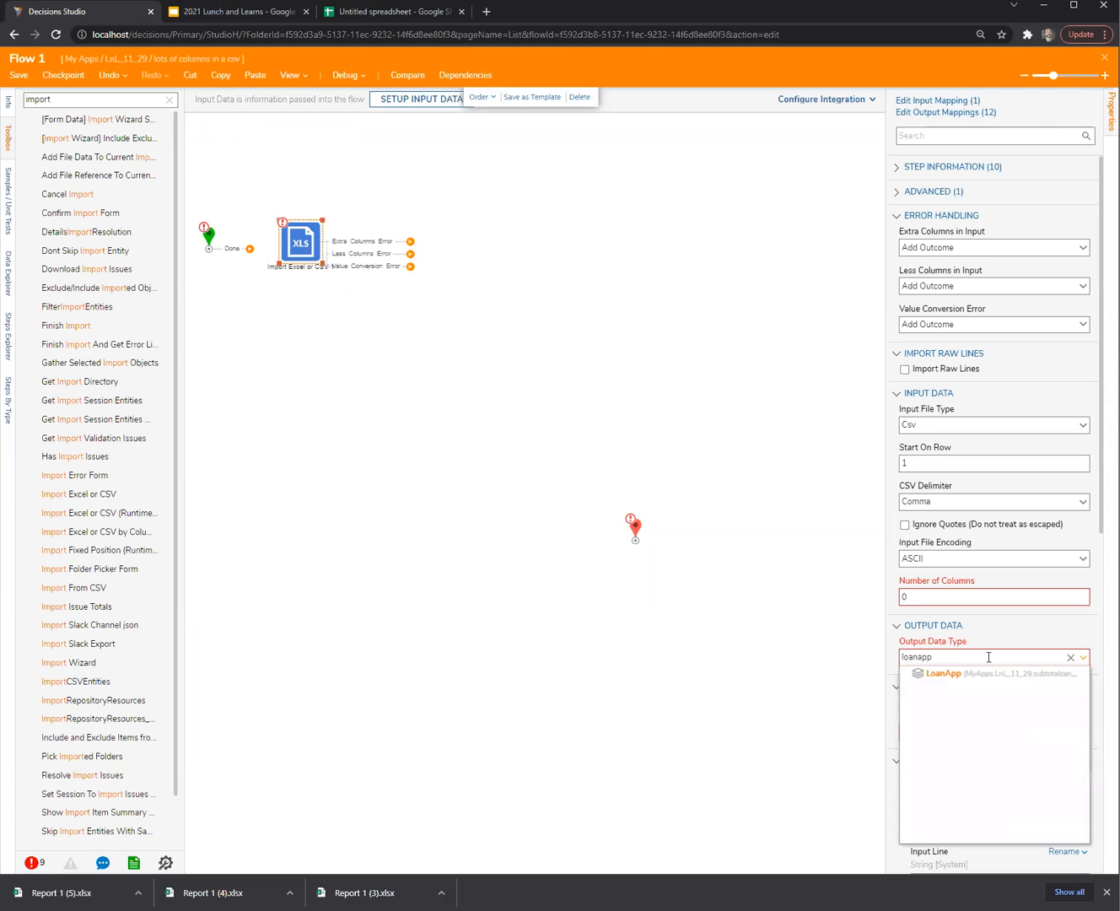
{"action": "left_click", "coordinate": [988, 673]}
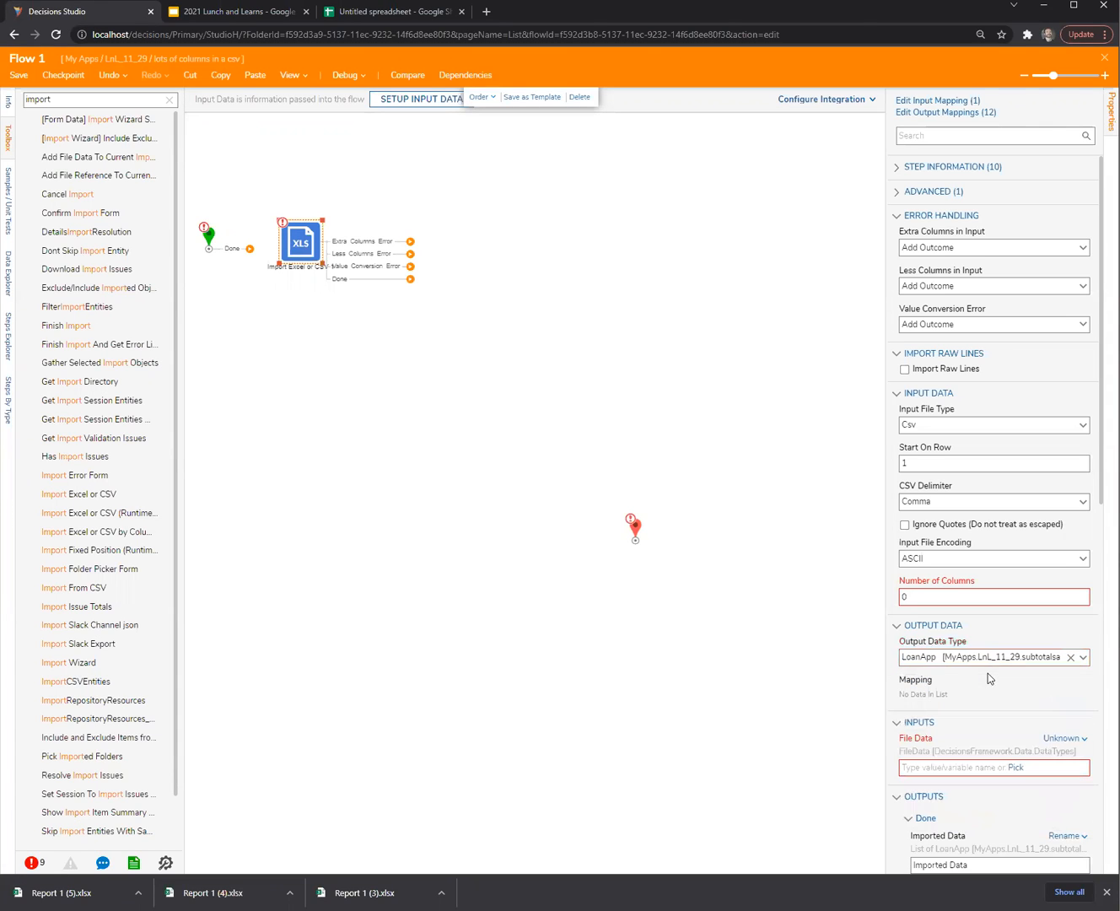
{"action": "left_click", "coordinate": [935, 598]}
{"action": "type", "text": "248"}
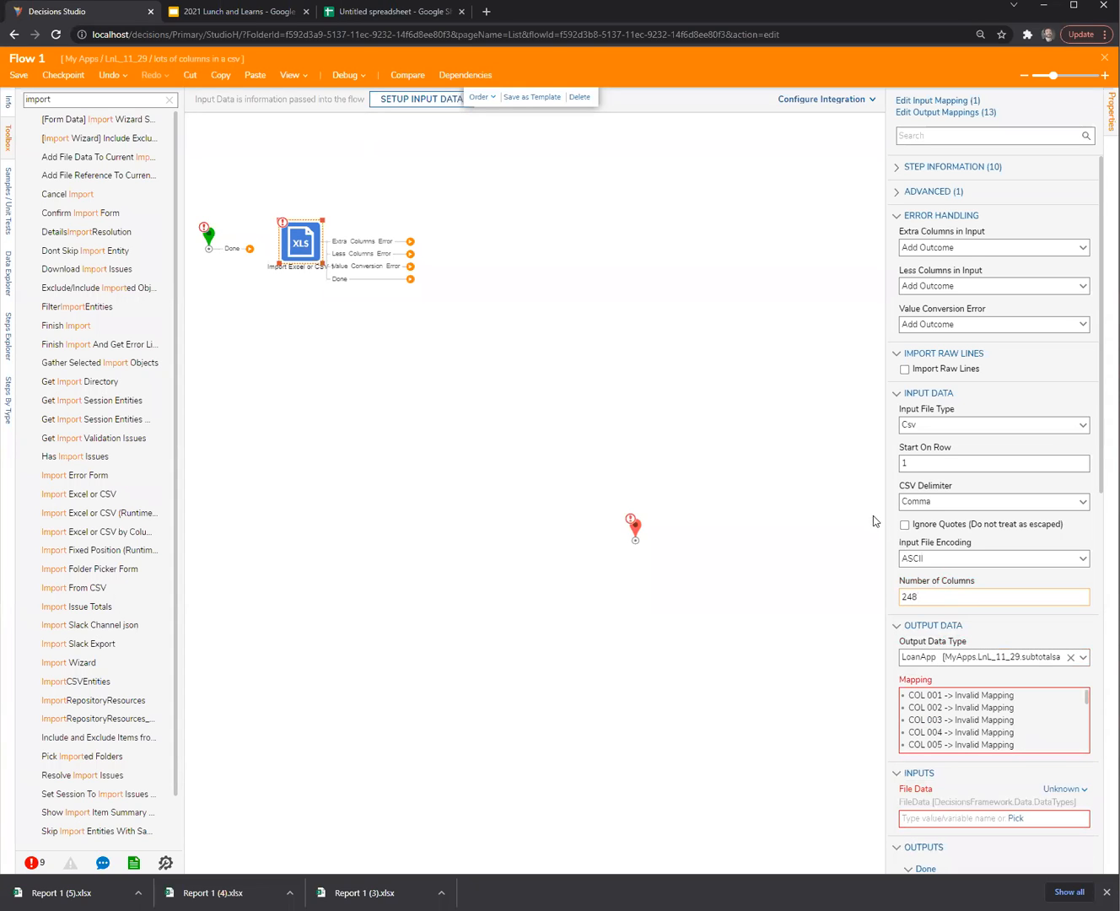
{"action": "left_click_drag", "start_coordinate": [885, 513], "coordinate": [827, 530]}
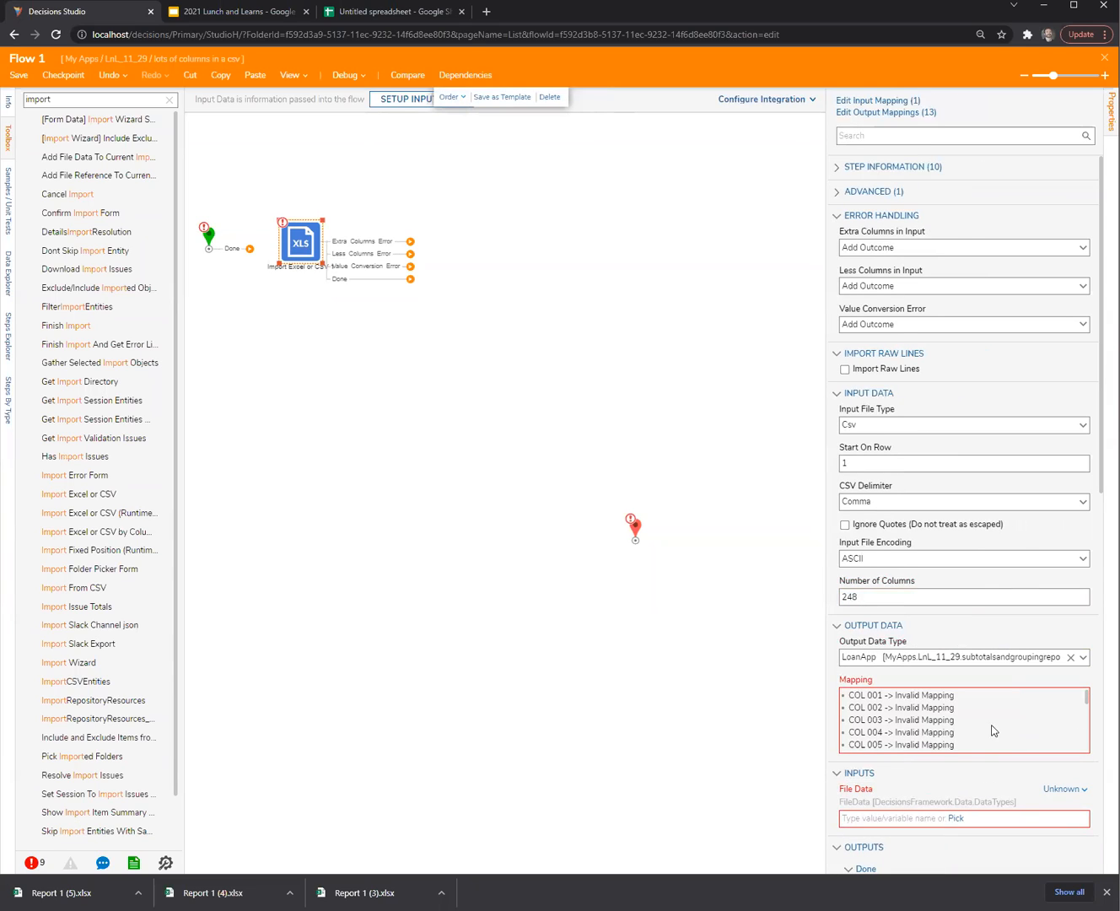
Step: Set the import step's mapping for column 1 to Skip
{"action": "left_click", "coordinate": [1077, 697]}
{"action": "left_click", "coordinate": [432, 382]}
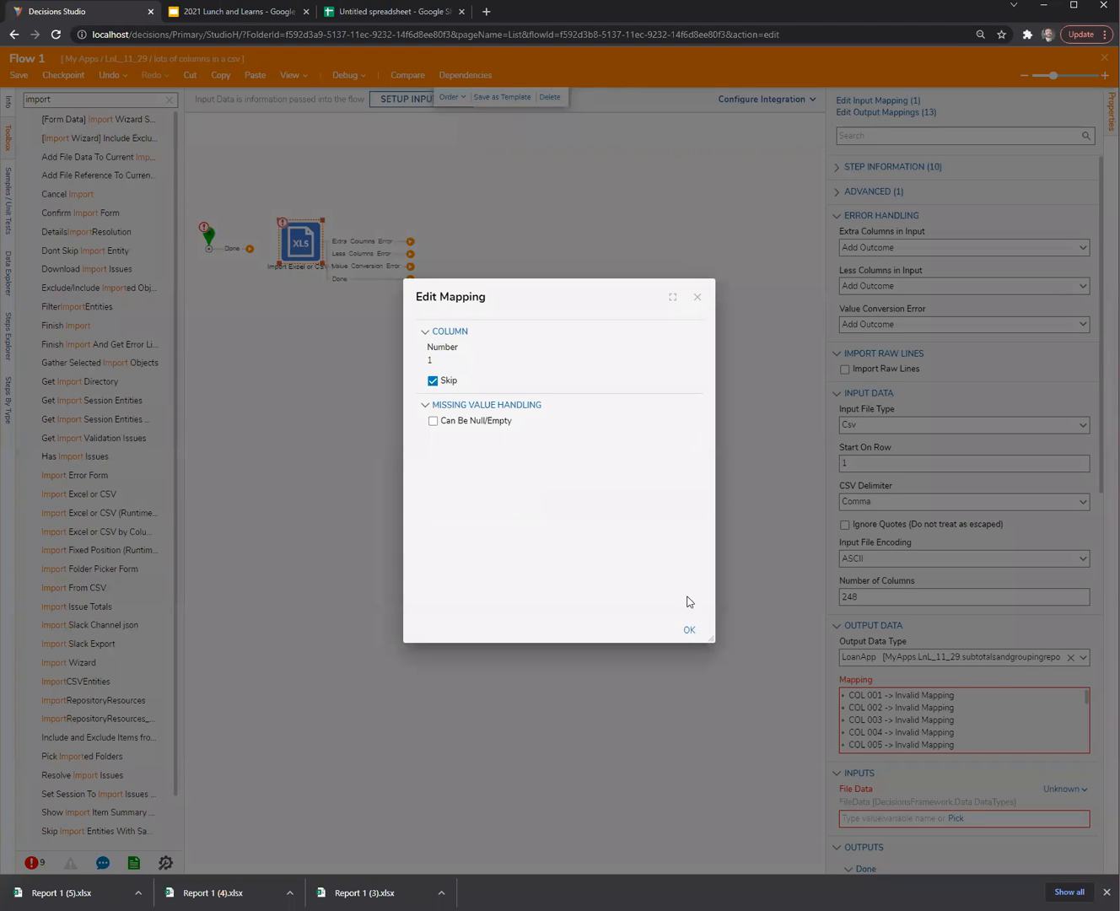
{"action": "left_click", "coordinate": [685, 629]}
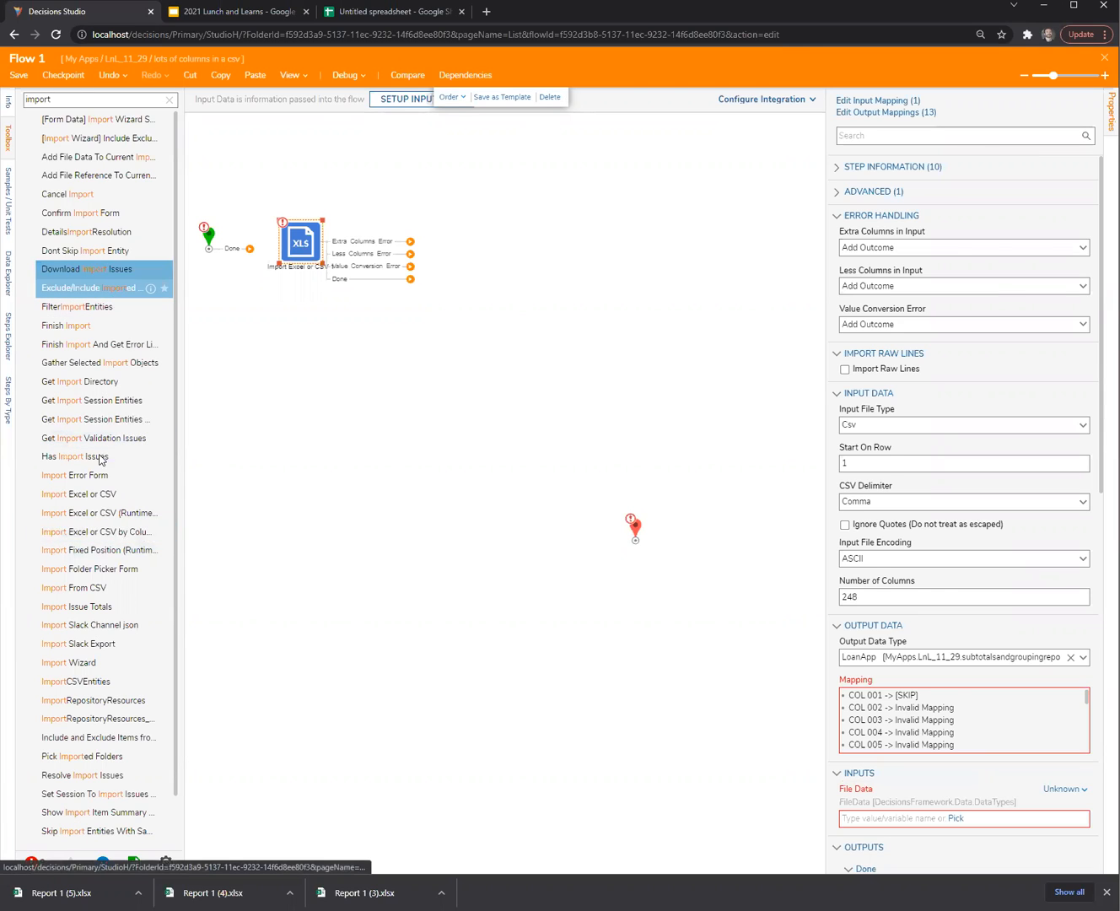
Step: Add an Import Excel or CSV (Runtime Mappings) step below the first import step and set its output data type to LoanApp
{"action": "left_click_drag", "start_coordinate": [182, 610], "coordinate": [233, 610]}
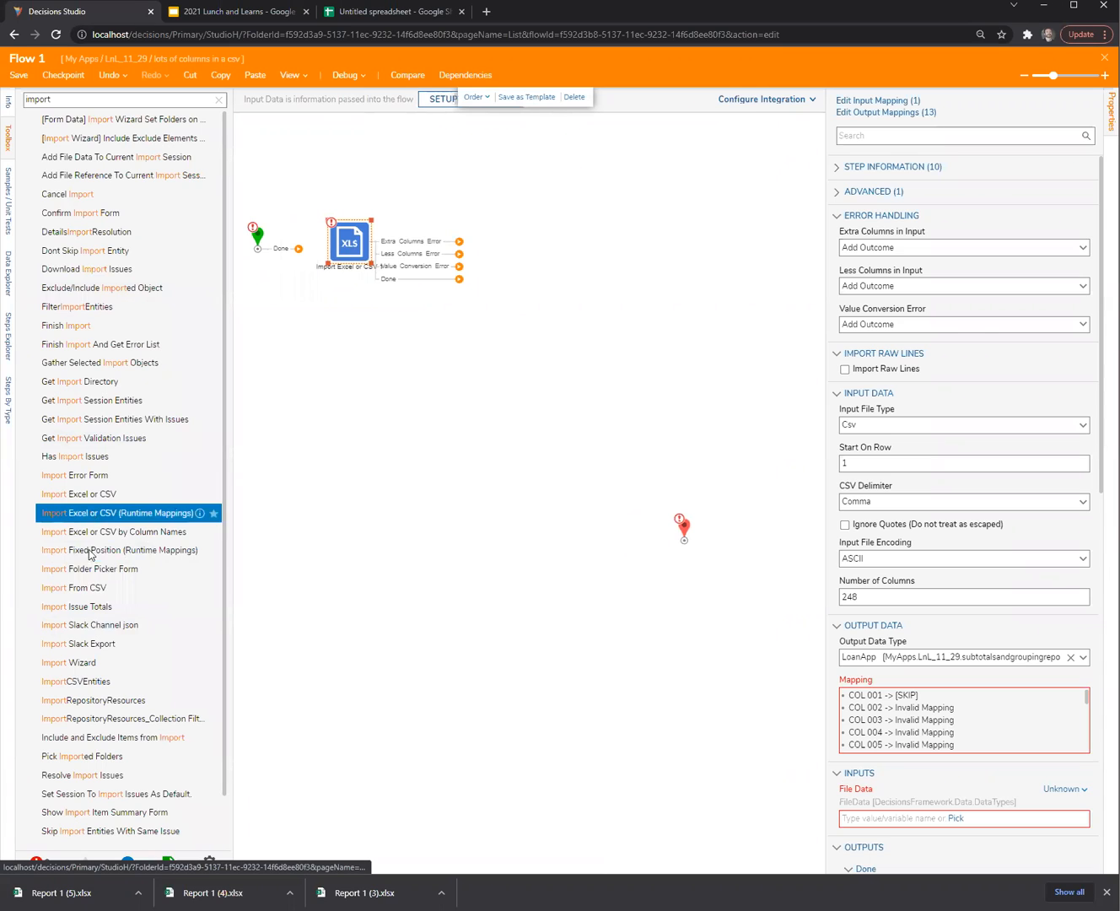
{"action": "left_click_drag", "start_coordinate": [102, 513], "coordinate": [417, 401]}
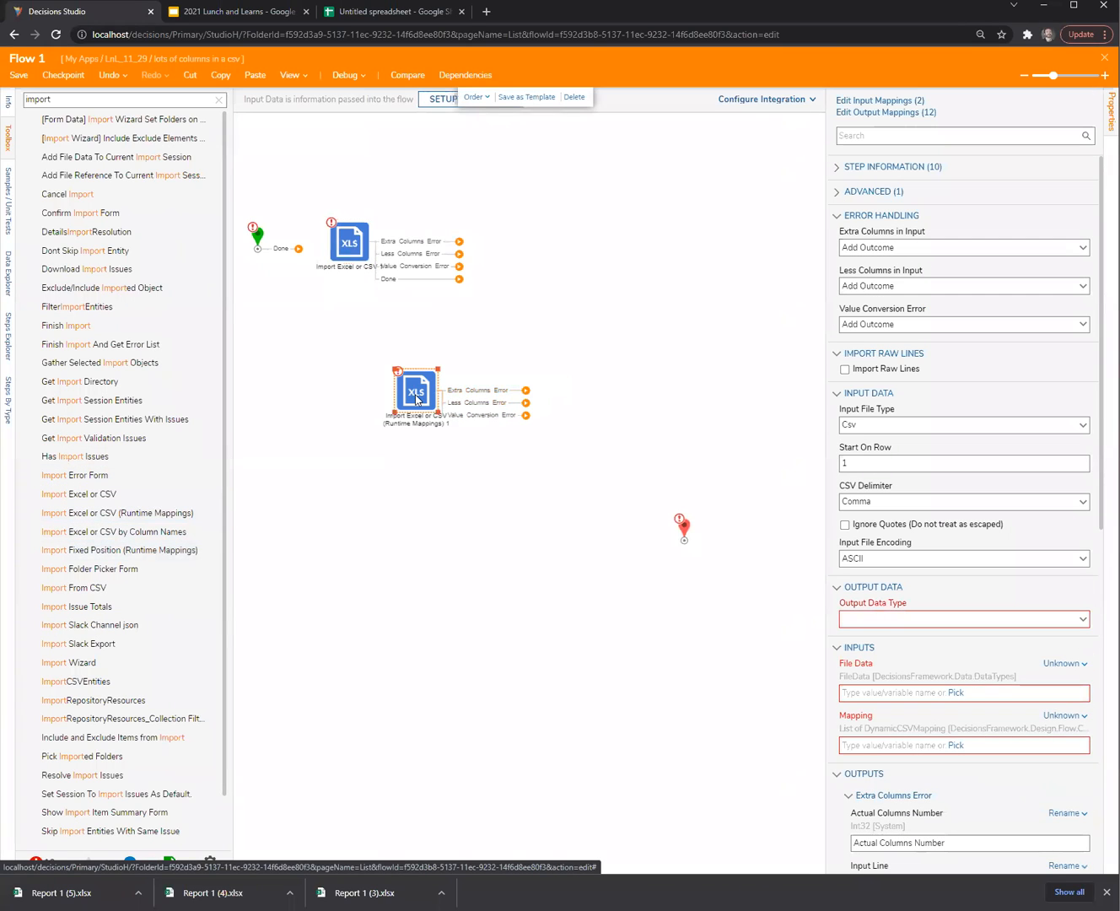
{"action": "left_click", "coordinate": [966, 618]}
{"action": "type", "text": "loan"}
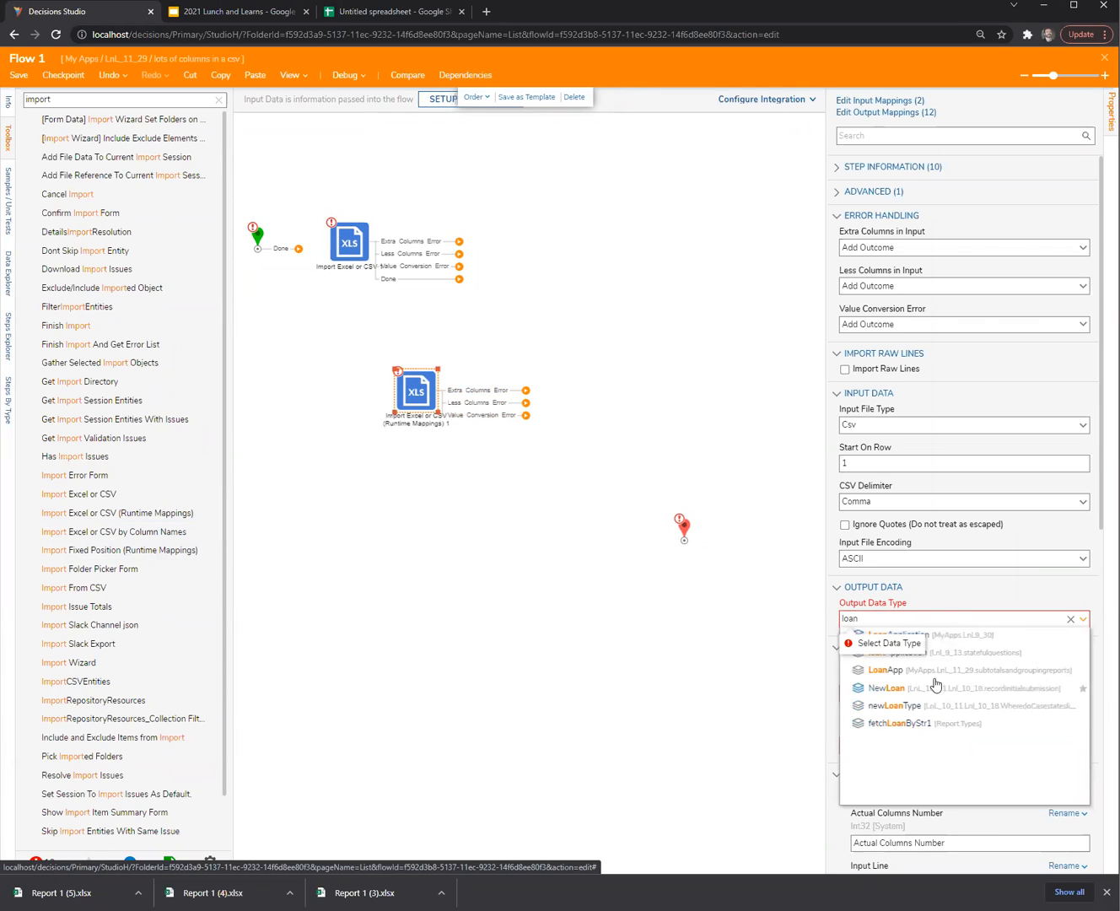
{"action": "left_click", "coordinate": [933, 670]}
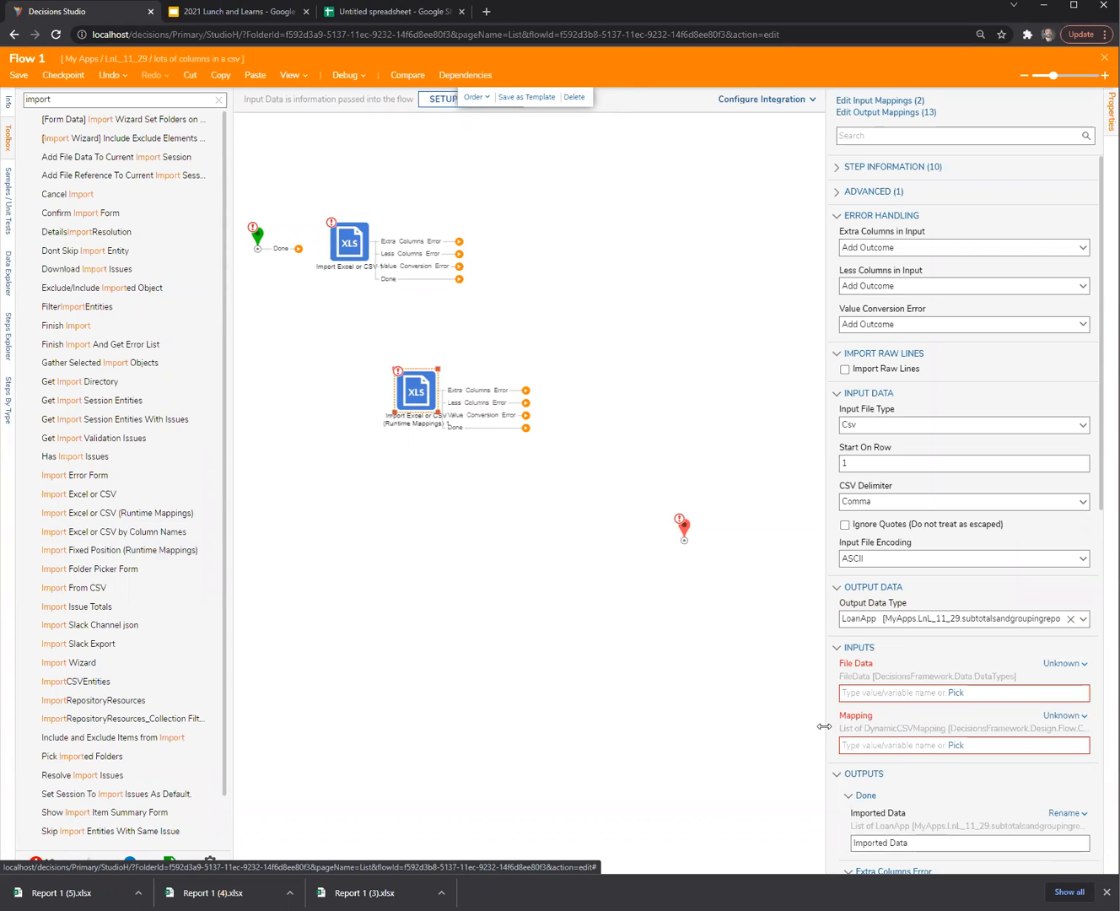
Step: Set the runtime import step's Mapping input to Build Array, with Item 0 set to Build Data
{"action": "left_click_drag", "start_coordinate": [823, 726], "coordinate": [800, 726]}
{"action": "left_click", "coordinate": [1061, 715]}
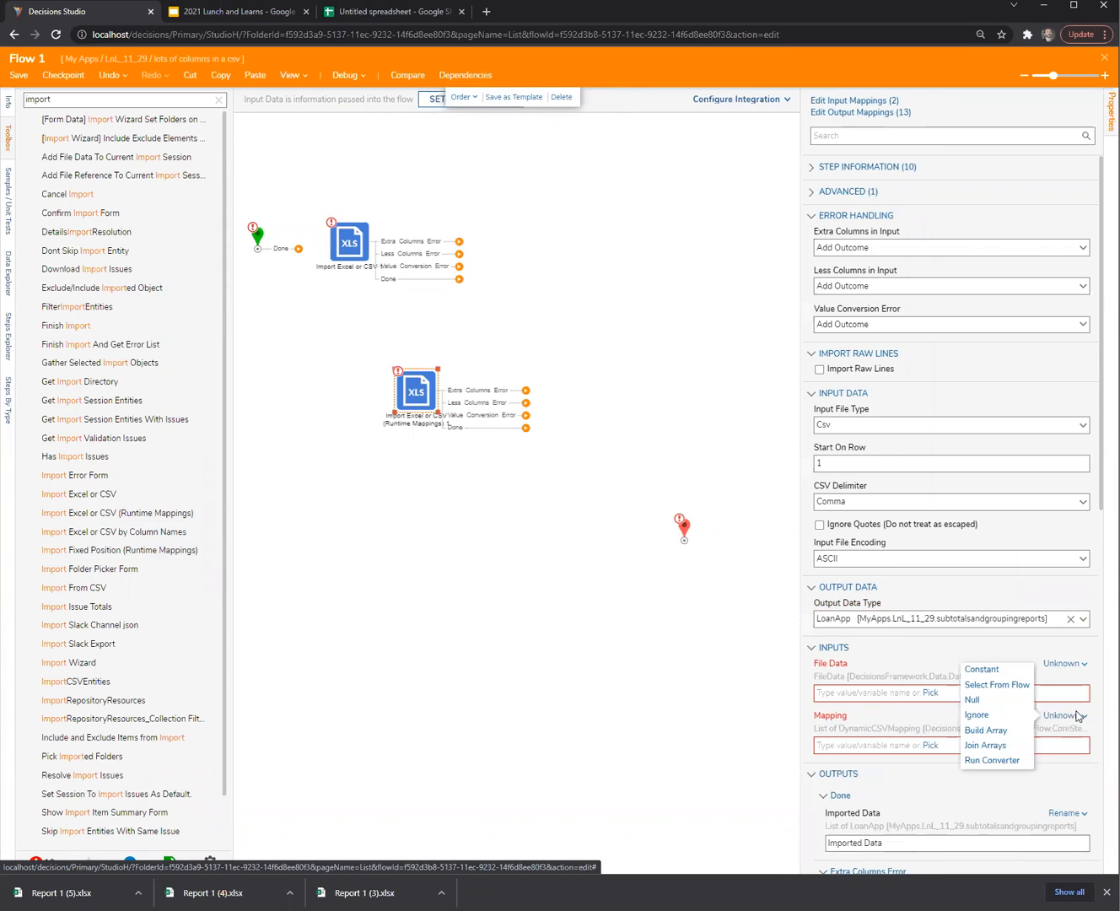
{"action": "left_click", "coordinate": [986, 731]}
{"action": "scroll", "coordinate": [995, 734], "scroll_direction": "down", "scroll_amount": 2}
{"action": "left_click", "coordinate": [1061, 628]}
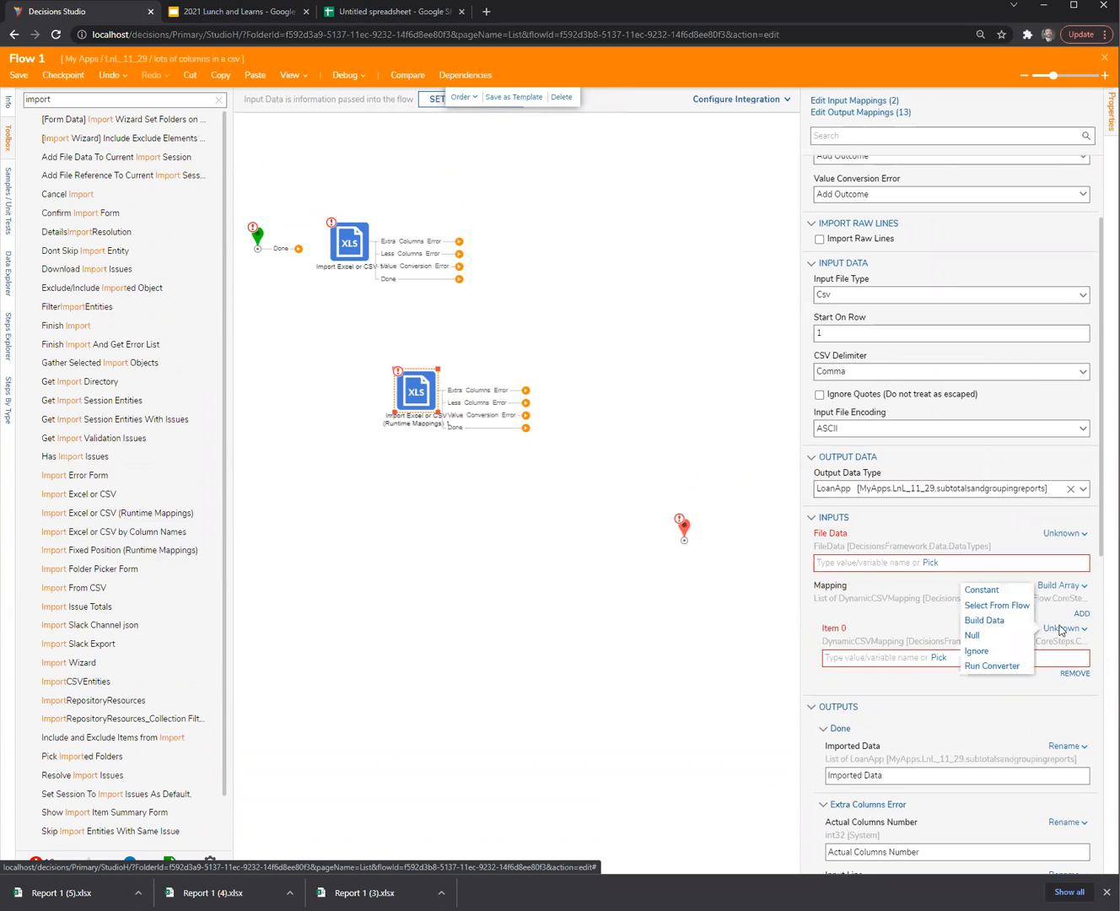
{"action": "left_click", "coordinate": [991, 625]}
{"action": "scroll", "coordinate": [944, 646], "scroll_direction": "down", "scroll_amount": 1}
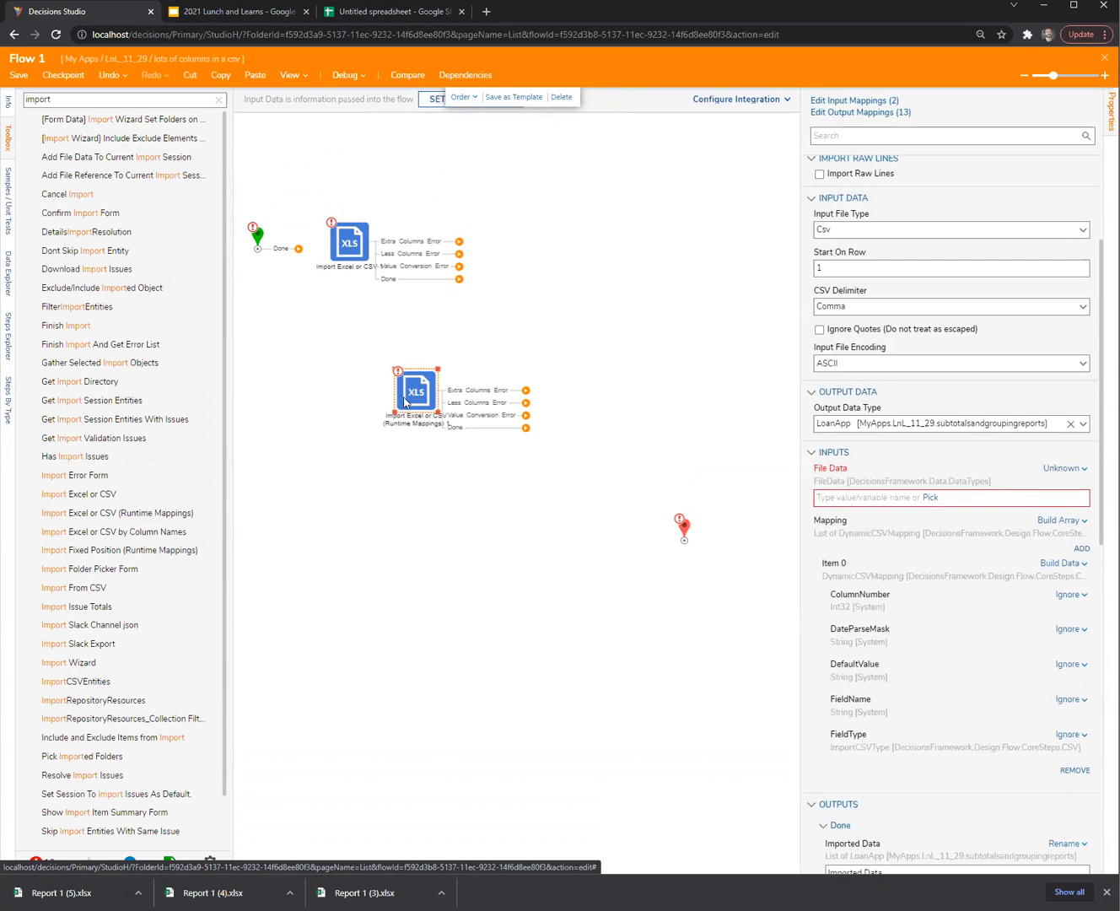
Step: Move the runtime mappings import step closer to the flow's start and connect the start's Done outcome to it
{"action": "left_click_drag", "start_coordinate": [404, 403], "coordinate": [391, 366]}
{"action": "left_click_drag", "start_coordinate": [298, 248], "coordinate": [390, 358]}
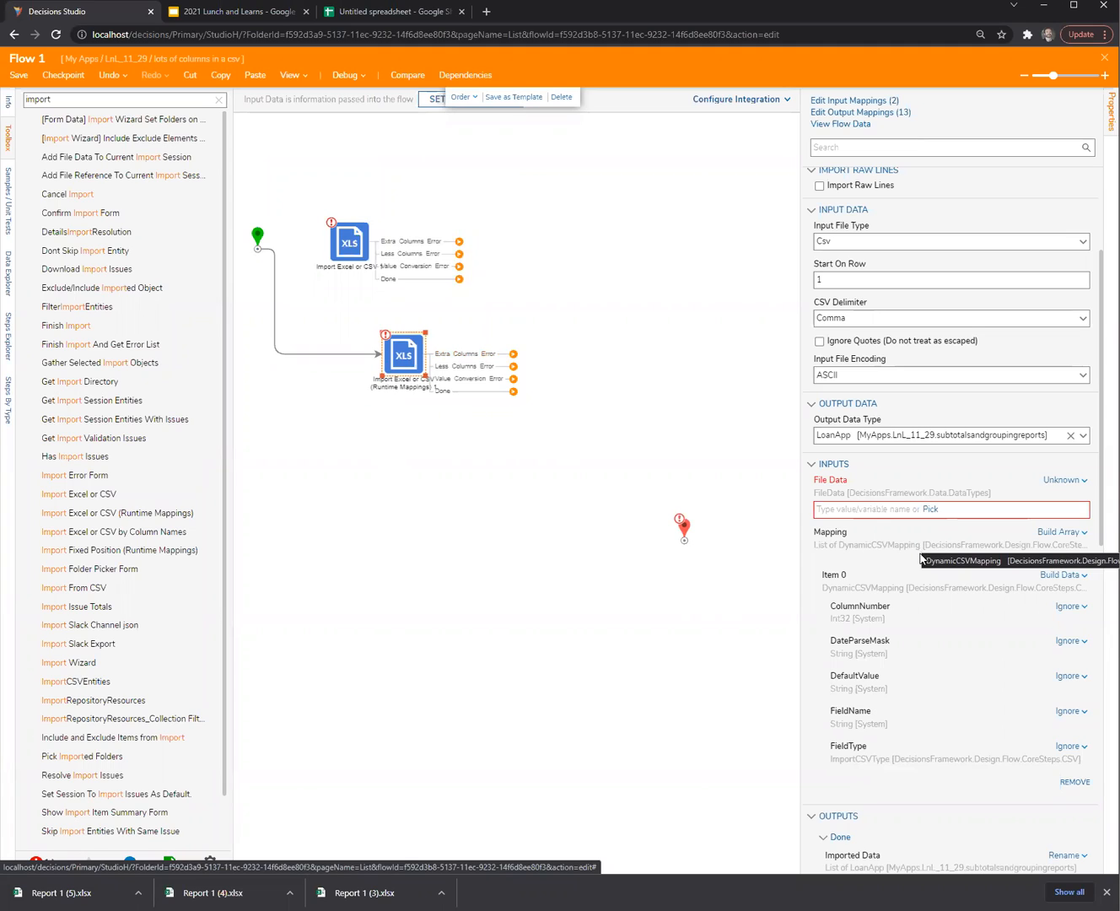
Step: Set mapping Item 0's ColumnNumber to the constant 14 and its FieldType to the constant Number
{"action": "left_click", "coordinate": [1066, 606]}
{"action": "left_click", "coordinate": [1000, 582]}
{"action": "left_click", "coordinate": [942, 637]}
{"action": "type", "text": "14"}
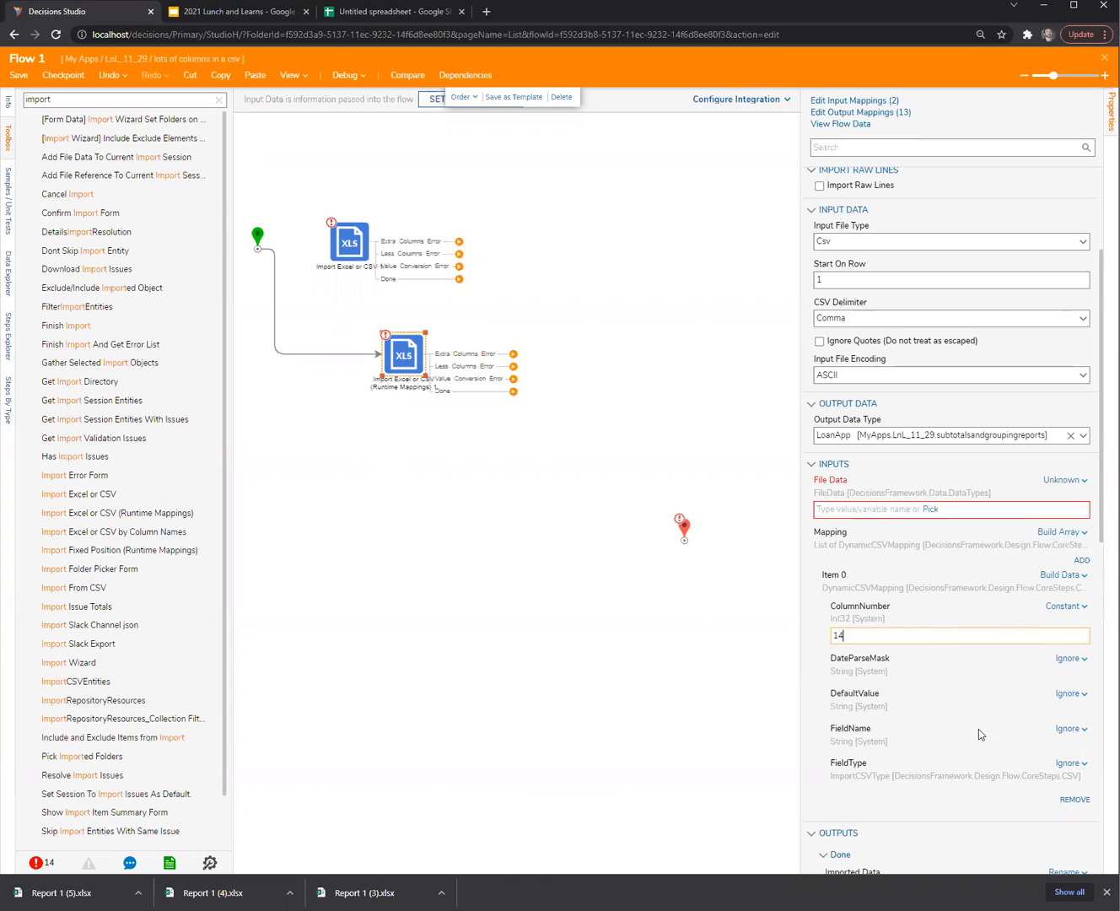
{"action": "left_click", "coordinate": [1068, 763]}
{"action": "left_click", "coordinate": [1014, 749]}
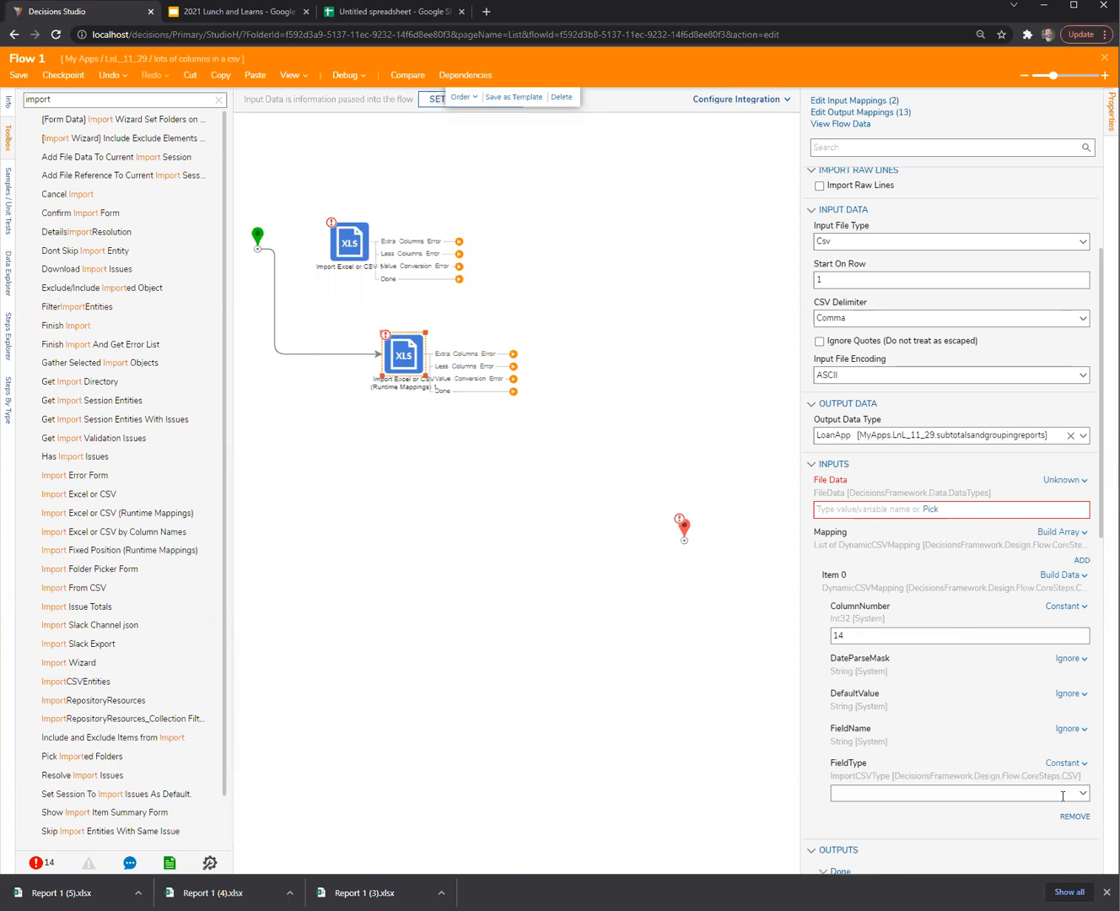
{"action": "left_click", "coordinate": [1082, 792]}
{"action": "left_click", "coordinate": [894, 766]}
Step: Add Item 1 to the mapping array as Build Data and set its ColumnNumber to the constant 121
{"action": "scroll", "coordinate": [901, 764], "scroll_direction": "down", "scroll_amount": 1}
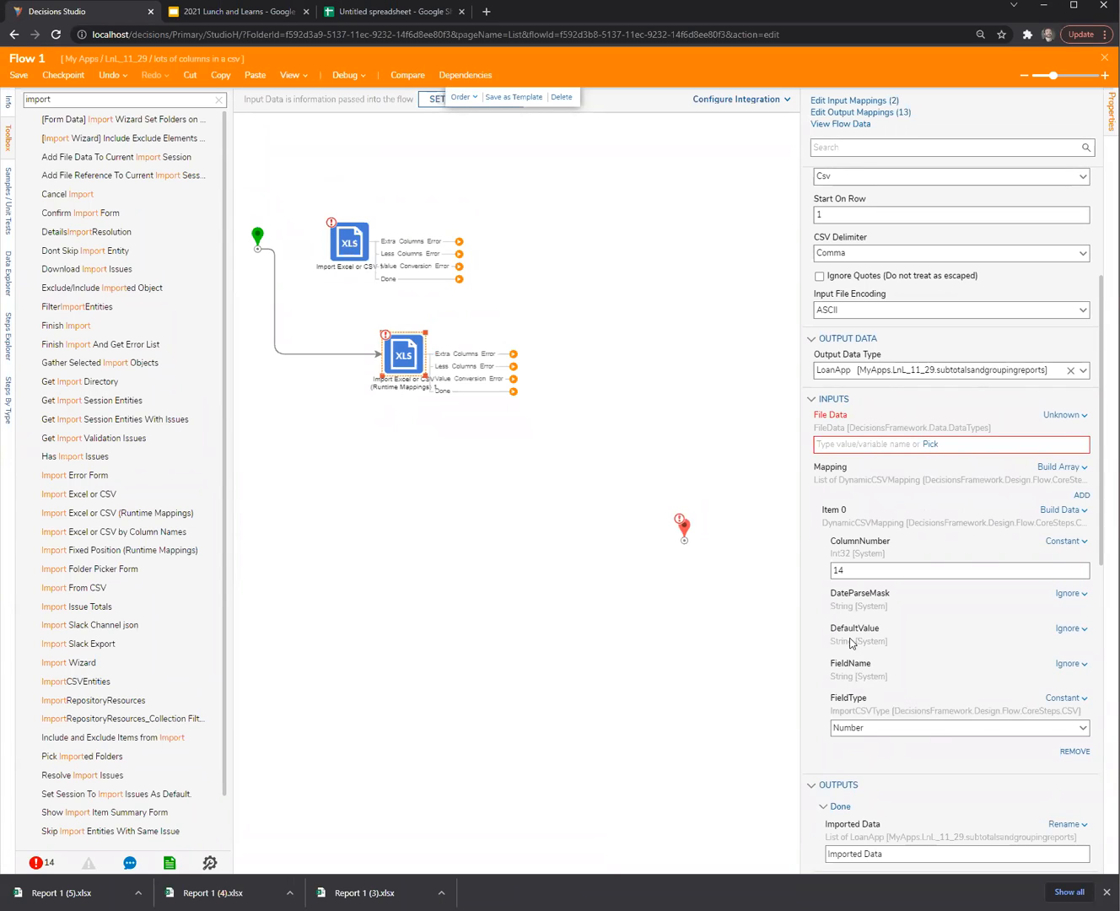
{"action": "left_click", "coordinate": [1082, 495]}
{"action": "scroll", "coordinate": [885, 423], "scroll_direction": "down", "scroll_amount": 3}
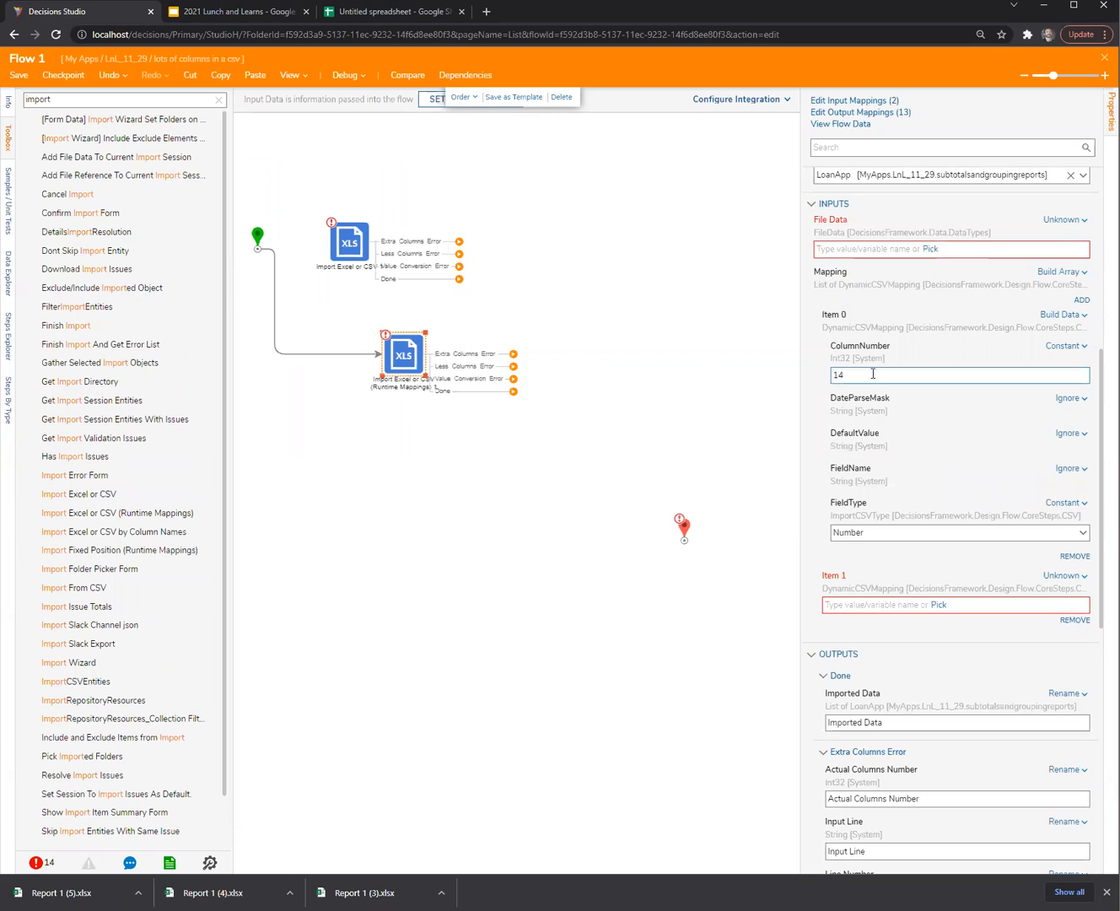
{"action": "left_click", "coordinate": [1063, 576]}
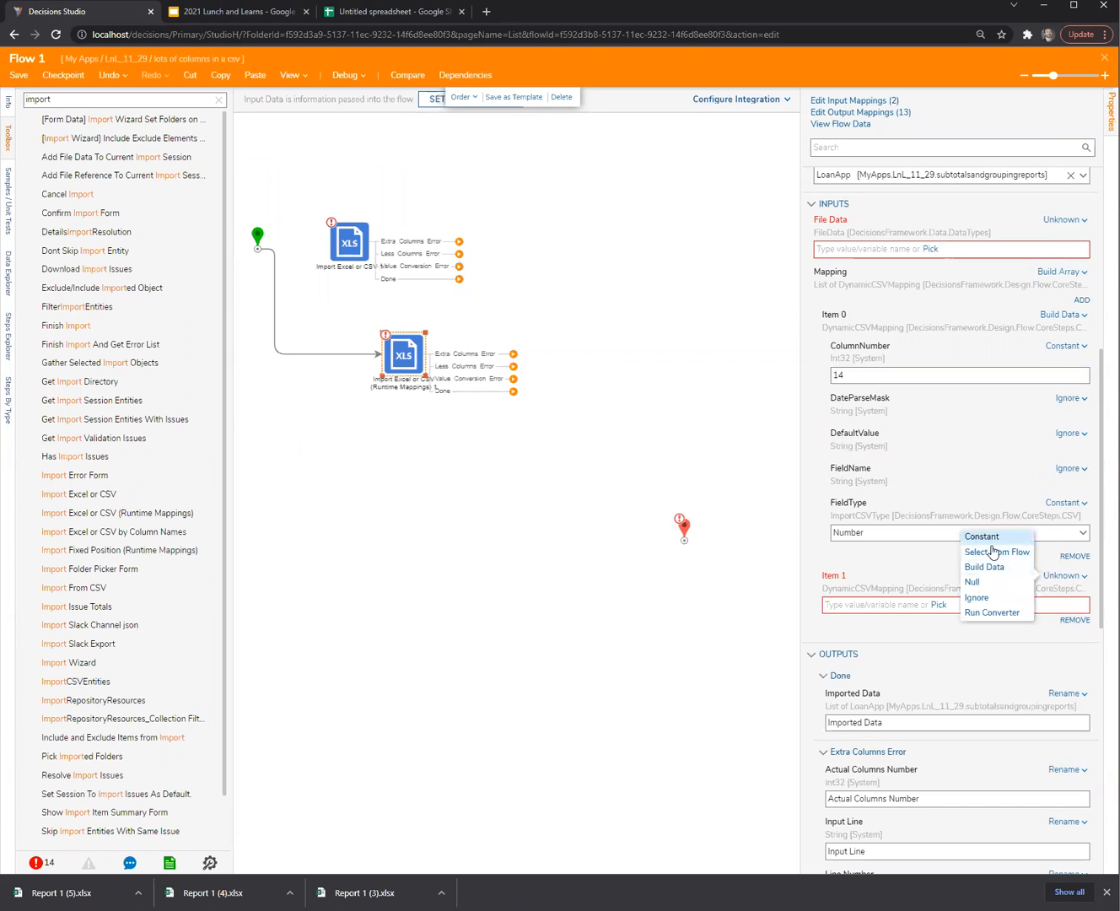
{"action": "left_click", "coordinate": [999, 566]}
{"action": "left_click", "coordinate": [1069, 606]}
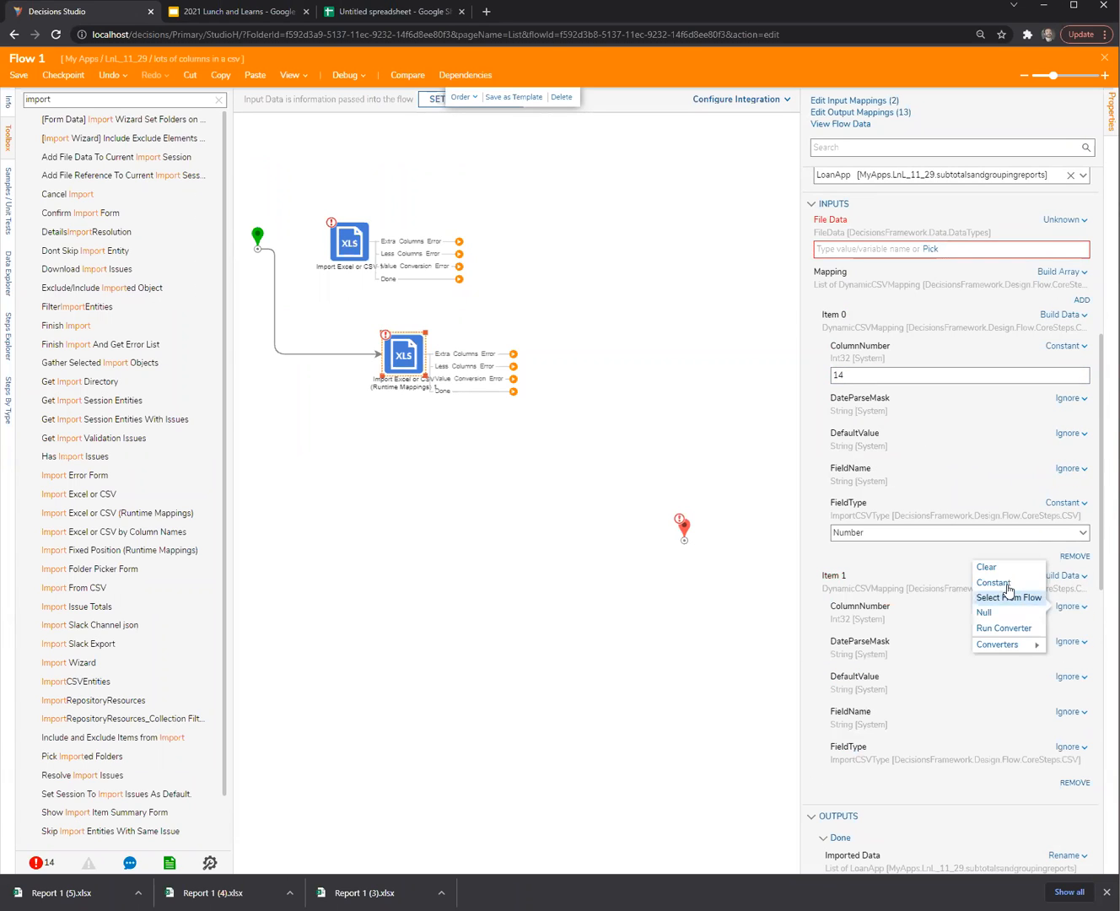
{"action": "left_click", "coordinate": [1003, 581]}
{"action": "left_click", "coordinate": [931, 636]}
{"action": "type", "text": "121"}
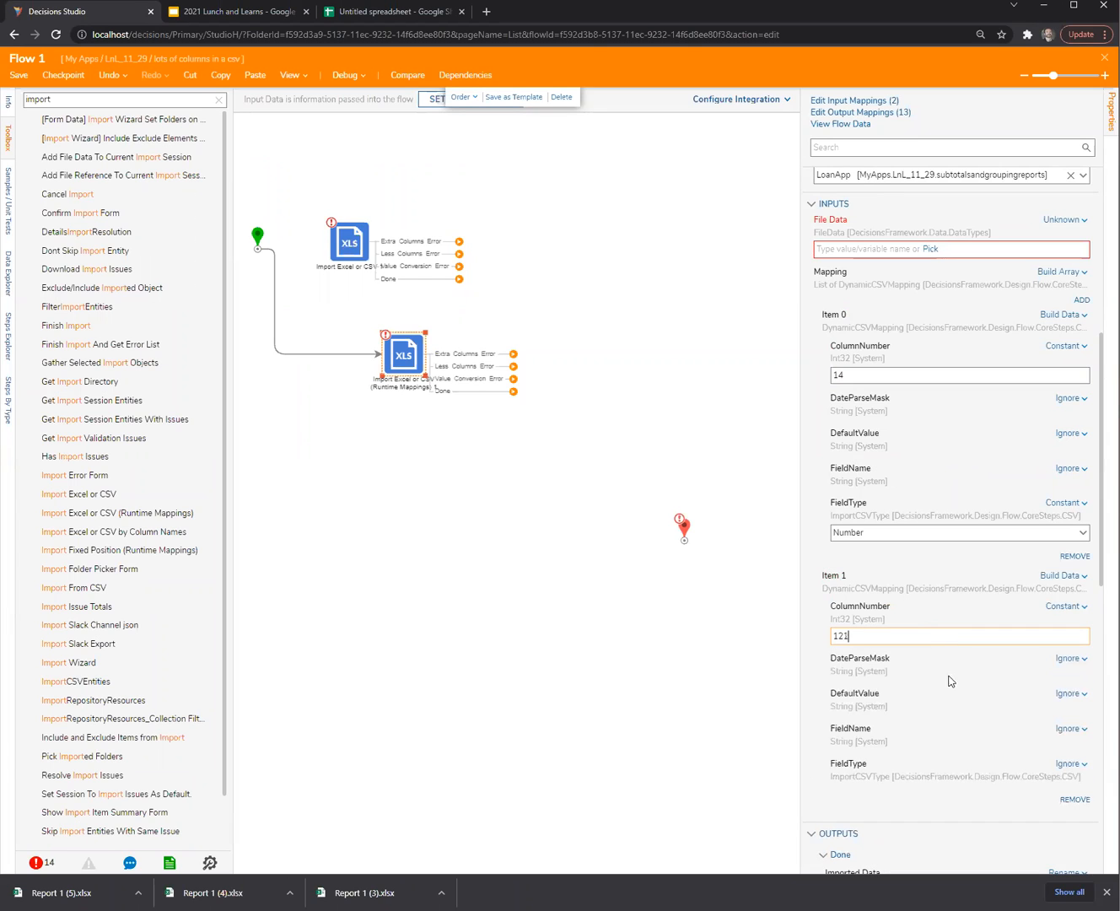
Step: Set Item 1's FieldType to the constant String and switch its FieldName to a constant
{"action": "scroll", "coordinate": [978, 714], "scroll_direction": "down", "scroll_amount": 2}
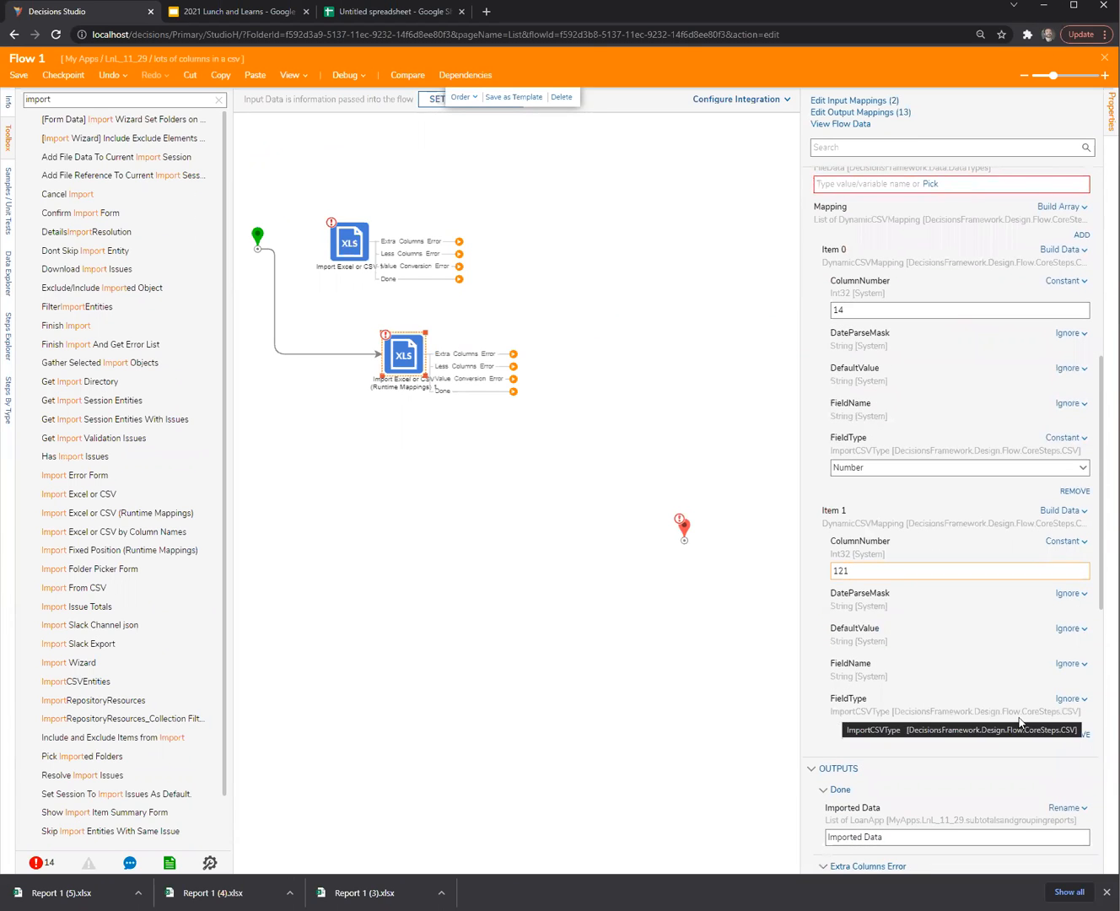
{"action": "left_click", "coordinate": [1082, 699]}
{"action": "left_click", "coordinate": [1005, 685]}
{"action": "left_click", "coordinate": [1083, 728]}
{"action": "left_click", "coordinate": [944, 749]}
{"action": "left_click", "coordinate": [1070, 664]}
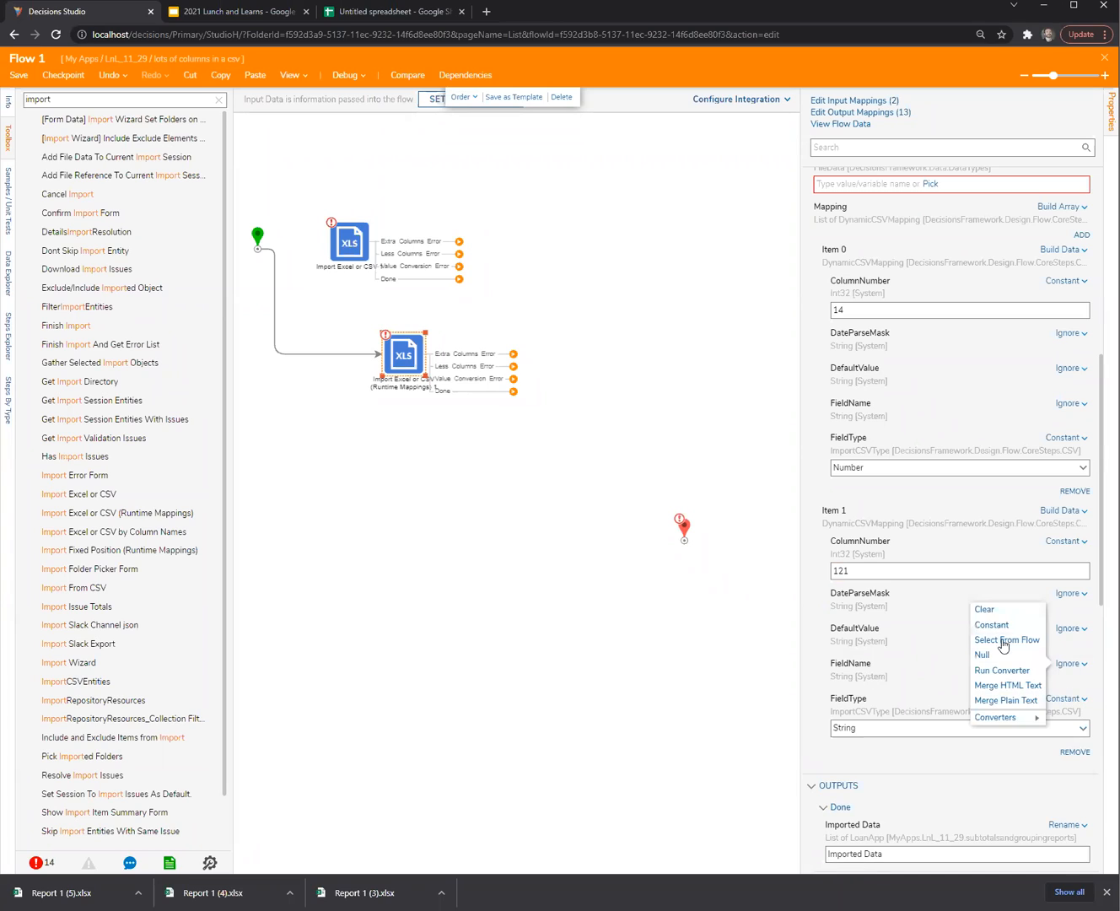
{"action": "left_click", "coordinate": [997, 628]}
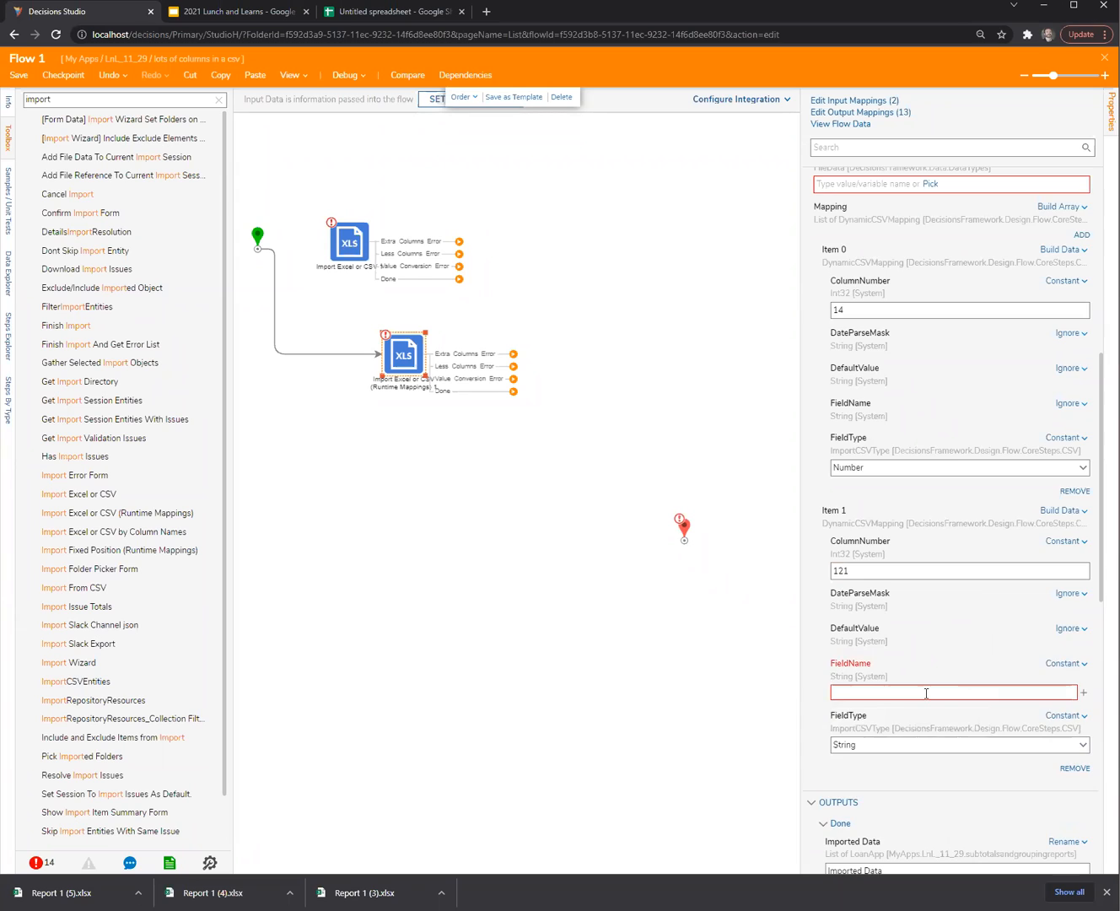
Step: Set mapping Item 0's FieldName to the constant Amount
{"action": "scroll", "coordinate": [844, 505], "scroll_direction": "up", "scroll_amount": 3}
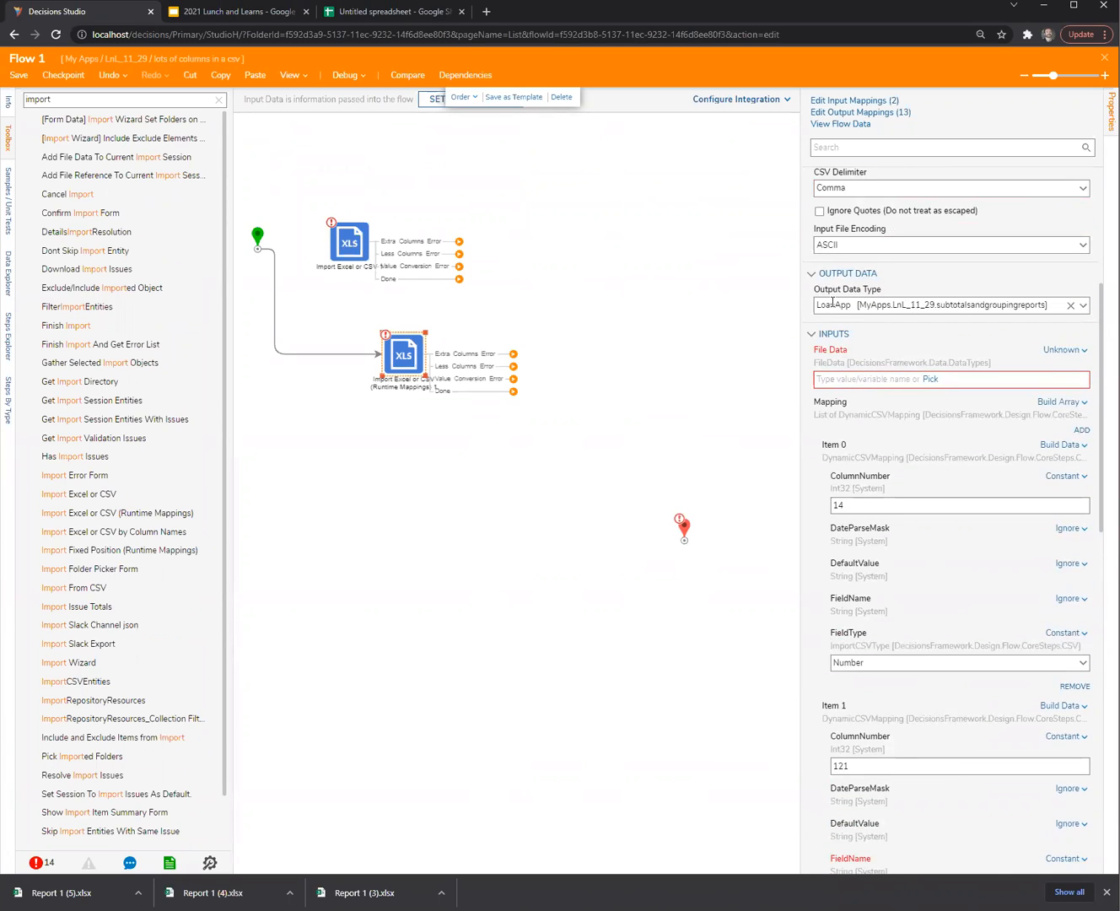
{"action": "scroll", "coordinate": [954, 622], "scroll_direction": "down", "scroll_amount": 1}
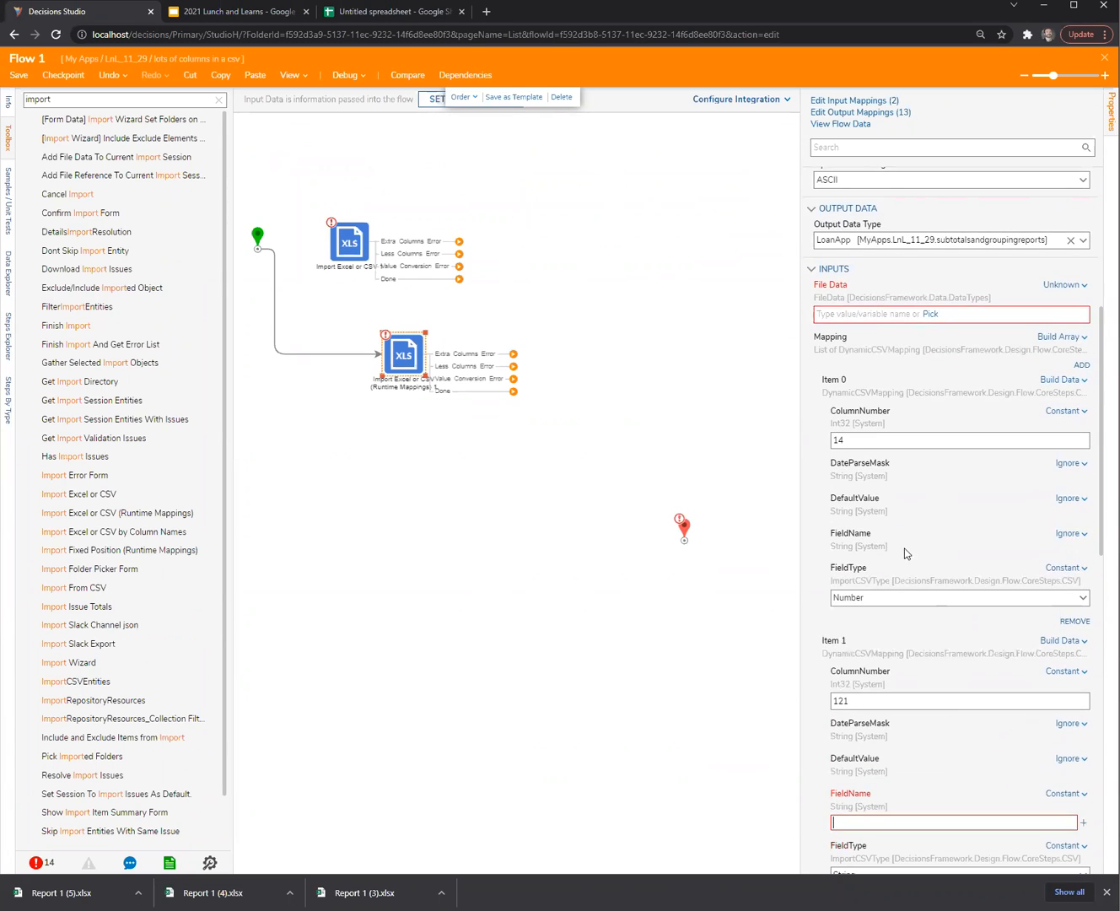
{"action": "left_click", "coordinate": [1069, 534]}
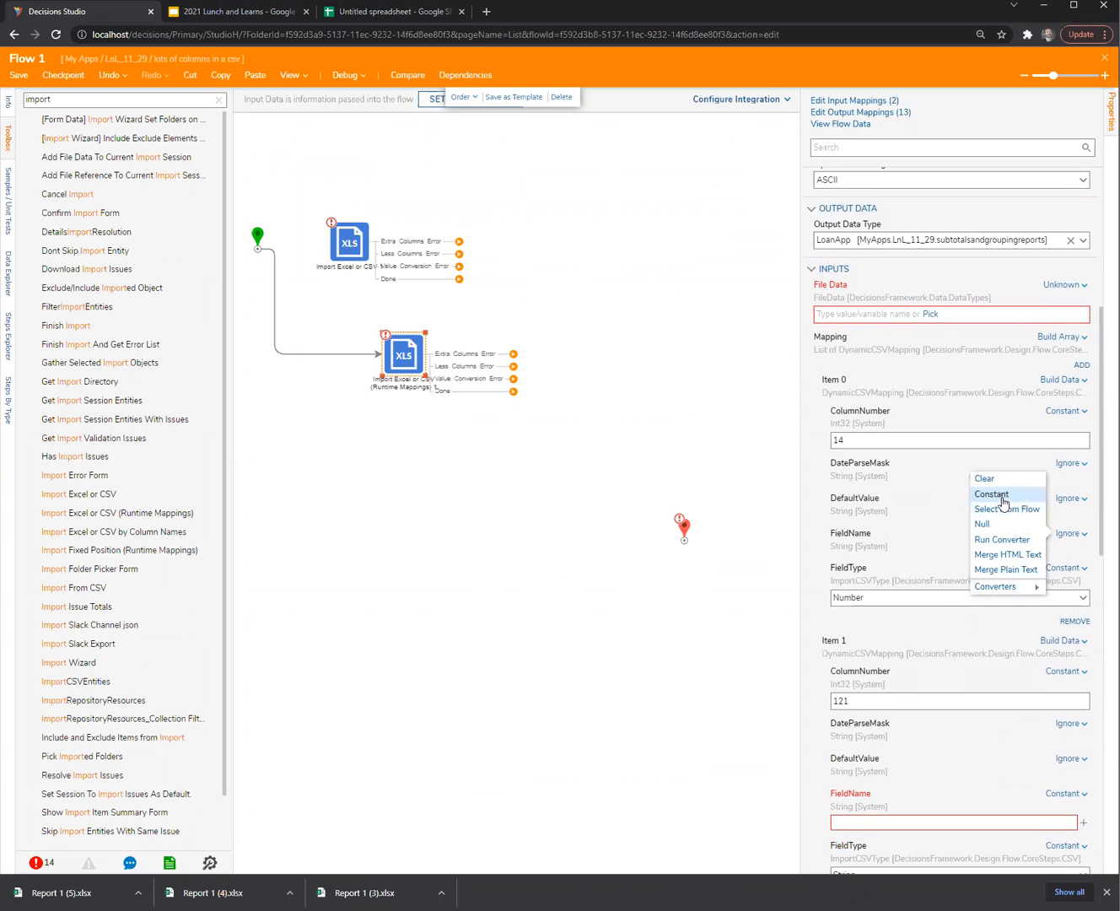
{"action": "left_click", "coordinate": [994, 496]}
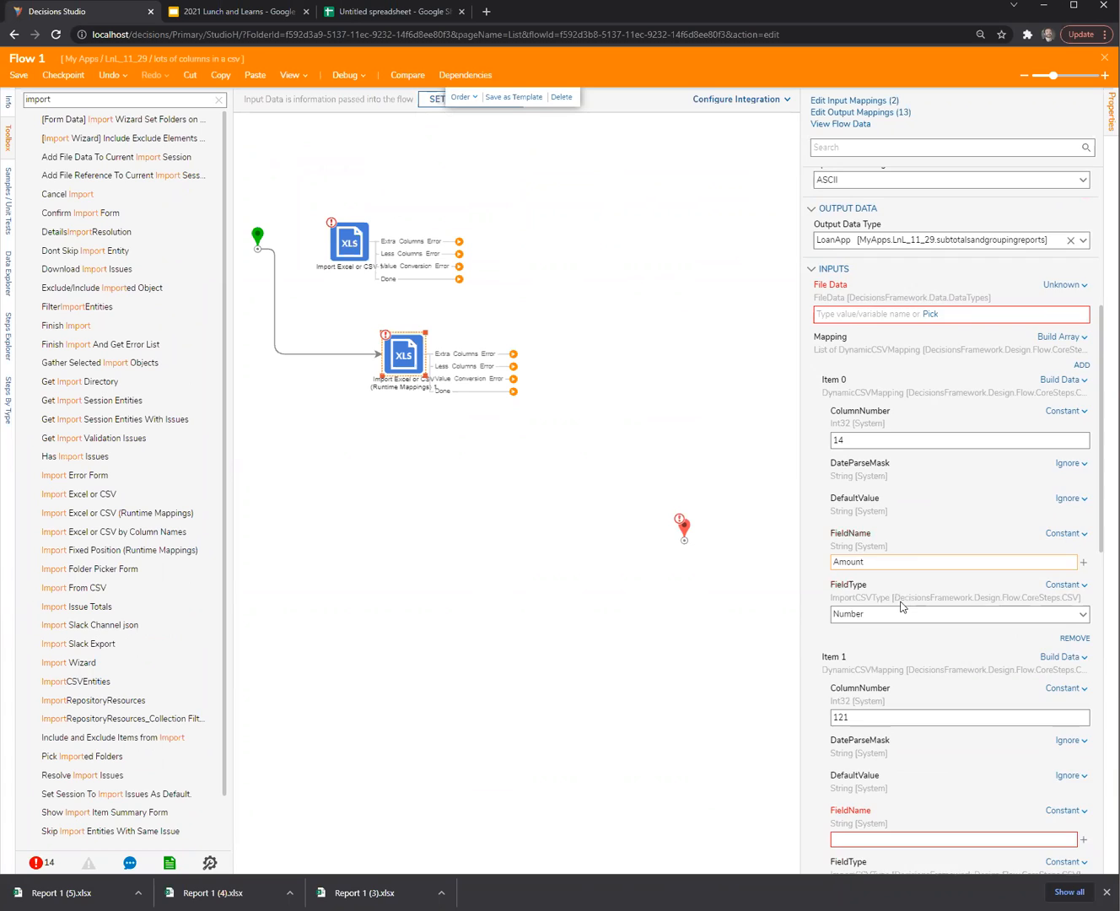
Step: Enter Name as the FieldName of mapping Item 1
{"action": "scroll", "coordinate": [895, 700], "scroll_direction": "down", "scroll_amount": 2}
{"action": "left_click", "coordinate": [897, 709]}
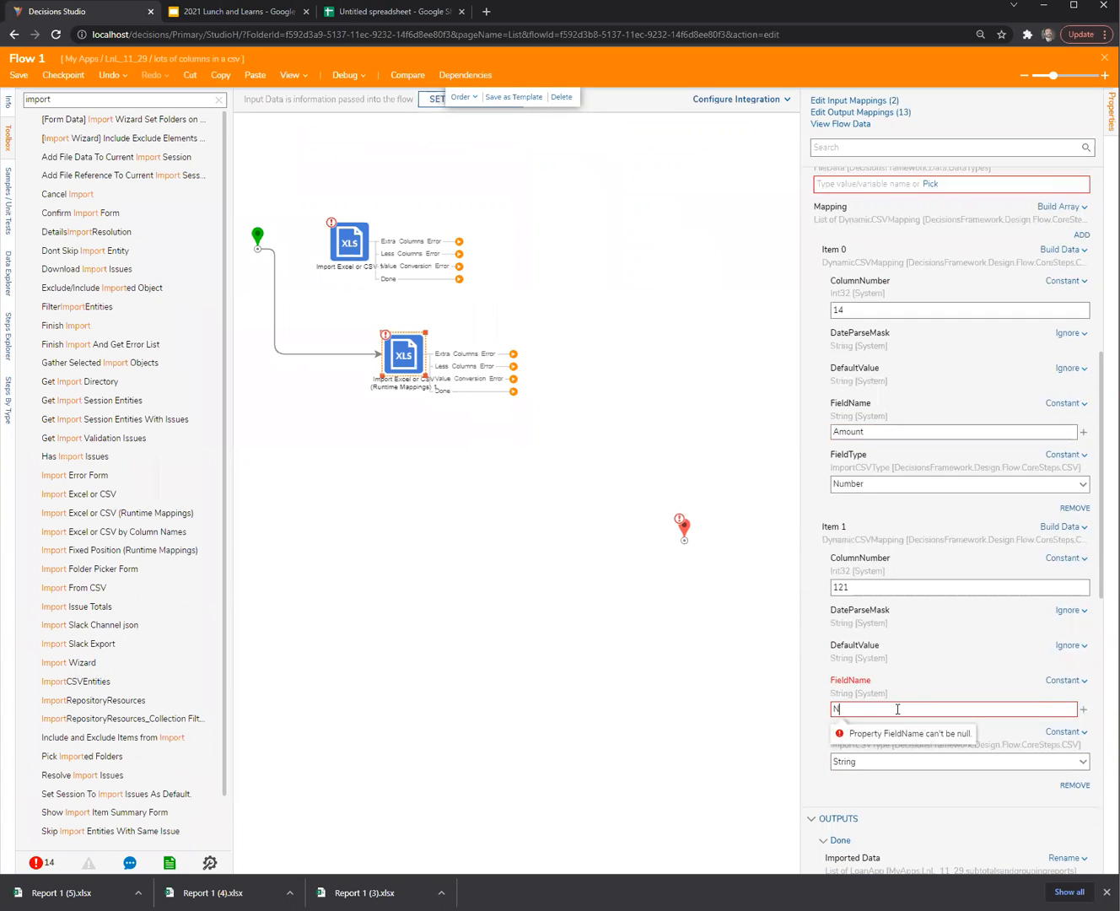
{"action": "type", "text": "Name"}
Step: Add Item 2 to the mapping array as Build Data and set its ColumnNumber to the constant 247
{"action": "left_click", "coordinate": [1081, 234]}
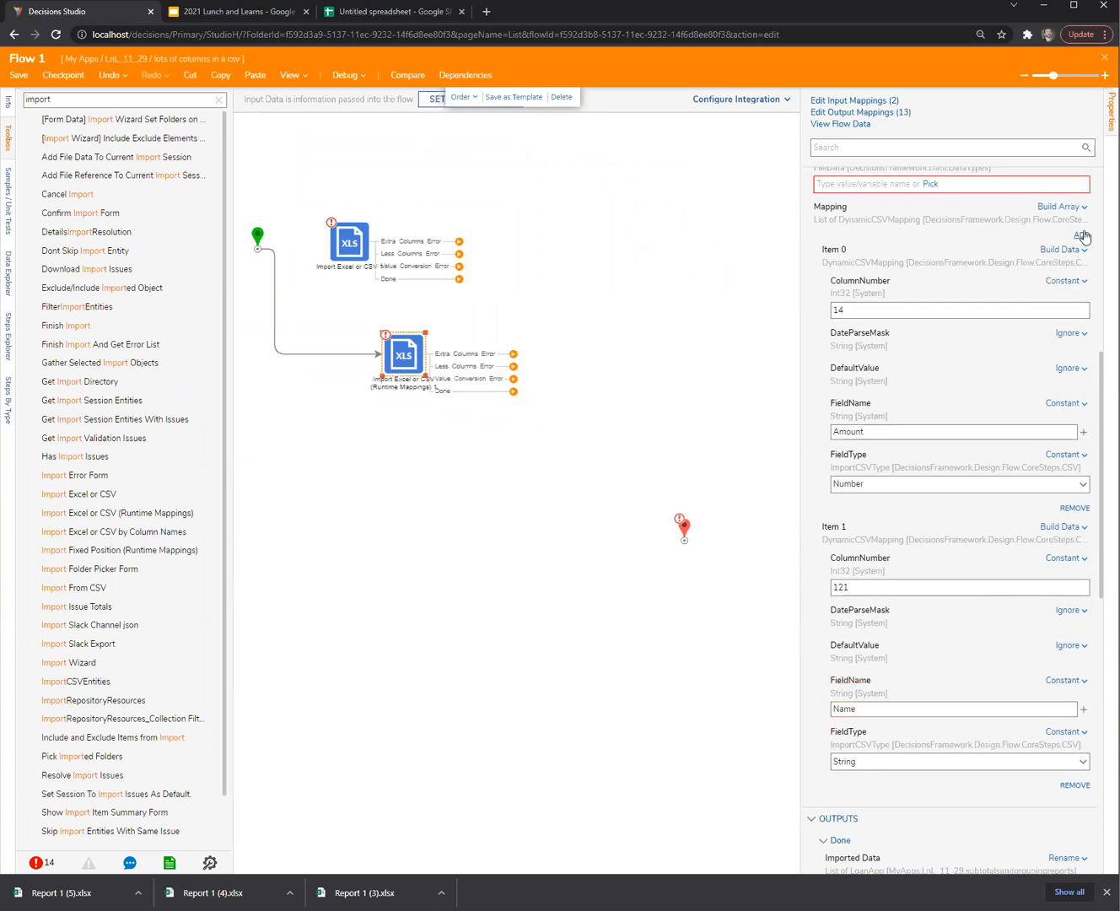
{"action": "scroll", "coordinate": [1014, 579], "scroll_direction": "down", "scroll_amount": 3}
{"action": "left_click", "coordinate": [1063, 608]}
{"action": "left_click", "coordinate": [994, 568]}
{"action": "left_click", "coordinate": [1065, 609]}
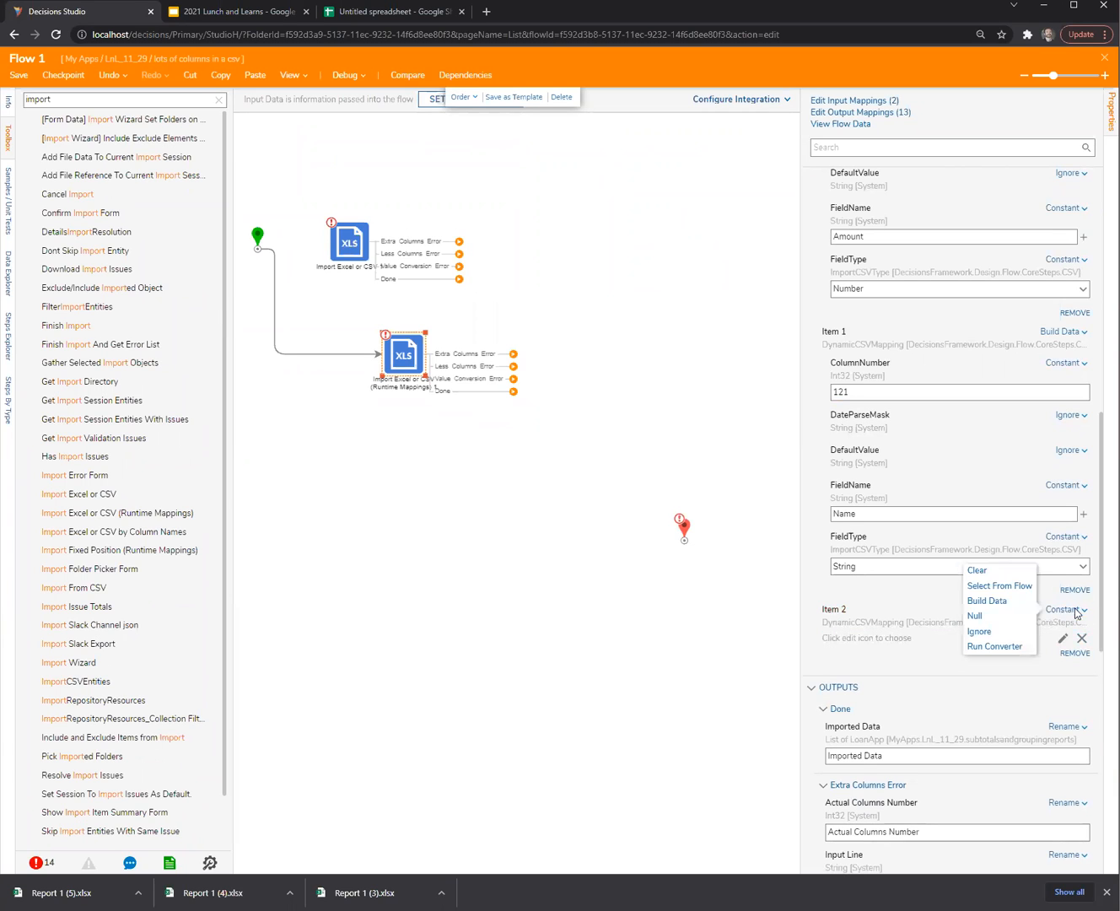
{"action": "left_click", "coordinate": [988, 599]}
{"action": "scroll", "coordinate": [1010, 717], "scroll_direction": "down", "scroll_amount": 1}
{"action": "left_click", "coordinate": [1069, 574]}
{"action": "left_click", "coordinate": [993, 551]}
{"action": "left_click", "coordinate": [901, 607]}
{"action": "type", "text": "247"}
Step: Set Item 2's FieldType to the constant Date and its FieldName to the constant Date
{"action": "left_click", "coordinate": [1068, 734]}
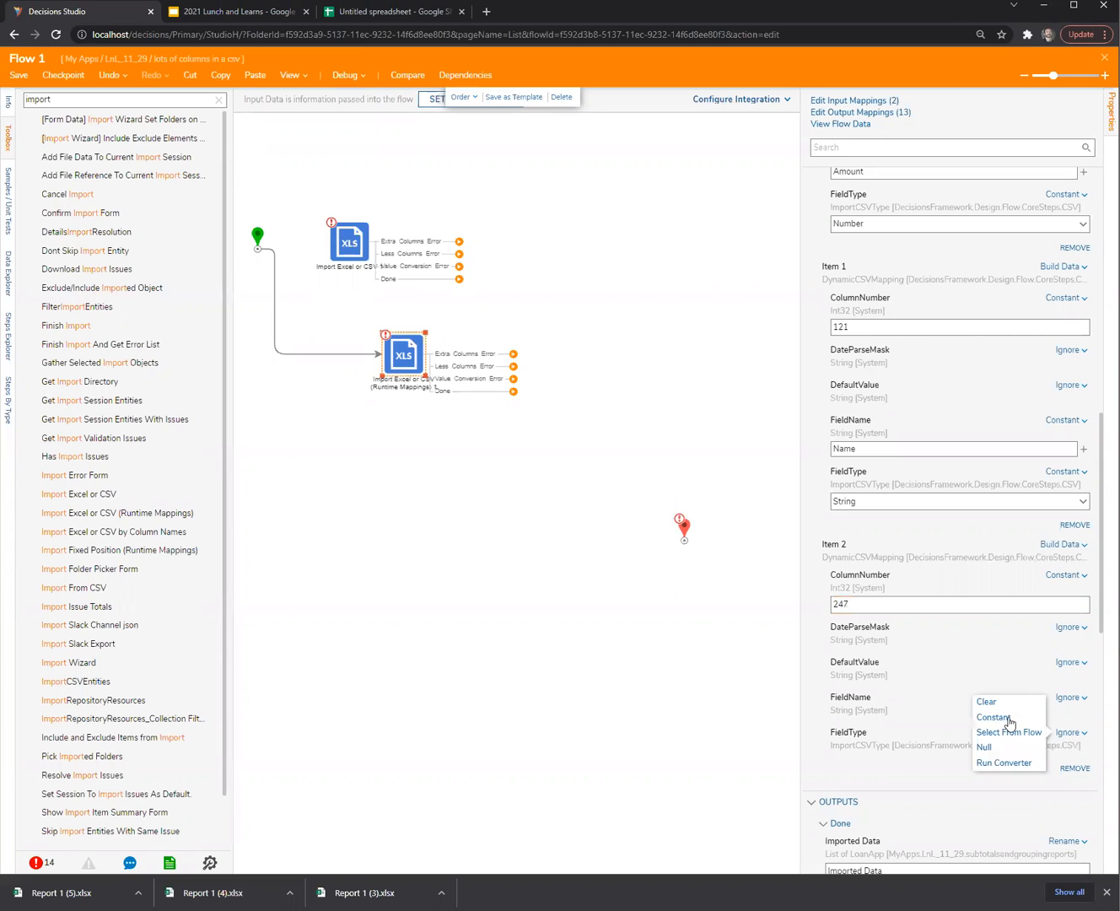
{"action": "left_click", "coordinate": [1007, 719]}
{"action": "left_click", "coordinate": [1083, 760]}
{"action": "left_click", "coordinate": [933, 816]}
{"action": "left_click", "coordinate": [1069, 698]}
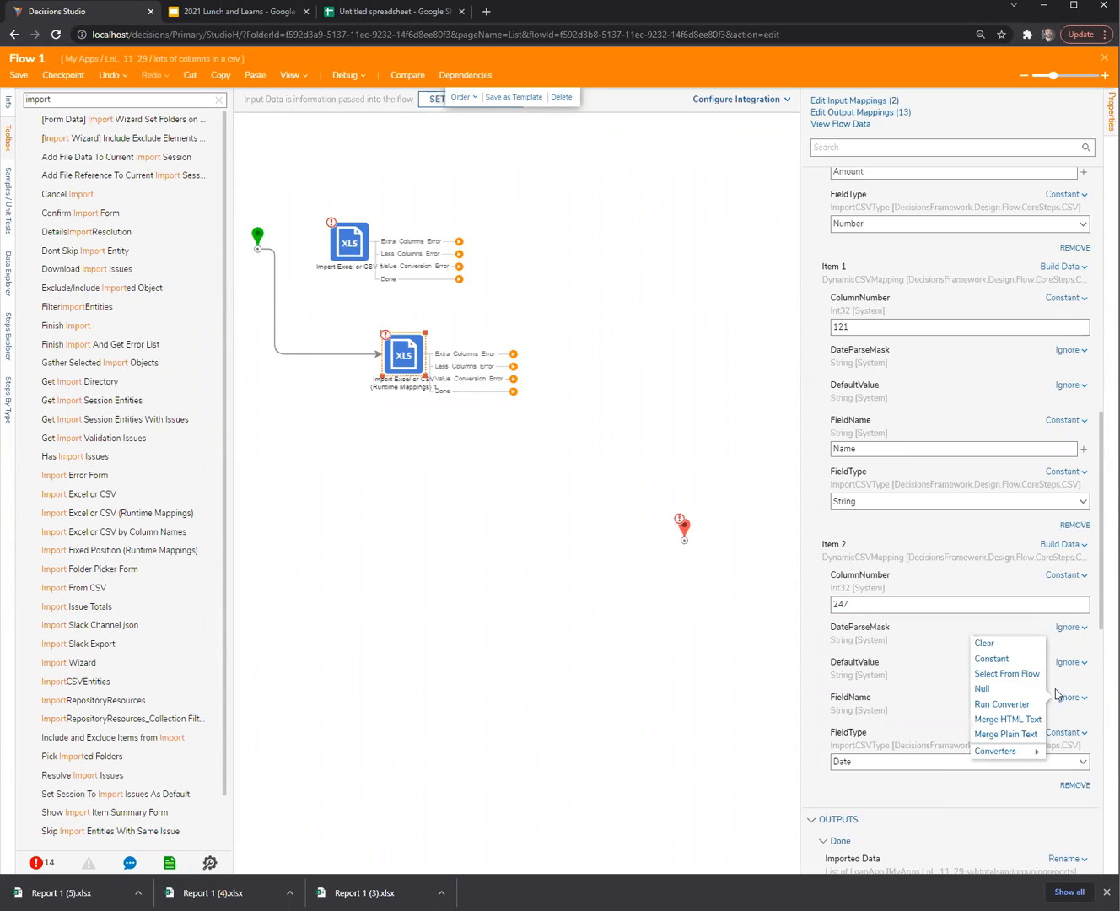
{"action": "left_click", "coordinate": [990, 656]}
{"action": "left_click", "coordinate": [946, 725]}
{"action": "type", "text": "Date"}
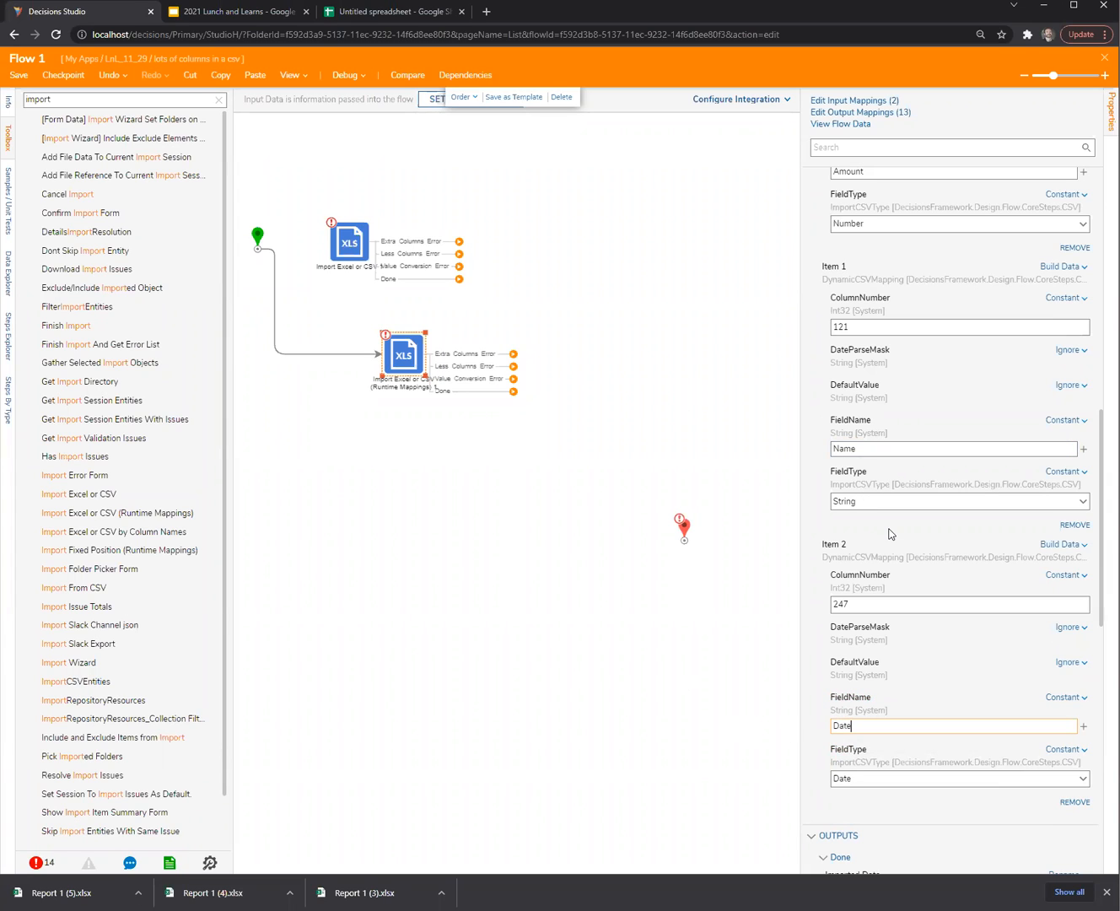
Step: Move the end step level with the runtime mappings import step and connect that step's Done outcome to it
{"action": "left_click_drag", "start_coordinate": [682, 530], "coordinate": [671, 383]}
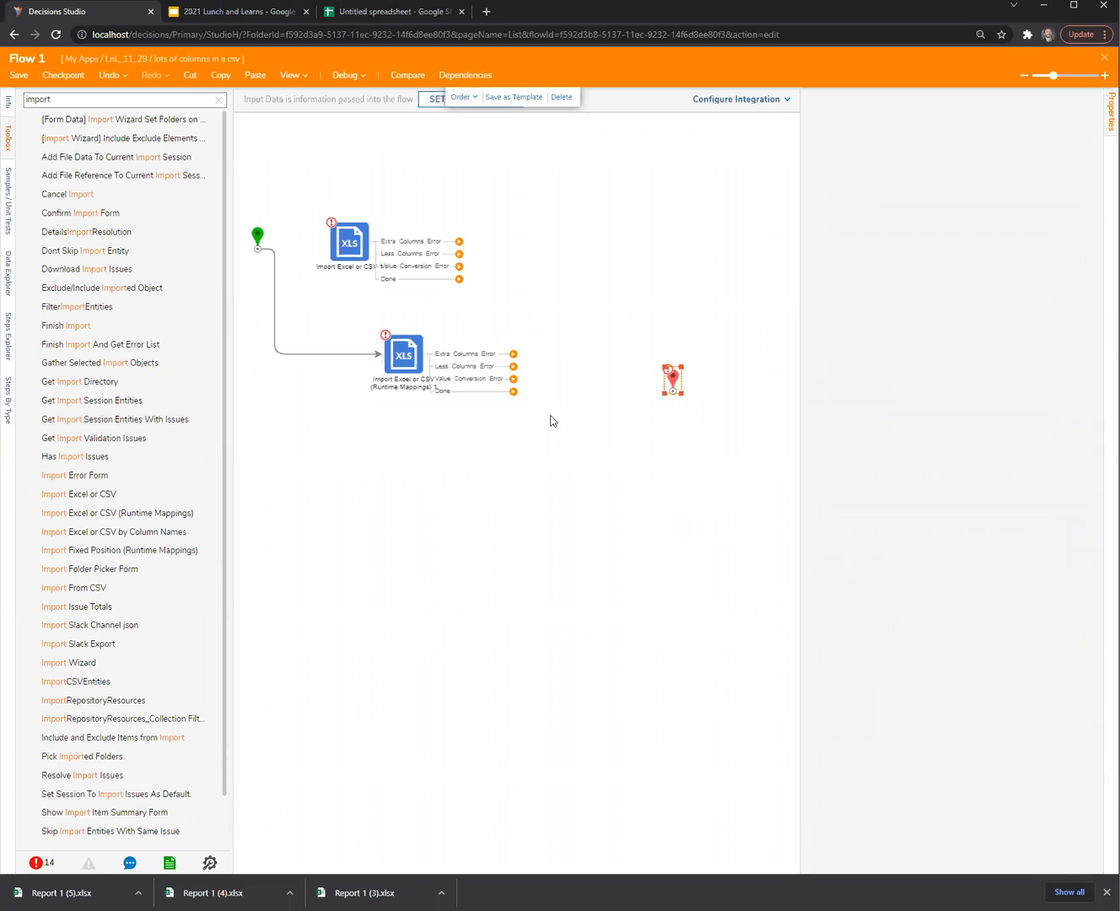
{"action": "left_click_drag", "start_coordinate": [470, 394], "coordinate": [616, 345]}
{"action": "left_click", "coordinate": [431, 406]}
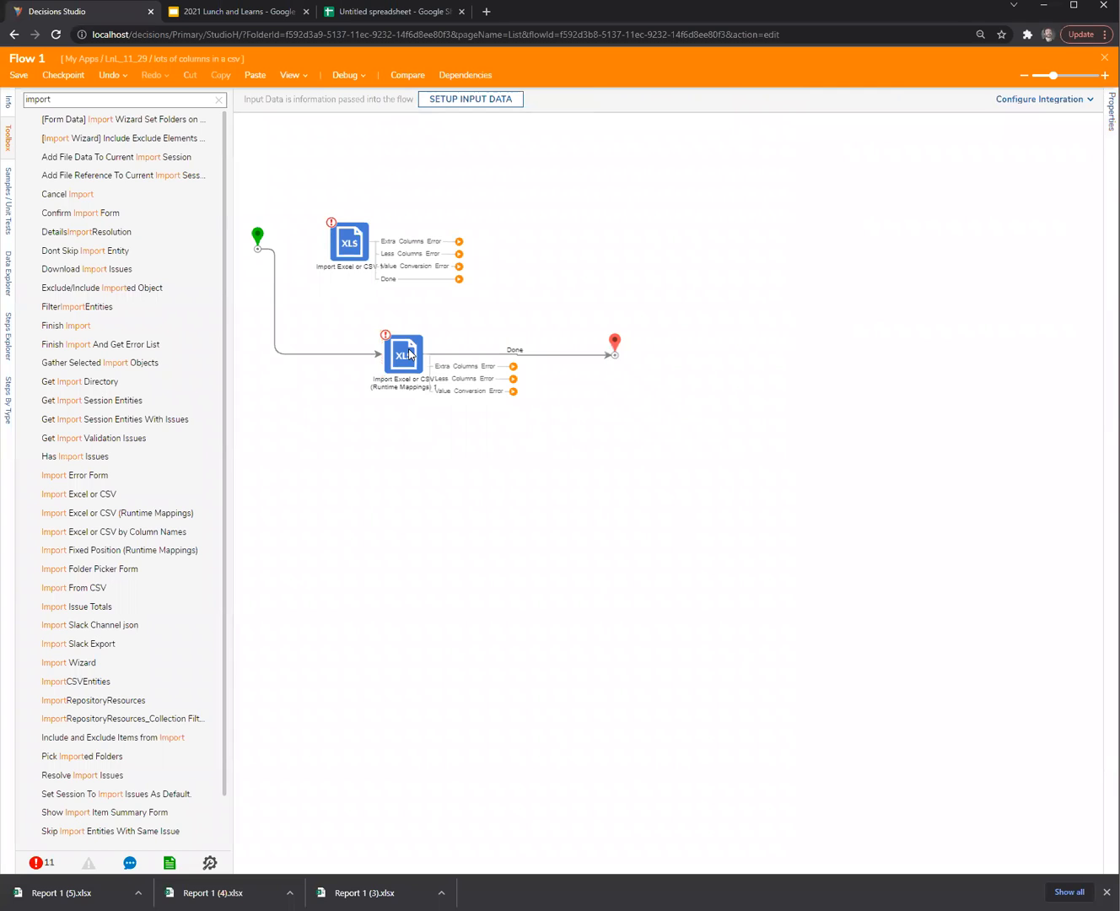
Step: Examine the flow's Imported Data in the Data Explorer and review the runtime import step's output type and column mappings
{"action": "left_click", "coordinate": [409, 353]}
{"action": "left_click", "coordinate": [9, 272]}
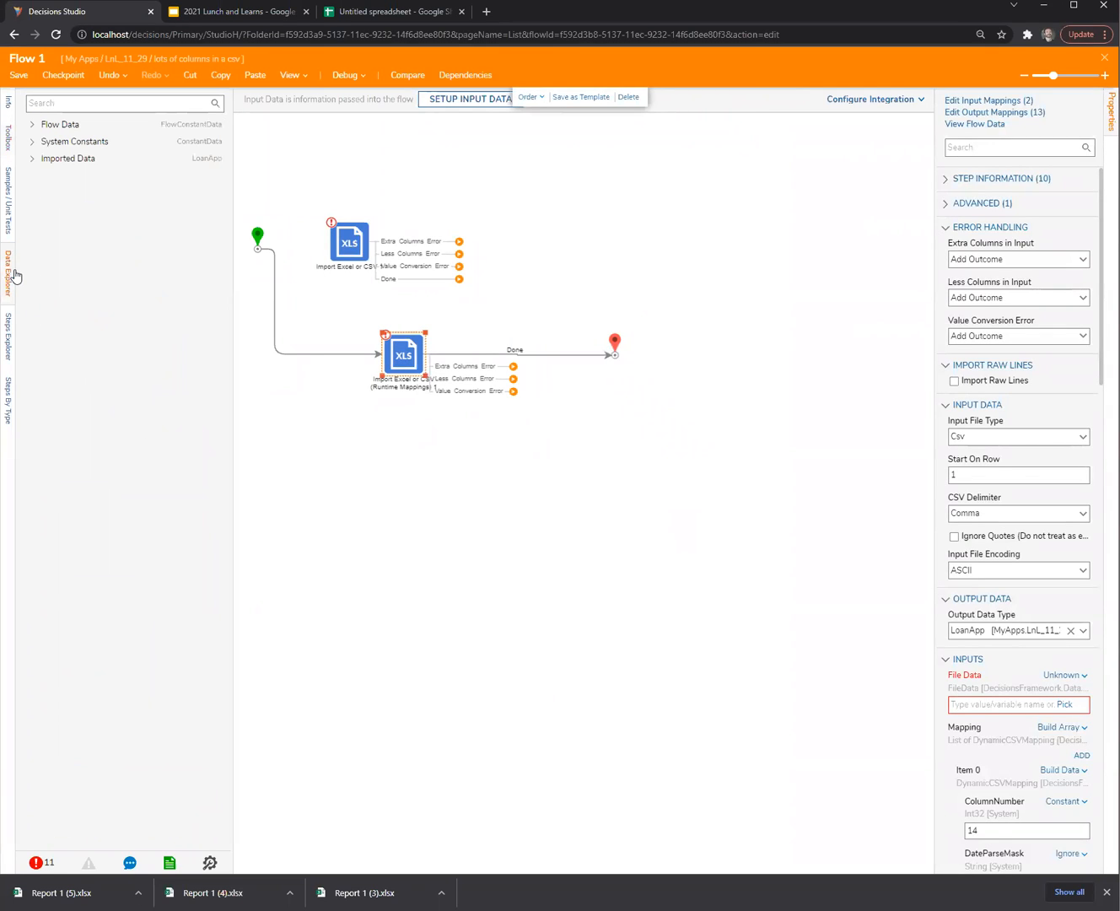
{"action": "left_click", "coordinate": [61, 164]}
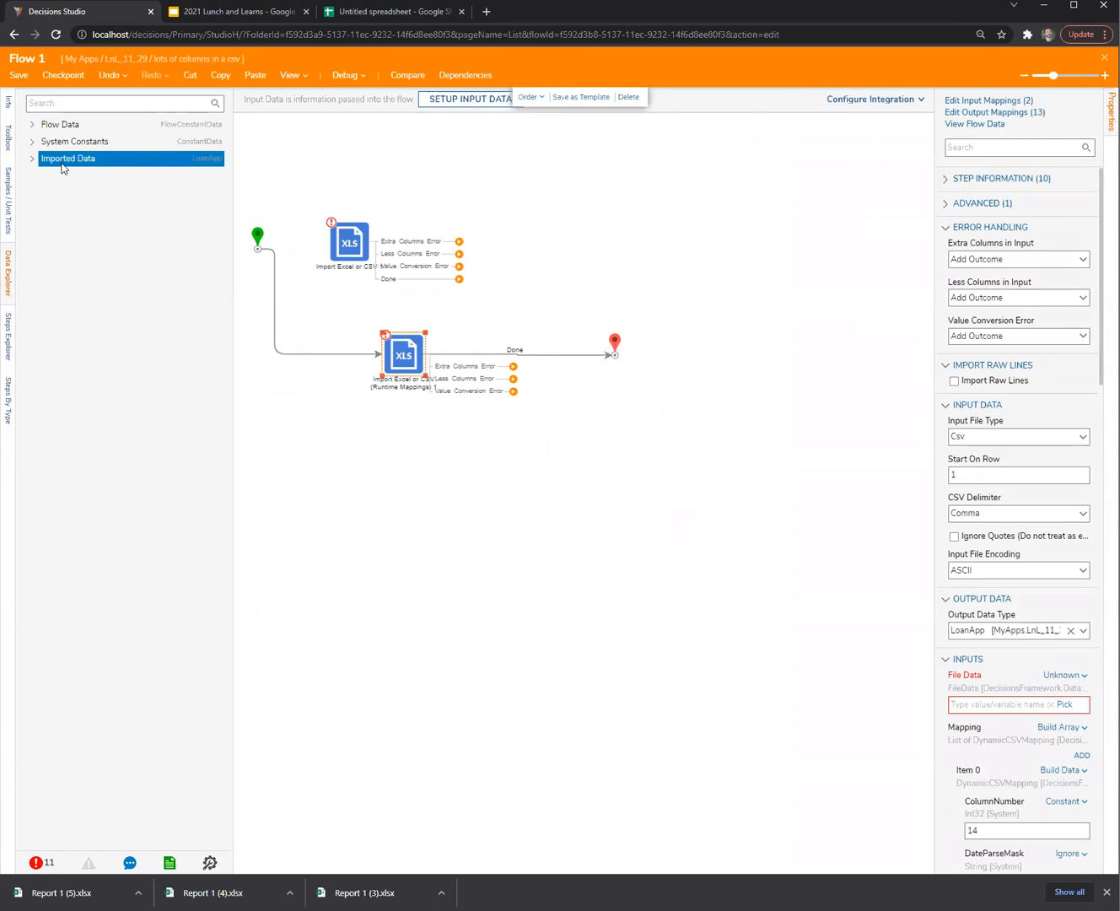
{"action": "left_click_drag", "start_coordinate": [62, 166], "coordinate": [389, 361]}
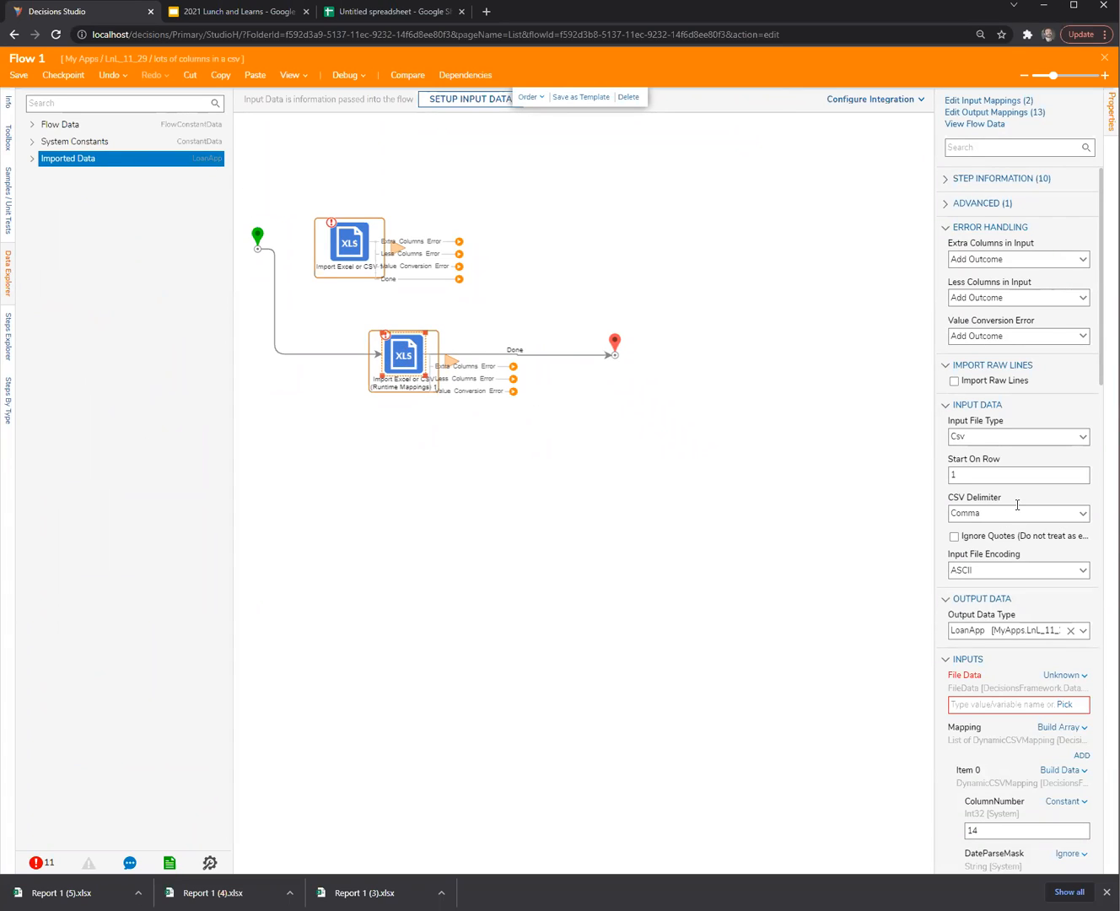
{"action": "left_click_drag", "start_coordinate": [933, 621], "coordinate": [811, 628]}
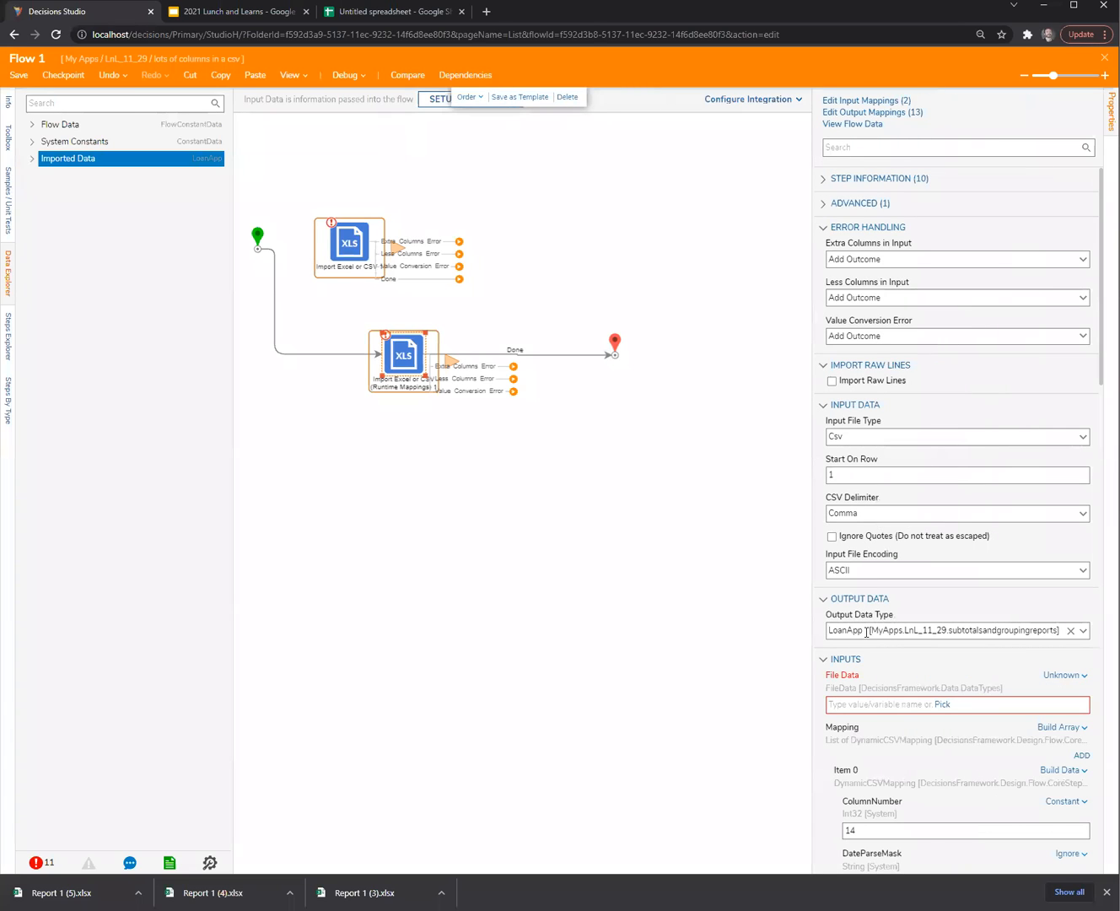
{"action": "scroll", "coordinate": [892, 684], "scroll_direction": "down", "scroll_amount": 2}
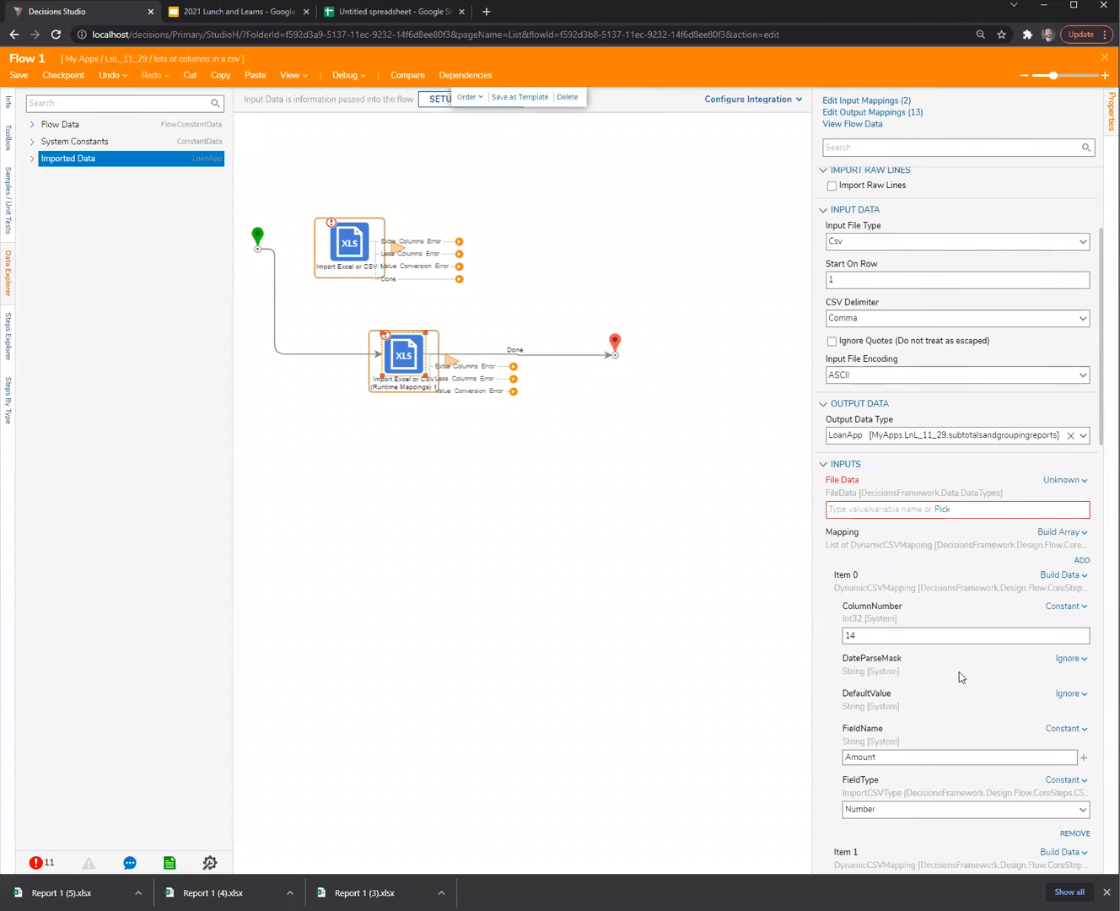
{"action": "scroll", "coordinate": [962, 676], "scroll_direction": "down", "scroll_amount": 3}
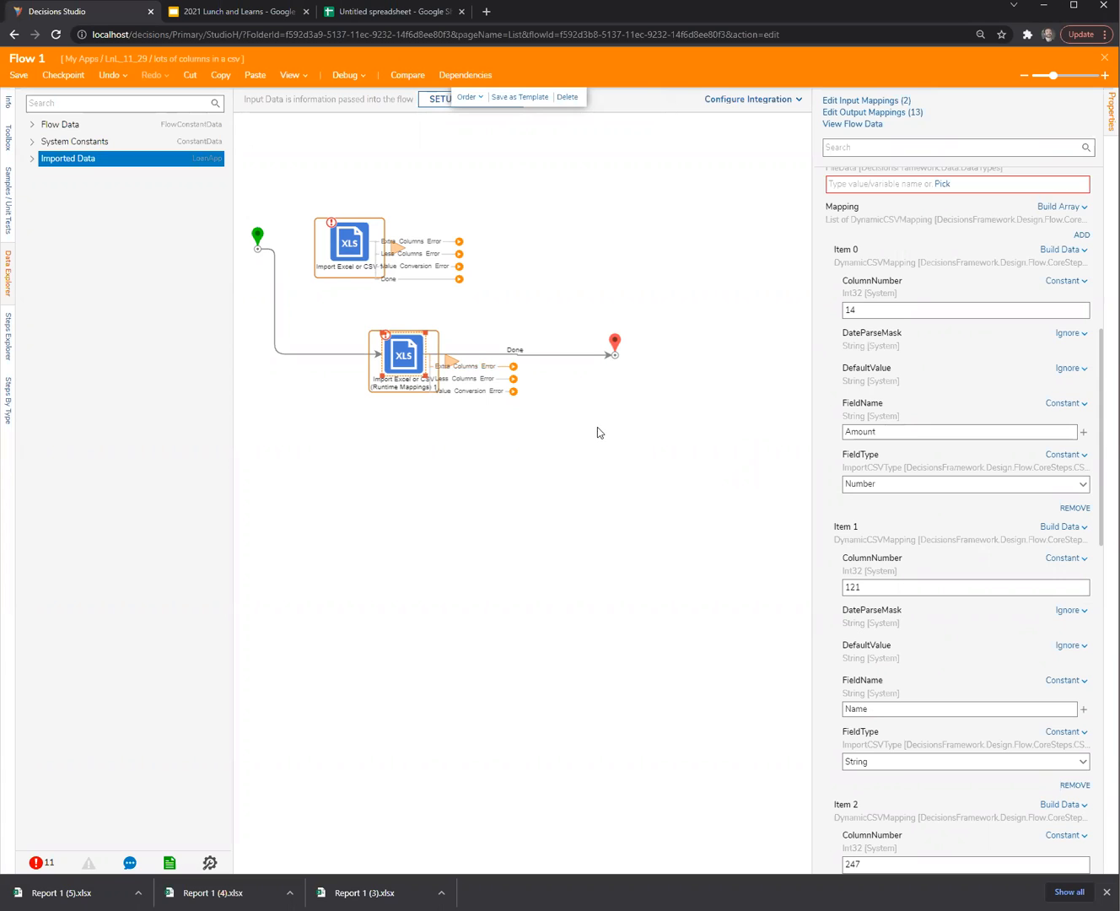
{"action": "scroll", "coordinate": [973, 525], "scroll_direction": "up", "scroll_amount": 5}
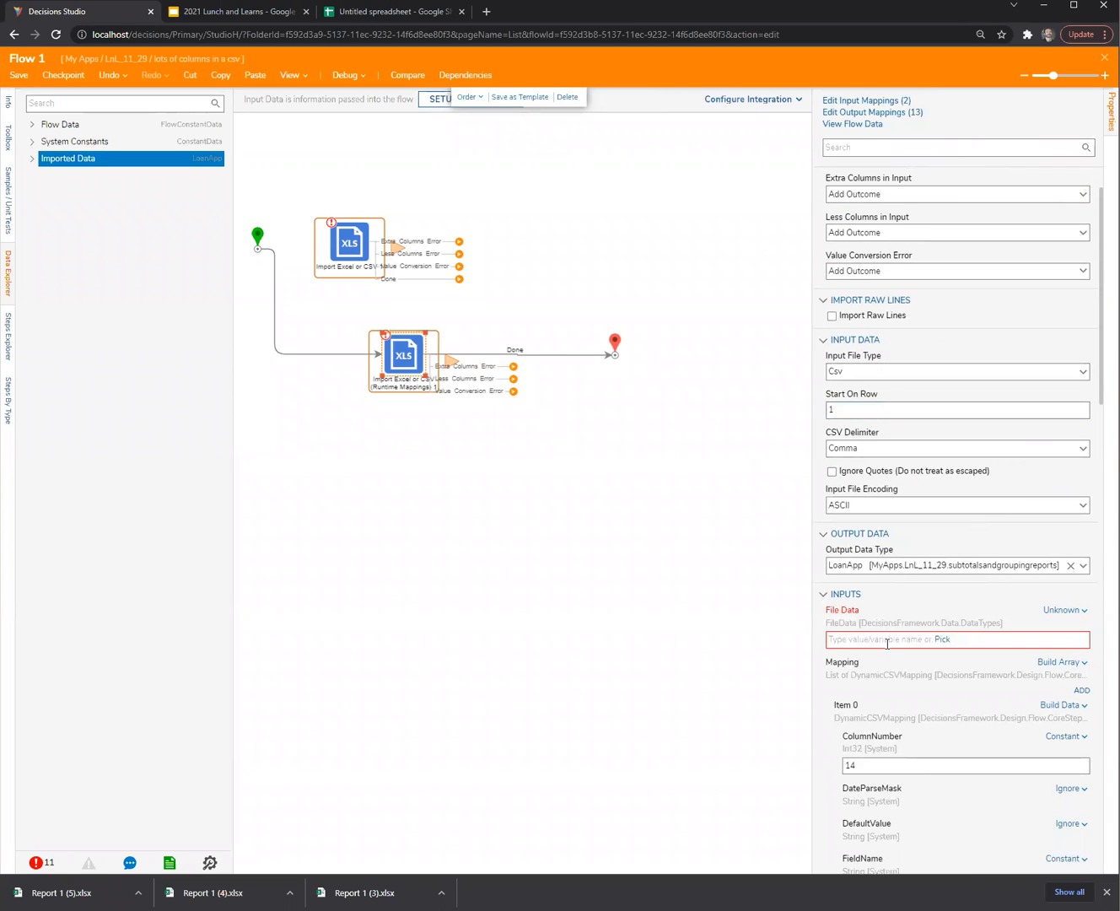
{"action": "scroll", "coordinate": [928, 645], "scroll_direction": "down", "scroll_amount": 1}
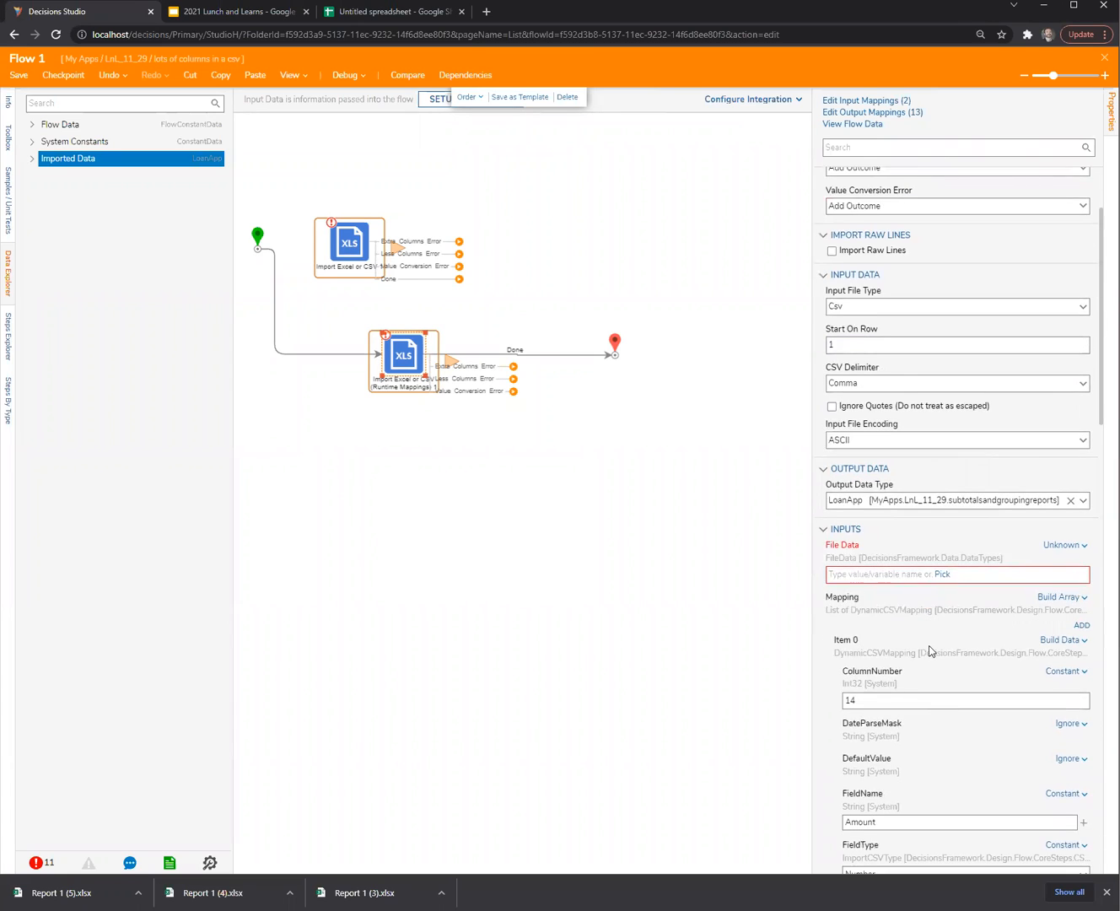
{"action": "scroll", "coordinate": [928, 644], "scroll_direction": "down", "scroll_amount": 3}
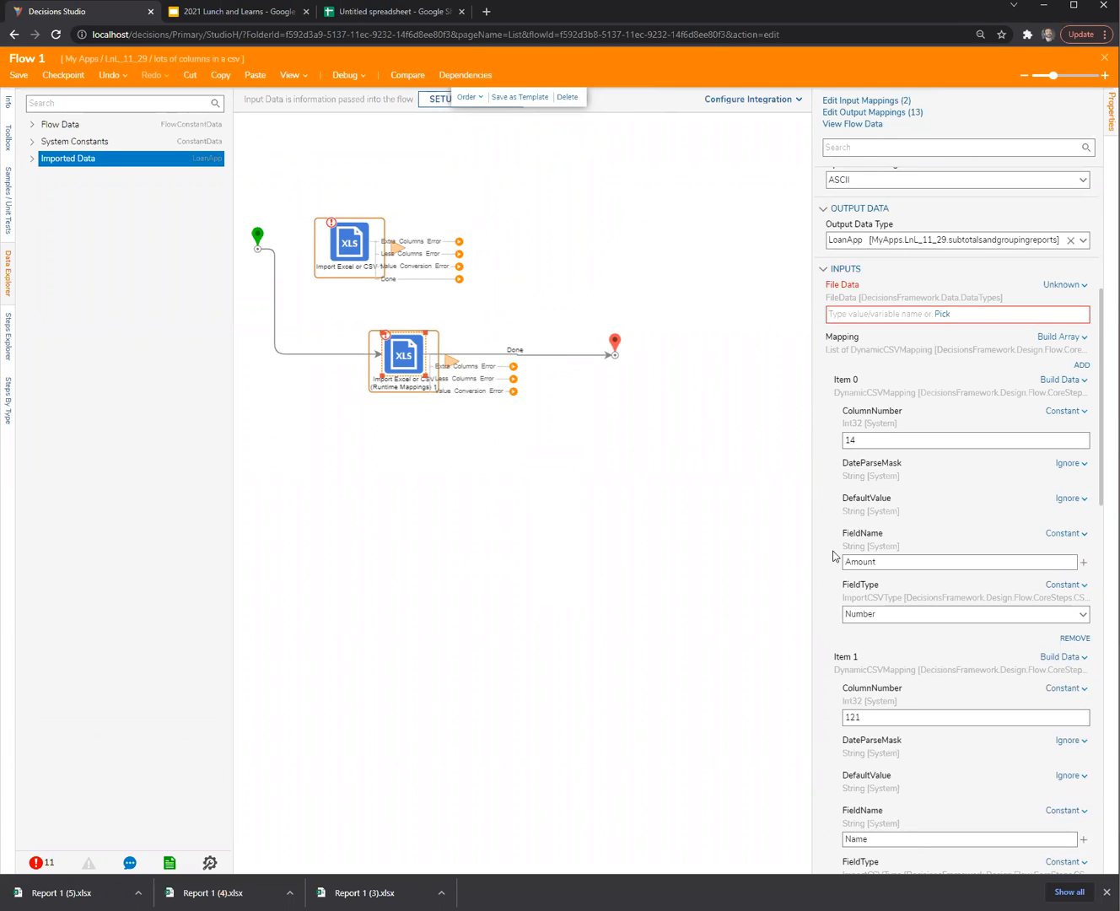
Step: Find the Batch Insert Entities step and insert it on the Done path between the runtime import step and the end step
{"action": "left_click", "coordinate": [619, 344]}
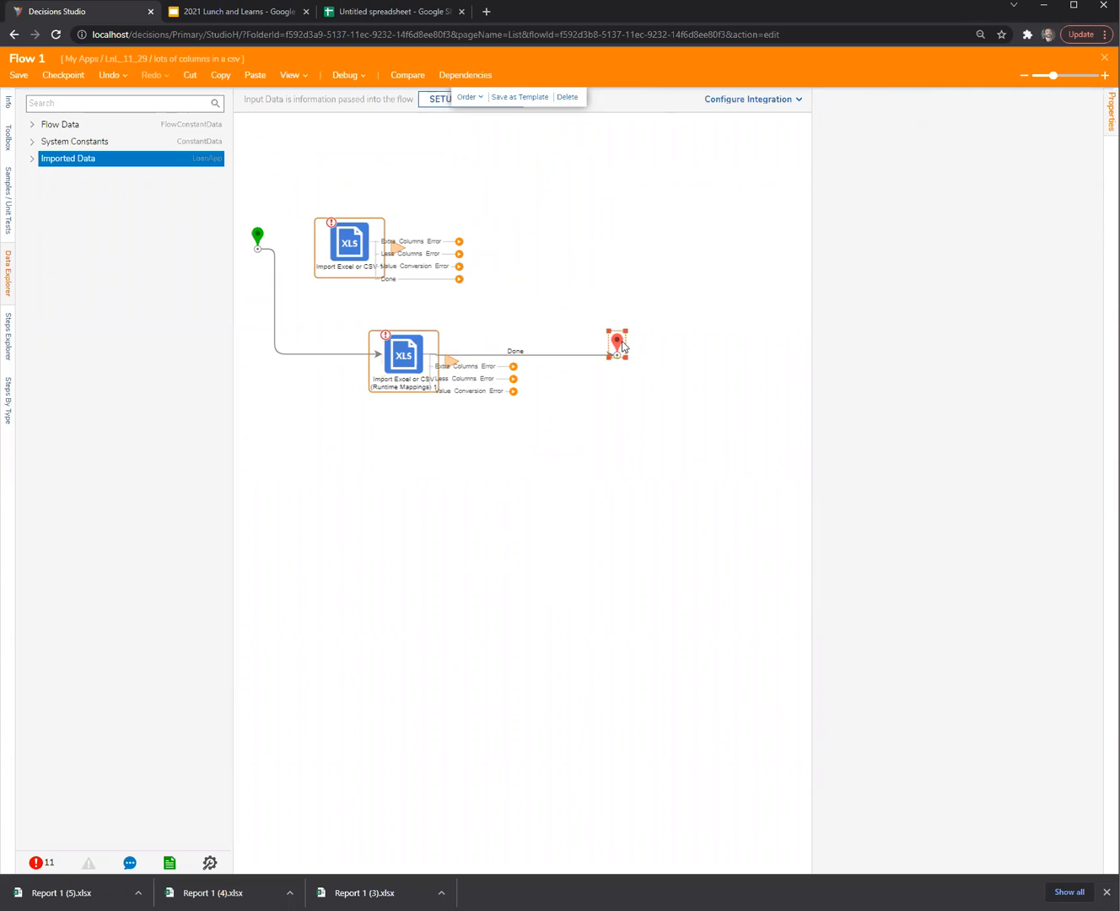
{"action": "left_click", "coordinate": [9, 135]}
{"action": "double_click", "coordinate": [106, 98]}
{"action": "type", "text": "batch"}
{"action": "left_click_drag", "start_coordinate": [93, 119], "coordinate": [618, 355]}
{"action": "left_click", "coordinate": [599, 355]}
Step: Set the Batch Insert Entities step's Type Name to LoanApplication [MyApps.LnL9_30]
{"action": "left_click", "coordinate": [858, 235]}
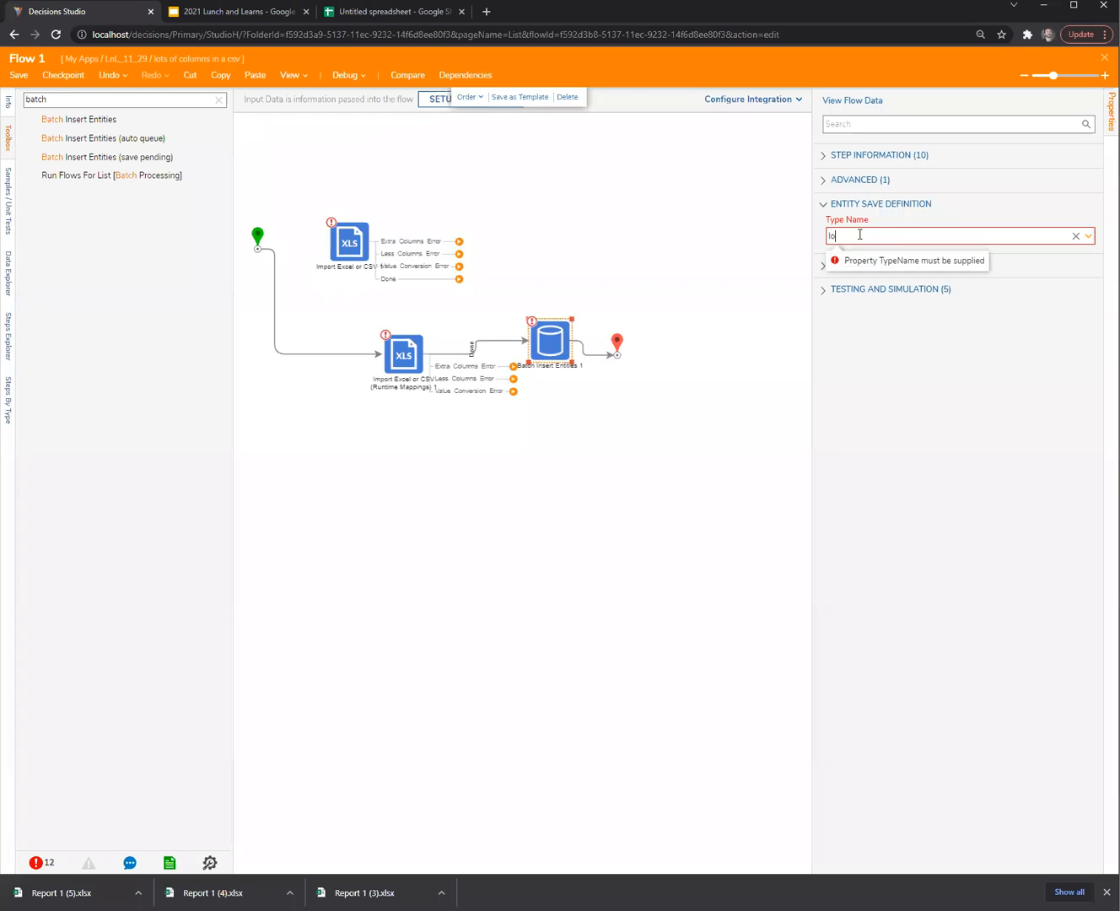
{"action": "type", "text": "loan"}
{"action": "left_click", "coordinate": [873, 250]}
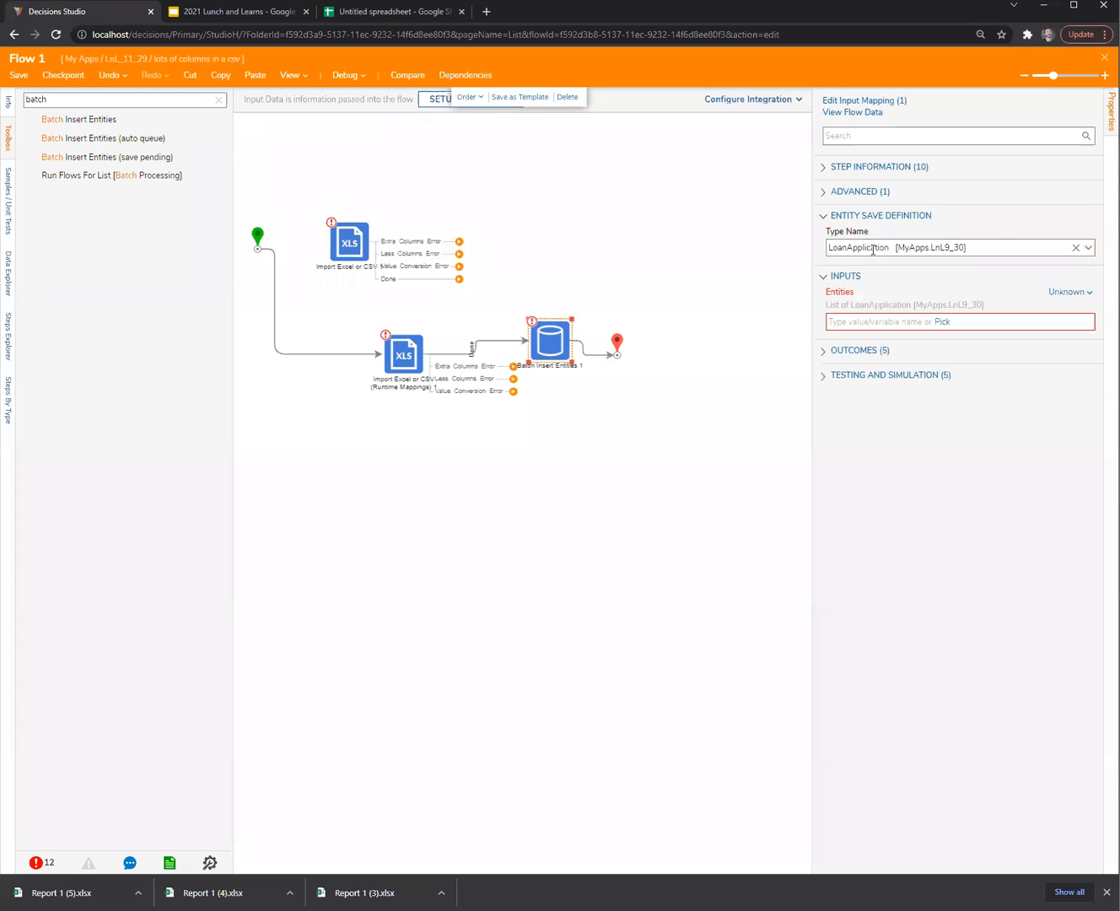
Step: Set the Batch Insert Entities step's Entities input to select Imported Data from the flow
{"action": "left_click", "coordinate": [1070, 292]}
{"action": "left_click", "coordinate": [986, 261]}
{"action": "left_click", "coordinate": [396, 396]}
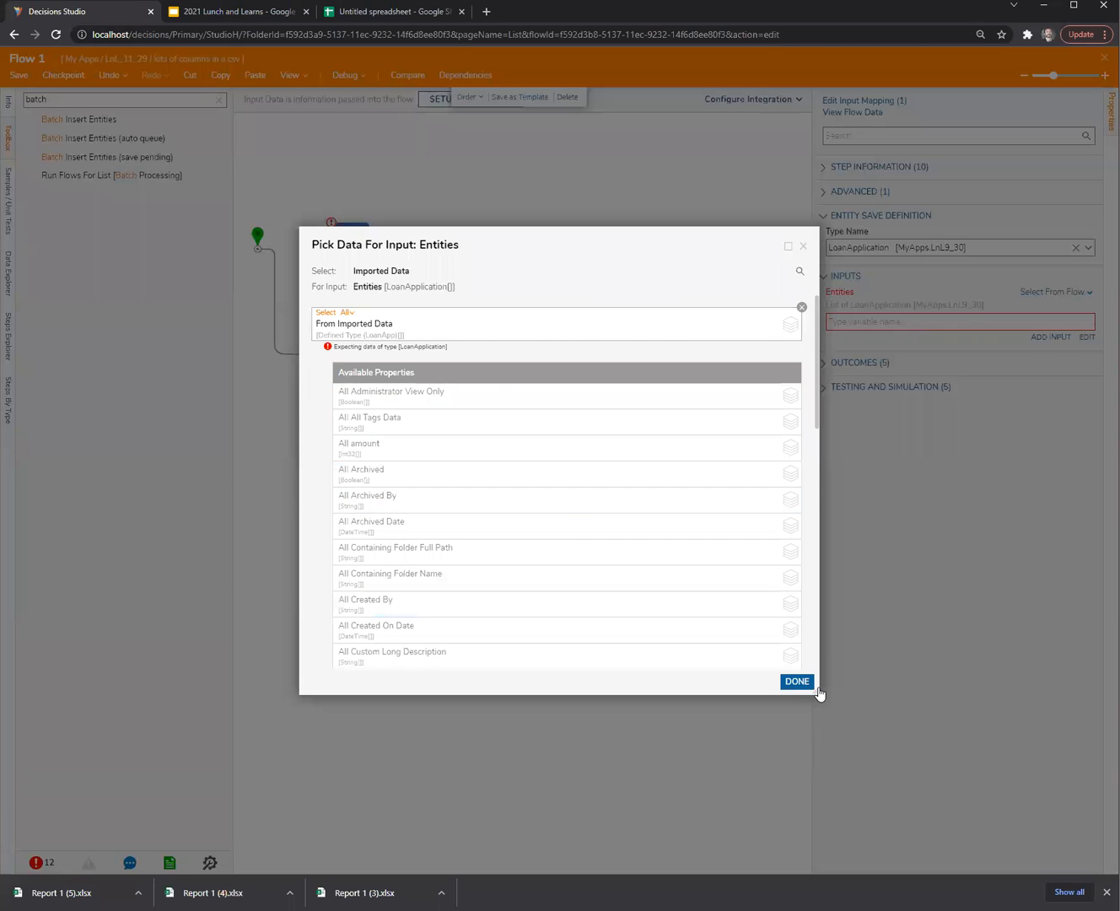
{"action": "left_click", "coordinate": [797, 679]}
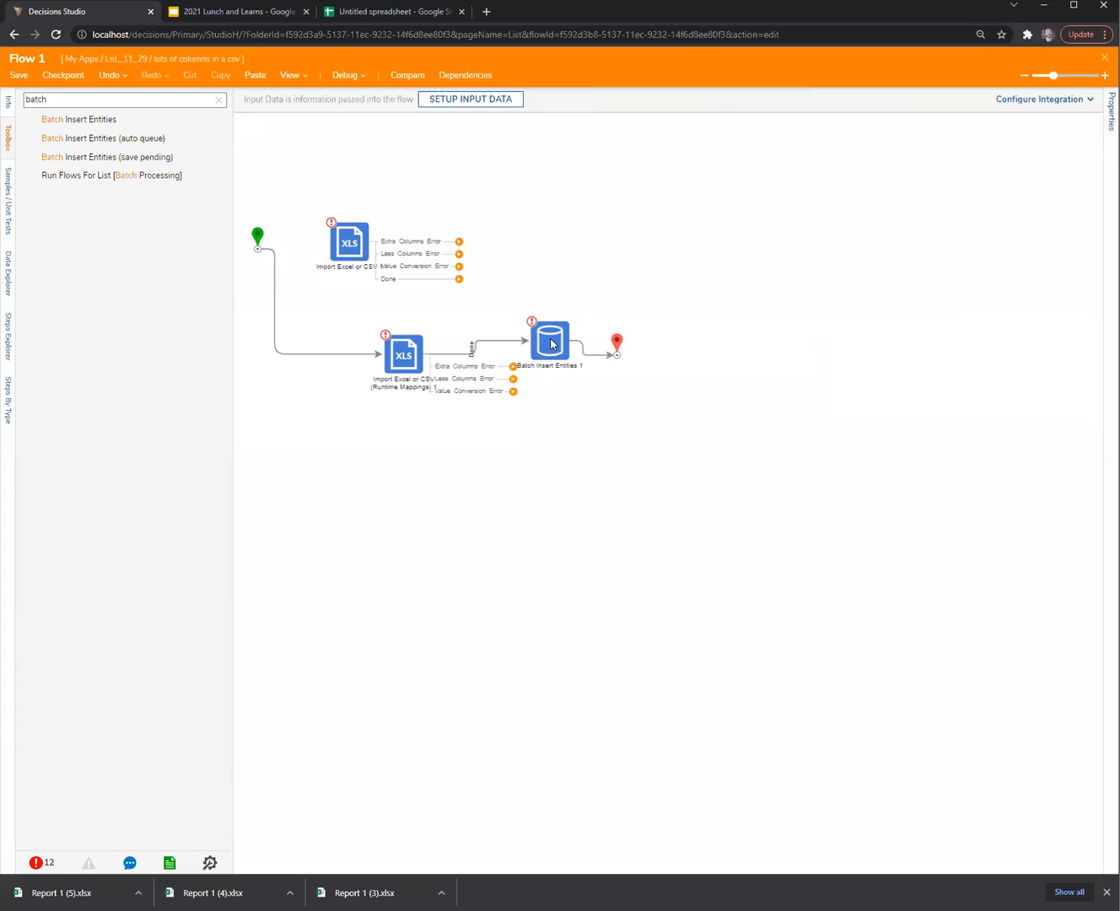
Step: Change the Batch Insert Entities step's Type Name to LoanApp [MyApps.LnL_11_29]
{"action": "left_click_drag", "start_coordinate": [930, 275], "coordinate": [813, 294]}
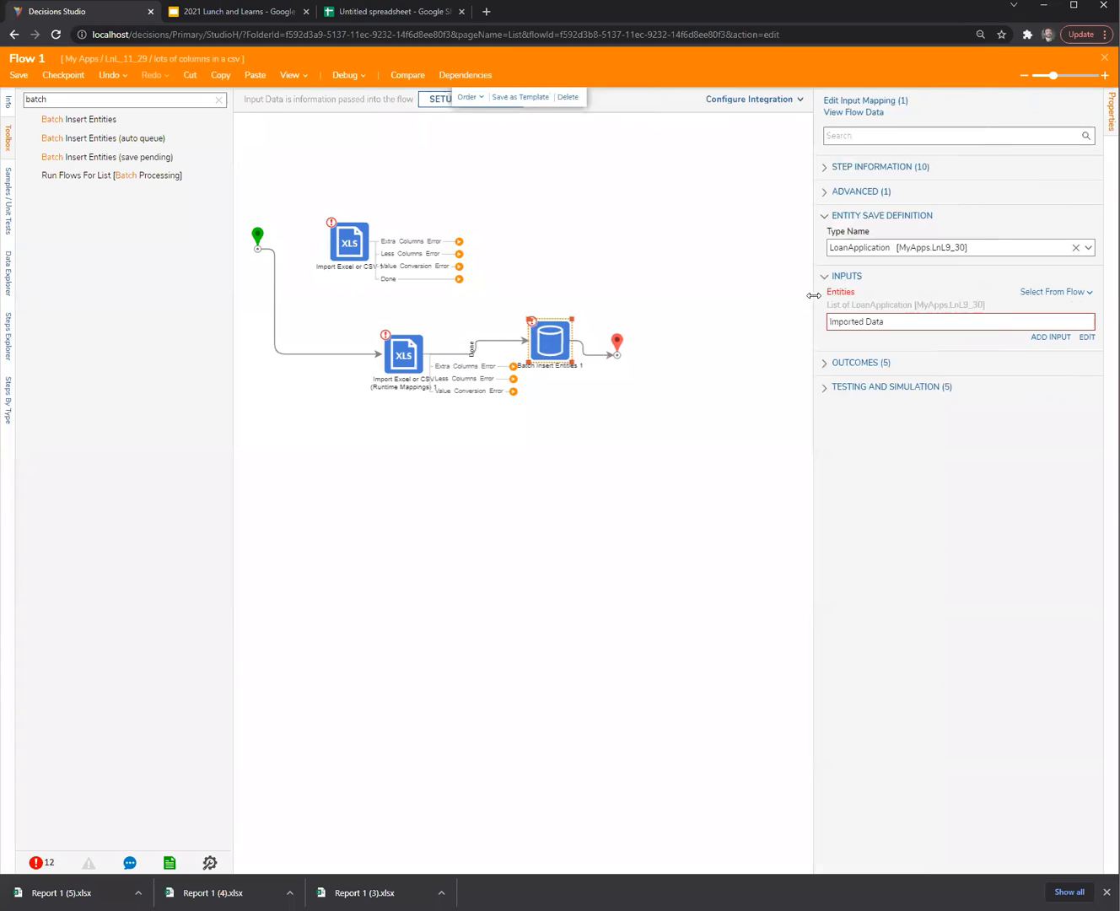
{"action": "left_click", "coordinate": [1020, 245]}
{"action": "key", "text": "ctrl+a"}
{"action": "key", "text": "BackSpace"}
{"action": "type", "text": "loan"}
{"action": "left_click", "coordinate": [1002, 299]}
{"action": "left_click", "coordinate": [635, 495]}
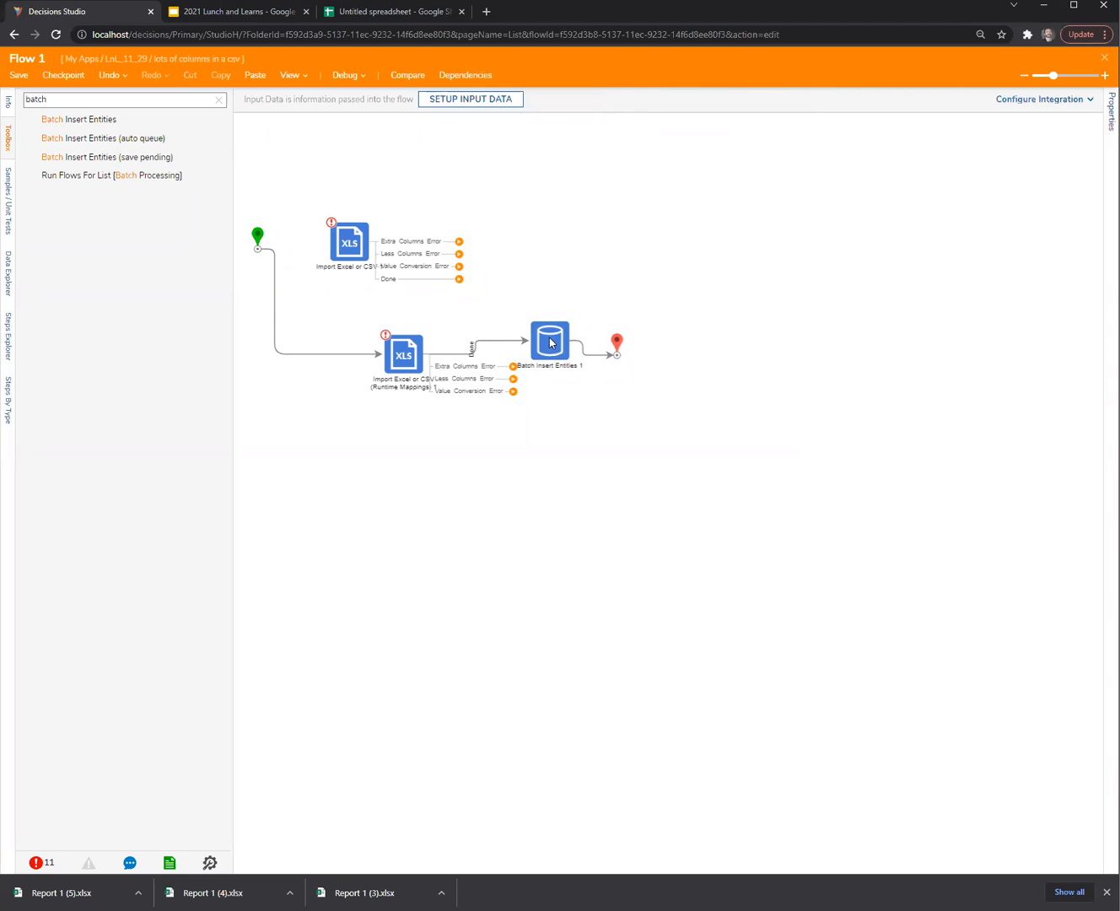
Step: Line up the start step, the runtime mappings import step and Batch Insert Entities in a row with the end step
{"action": "left_click", "coordinate": [551, 342]}
{"action": "left_click_drag", "start_coordinate": [551, 342], "coordinate": [563, 362]}
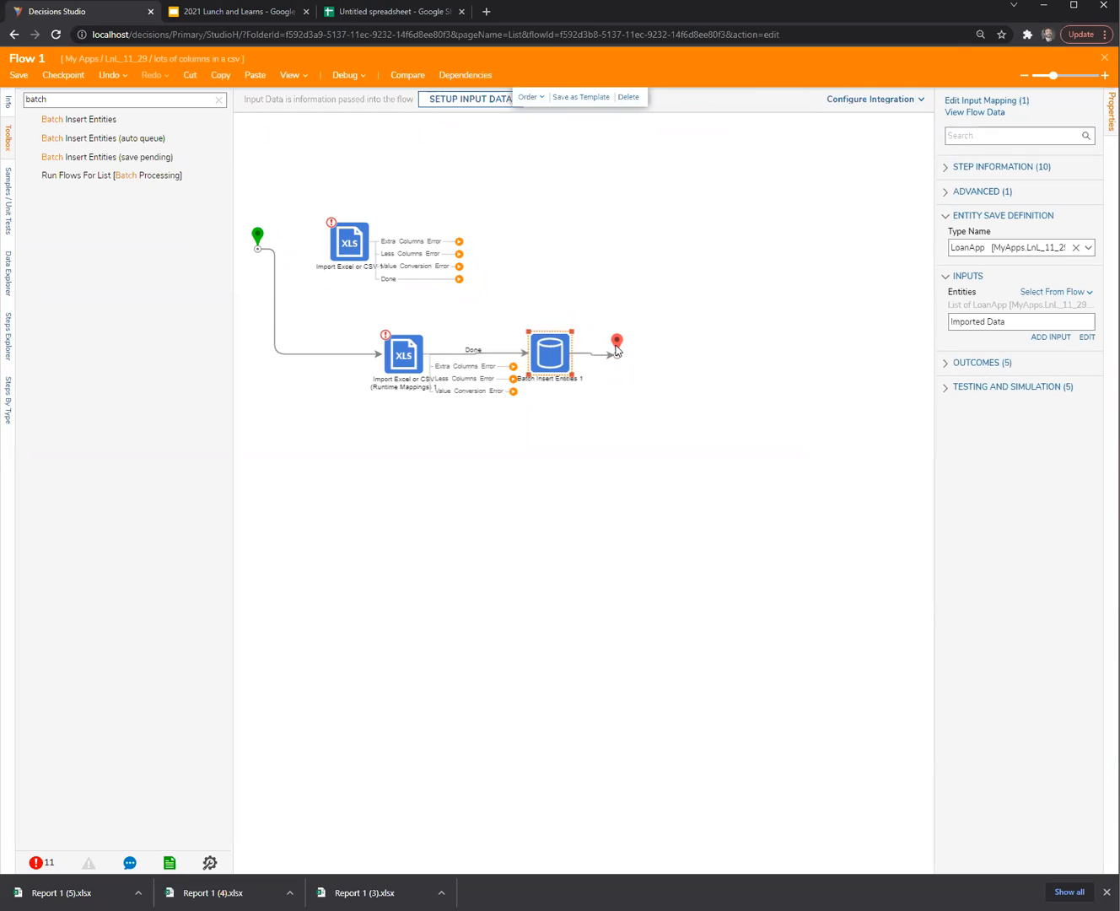
{"action": "left_click_drag", "start_coordinate": [258, 240], "coordinate": [286, 343]}
{"action": "left_click_drag", "start_coordinate": [405, 365], "coordinate": [399, 360]}
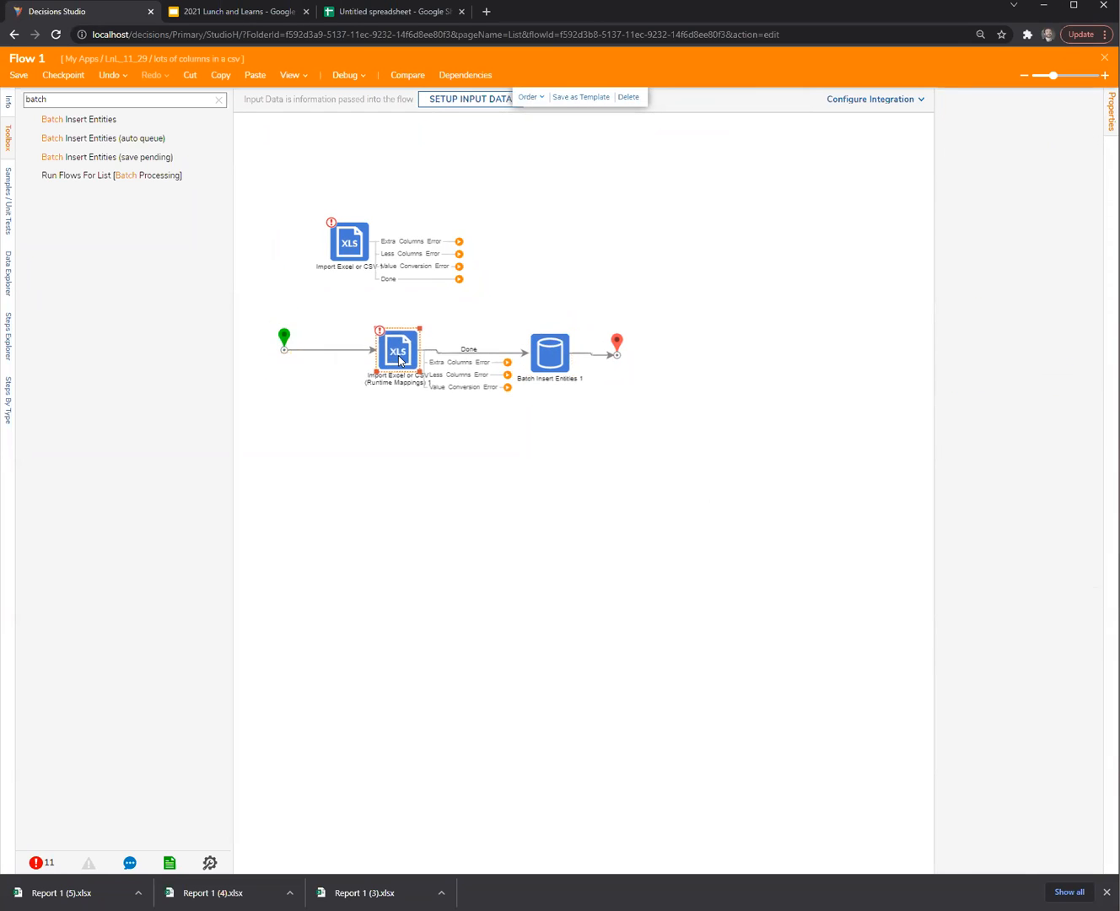
Step: Add a Throw Exception step below the runtime import step and connect the Extra Columns, Less Columns and Value Conversion Error outcomes to it
{"action": "double_click", "coordinate": [147, 101]}
{"action": "type", "text": "exception"}
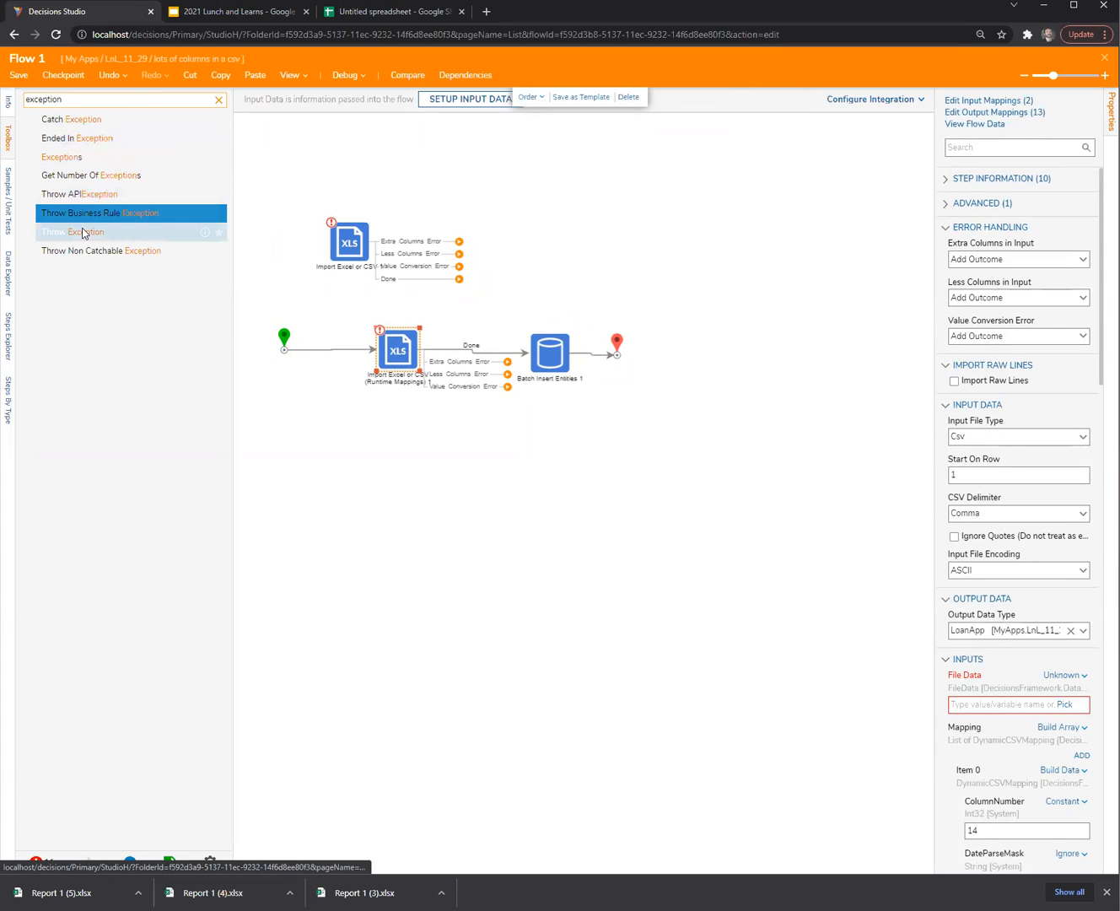
{"action": "left_click_drag", "start_coordinate": [72, 232], "coordinate": [444, 485]}
{"action": "left_click_drag", "start_coordinate": [478, 388], "coordinate": [455, 522]}
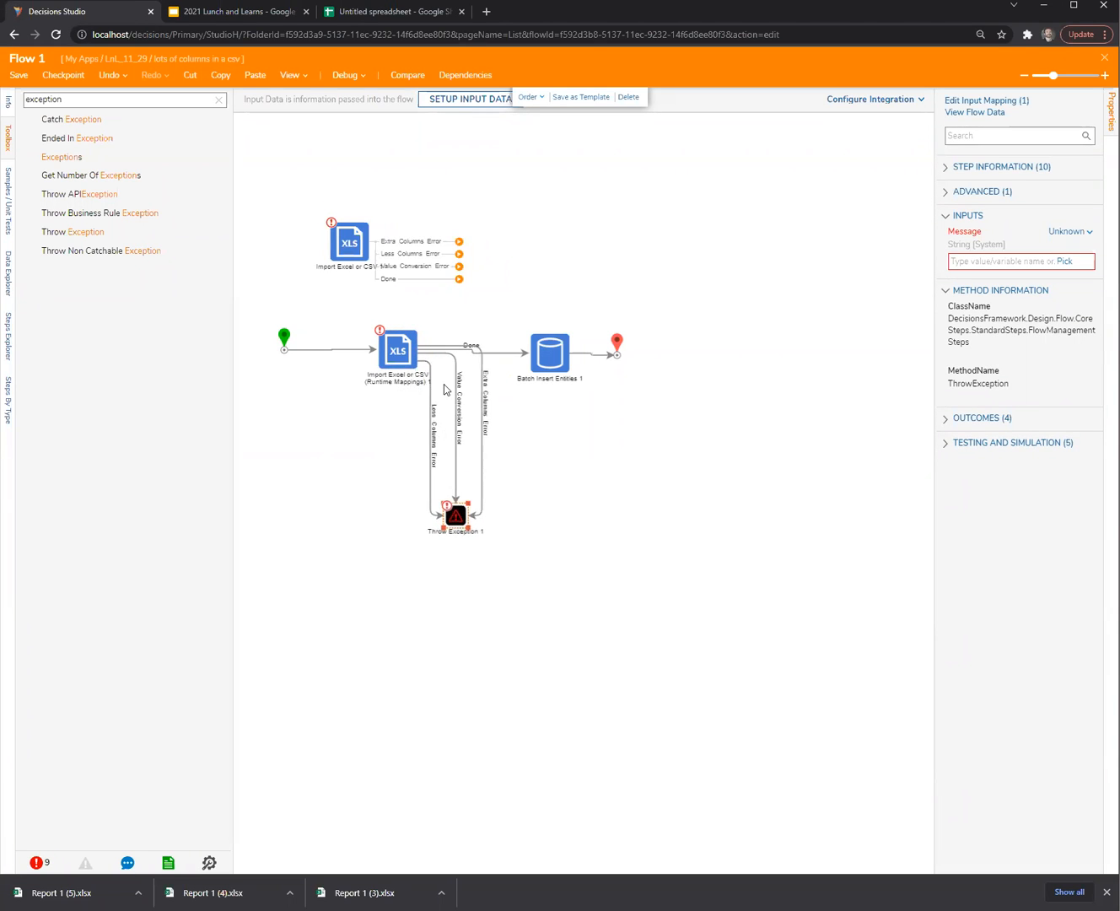
Step: Reroute the Less Columns Error link to leave from the underside of the runtime import step and nudge Throw Exception slightly to space the links
{"action": "left_click", "coordinate": [420, 363]}
{"action": "left_click", "coordinate": [425, 359]}
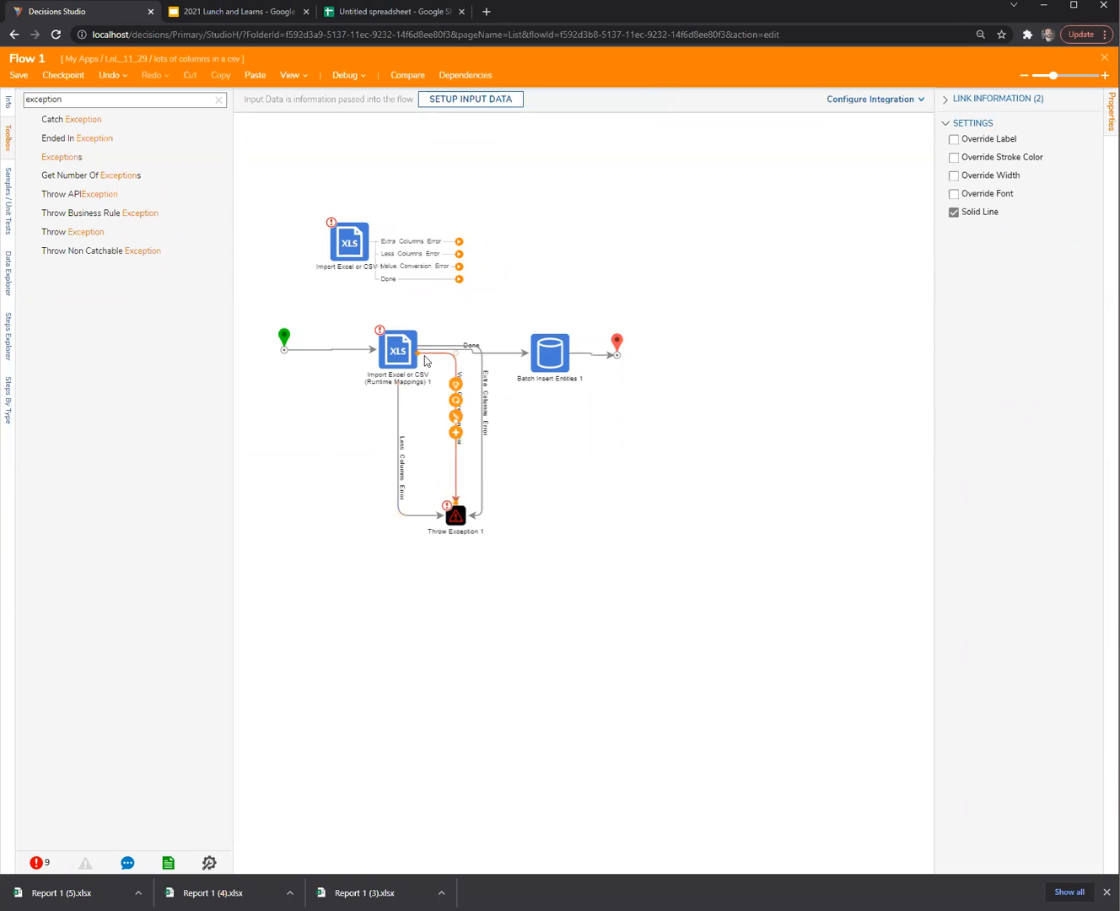
{"action": "left_click_drag", "start_coordinate": [459, 519], "coordinate": [454, 515]}
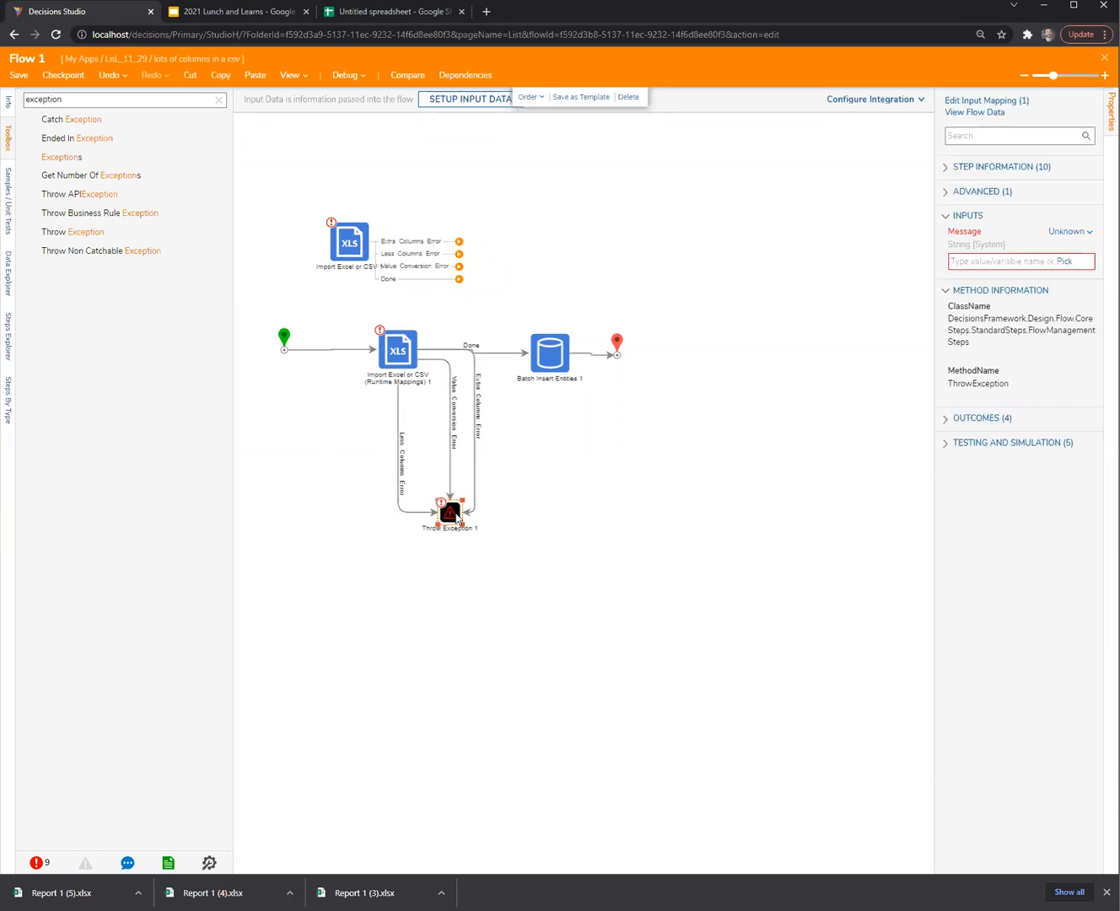
Step: Raise the Batch Insert Entities and end steps so the Done path runs straight from the runtime import step
{"action": "left_click_drag", "start_coordinate": [553, 363], "coordinate": [632, 331]}
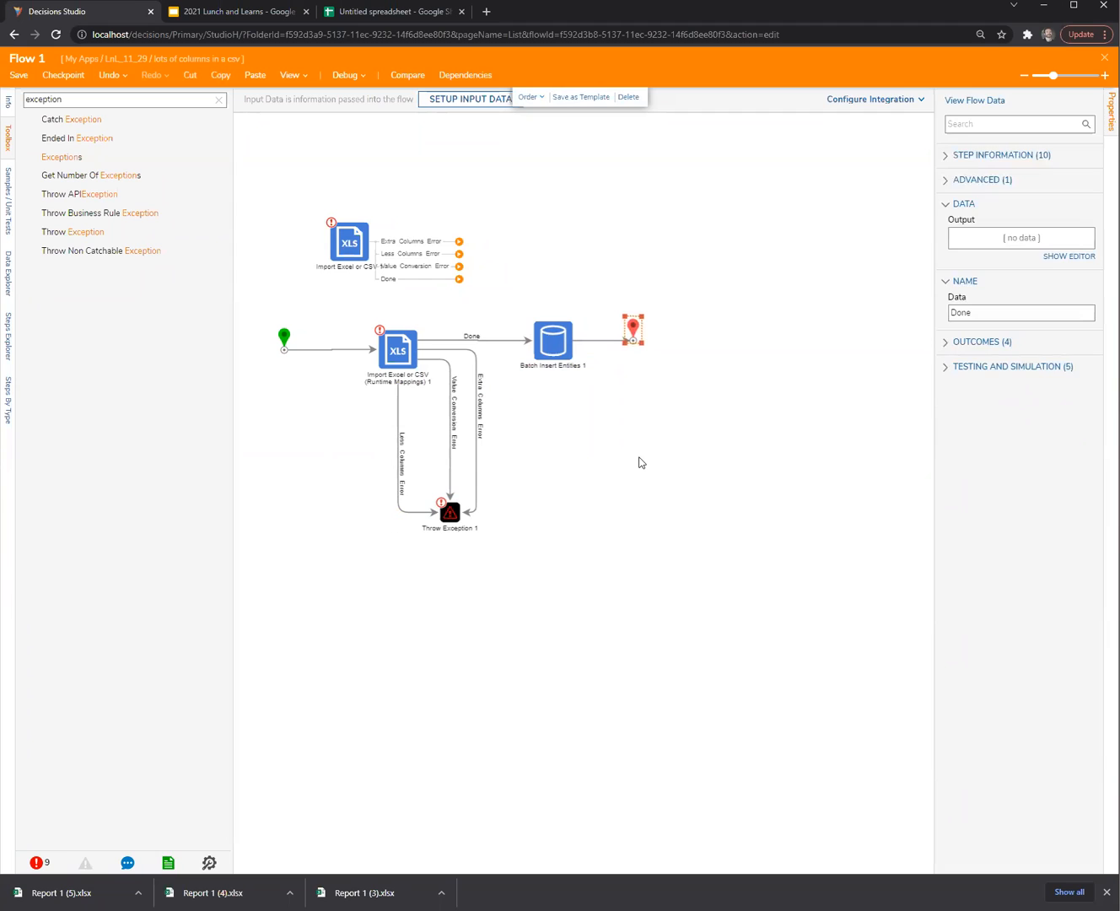
{"action": "left_click", "coordinate": [597, 479]}
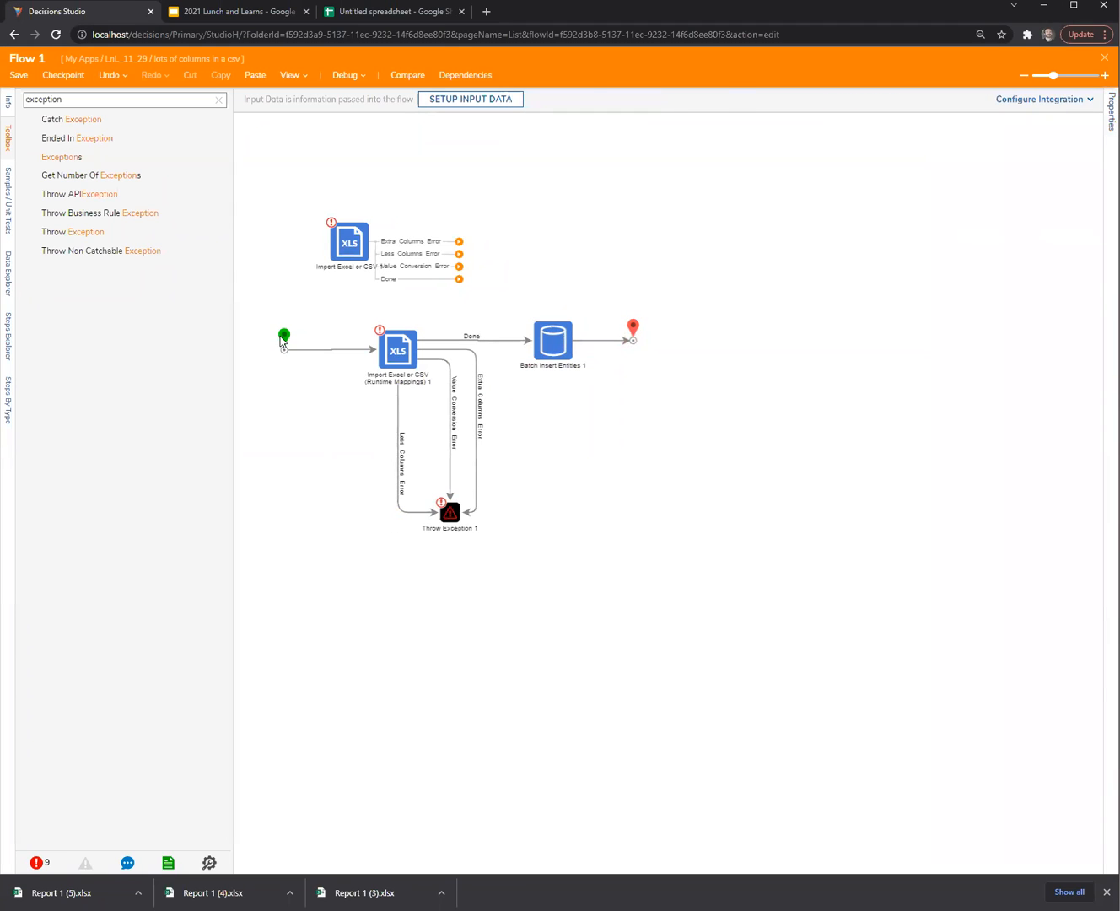
{"action": "left_click", "coordinate": [281, 340]}
{"action": "left_click", "coordinate": [552, 342]}
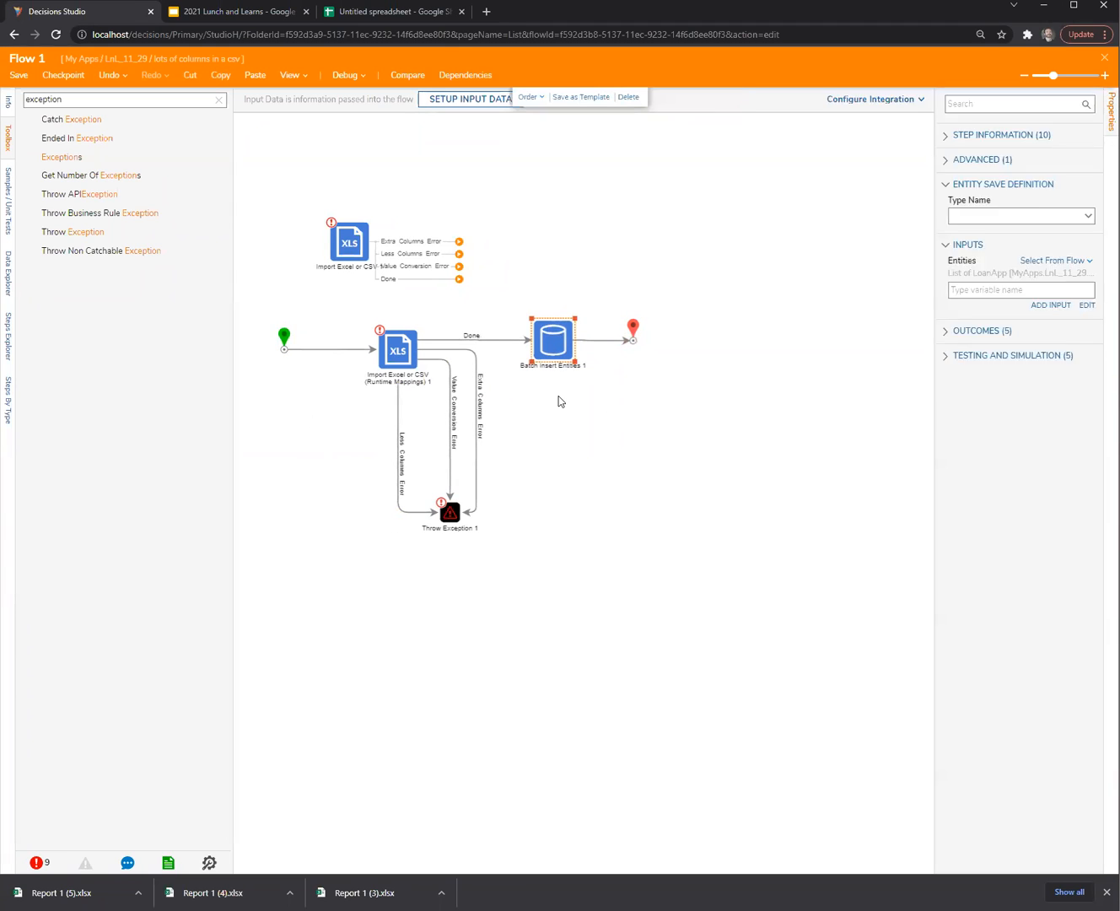
{"action": "left_click", "coordinate": [633, 329]}
{"action": "key", "text": "Up"}
{"action": "left_click", "coordinate": [666, 429]}
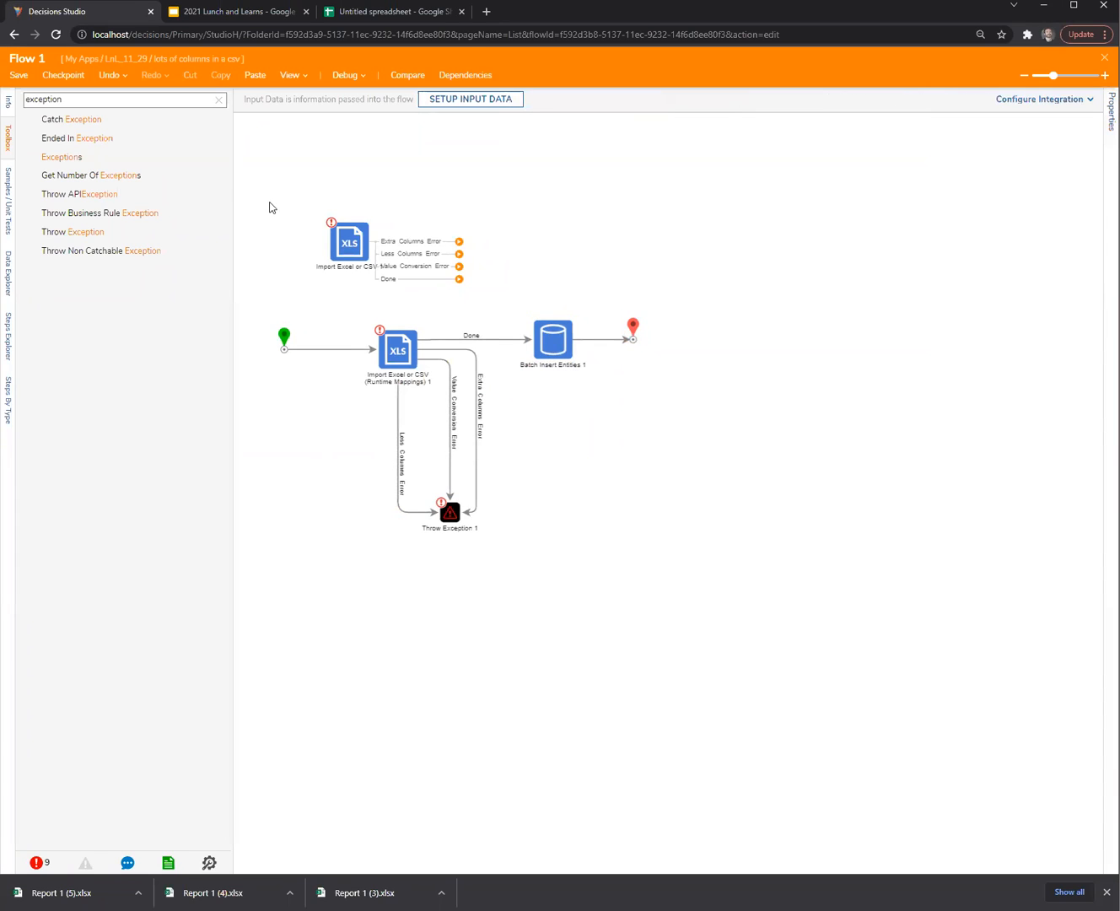
{"action": "left_click", "coordinate": [212, 102]}
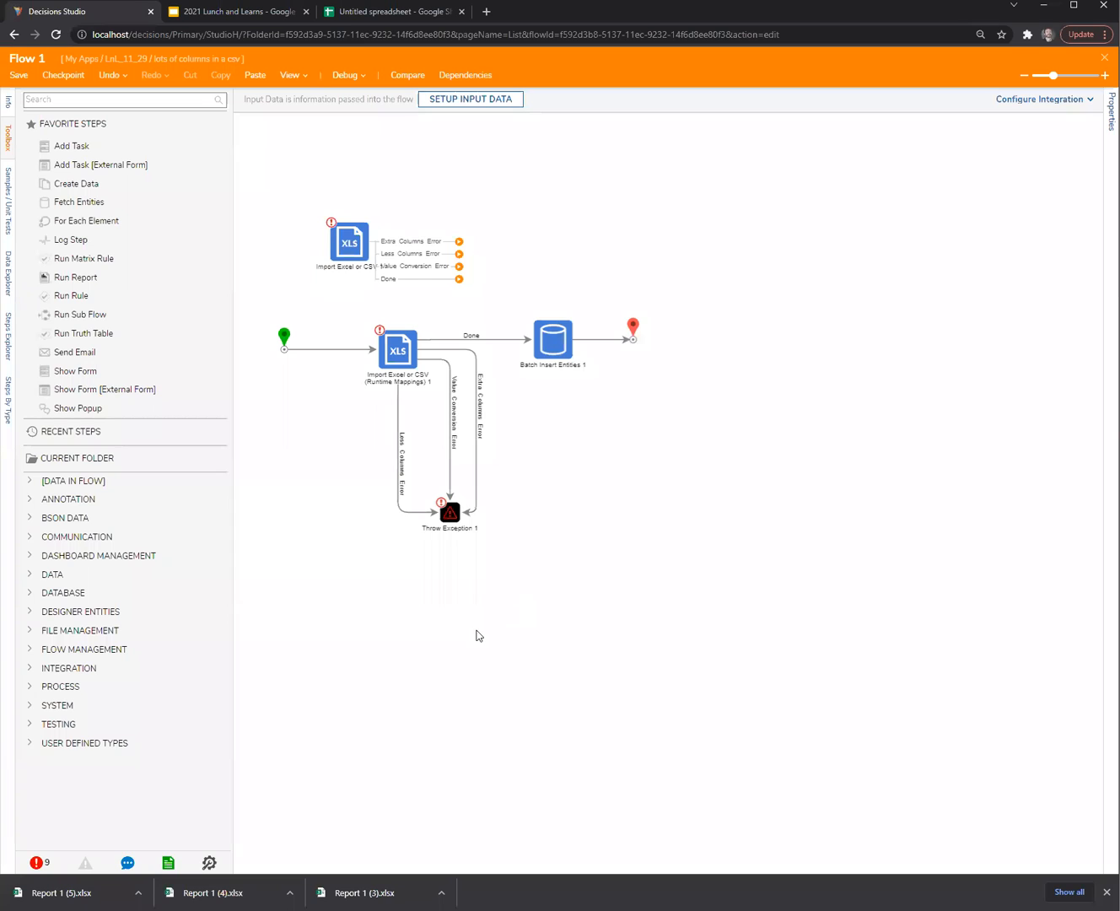
{"action": "left_click", "coordinate": [121, 101]}
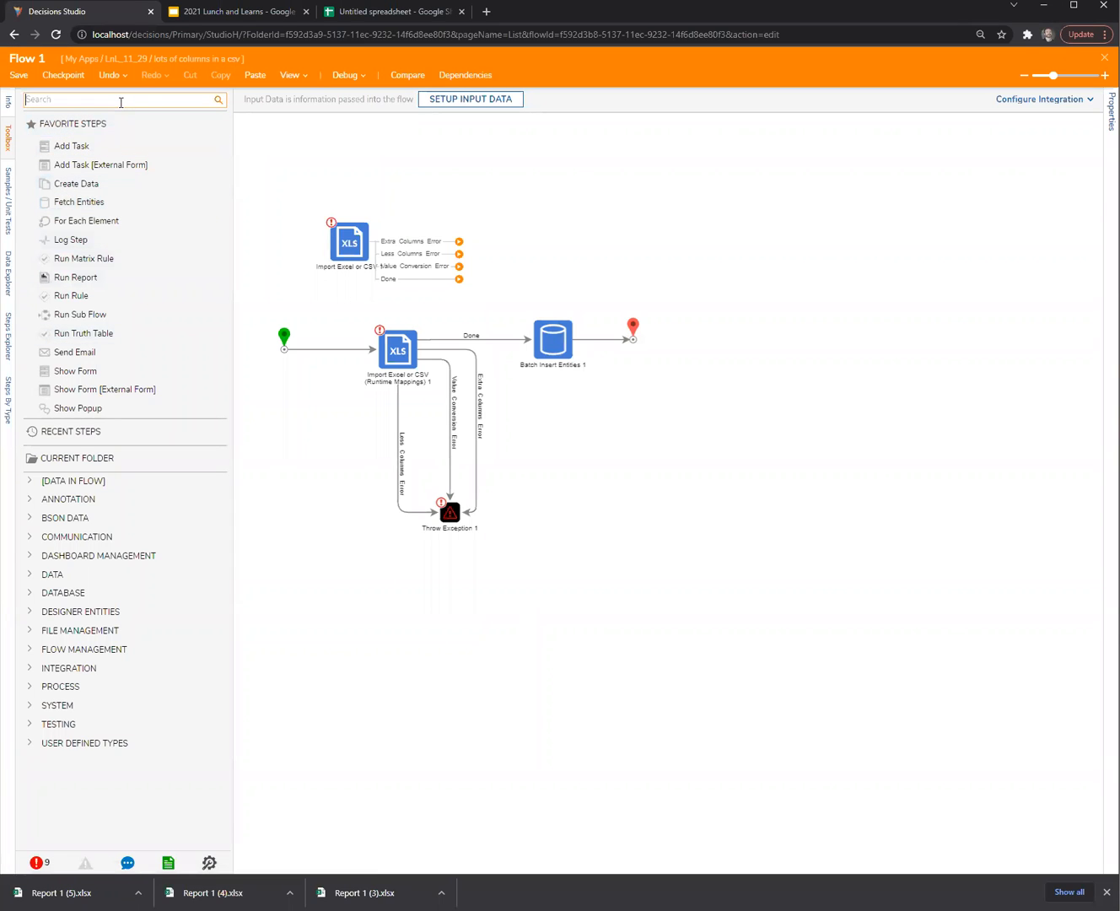
{"action": "type", "text": "cell"}
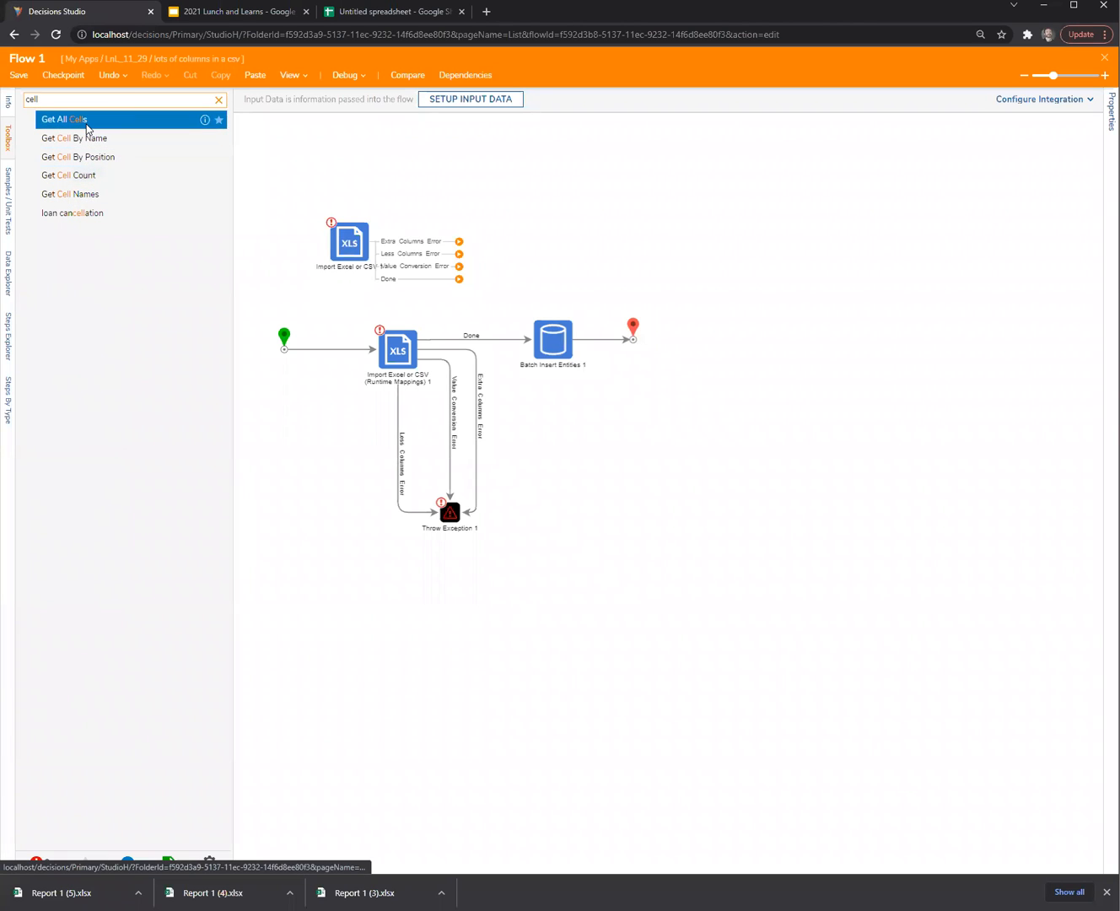
{"action": "key", "text": "BackSpace"}
{"action": "key", "text": "BackSpace"}
{"action": "key", "text": "BackSpace"}
{"action": "key", "text": "BackSpace"}
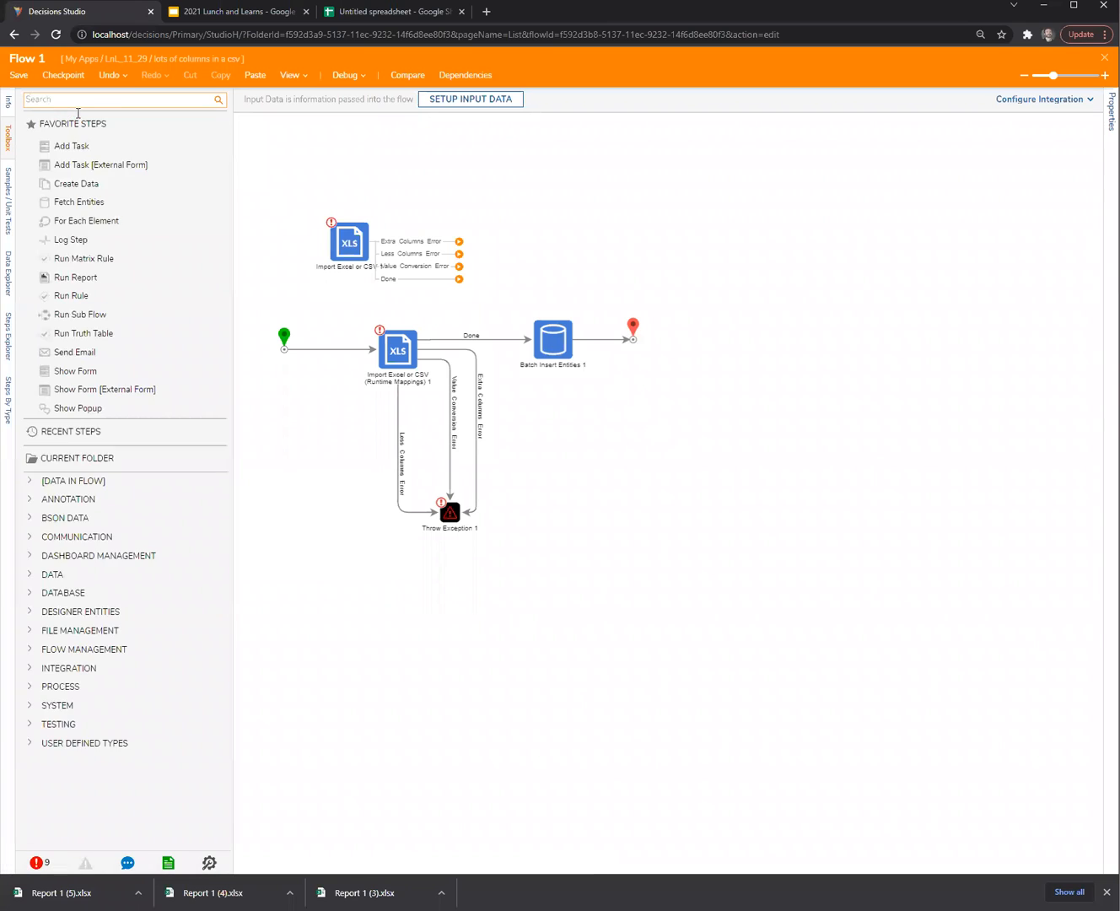
Step: Add a Get Value step from the "get value" search results and place it below the Throw Exception step
{"action": "left_click_drag", "start_coordinate": [67, 250], "coordinate": [559, 609]}
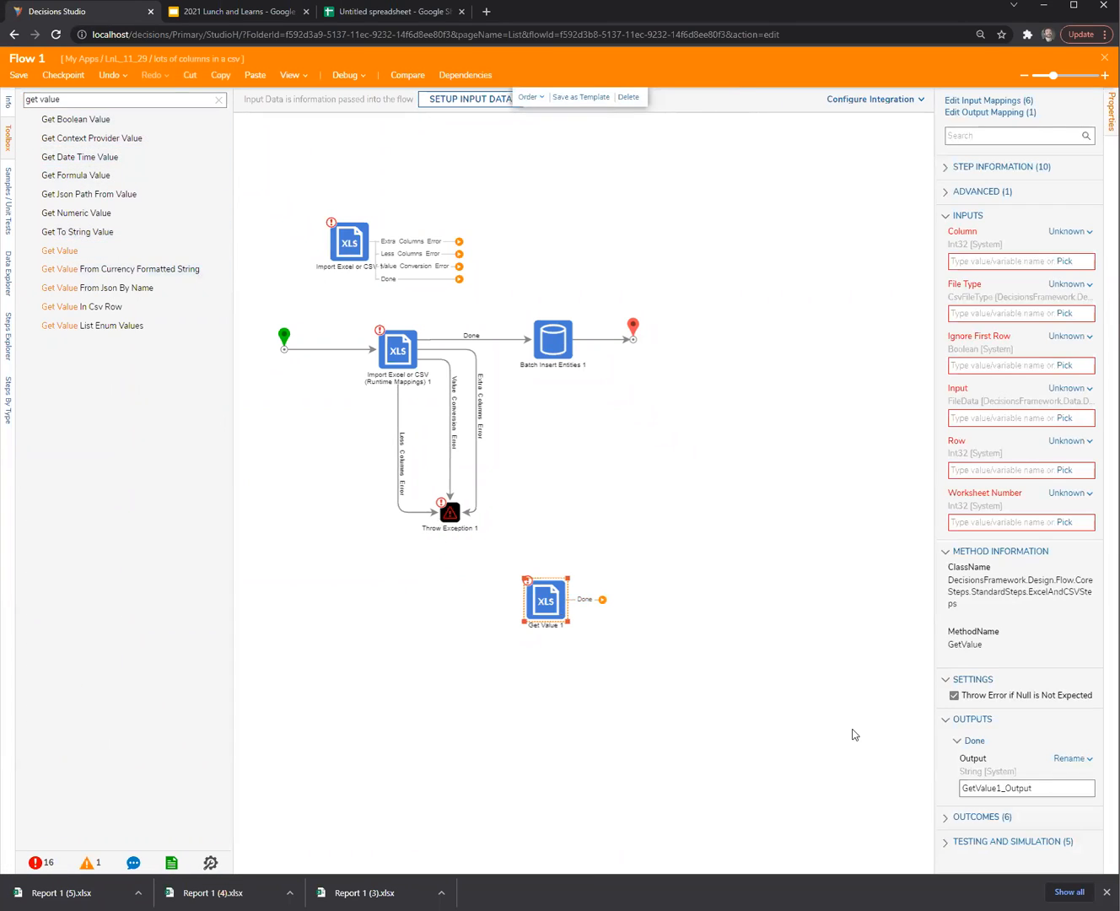
{"action": "left_click_drag", "start_coordinate": [934, 505], "coordinate": [891, 507]}
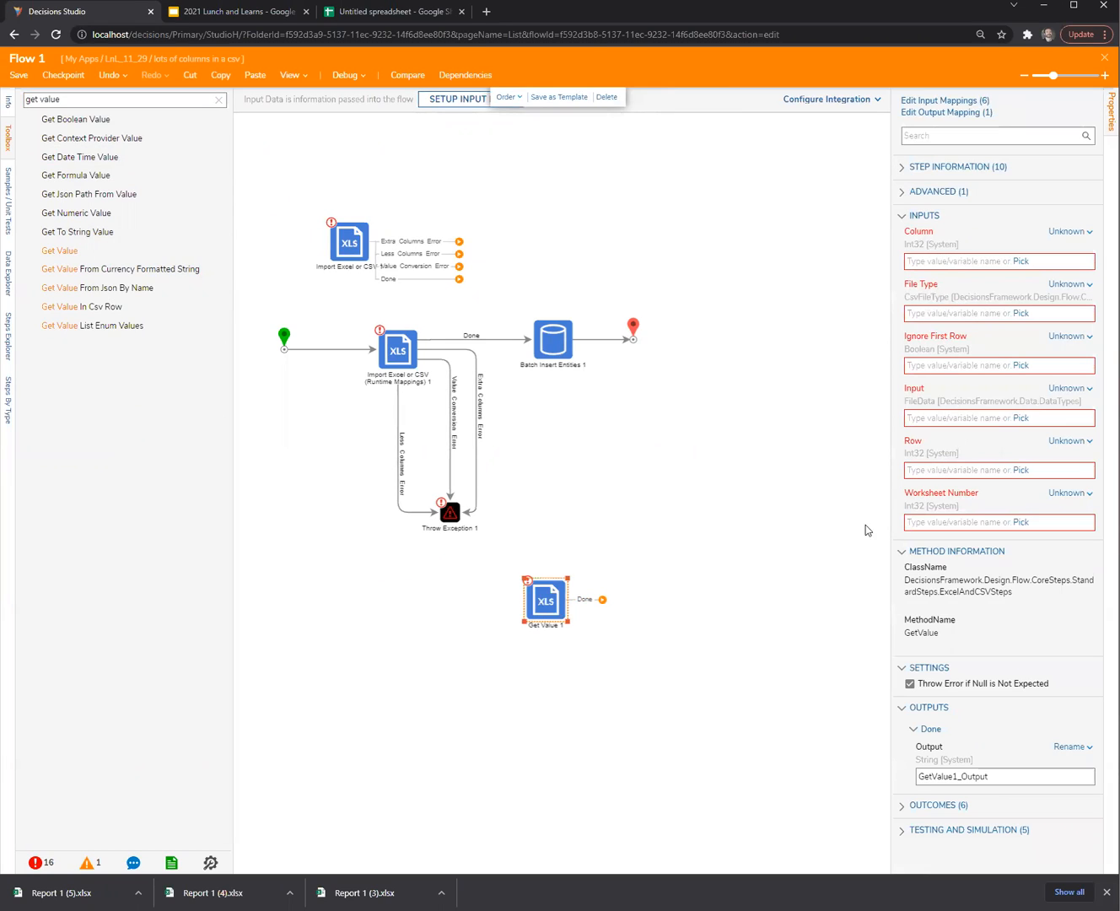
{"action": "left_click", "coordinate": [1030, 775]}
{"action": "left_click_drag", "start_coordinate": [556, 598], "coordinate": [452, 639]}
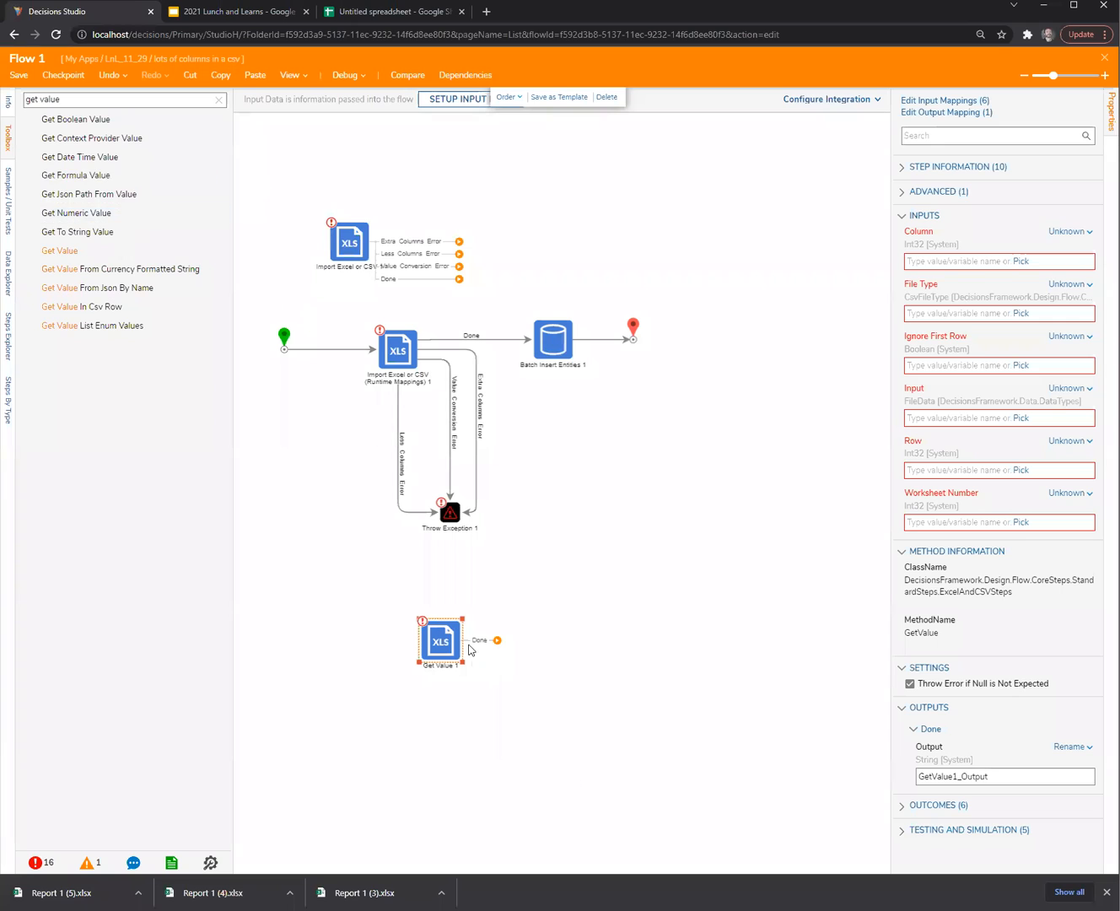
Step: Paste two copies of the Get Value step and chain all three in a row through their Done outcomes
{"action": "left_click", "coordinate": [220, 100]}
{"action": "left_click", "coordinate": [256, 79]}
{"action": "left_click_drag", "start_coordinate": [459, 664], "coordinate": [517, 644]}
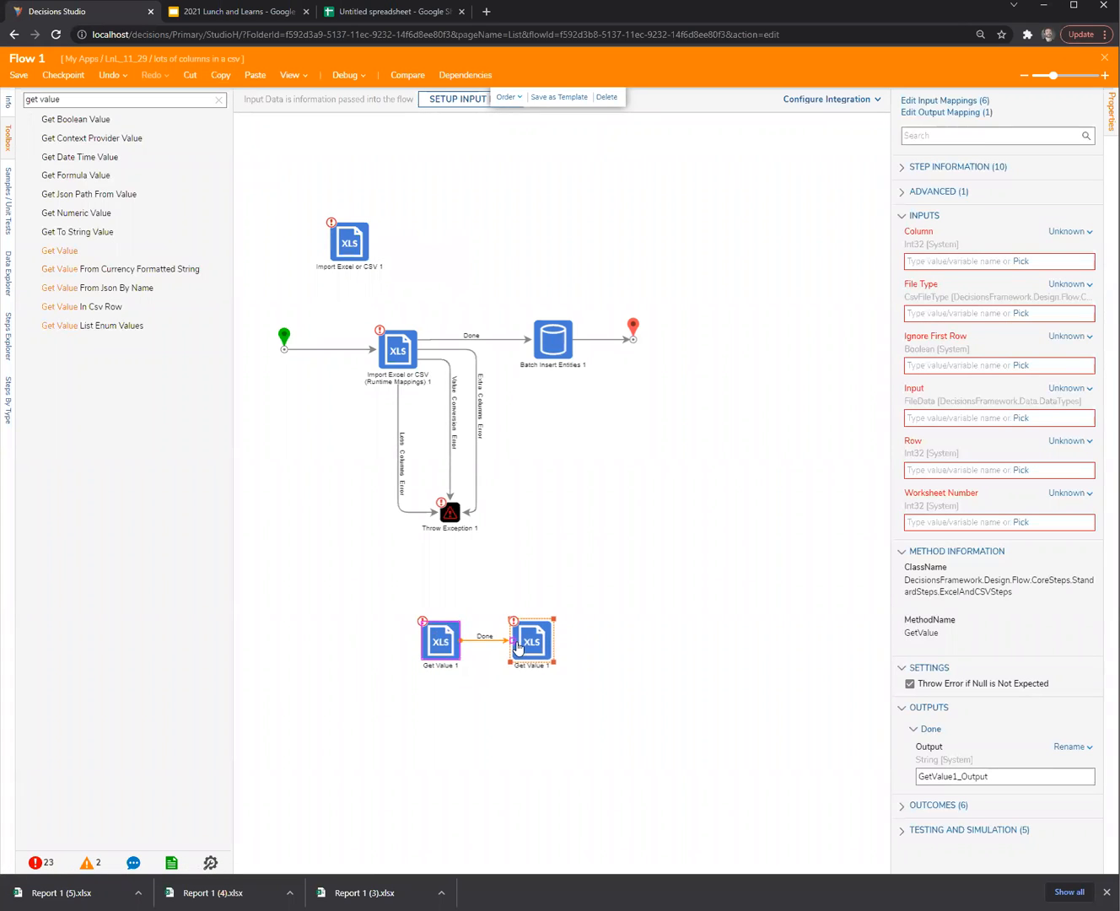
{"action": "left_click", "coordinate": [255, 75]}
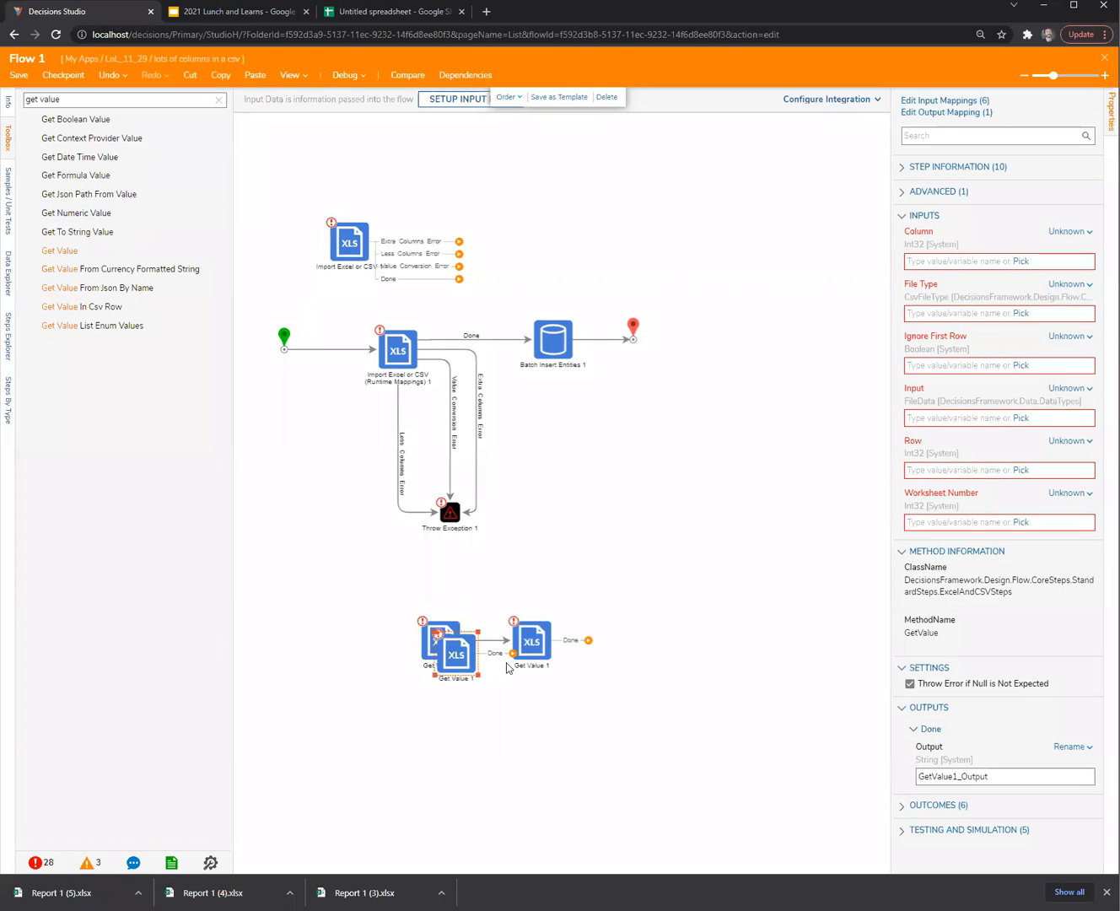
{"action": "left_click_drag", "start_coordinate": [475, 663], "coordinate": [621, 644]}
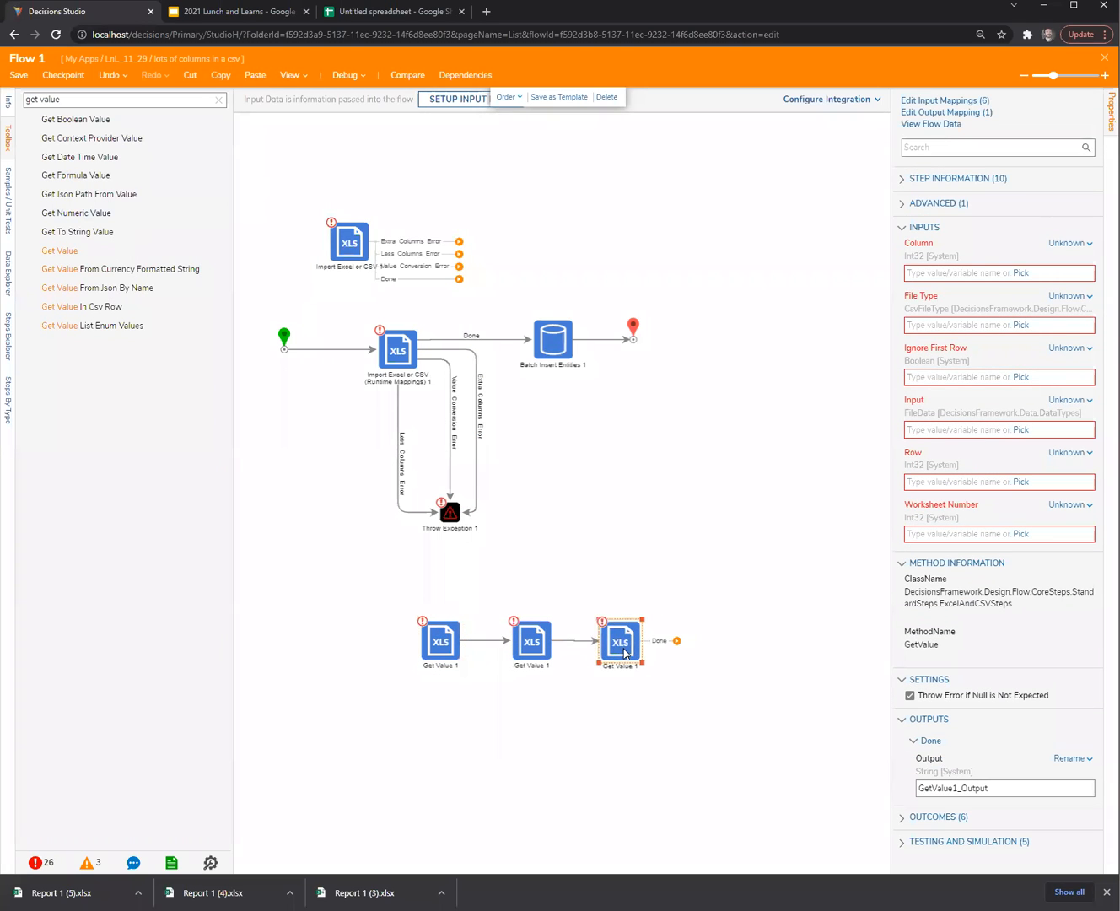
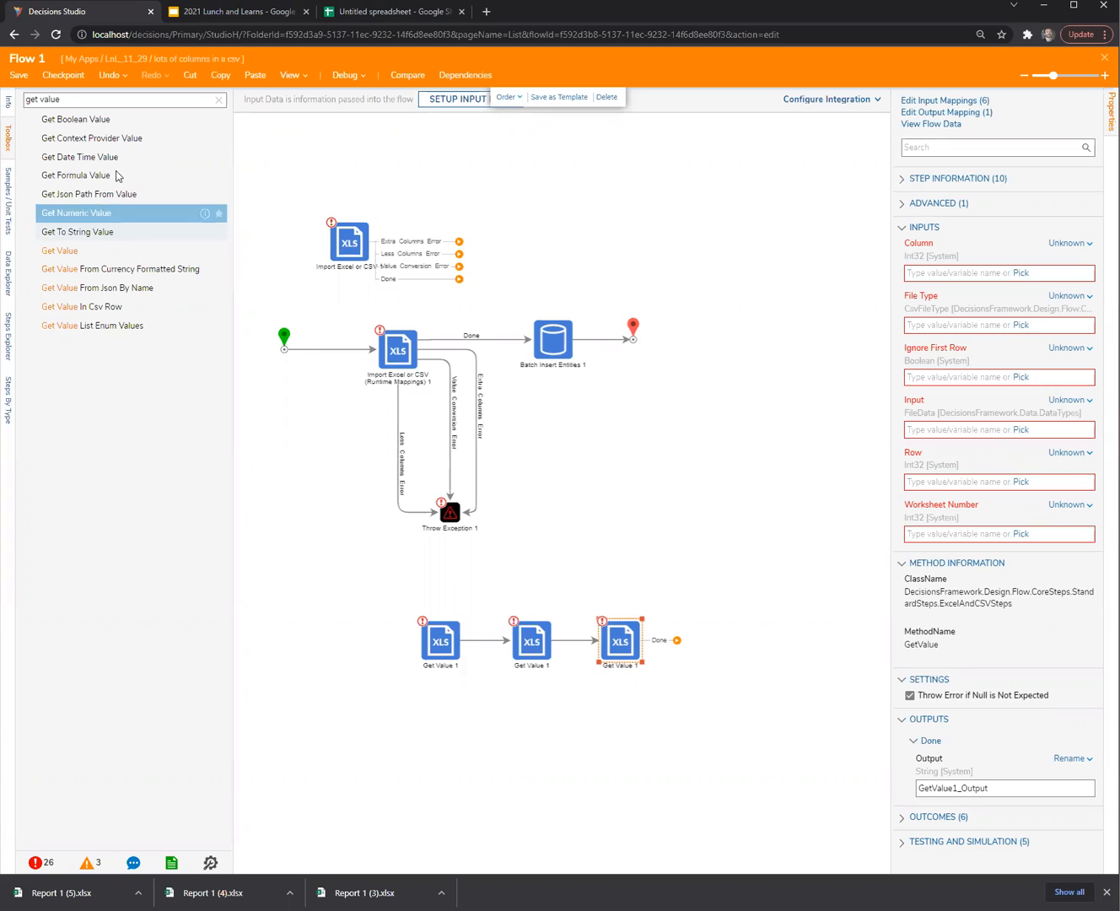
Step: Search the toolbox for "add item"
{"action": "triple_click", "coordinate": [81, 100]}
{"action": "type", "text": "add item"}
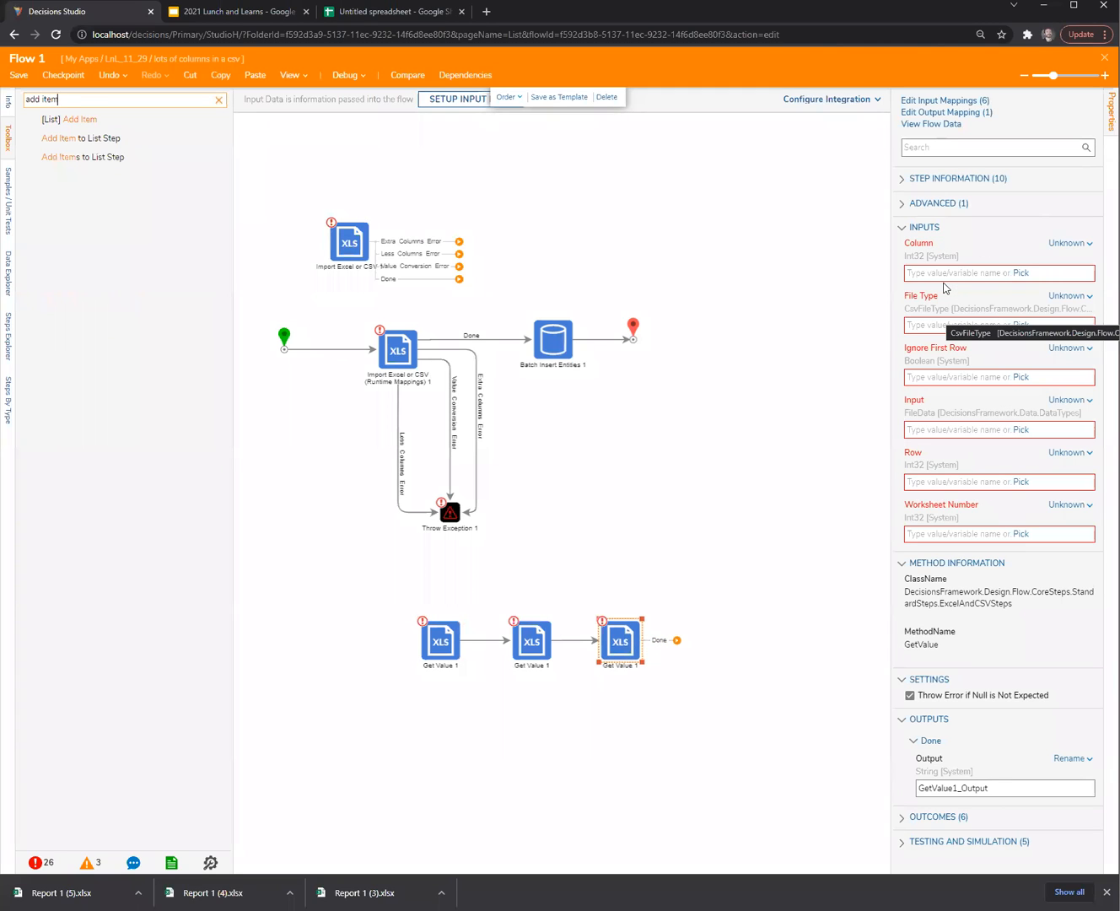
{"action": "left_click_drag", "start_coordinate": [80, 119], "coordinate": [732, 638]}
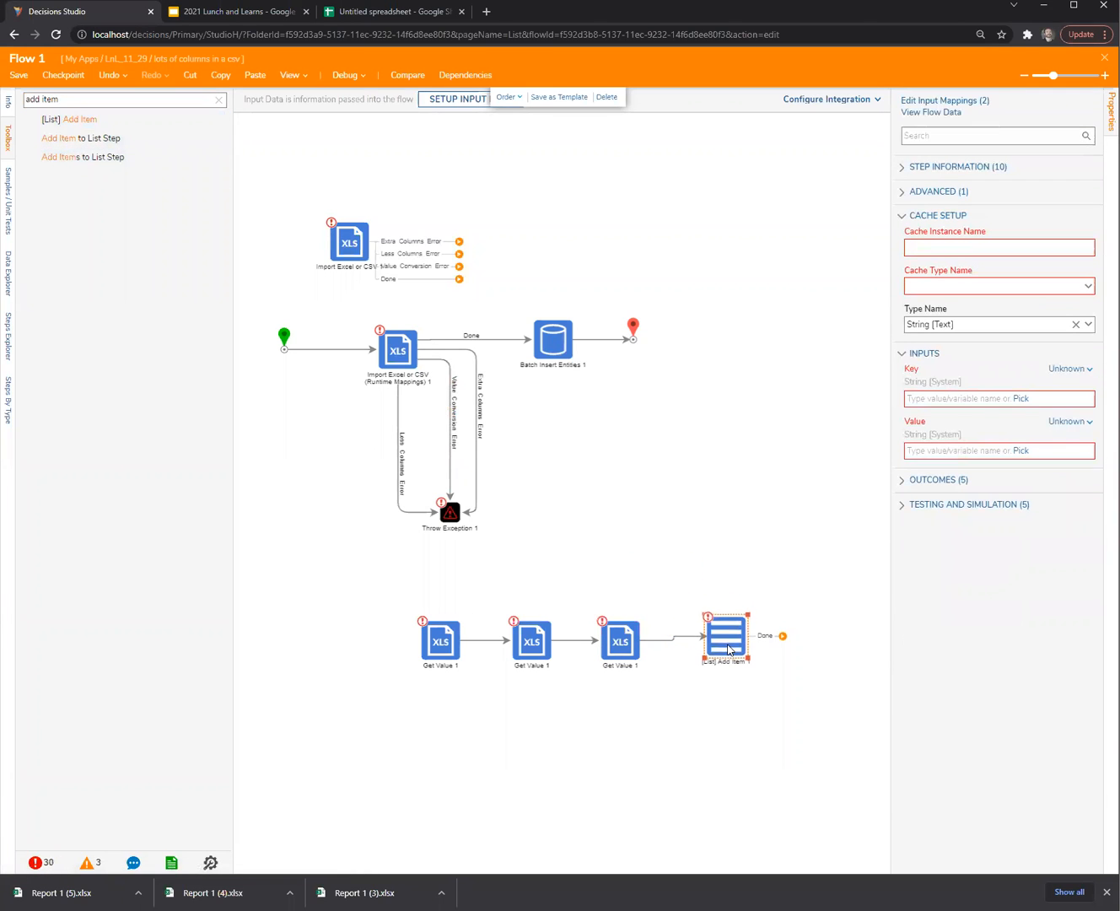
{"action": "left_click", "coordinate": [763, 549]}
{"action": "left_click", "coordinate": [740, 643]}
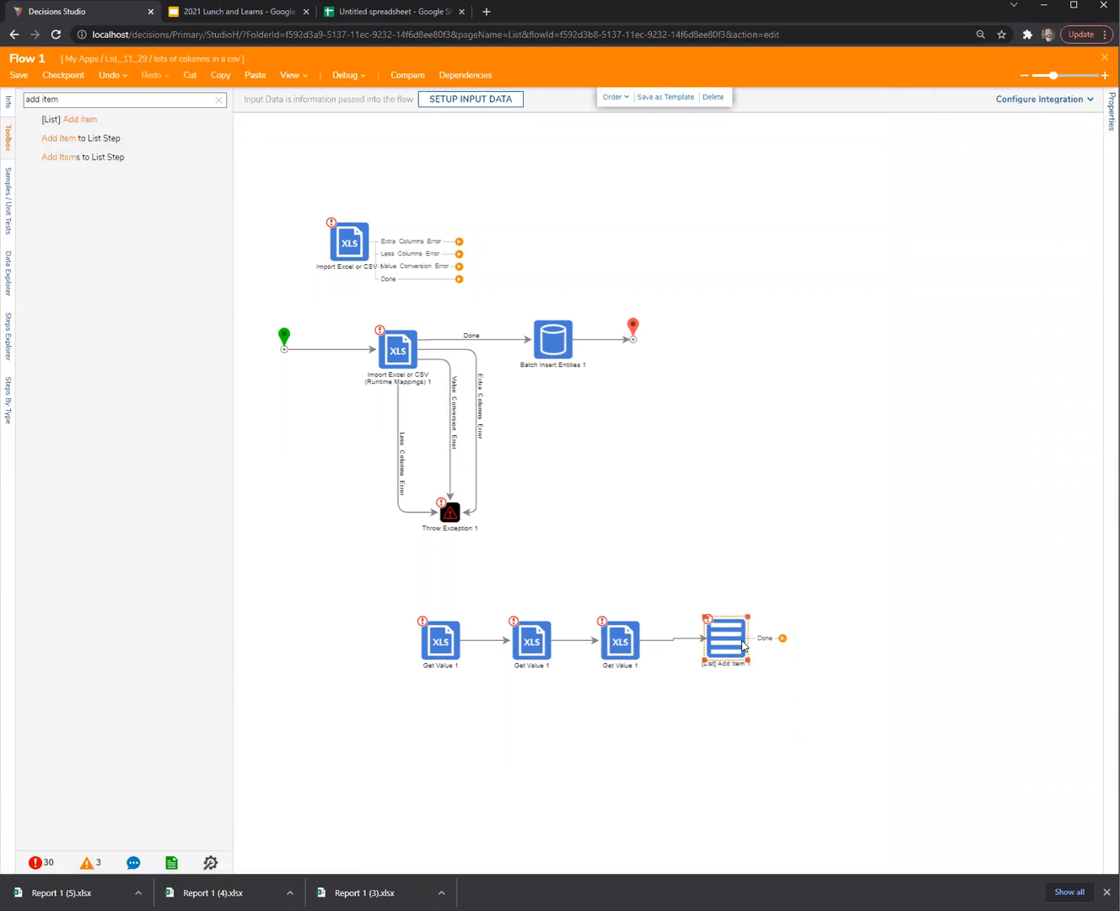
{"action": "key", "text": "Delete"}
Step: Append an Add Item to List Step after the third Get Value, with list type LoanApp and New Item set to Build Data
{"action": "left_click_drag", "start_coordinate": [82, 138], "coordinate": [775, 637]}
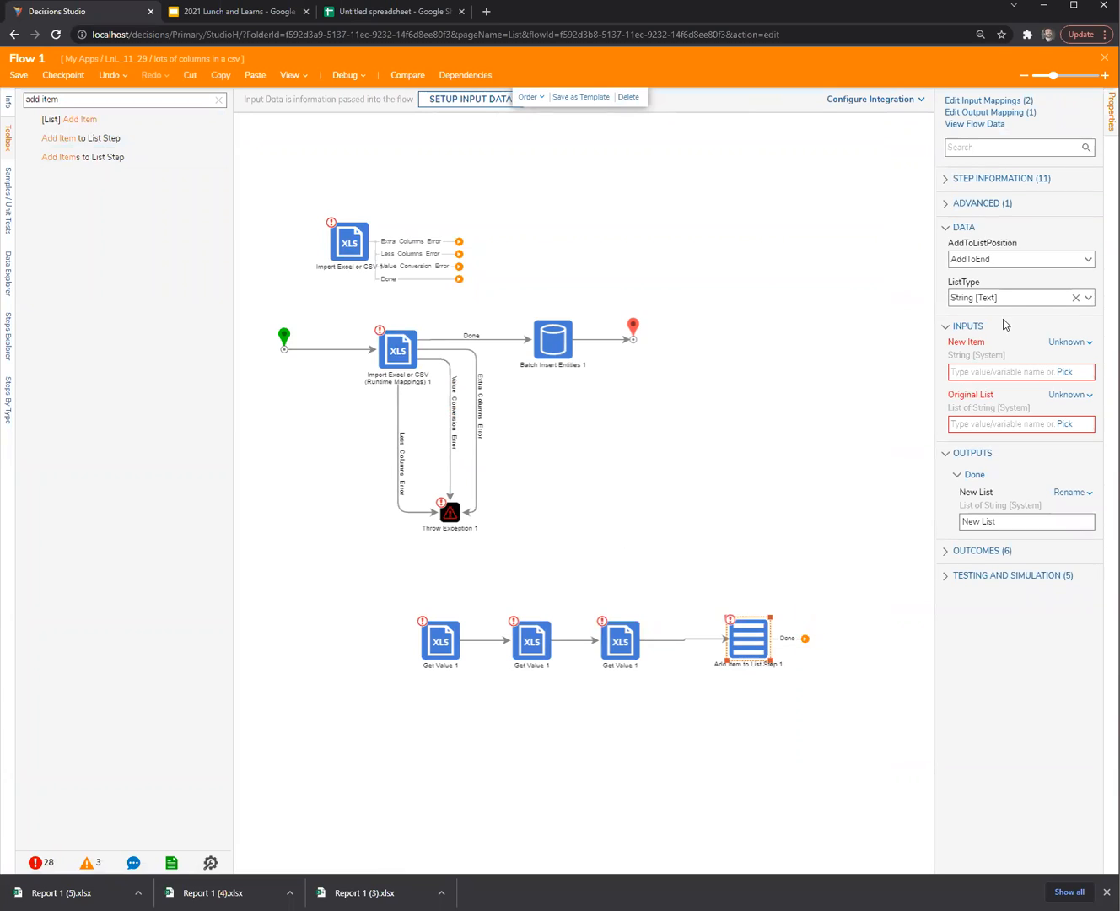
{"action": "left_click", "coordinate": [1017, 296]}
{"action": "type", "text": "lona"}
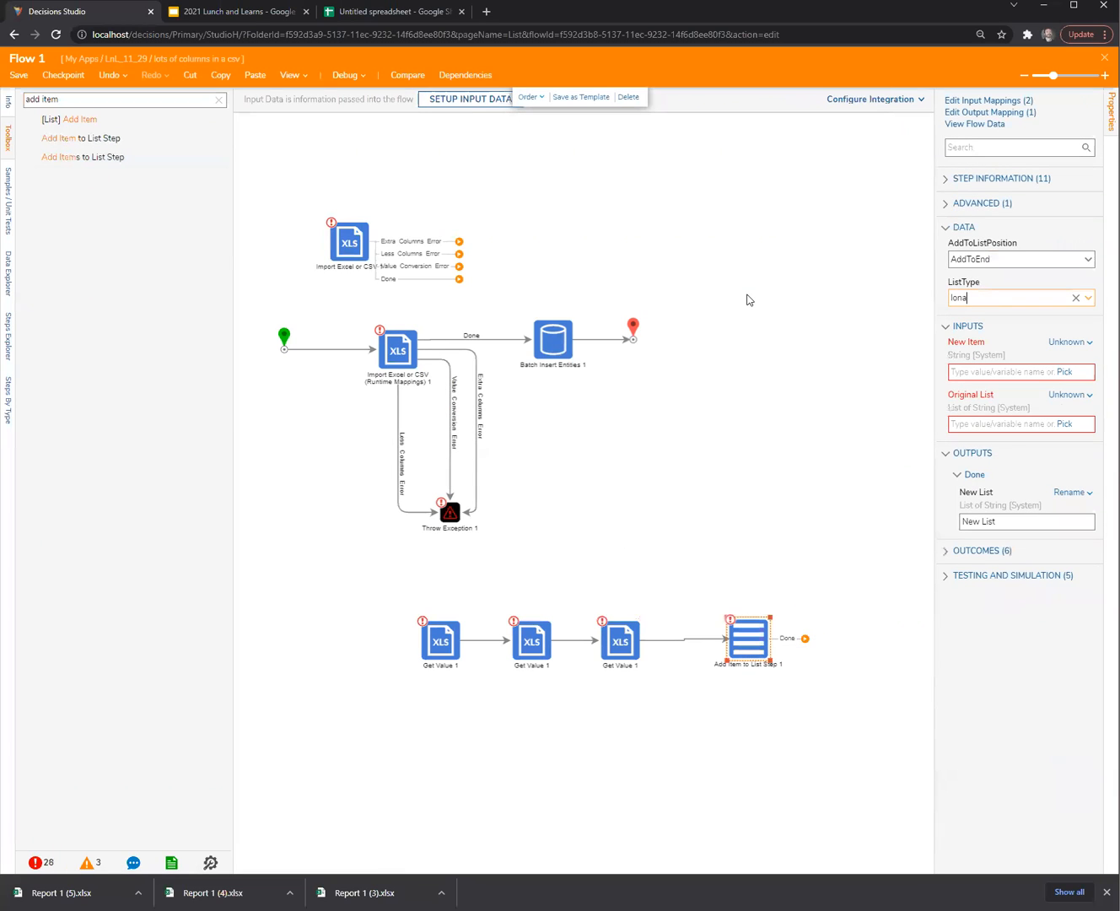
{"action": "type", "text": "app"}
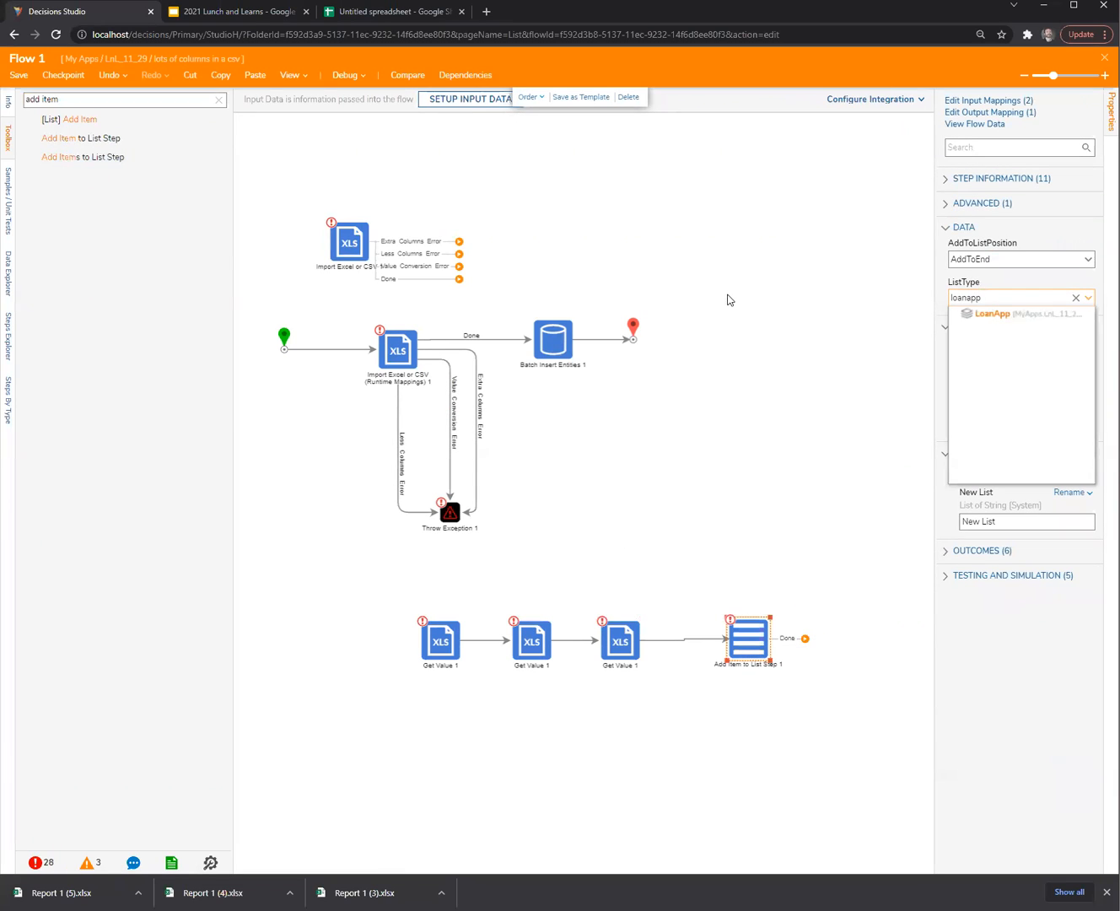
{"action": "left_click", "coordinate": [998, 316]}
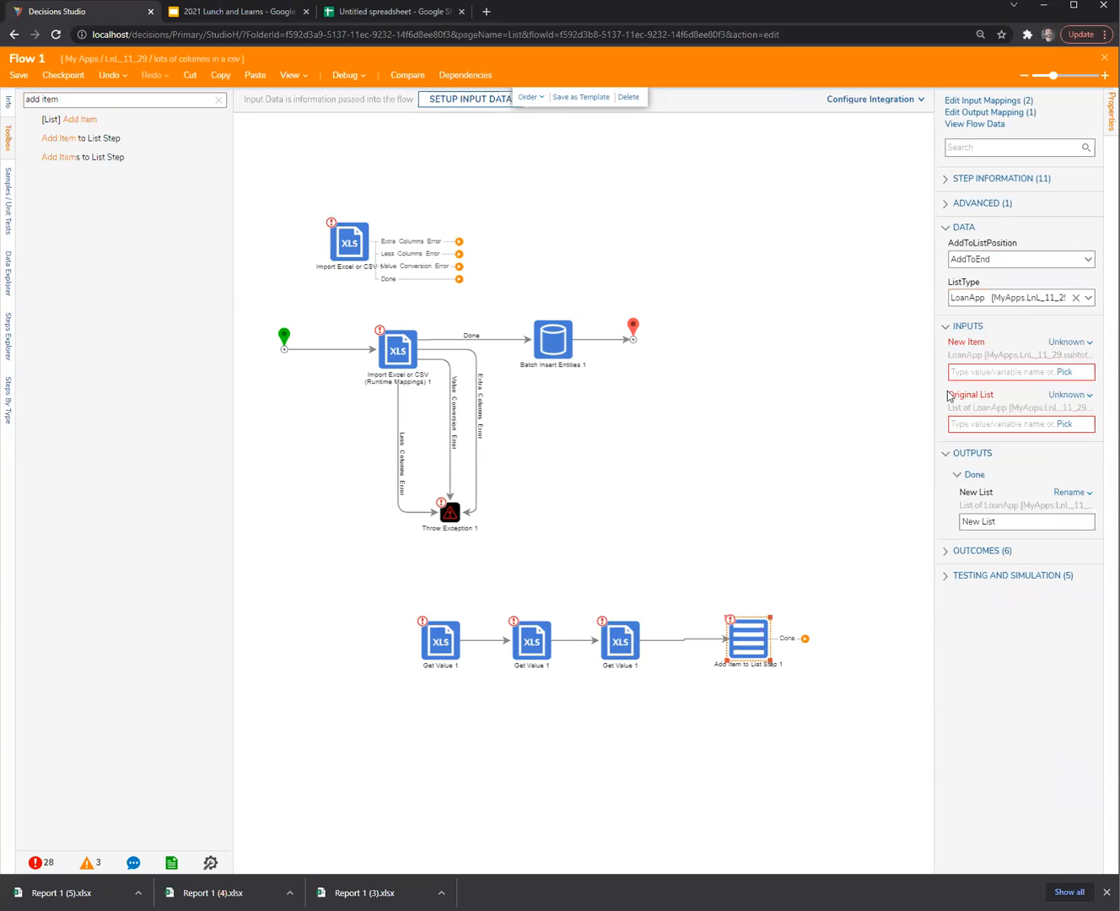
{"action": "left_click", "coordinate": [1071, 341]}
{"action": "left_click", "coordinate": [990, 336]}
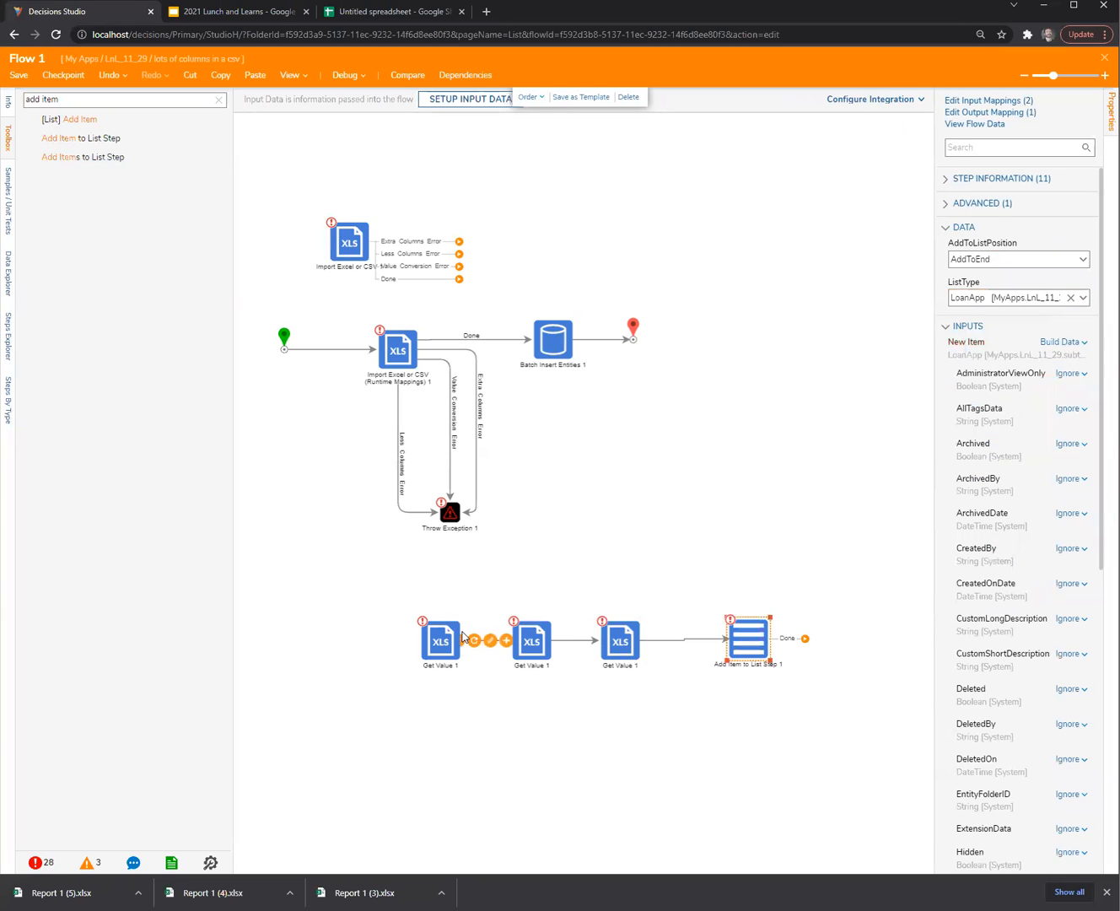
Step: Rename the outputs of the second and third Get Value steps to GetValue2_Output and GetValue3_Output
{"action": "left_click", "coordinate": [461, 637]}
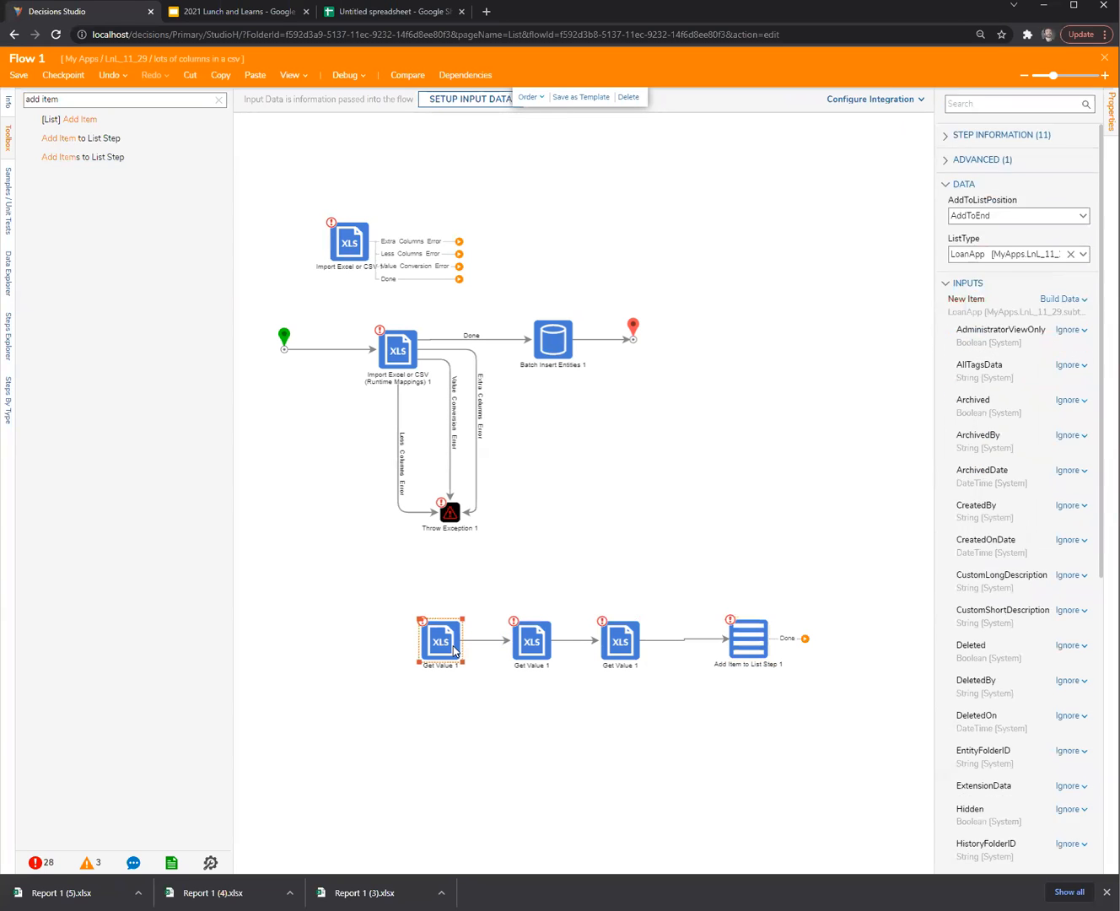
{"action": "left_click", "coordinate": [516, 642]}
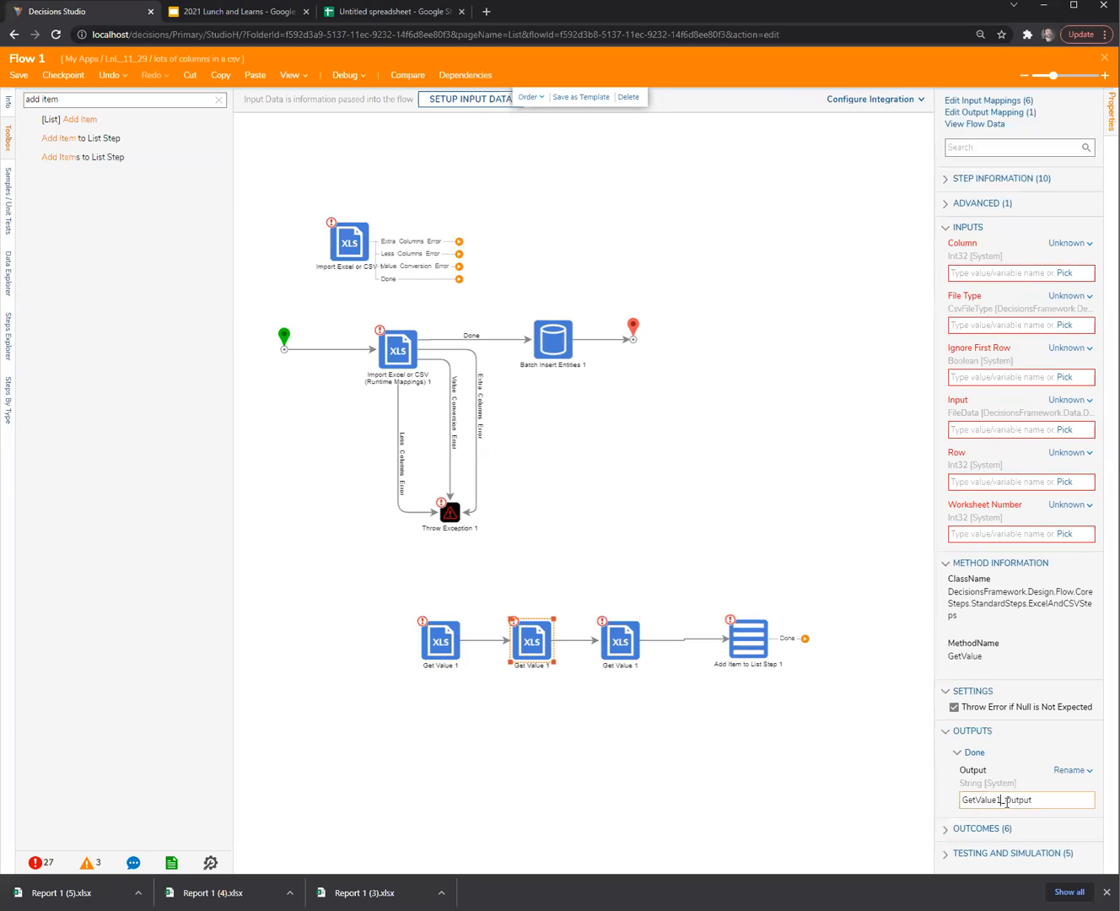
{"action": "left_click", "coordinate": [618, 647]}
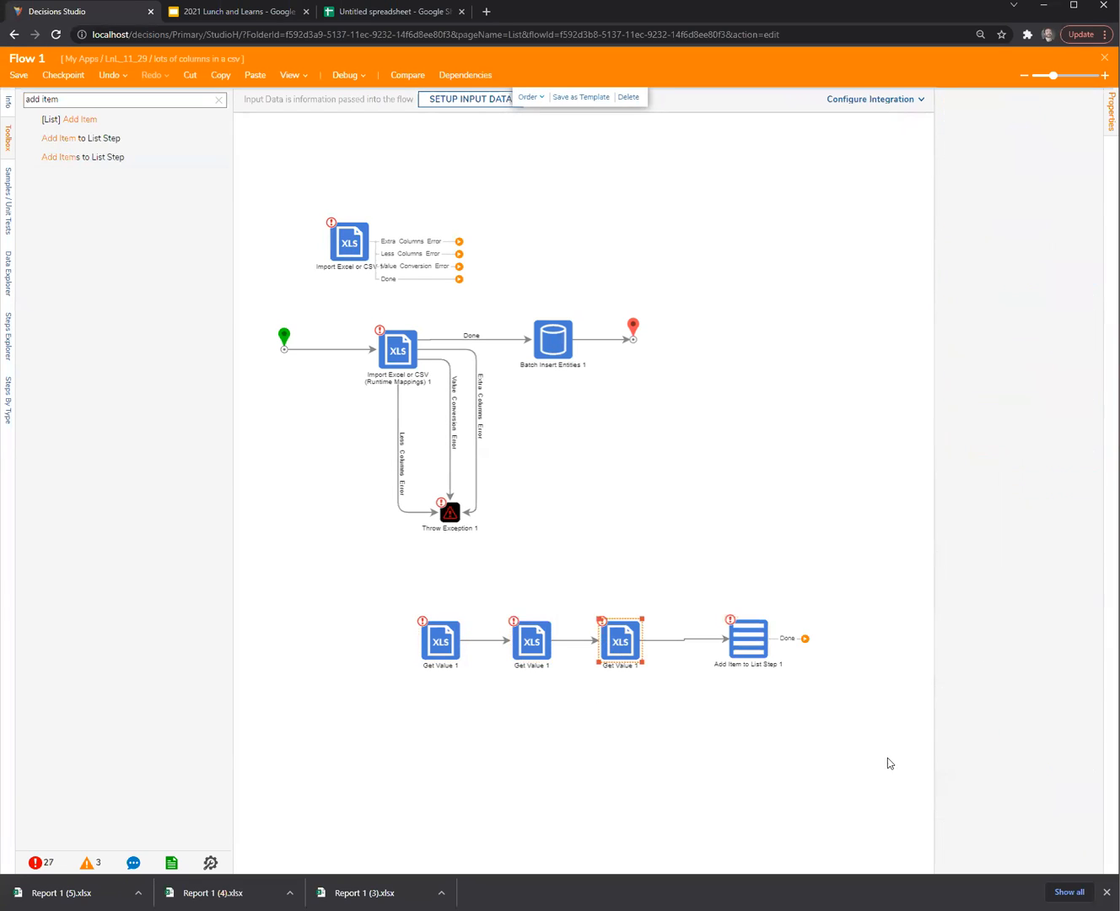
{"action": "left_click", "coordinate": [1001, 800]}
{"action": "key", "text": "BackSpace"}
{"action": "type", "text": "3_Output"}
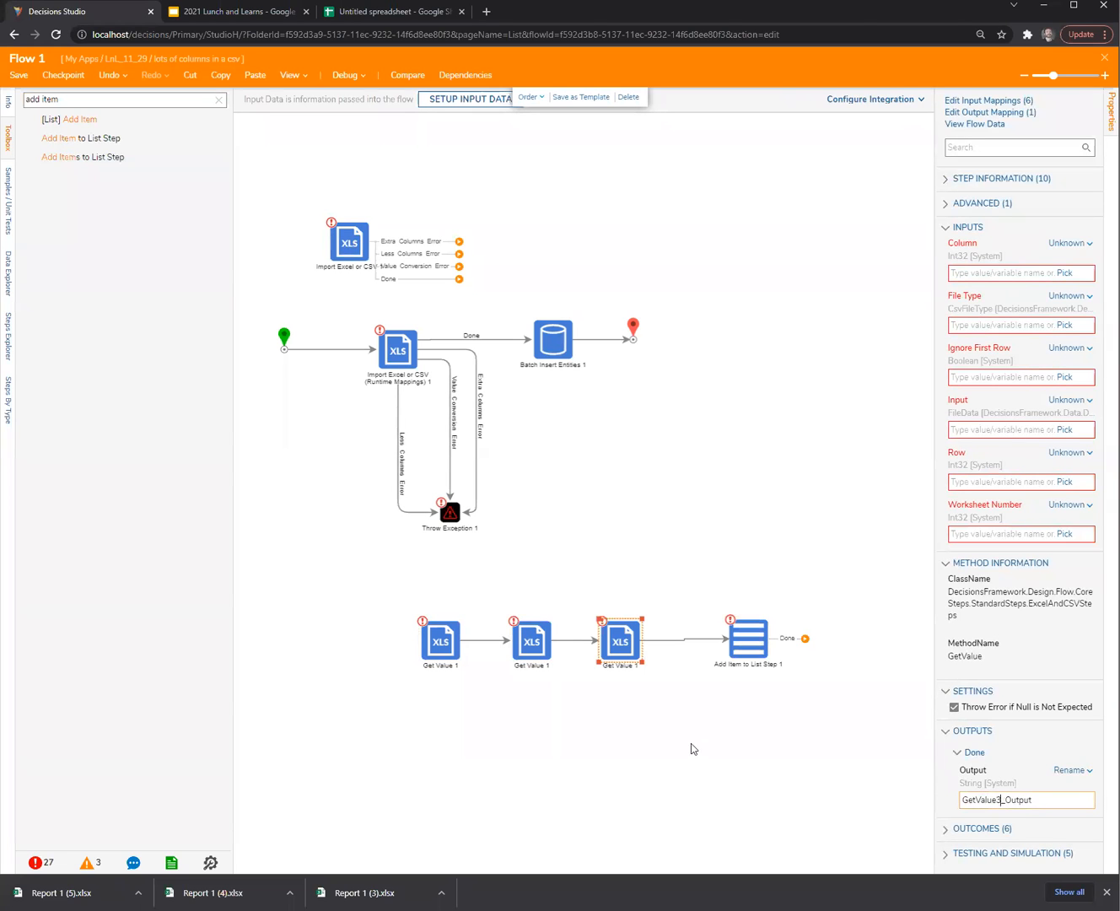
Step: Try to map Get Value 1_Output to a New Item Name field in the Add Item to List step's input mappings
{"action": "left_click", "coordinate": [743, 652]}
{"action": "left_click", "coordinate": [1003, 100]}
{"action": "left_click", "coordinate": [313, 214]}
{"action": "left_click_drag", "start_coordinate": [314, 214], "coordinate": [641, 584]}
{"action": "scroll", "coordinate": [791, 609], "scroll_direction": "down", "scroll_amount": 10}
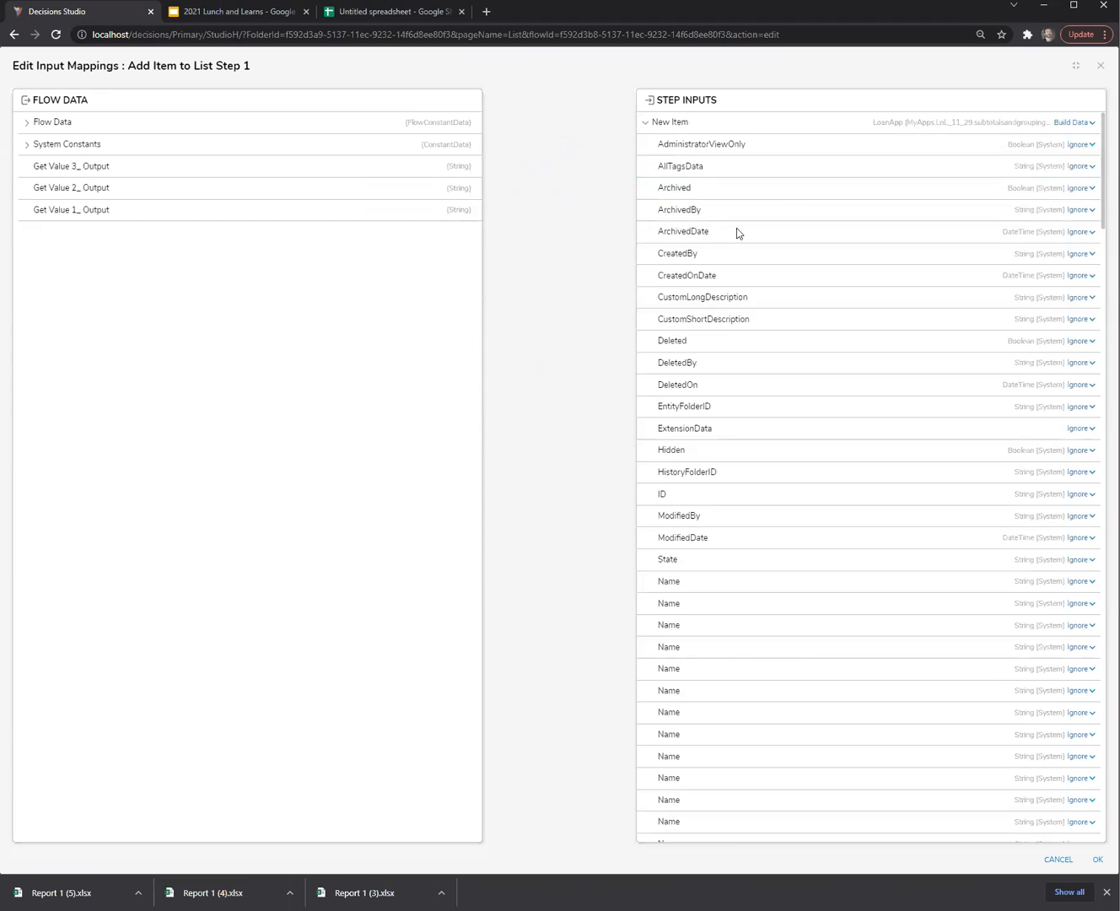
{"action": "scroll", "coordinate": [834, 506], "scroll_direction": "down", "scroll_amount": 10}
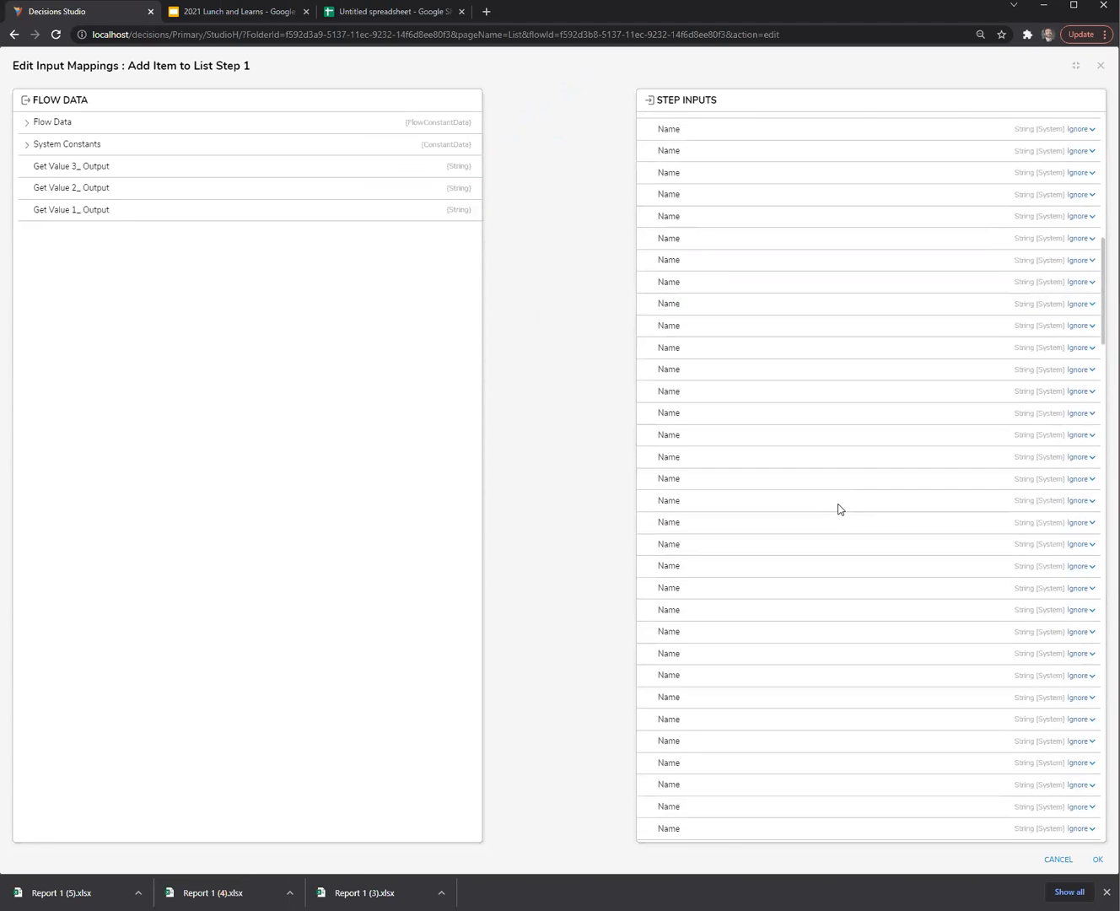
{"action": "scroll", "coordinate": [837, 509], "scroll_direction": "down", "scroll_amount": 20}
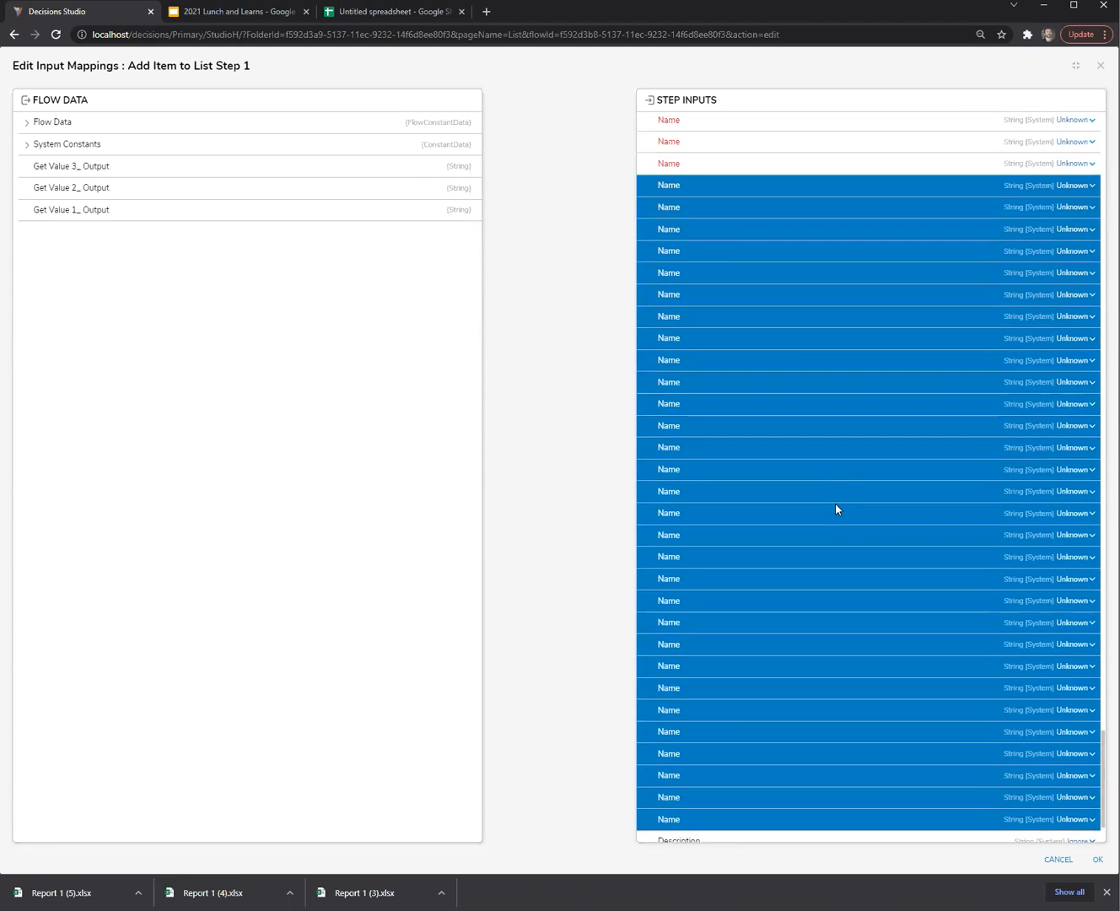
{"action": "scroll", "coordinate": [835, 506], "scroll_direction": "down", "scroll_amount": 3}
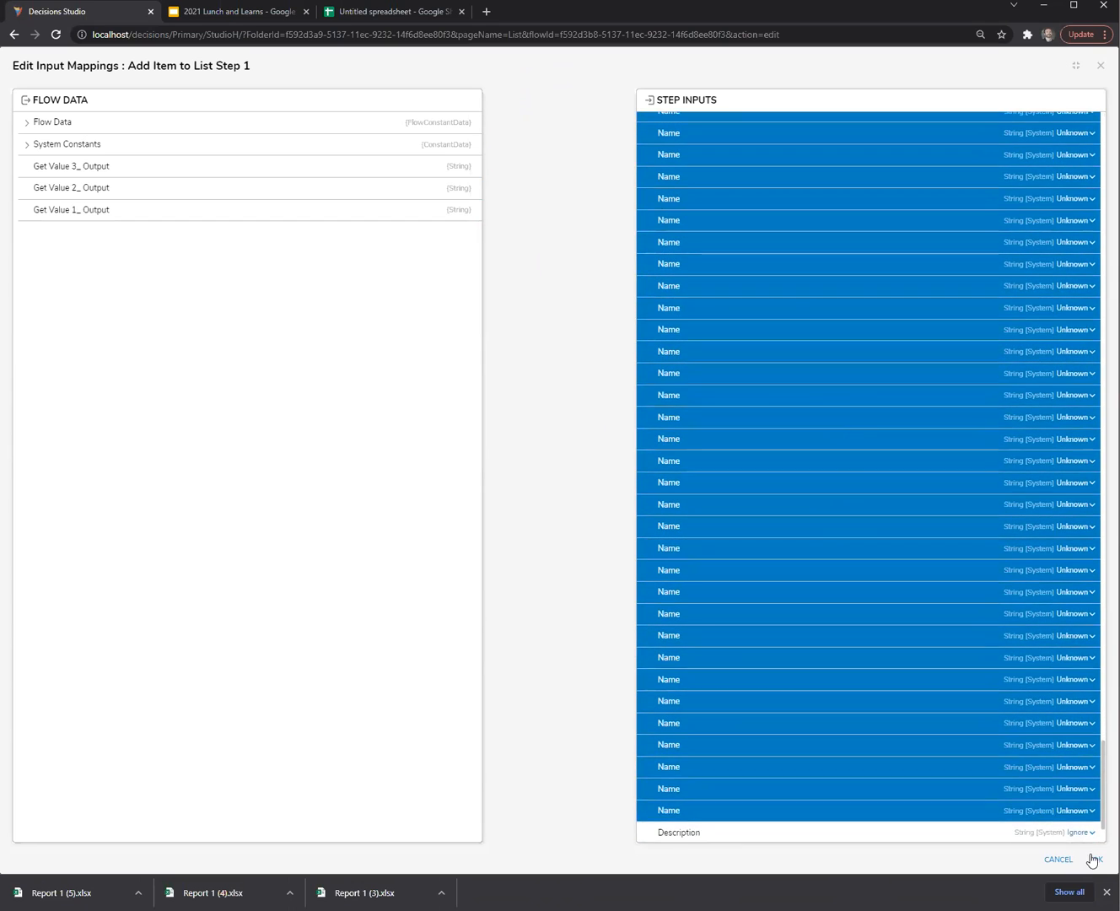
{"action": "left_click", "coordinate": [1095, 857]}
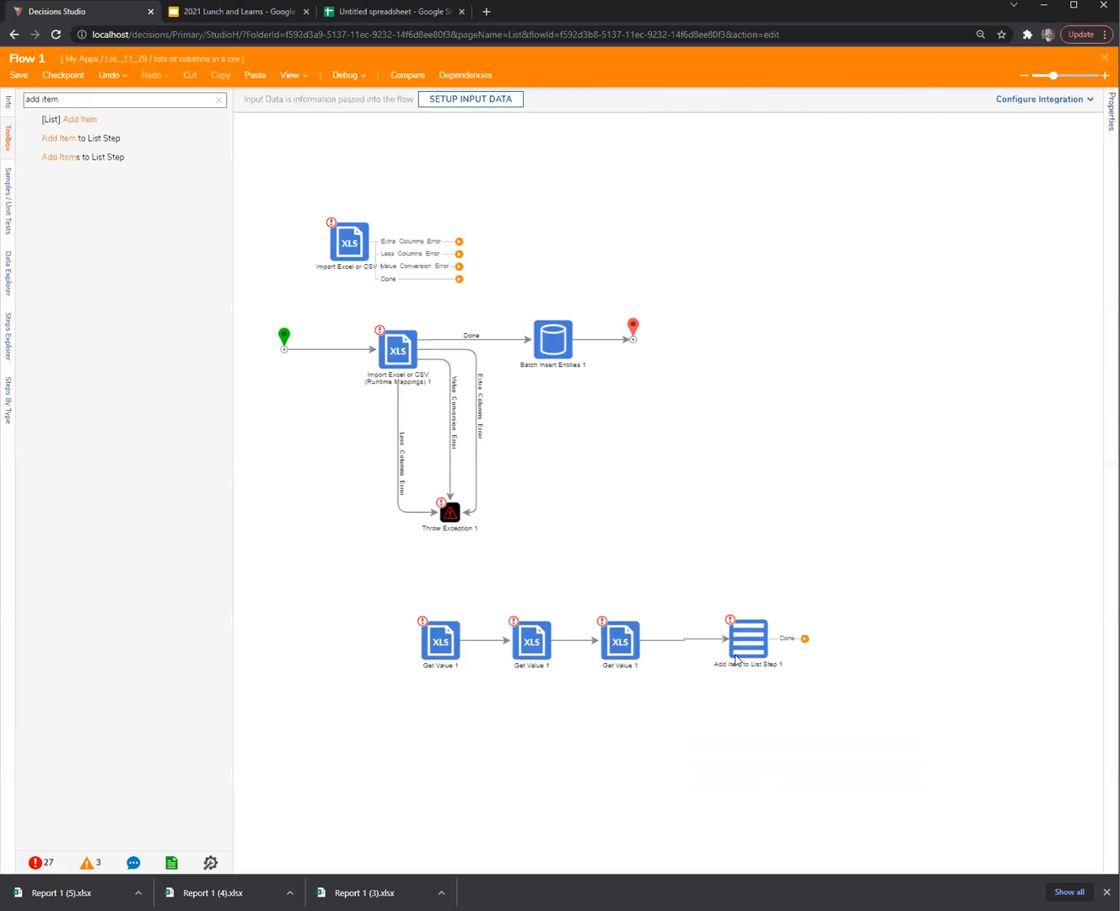
Step: Set the Add Item to List step's amount input to Select From Flow and choose Get Value 1_Output for it
{"action": "left_click", "coordinate": [752, 636]}
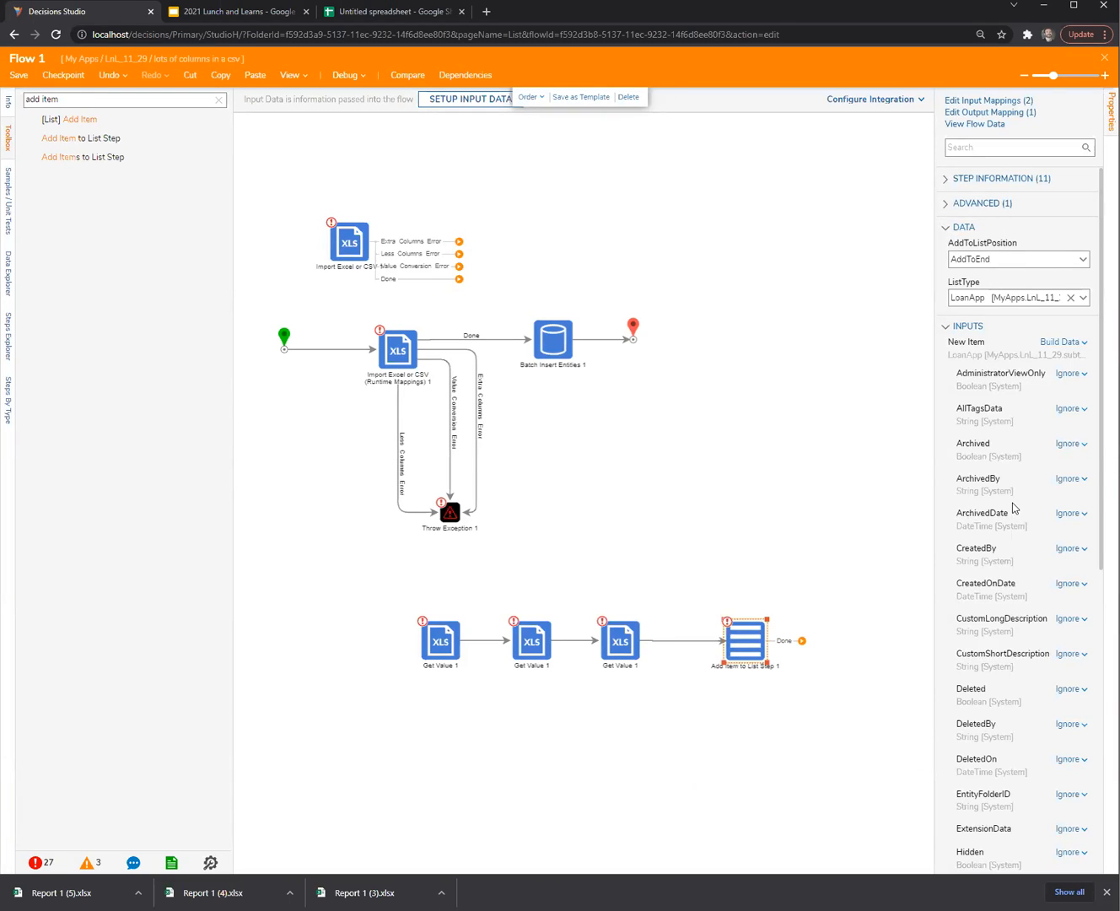
{"action": "scroll", "coordinate": [1014, 505], "scroll_direction": "down", "scroll_amount": 6}
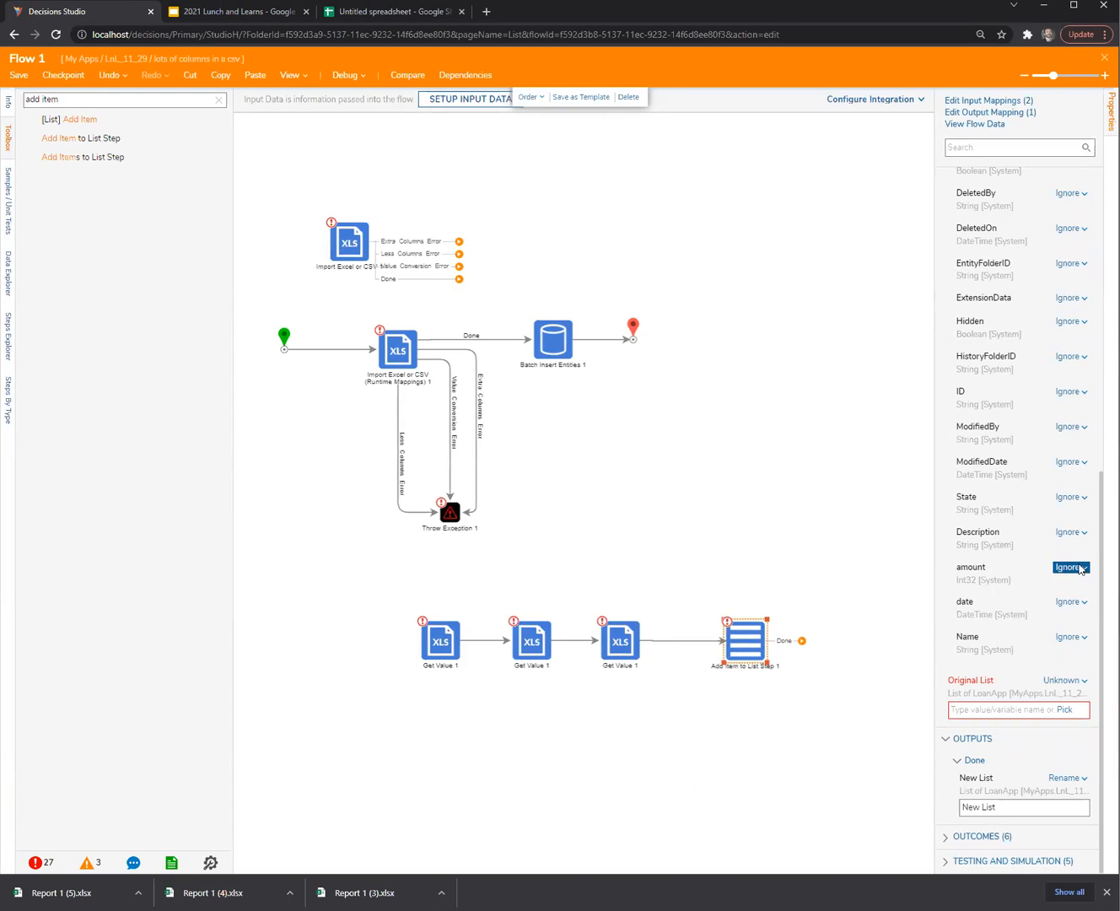
{"action": "left_click", "coordinate": [1069, 567]}
{"action": "left_click", "coordinate": [1015, 558]}
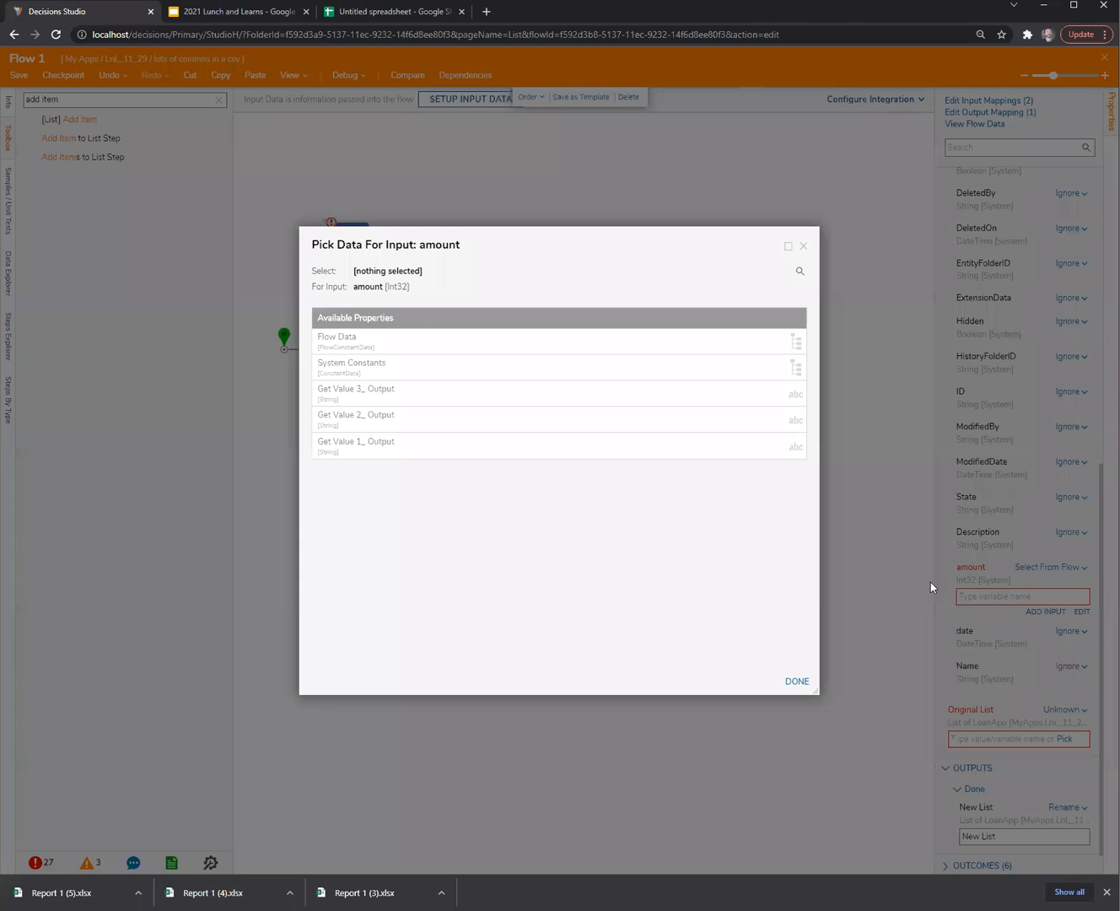
{"action": "left_click", "coordinate": [371, 442]}
{"action": "left_click", "coordinate": [797, 682]}
{"action": "left_click", "coordinate": [799, 481]}
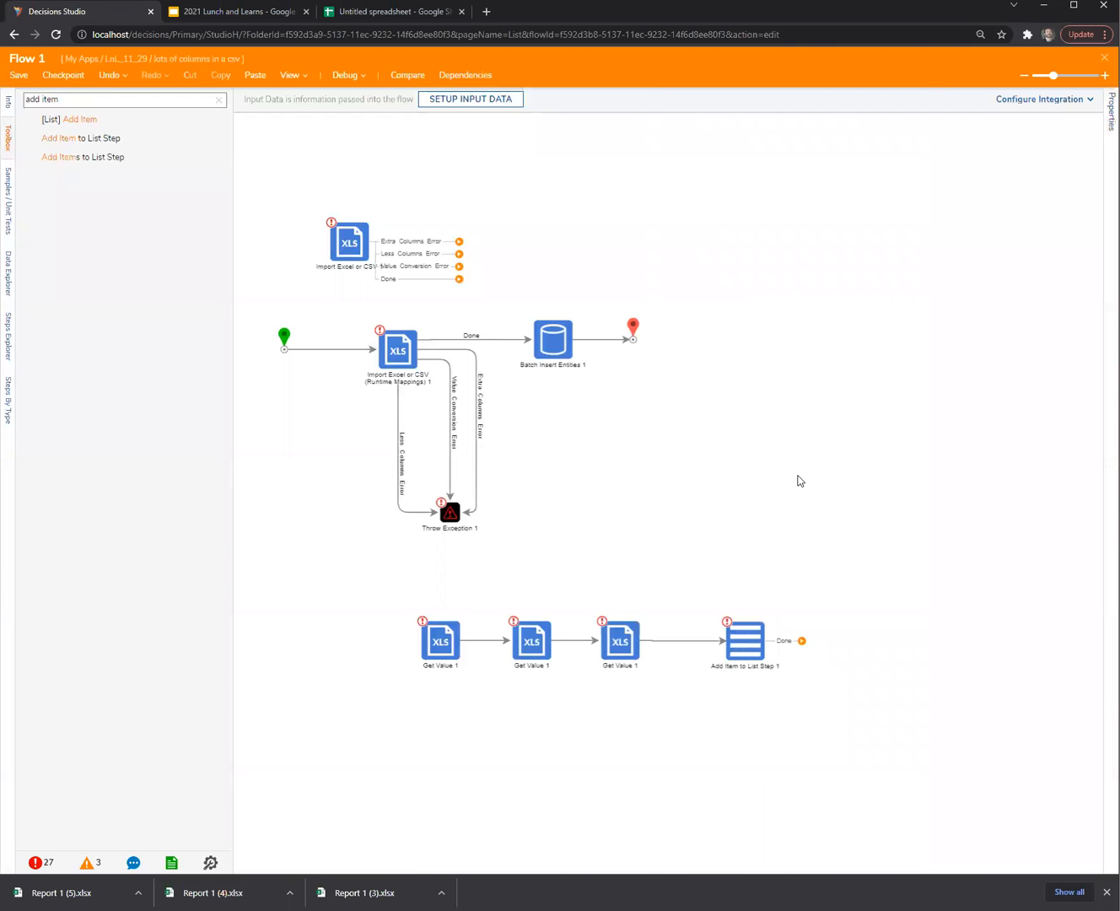
Step: Review the input settings, output data type and column mappings of the Import Excel or CSV (Runtime Mappings) step
{"action": "left_click_drag", "start_coordinate": [255, 304], "coordinate": [745, 564]}
{"action": "left_click", "coordinate": [382, 348]}
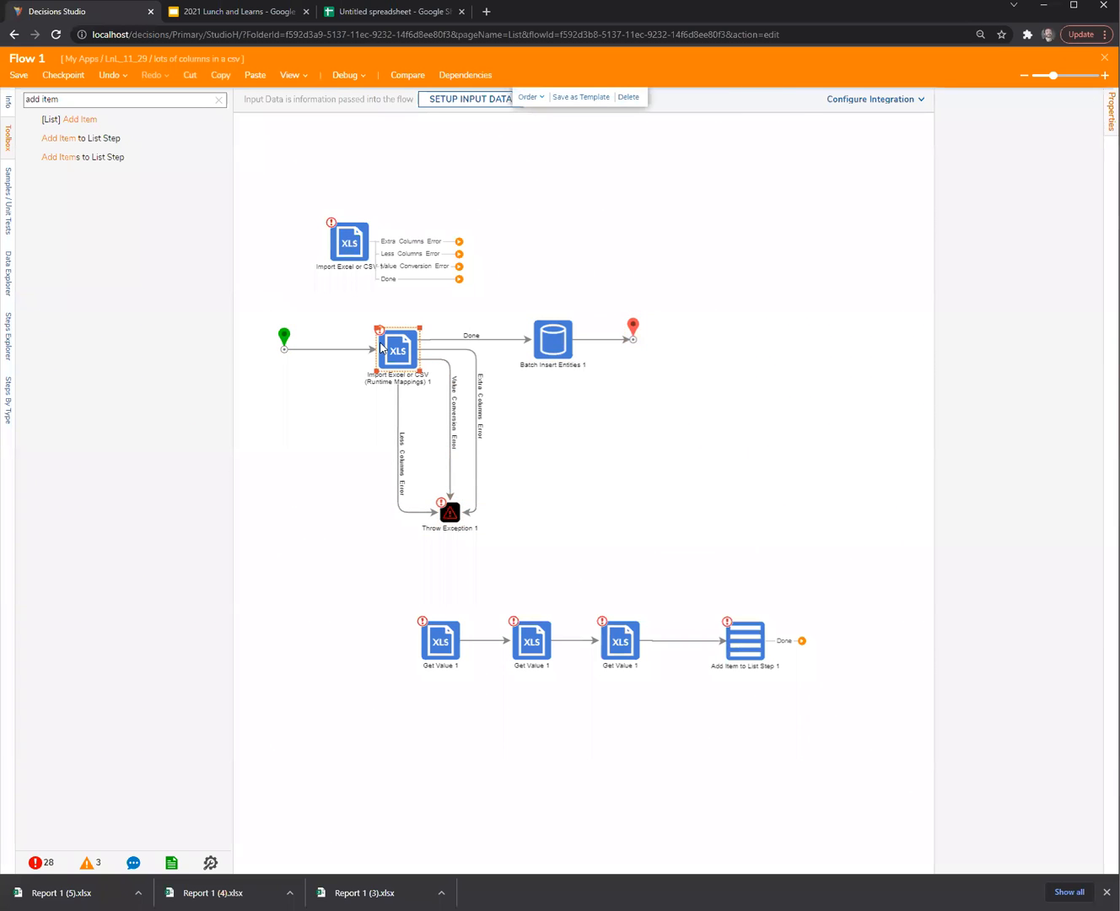
{"action": "left_click_drag", "start_coordinate": [934, 614], "coordinate": [892, 609]}
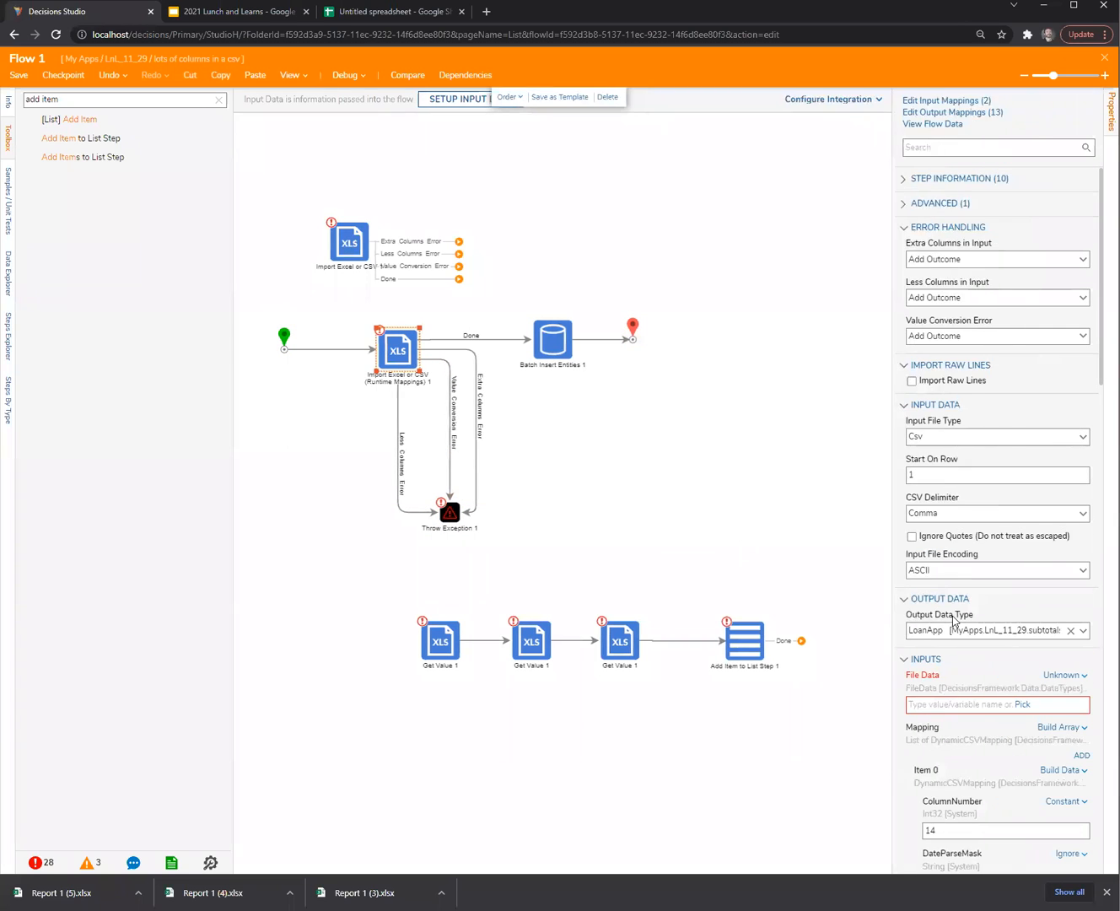
{"action": "scroll", "coordinate": [899, 505], "scroll_direction": "down", "scroll_amount": 5}
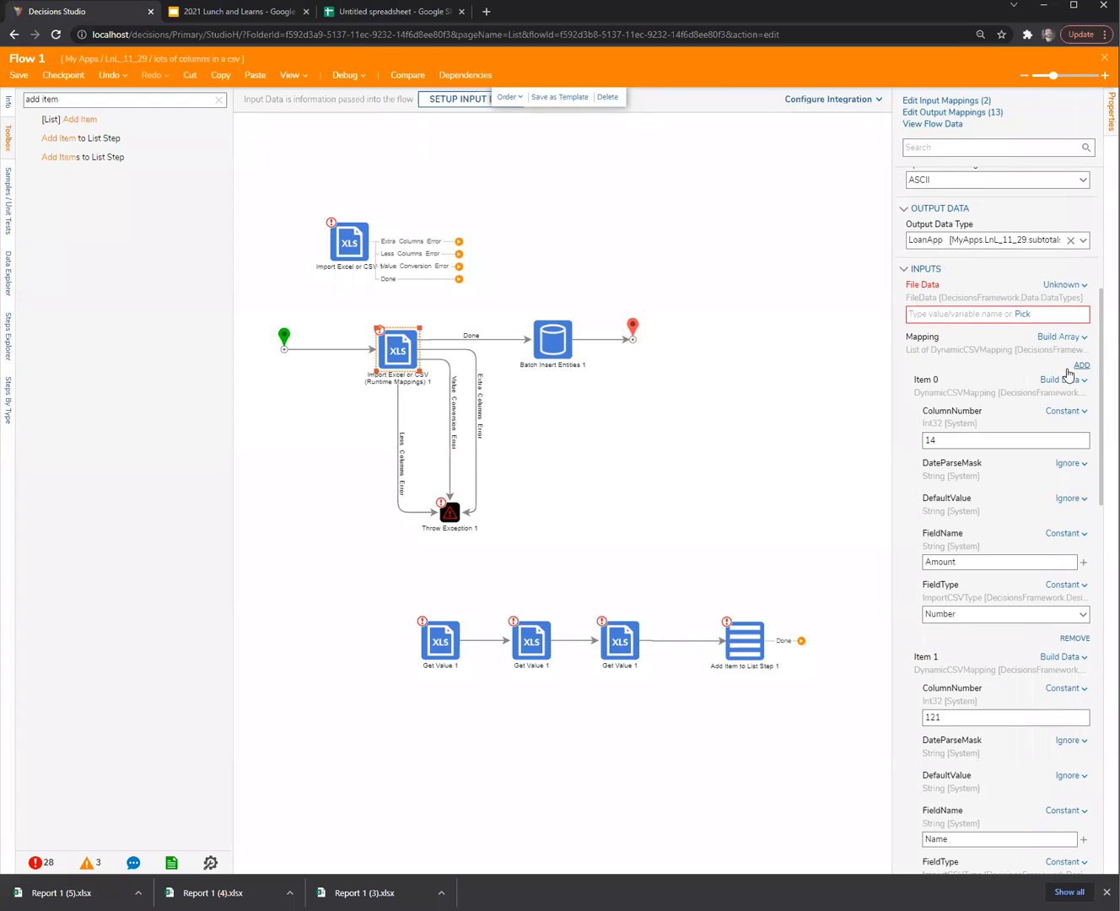
Step: Compare the Import Excel or CSV (Runtime Mappings) branch and its settings with the chained Get Value steps
{"action": "scroll", "coordinate": [995, 704], "scroll_direction": "down", "scroll_amount": 5}
{"action": "left_click", "coordinate": [1024, 785]}
{"action": "left_click_drag", "start_coordinate": [260, 294], "coordinate": [775, 575]}
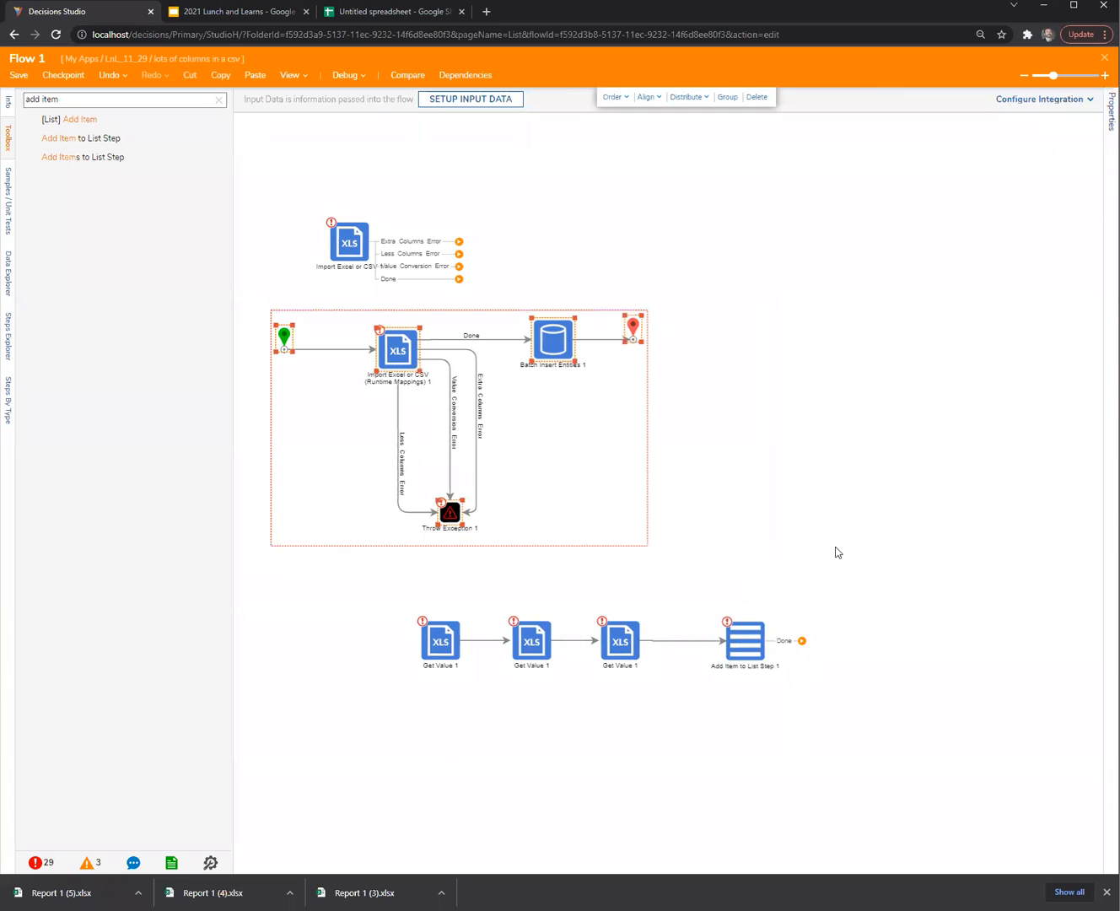
{"action": "left_click", "coordinate": [758, 477]}
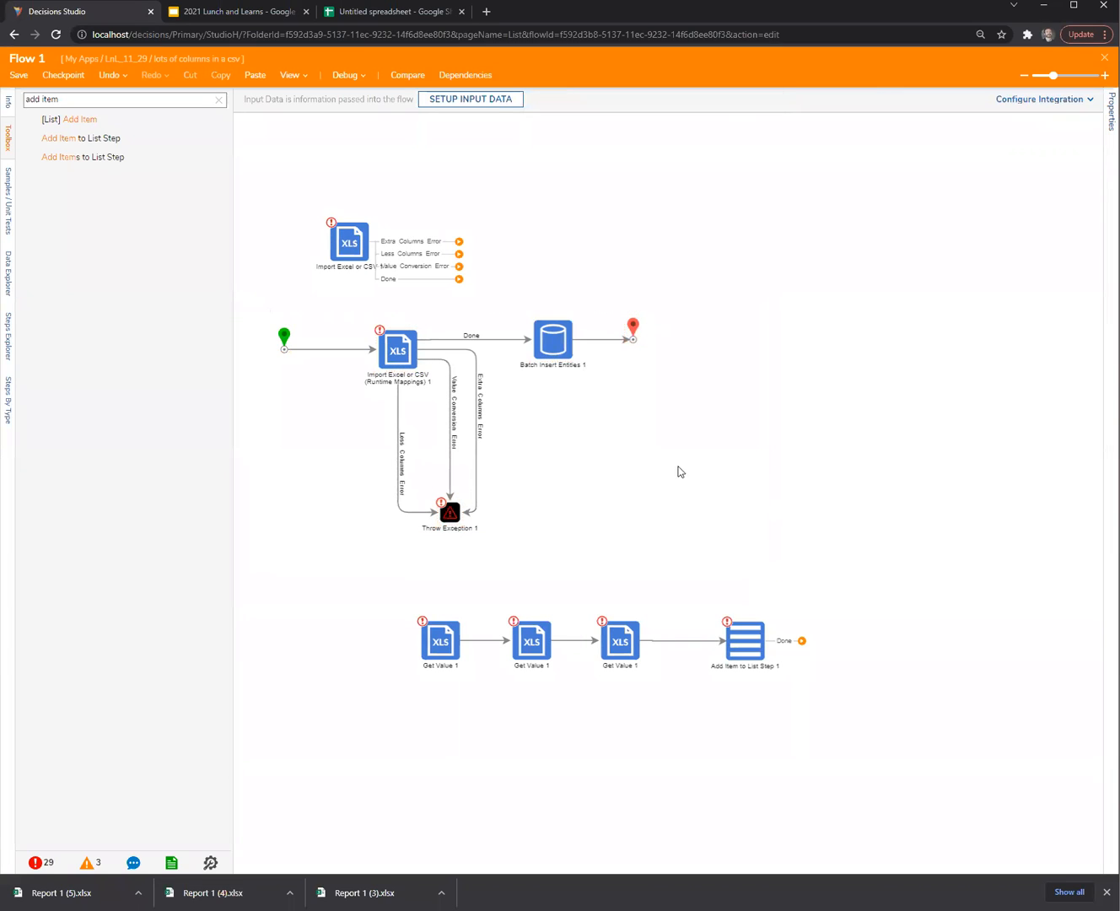
{"action": "left_click", "coordinate": [406, 356]}
{"action": "left_click", "coordinate": [552, 425]}
{"action": "left_click_drag", "start_coordinate": [381, 583], "coordinate": [837, 730]}
{"action": "left_click", "coordinate": [786, 525]}
{"action": "left_click", "coordinate": [394, 351]}
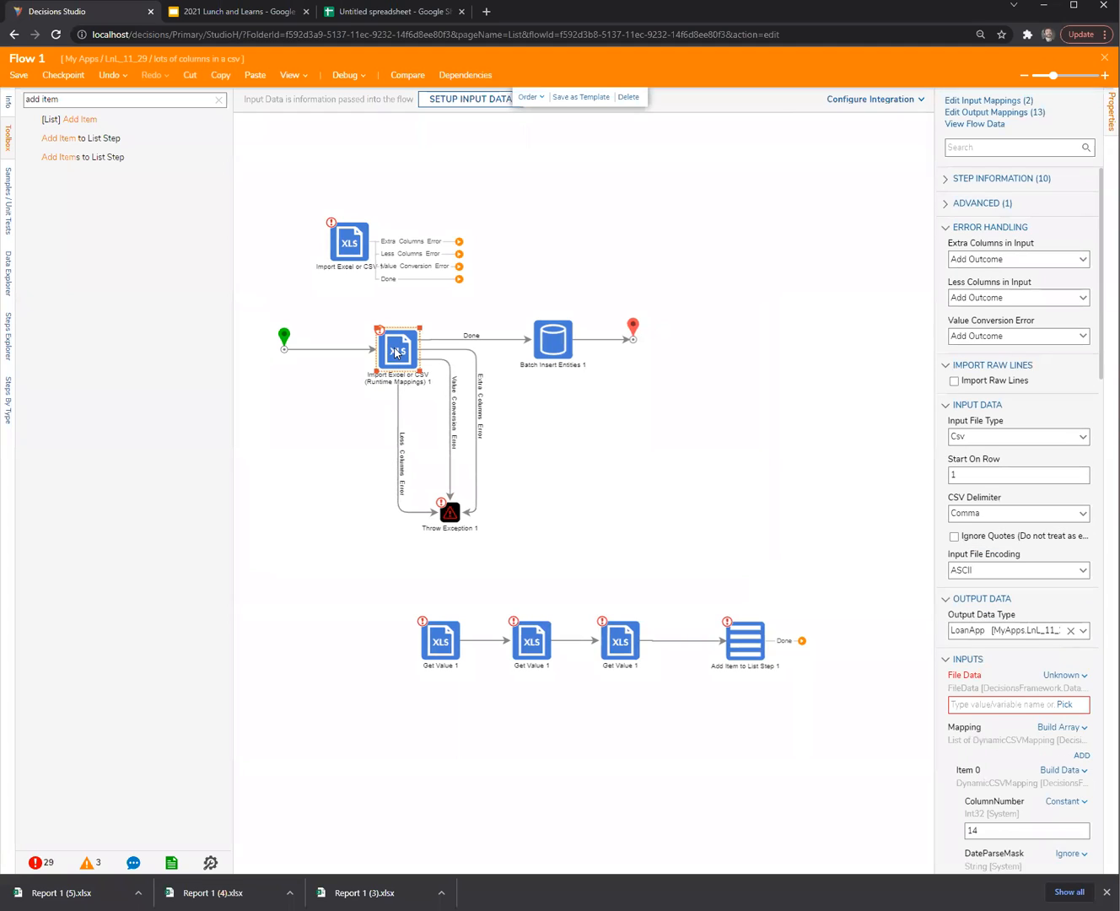
{"action": "left_click", "coordinate": [640, 478]}
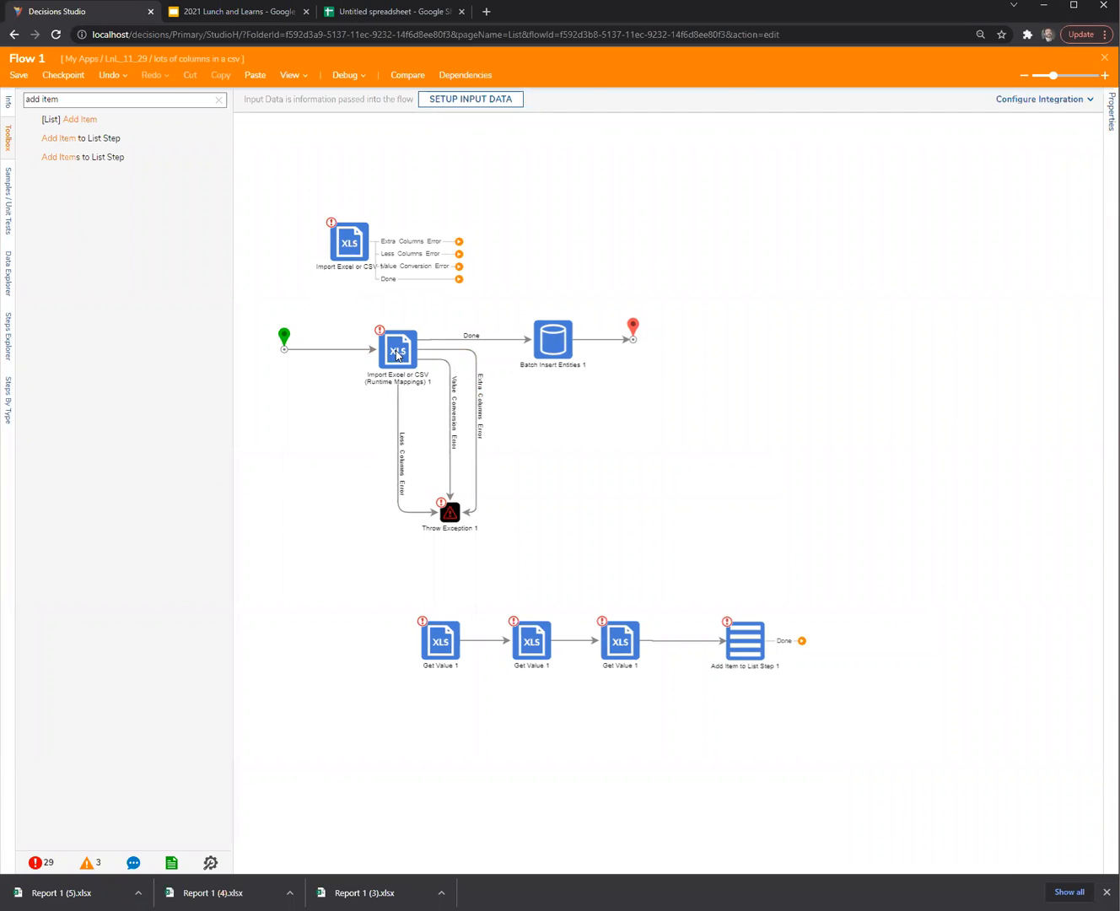
{"action": "left_click", "coordinate": [397, 355]}
{"action": "left_click", "coordinate": [602, 414]}
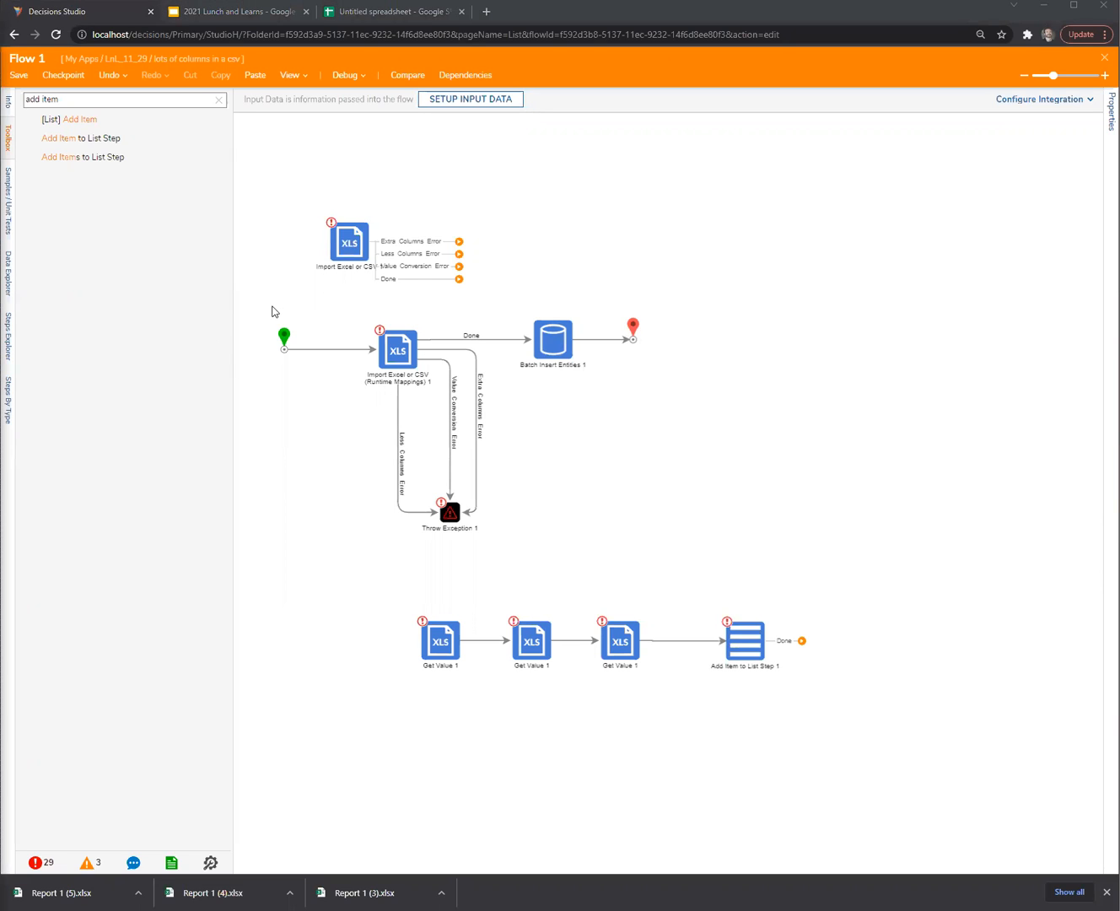
{"action": "left_click_drag", "start_coordinate": [259, 295], "coordinate": [728, 557]}
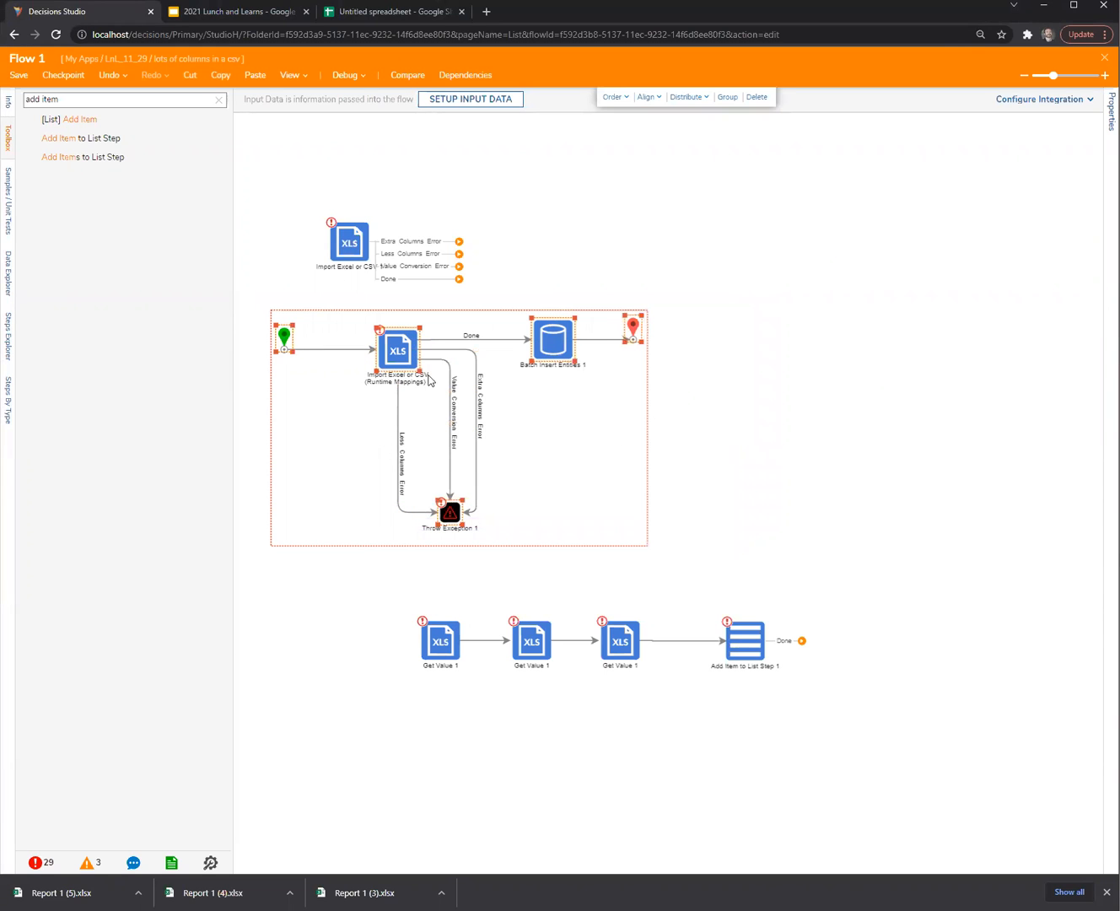
{"action": "left_click", "coordinate": [365, 440]}
{"action": "left_click", "coordinate": [391, 368]}
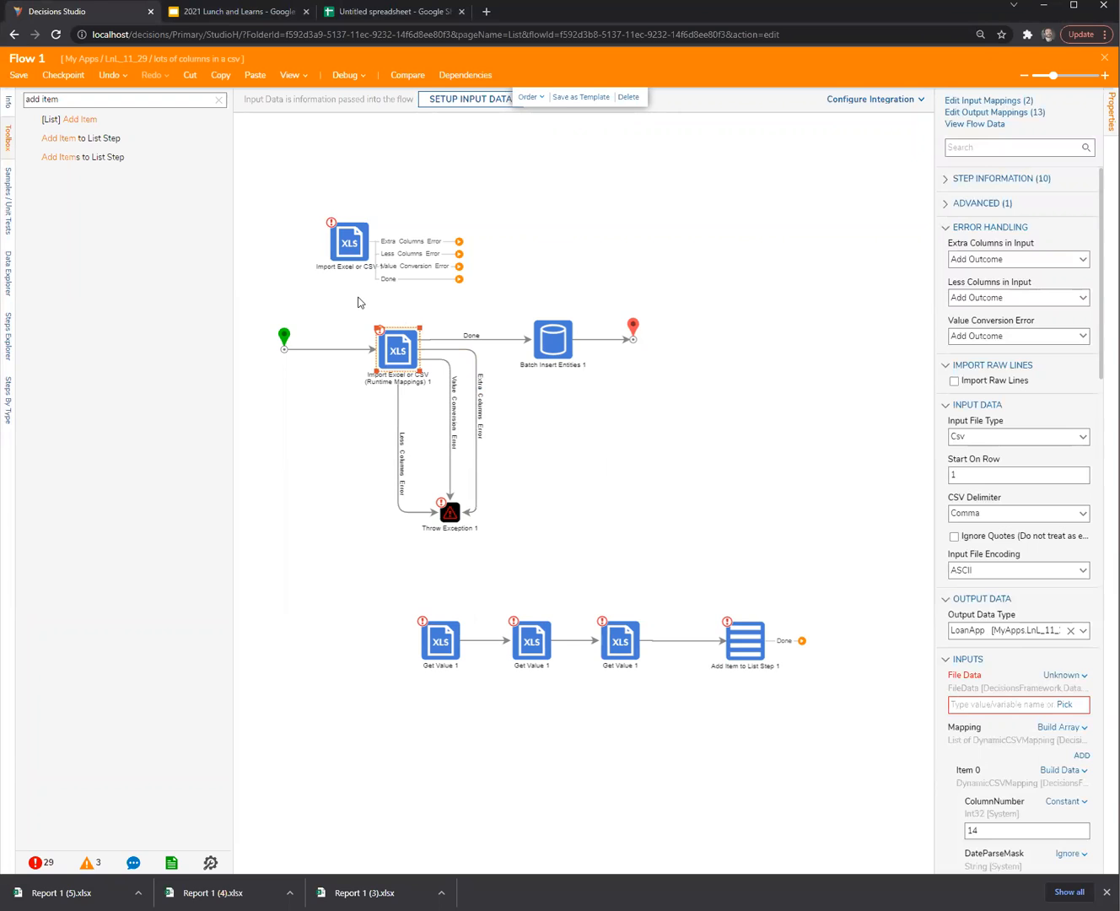
Step: Move the unconnected Import Excel or CSV step directly above the Runtime Mappings step, and save and close the flow
{"action": "left_click", "coordinate": [353, 247]}
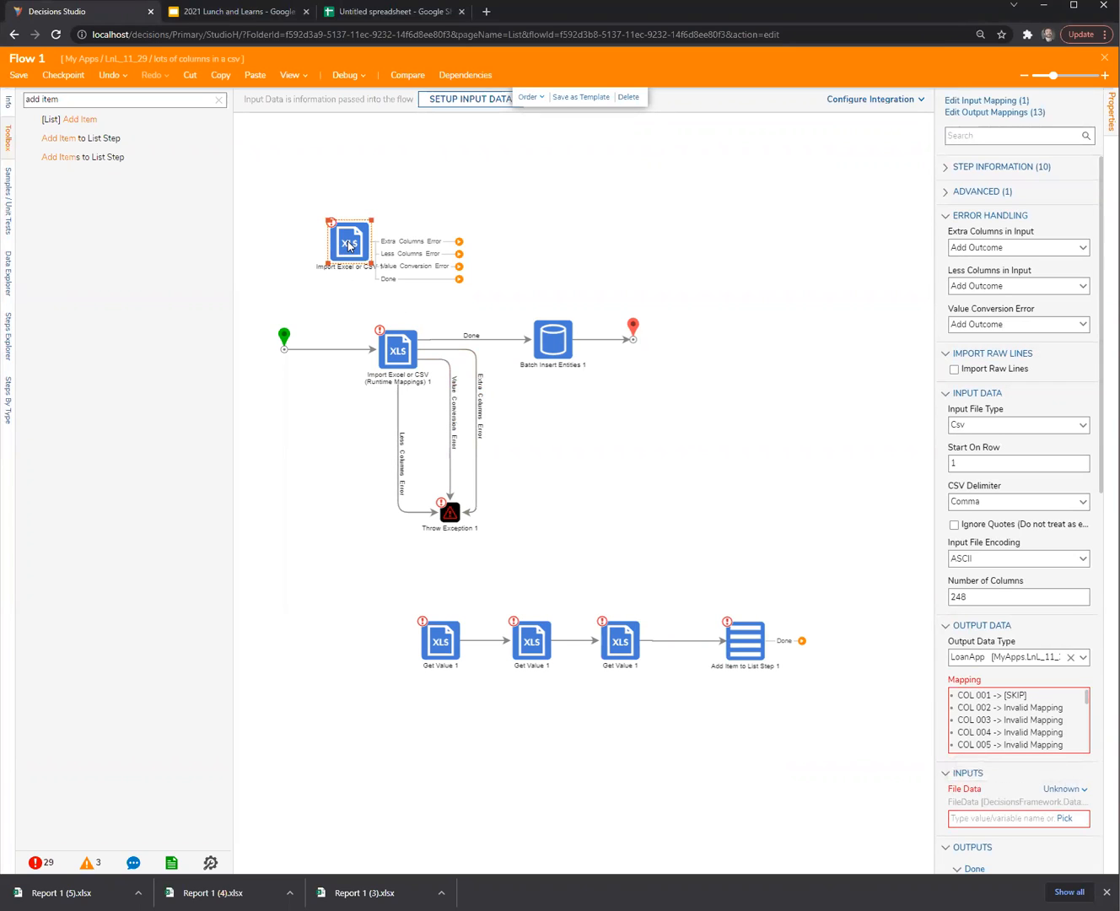
{"action": "left_click_drag", "start_coordinate": [349, 246], "coordinate": [399, 253]}
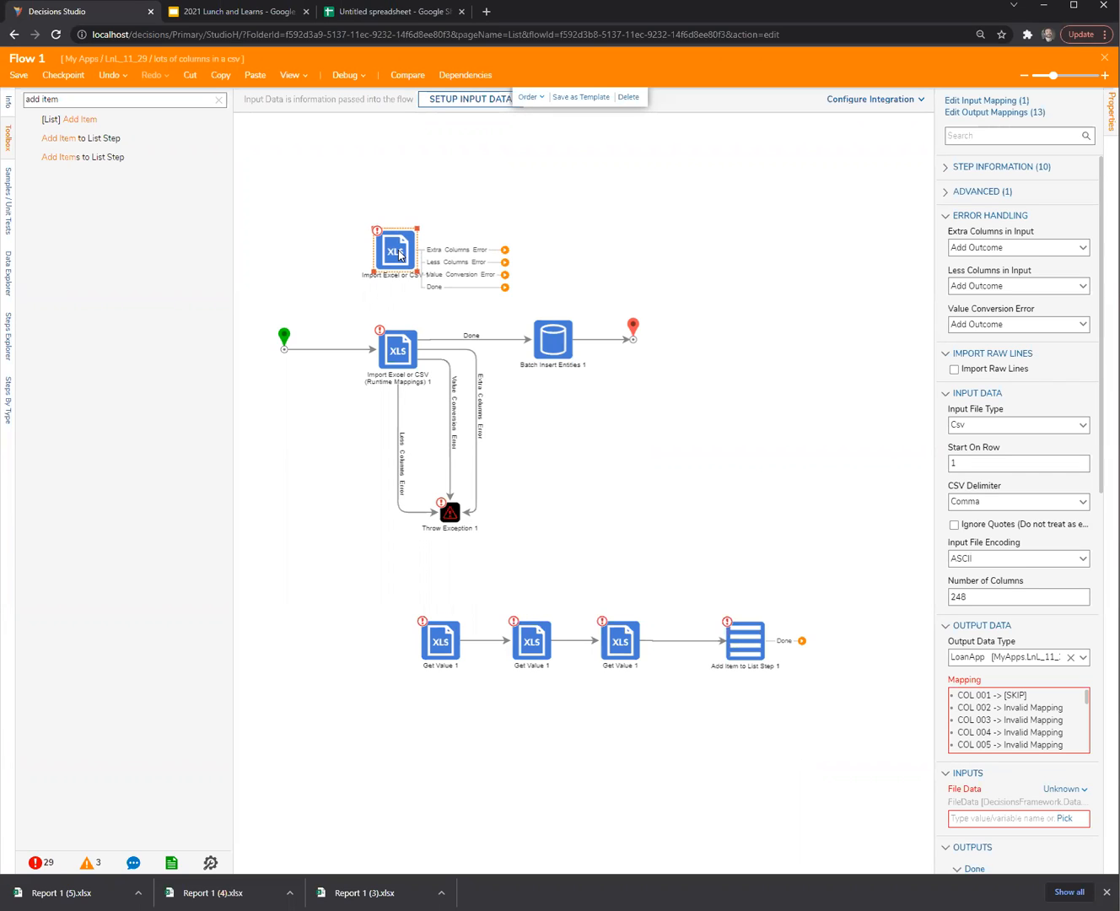
{"action": "left_click", "coordinate": [712, 538]}
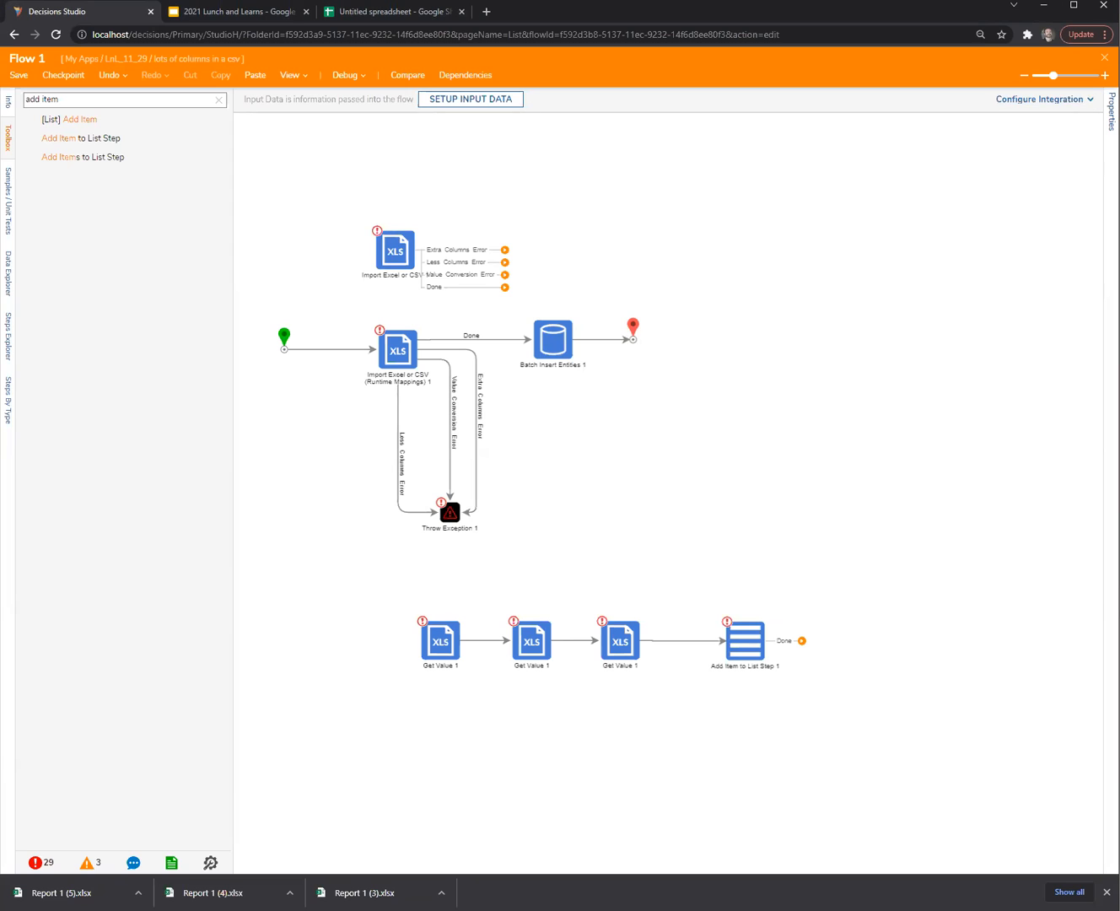
{"action": "key", "text": "ctrl+s"}
{"action": "left_click", "coordinate": [702, 528]}
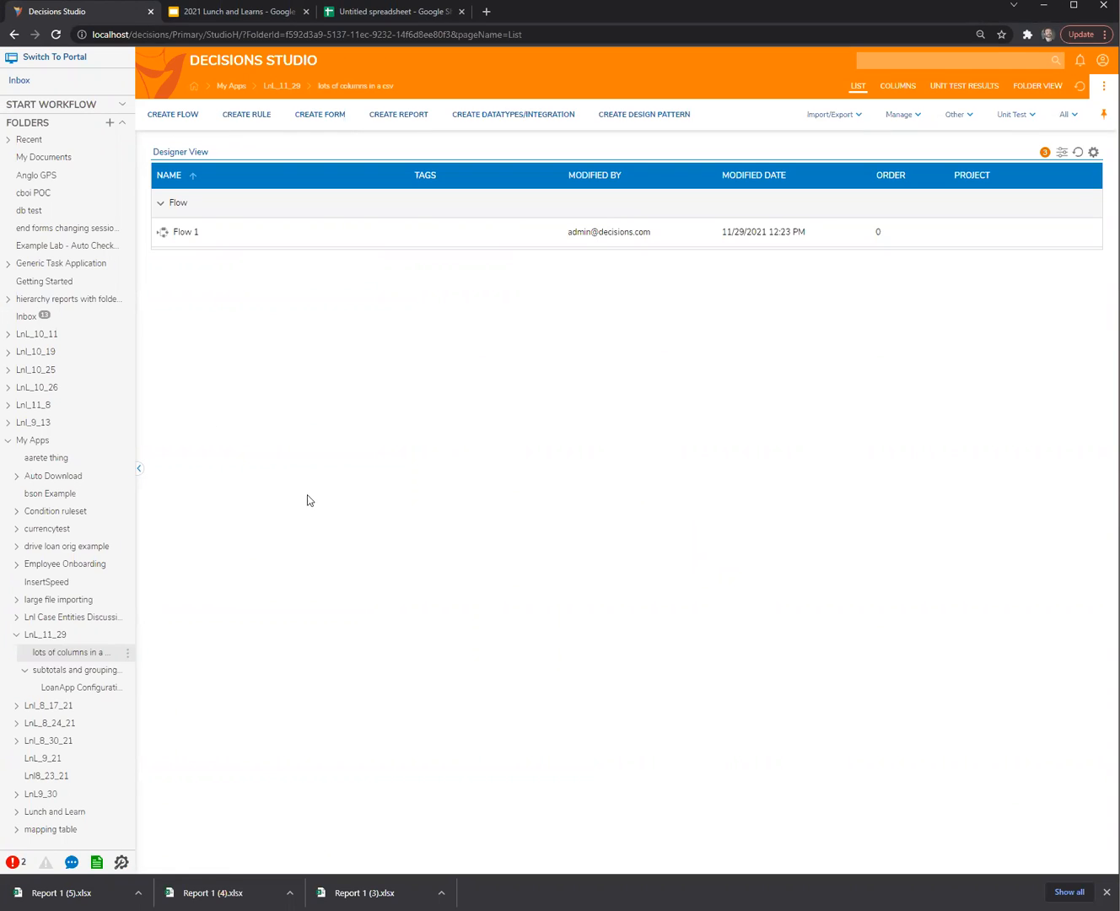
Step: Create a designer project named "filter DDL items" inside the LnL_11_29 folder
{"action": "right_click", "coordinate": [58, 642]}
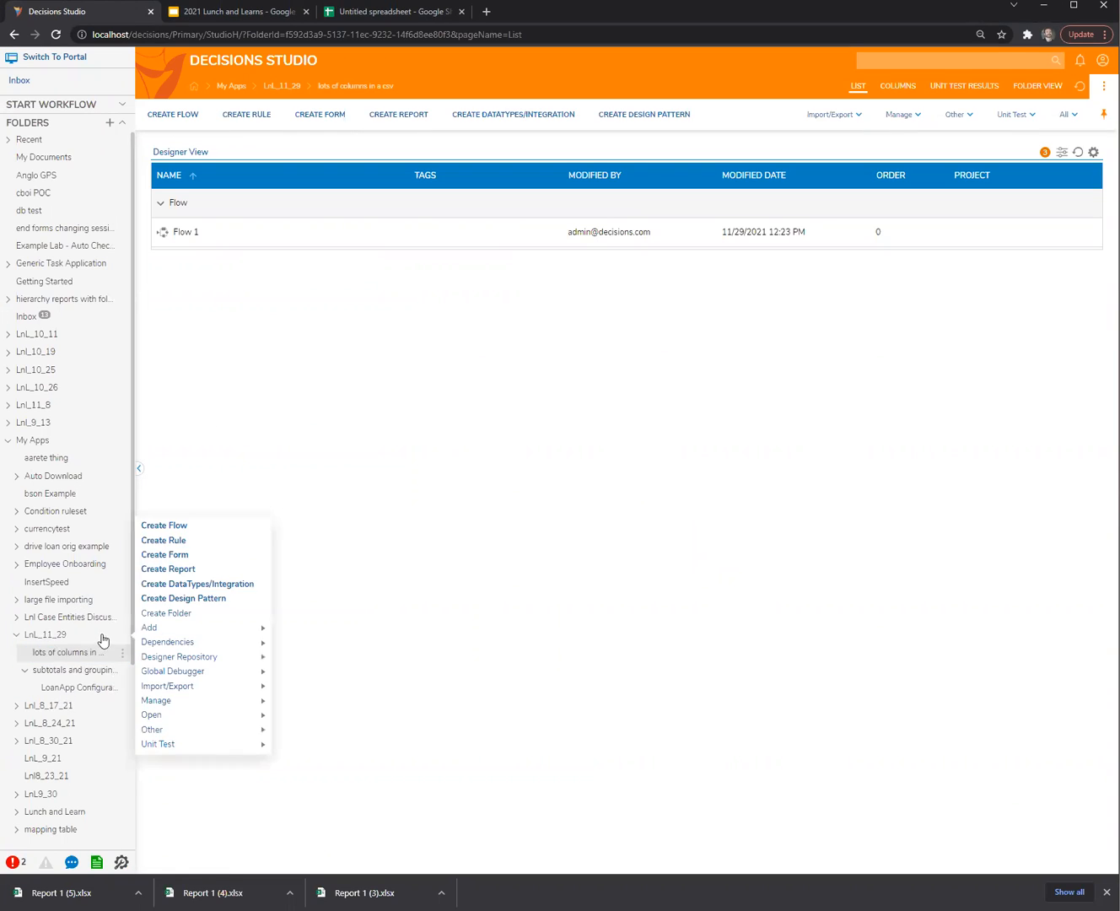
{"action": "left_click", "coordinate": [178, 614]}
{"action": "left_click", "coordinate": [665, 470]}
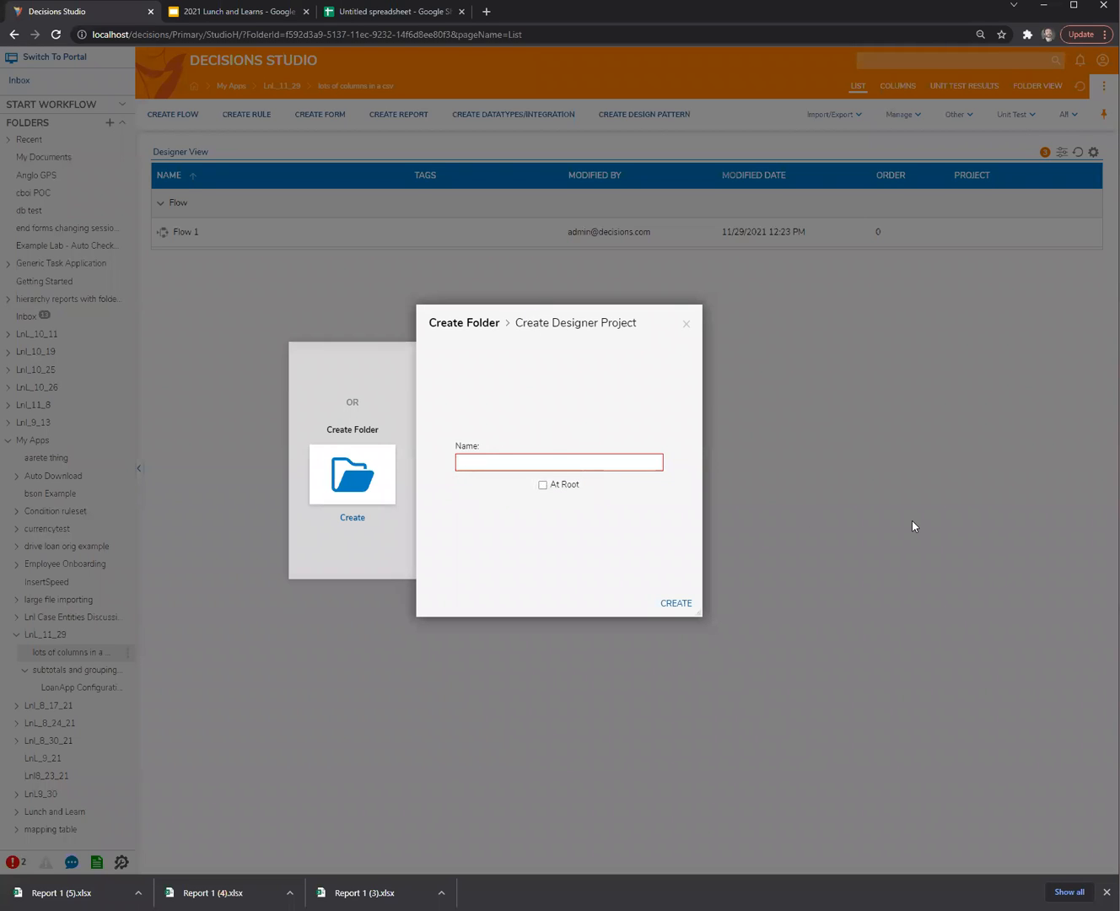
{"action": "type", "text": "ilter DDL items"}
{"action": "left_click", "coordinate": [676, 603]}
{"action": "right_click", "coordinate": [135, 651]}
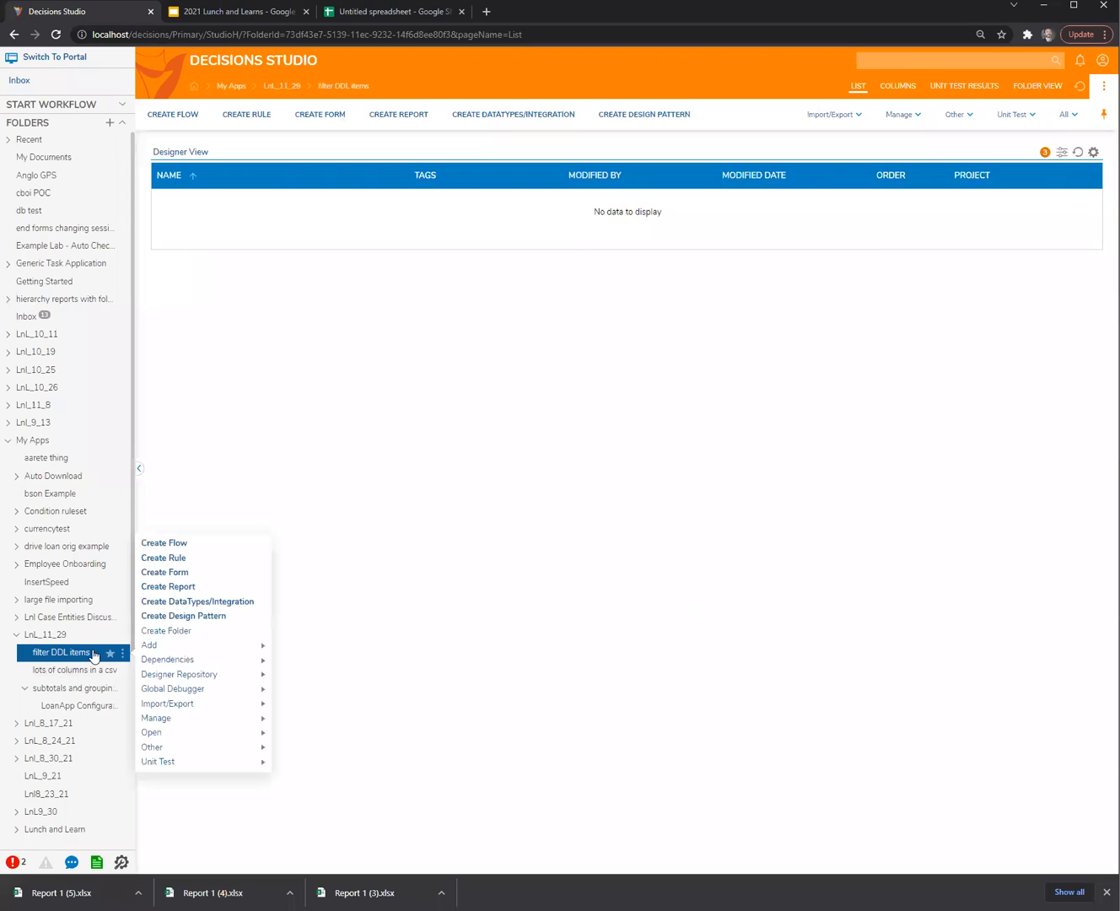
{"action": "mouse_move", "coordinate": [195, 646]}
{"action": "mouse_move", "coordinate": [296, 648]}
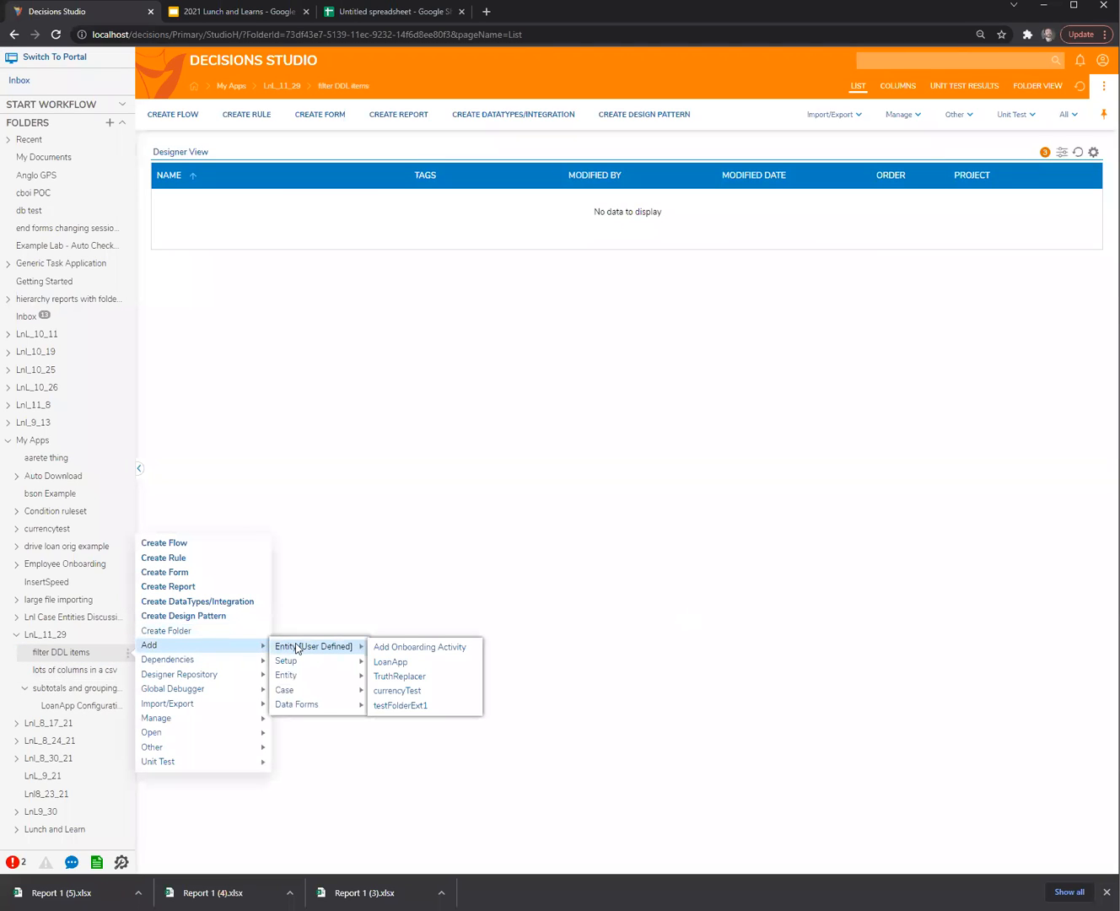
{"action": "left_click", "coordinate": [580, 408]}
Step: Start a new Entity data type in the filter DDL items project and name it RequestTemplate
{"action": "left_click", "coordinate": [513, 114]}
{"action": "scroll", "coordinate": [525, 546], "scroll_direction": "down", "scroll_amount": 3}
{"action": "left_click", "coordinate": [486, 510]}
{"action": "type", "text": "Rea"}
{"action": "type", "text": "uestTemplate"}
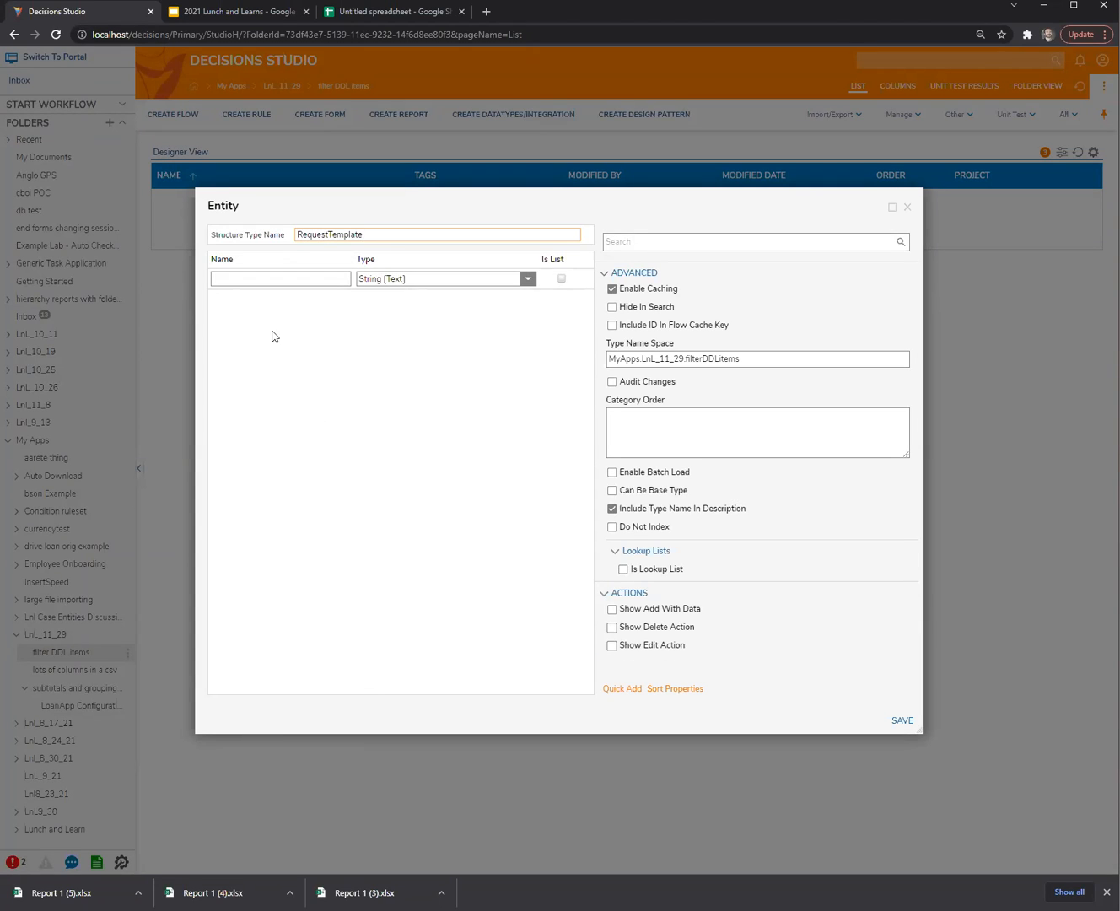
Step: Add a String [Text] field named AllowedGroupList to the entity and mark it as a list
{"action": "left_click", "coordinate": [278, 282]}
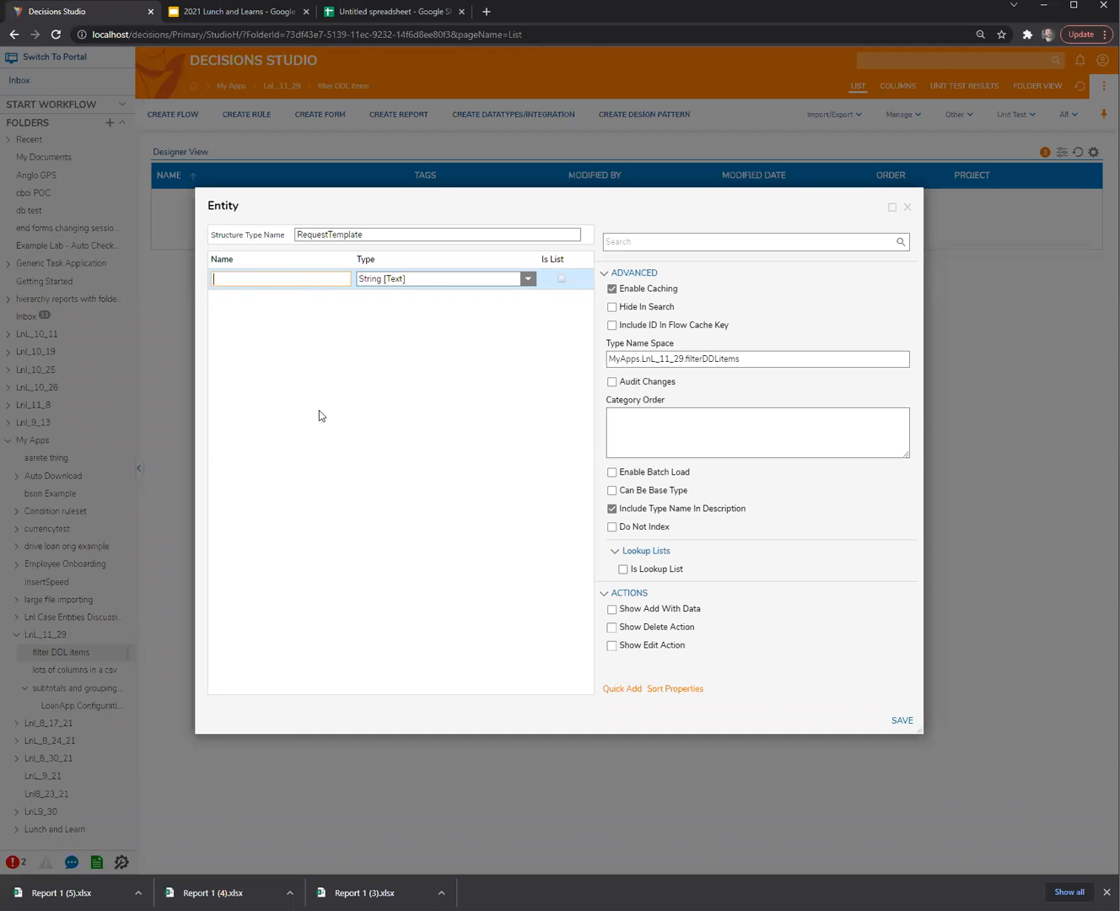
{"action": "type", "text": "Allowed"}
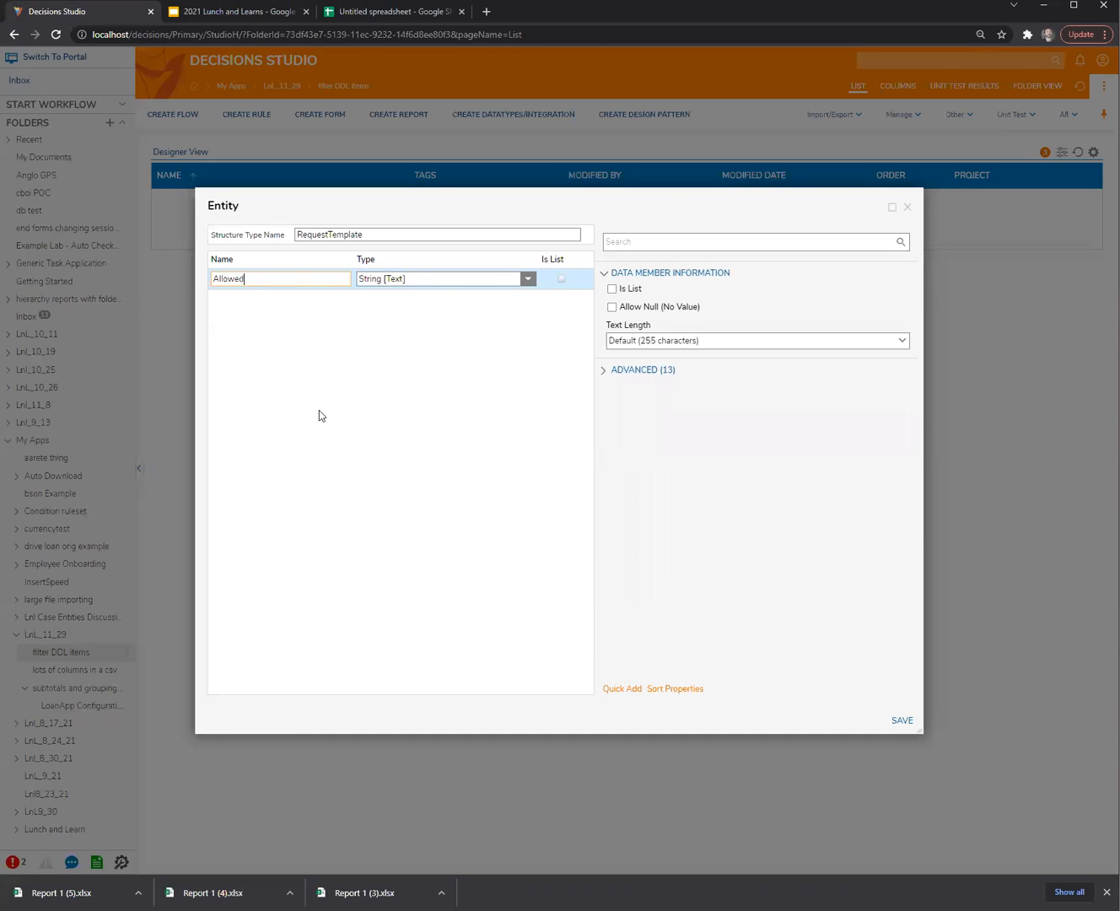
{"action": "type", "text": "Group"}
{"action": "type", "text": "List"}
{"action": "left_click", "coordinate": [560, 279]}
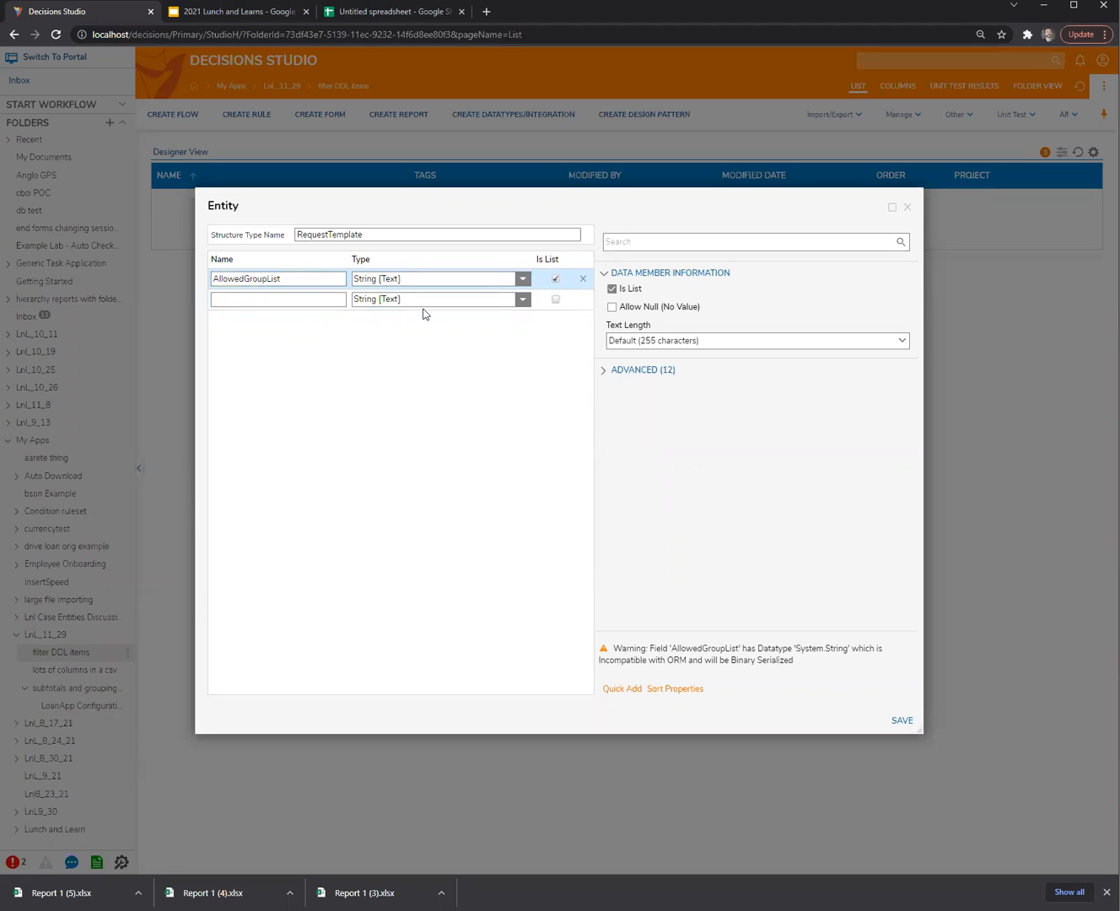
Step: Enable Show Add With Data, Show Delete Action and Show Edit Action for the RequestTemplate entity and save it
{"action": "left_click", "coordinate": [642, 369]}
{"action": "scroll", "coordinate": [637, 598], "scroll_direction": "down", "scroll_amount": 1}
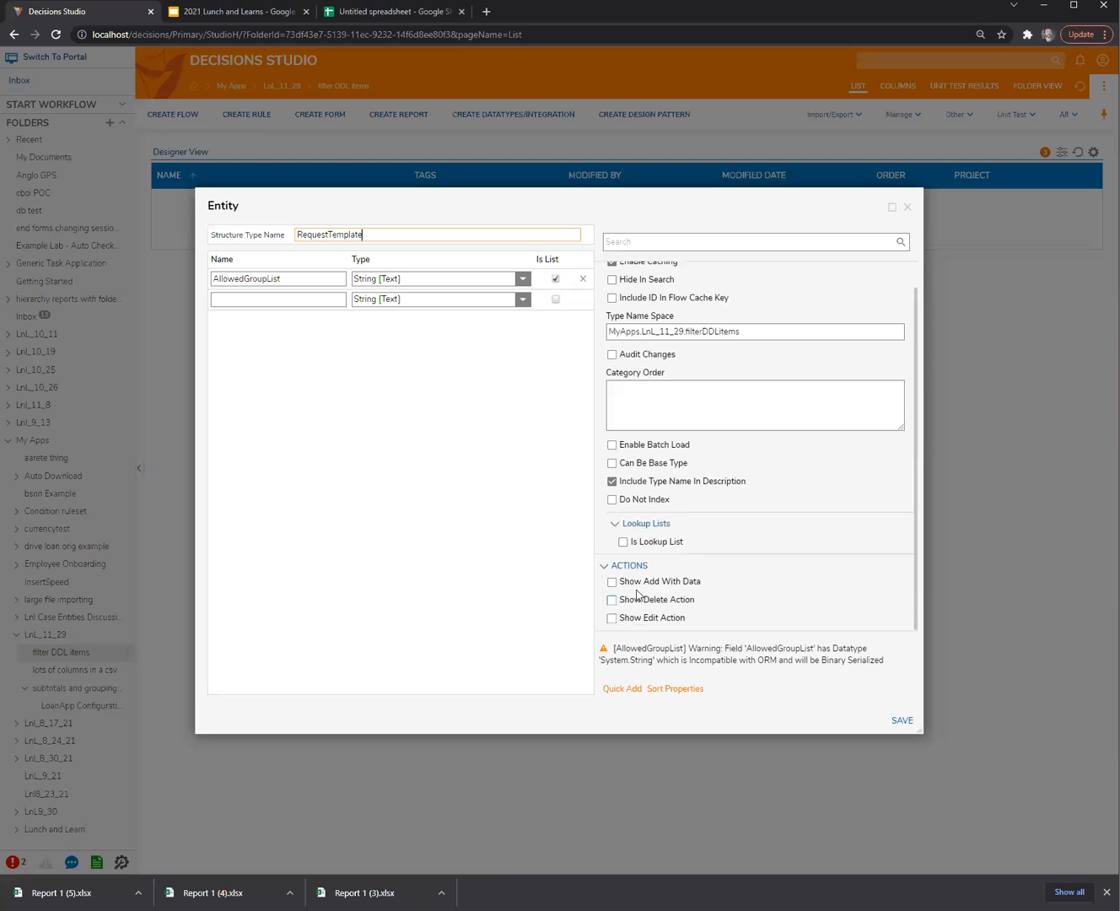
{"action": "scroll", "coordinate": [643, 602], "scroll_direction": "down", "scroll_amount": 1}
{"action": "left_click", "coordinate": [646, 599]}
{"action": "left_click", "coordinate": [648, 618]}
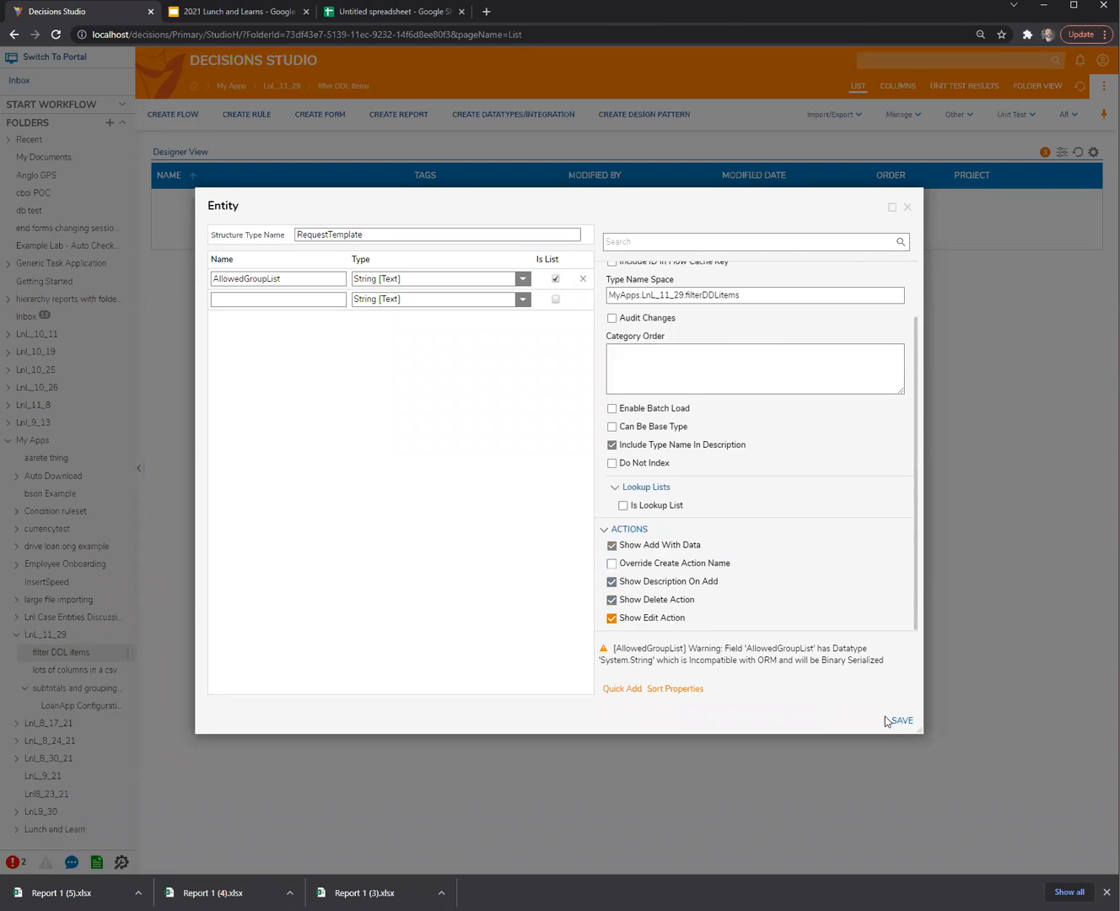
{"action": "left_click", "coordinate": [909, 720]}
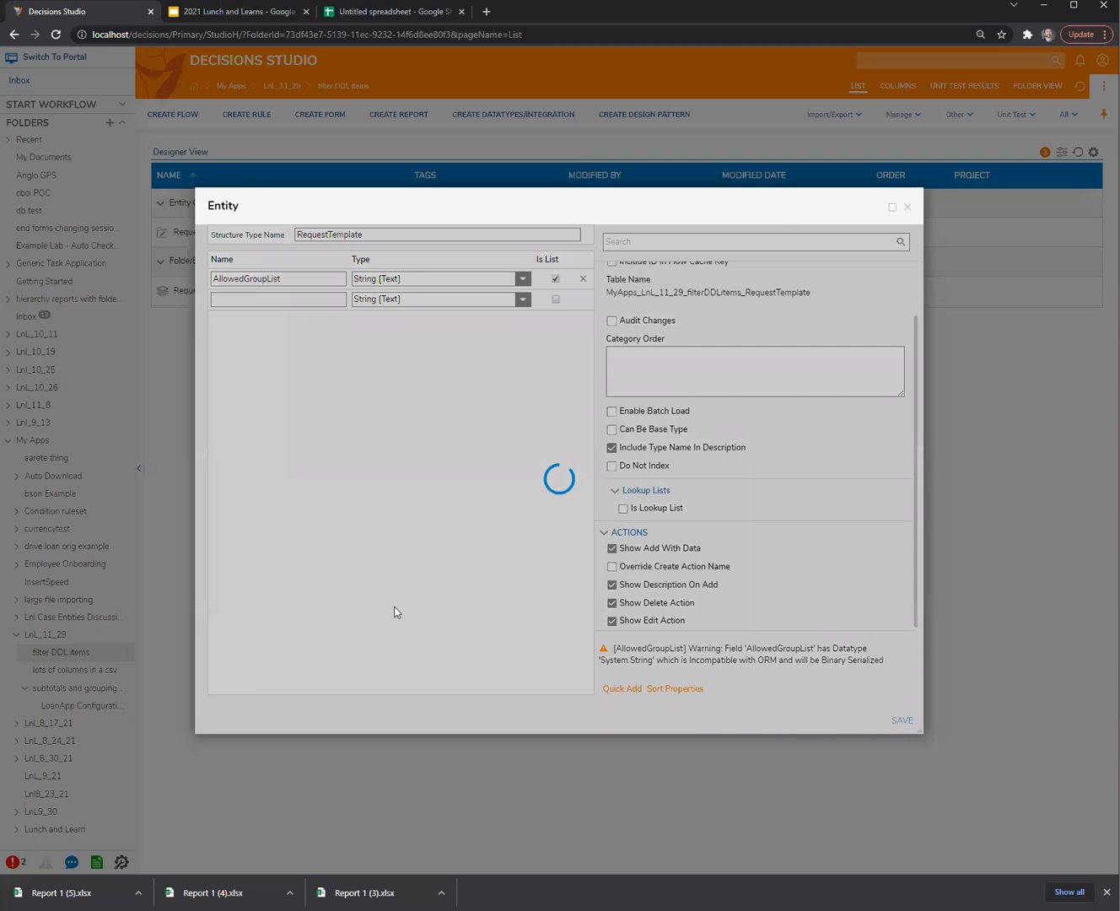
Step: Reload the studio page and create a folder named "All Templates" inside filter DDL items
{"action": "key", "text": "F5"}
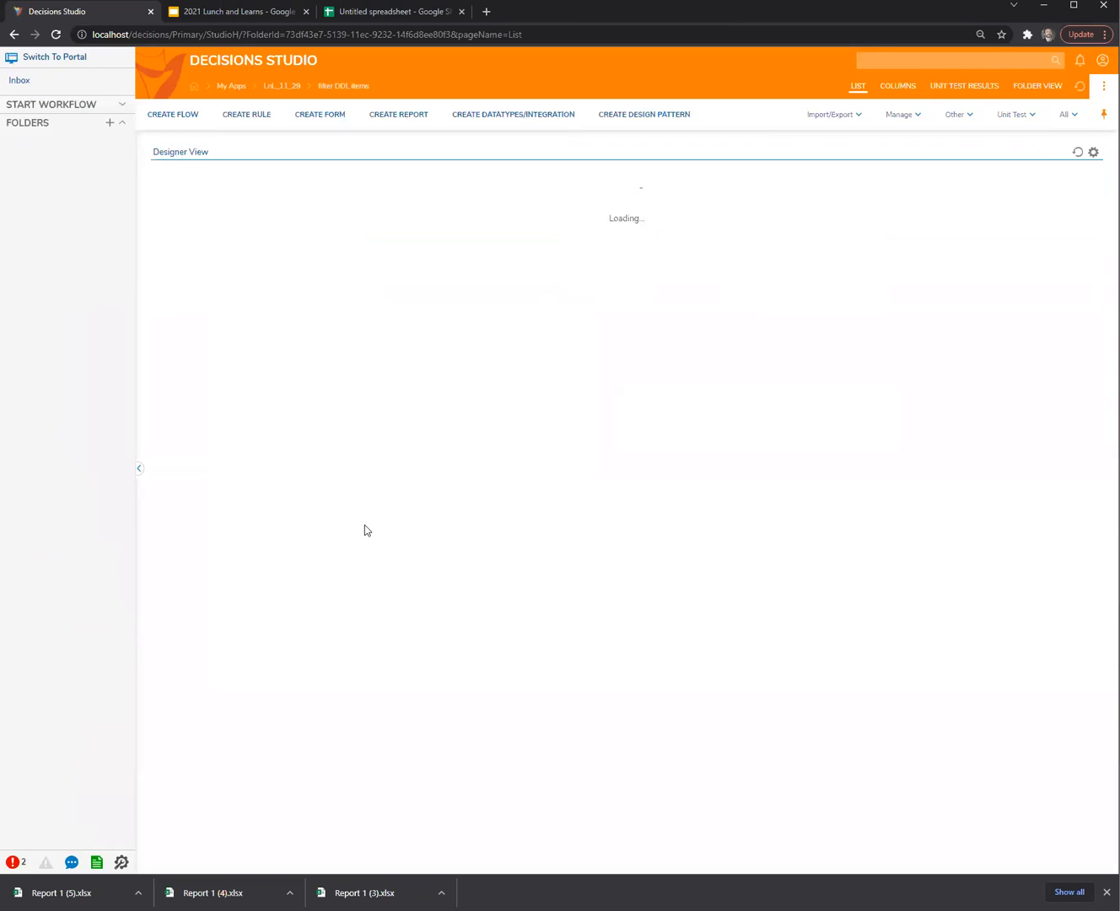
{"action": "right_click", "coordinate": [62, 653]}
{"action": "left_click", "coordinate": [206, 634]}
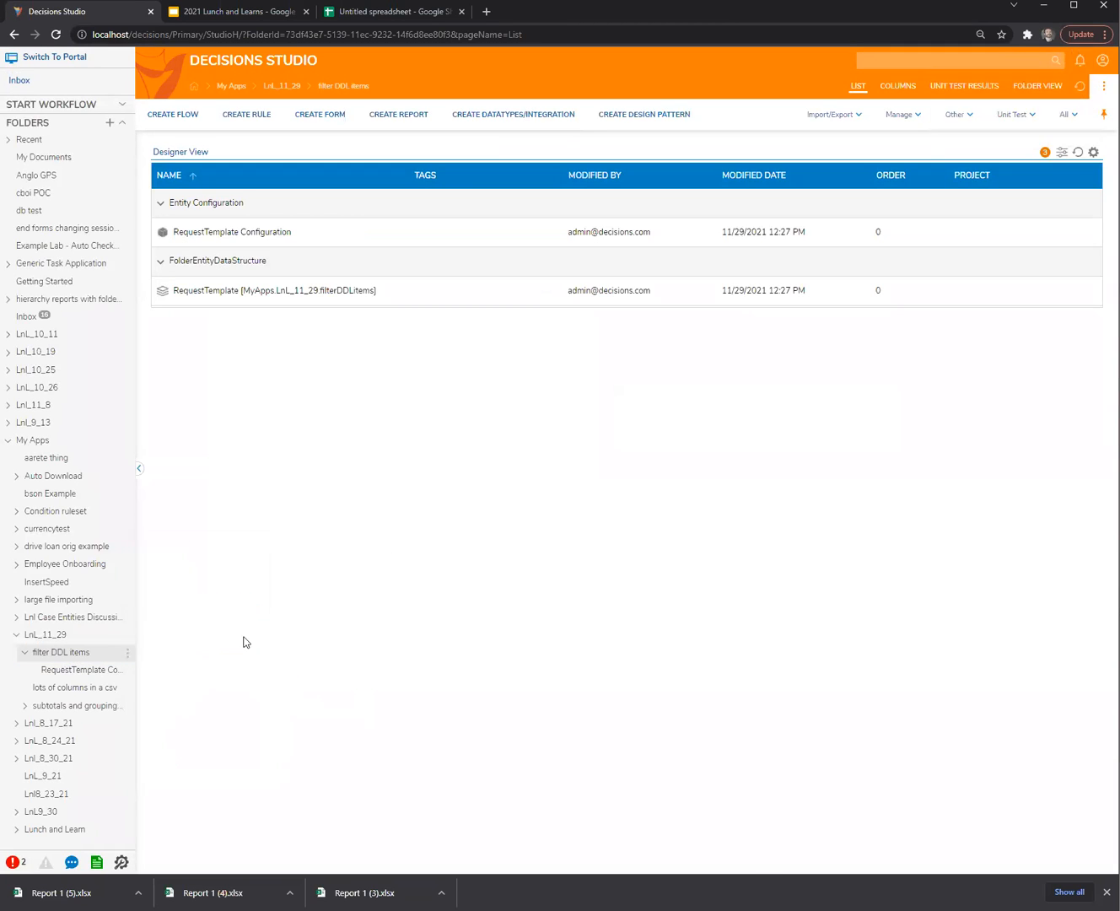
{"action": "left_click", "coordinate": [427, 512]}
{"action": "type", "text": "All Template"}
{"action": "key", "text": "BackSpace"}
{"action": "key", "text": "BackSpace"}
{"action": "key", "text": "BackSpace"}
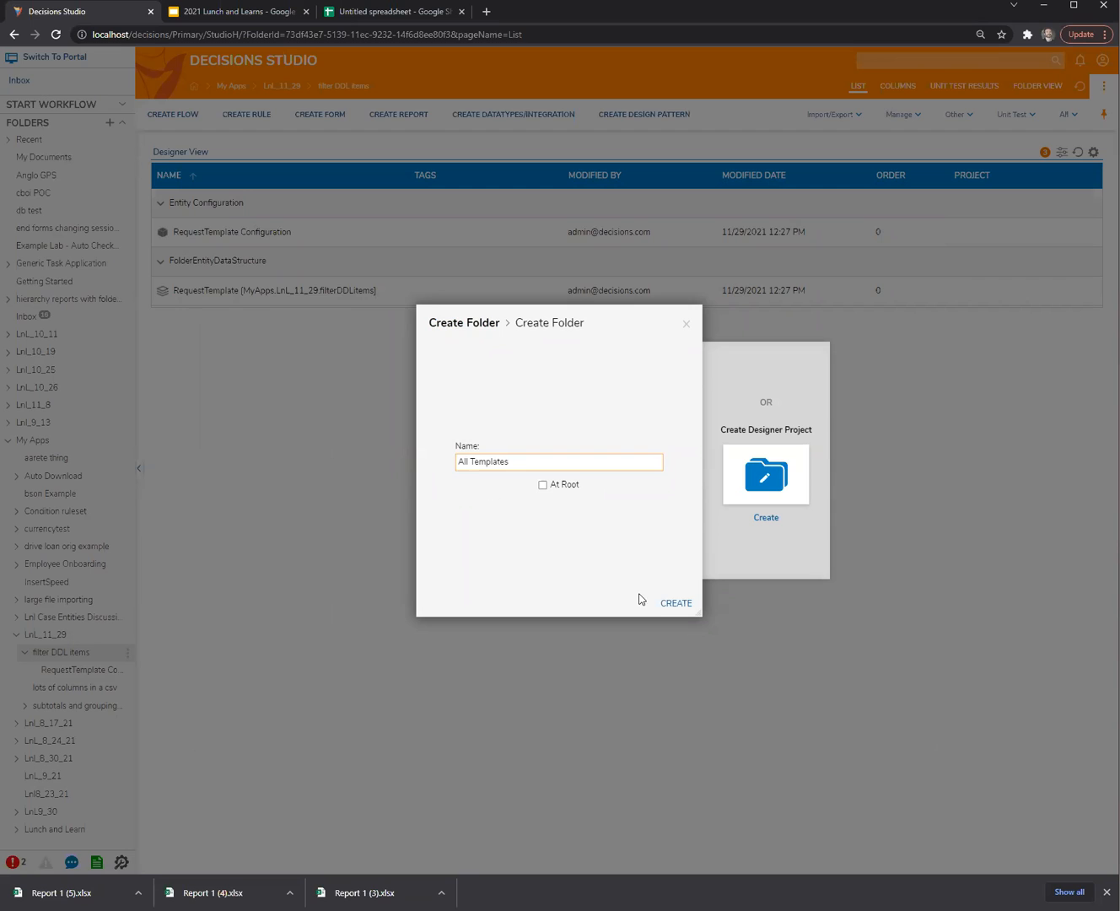
{"action": "left_click", "coordinate": [666, 602]}
Step: Add a RequestTemplate entity named "Request Template 1" to All Templates with Administrators in its AllowedGroupList, and save it
{"action": "left_click", "coordinate": [123, 670]}
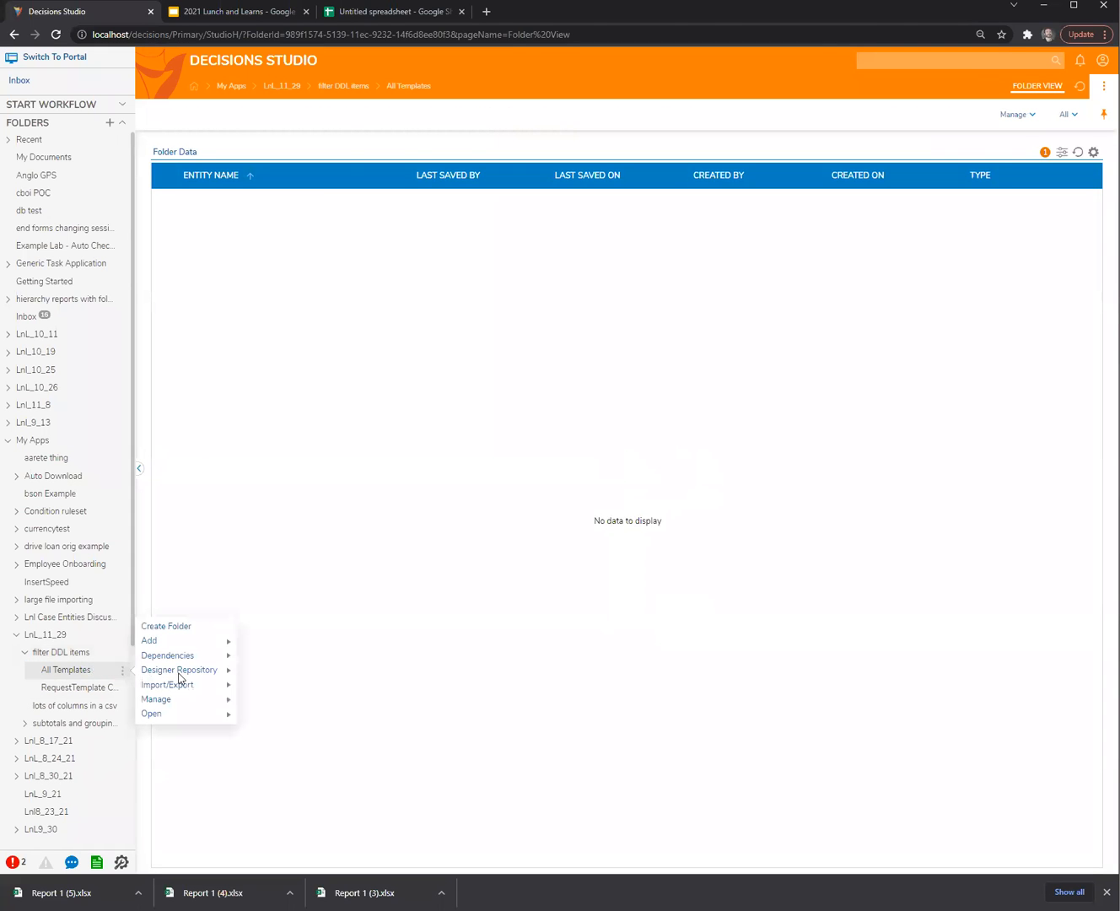
{"action": "mouse_move", "coordinate": [178, 640]}
{"action": "mouse_move", "coordinate": [260, 641]}
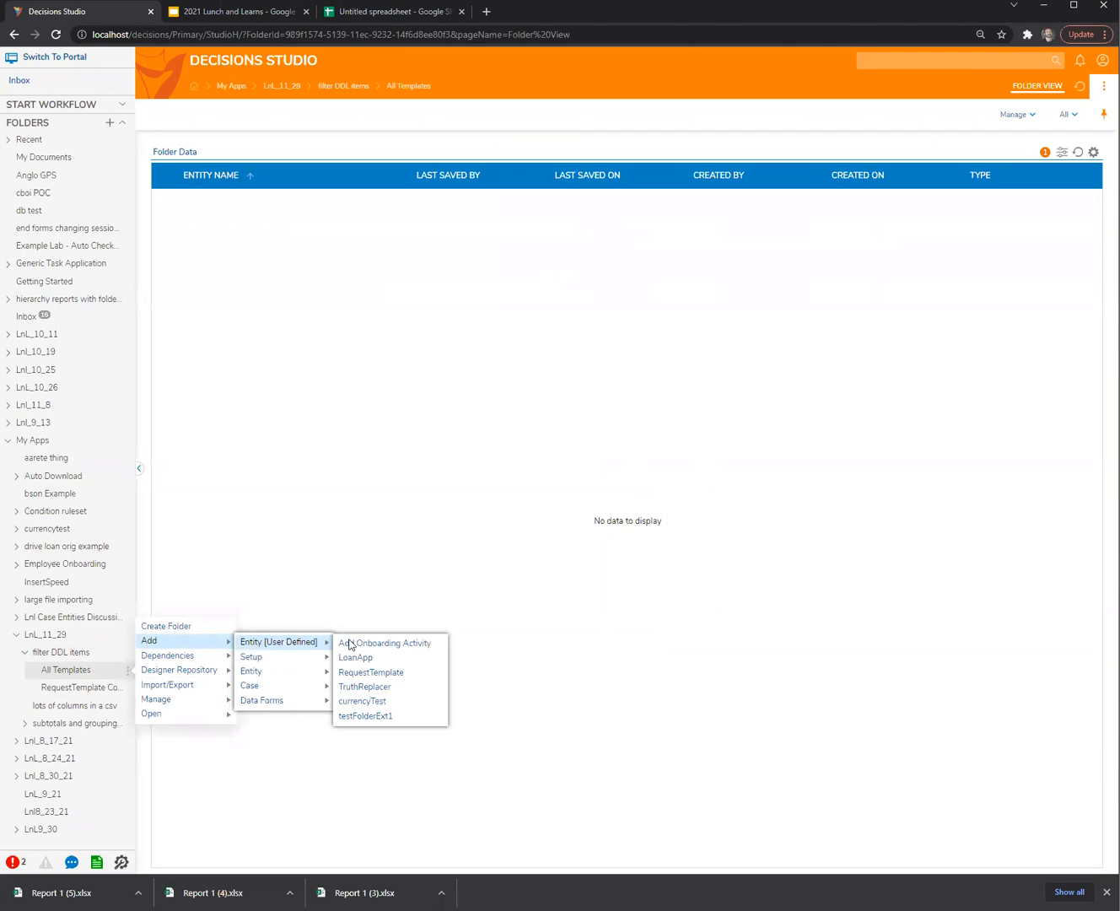
{"action": "left_click", "coordinate": [407, 672]}
{"action": "type", "text": "Request Template 1"}
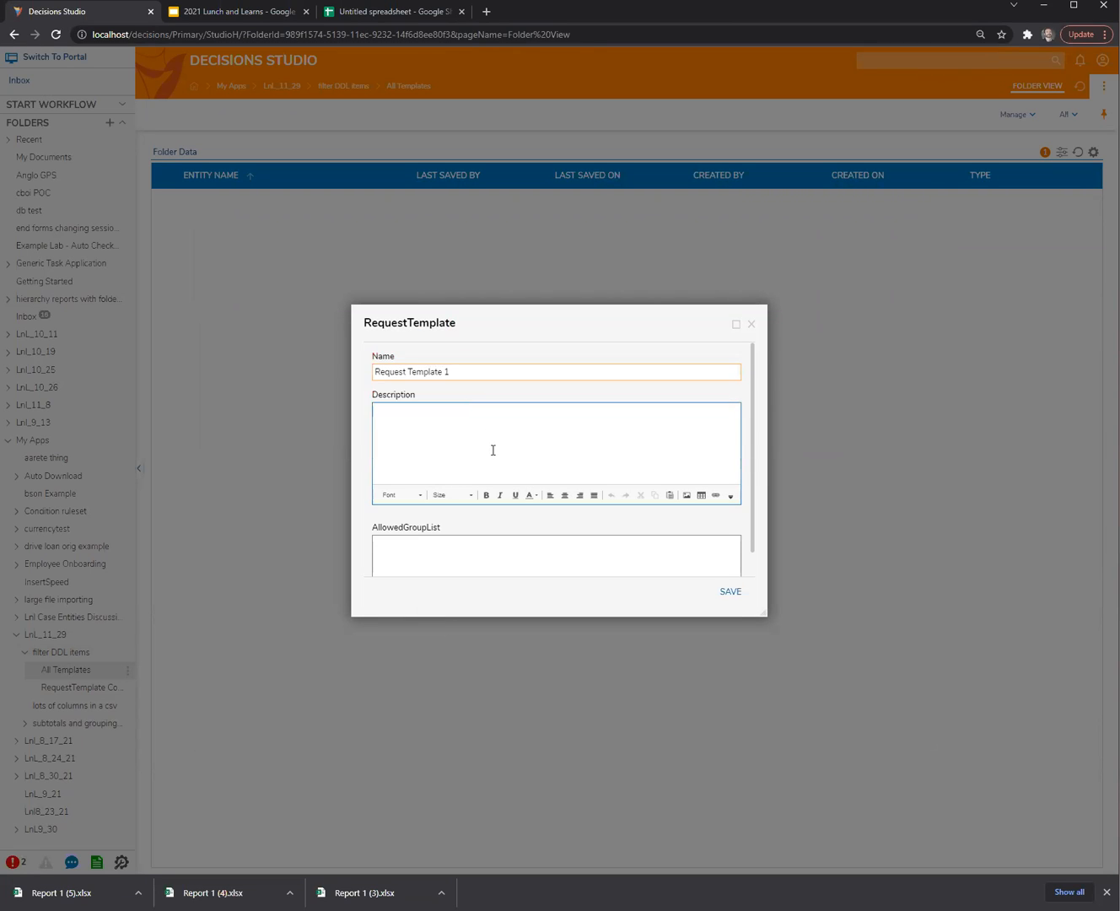
{"action": "scroll", "coordinate": [480, 499], "scroll_direction": "down", "scroll_amount": 1}
{"action": "left_click", "coordinate": [470, 527]}
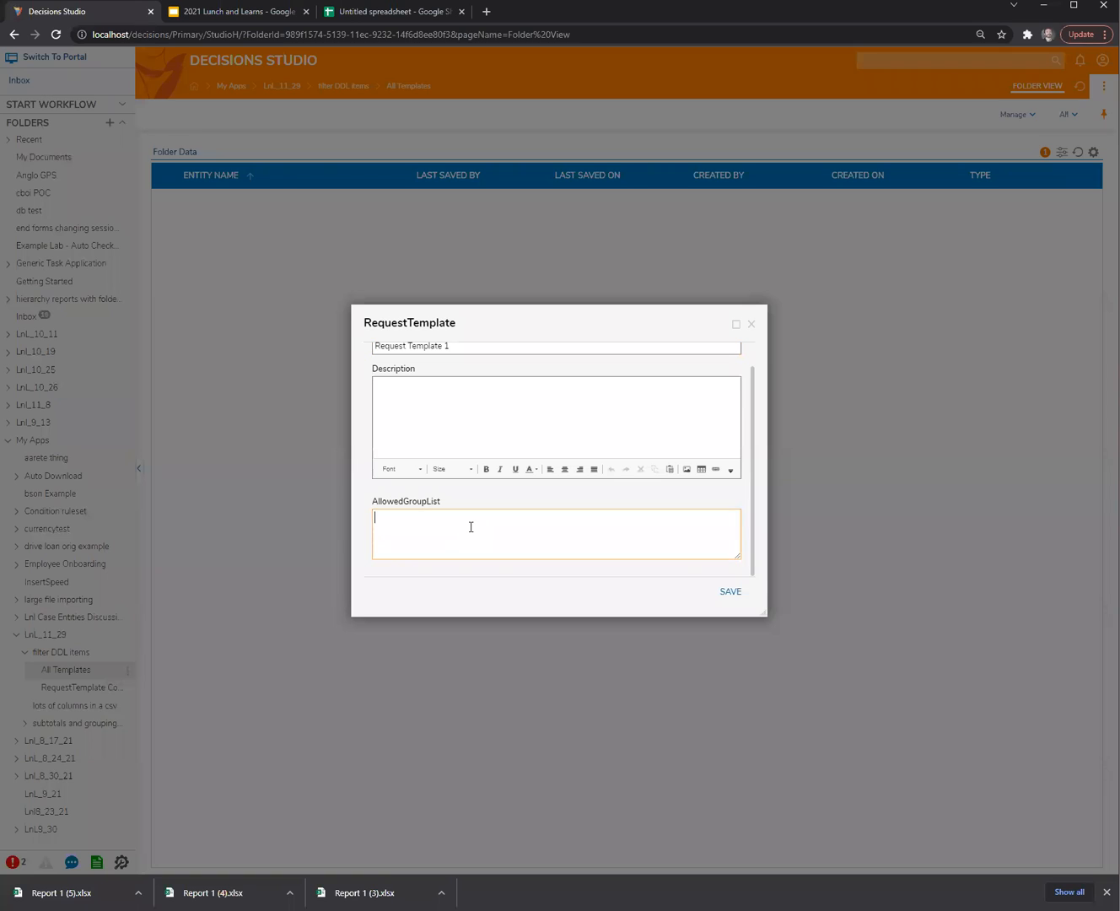
{"action": "type", "text": "Administrators"}
{"action": "left_click", "coordinate": [730, 592]}
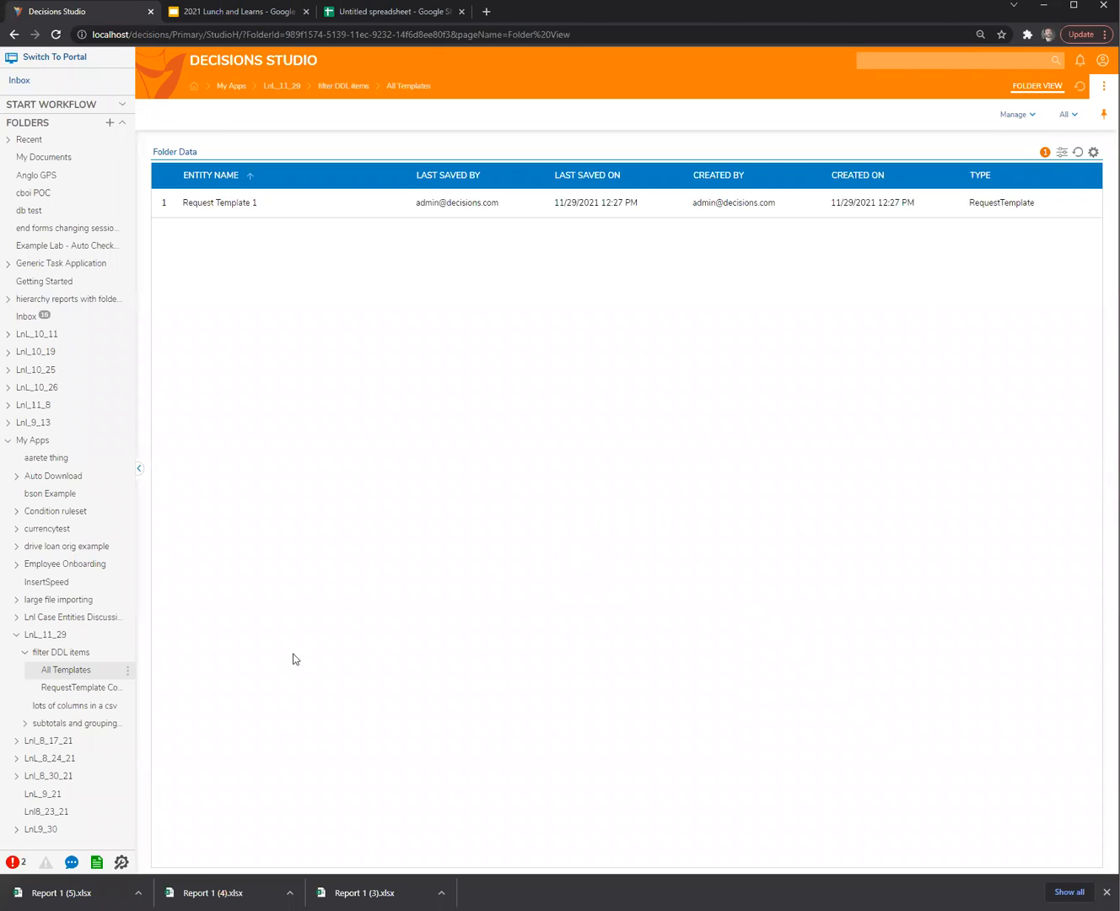
Step: Add a RequestTemplate entity named "Request Template2" to All Templates with Fake Group in its AllowedGroupList, and save it
{"action": "left_click", "coordinate": [128, 669]}
{"action": "mouse_move", "coordinate": [180, 641]}
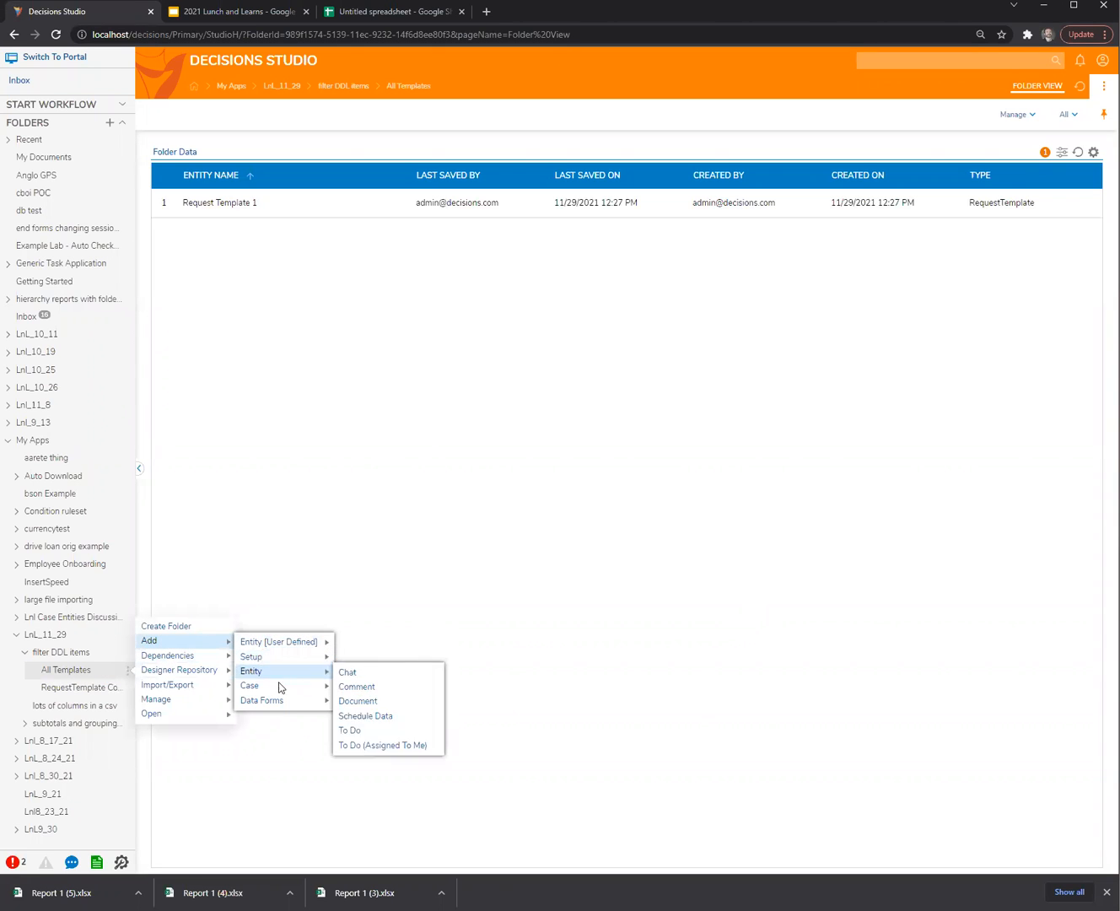
{"action": "mouse_move", "coordinate": [316, 642]}
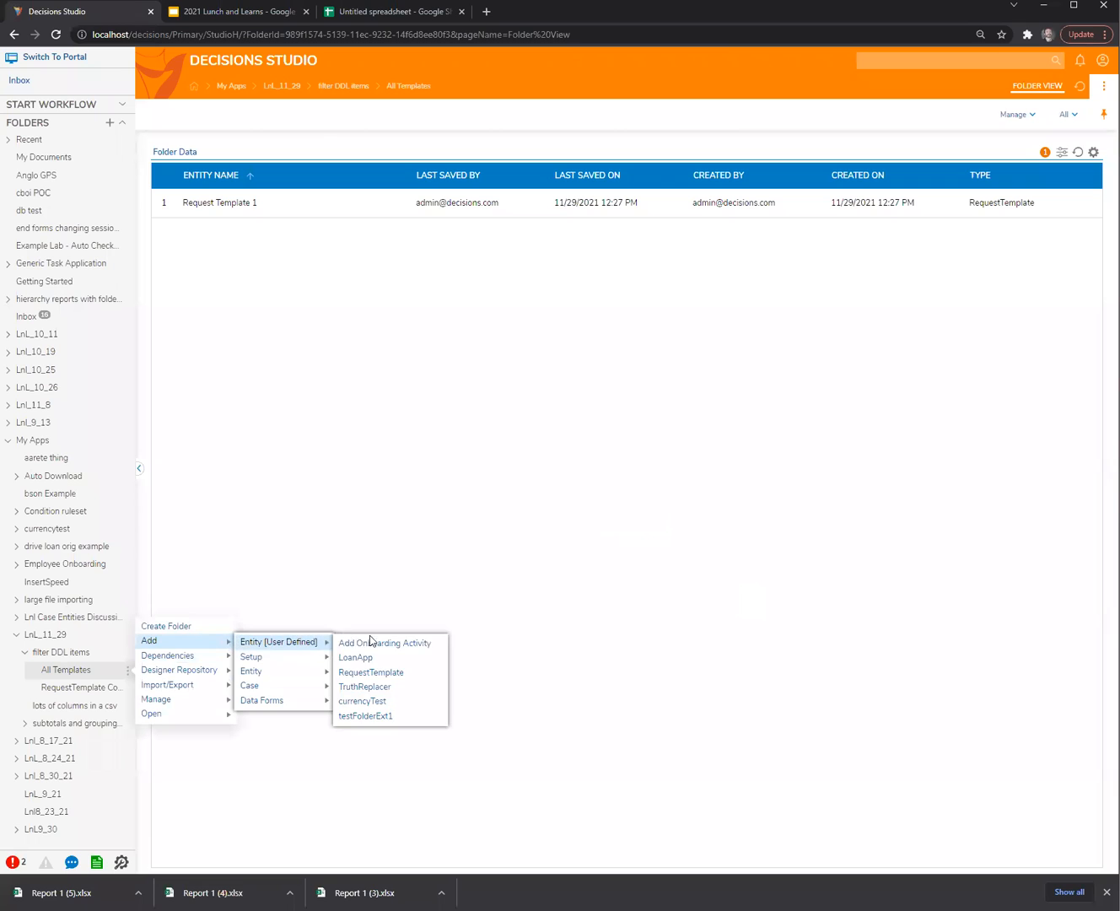
{"action": "left_click", "coordinate": [389, 672]}
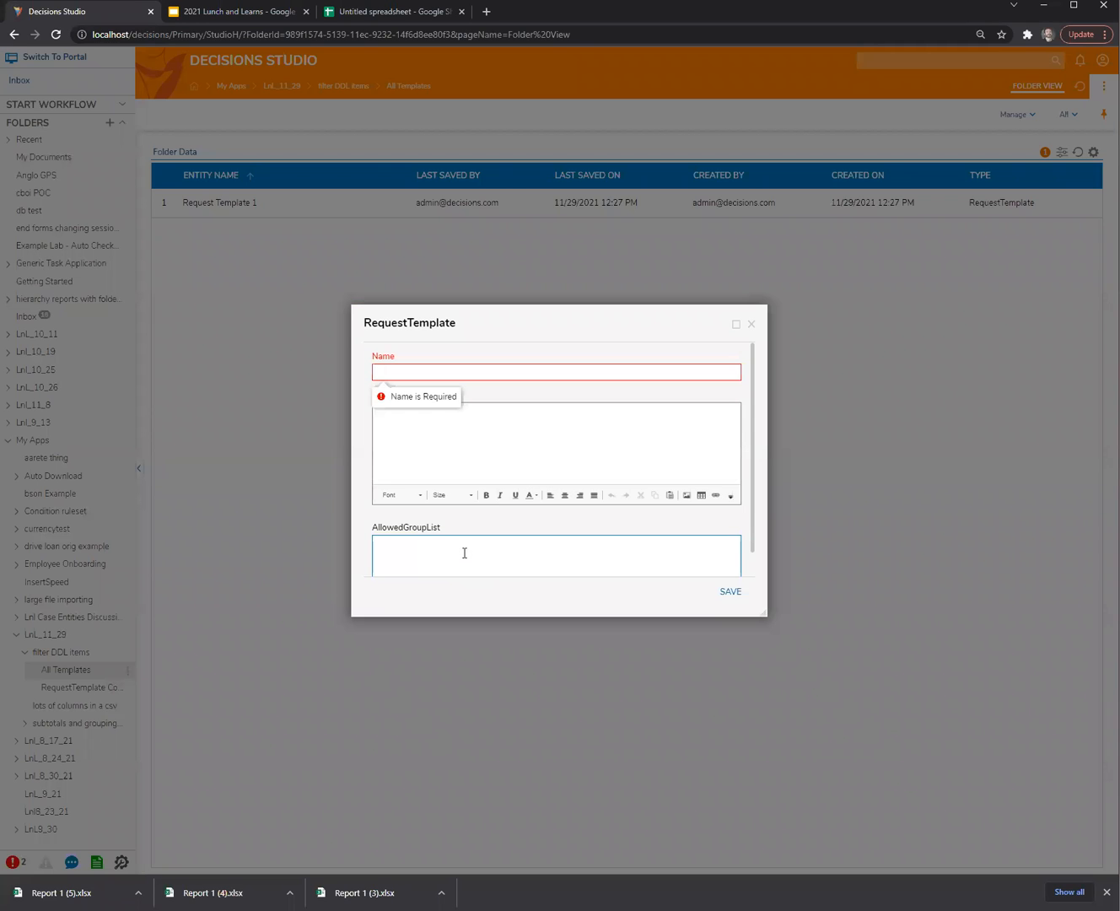
{"action": "type", "text": "Request Template"}
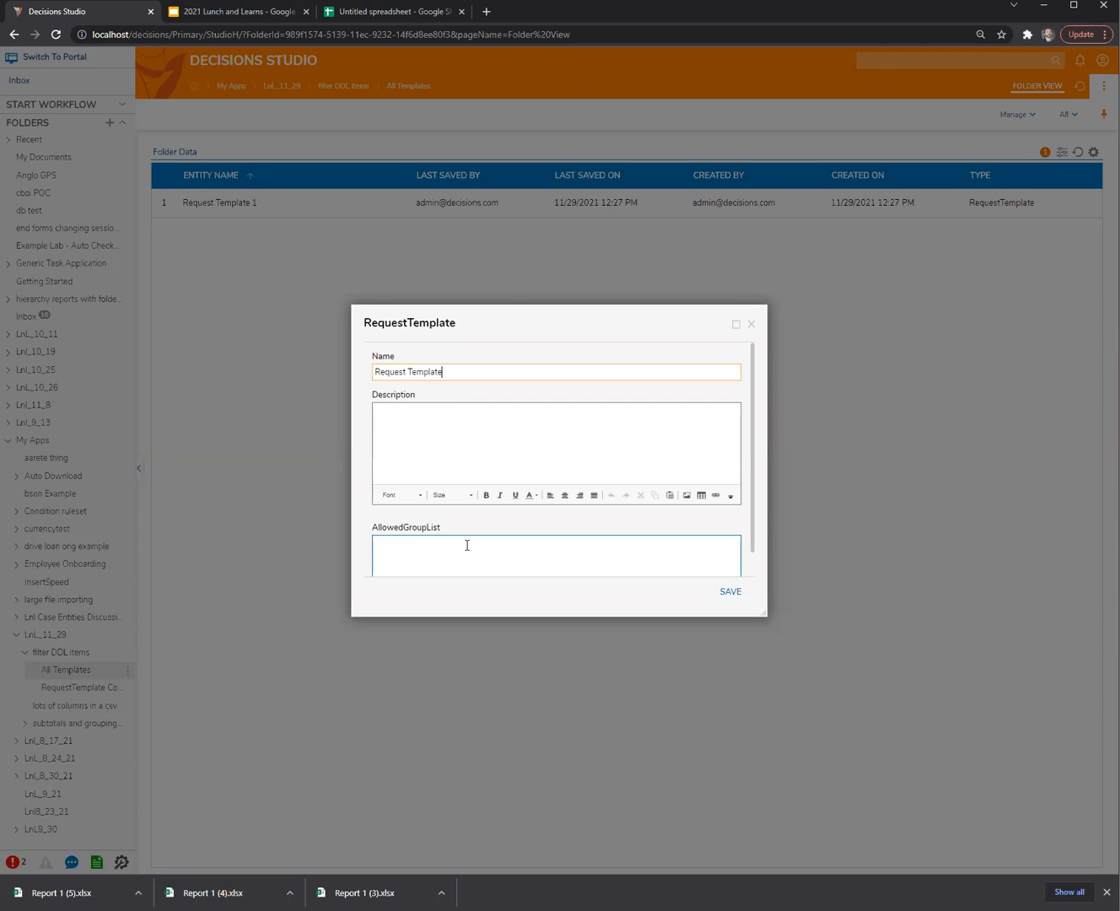
{"action": "type", "text": "2"}
{"action": "left_click", "coordinate": [466, 546]}
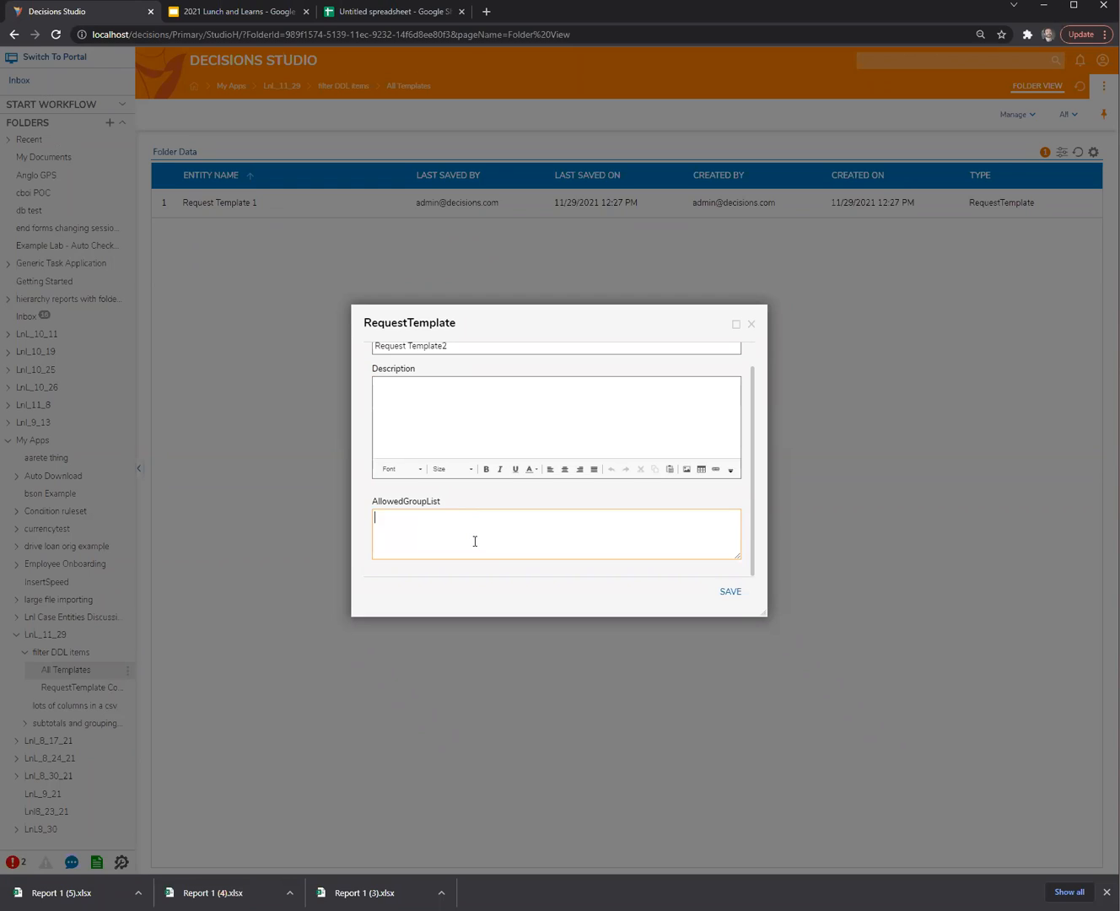
{"action": "type", "text": "Fake Group"}
{"action": "left_click", "coordinate": [731, 591]}
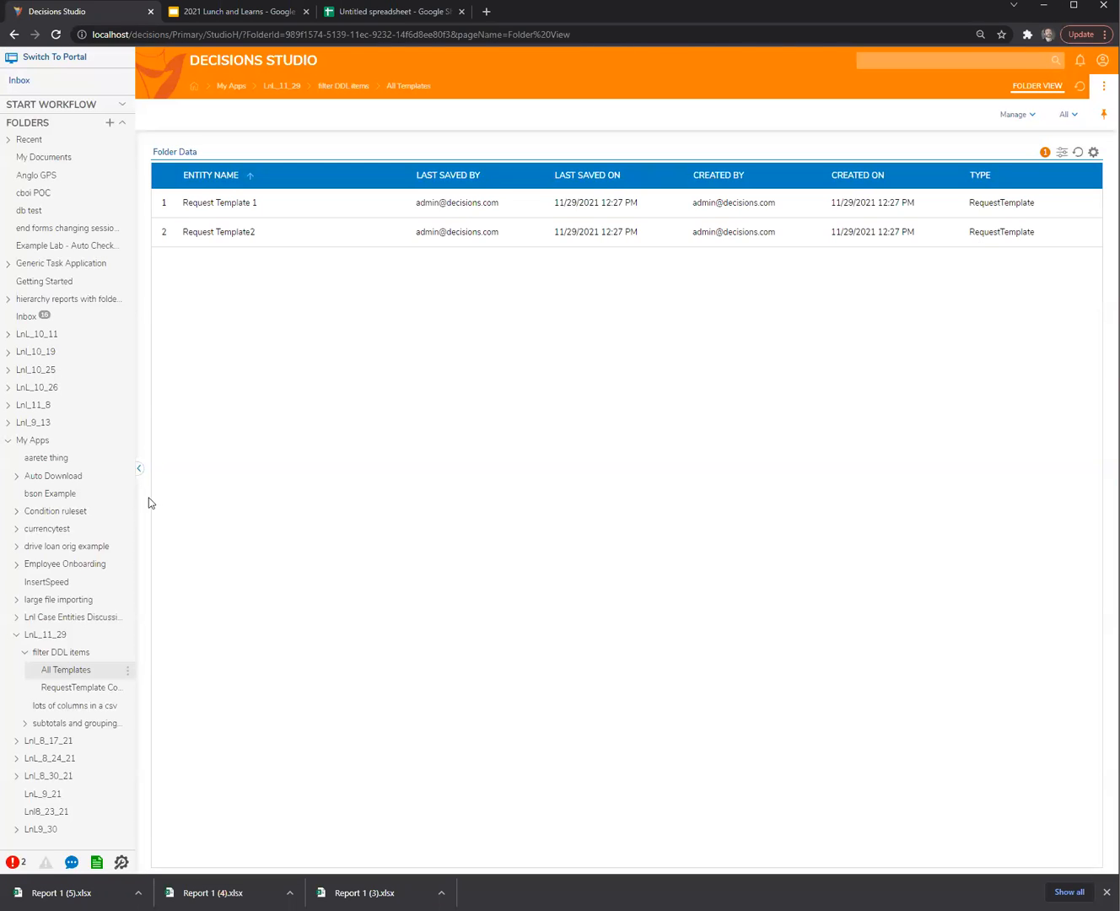
Step: Create a new flow named "Main flow" in the filter DDL items folder
{"action": "left_click", "coordinate": [61, 652]}
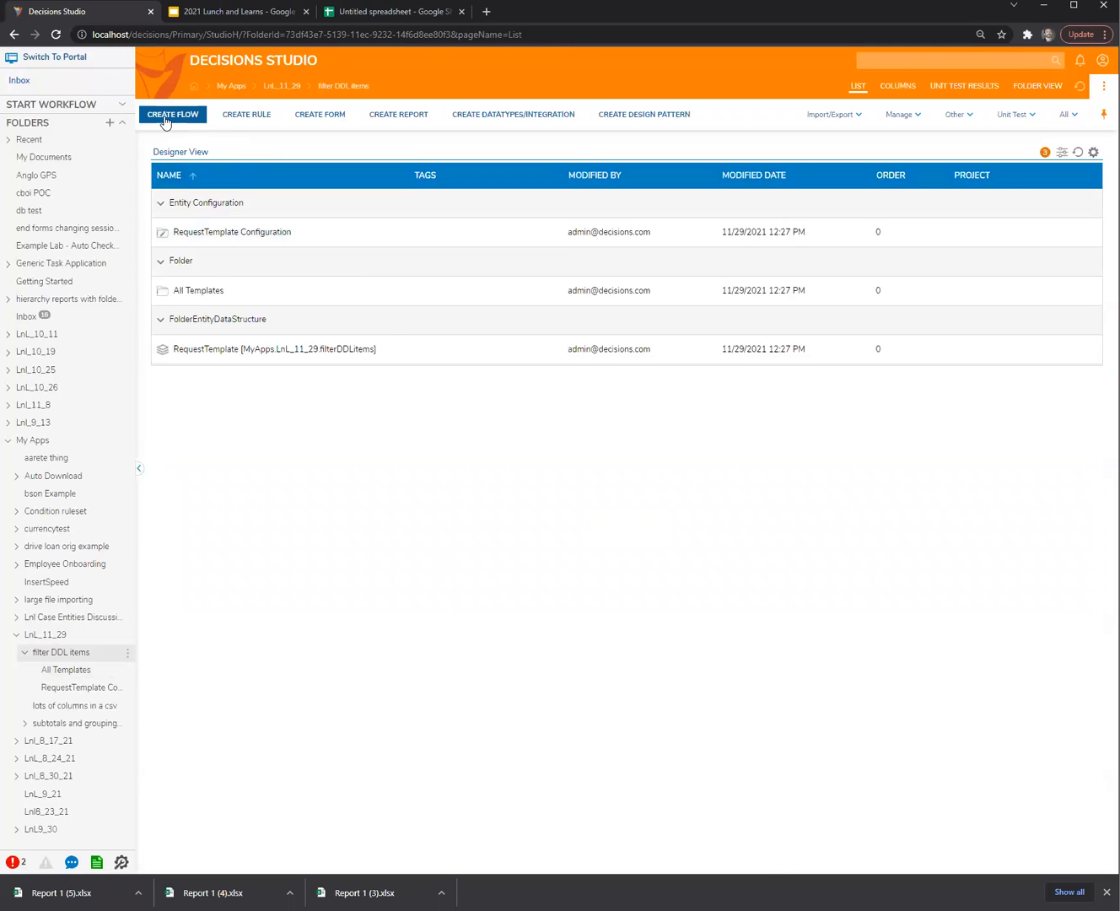
{"action": "left_click", "coordinate": [166, 118]}
{"action": "left_click", "coordinate": [667, 532]}
{"action": "left_click", "coordinate": [622, 441]}
{"action": "type", "text": "Main flow"}
{"action": "left_click", "coordinate": [678, 515]}
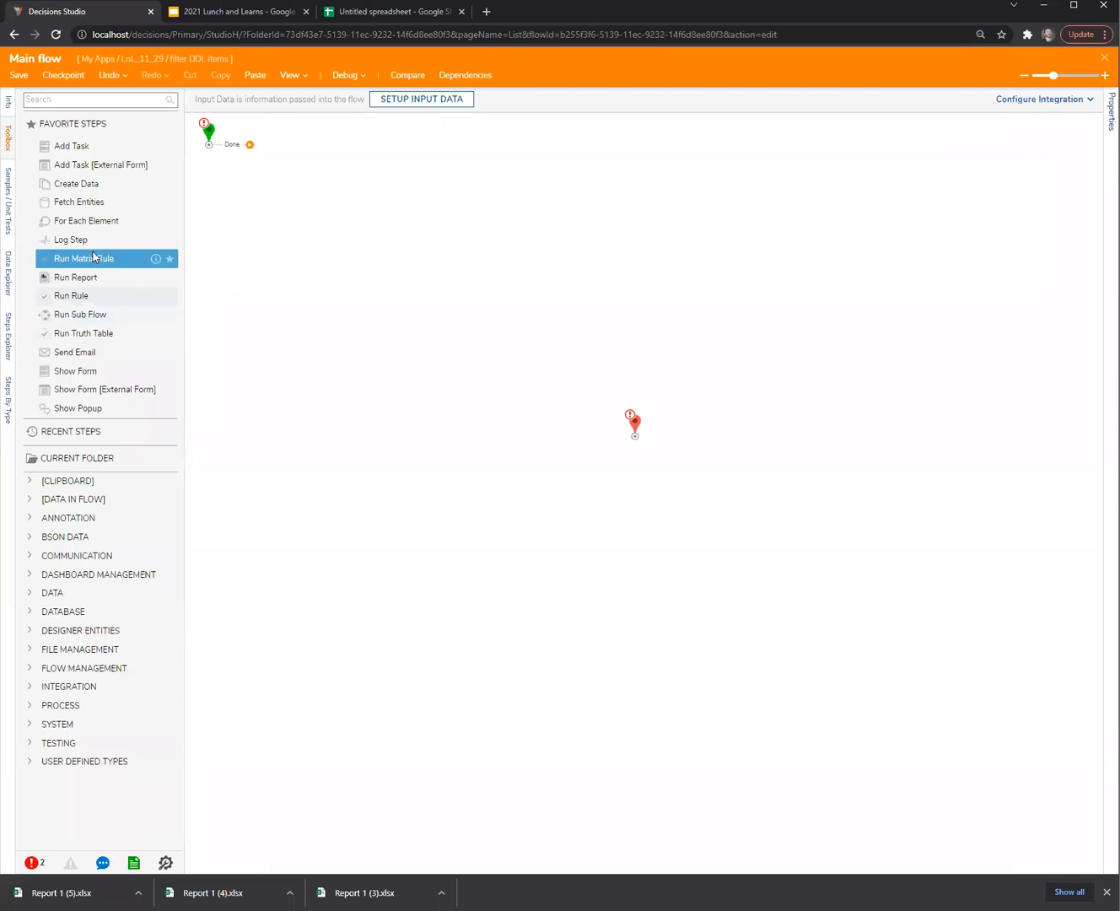
Step: Add a Fetch Entities step connected to the Start step and set its Type Name to RequestTemplate
{"action": "left_click_drag", "start_coordinate": [78, 201], "coordinate": [246, 153]}
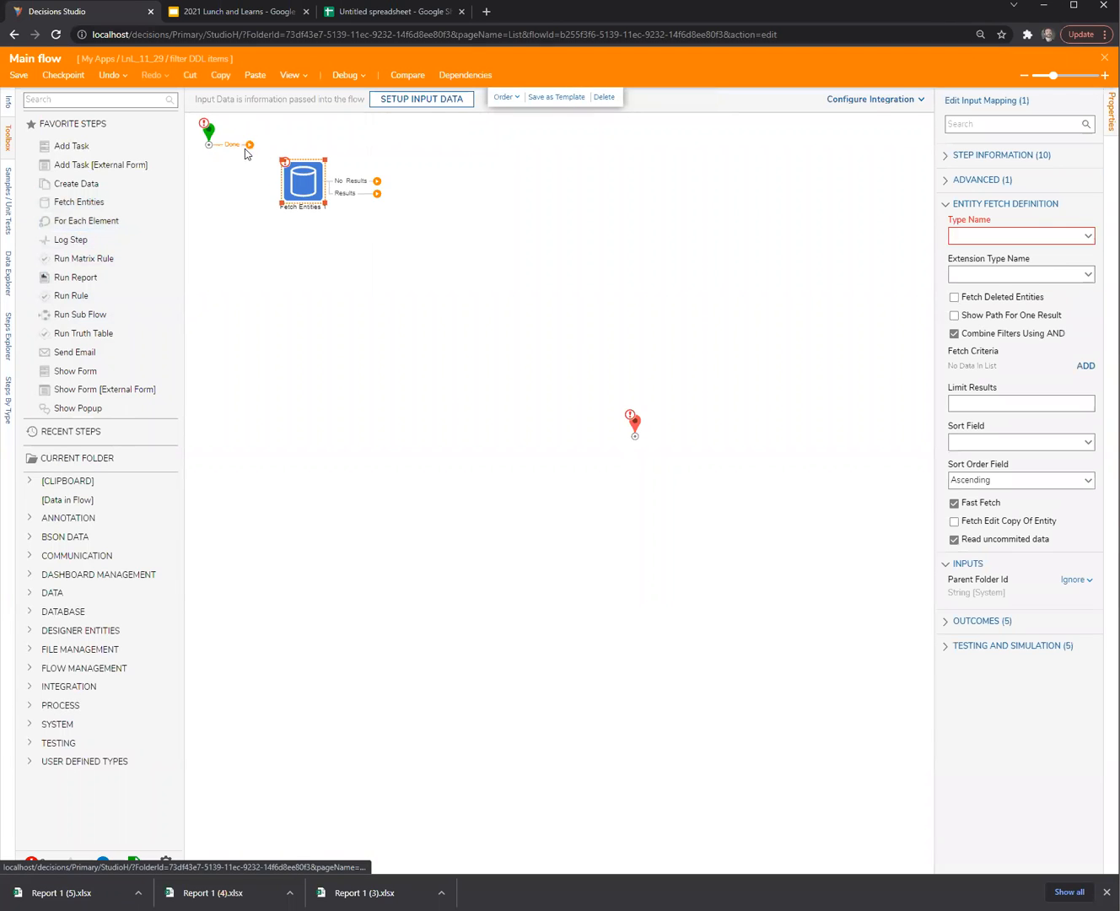
{"action": "left_click", "coordinate": [1017, 249]}
{"action": "type", "text": "recuest"}
{"action": "left_click", "coordinate": [1018, 264]}
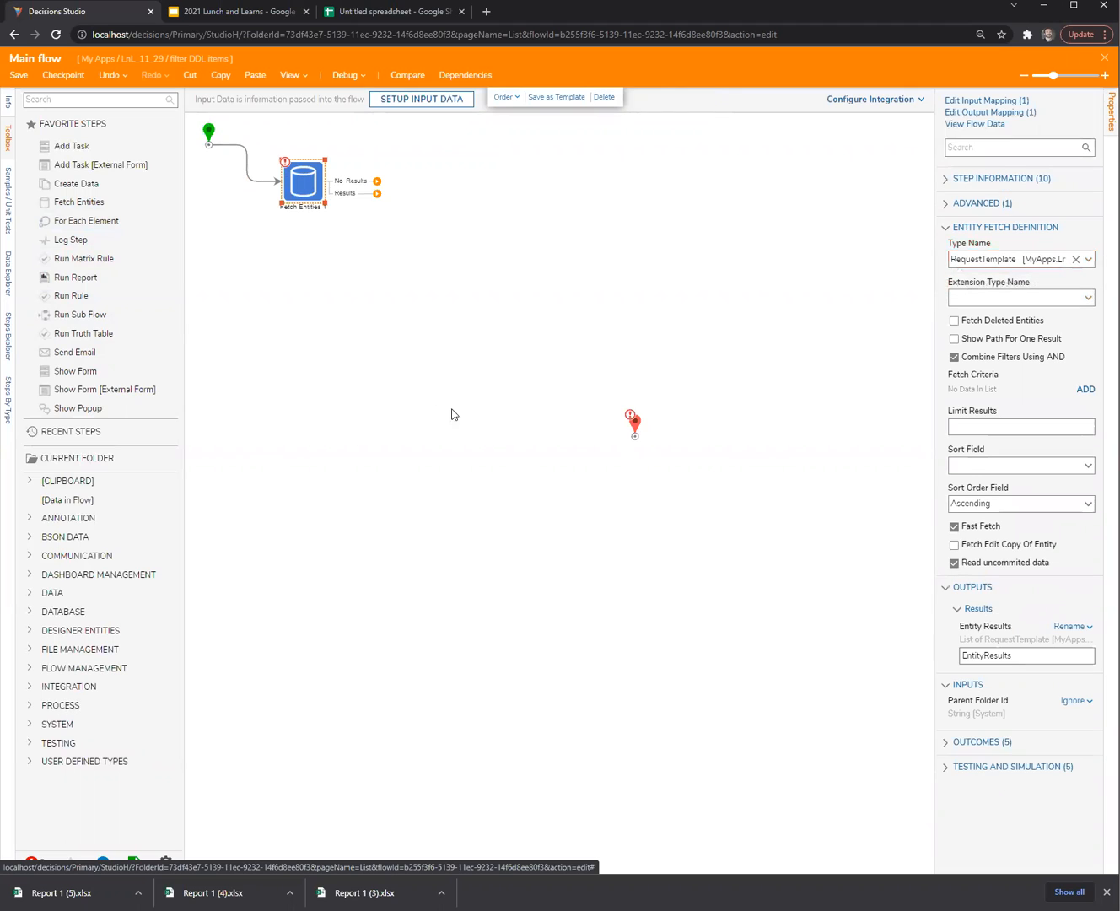
Step: Connect a Show Form step to the Results outcome of Fetch Entities and create a new standard form for it
{"action": "left_click_drag", "start_coordinate": [153, 371], "coordinate": [548, 250]}
{"action": "left_click_drag", "start_coordinate": [454, 228], "coordinate": [532, 257]}
{"action": "left_click", "coordinate": [991, 106]}
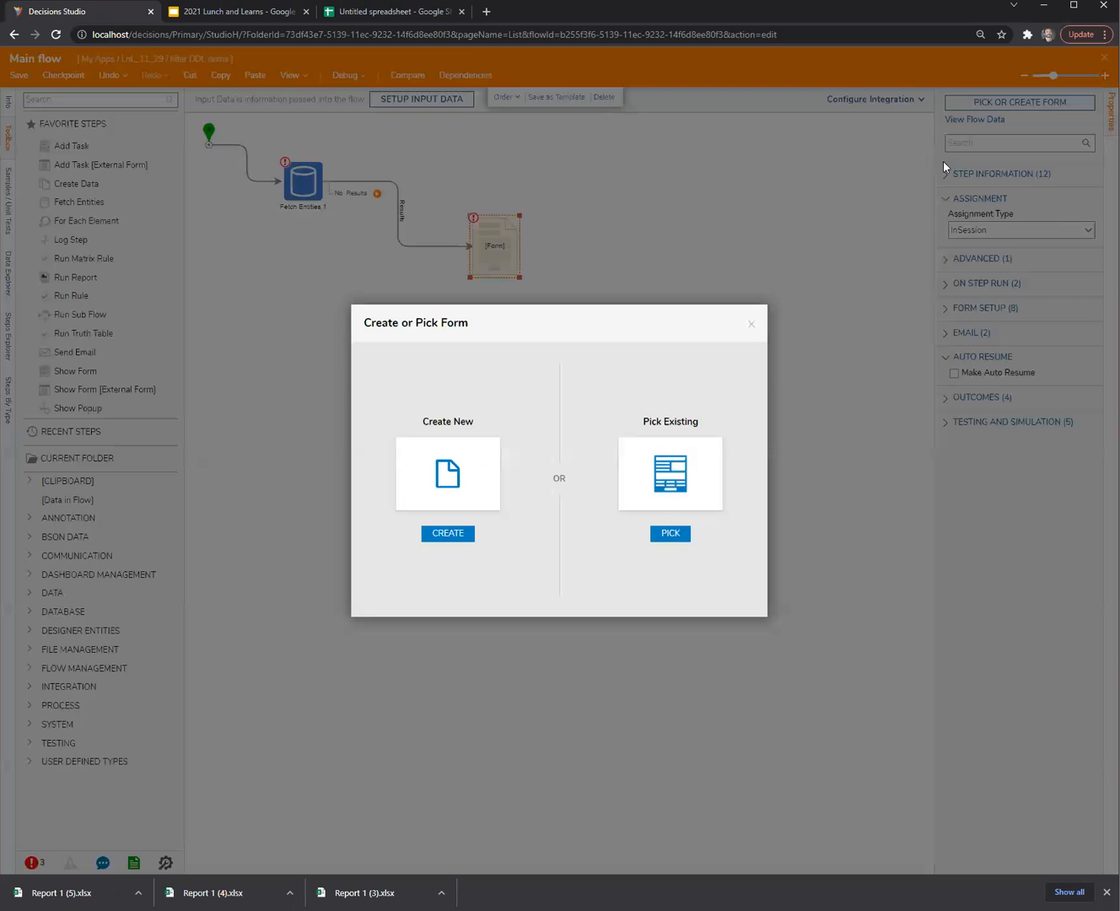
{"action": "left_click", "coordinate": [670, 489]}
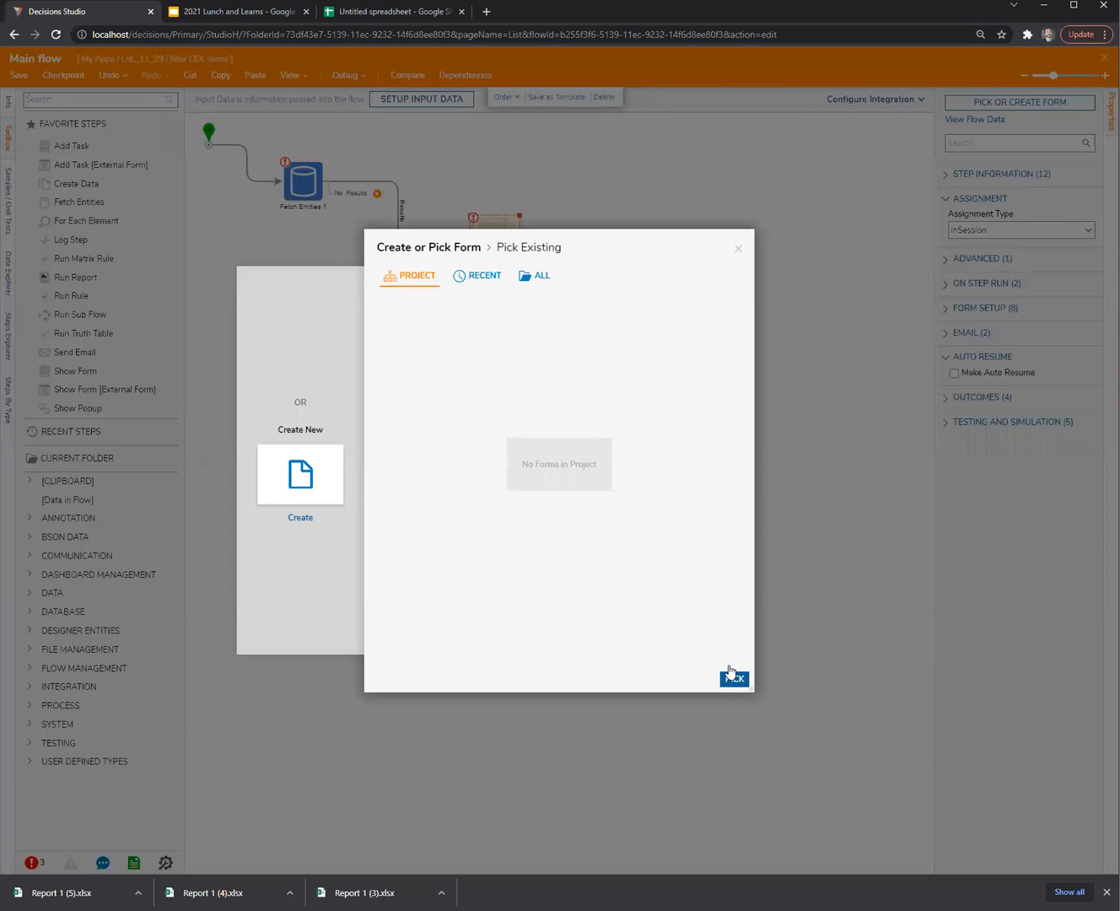
{"action": "left_click", "coordinate": [737, 248]}
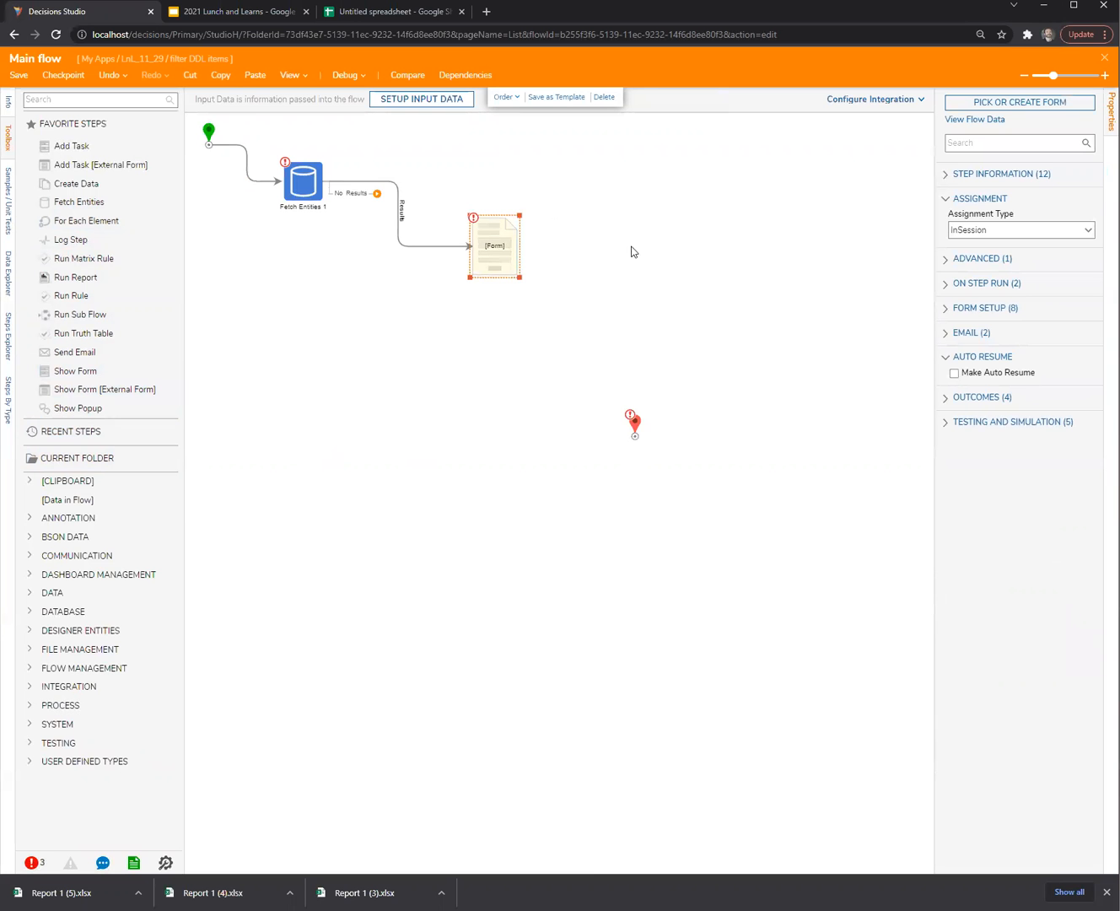
{"action": "left_click", "coordinate": [1019, 102]}
{"action": "left_click", "coordinate": [460, 477]}
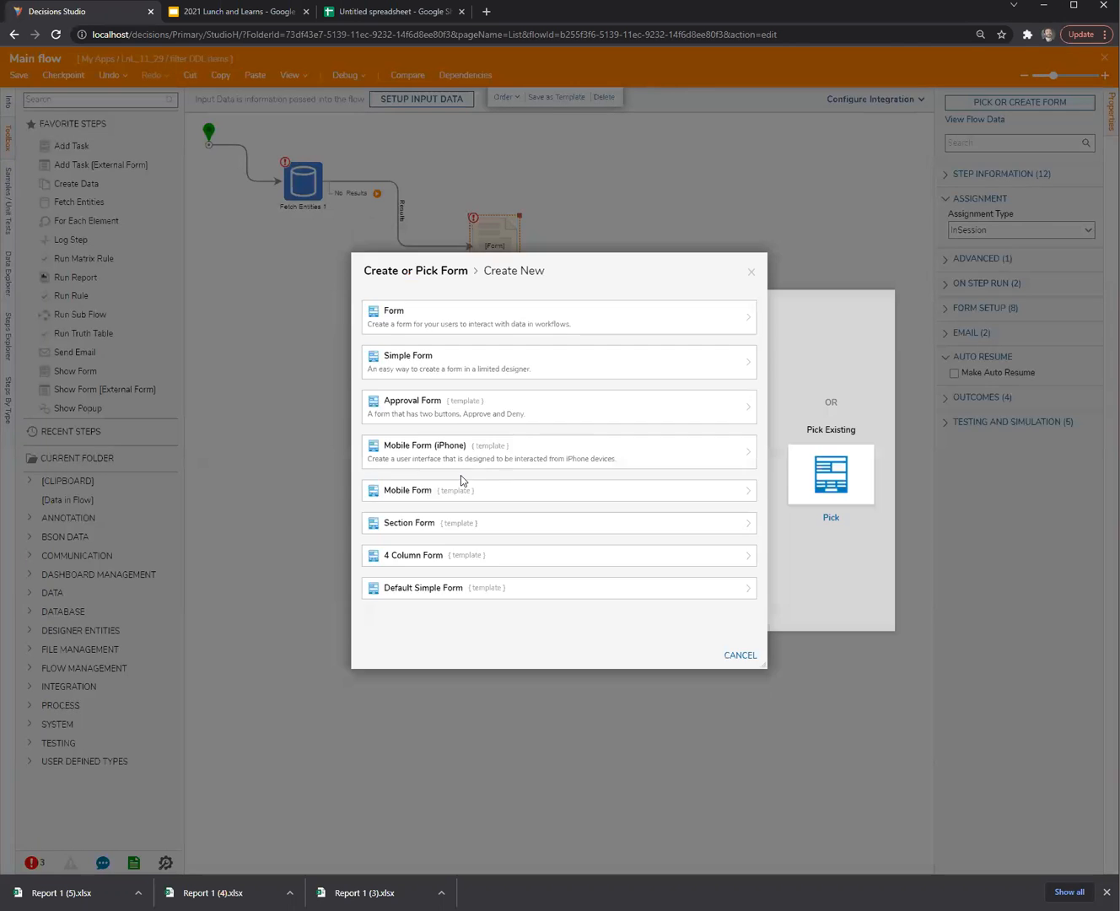
{"action": "left_click", "coordinate": [464, 322]}
{"action": "left_click", "coordinate": [685, 512]}
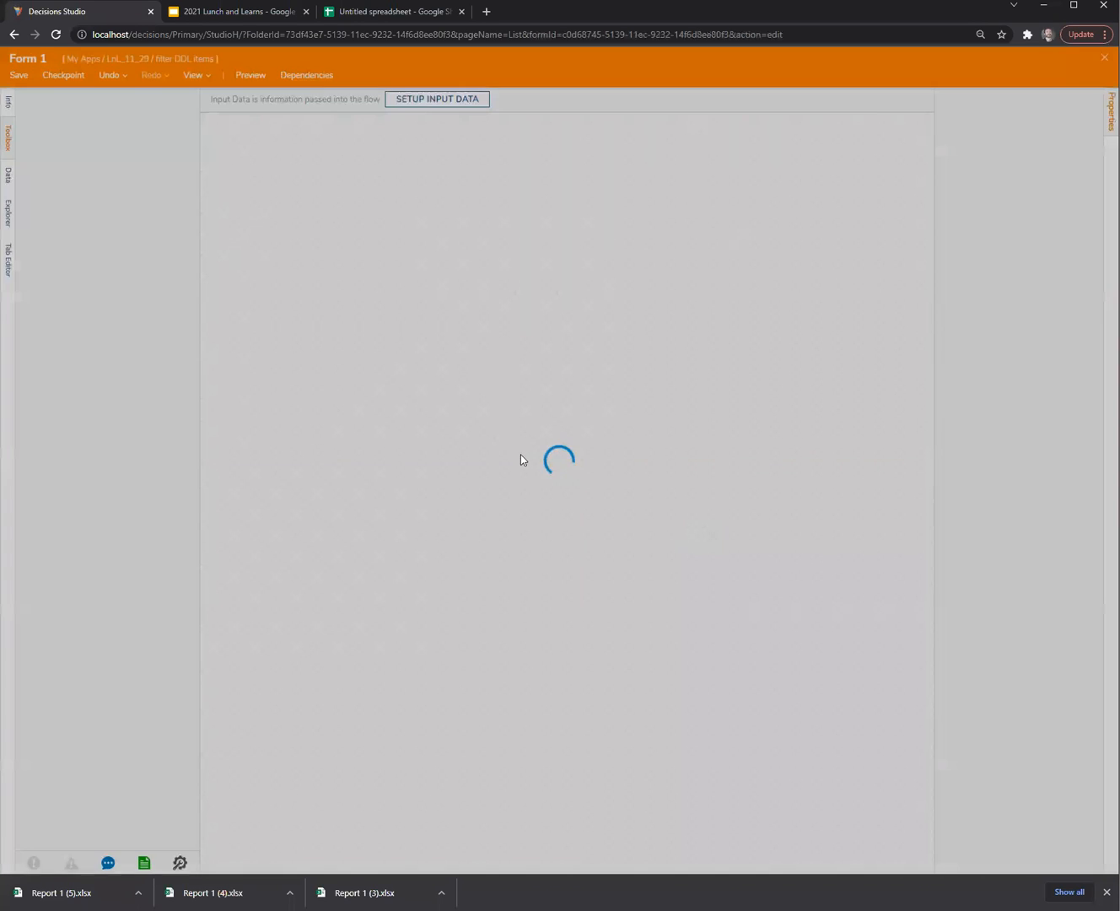
Step: Place a button at the right of the form's footer and a Drop Down List in the upper left column
{"action": "left_click_drag", "start_coordinate": [565, 428], "coordinate": [570, 422]}
{"action": "left_click", "coordinate": [354, 261]}
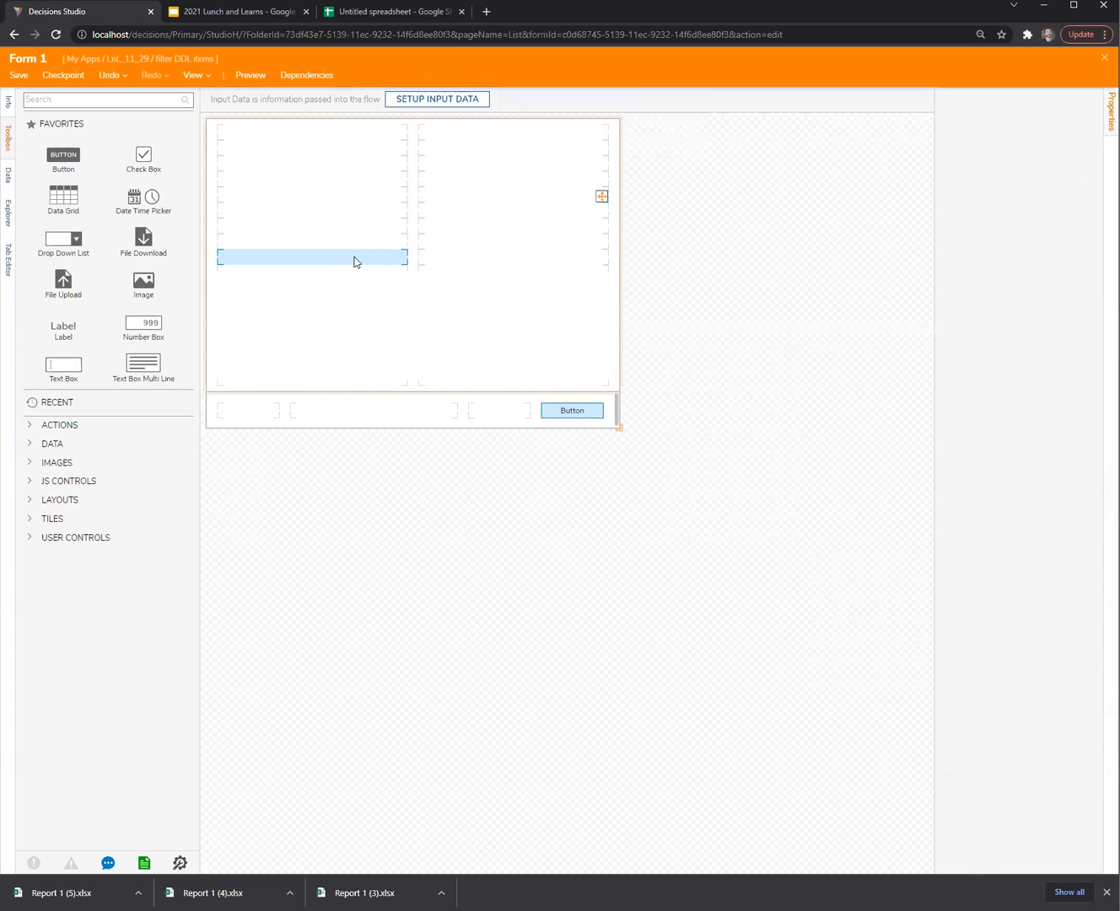
{"action": "left_click", "coordinate": [376, 461]}
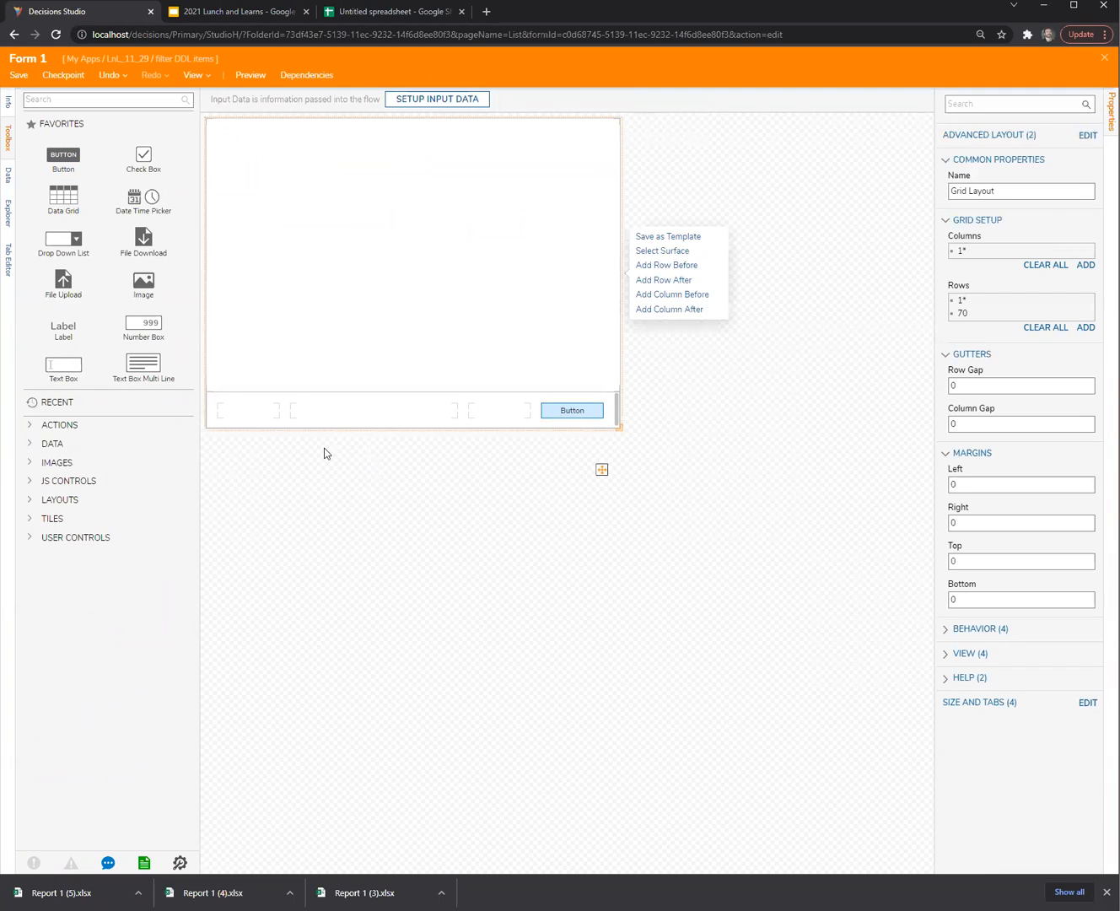
{"action": "left_click_drag", "start_coordinate": [65, 249], "coordinate": [489, 761]}
{"action": "left_click", "coordinate": [489, 762]}
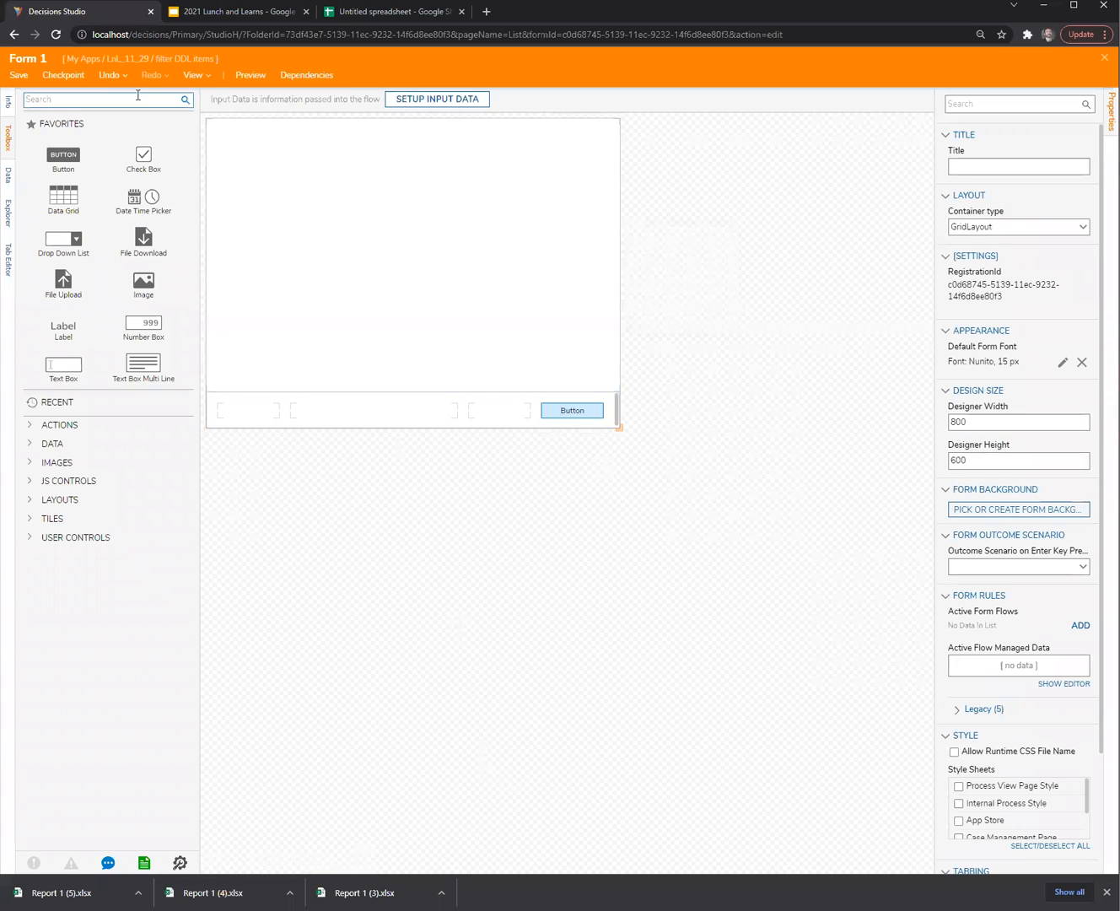
{"action": "left_click", "coordinate": [113, 81]}
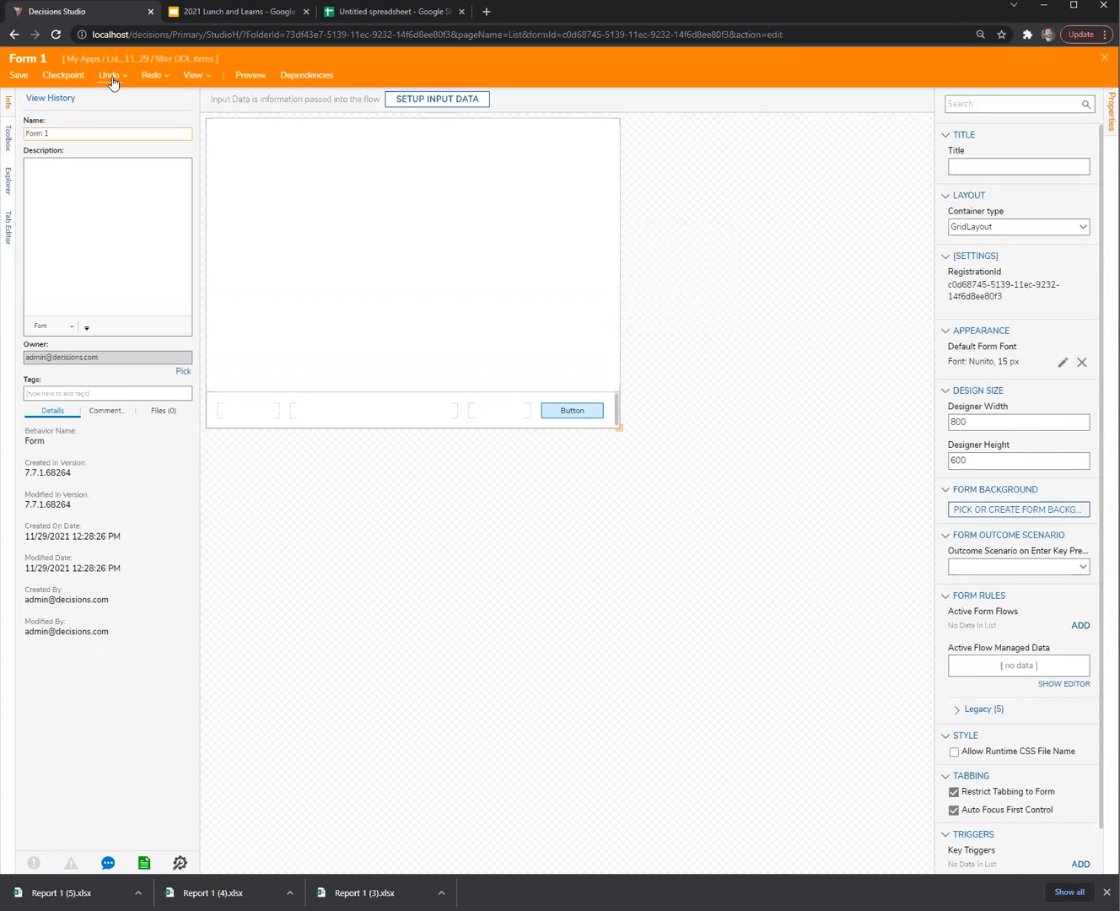
{"action": "left_click", "coordinate": [12, 146]}
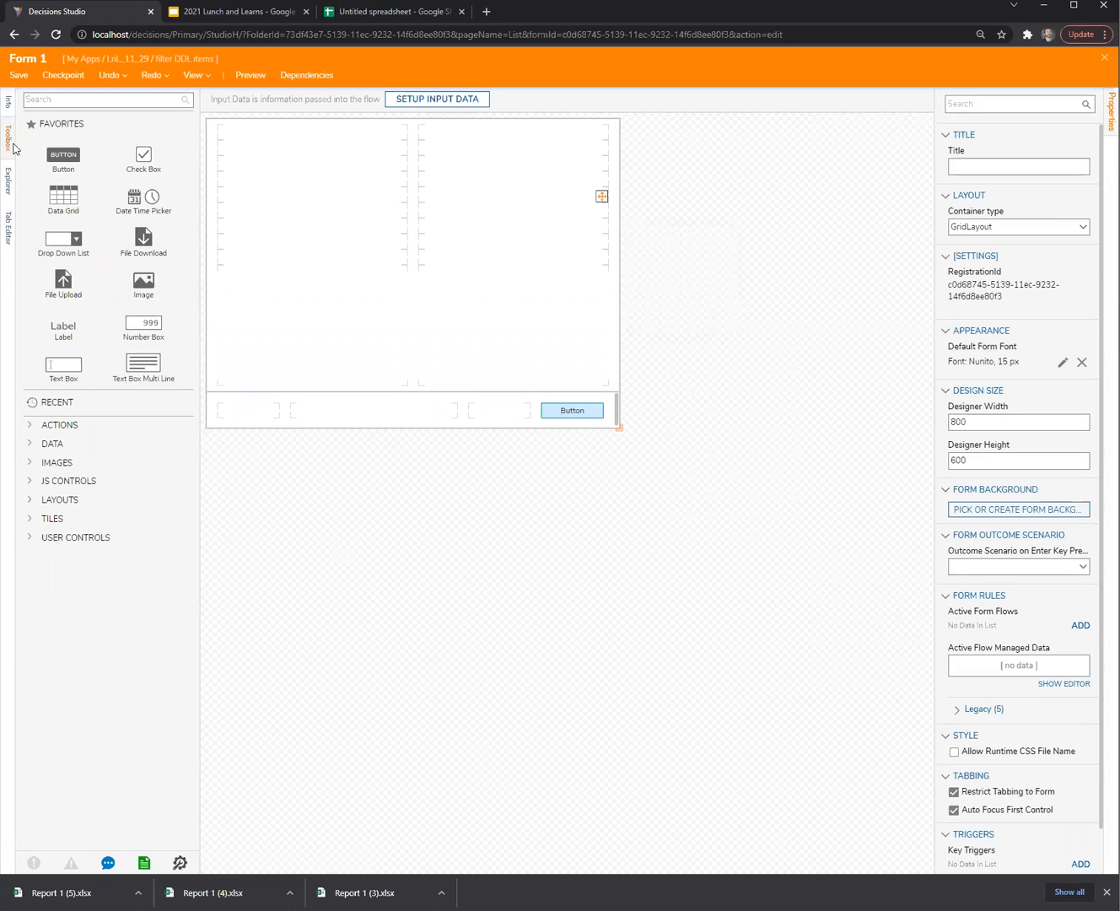
{"action": "left_click_drag", "start_coordinate": [62, 244], "coordinate": [299, 196]}
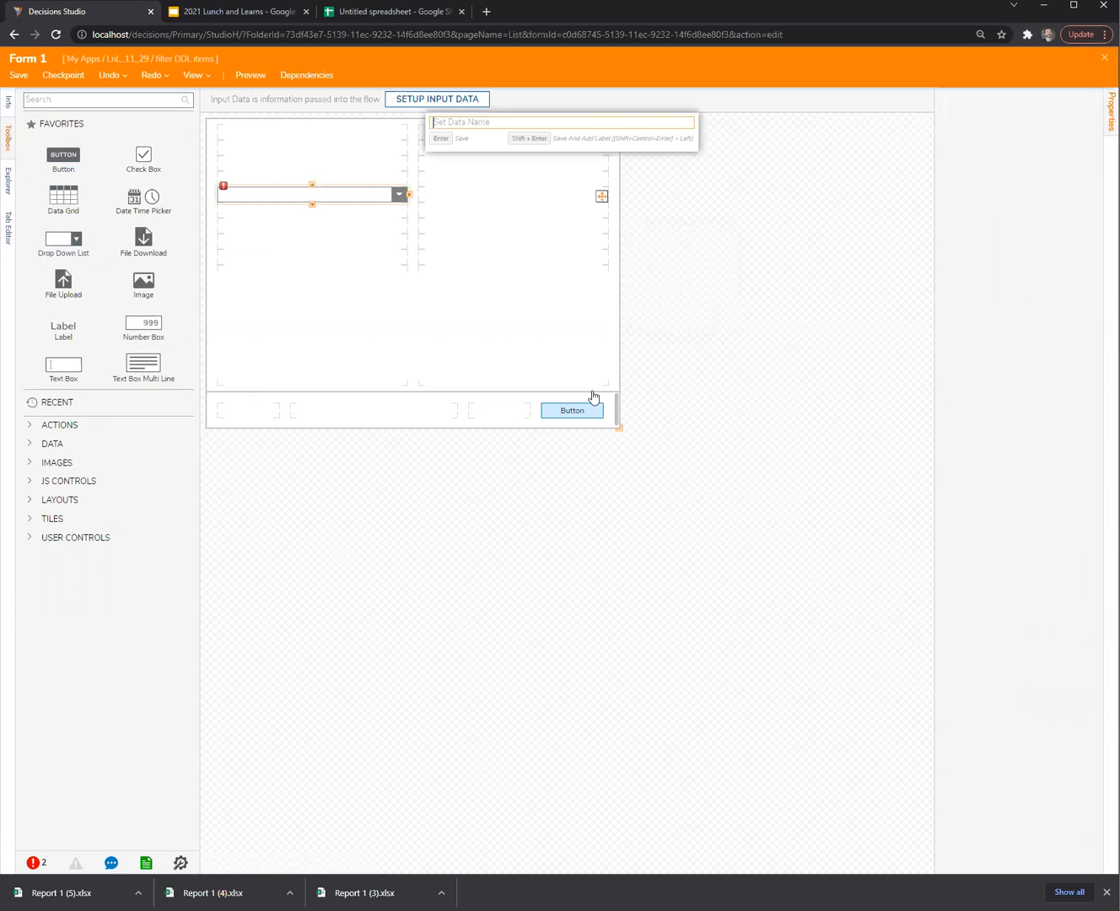
Step: Set the drop down's List Input Source to DataName, its List Items DataName to "RequestTemapltes" and its Type to RequestTemplate
{"action": "left_click", "coordinate": [1088, 326]}
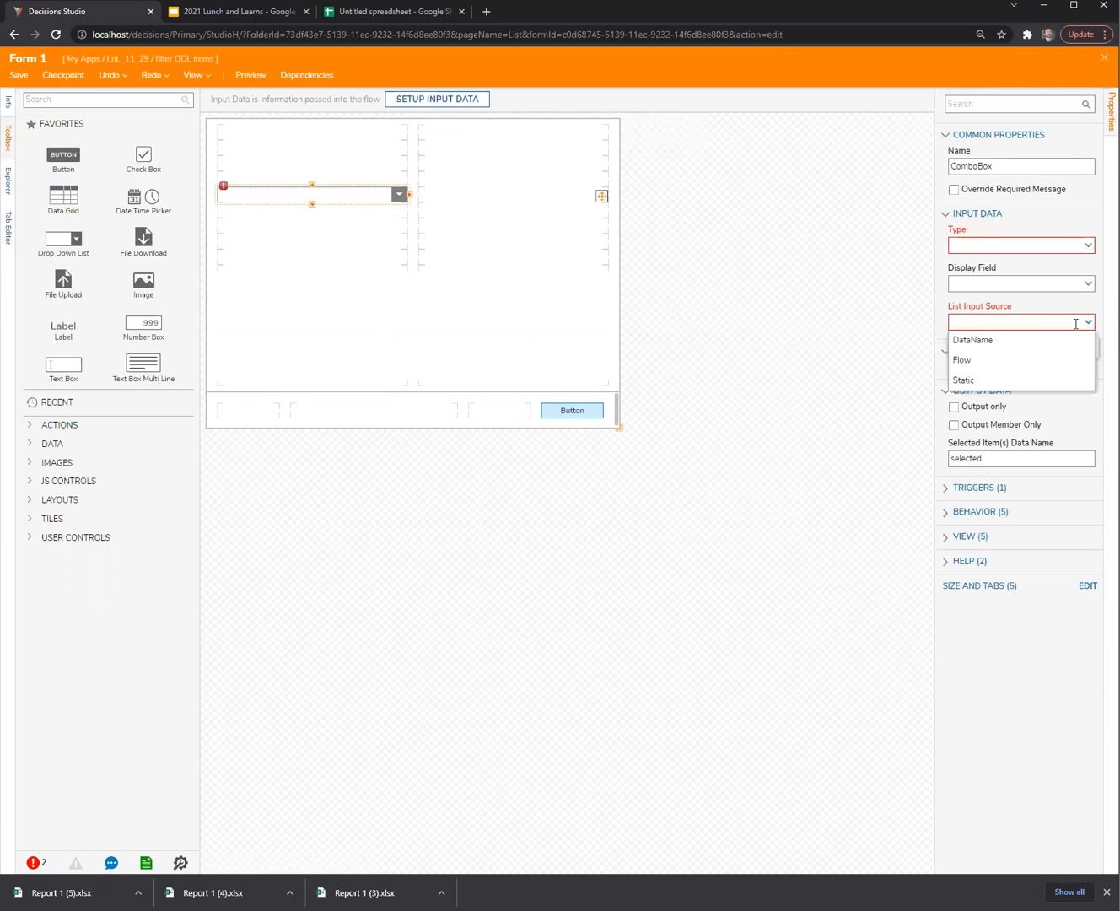
{"action": "left_click", "coordinate": [1034, 342]}
{"action": "left_click", "coordinate": [992, 245]}
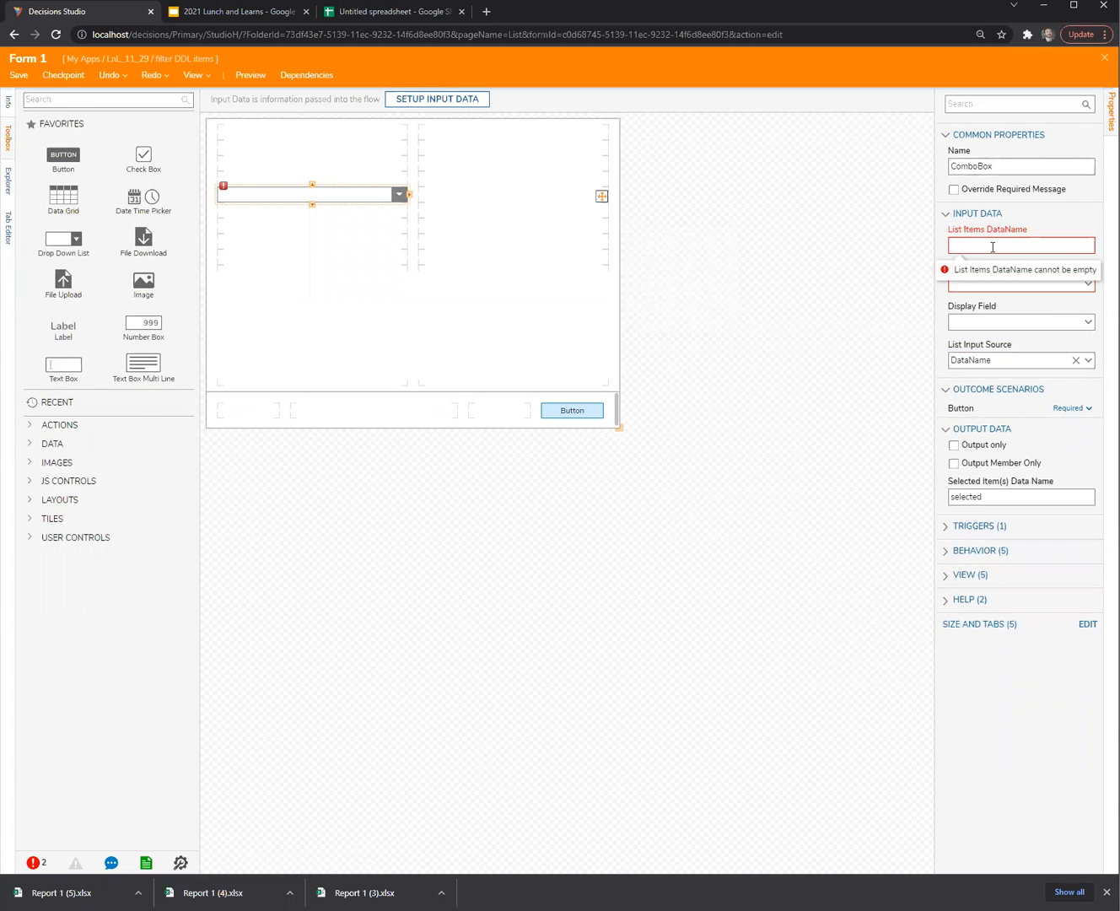
{"action": "type", "text": "Rec"}
{"action": "left_click", "coordinate": [1086, 284]}
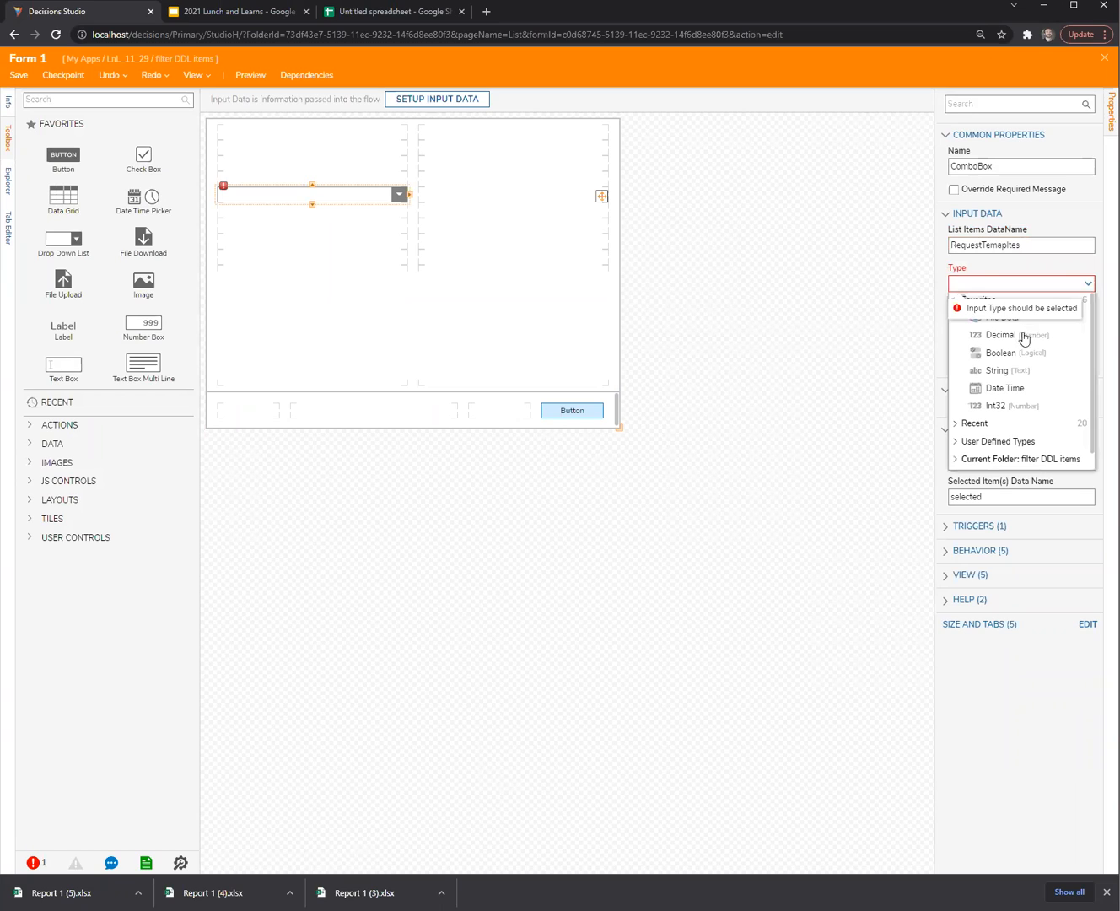
{"action": "type", "text": "request"}
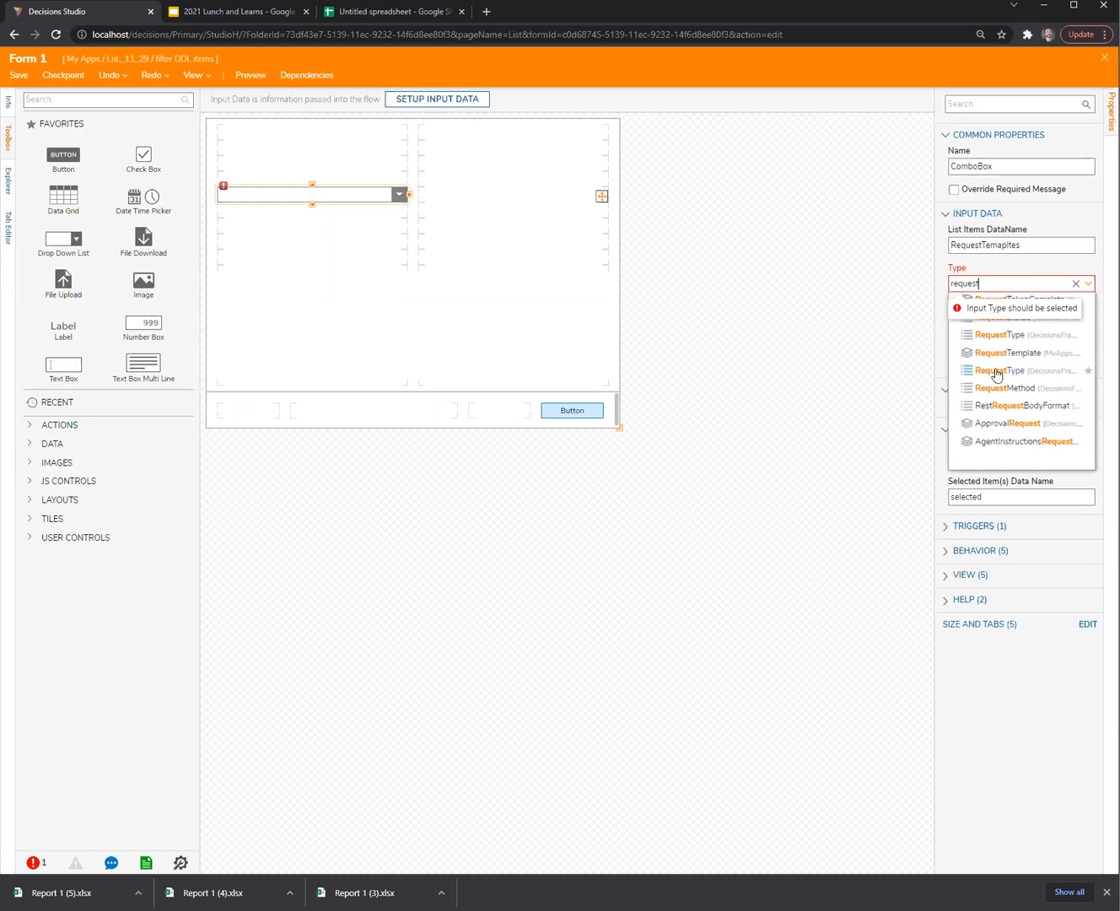
{"action": "left_click", "coordinate": [1016, 353]}
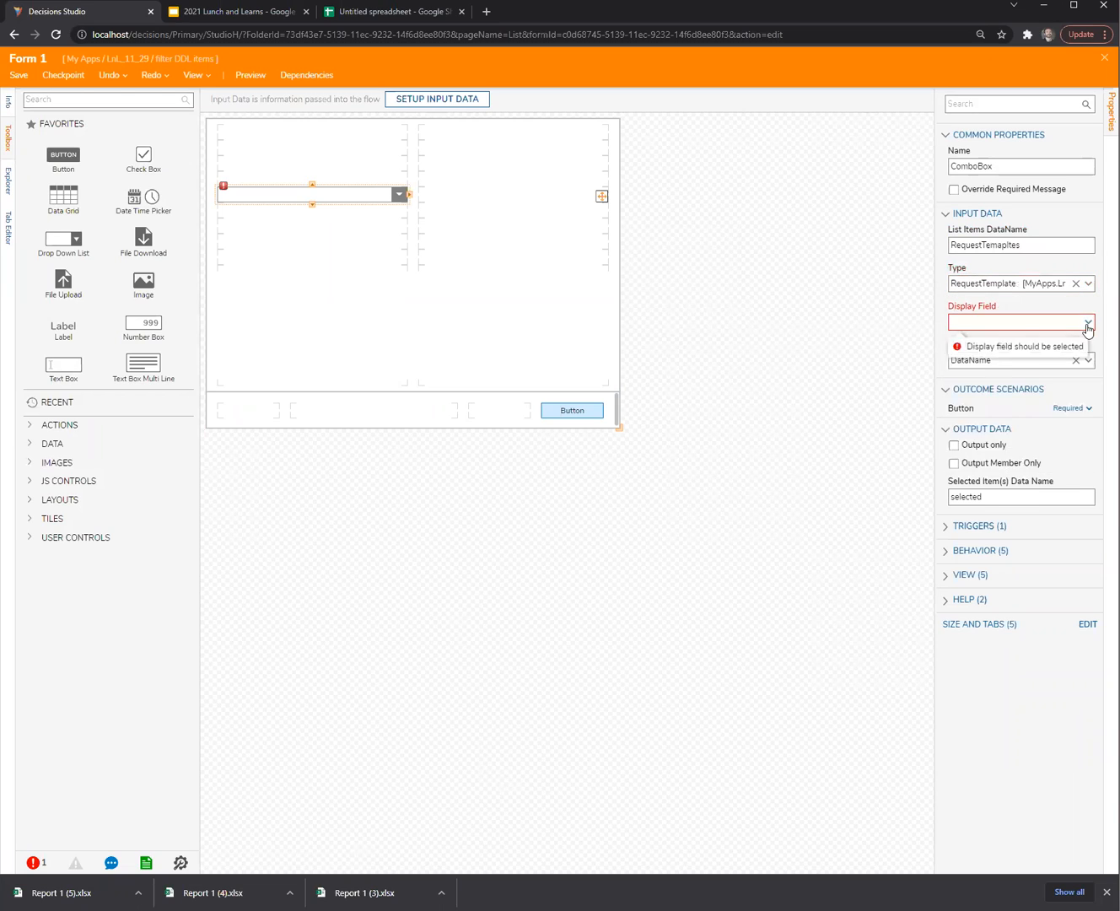
Step: Set the drop down's Display Field to EntityName and Selected Item(s) Data Name to "selectedRequestTemplate", saving and closing the form
{"action": "left_click", "coordinate": [1087, 324]}
{"action": "scroll", "coordinate": [991, 452], "scroll_direction": "down", "scroll_amount": 5}
{"action": "scroll", "coordinate": [991, 505], "scroll_direction": "up", "scroll_amount": 2}
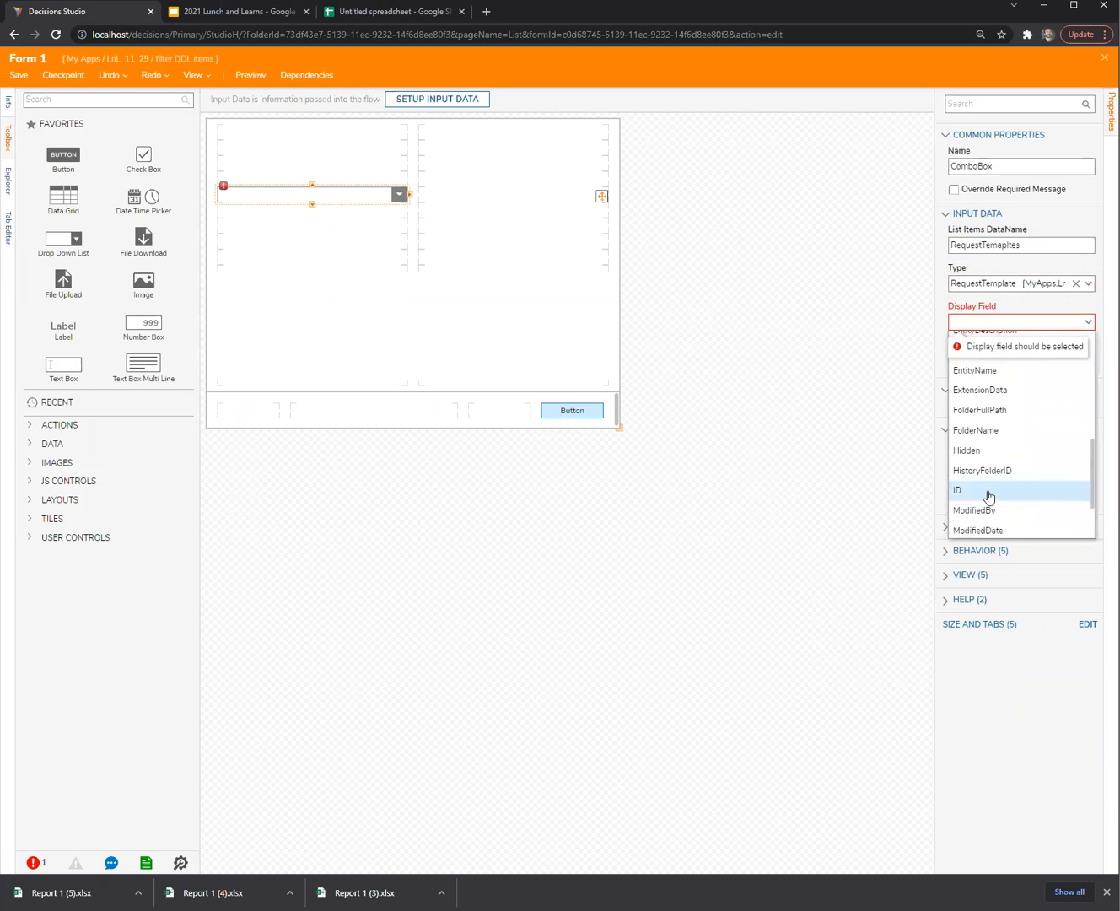
{"action": "scroll", "coordinate": [989, 494], "scroll_direction": "up", "scroll_amount": 2}
{"action": "left_click", "coordinate": [992, 480]}
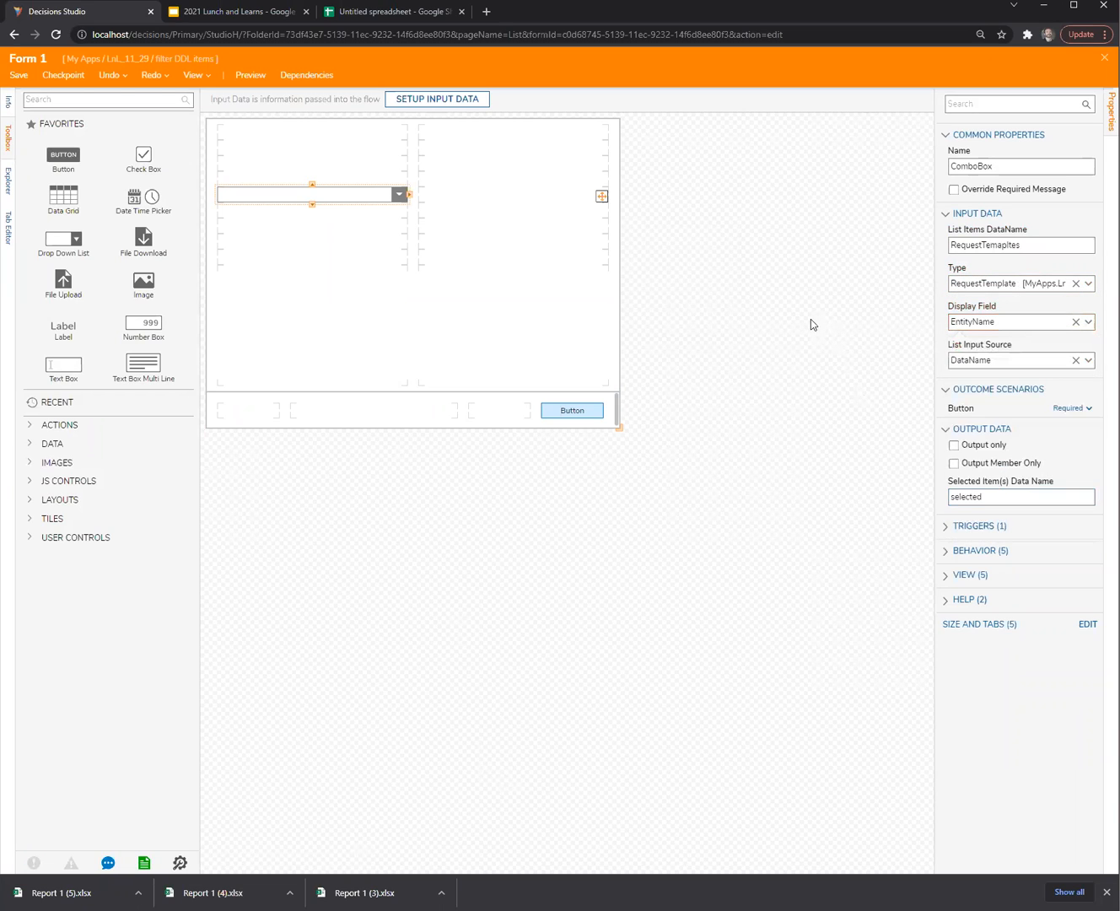
{"action": "left_click", "coordinate": [1026, 497]}
{"action": "type", "text": "RequestTemplate"}
{"action": "left_click", "coordinate": [850, 322]}
{"action": "left_click", "coordinate": [1104, 58]}
{"action": "left_click", "coordinate": [705, 530]}
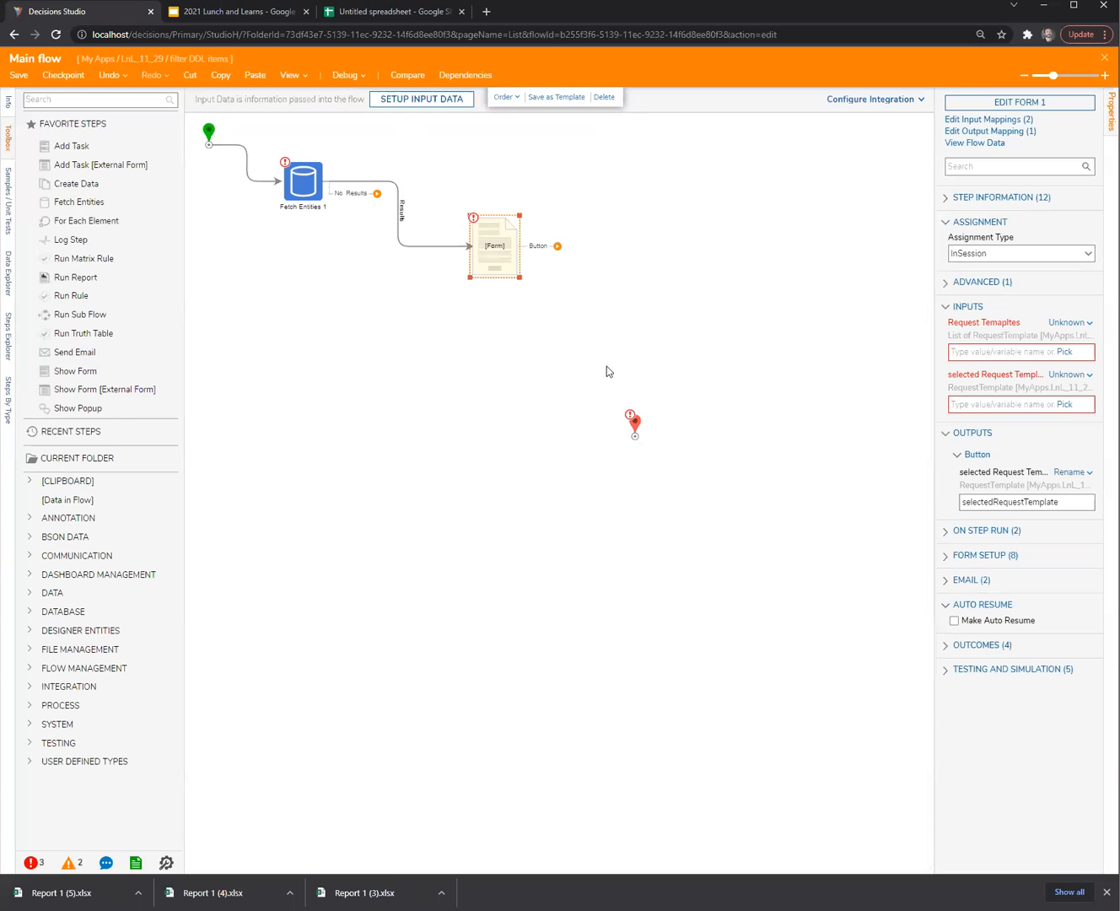
Step: Connect the form's Button outcome to the End step and move the End step up beside the form
{"action": "left_click_drag", "start_coordinate": [554, 251], "coordinate": [635, 430]}
{"action": "left_click_drag", "start_coordinate": [645, 326], "coordinate": [656, 295]}
{"action": "left_click", "coordinate": [400, 440]}
Step: Map the form's Request Temapltes input to Entity Results from the flow and set the selected Request Template input to Ignore
{"action": "left_click", "coordinate": [494, 263]}
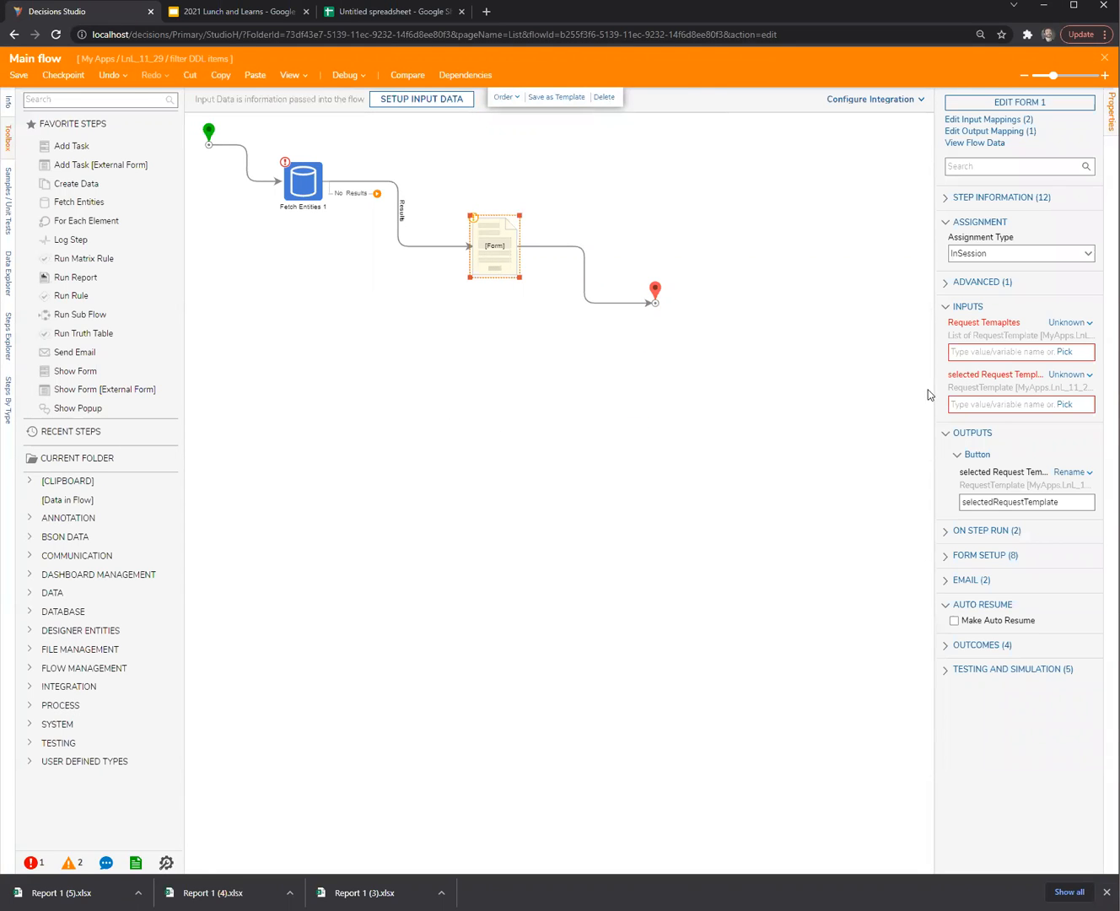
{"action": "left_click", "coordinate": [1071, 322]}
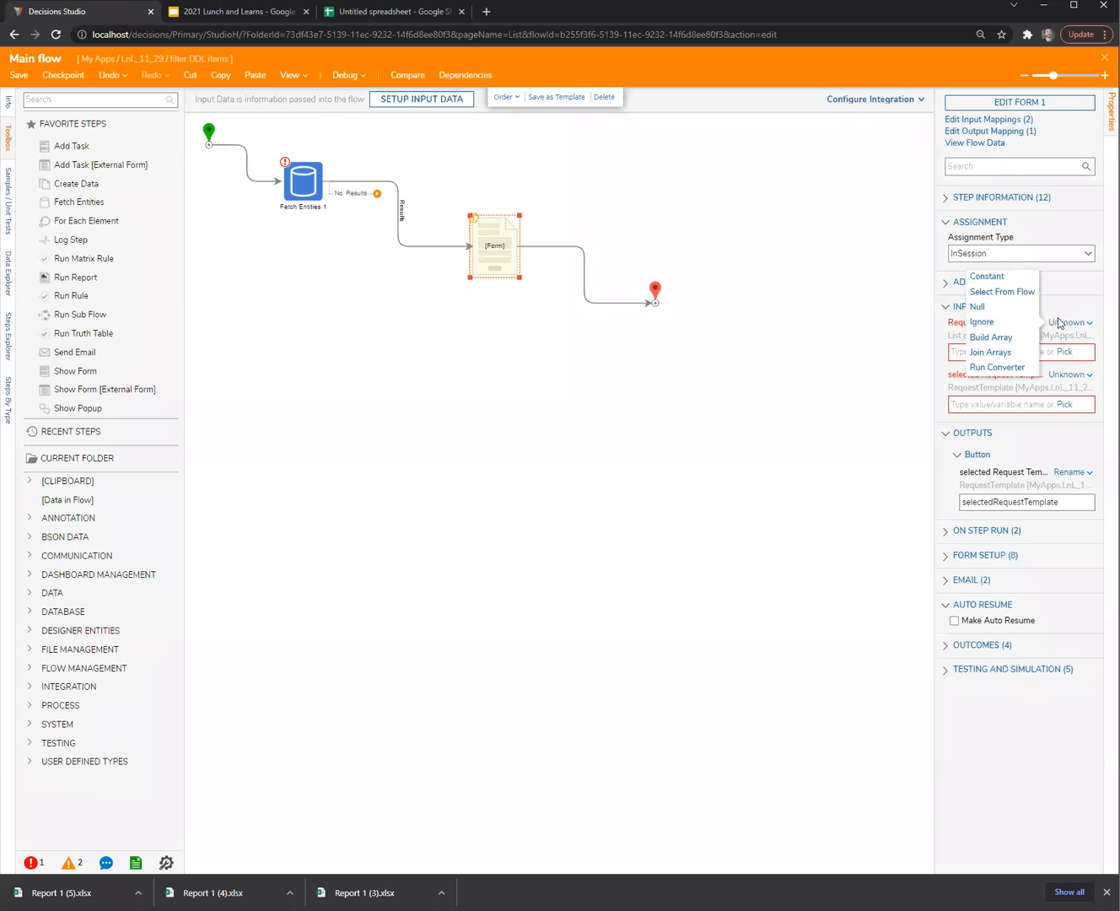
{"action": "left_click", "coordinate": [1007, 295]}
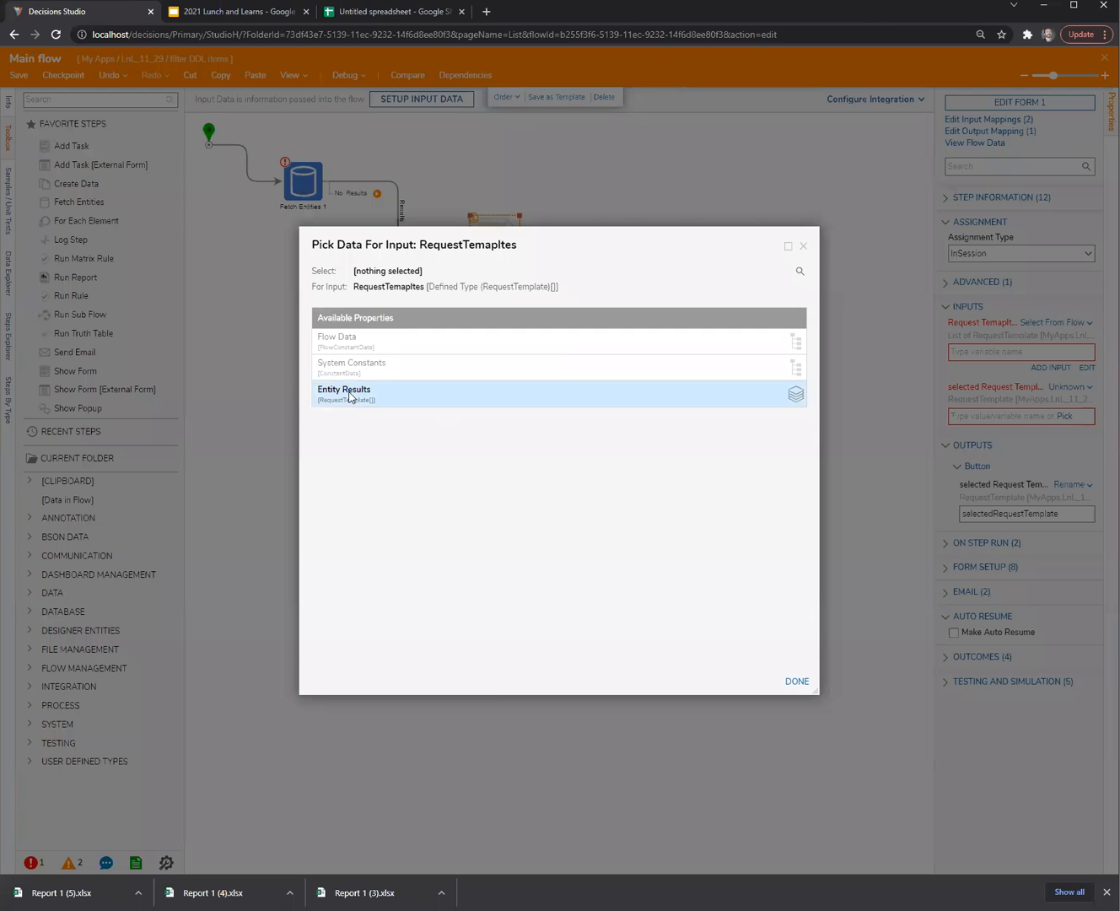
{"action": "left_click", "coordinate": [351, 393]}
{"action": "left_click", "coordinate": [797, 682]}
{"action": "left_click", "coordinate": [1088, 386]}
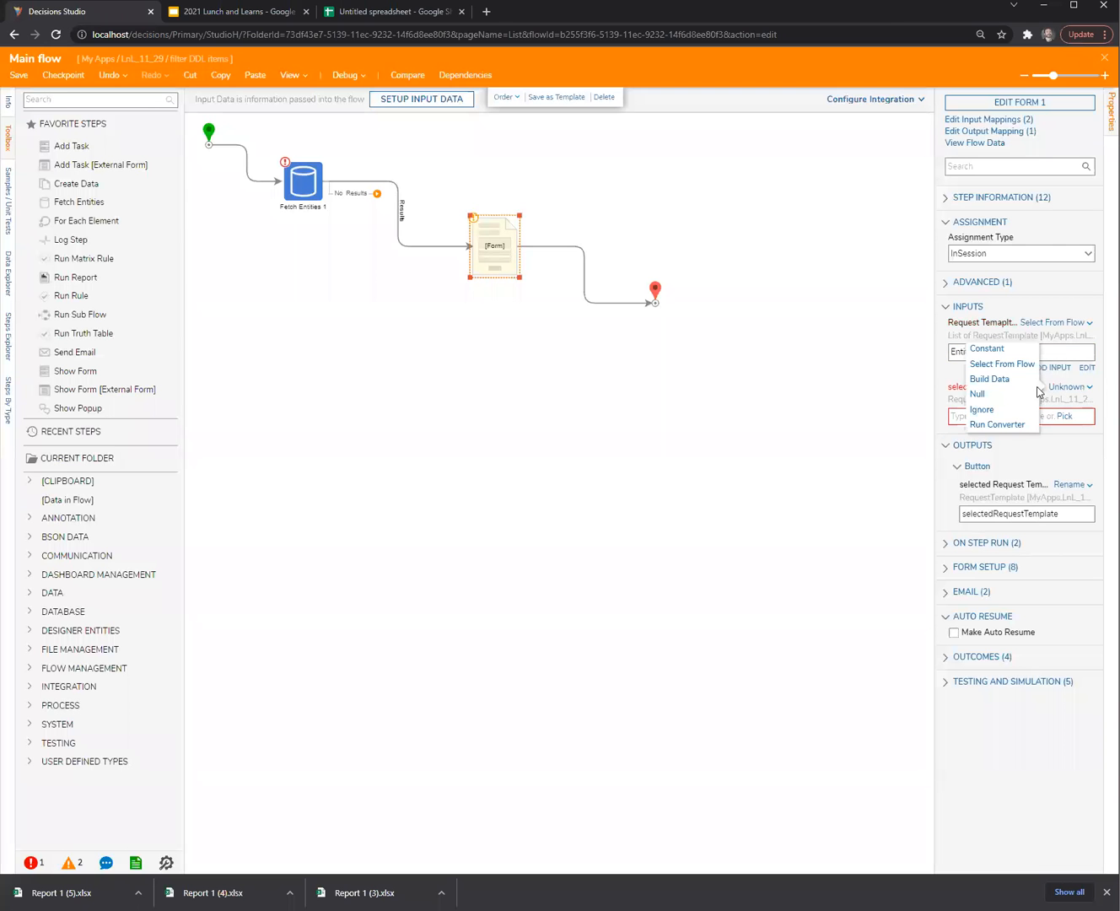
{"action": "left_click", "coordinate": [995, 409]}
Step: Run Main flow in the debugger to bring up its form
{"action": "left_click", "coordinate": [457, 505]}
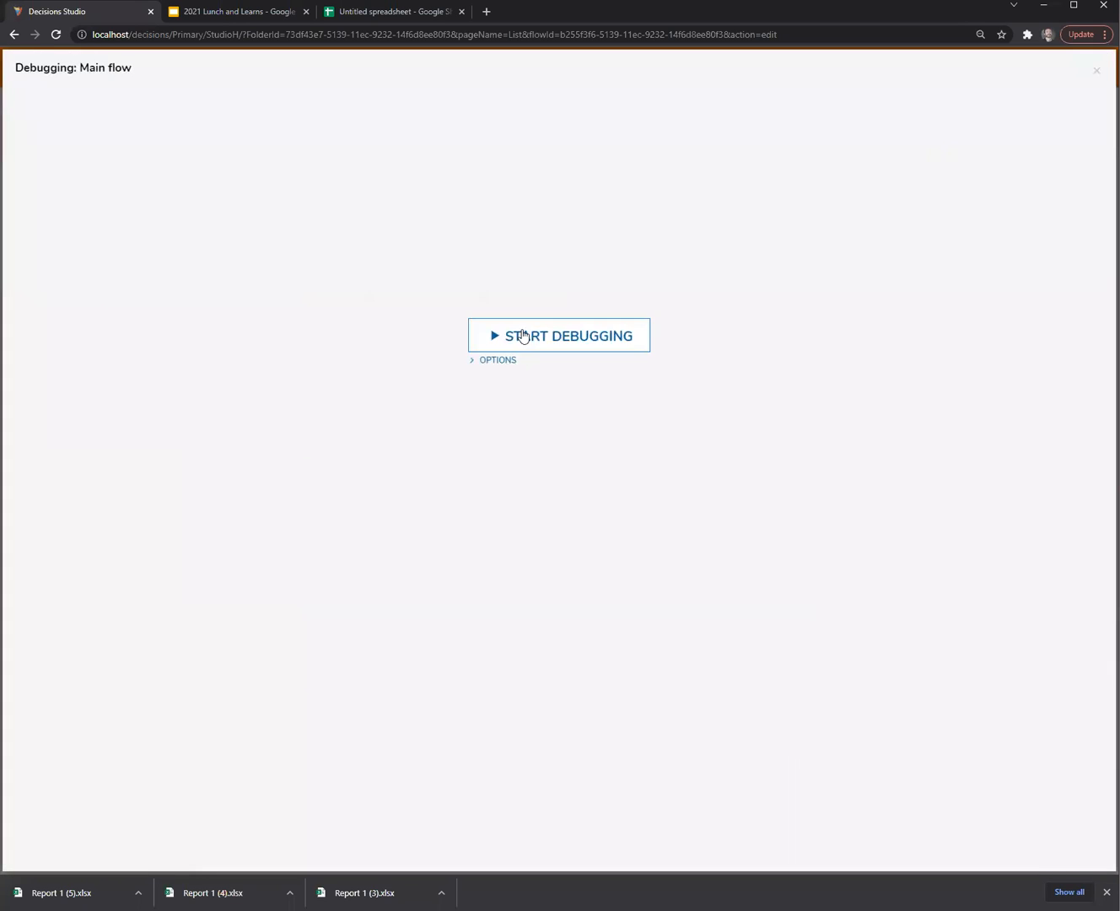
{"action": "left_click", "coordinate": [523, 336]}
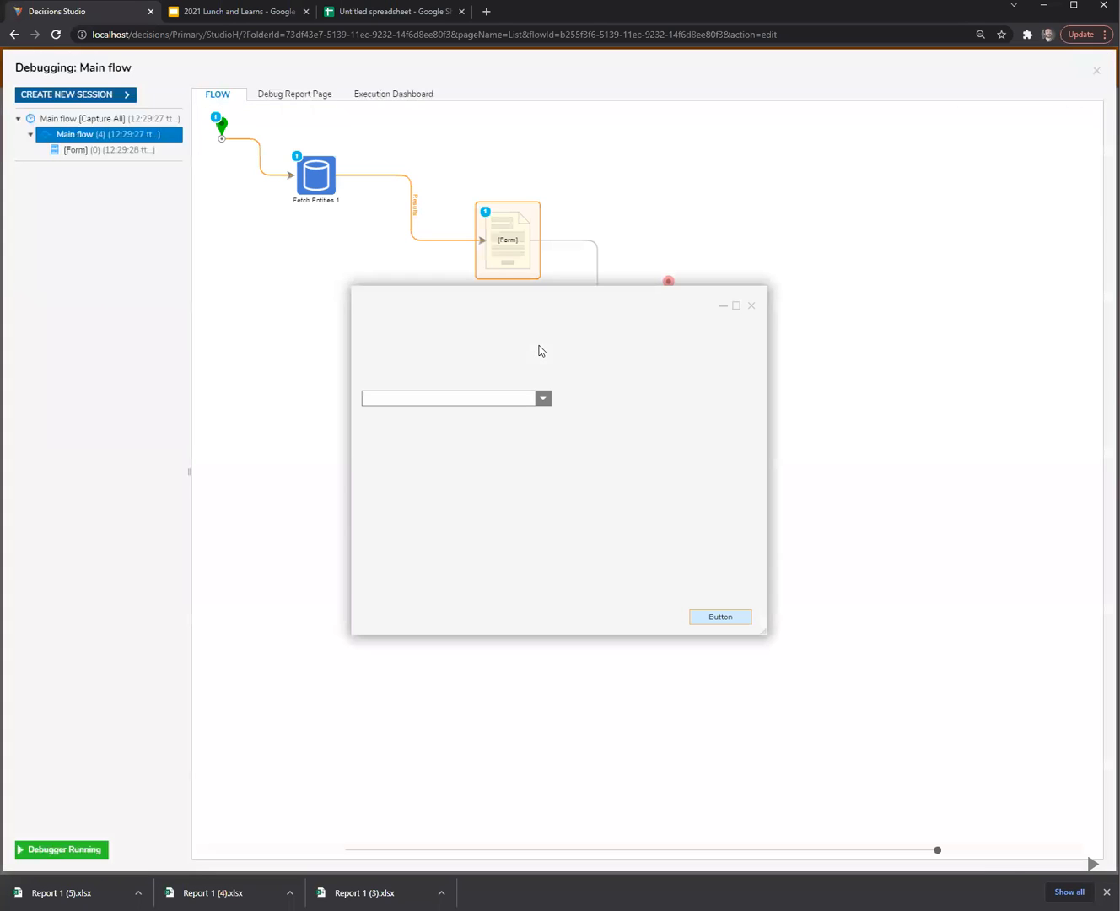
Step: Expand the form's drop-down list to view the fetched request templates, closing the form and the debugger
{"action": "left_click", "coordinate": [543, 400]}
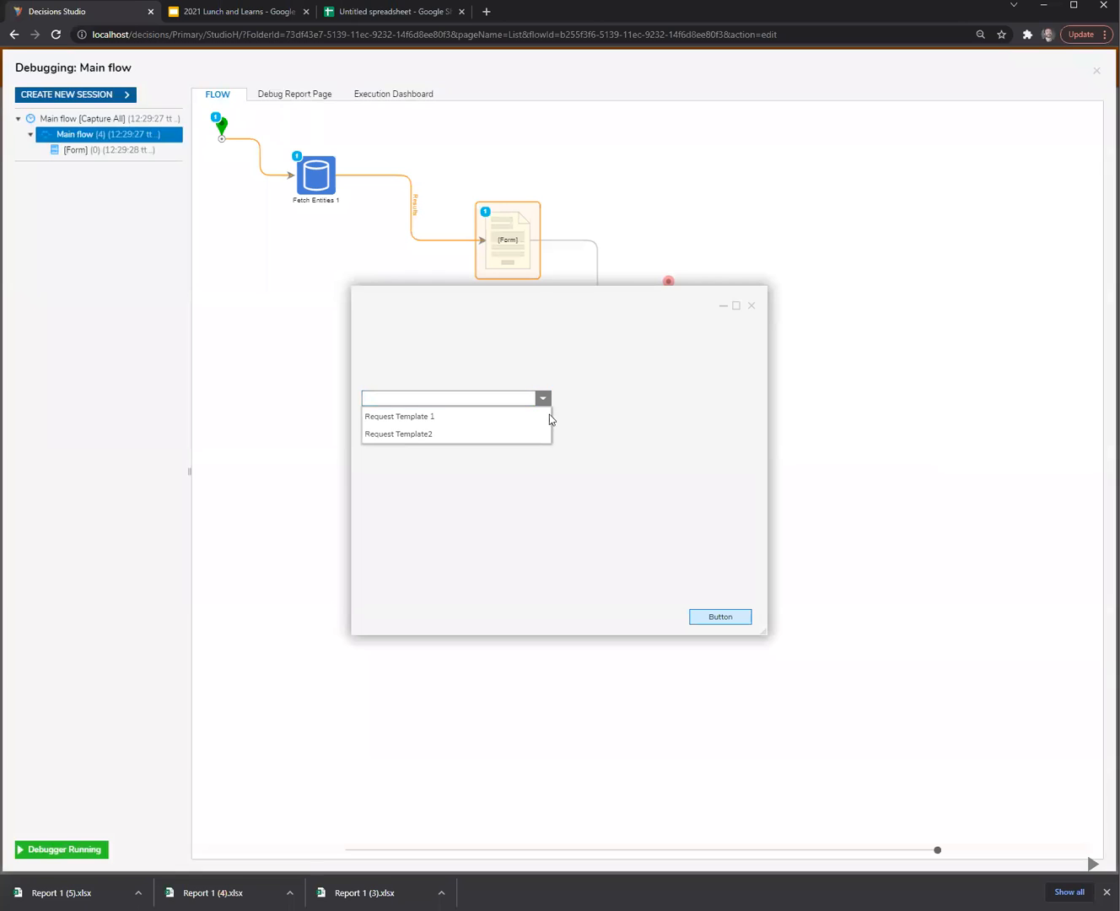
{"action": "left_click", "coordinate": [591, 339]}
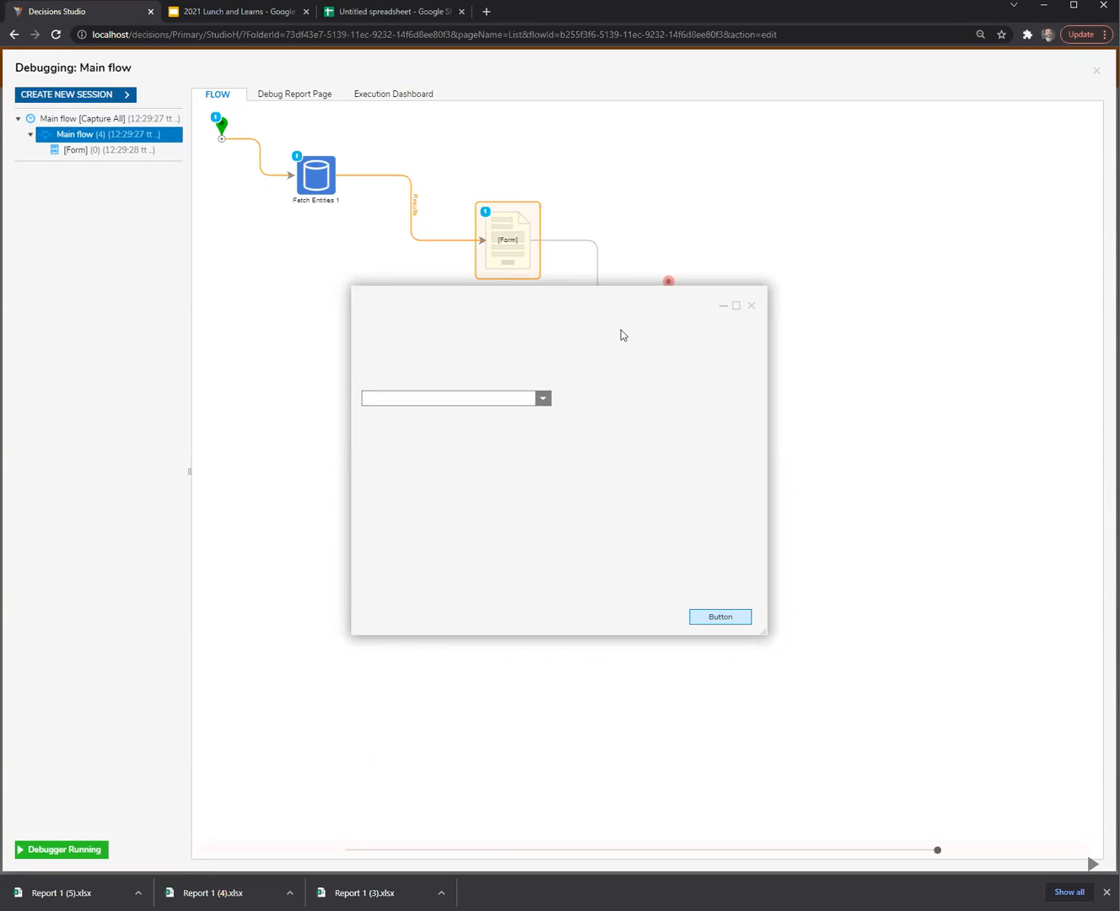
{"action": "left_click_drag", "start_coordinate": [634, 291], "coordinate": [591, 339]}
{"action": "left_click", "coordinate": [712, 356]}
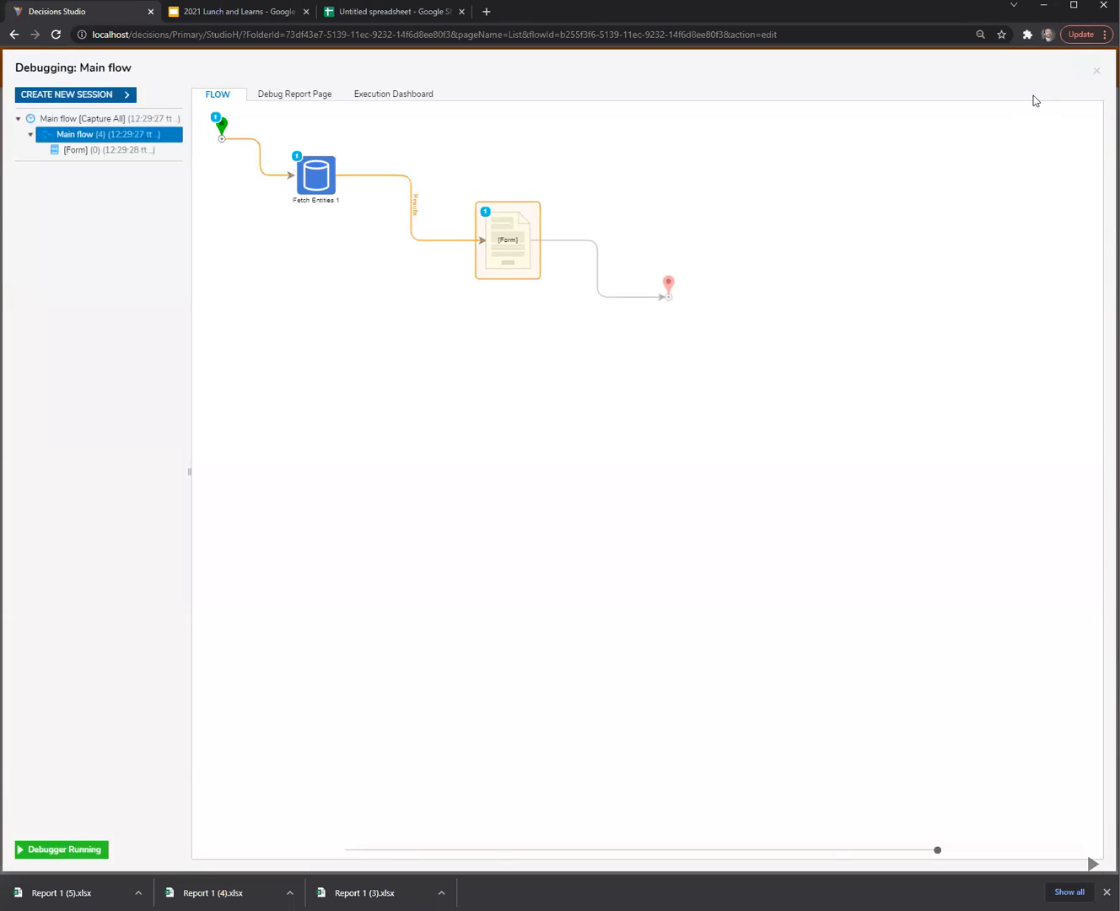
{"action": "left_click", "coordinate": [1097, 73]}
Step: Move the Form and End steps up and to the right, and move the Fetch Entities step down below them
{"action": "left_click", "coordinate": [306, 192]}
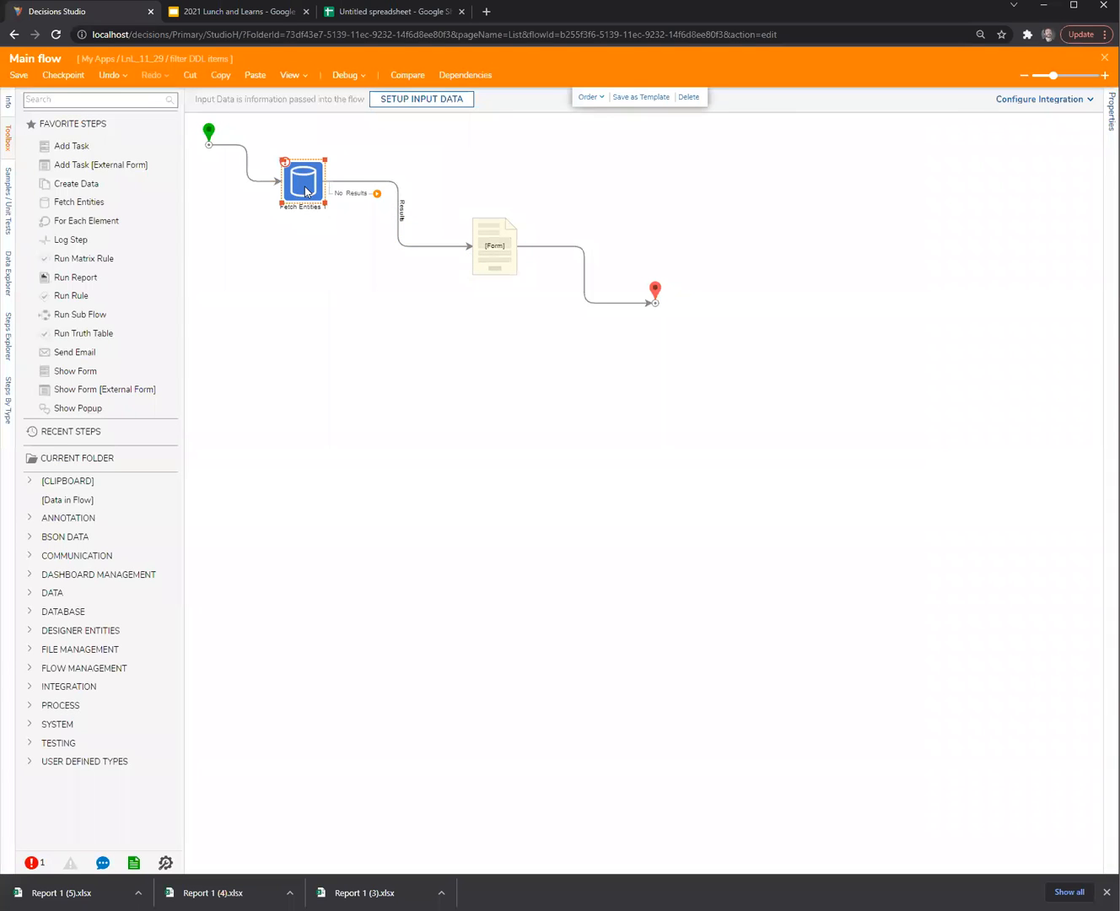
{"action": "left_click_drag", "start_coordinate": [936, 457], "coordinate": [879, 461]}
{"action": "left_click_drag", "start_coordinate": [438, 194], "coordinate": [726, 357]}
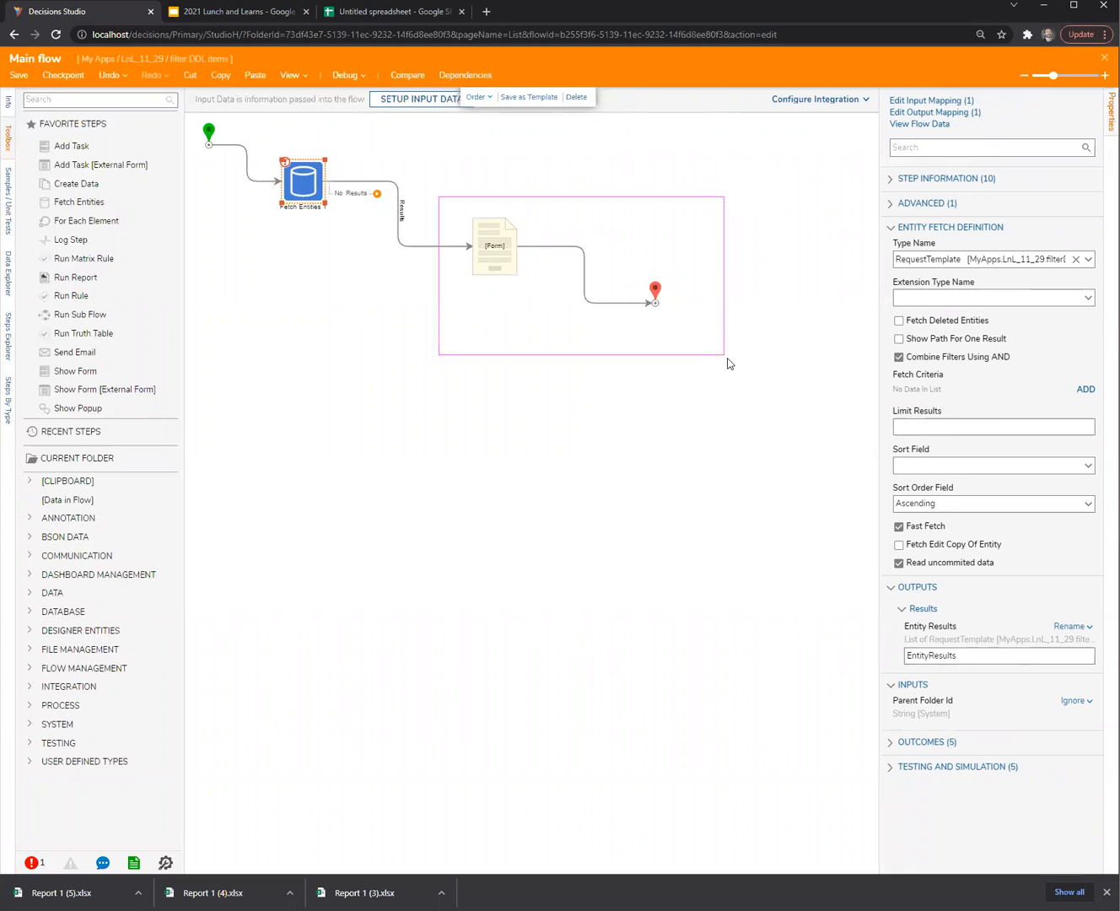
{"action": "left_click_drag", "start_coordinate": [501, 252], "coordinate": [534, 210]}
{"action": "left_click_drag", "start_coordinate": [297, 191], "coordinate": [299, 263]}
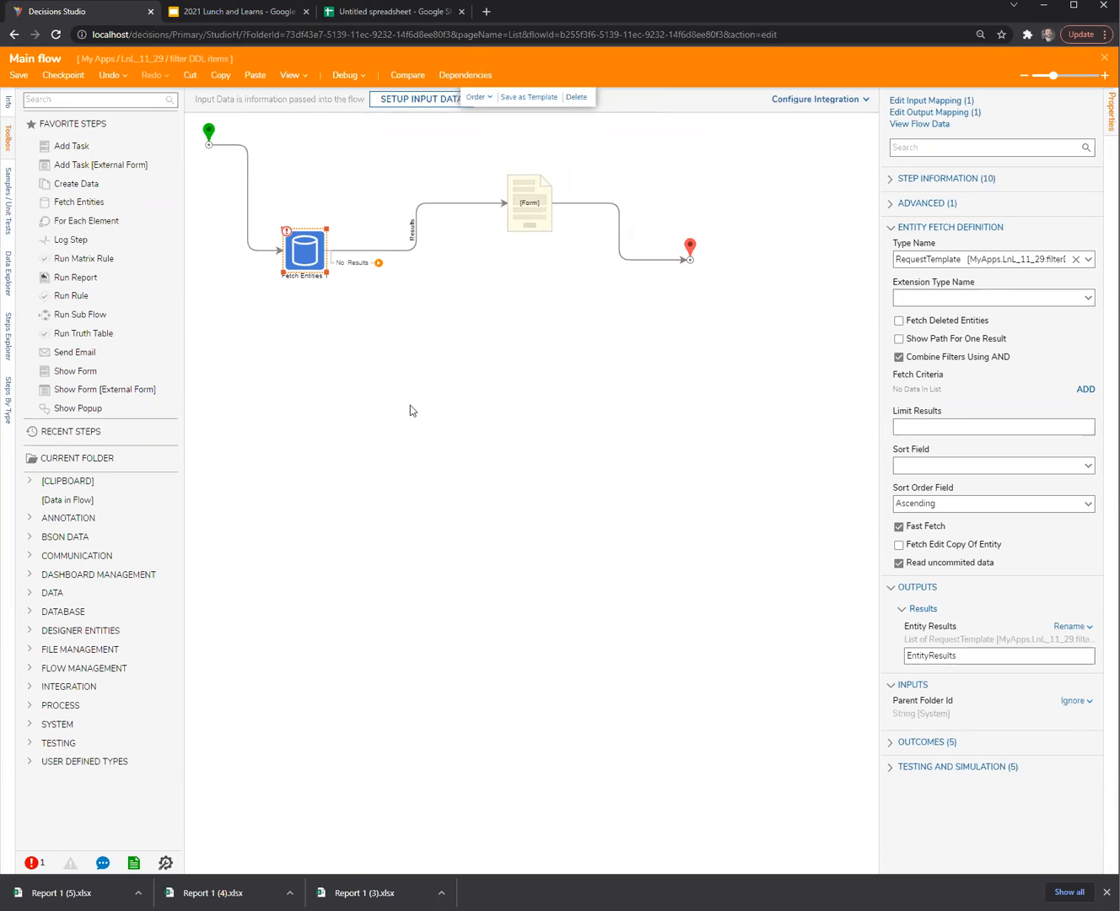
{"action": "left_click", "coordinate": [1085, 391]}
{"action": "left_click", "coordinate": [687, 350]}
{"action": "left_click", "coordinate": [582, 369]}
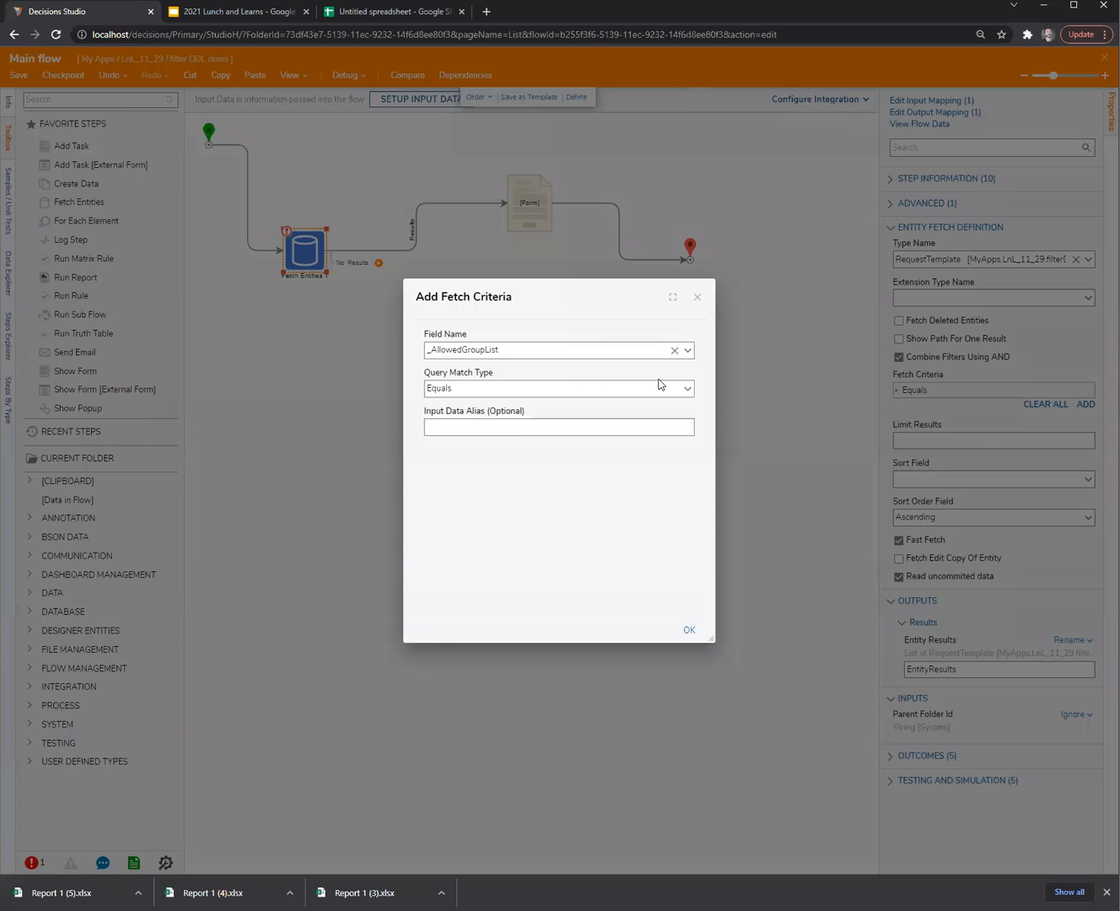
{"action": "left_click", "coordinate": [688, 389]}
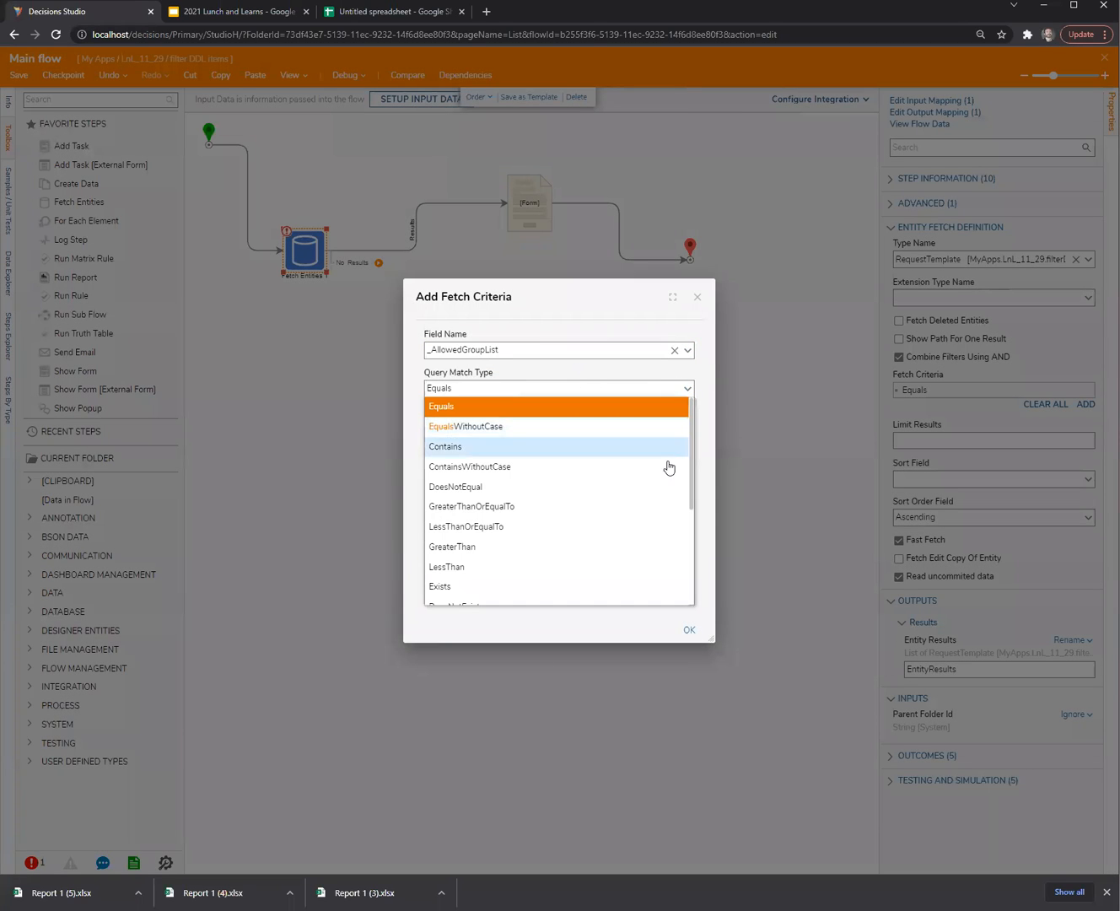
{"action": "scroll", "coordinate": [671, 513], "scroll_direction": "down", "scroll_amount": 3}
{"action": "scroll", "coordinate": [671, 514], "scroll_direction": "down", "scroll_amount": 1}
{"action": "left_click", "coordinate": [716, 476]}
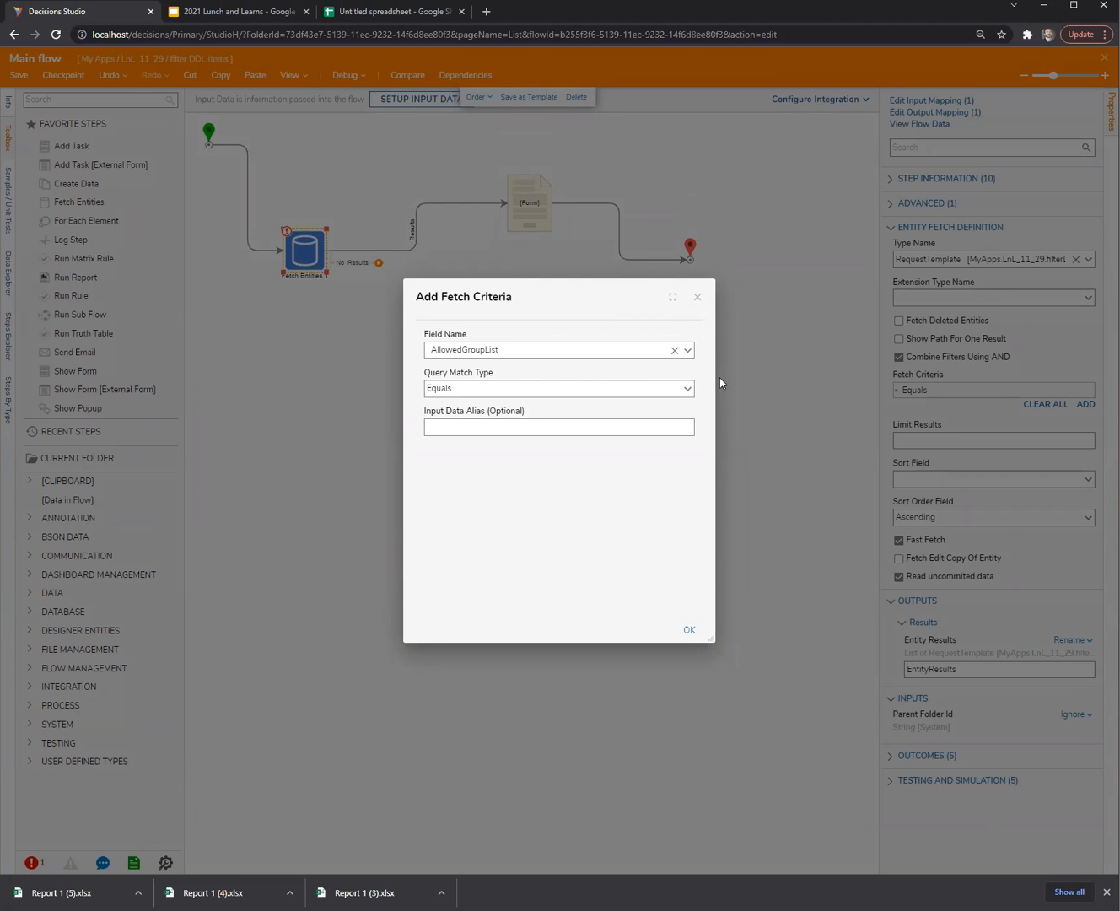
{"action": "left_click", "coordinate": [697, 299]}
{"action": "left_click", "coordinate": [410, 411]}
Step: Insert a Rule Collection Filter Step on the Results path between Fetch Entities and the form, moving Fetch Entities to make room
{"action": "left_click_drag", "start_coordinate": [314, 263], "coordinate": [278, 300]}
{"action": "left_click", "coordinate": [90, 103]}
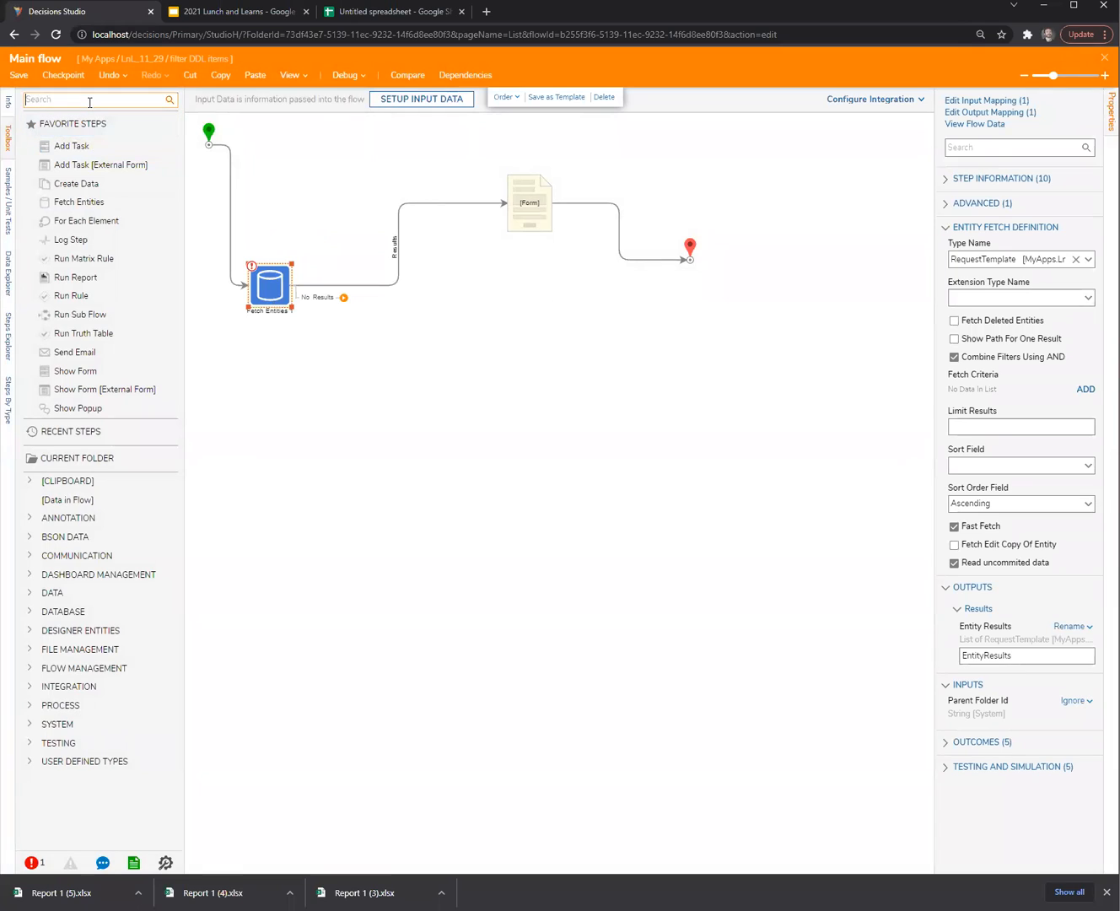
{"action": "type", "text": "collection"}
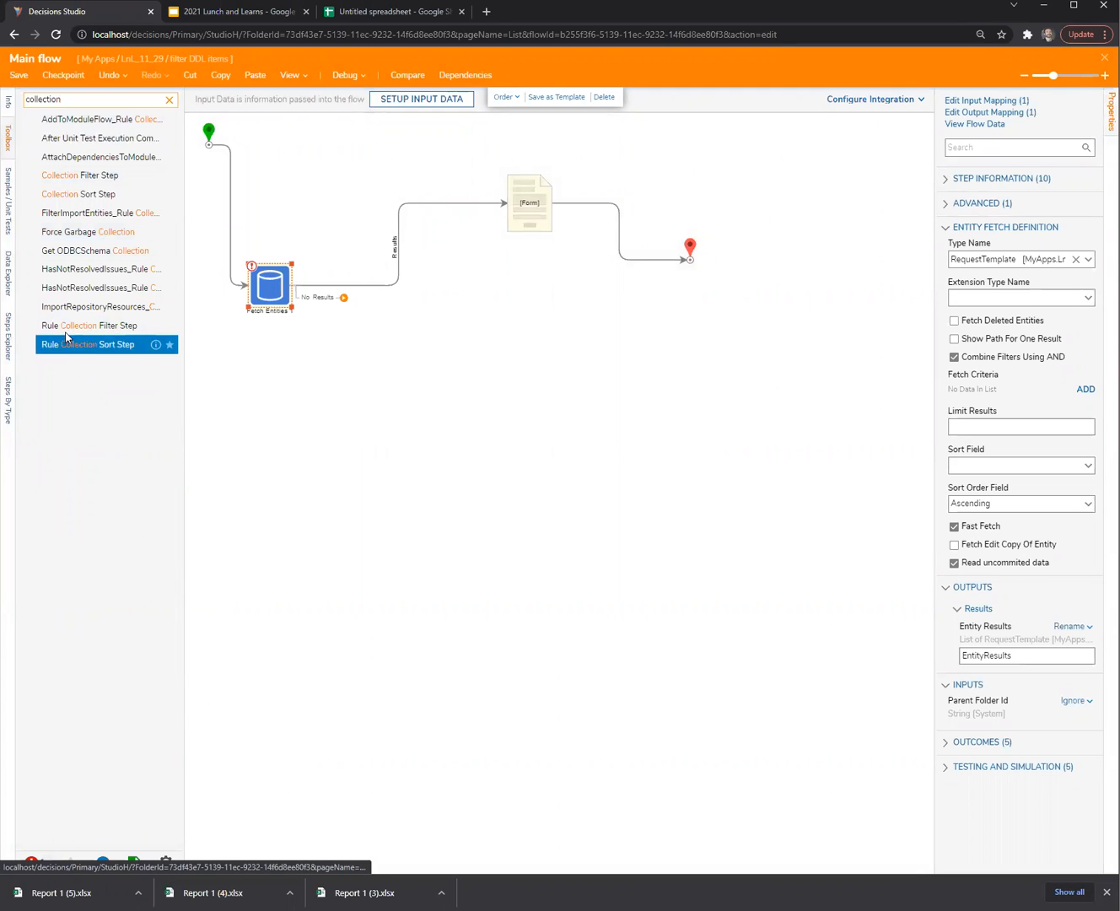
{"action": "left_click_drag", "start_coordinate": [70, 324], "coordinate": [511, 206]}
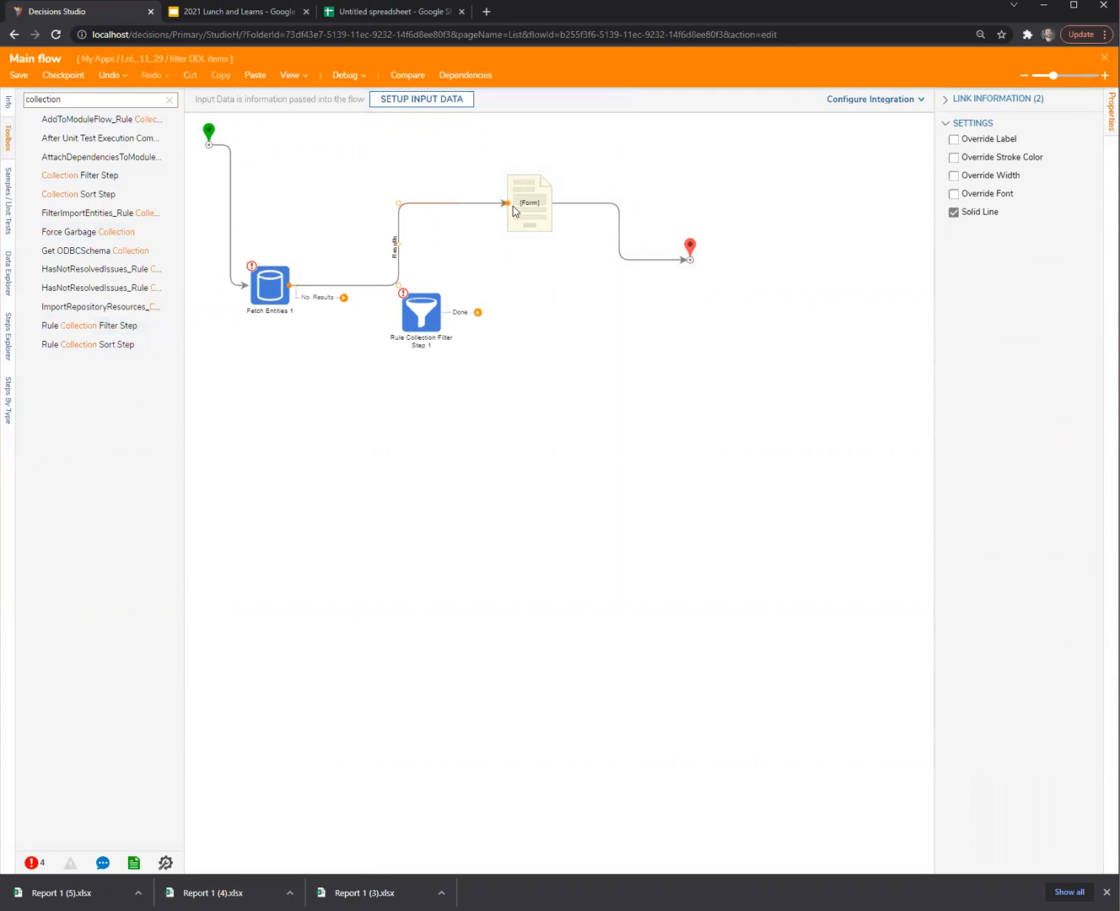
{"action": "left_click_drag", "start_coordinate": [344, 324], "coordinate": [402, 313]}
{"action": "left_click_drag", "start_coordinate": [420, 314], "coordinate": [384, 269]}
{"action": "left_click_drag", "start_coordinate": [441, 267], "coordinate": [514, 211]}
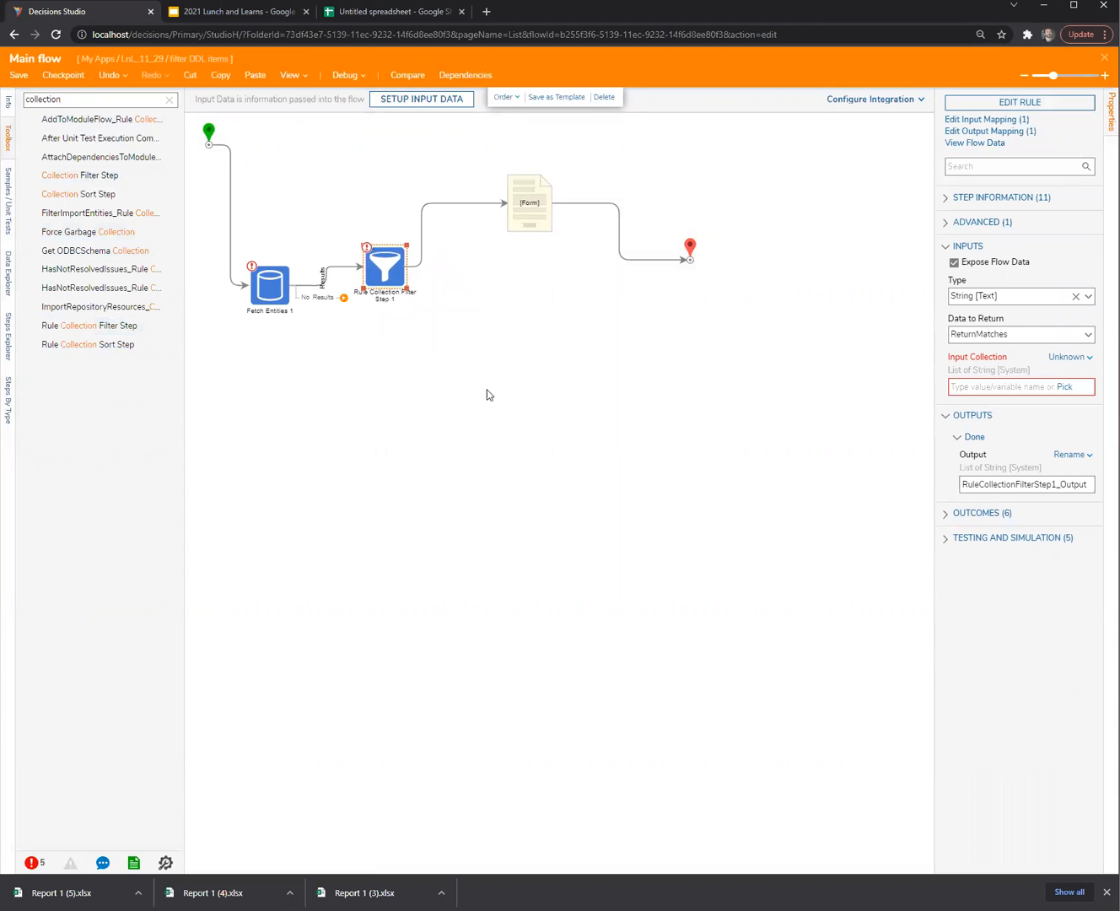
Step: Map the filter step's Input Collection to Entity Results using Select From Flow
{"action": "left_click", "coordinate": [388, 271]}
{"action": "left_click", "coordinate": [1066, 358]}
{"action": "left_click", "coordinate": [1002, 323]}
{"action": "left_click", "coordinate": [344, 393]}
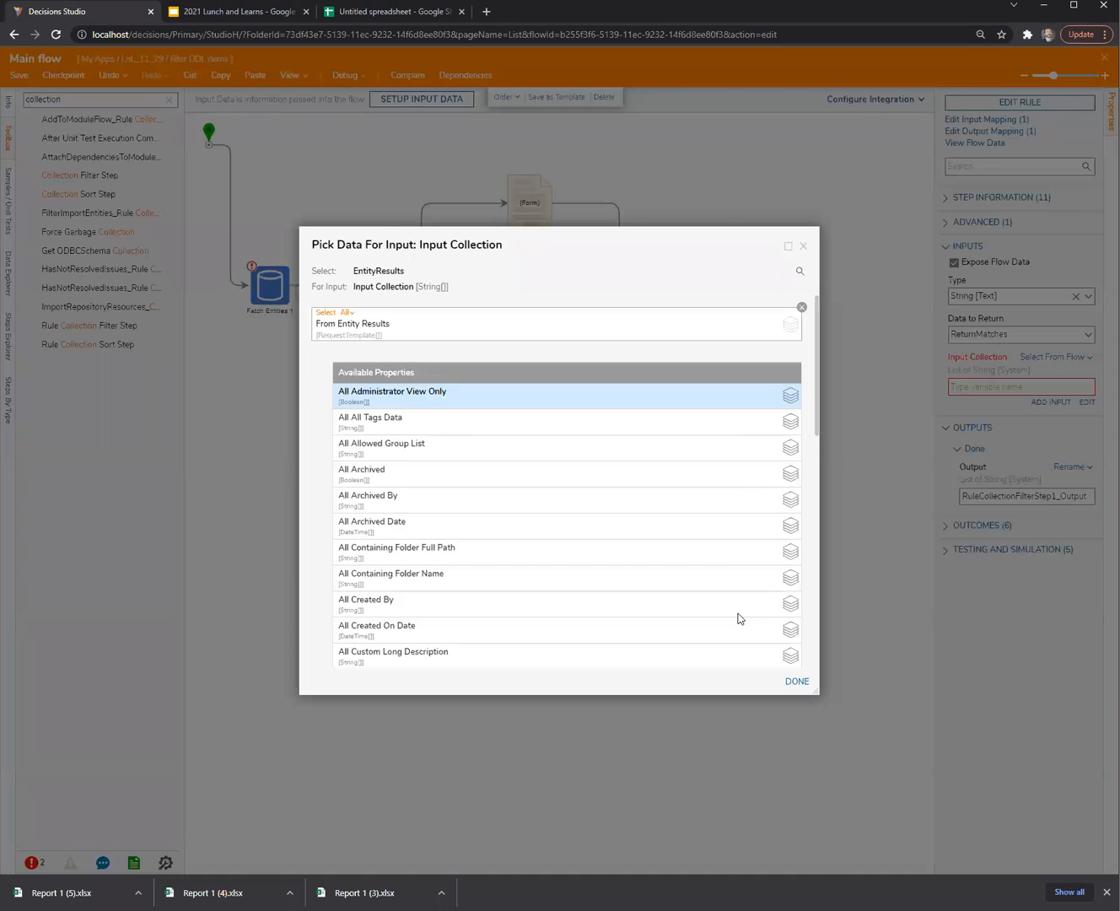
{"action": "left_click", "coordinate": [797, 681]}
{"action": "left_click", "coordinate": [389, 278]}
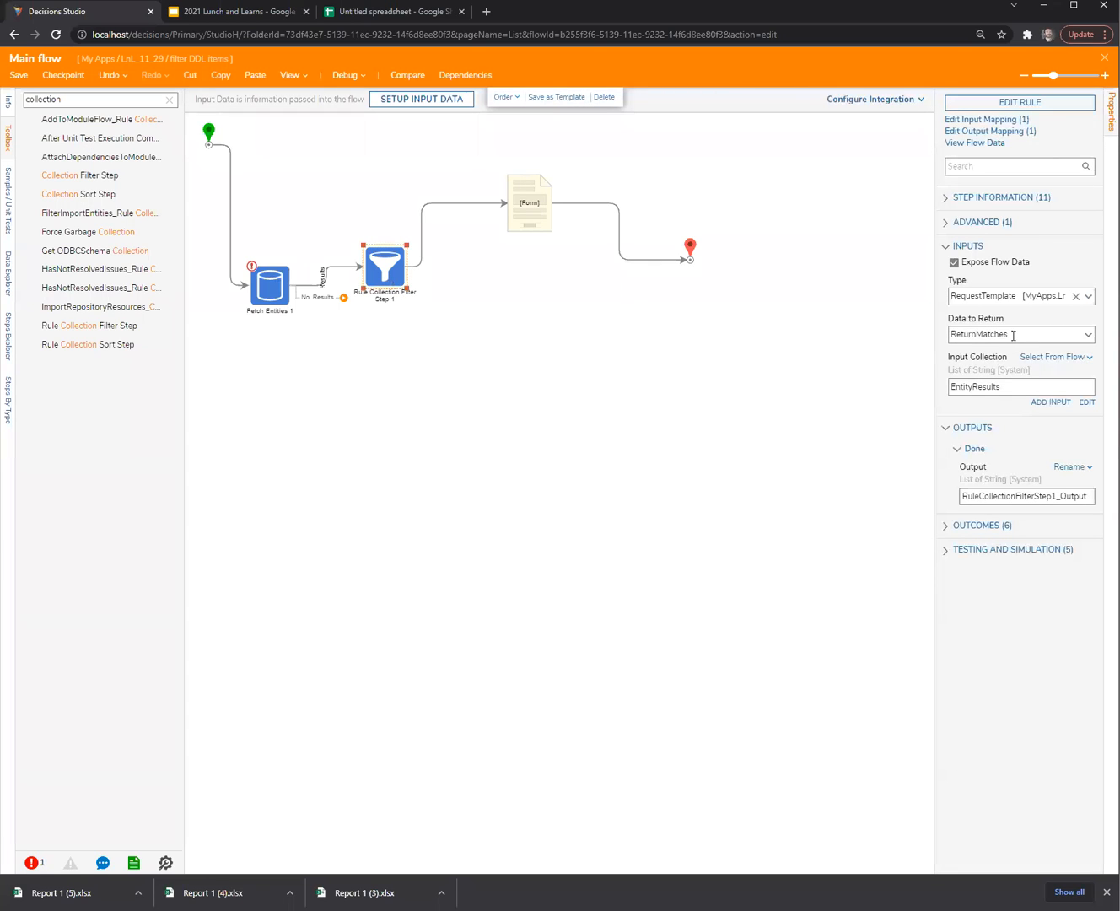
{"action": "left_click_drag", "start_coordinate": [936, 343], "coordinate": [823, 339]}
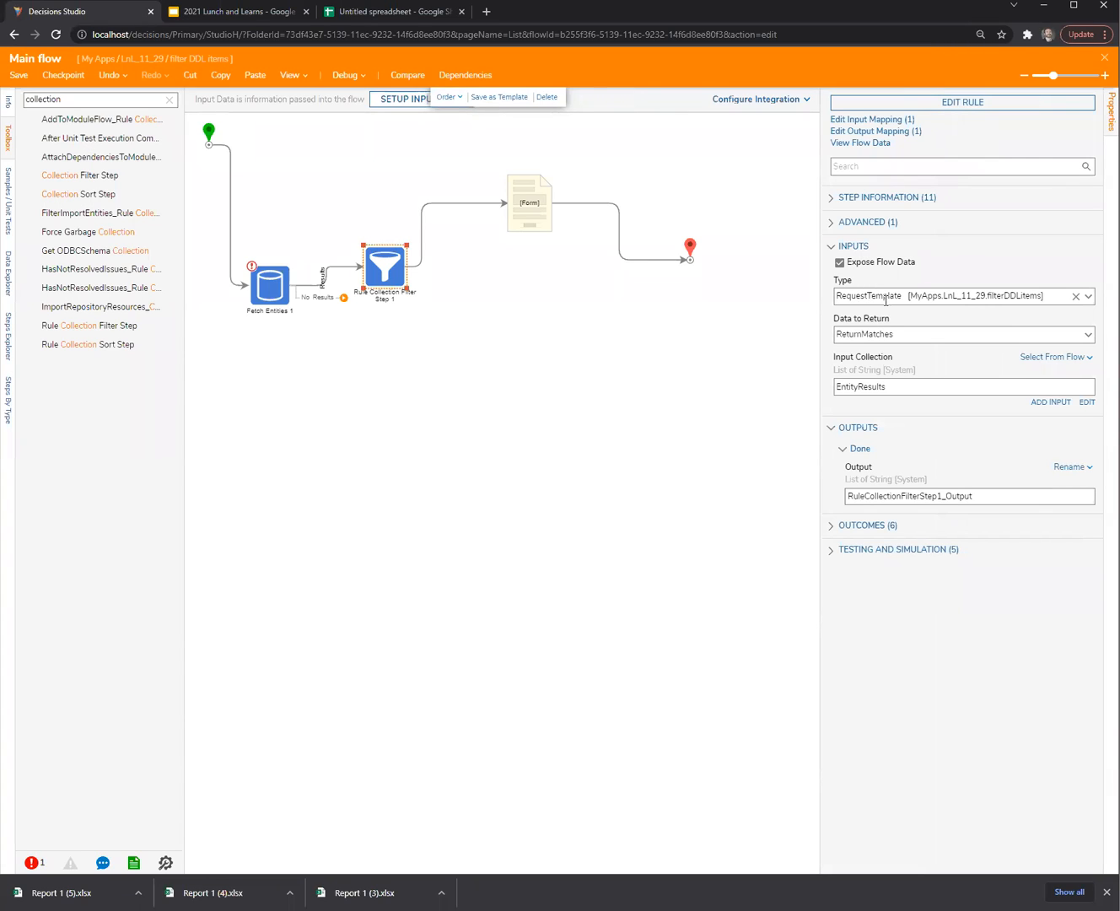
Step: Start the filter step's rule condition with Entity.AllowedGroupList and the verb List Contains Any
{"action": "left_click", "coordinate": [963, 106]}
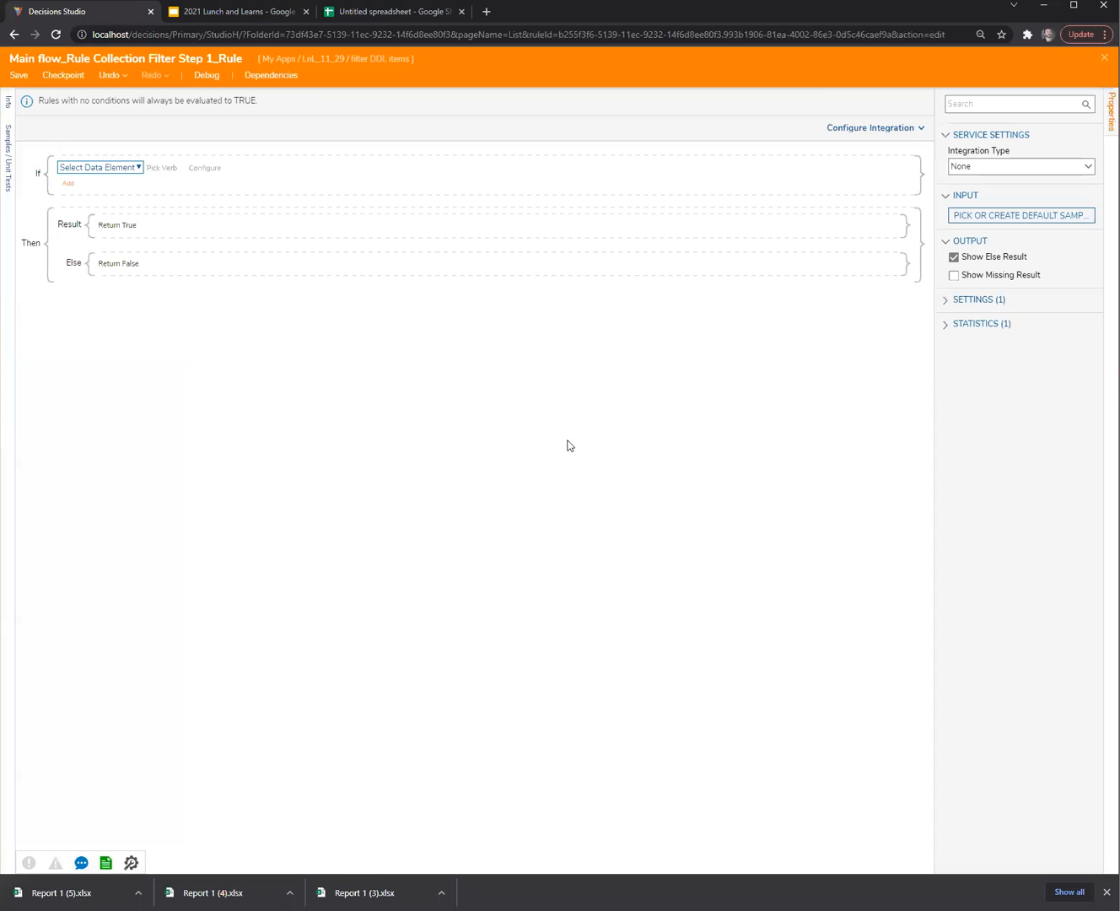
{"action": "left_click", "coordinate": [90, 172]}
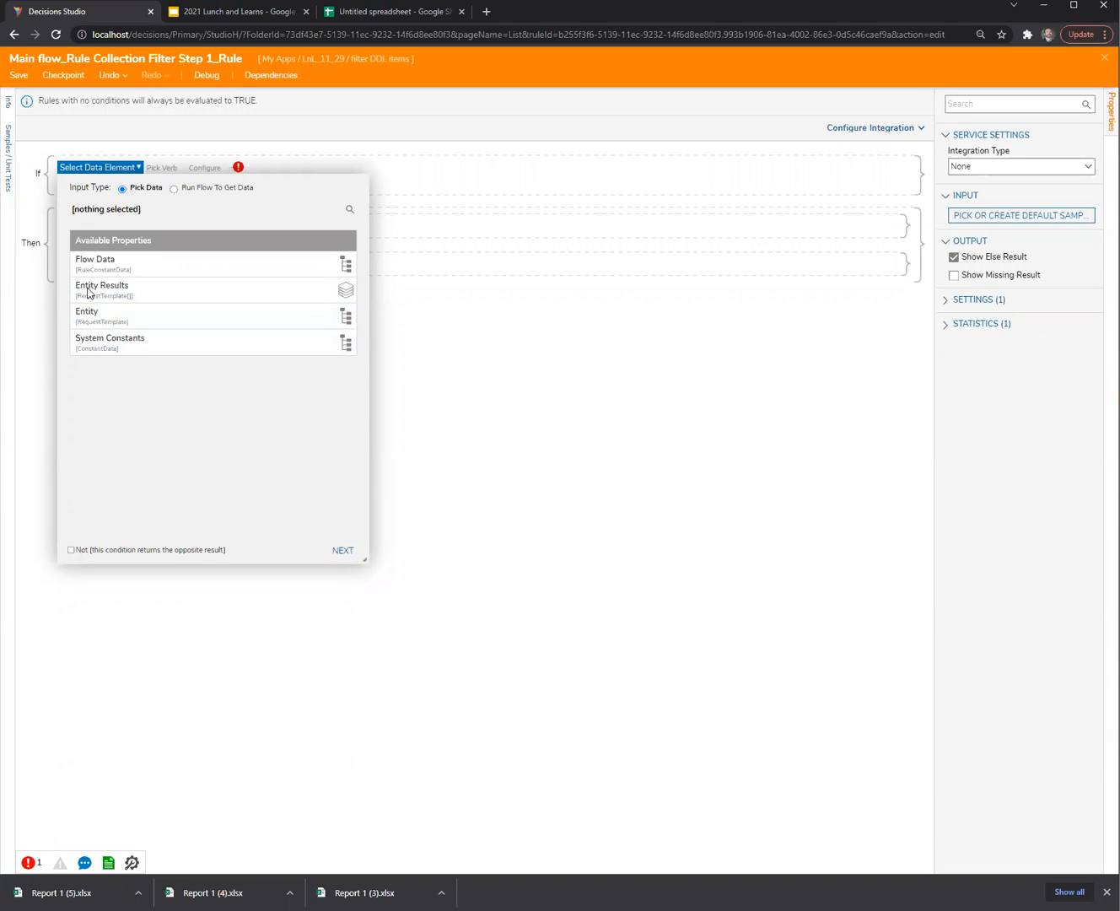
{"action": "left_click", "coordinate": [85, 319]}
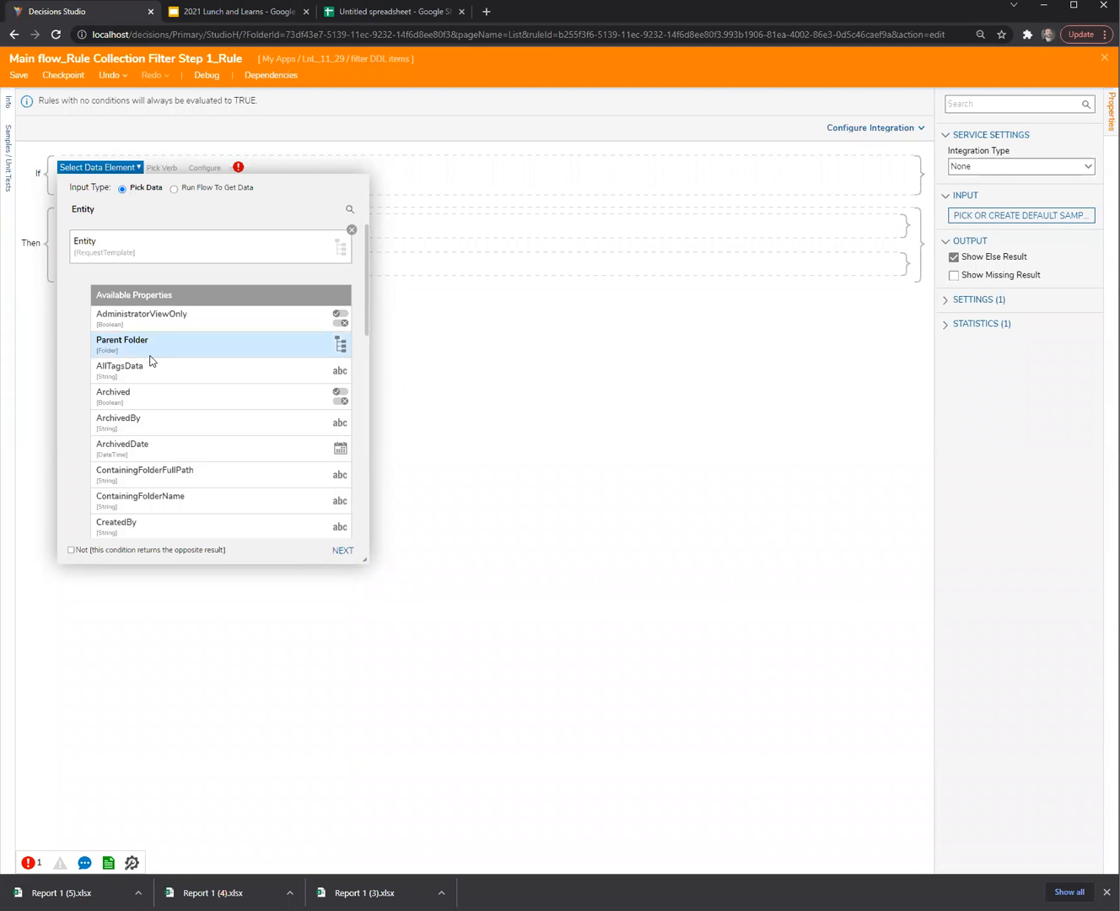
{"action": "scroll", "coordinate": [163, 354], "scroll_direction": "down", "scroll_amount": 6}
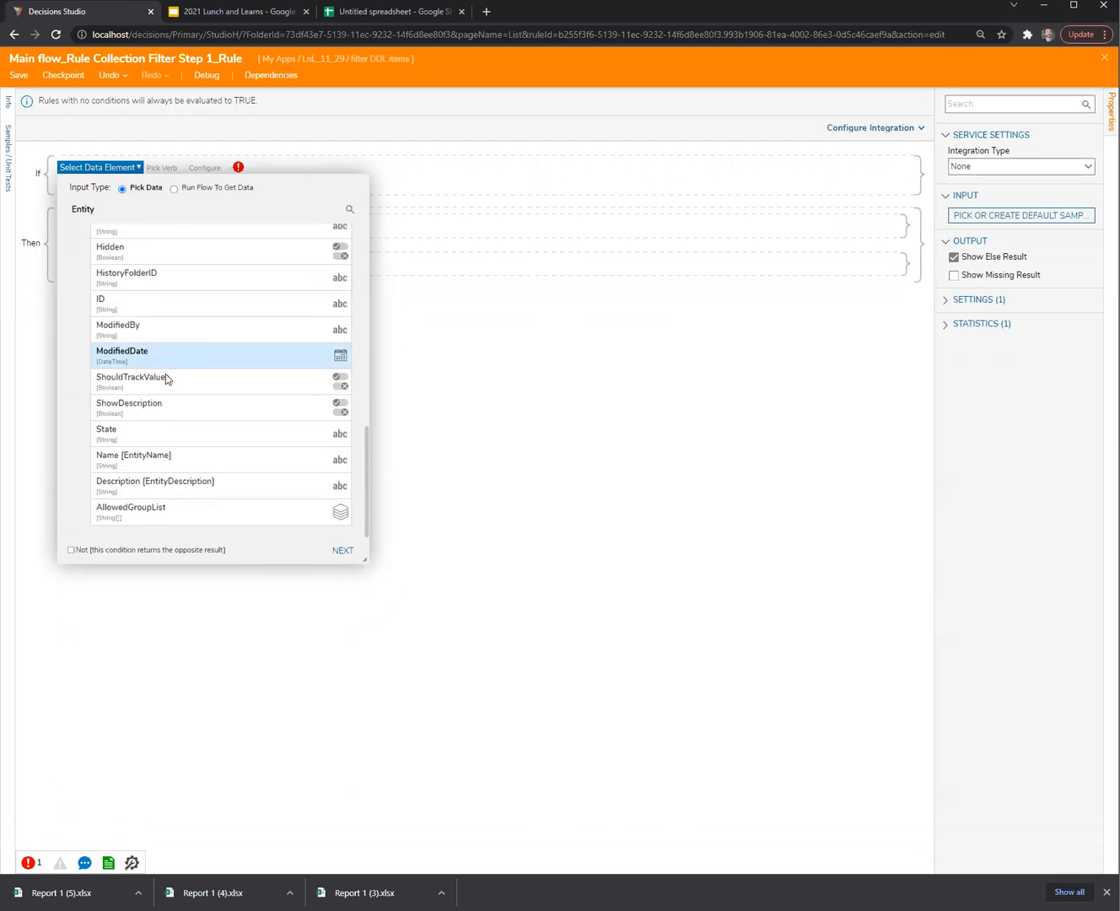
{"action": "left_click", "coordinate": [151, 514]}
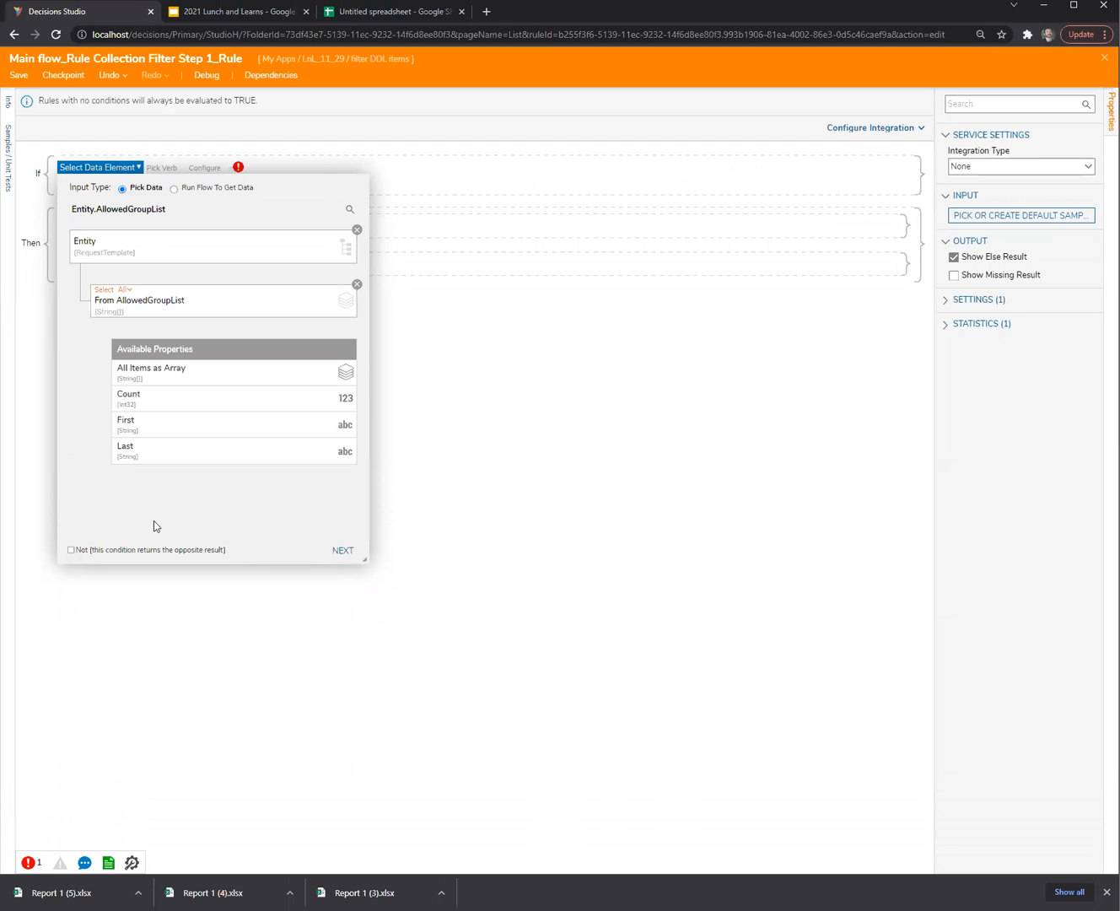
{"action": "left_click", "coordinate": [344, 550]}
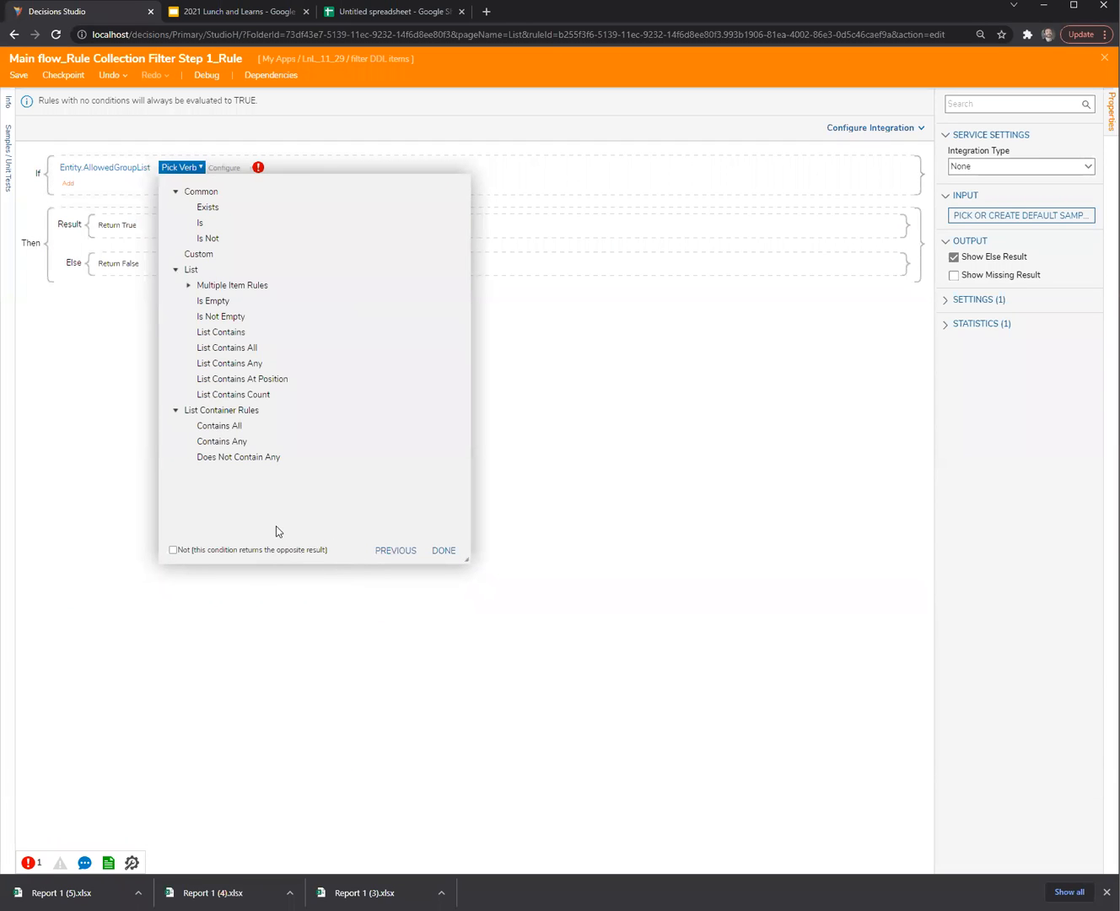
{"action": "left_click", "coordinate": [222, 367]}
{"action": "left_click", "coordinate": [439, 518]}
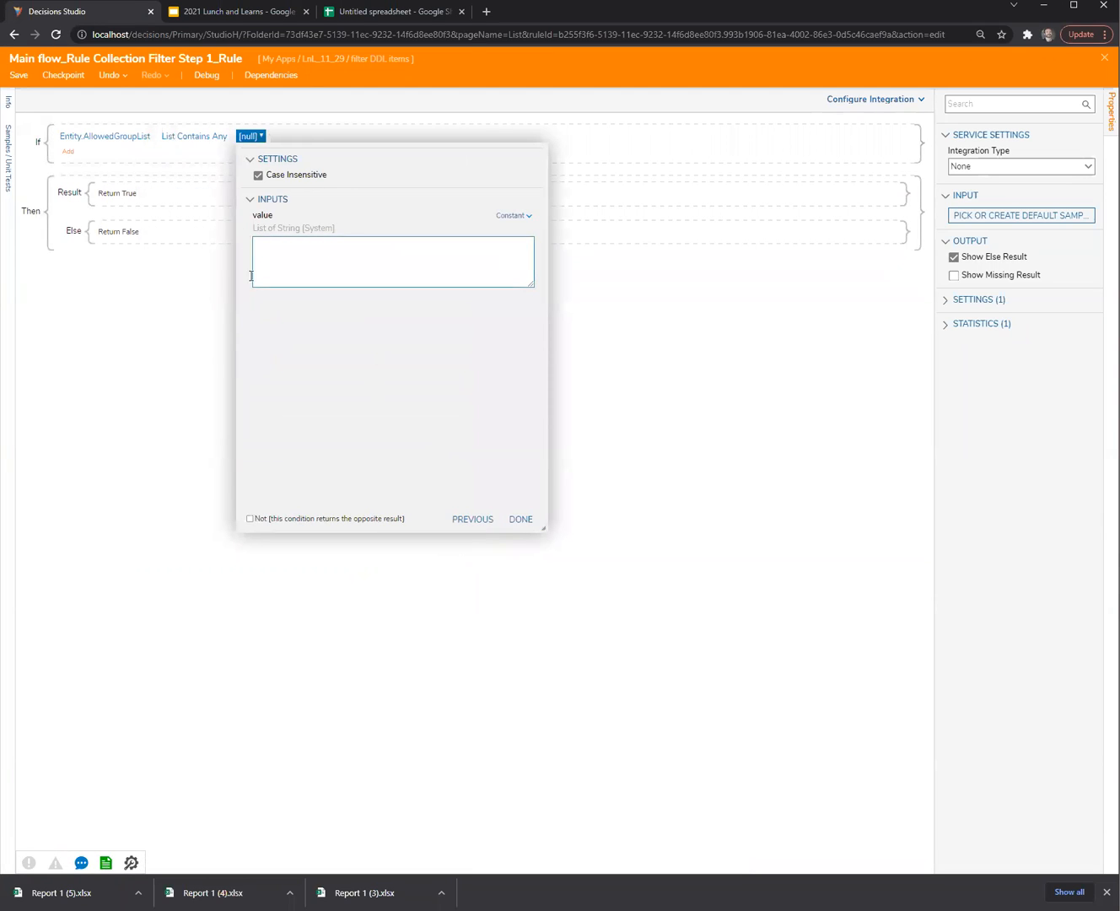
Step: Compare the rule condition against Flow Data.InitiatingUserGroups selected from the flow, saving and closing the rule
{"action": "left_click", "coordinate": [514, 215]}
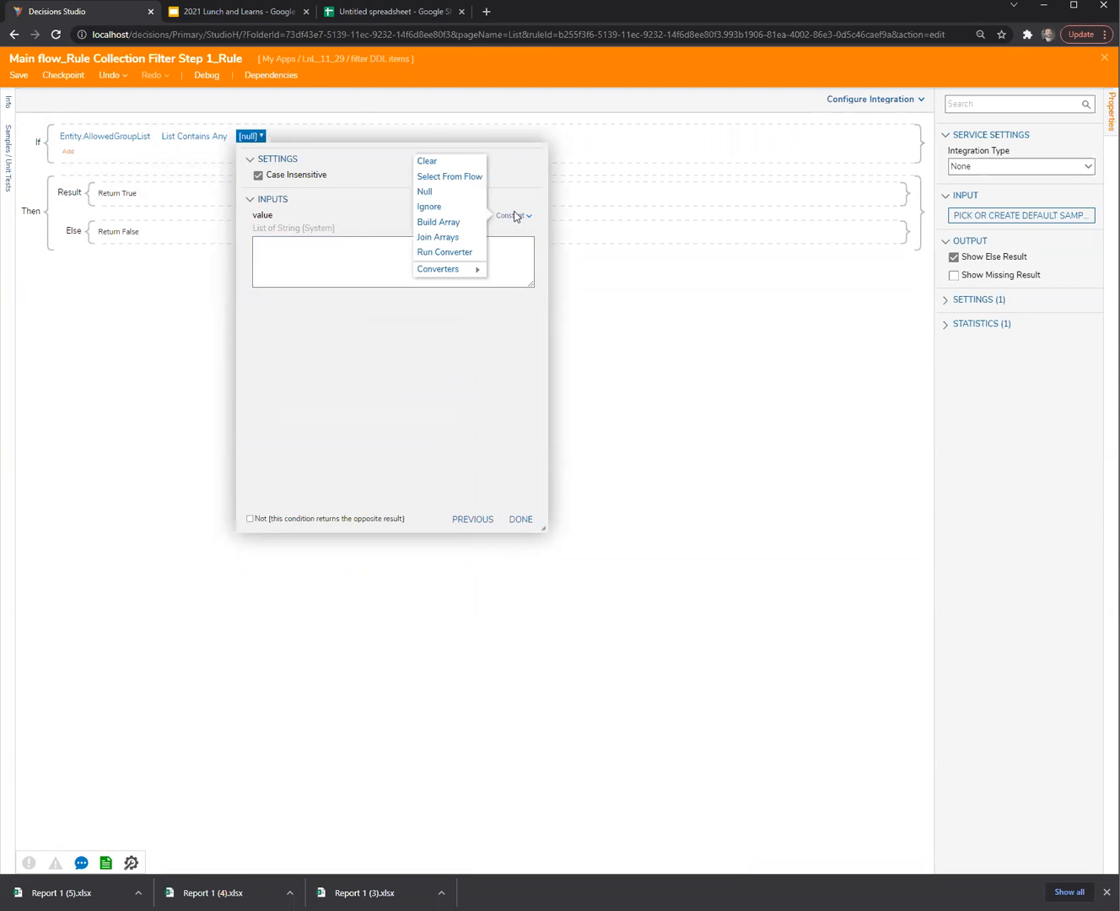
{"action": "left_click", "coordinate": [451, 177]}
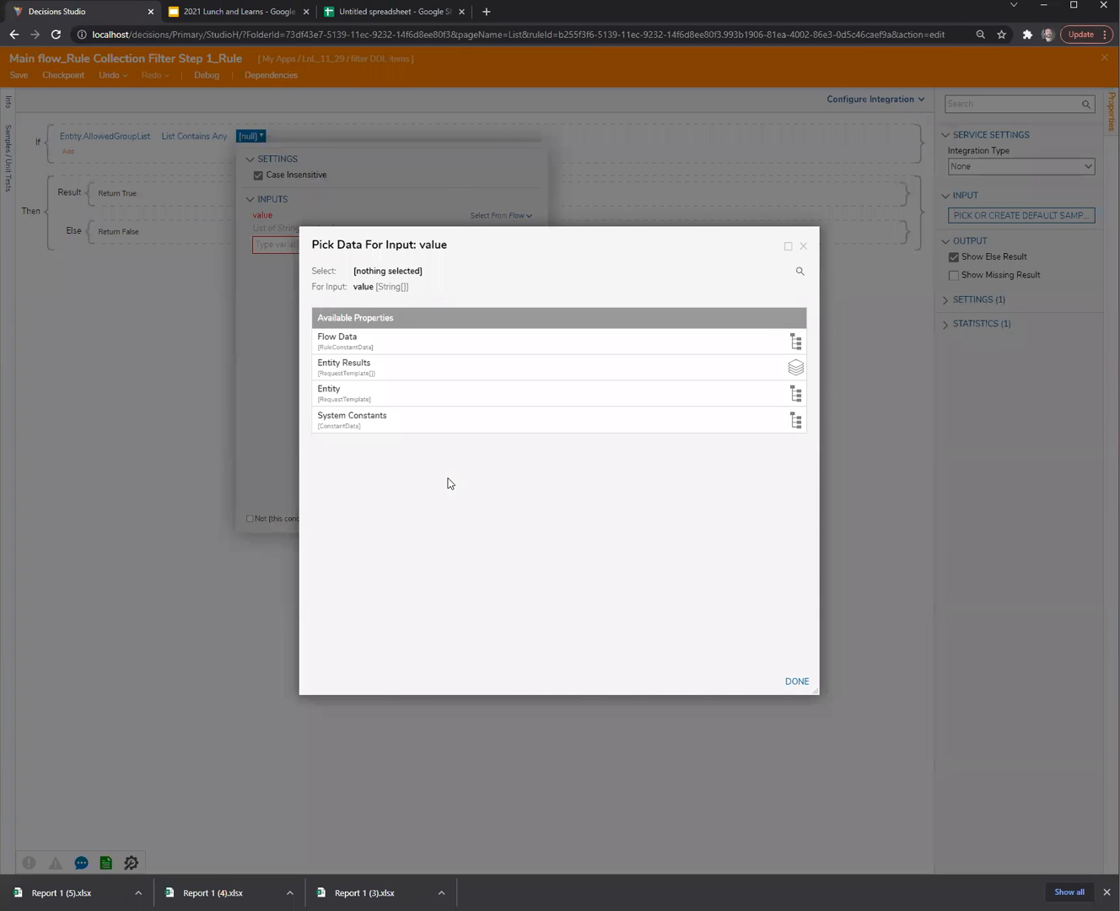
{"action": "left_click", "coordinate": [337, 344]}
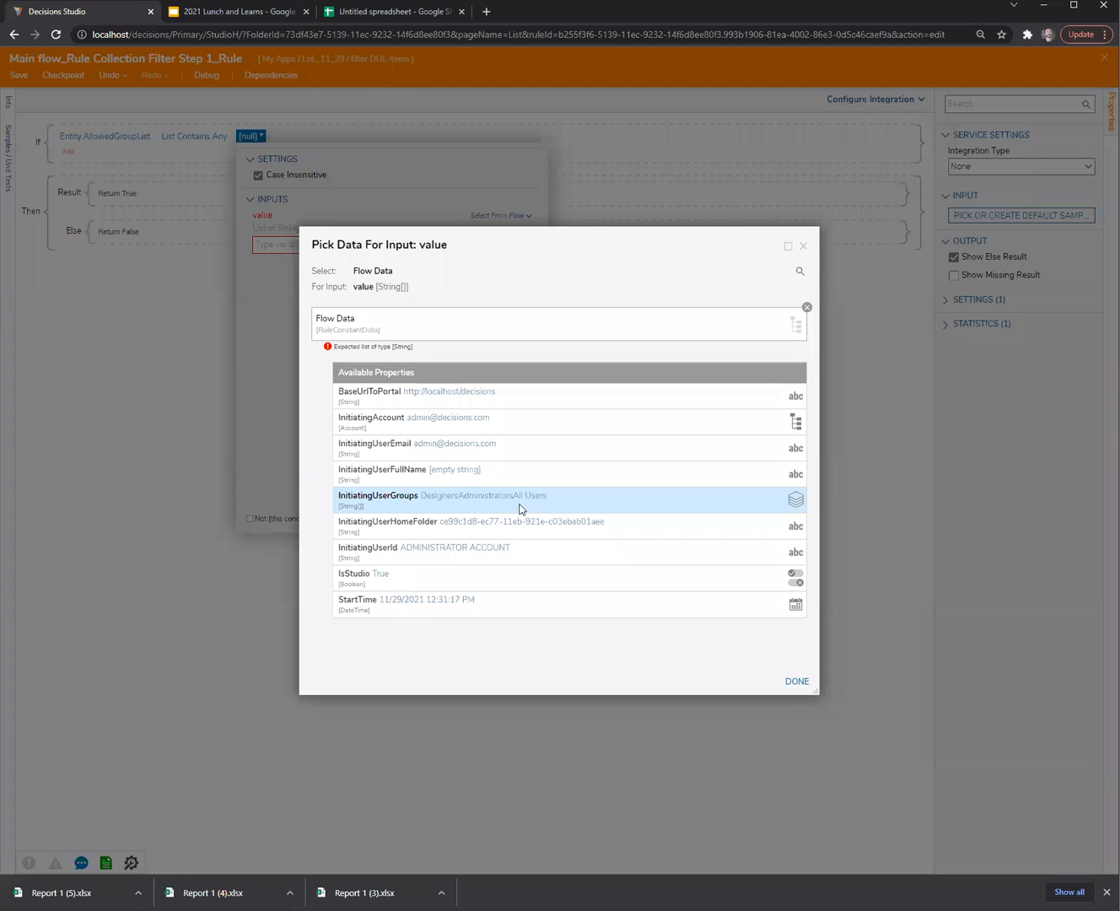
{"action": "left_click", "coordinate": [378, 508]}
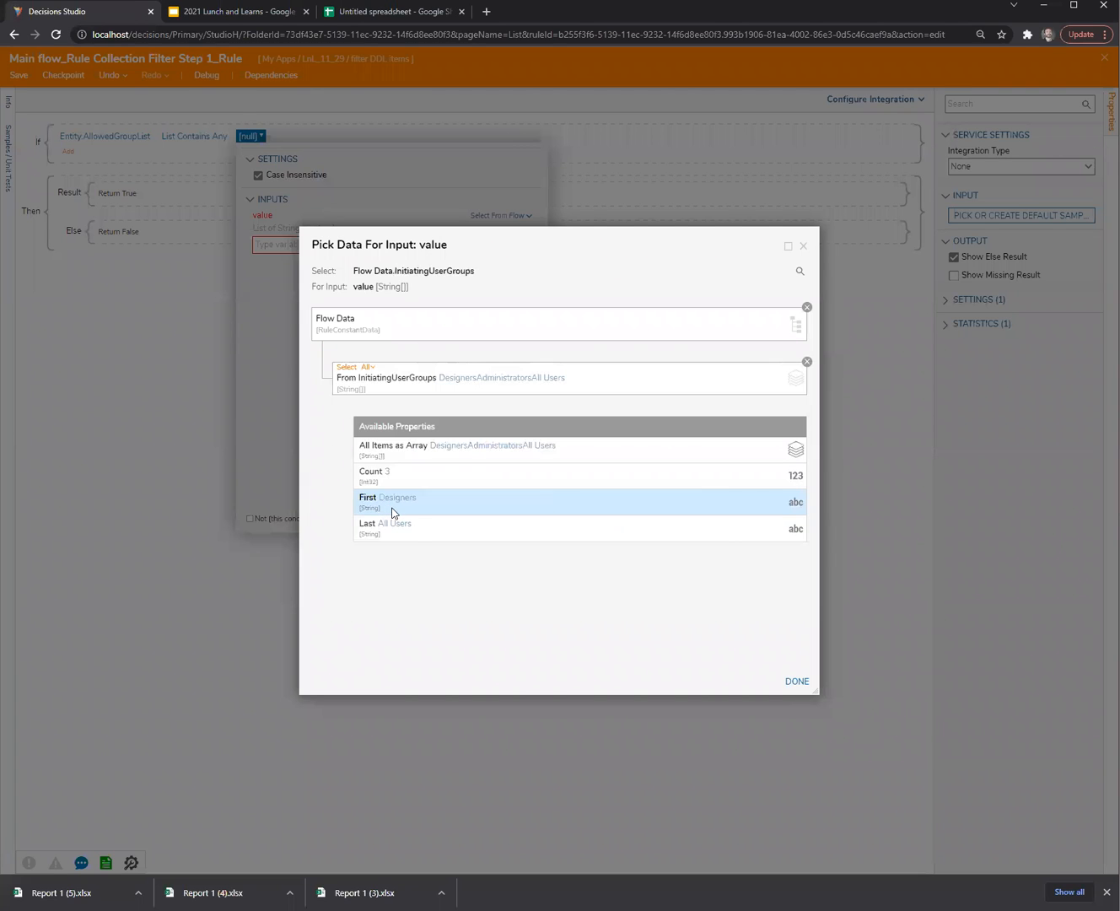
{"action": "left_click", "coordinate": [798, 682]}
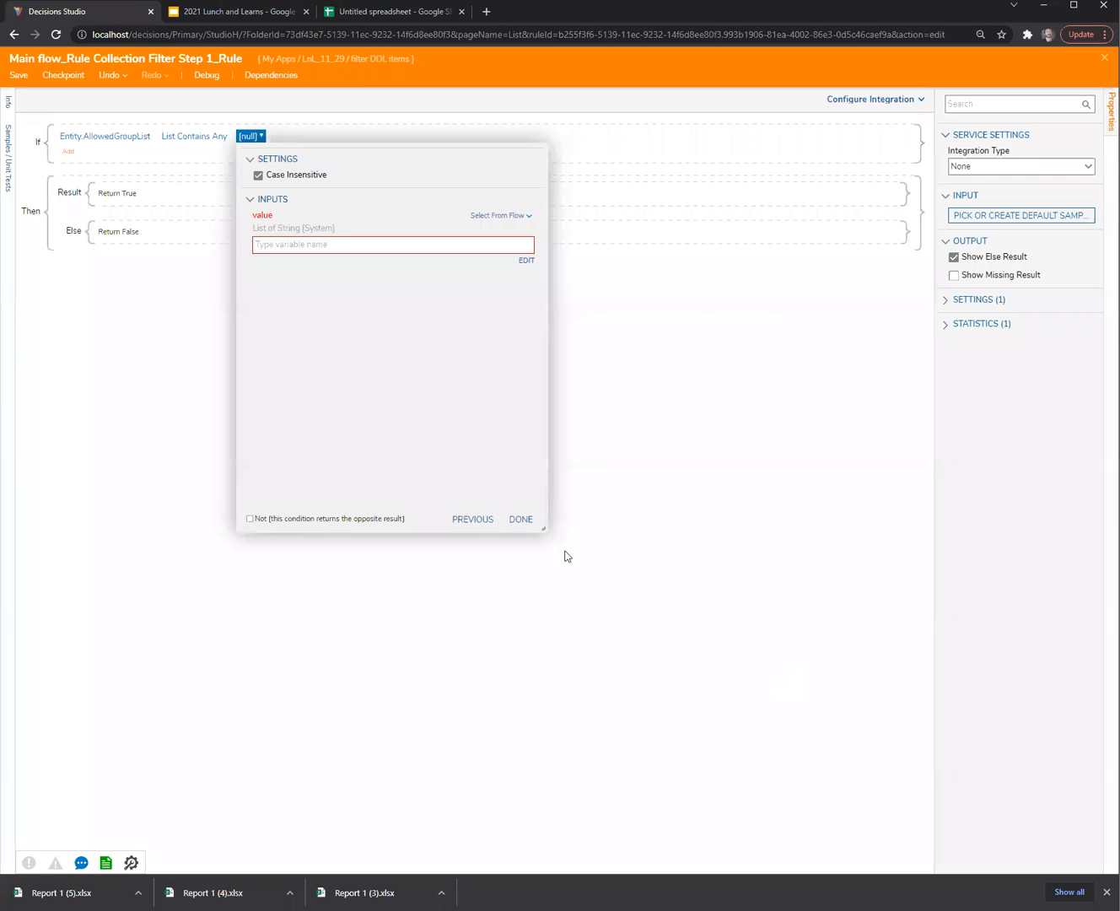
{"action": "left_click", "coordinate": [529, 518]}
{"action": "left_click", "coordinate": [519, 519]}
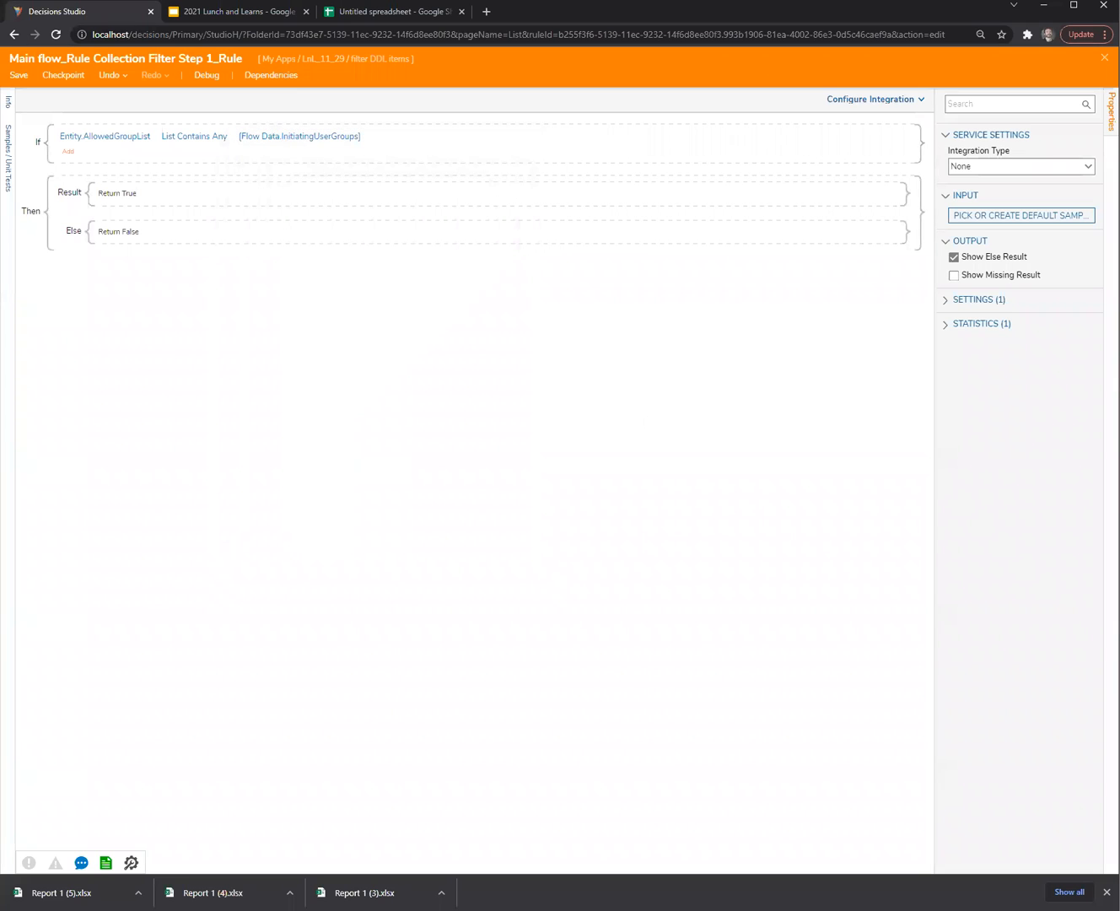
{"action": "key", "text": "ctrl+s"}
{"action": "left_click", "coordinate": [698, 528]}
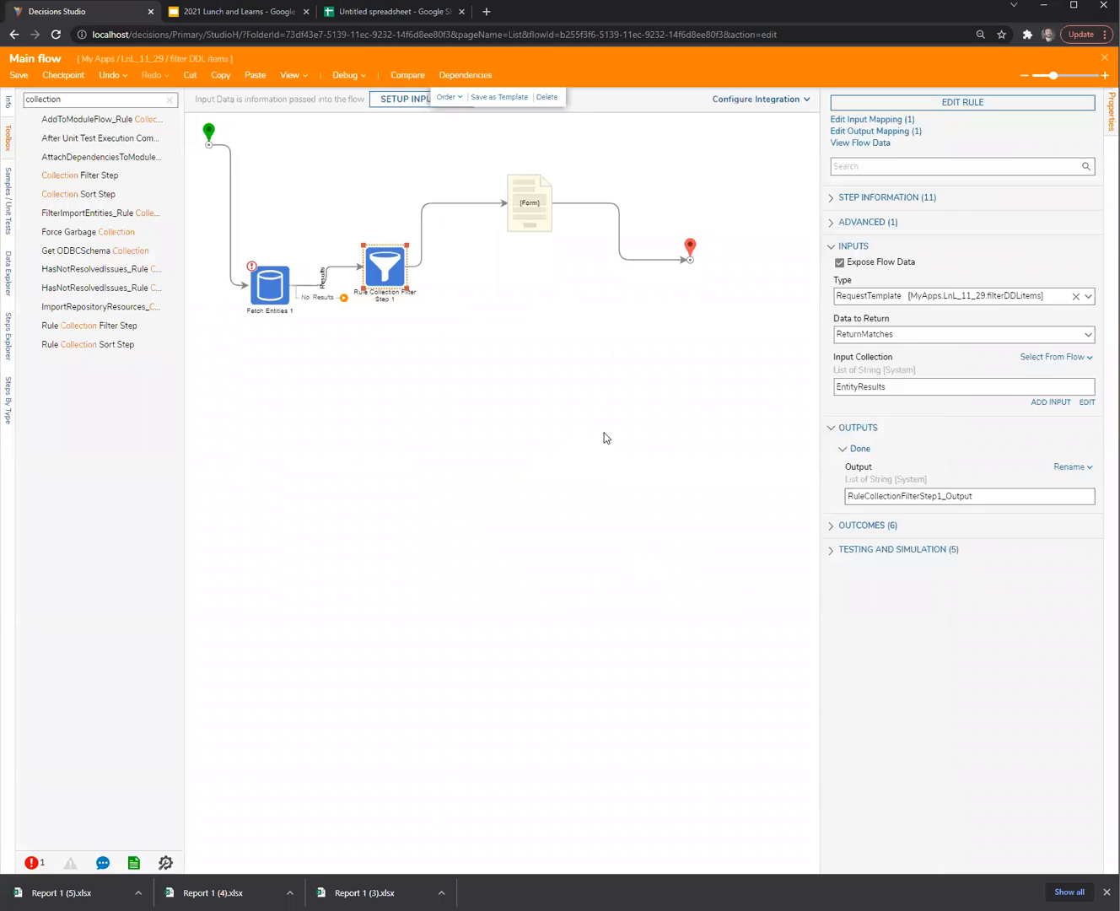
Step: Set the filter step's Done output to Change Value with a picked target variable, and save the flow
{"action": "left_click_drag", "start_coordinate": [935, 469], "coordinate": [842, 476]}
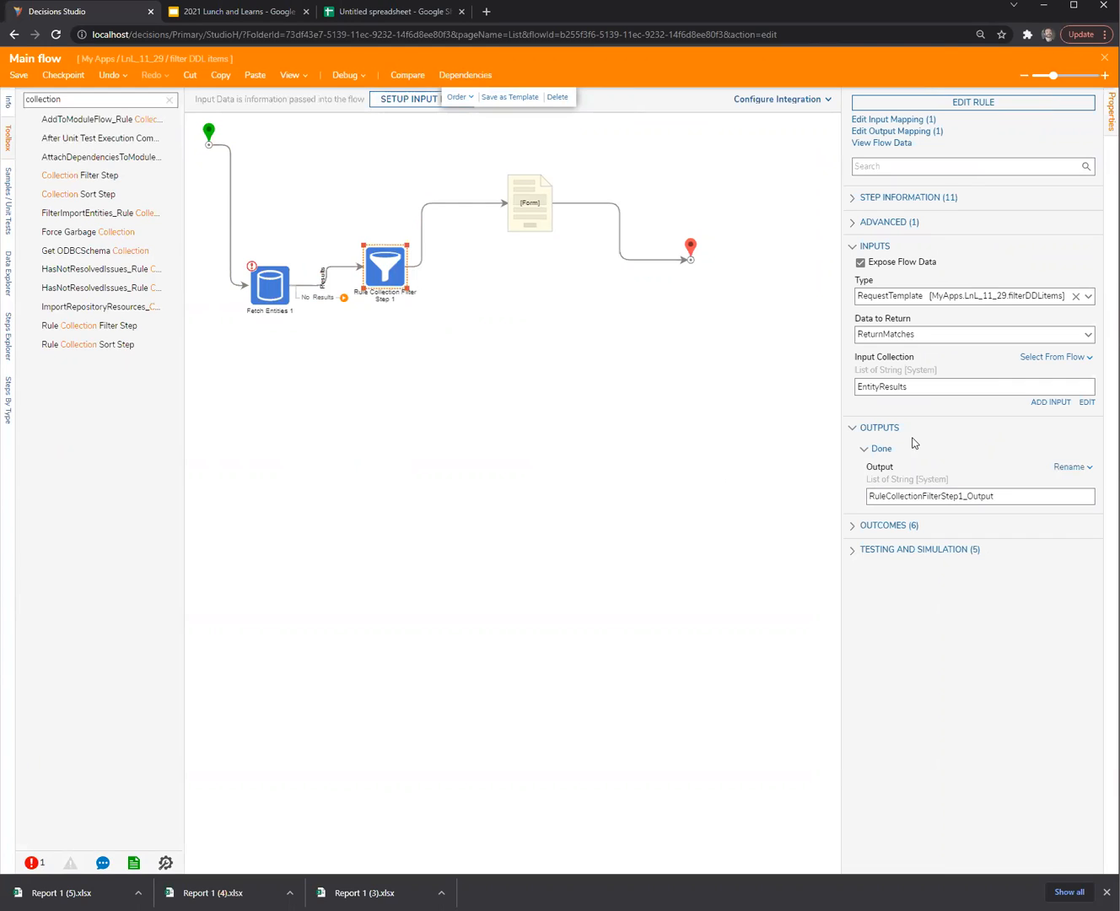
{"action": "left_click", "coordinate": [1071, 466]}
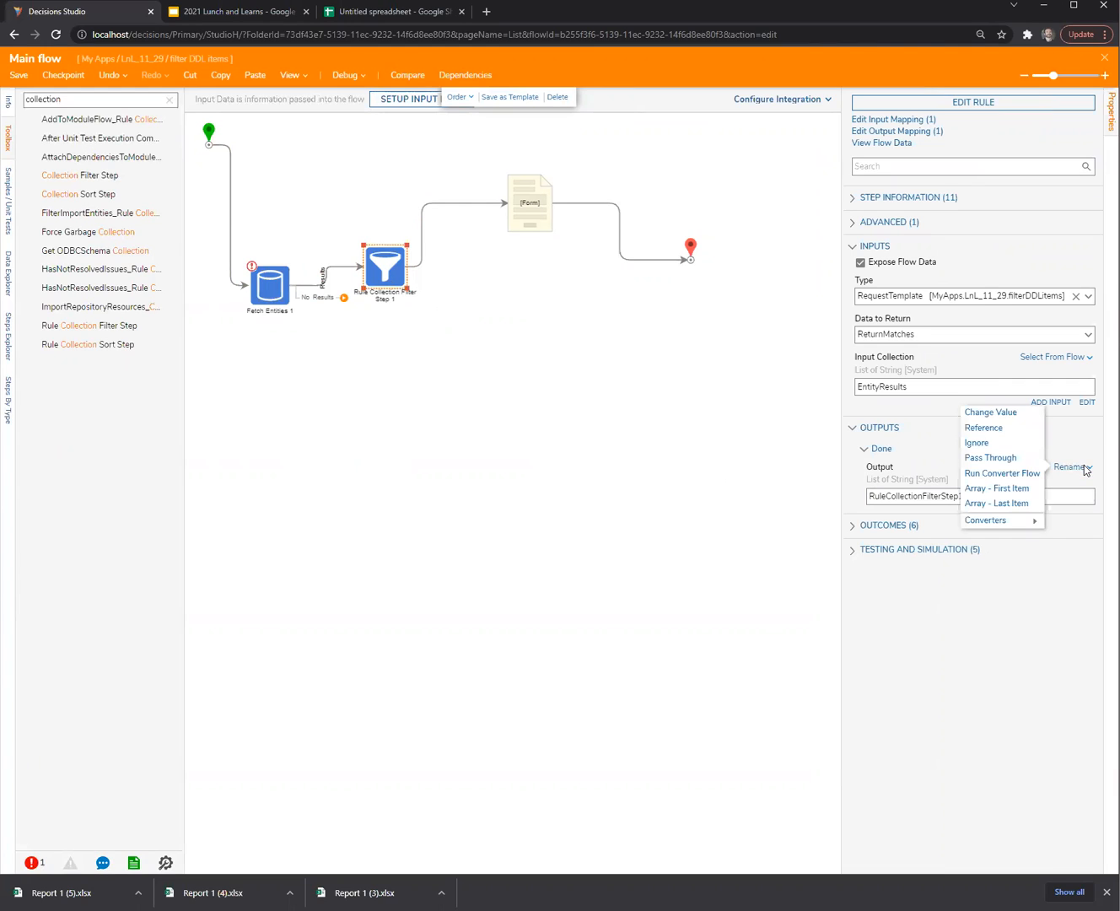
{"action": "left_click", "coordinate": [984, 413]}
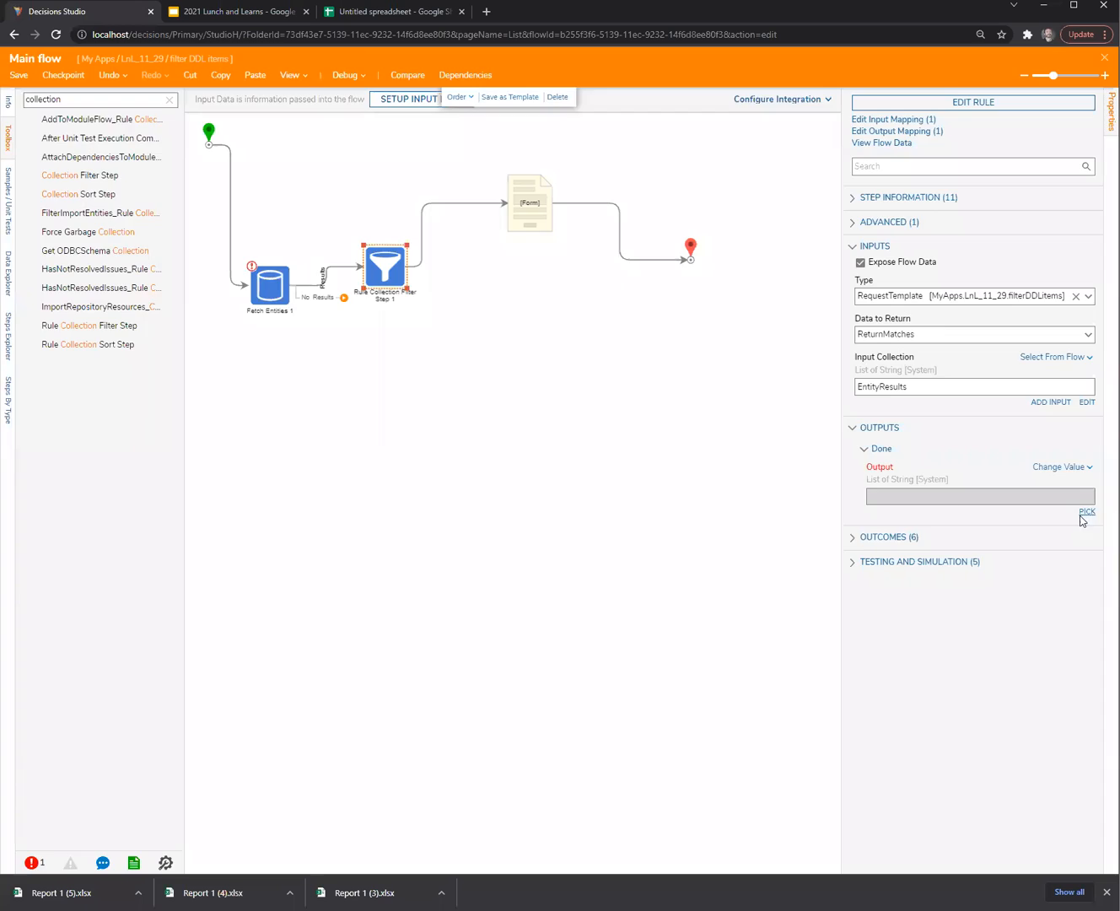
{"action": "left_click", "coordinate": [1085, 511]}
{"action": "left_click", "coordinate": [497, 391]}
{"action": "left_click", "coordinate": [663, 612]}
{"action": "left_click", "coordinate": [634, 577]}
{"action": "left_click", "coordinate": [19, 76]}
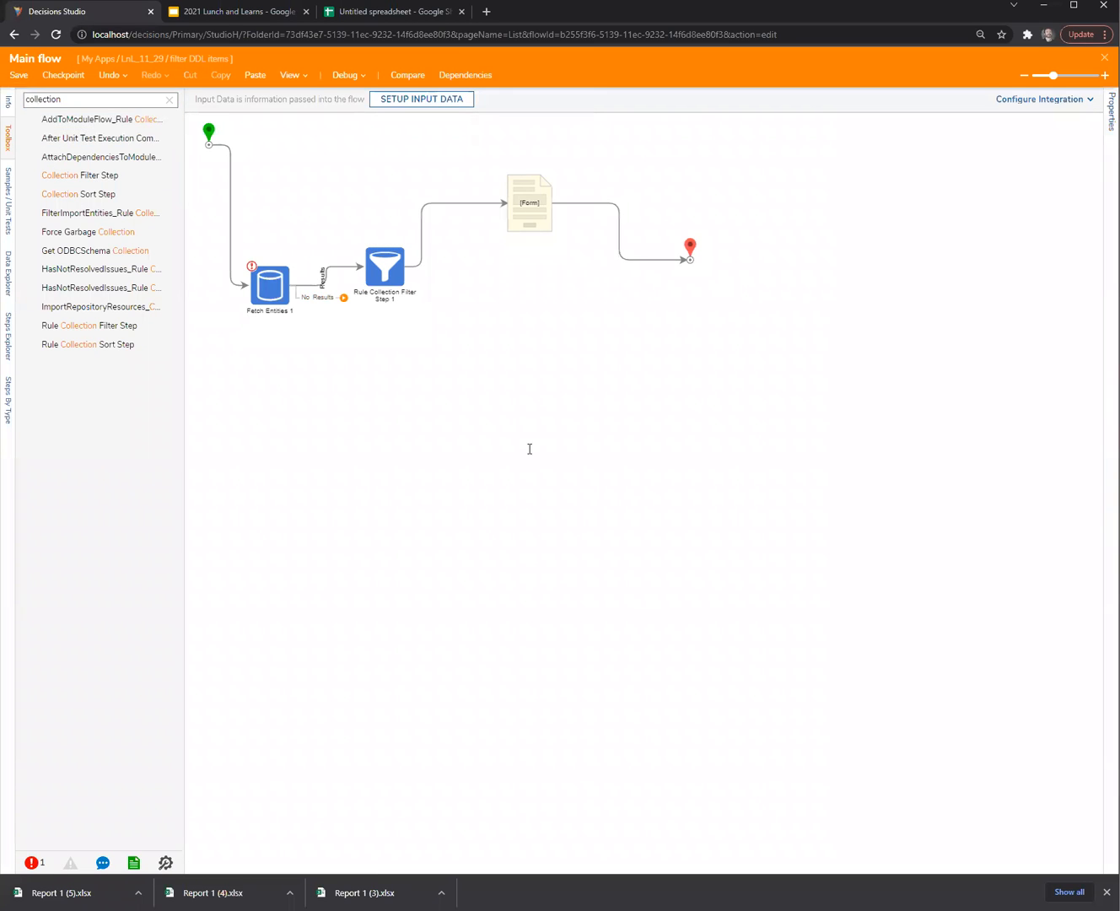
{"action": "left_click", "coordinate": [699, 532]}
Step: Run Main flow in the debugger and expand the form's drop-down list to check the filtered items
{"action": "left_click", "coordinate": [345, 75]}
{"action": "left_click", "coordinate": [606, 342]}
{"action": "left_click", "coordinate": [546, 400]}
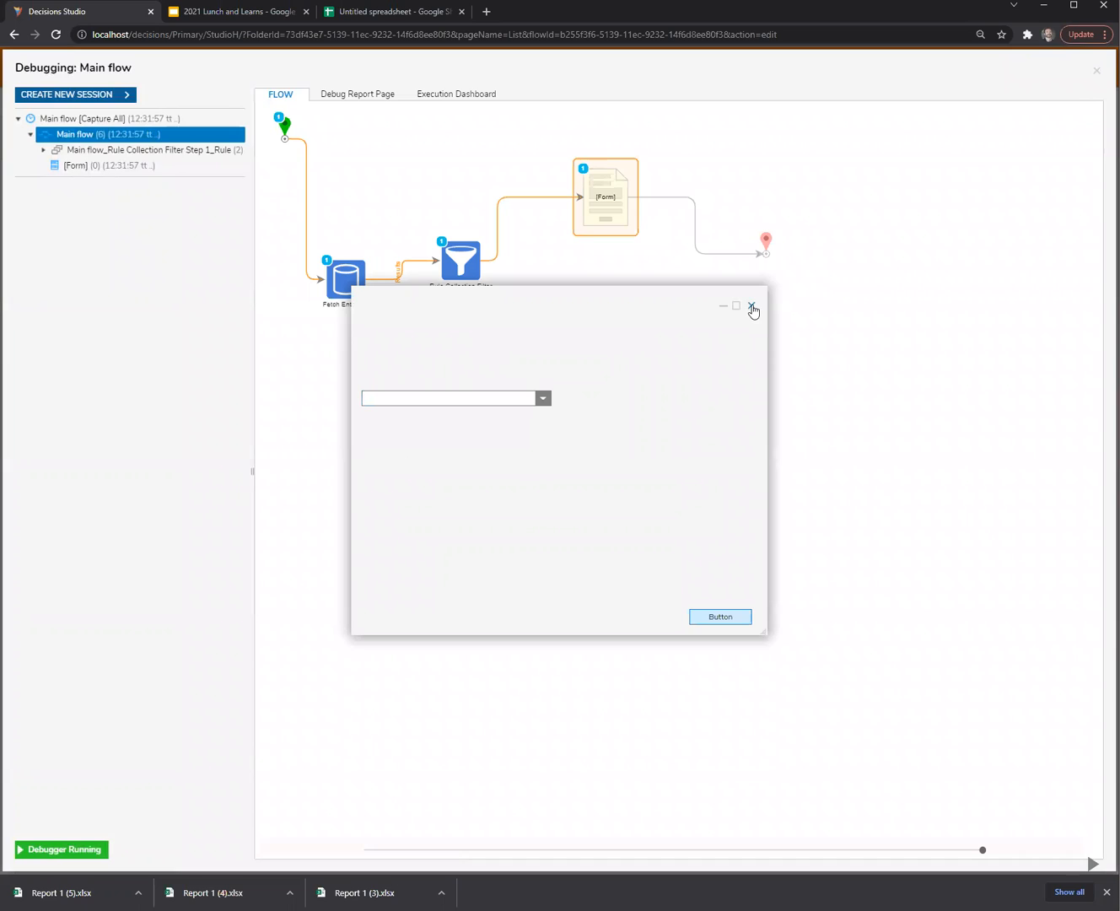
Step: Close the form and inspect each execution of the filter step's rule in the debug session
{"action": "left_click", "coordinate": [751, 306]}
{"action": "left_click", "coordinate": [123, 164]}
{"action": "left_click", "coordinate": [123, 150]}
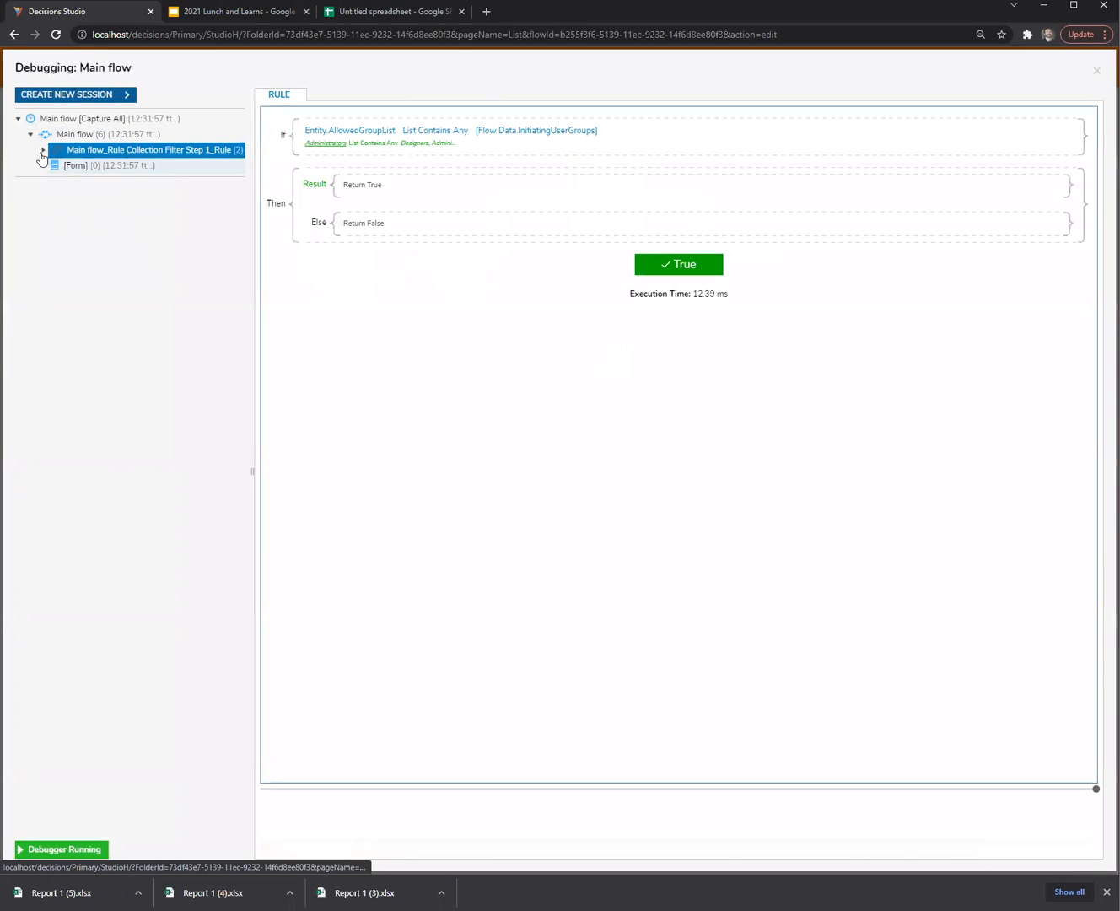
{"action": "left_click", "coordinate": [43, 151]}
{"action": "left_click", "coordinate": [102, 166]}
{"action": "left_click", "coordinate": [108, 181], "text": "ctrl"}
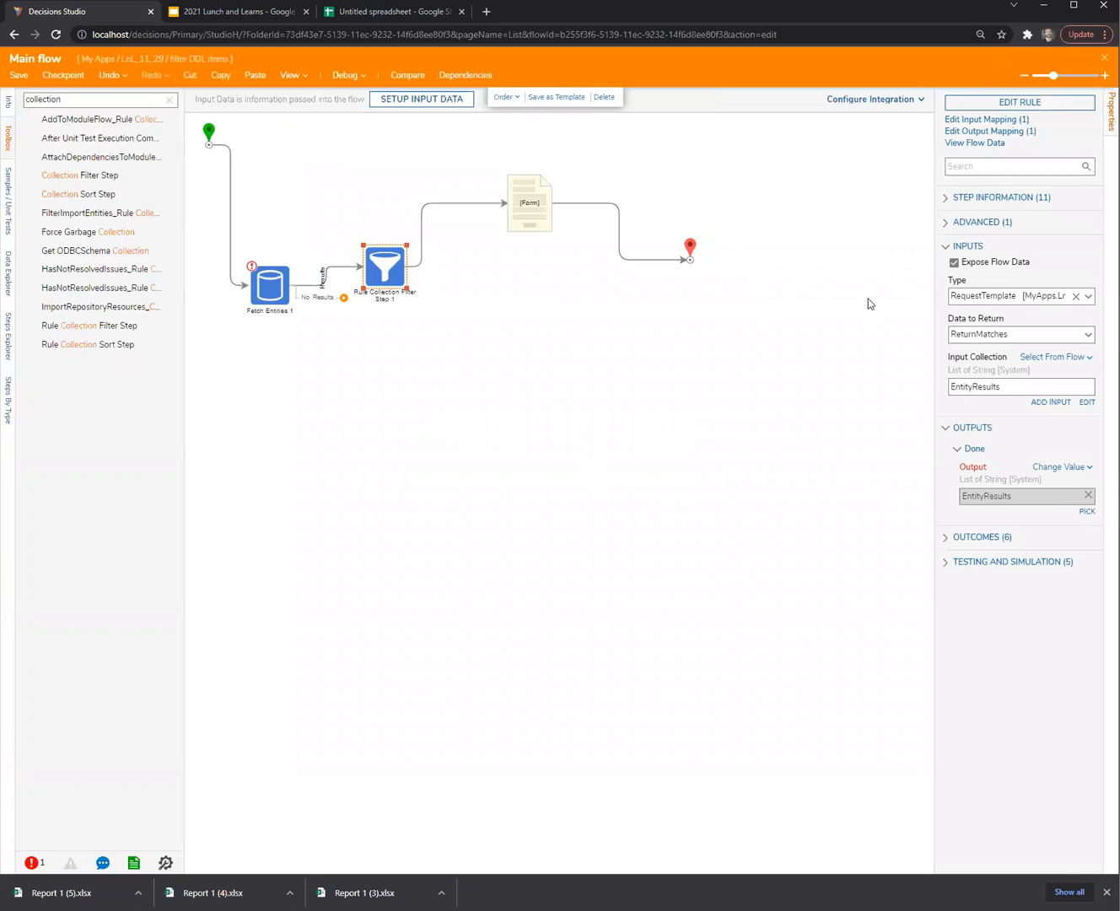
Step: Open the filter step's rule, review the verbs available for its condition, and close it unchanged
{"action": "left_click", "coordinate": [1019, 102]}
{"action": "left_click", "coordinate": [201, 135]}
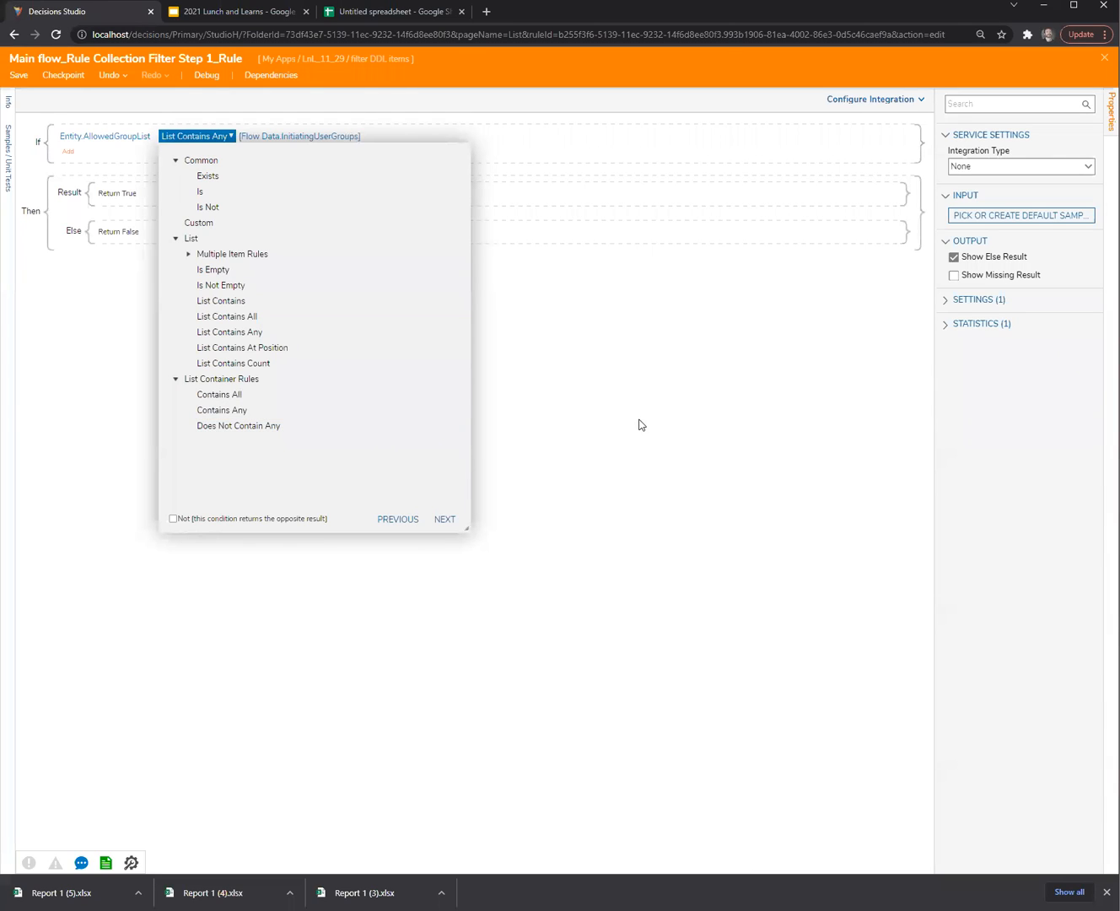
{"action": "left_click", "coordinate": [697, 404]}
{"action": "left_click", "coordinate": [1104, 57]}
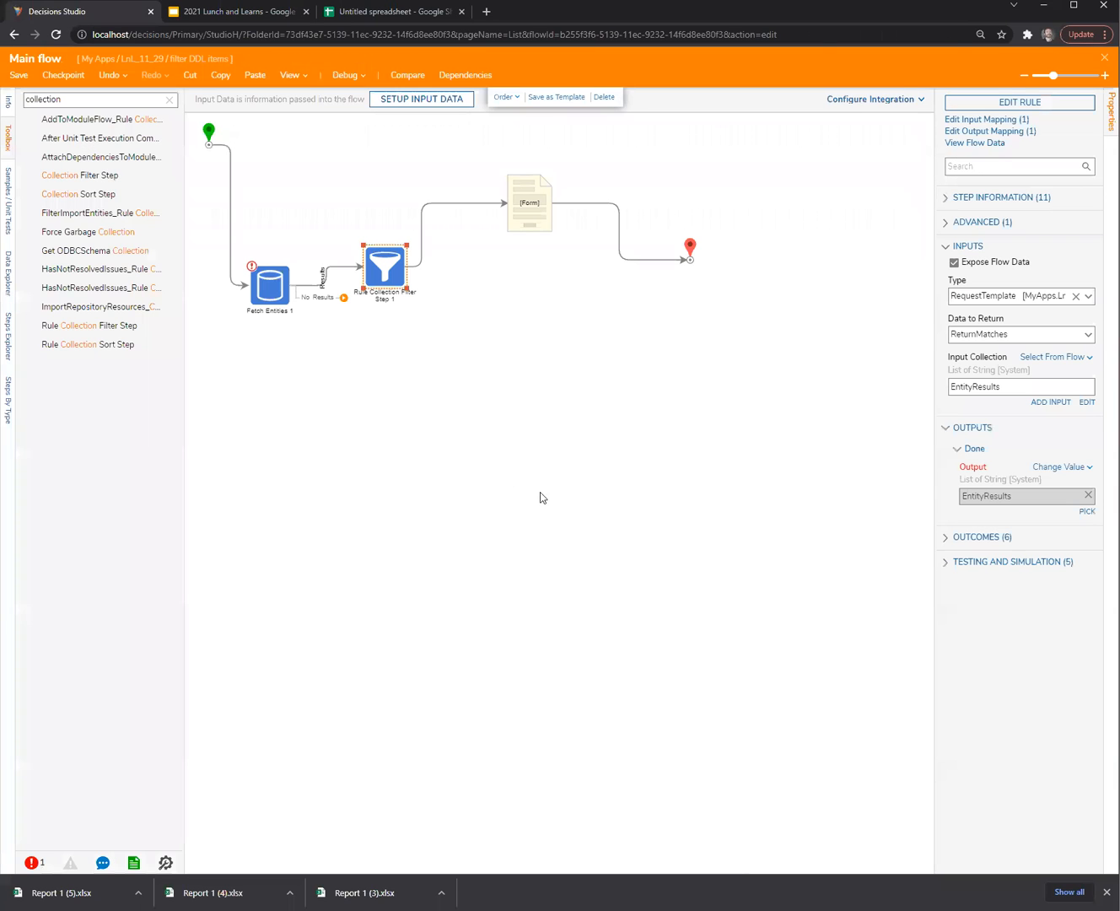
Step: Debug Main flow again, minimize the form, and inspect both executions of the filter step's rule
{"action": "left_click", "coordinate": [343, 76]}
{"action": "left_click", "coordinate": [578, 346]}
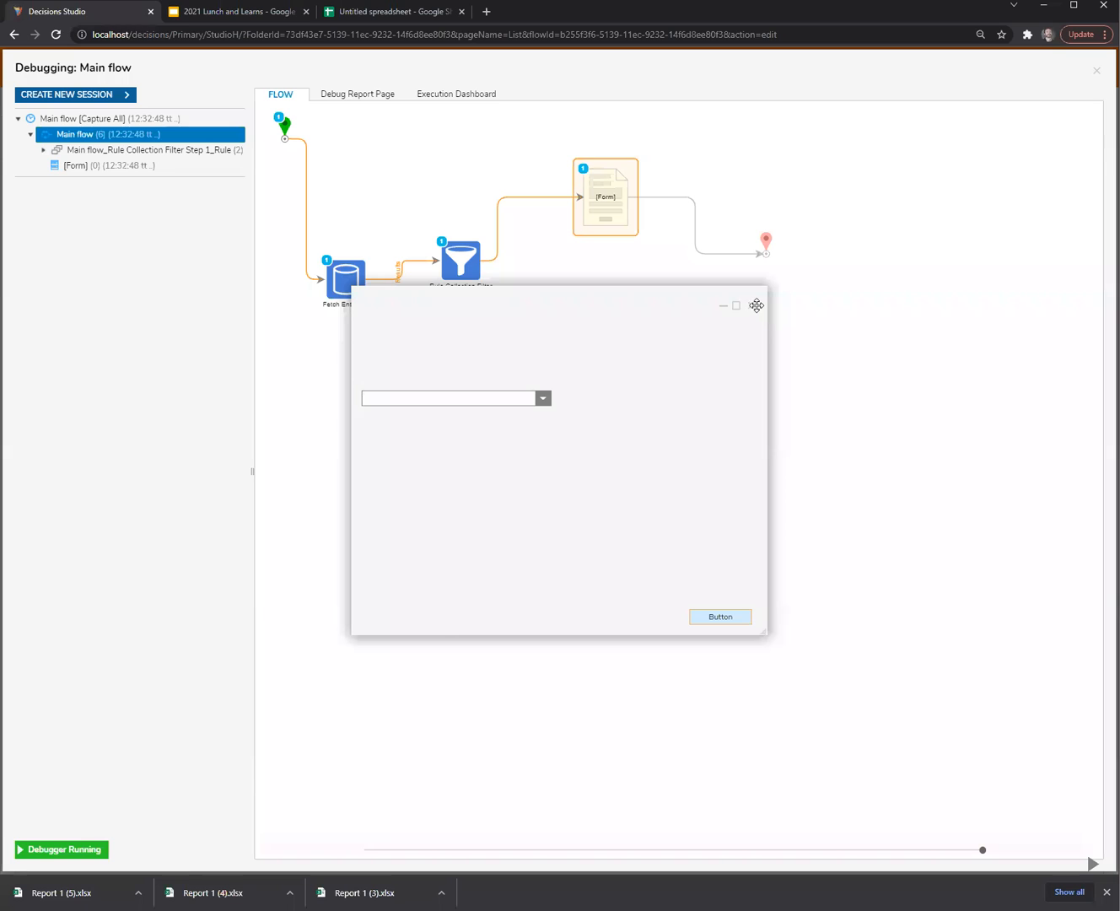
{"action": "left_click", "coordinate": [723, 305]}
{"action": "left_click", "coordinate": [158, 165]}
{"action": "left_click", "coordinate": [127, 150]}
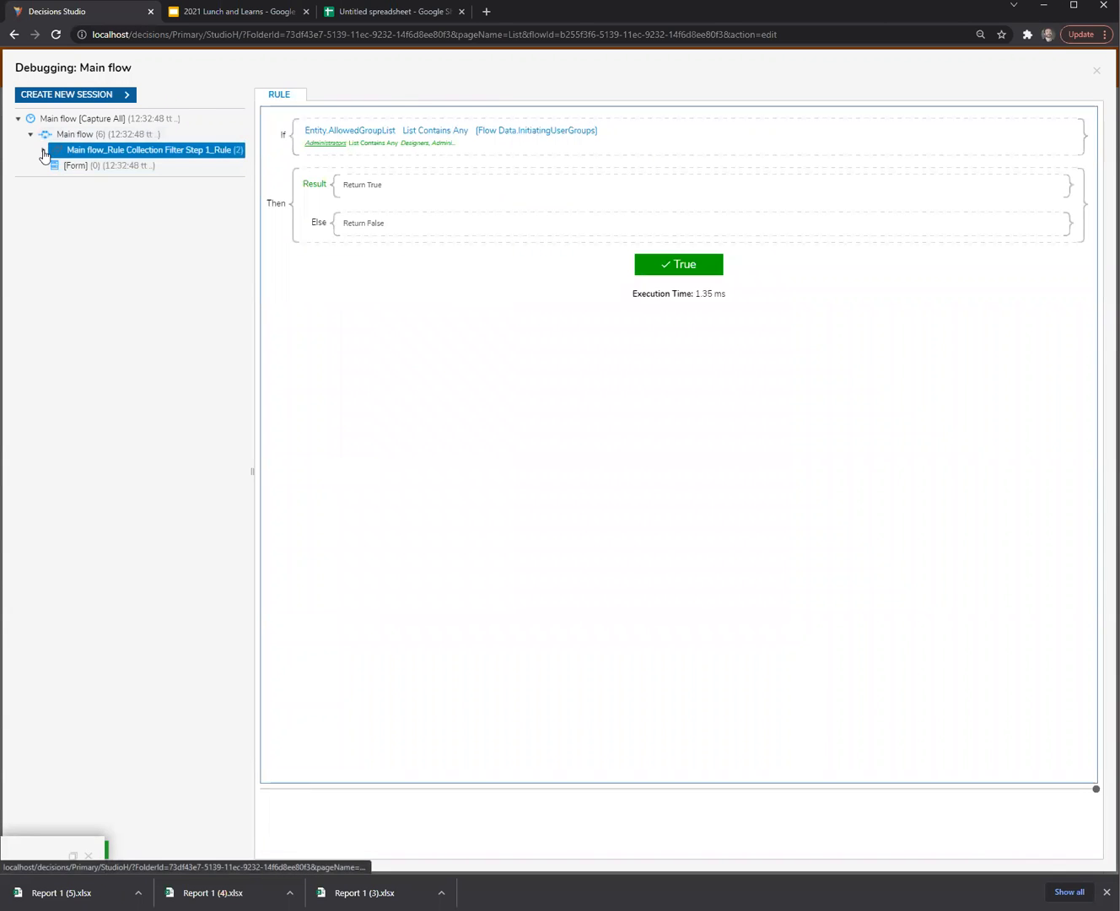
{"action": "left_click", "coordinate": [124, 165]}
{"action": "left_click", "coordinate": [145, 182]}
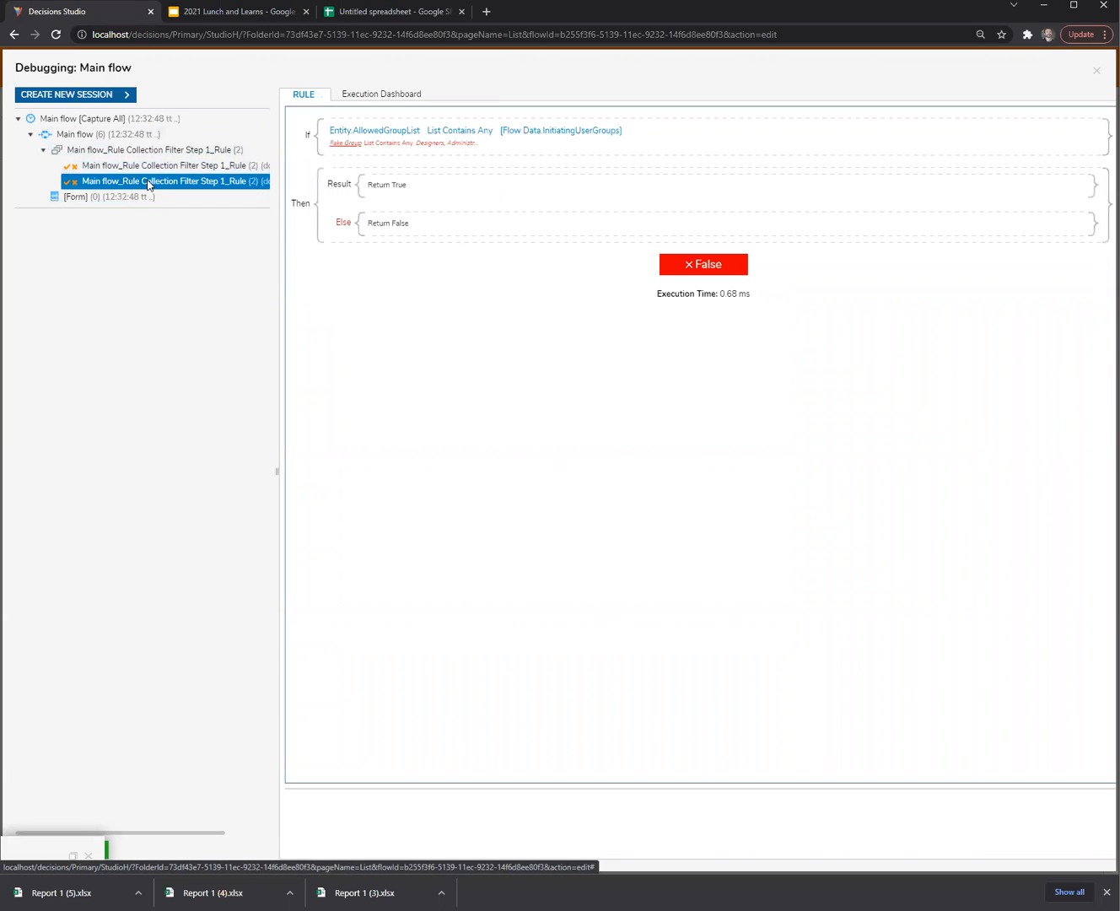
Step: View the output data of Rule Collection Filter Step 1 in the debugged Main flow
{"action": "left_click", "coordinate": [76, 135]}
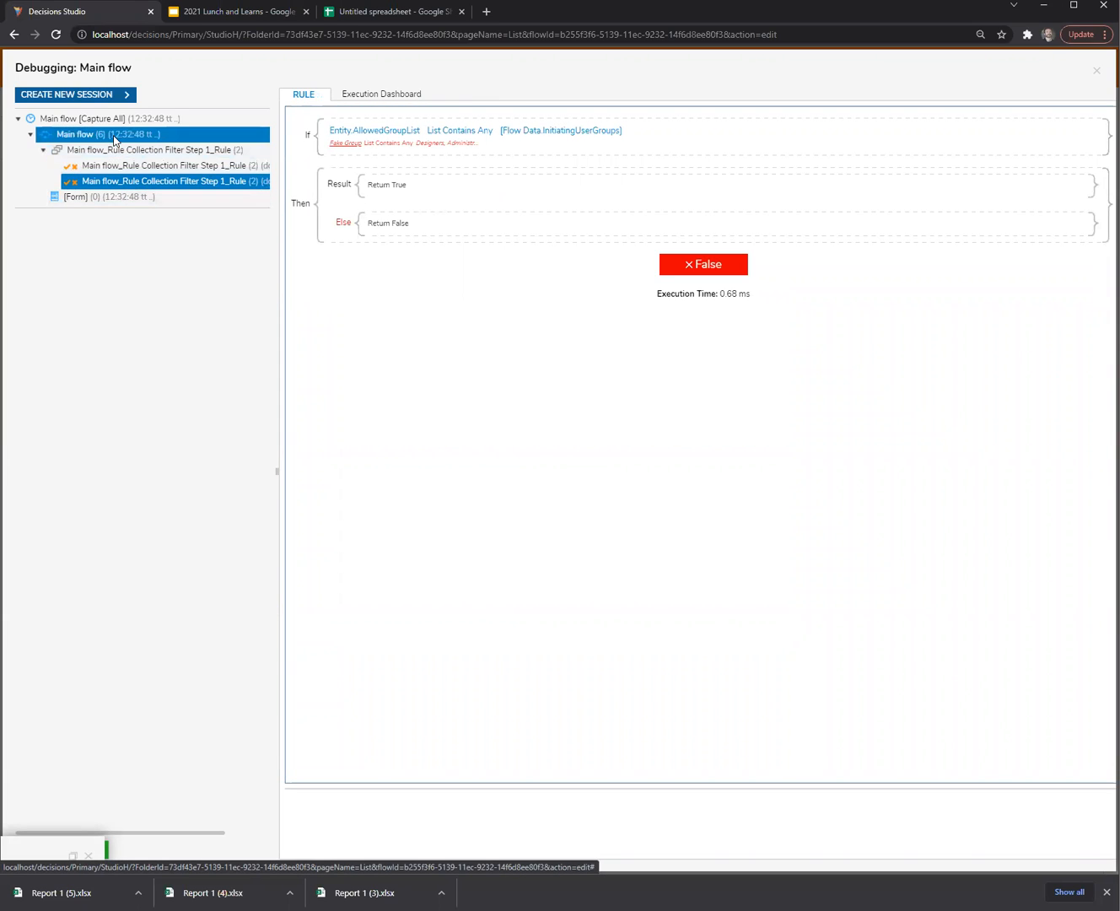
{"action": "left_click", "coordinate": [539, 278]}
{"action": "left_click", "coordinate": [645, 301]}
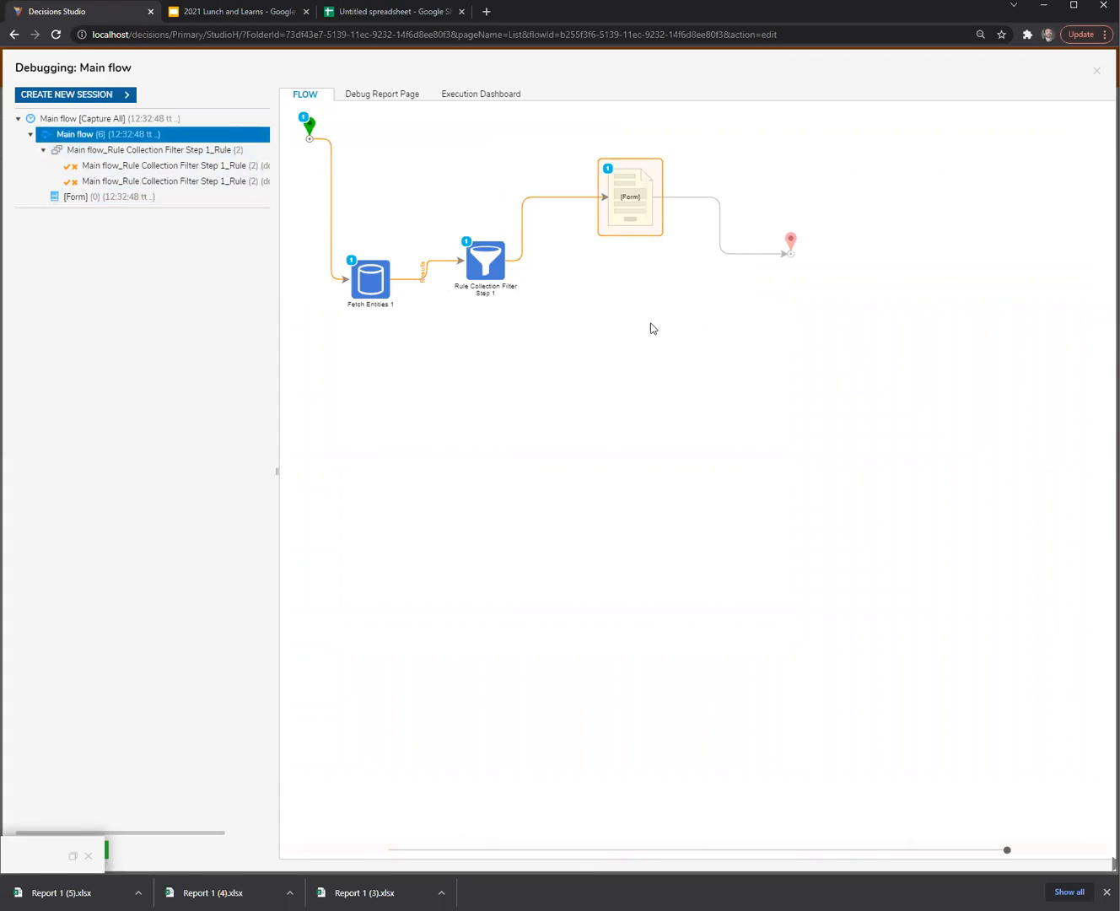
{"action": "left_click", "coordinate": [478, 431]}
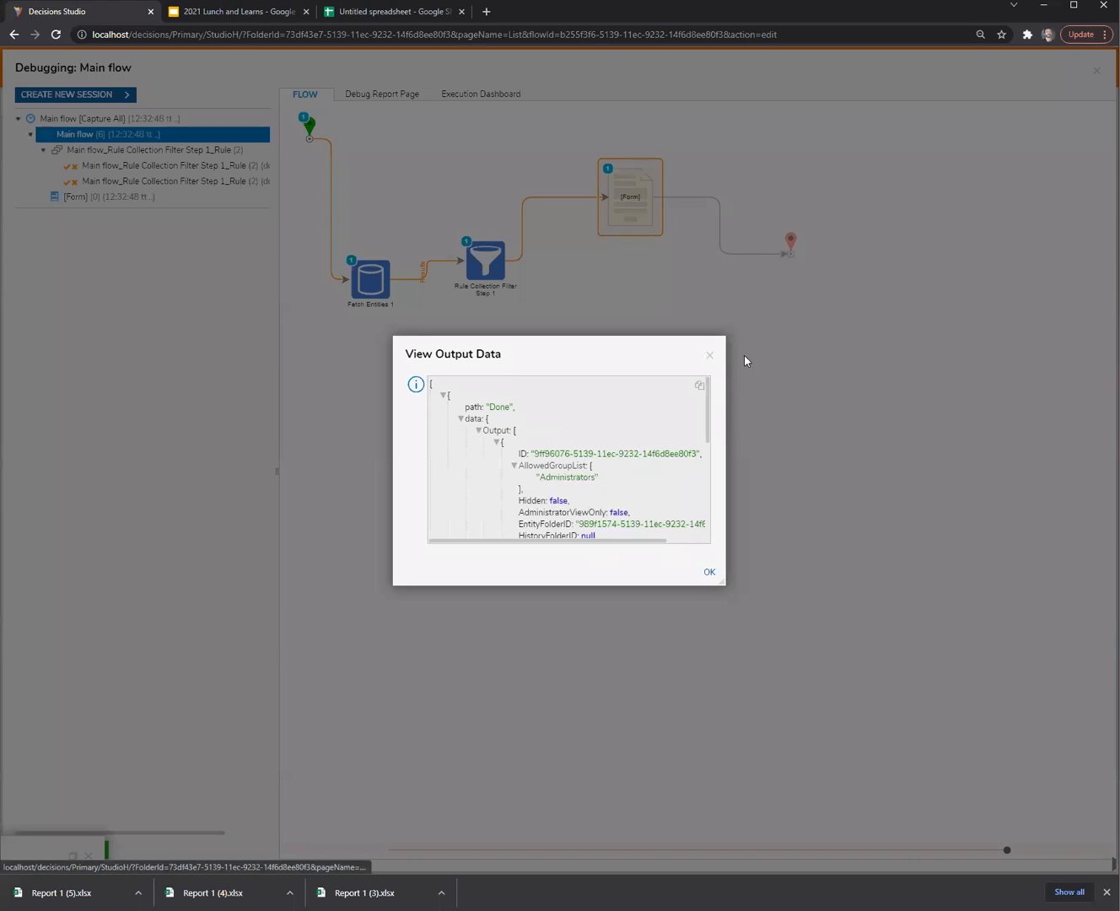
{"action": "left_click", "coordinate": [710, 356]}
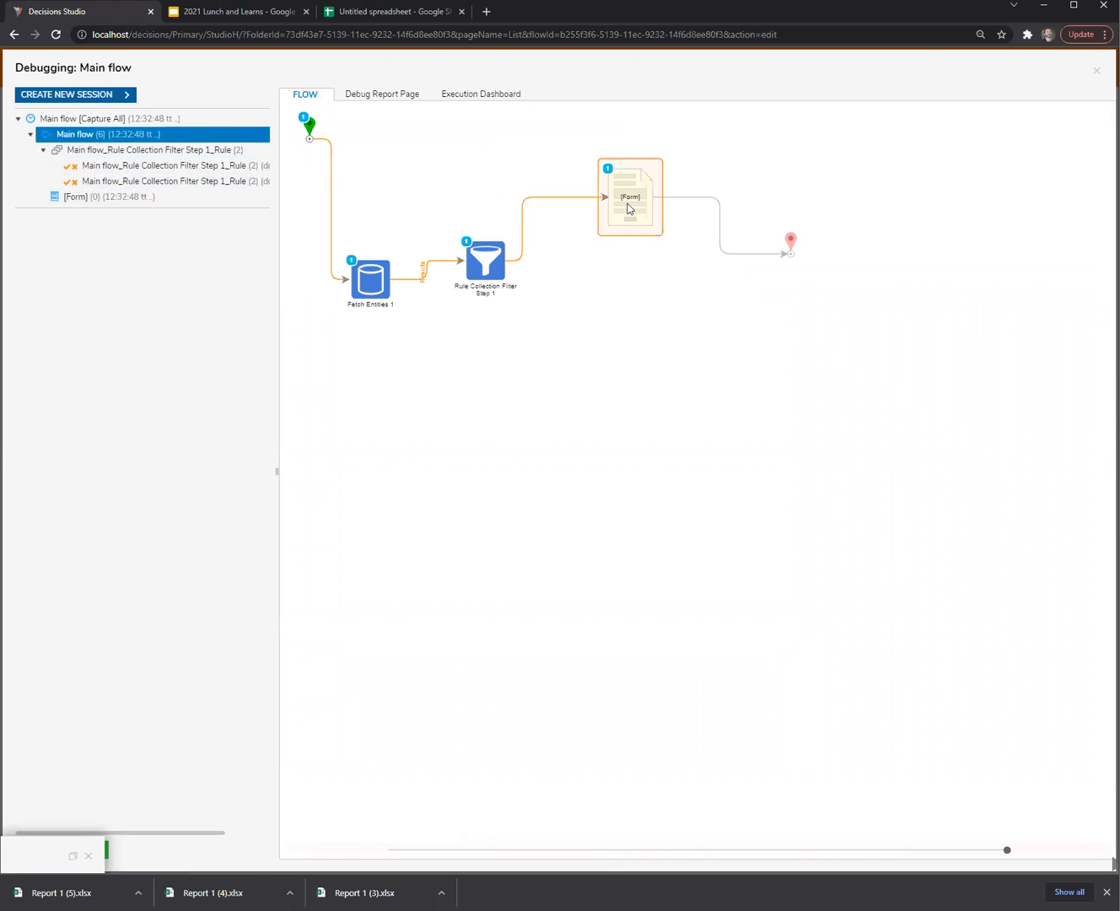
{"action": "mouse_move", "coordinate": [628, 207]}
{"action": "left_click", "coordinate": [745, 219]}
Step: Leave the debugger and review the filter step's output mapping and the form step's input mapping
{"action": "left_click", "coordinate": [1096, 71]}
{"action": "left_click", "coordinate": [384, 277]}
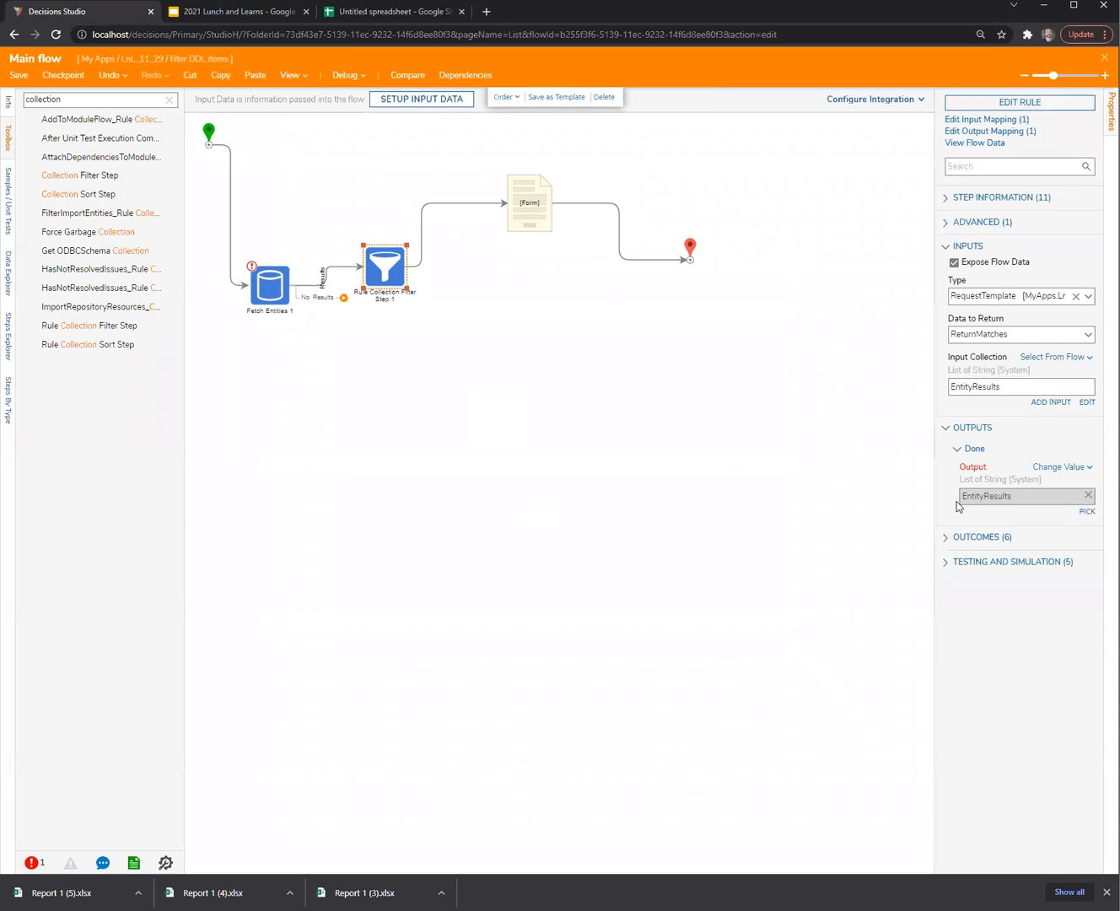
{"action": "left_click", "coordinate": [512, 209]}
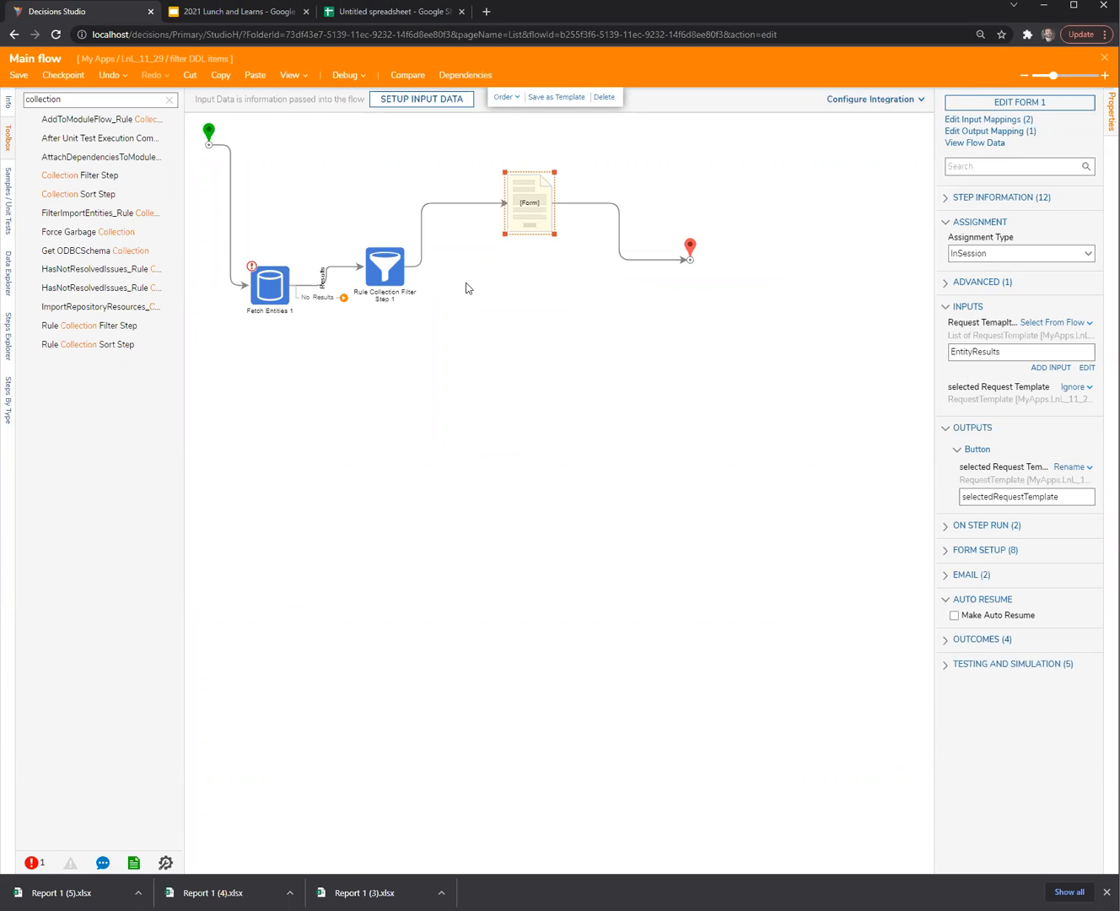
Step: Run Main flow in the debugger, check the form's drop-down items, and minimize the form
{"action": "left_click", "coordinate": [343, 75]}
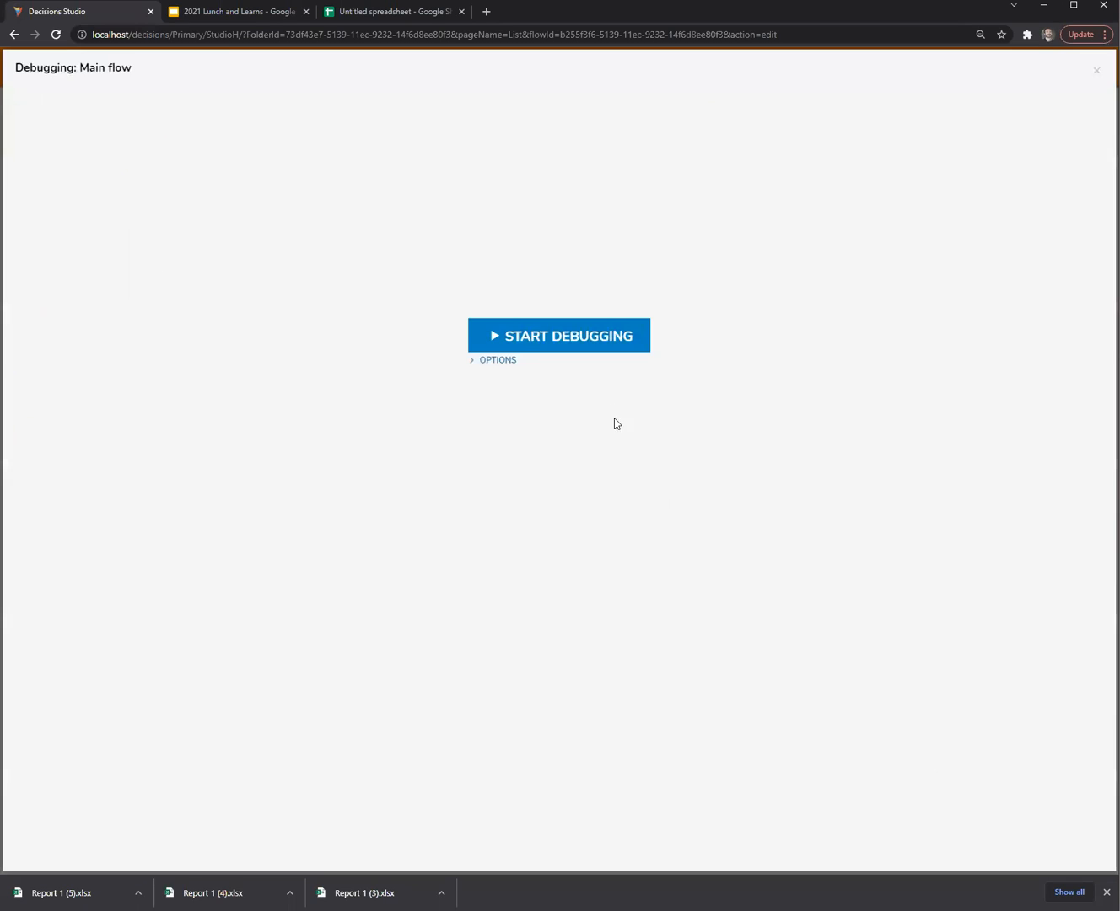
{"action": "left_click", "coordinate": [586, 341]}
{"action": "left_click", "coordinate": [544, 399]}
{"action": "left_click", "coordinate": [609, 370]}
{"action": "left_click", "coordinate": [721, 307]}
Step: View the form step's input data, collapse its request template entries to examine them, and exit the debugger
{"action": "mouse_move", "coordinate": [625, 215]}
{"action": "left_click", "coordinate": [731, 217]}
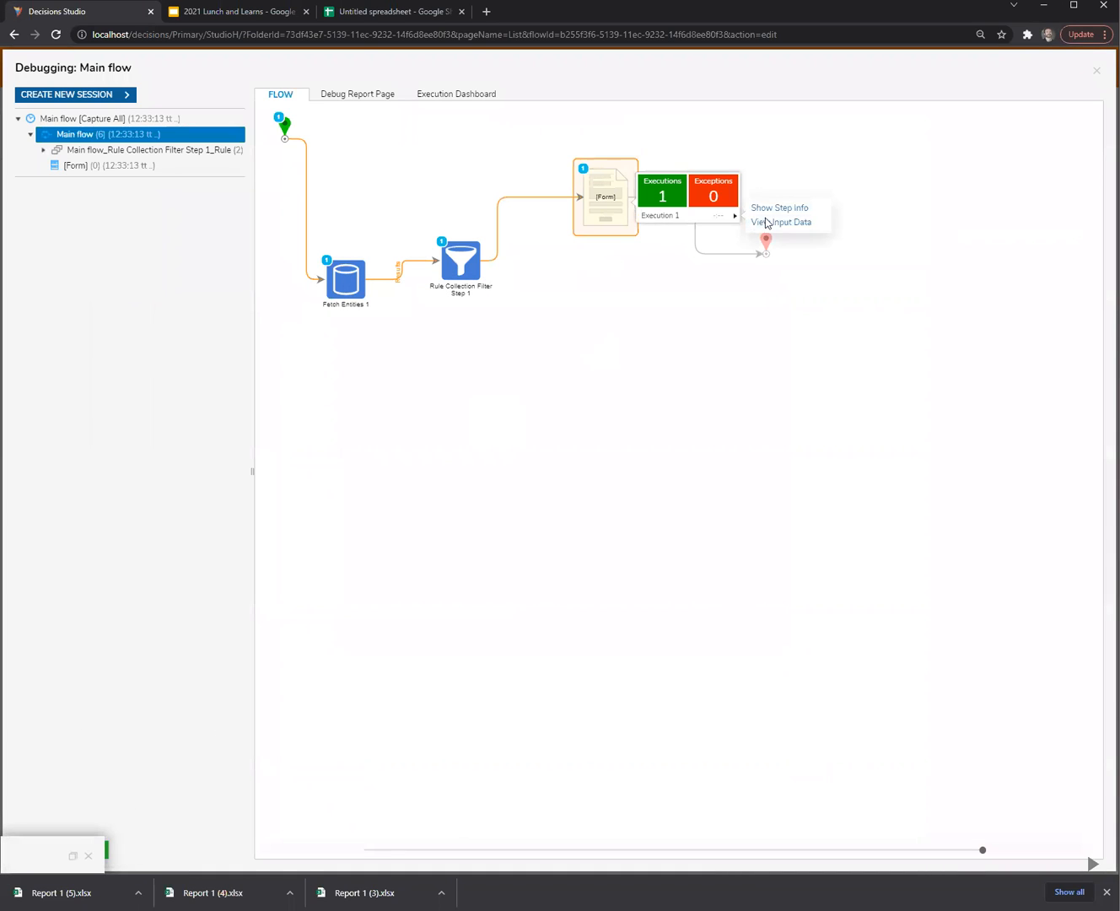
{"action": "left_click", "coordinate": [779, 224]}
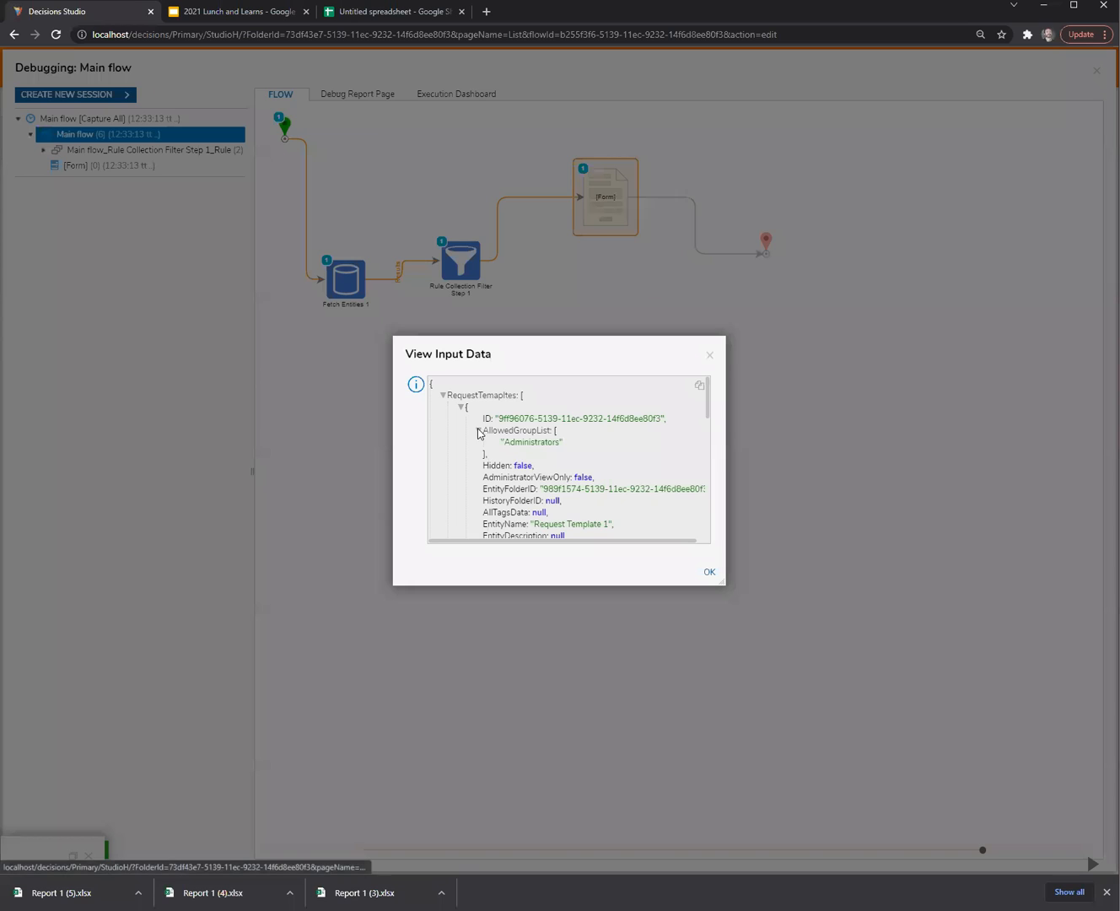
{"action": "left_click", "coordinate": [462, 407]}
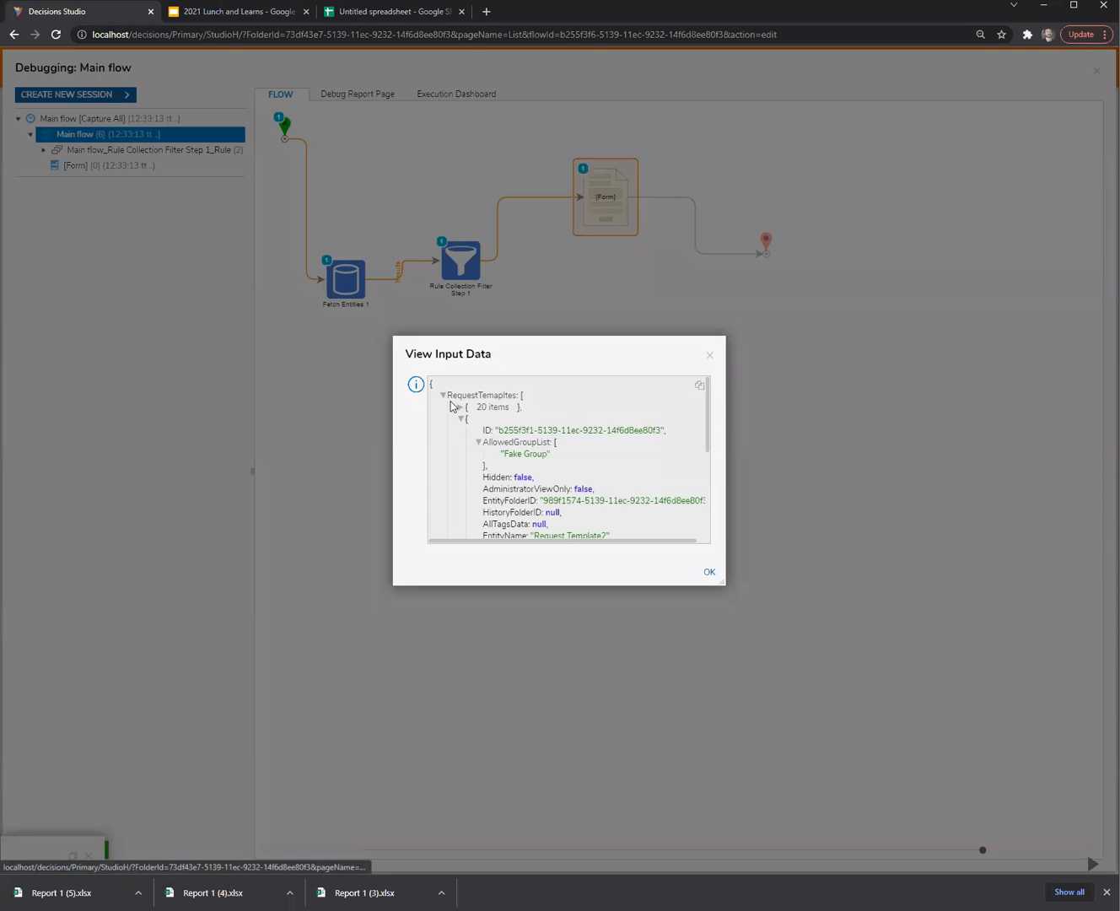
{"action": "left_click", "coordinate": [442, 396]}
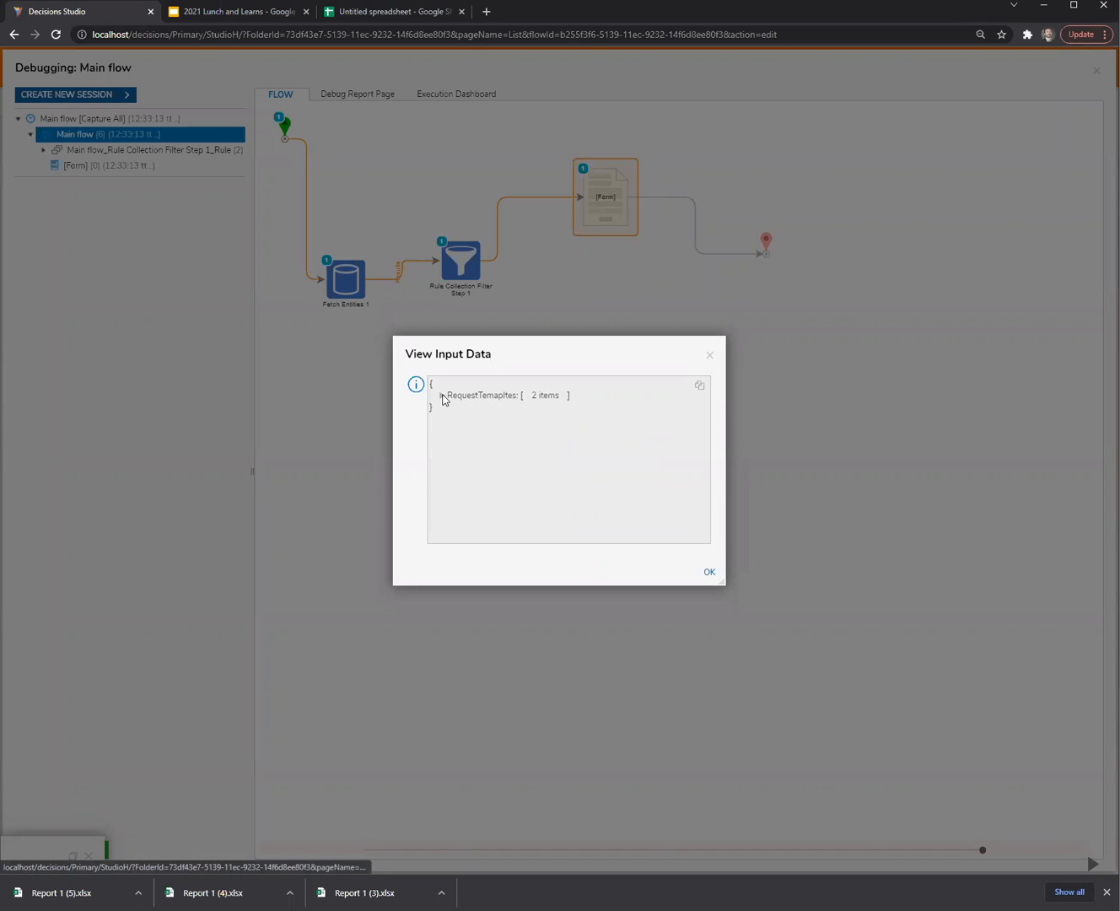
{"action": "left_click", "coordinate": [709, 358]}
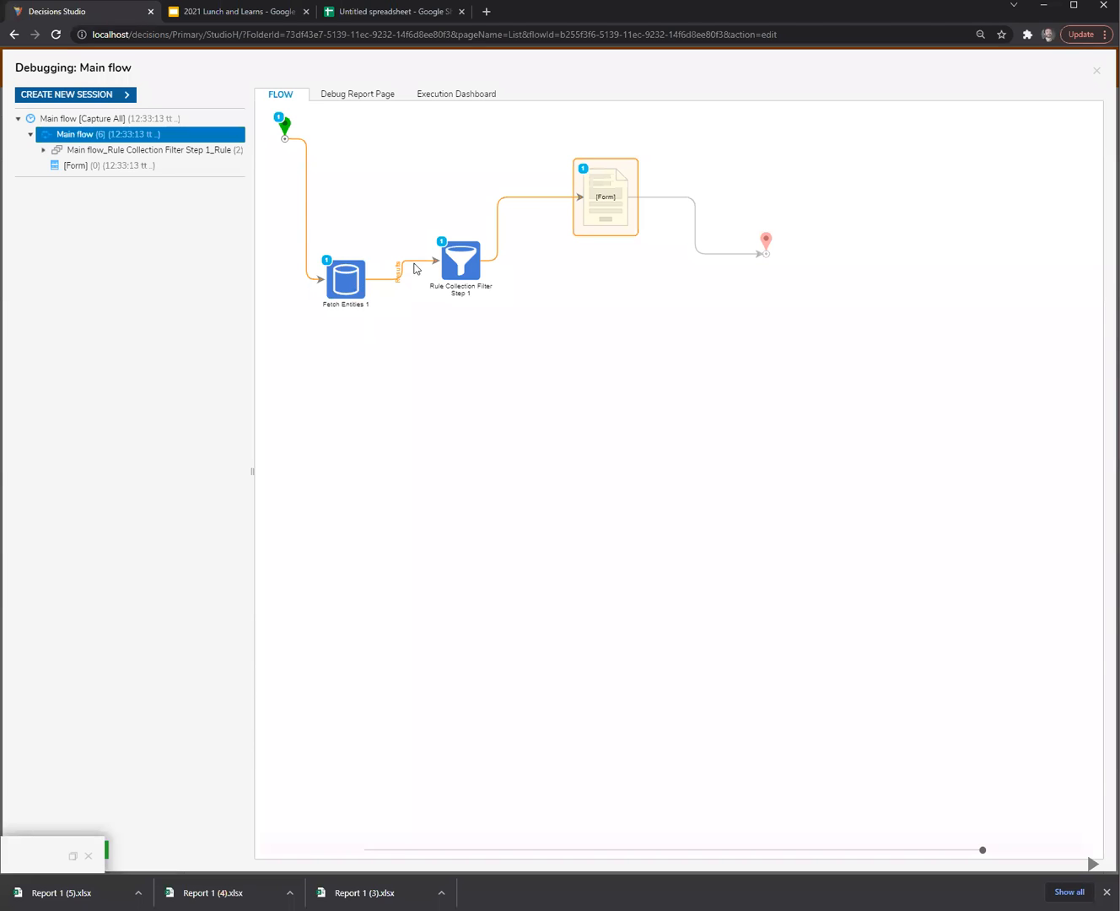
{"action": "left_click", "coordinate": [1096, 70]}
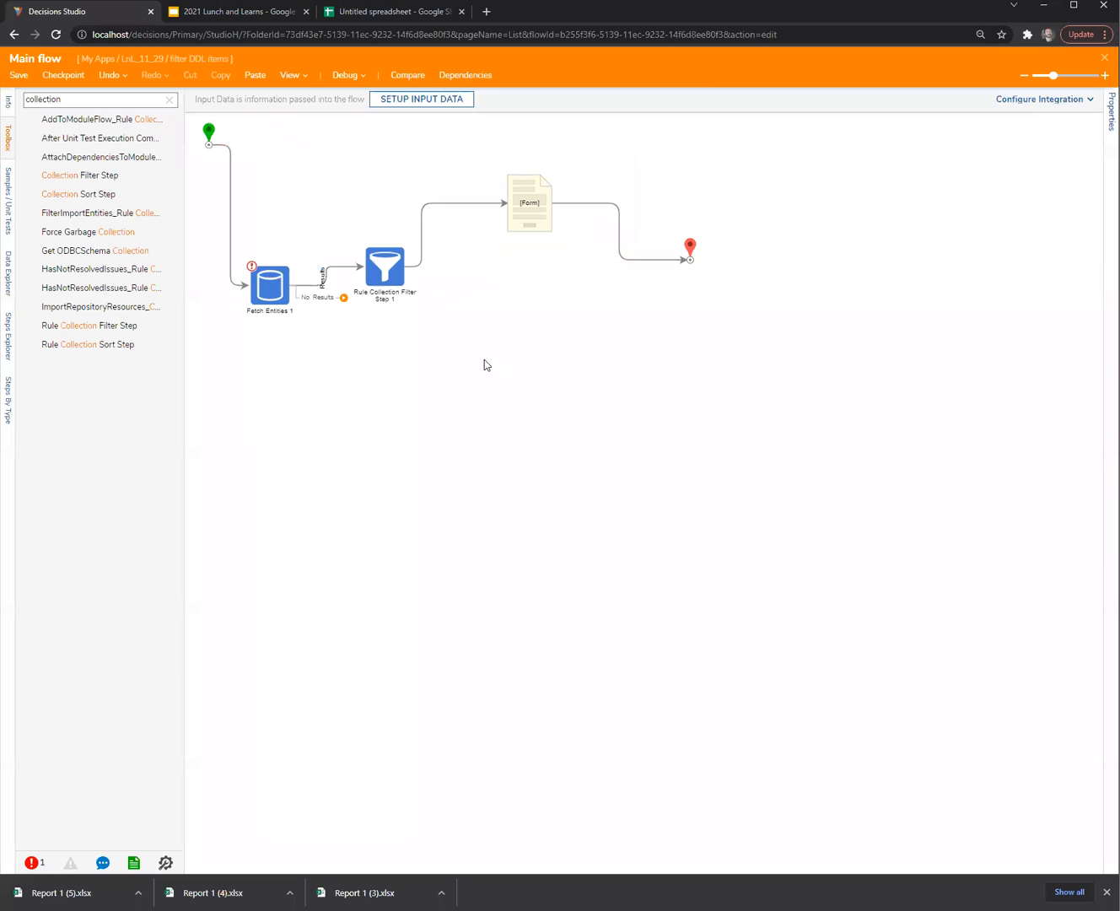
Step: Pick Entity Results again as the Change Value target for the filter step's Done output
{"action": "left_click", "coordinate": [388, 274]}
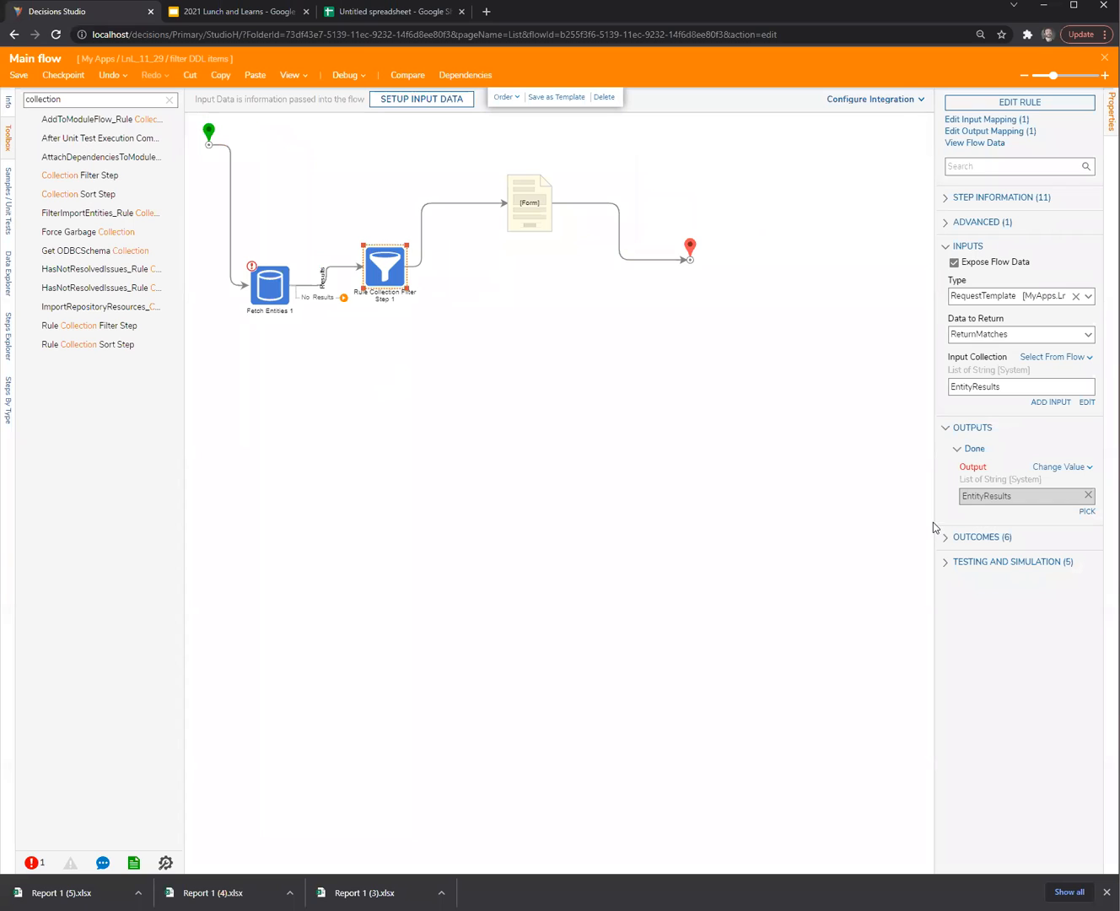
{"action": "left_click_drag", "start_coordinate": [933, 522], "coordinate": [867, 526]}
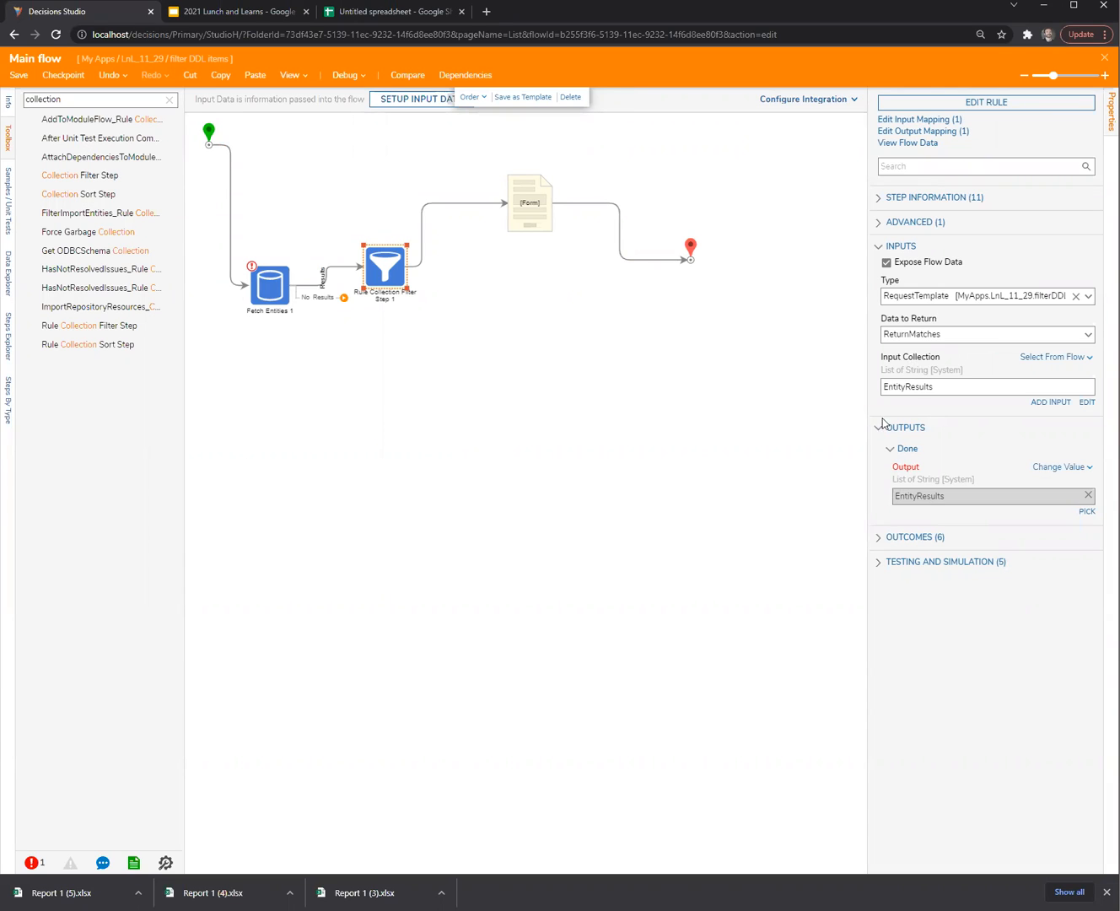
{"action": "left_click", "coordinate": [488, 350]}
{"action": "left_click", "coordinate": [398, 301]}
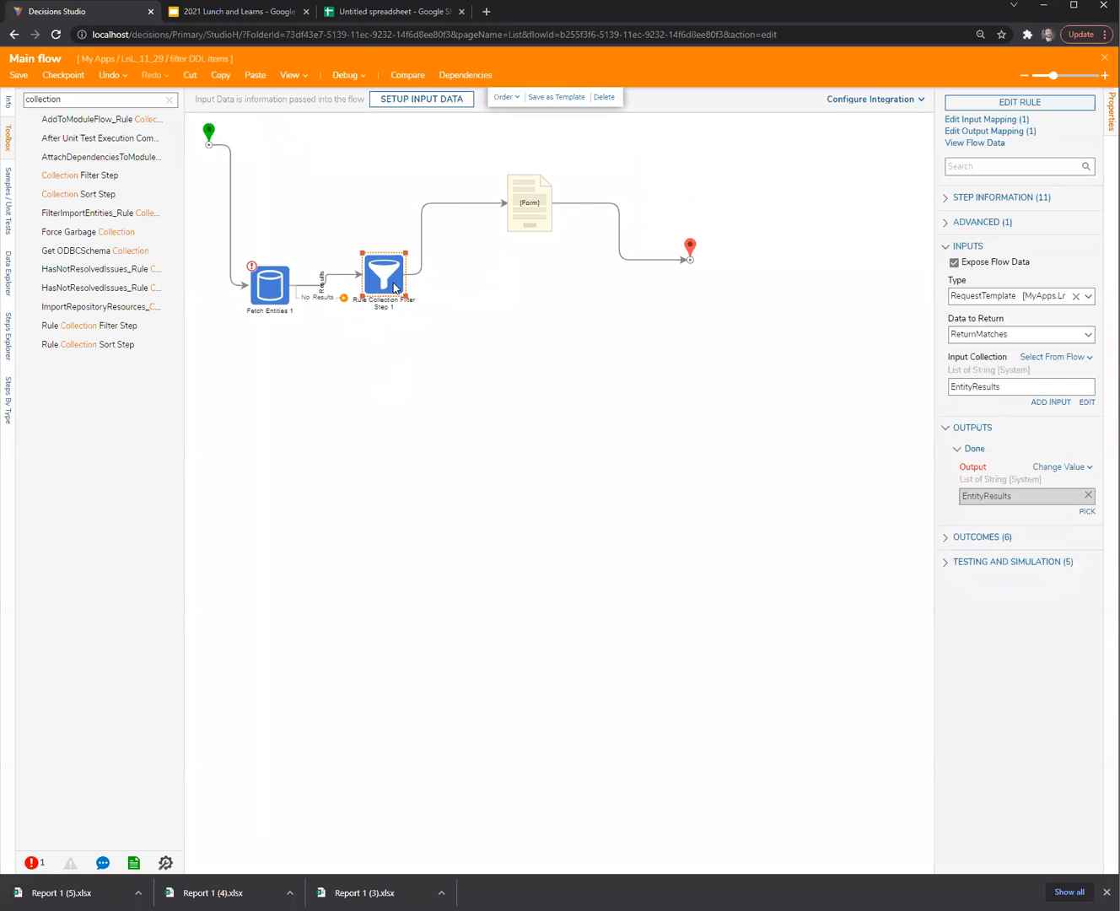
{"action": "left_click", "coordinate": [1087, 511]}
{"action": "left_click", "coordinate": [560, 393]}
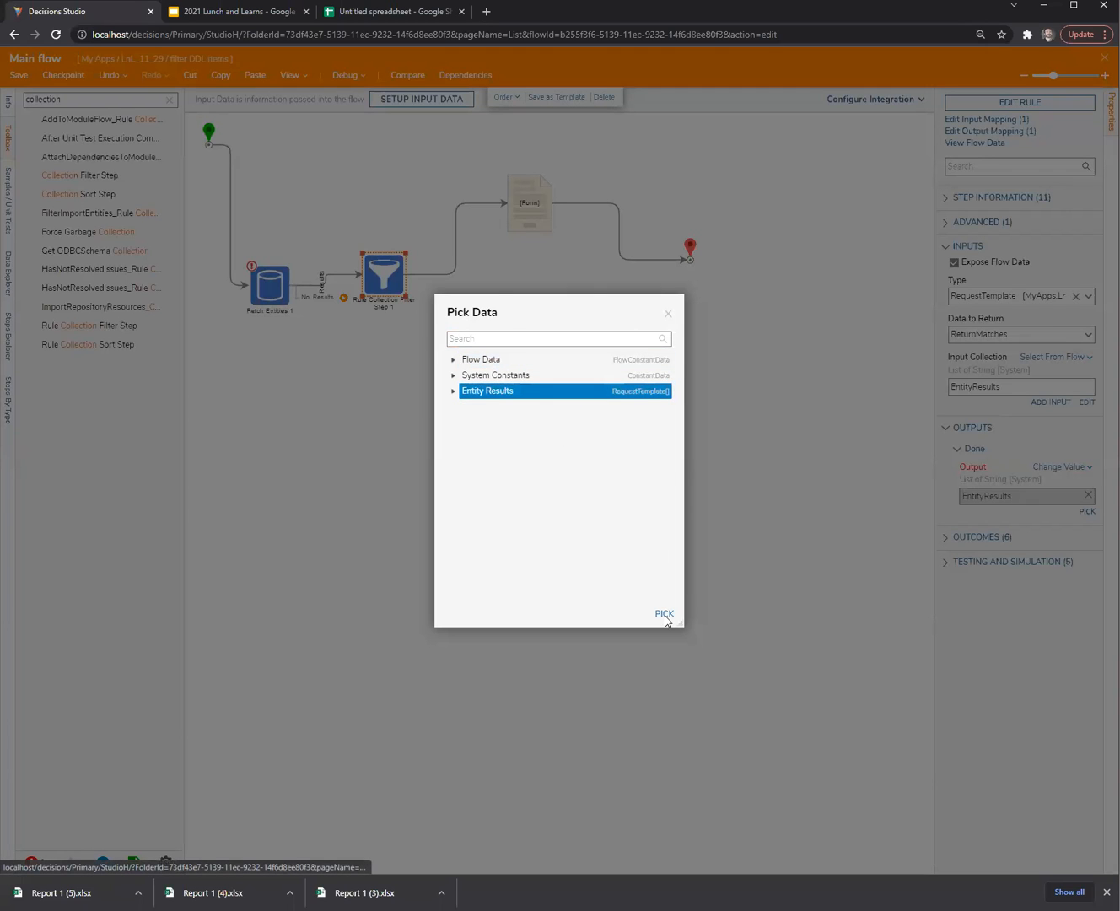
{"action": "left_click", "coordinate": [665, 615]}
Step: Switch the filter step's Done output mapping to Rename and name the output asdf
{"action": "left_click", "coordinate": [405, 293]}
{"action": "left_click", "coordinate": [1062, 466]}
{"action": "left_click", "coordinate": [960, 412]}
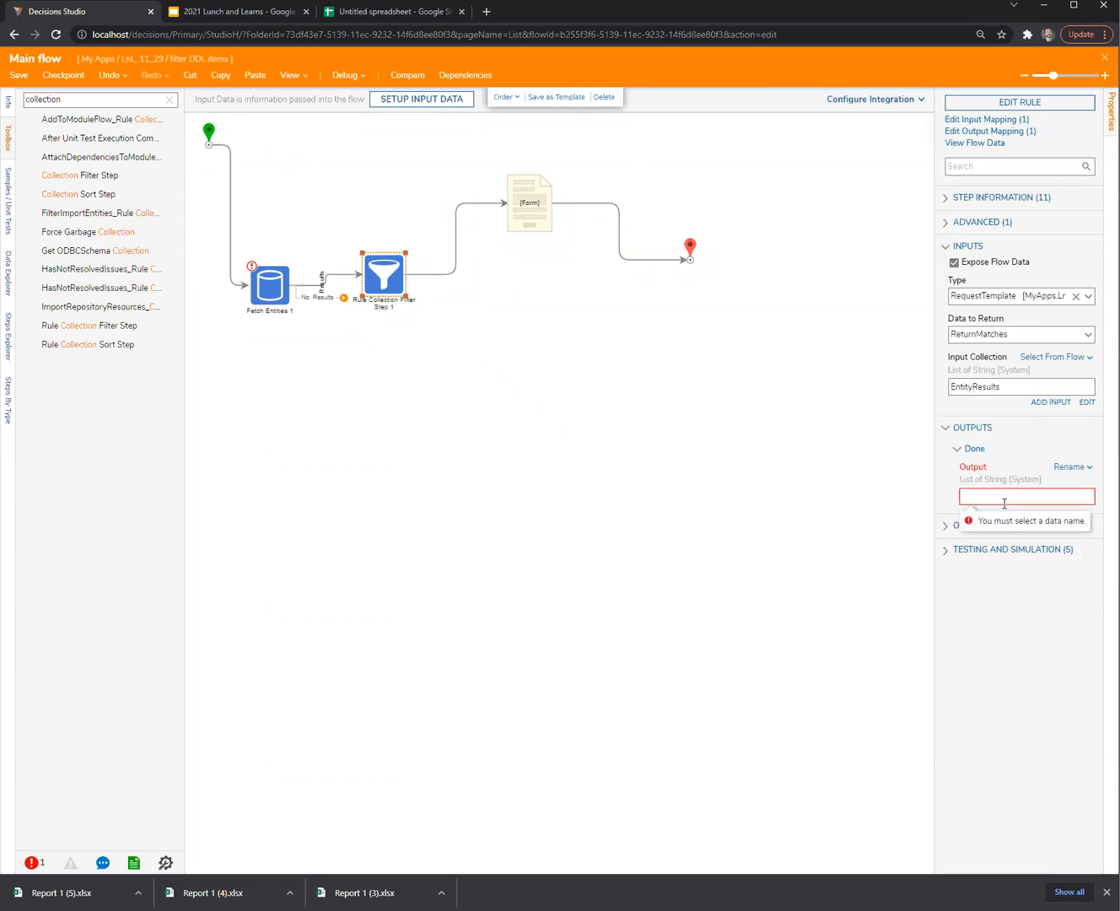
{"action": "left_click", "coordinate": [999, 497]}
{"action": "type", "text": "asdf"}
{"action": "left_click", "coordinate": [697, 430]}
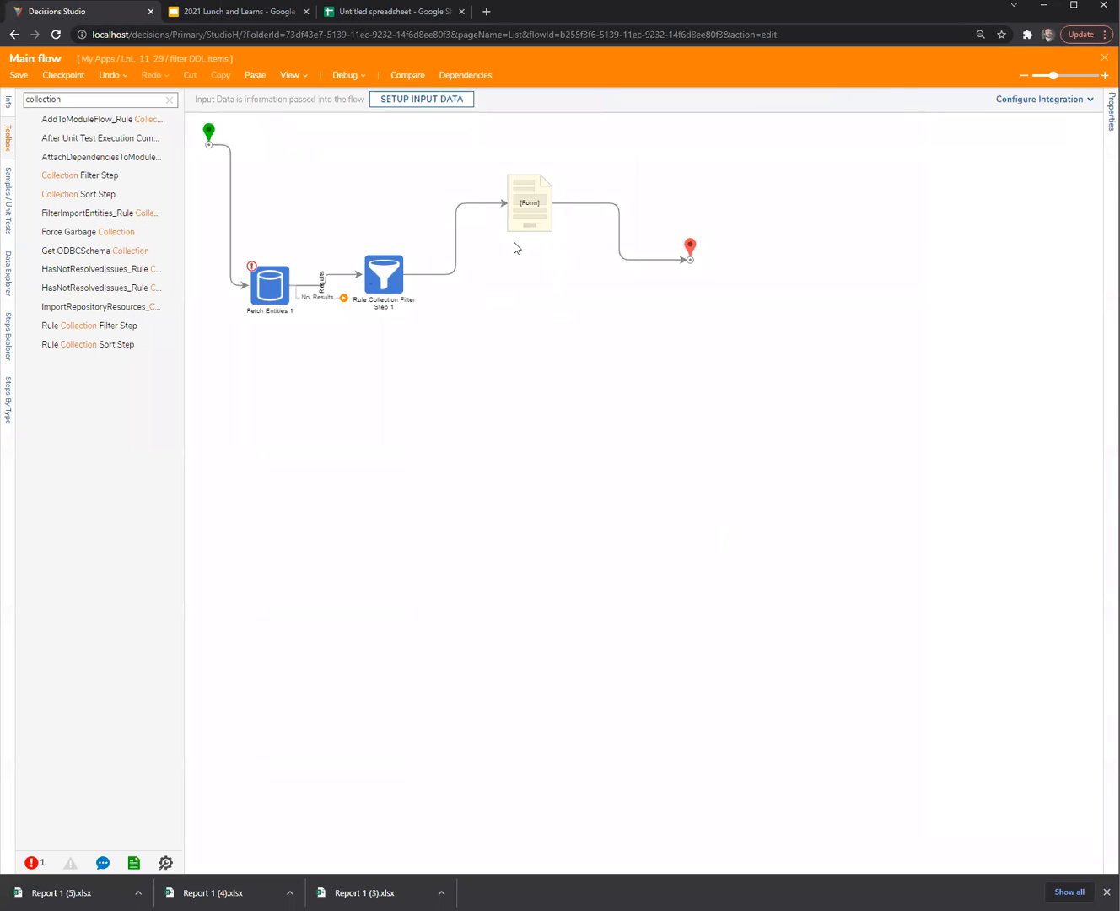
Step: Check which data variables are available in the flow
{"action": "left_click", "coordinate": [9, 273]}
{"action": "left_click", "coordinate": [384, 288]}
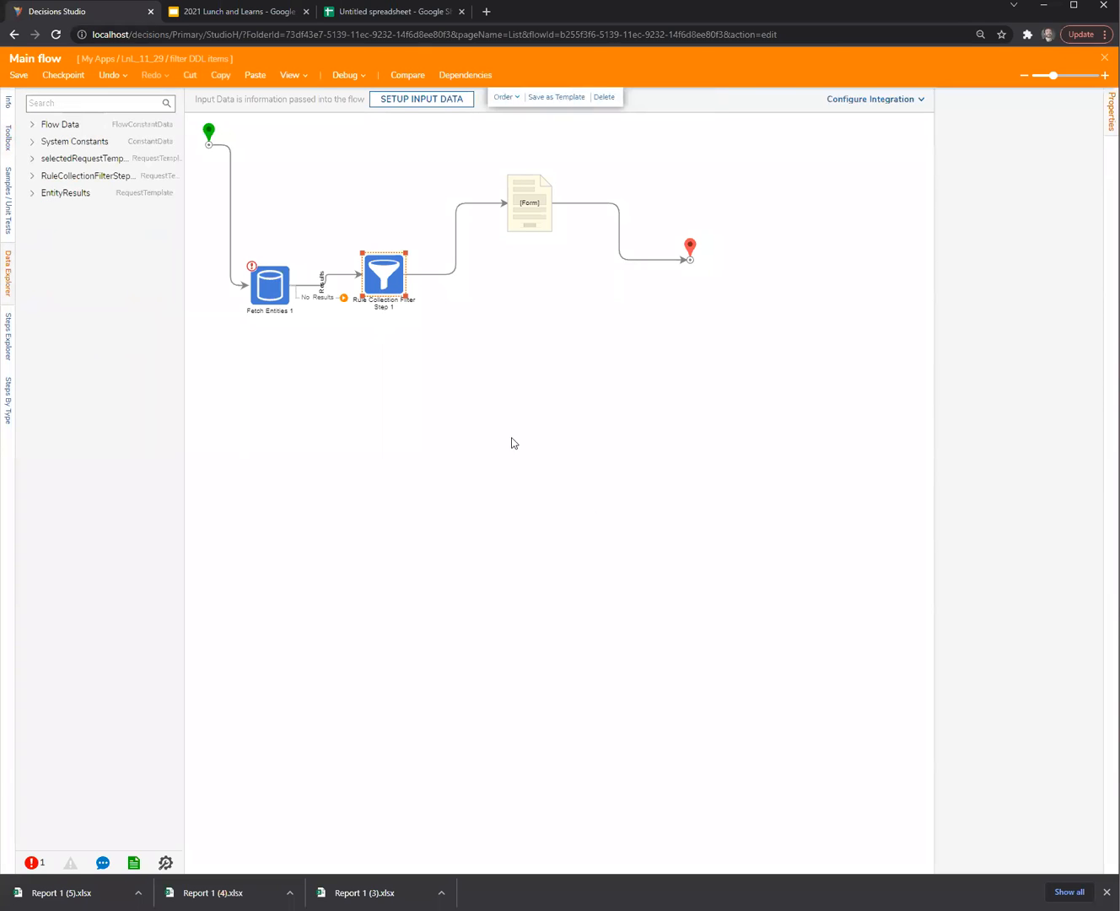
{"action": "left_click", "coordinate": [669, 500]}
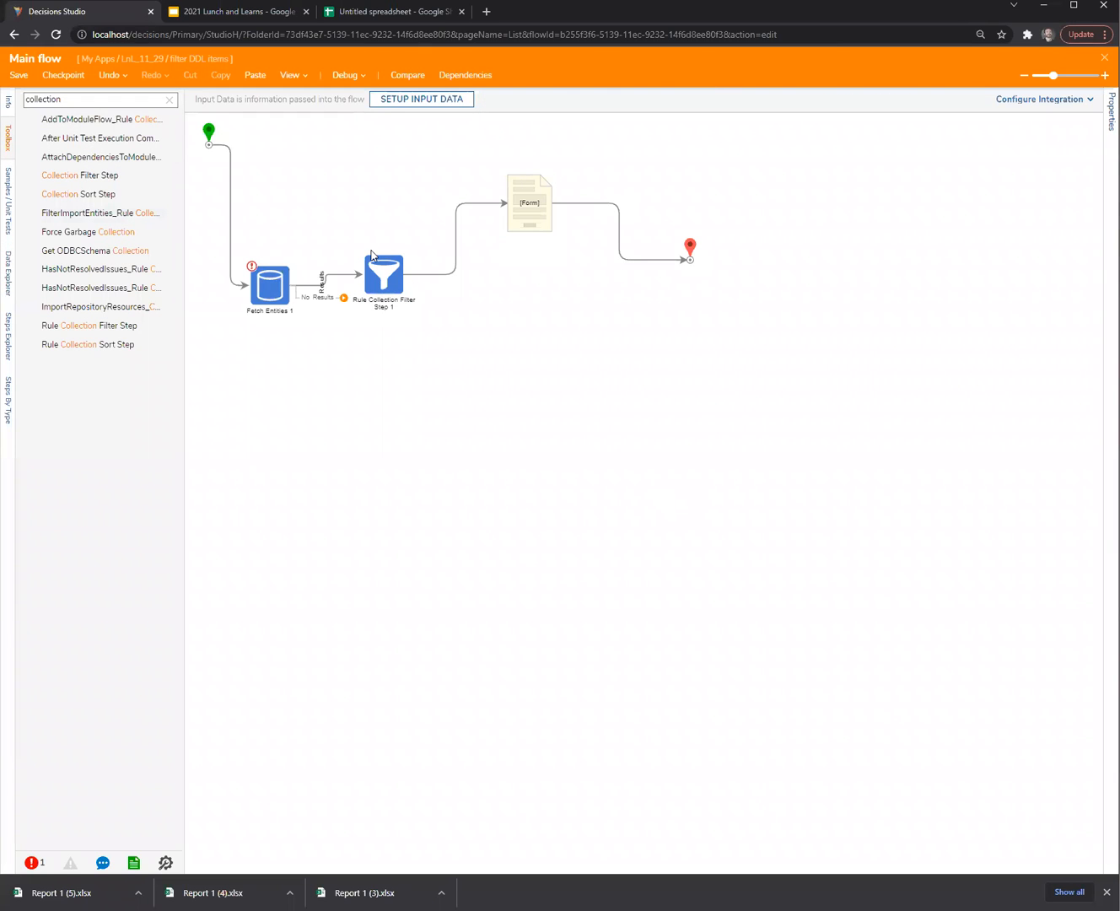
Step: Clear the filter step's input type and set it to RequestTemplate again
{"action": "left_click", "coordinate": [387, 272]}
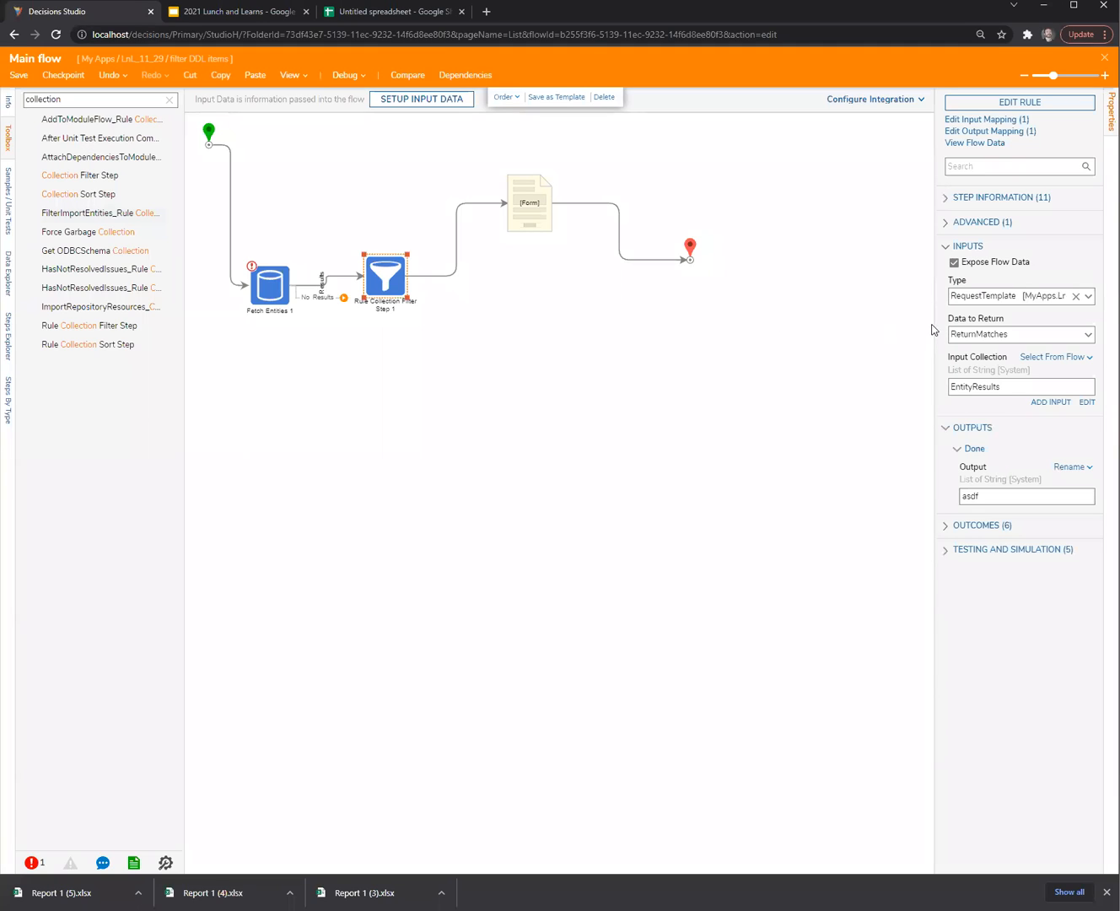
{"action": "left_click_drag", "start_coordinate": [935, 334], "coordinate": [843, 336]}
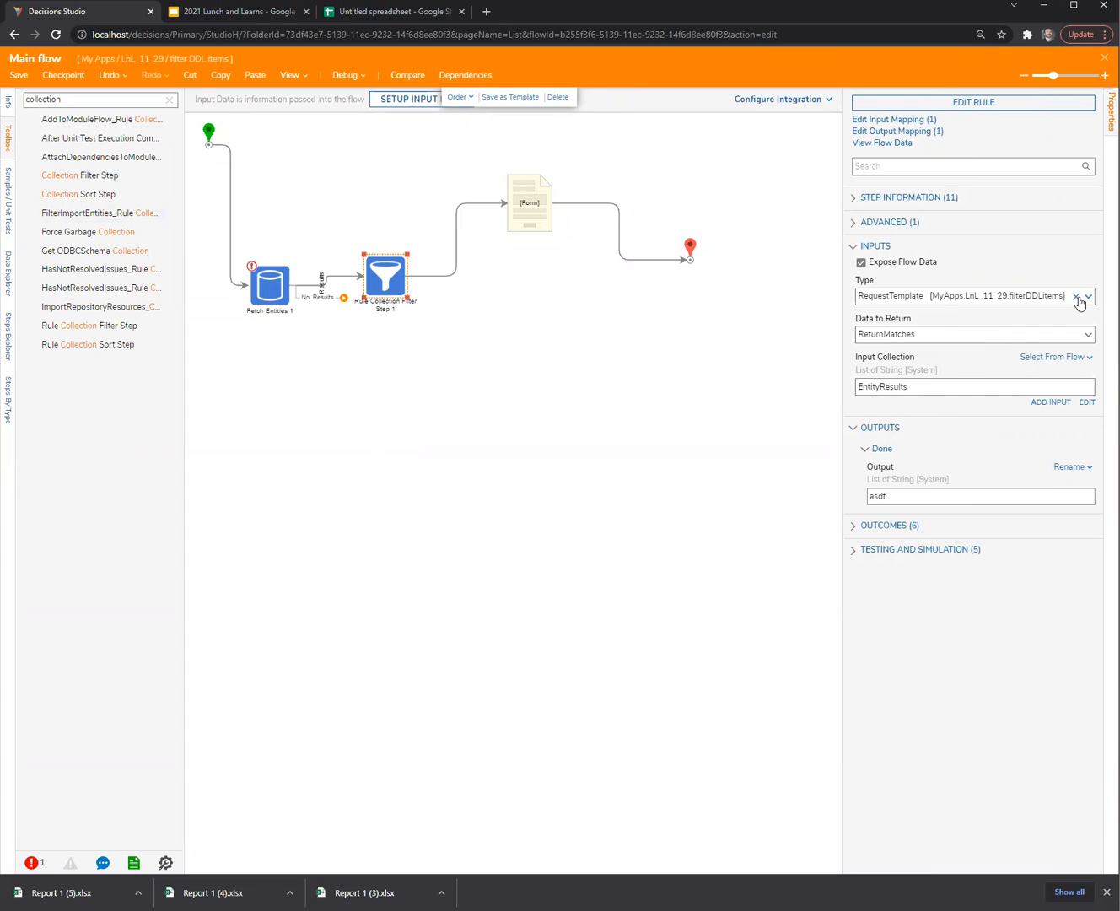
{"action": "left_click", "coordinate": [1076, 295]}
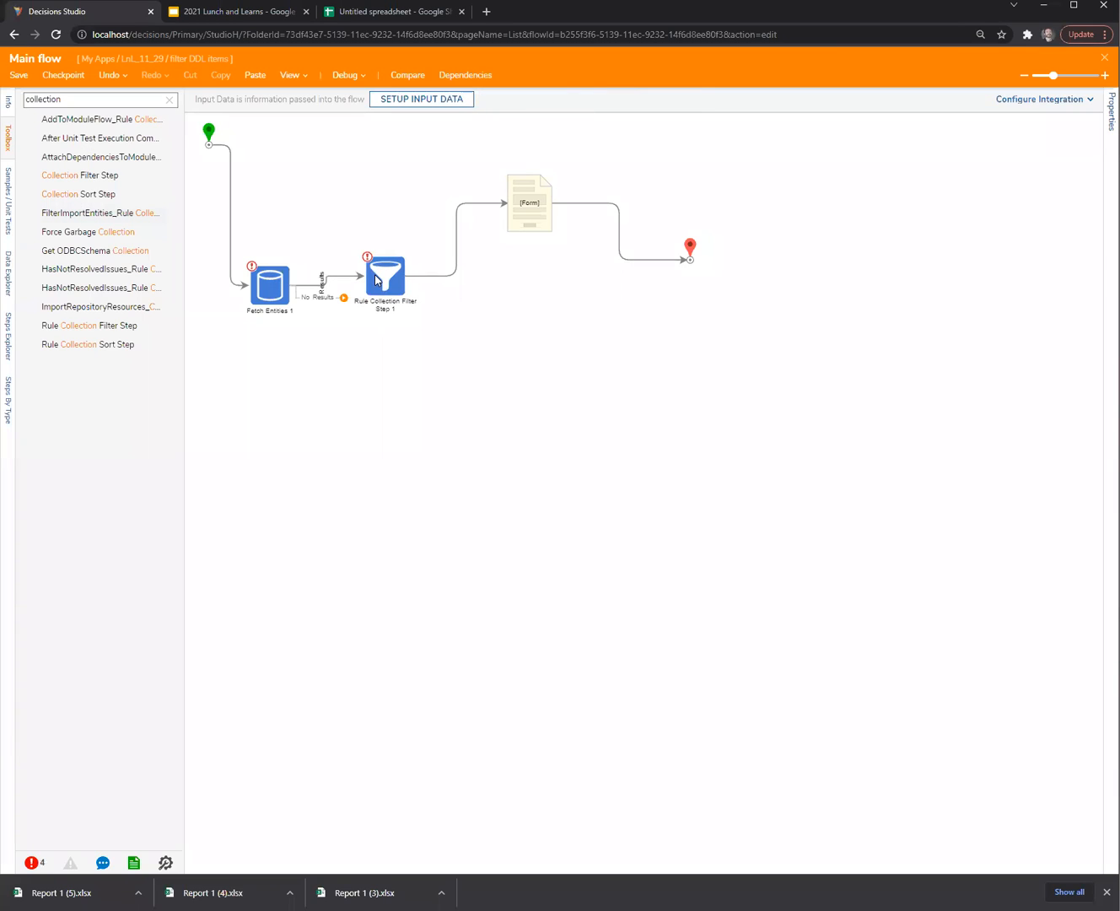
{"action": "type", "text": "request"}
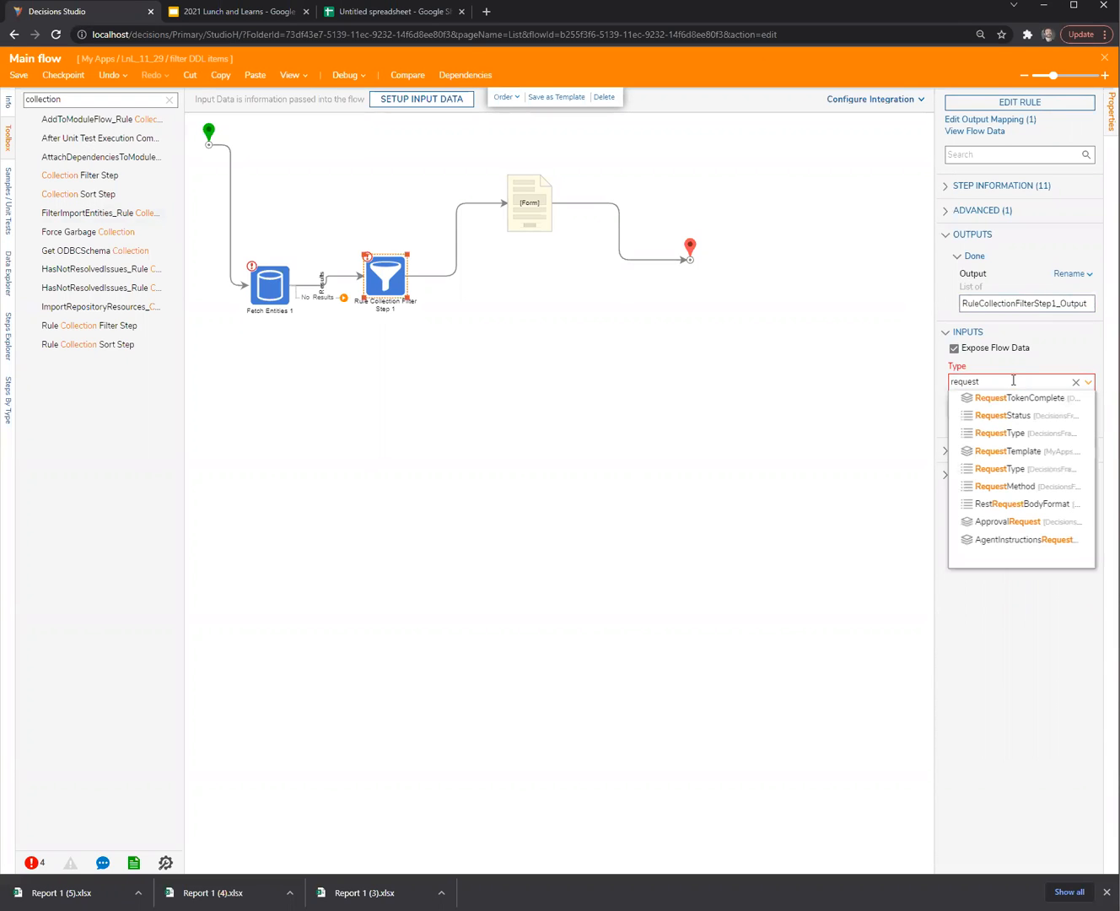
{"action": "left_click", "coordinate": [1017, 460]}
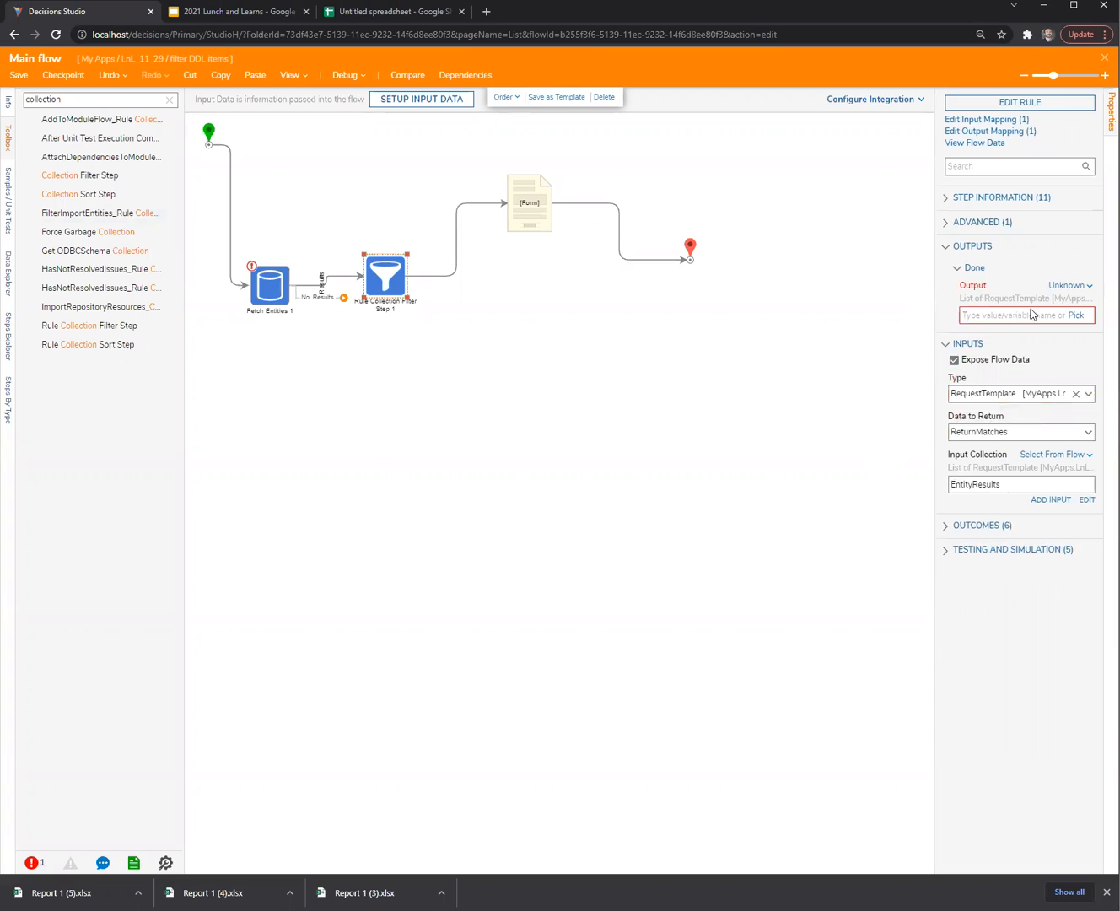
Step: Map the filter step's Done output with Change Value and pick Entity Results as its target
{"action": "left_click", "coordinate": [758, 363]}
{"action": "left_click", "coordinate": [389, 285]}
{"action": "left_click", "coordinate": [1071, 287]}
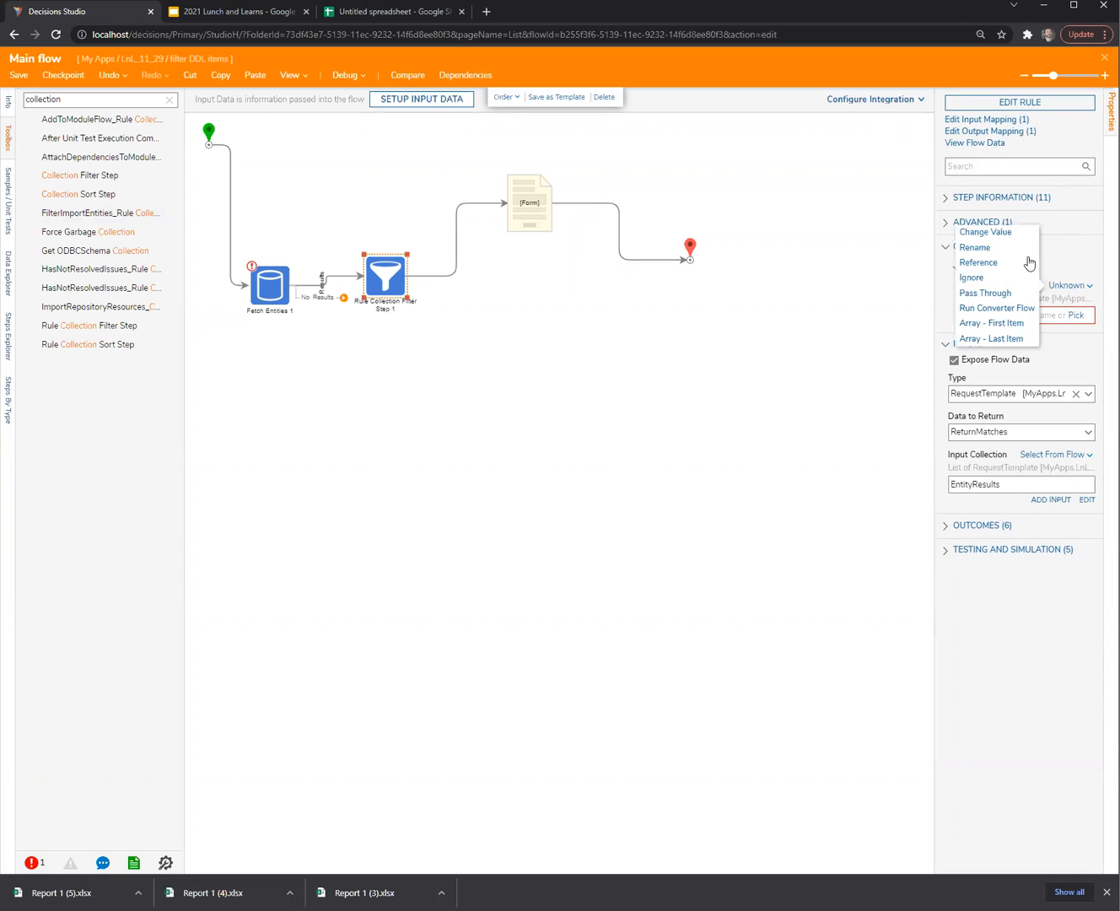
{"action": "left_click", "coordinate": [992, 234]}
{"action": "left_click", "coordinate": [1086, 331]}
{"action": "left_click", "coordinate": [498, 389]}
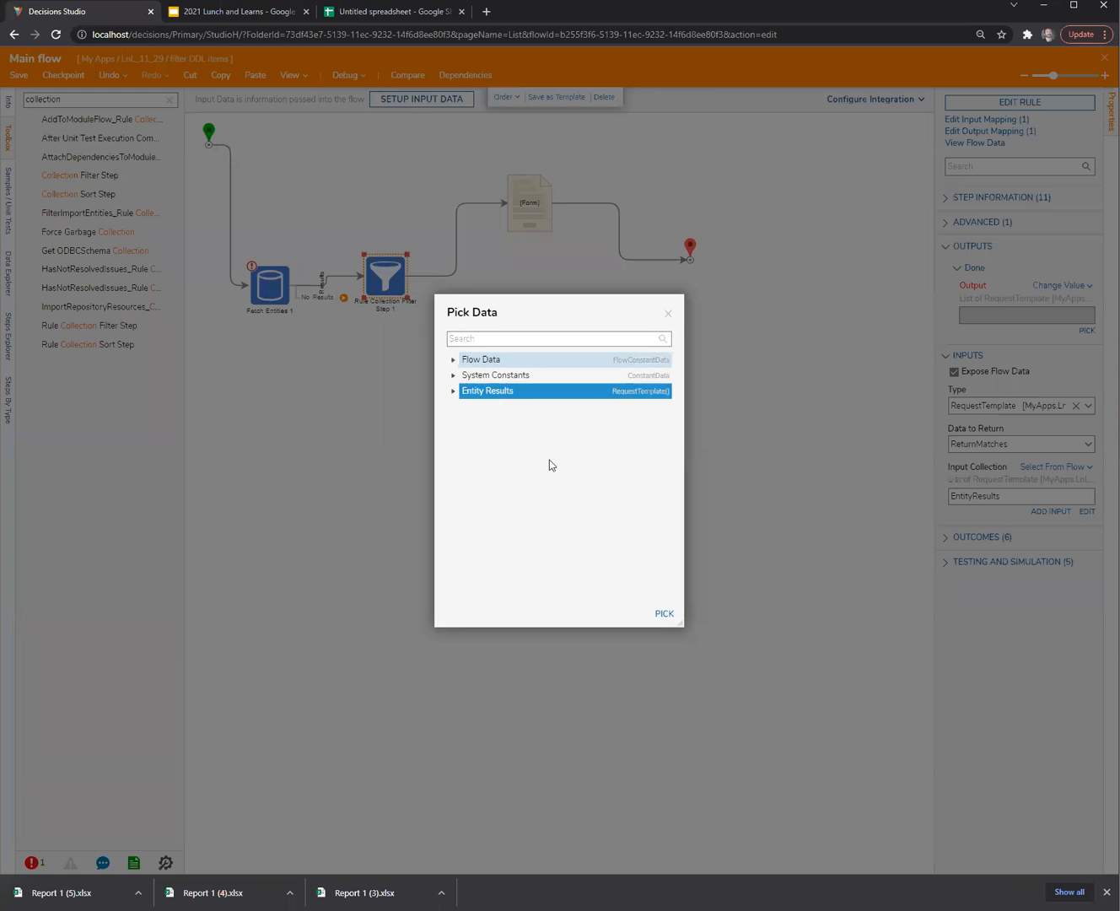
{"action": "left_click", "coordinate": [664, 614]}
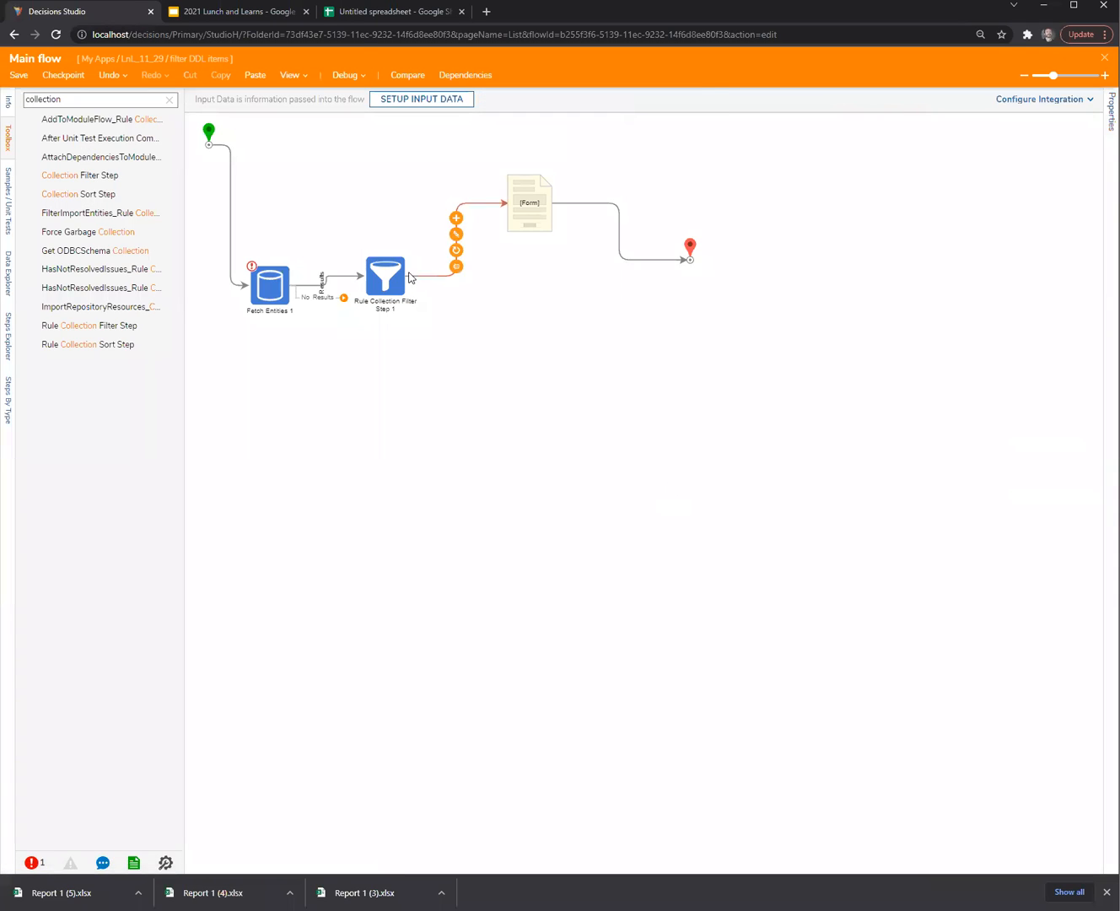
Step: Review the filter step's rule and save the flow
{"action": "left_click", "coordinate": [1018, 103]}
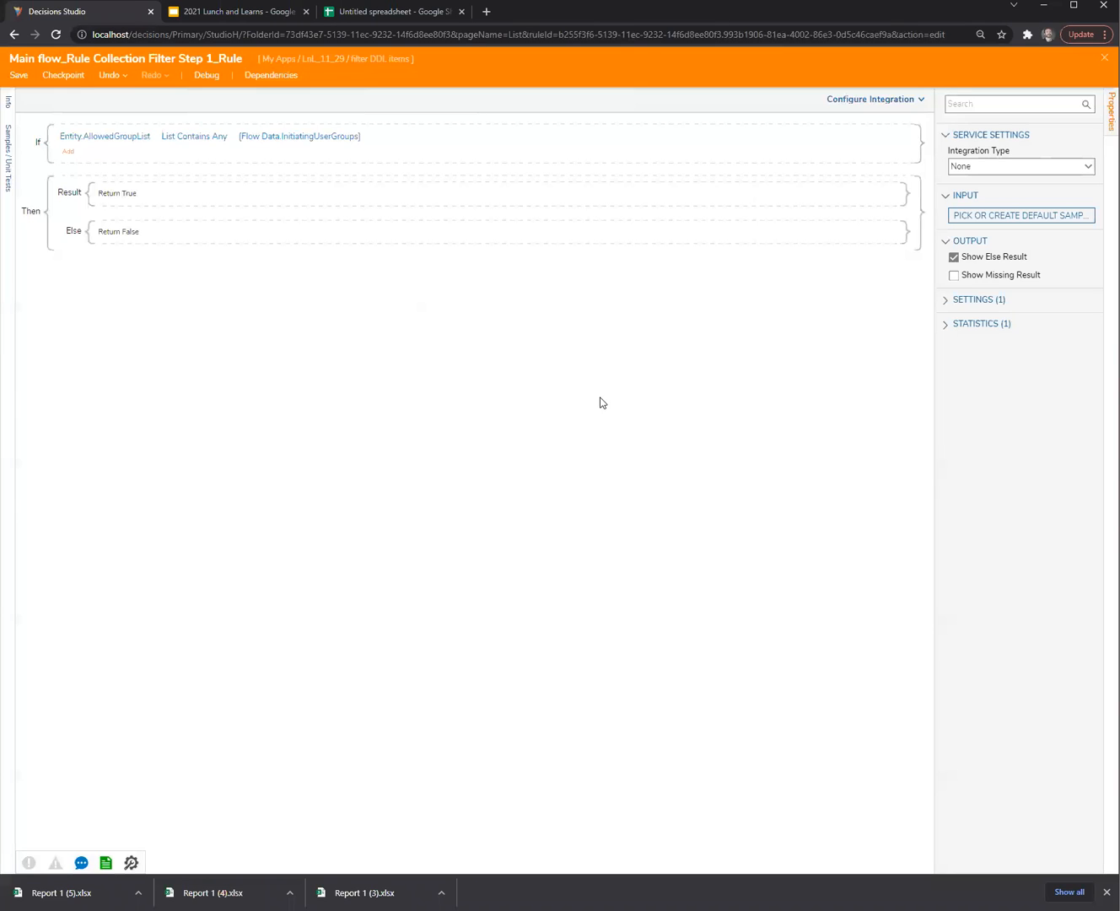
{"action": "left_click", "coordinate": [1104, 59]}
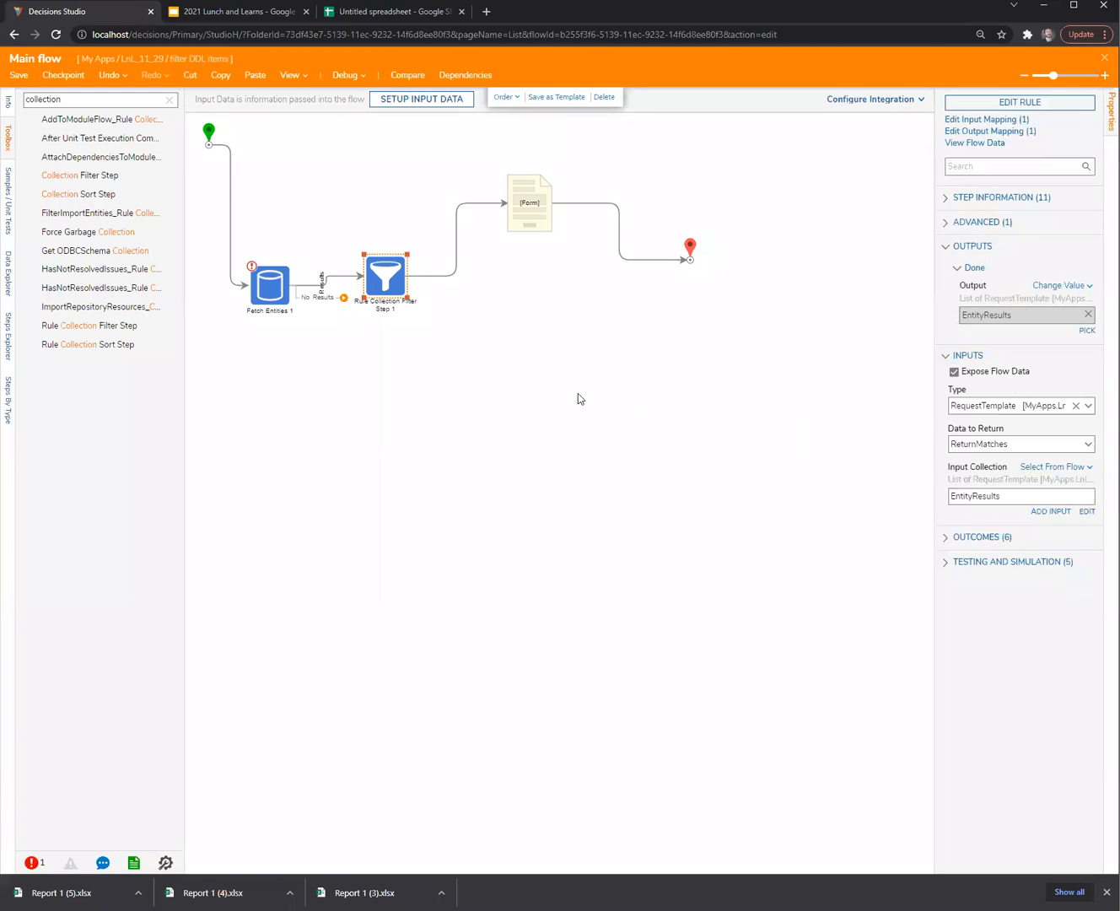
{"action": "left_click", "coordinate": [577, 393]}
{"action": "left_click", "coordinate": [18, 75]}
{"action": "left_click", "coordinate": [691, 525]}
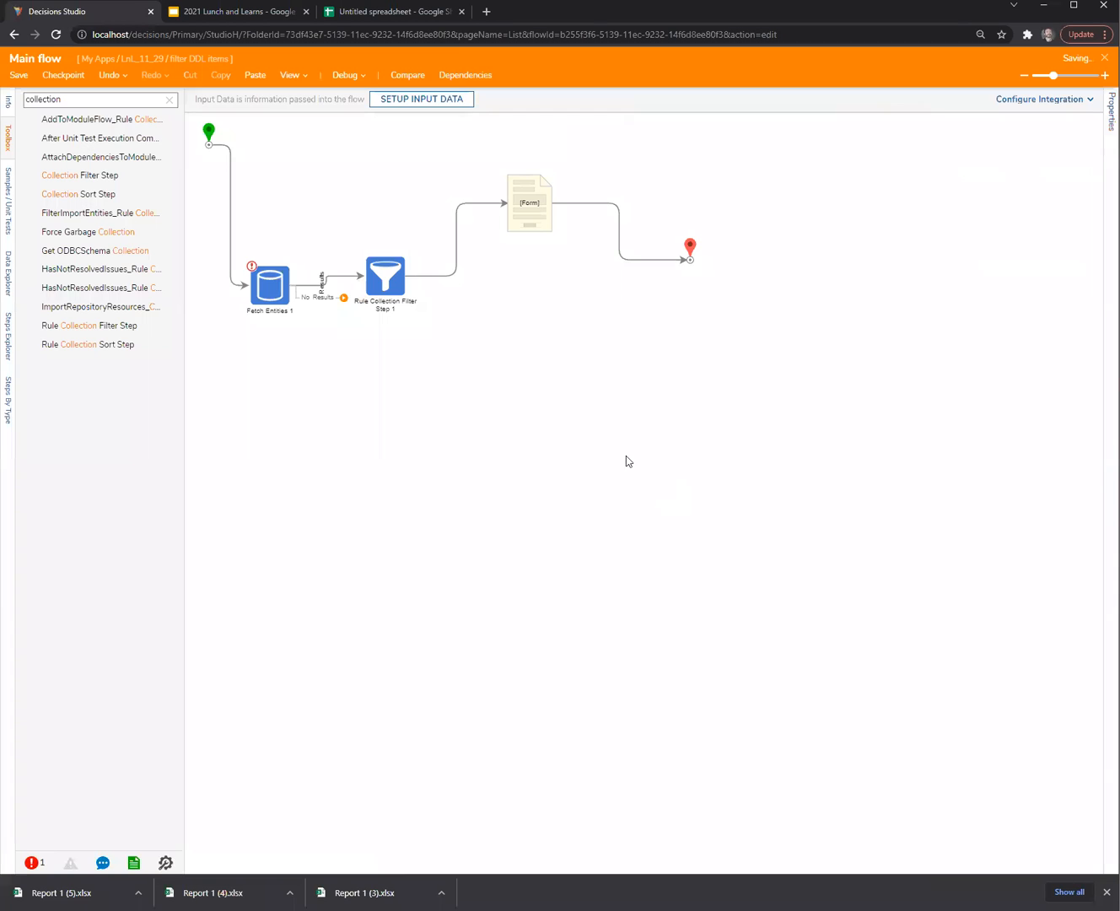
Step: Debug the flow, check the items offered in the form's dropdown, and minimize the form window
{"action": "left_click", "coordinate": [348, 78]}
{"action": "left_click", "coordinate": [577, 329]}
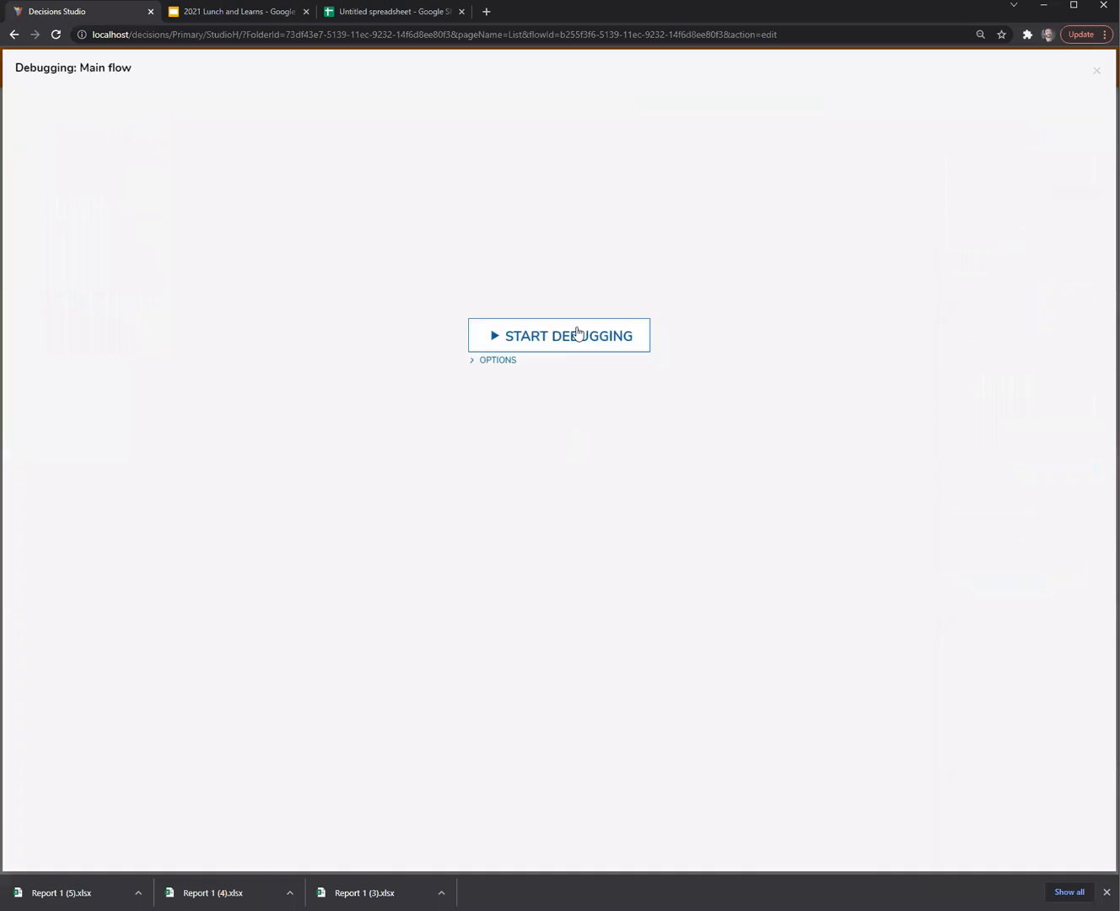
{"action": "left_click", "coordinate": [543, 399]}
{"action": "left_click", "coordinate": [683, 375]}
{"action": "left_click_drag", "start_coordinate": [714, 308], "coordinate": [785, 339]}
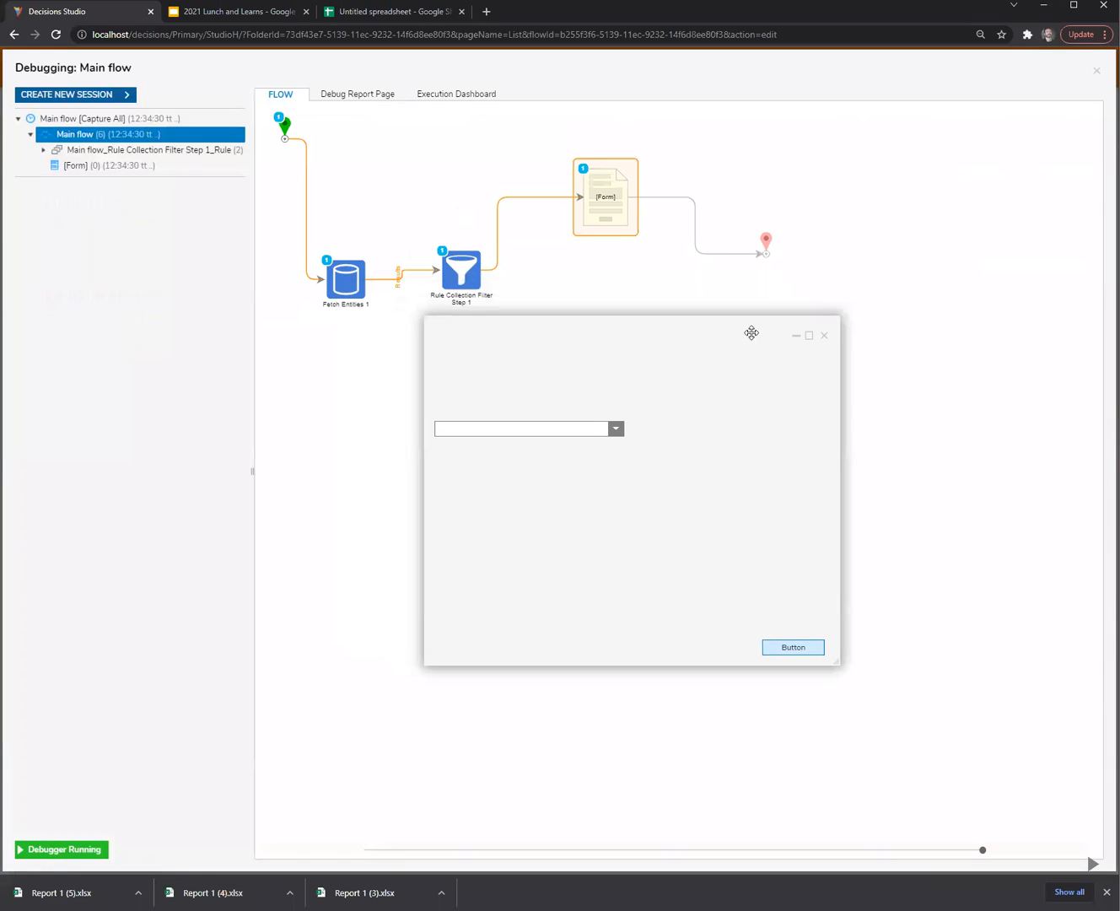
{"action": "left_click", "coordinate": [796, 339]}
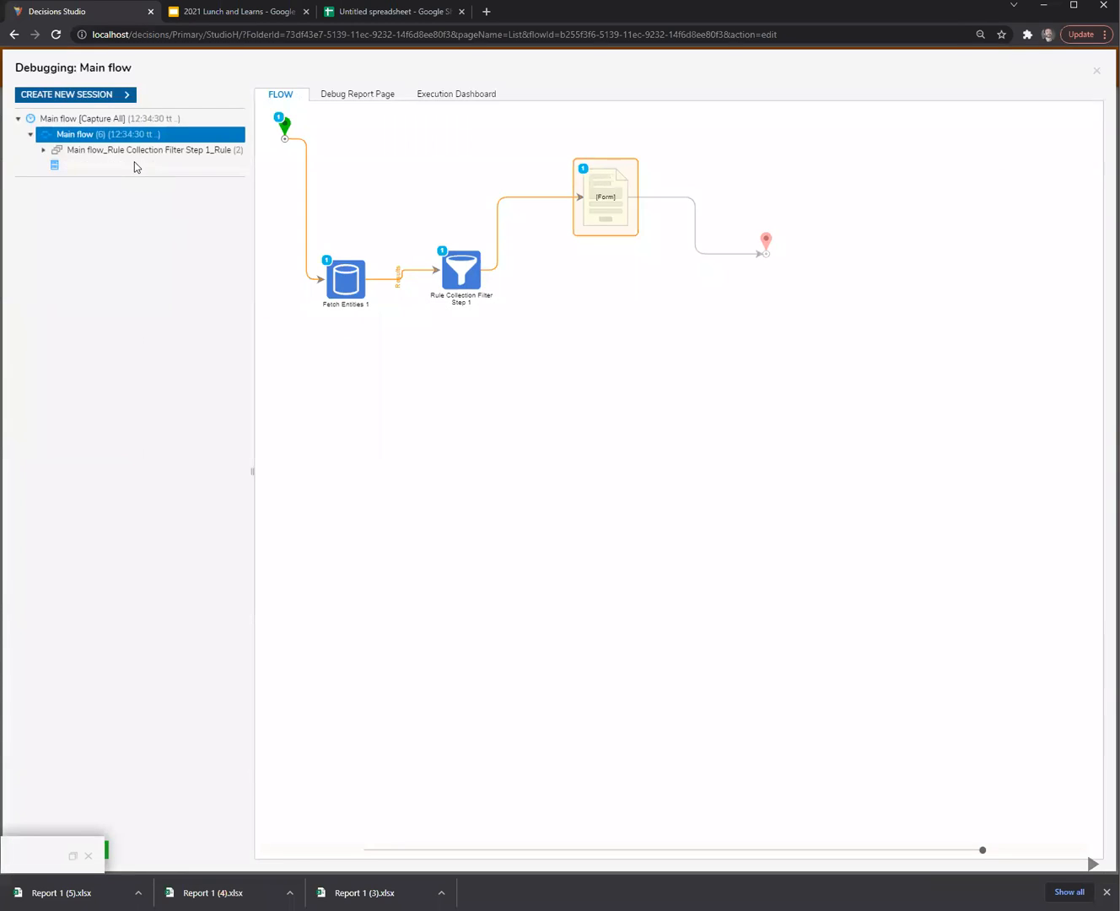
Step: Inspect the filter rule's evaluations for the fetched entities in the debug session and close the flow designer
{"action": "left_click", "coordinate": [135, 152]}
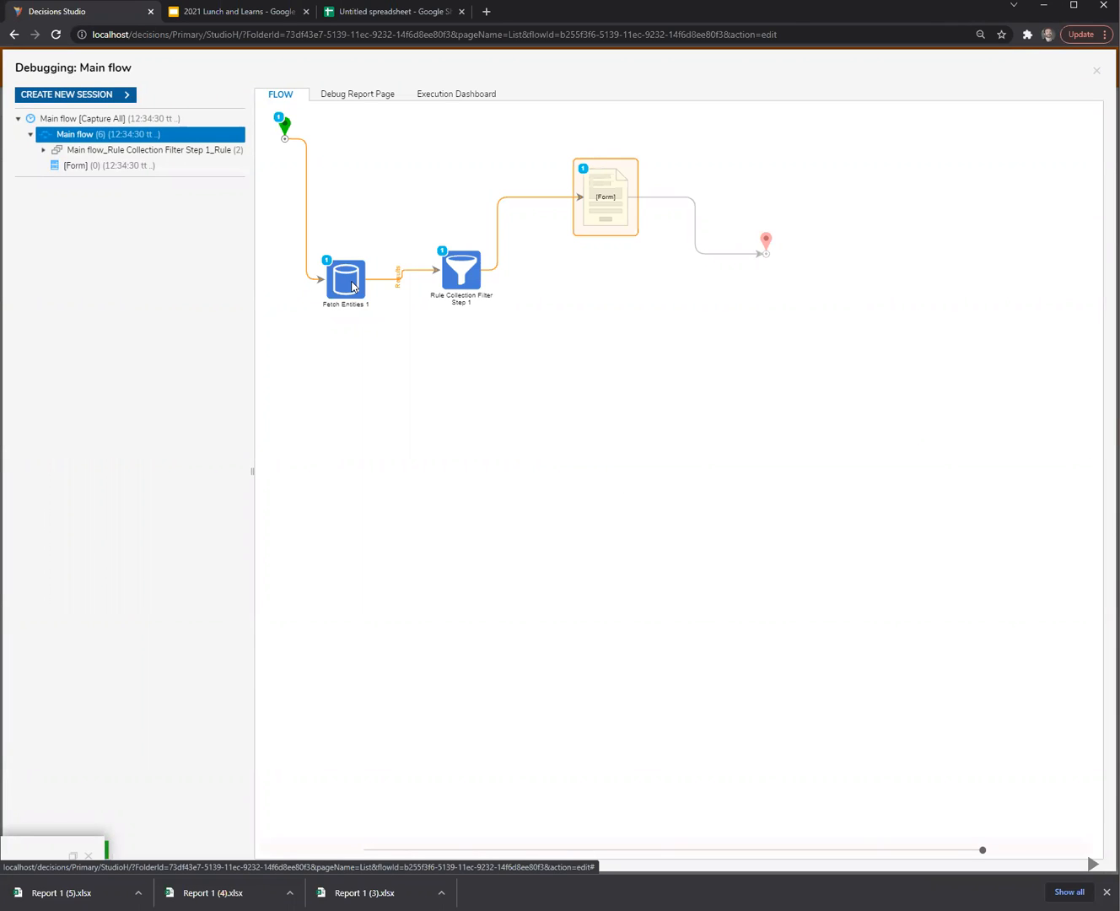
{"action": "left_click", "coordinate": [169, 151]}
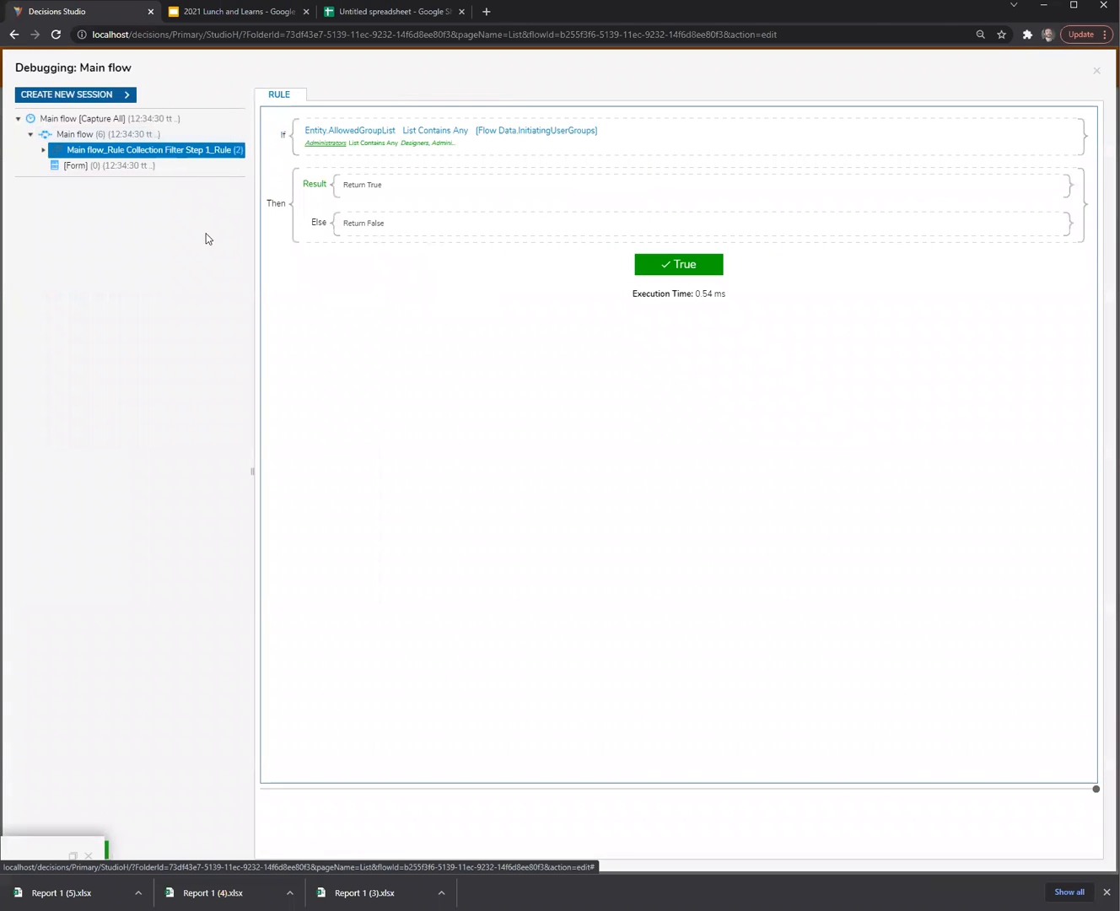
{"action": "left_click", "coordinate": [44, 149]}
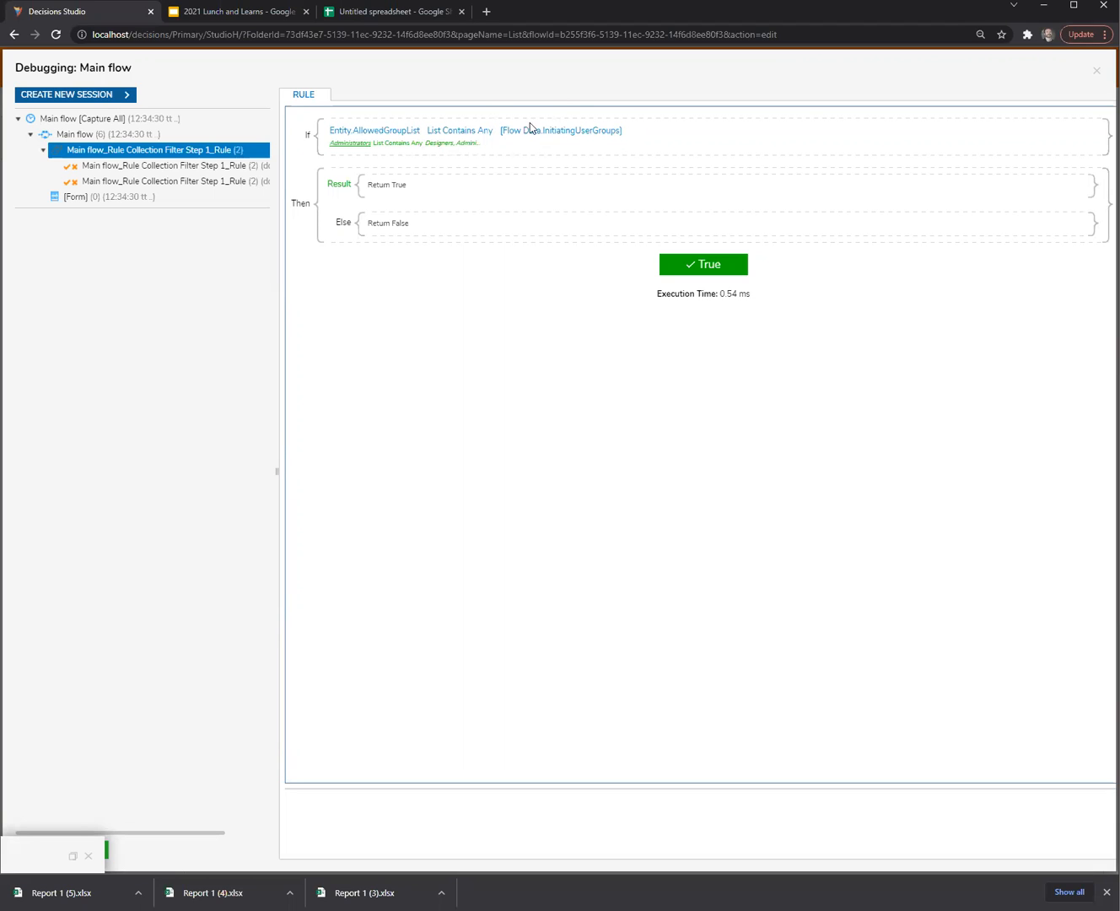
{"action": "left_click", "coordinate": [193, 182]}
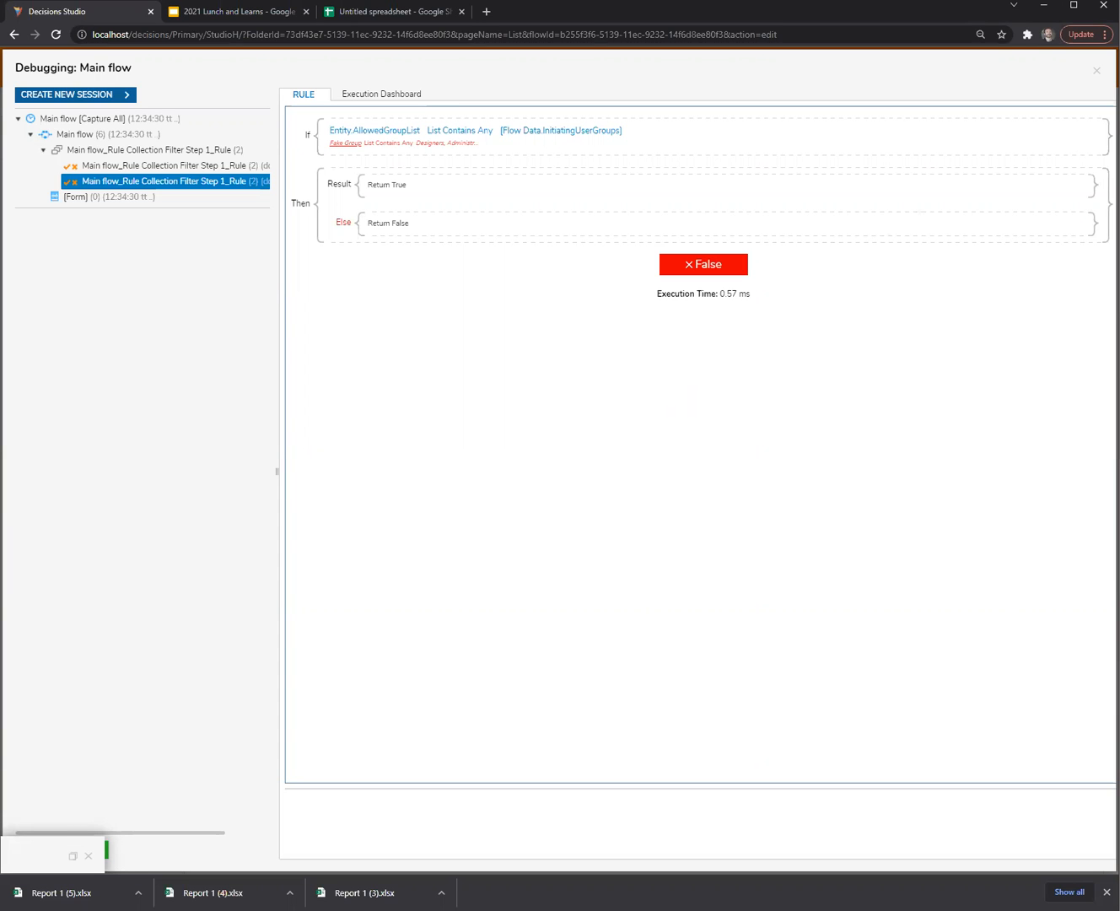
{"action": "left_click", "coordinate": [1096, 71]}
{"action": "left_click", "coordinate": [1102, 58]}
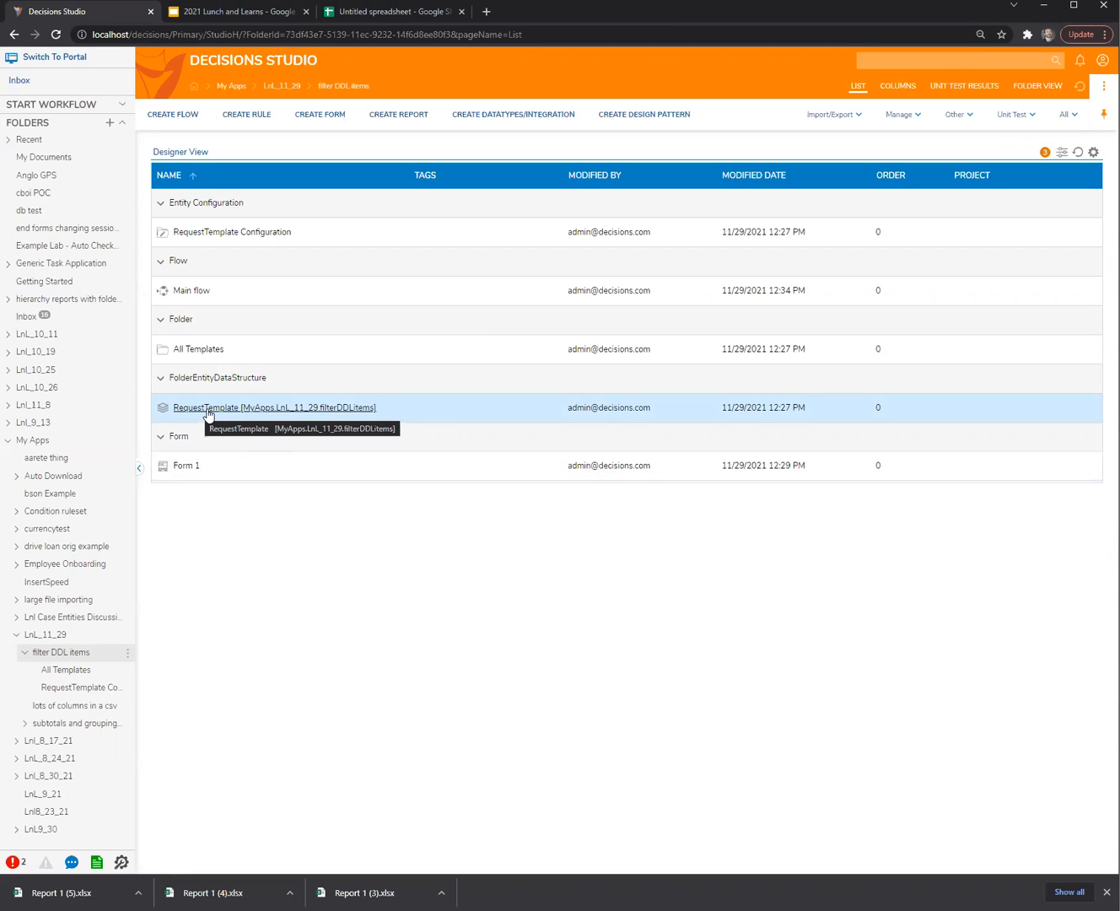
Step: Examine the AllowedGroupList field's type and list setting in the RequestTemplate data structure, closing it without changes
{"action": "right_click", "coordinate": [208, 412]}
{"action": "left_click", "coordinate": [233, 346]}
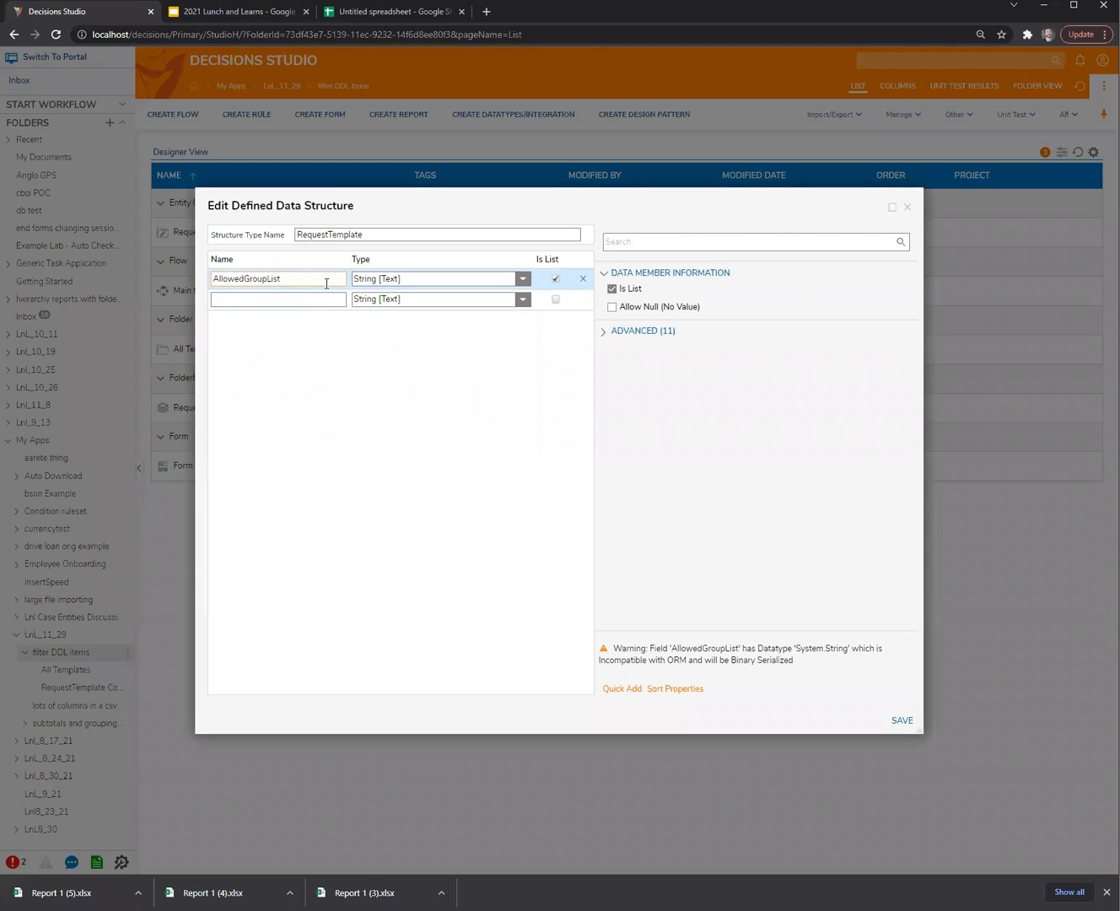
{"action": "left_click_drag", "start_coordinate": [469, 205], "coordinate": [550, 279]}
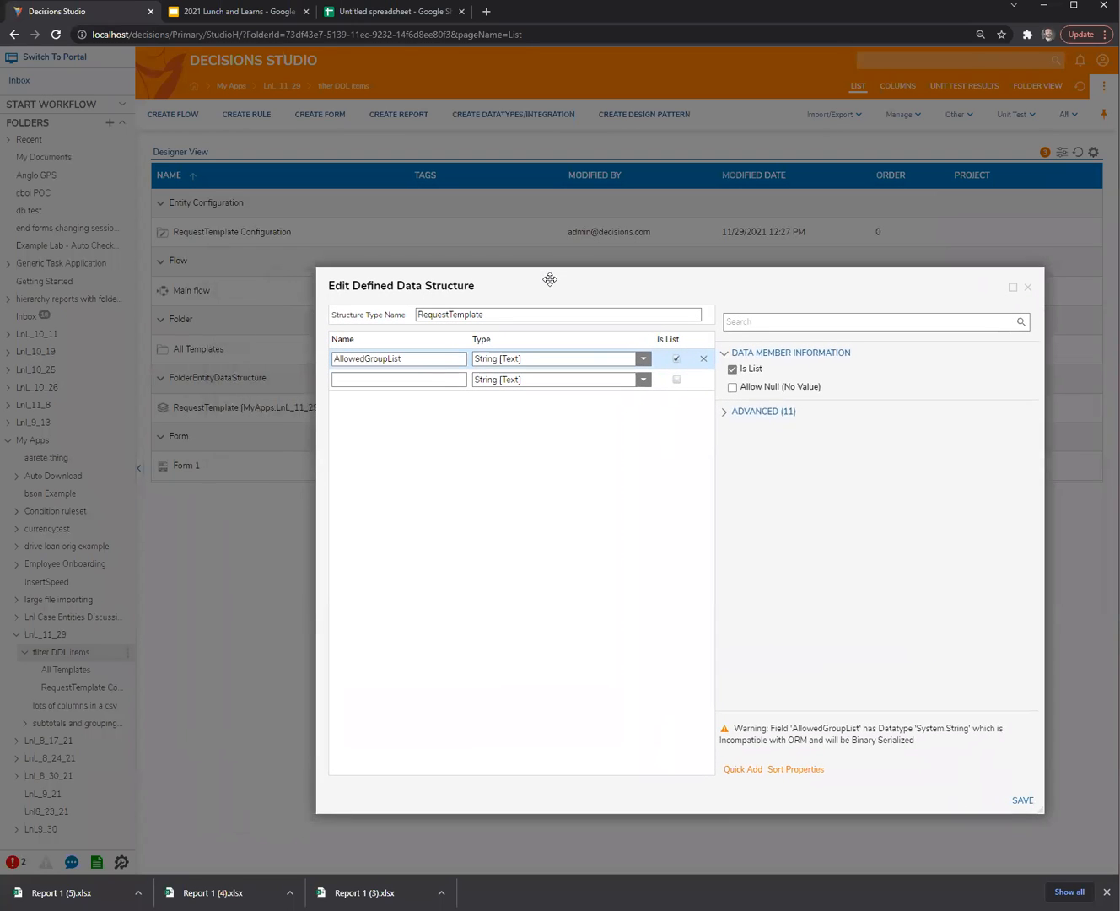
{"action": "left_click", "coordinate": [417, 361]}
{"action": "left_click_drag", "start_coordinate": [420, 361], "coordinate": [304, 376]}
{"action": "left_click", "coordinate": [431, 357]}
{"action": "left_click_drag", "start_coordinate": [429, 355], "coordinate": [305, 370]}
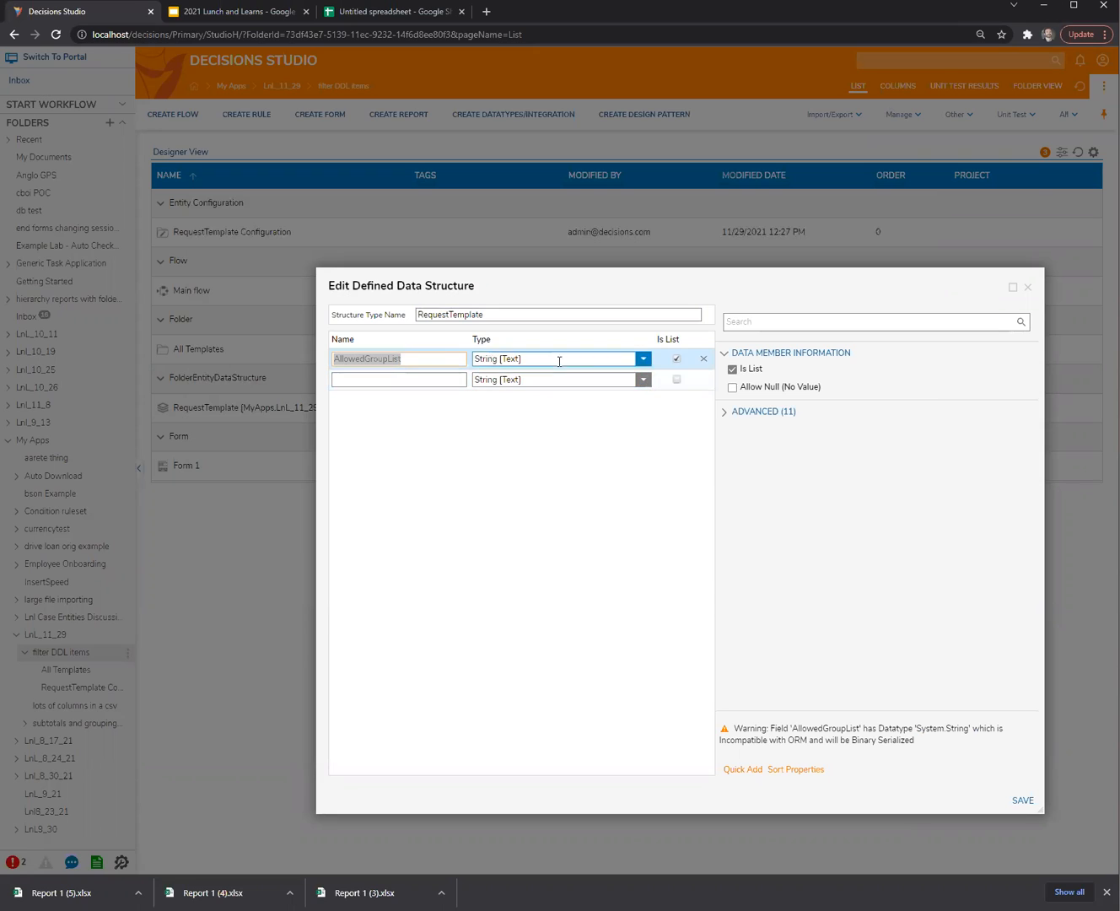
{"action": "left_click", "coordinate": [431, 357]}
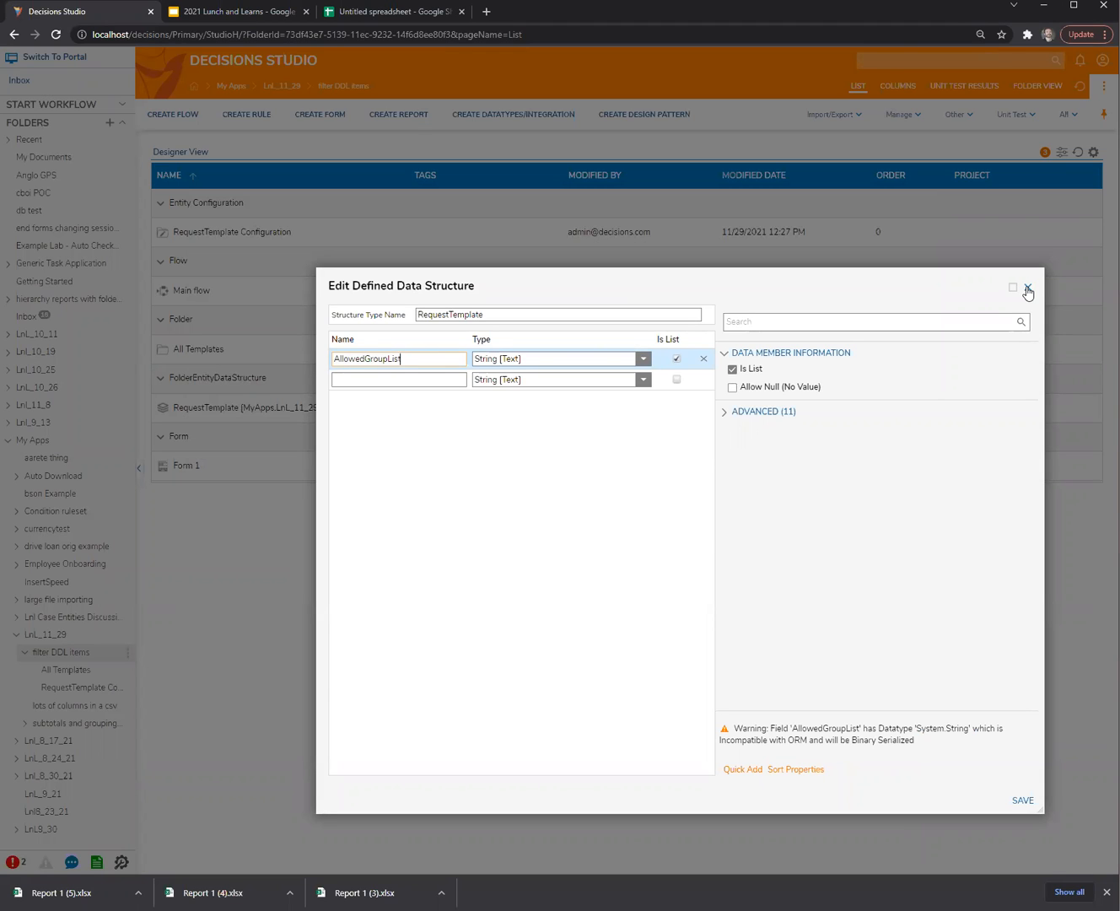
{"action": "left_click_drag", "start_coordinate": [939, 282], "coordinate": [996, 213]}
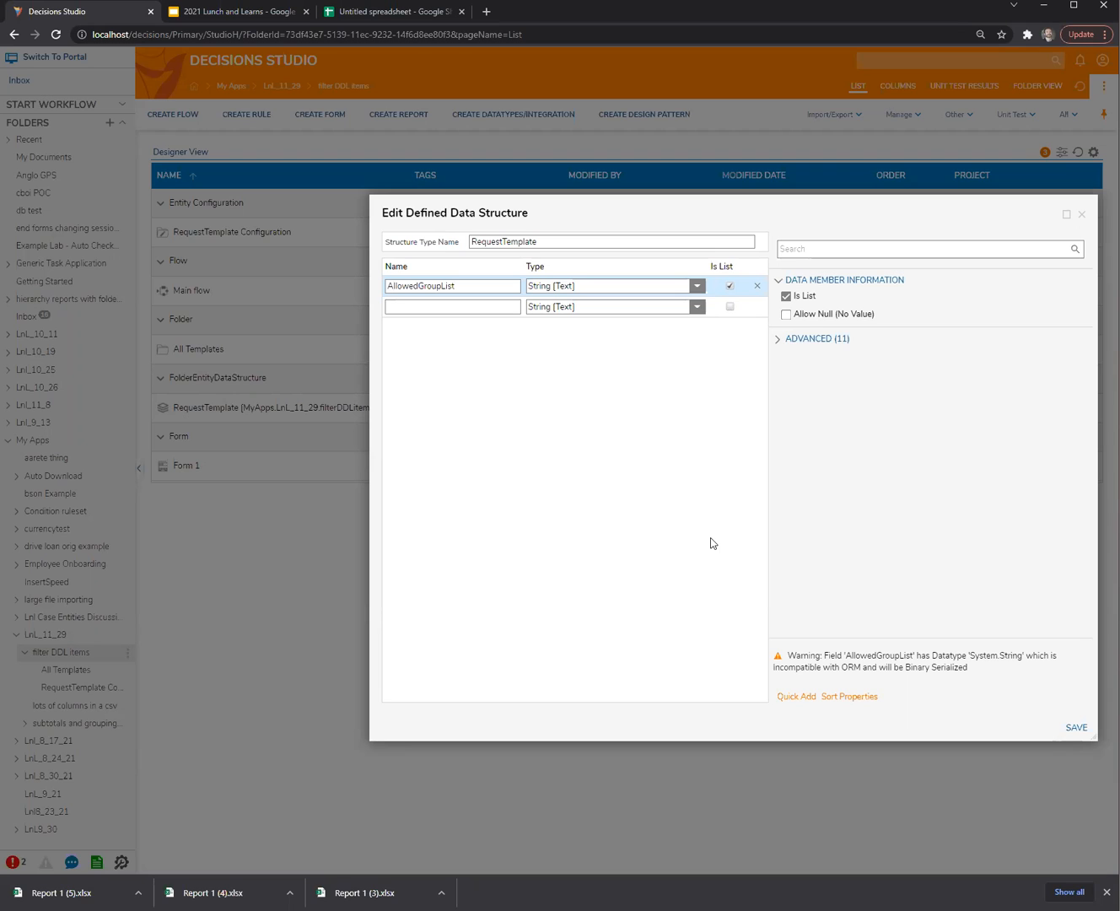
{"action": "left_click_drag", "start_coordinate": [816, 211], "coordinate": [821, 205]}
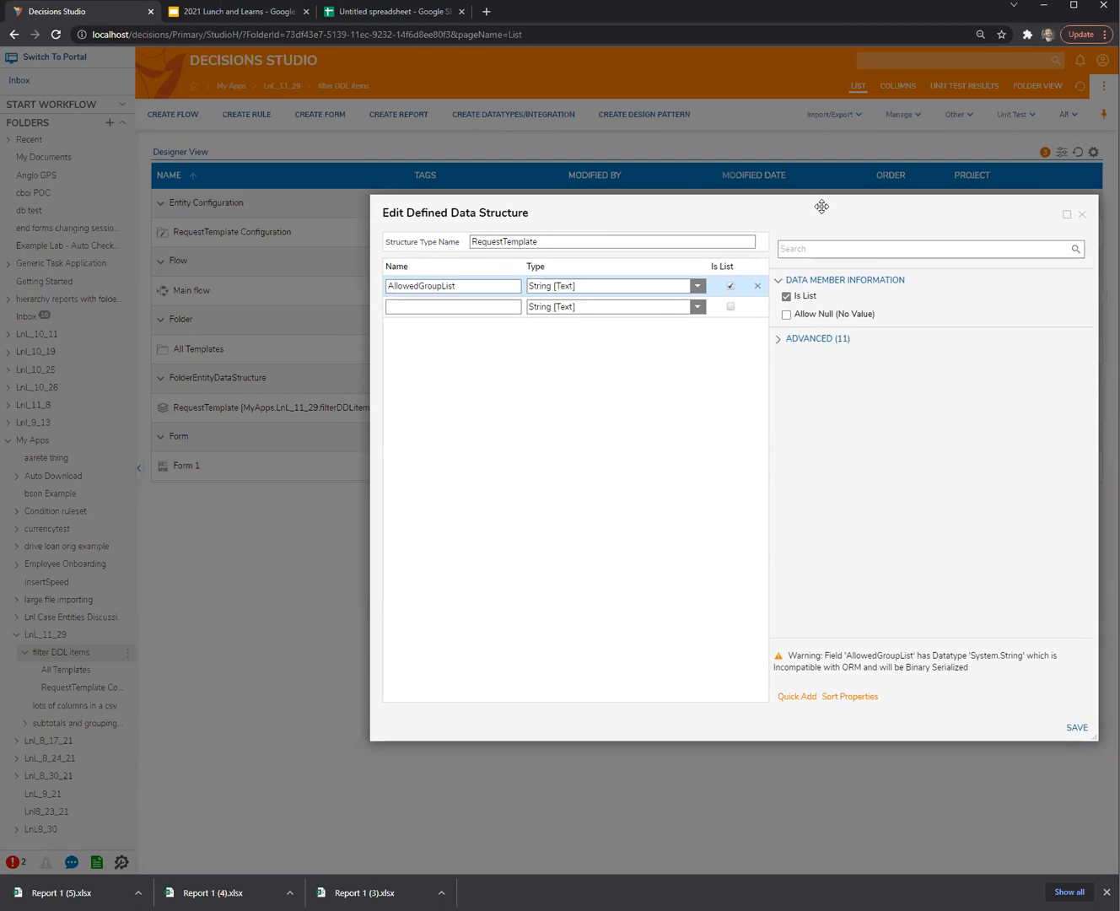
{"action": "left_click", "coordinate": [1082, 215]}
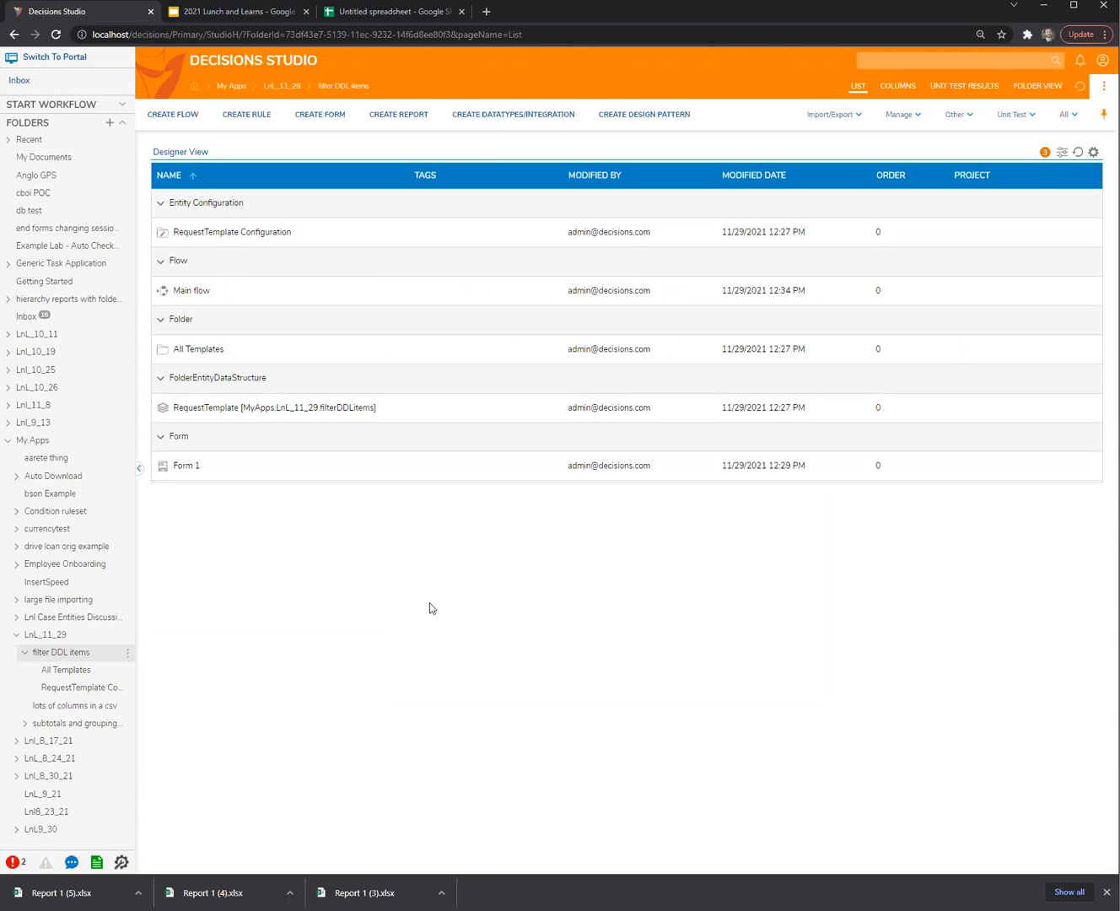
Step: Open Main flow and reroute the Fetch Entities step's Results path directly to the form, bypassing the filter step
{"action": "double_click", "coordinate": [193, 291]}
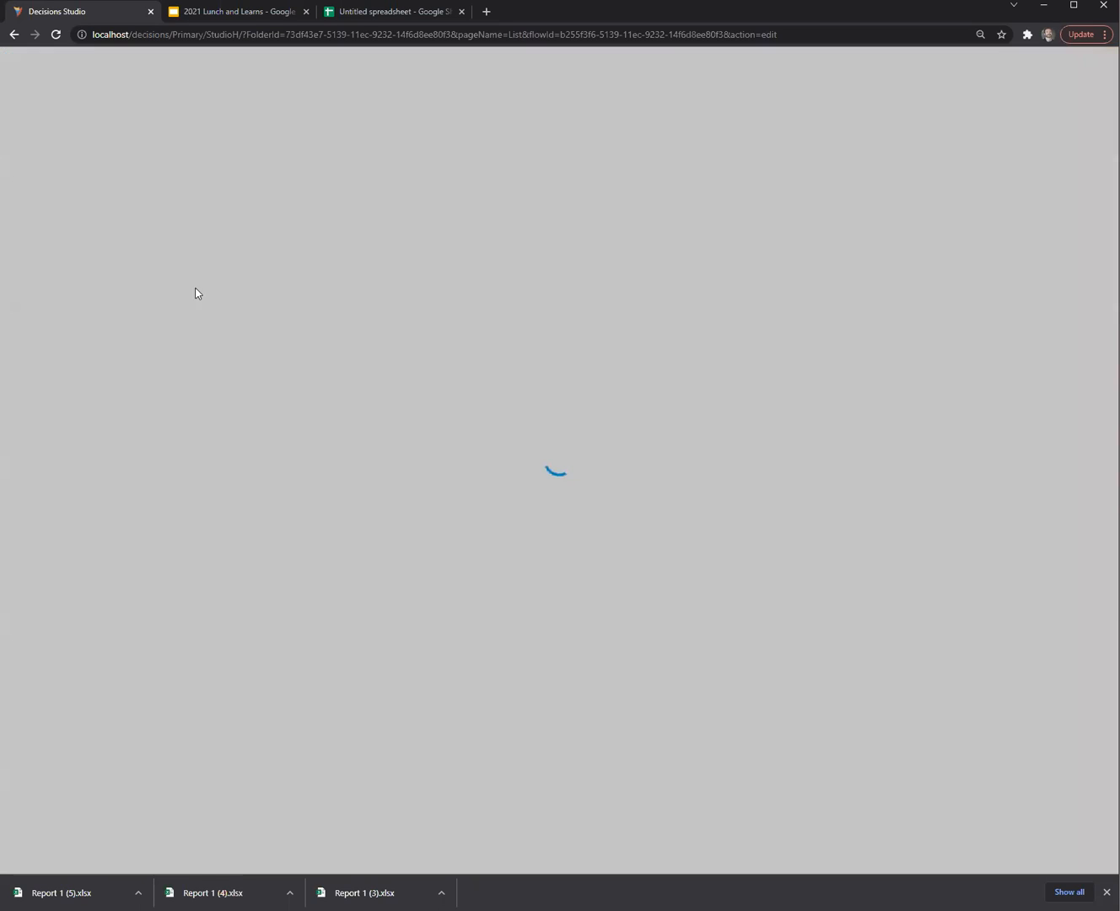
{"action": "left_click", "coordinate": [422, 325]}
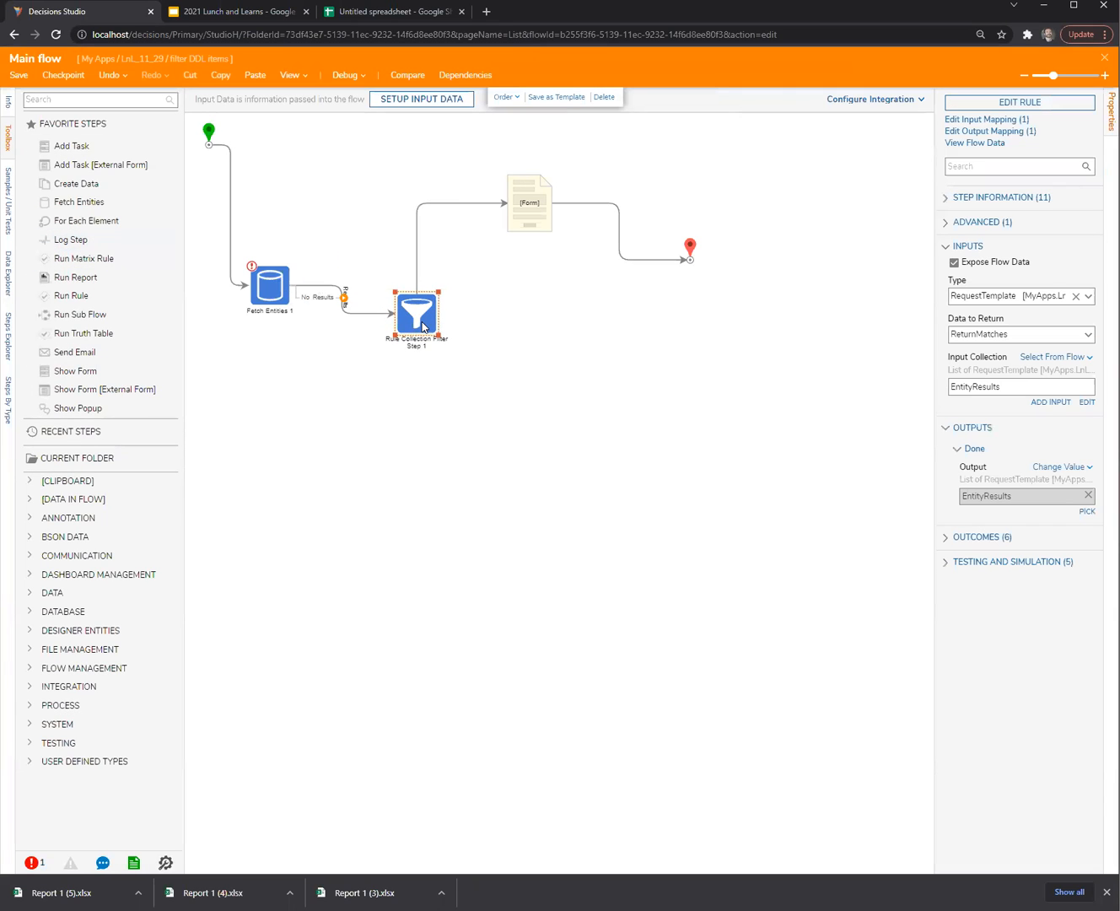
{"action": "left_click_drag", "start_coordinate": [431, 330], "coordinate": [500, 214]}
{"action": "left_click", "coordinate": [436, 293]}
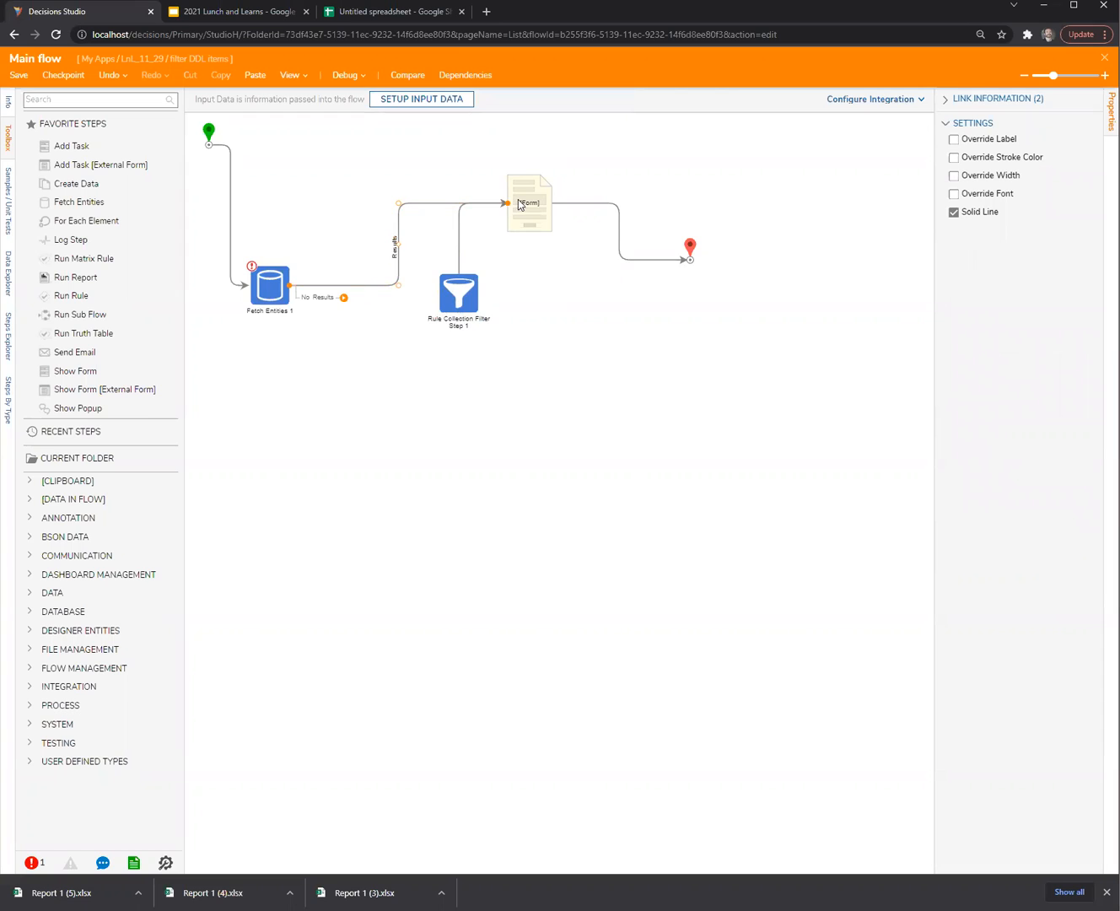
Step: Reconnect the Results path to the Rule Collection Filter step and review the fetch and form steps' data mappings
{"action": "left_click_drag", "start_coordinate": [506, 202], "coordinate": [449, 290]}
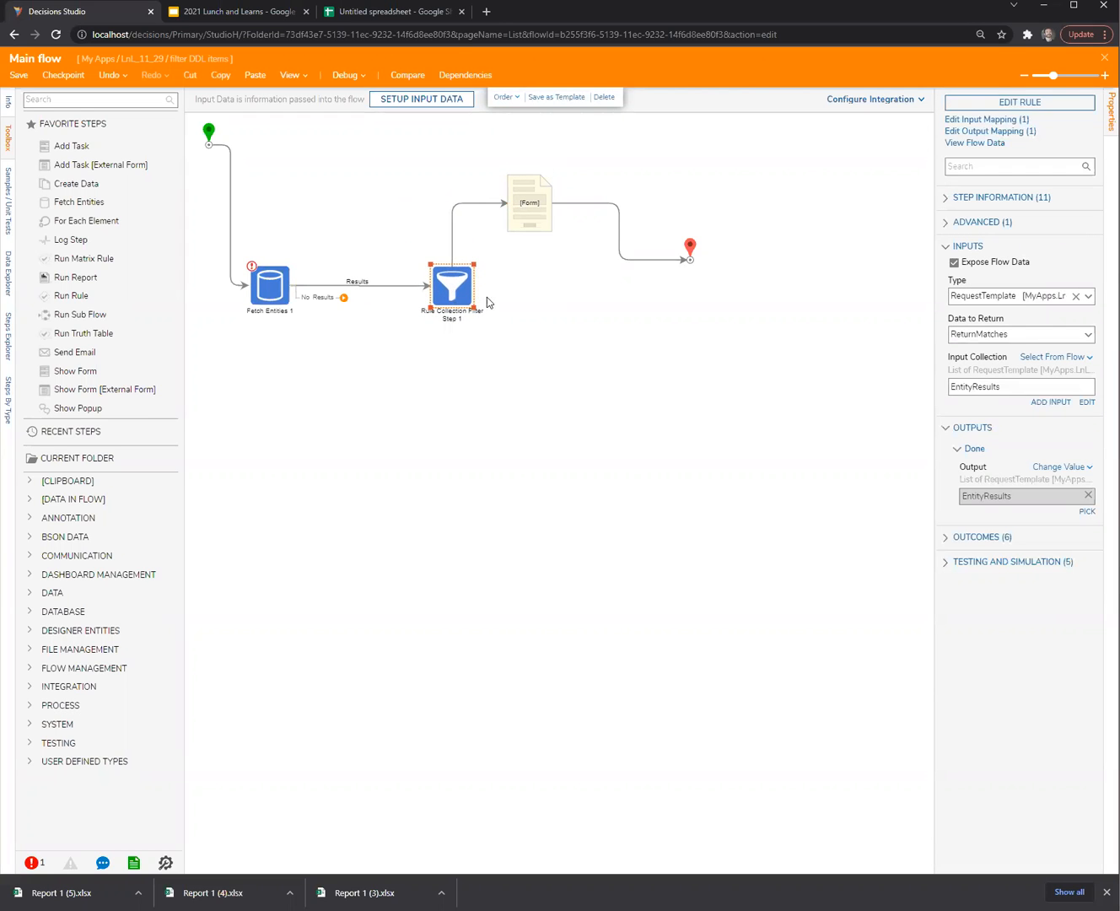
{"action": "left_click", "coordinate": [370, 251]}
{"action": "left_click", "coordinate": [261, 289]}
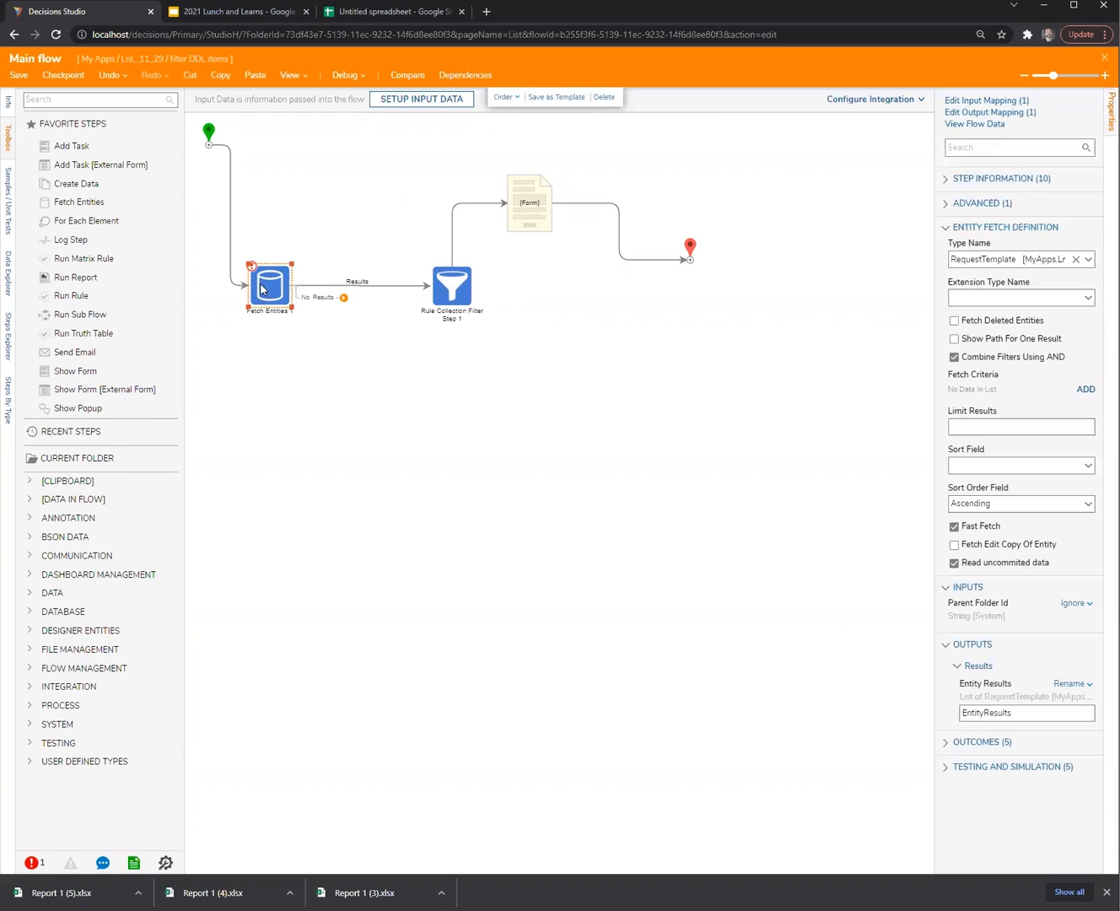
{"action": "left_click", "coordinate": [539, 210]}
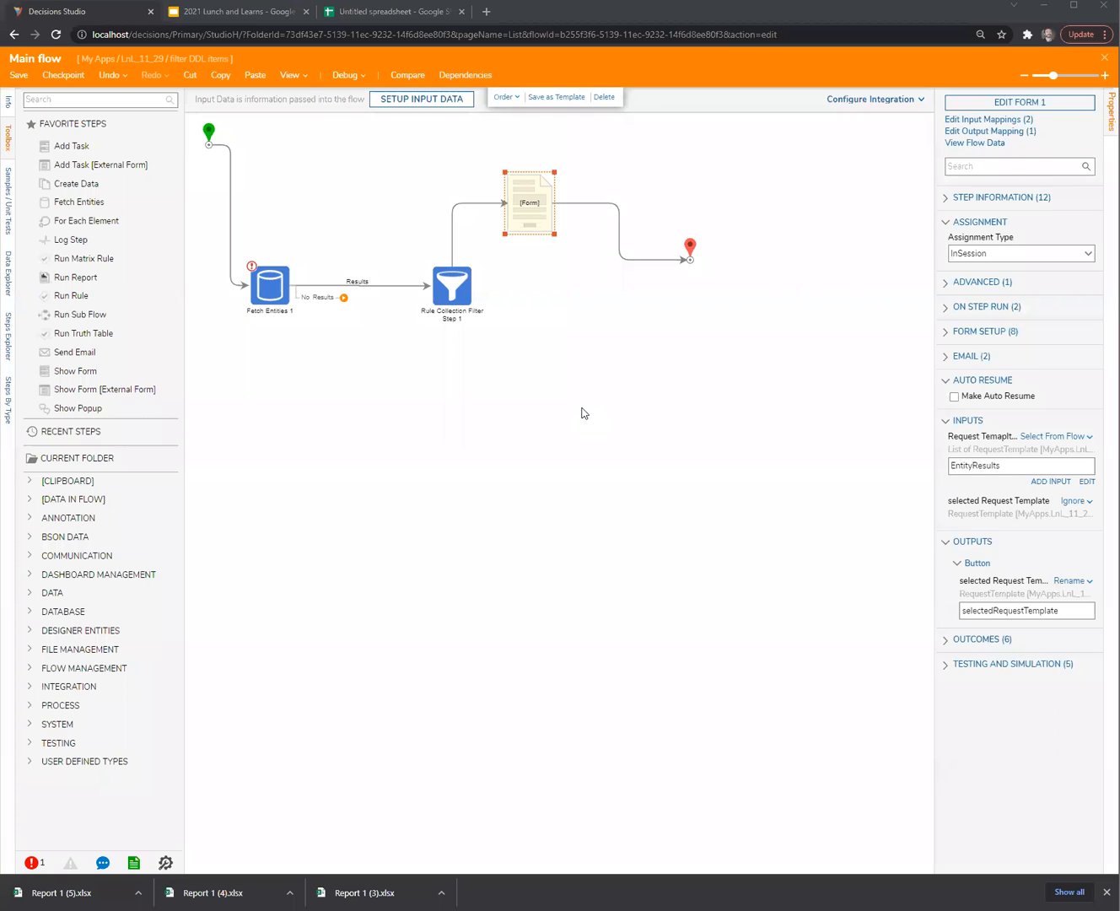
{"action": "left_click", "coordinate": [558, 387]}
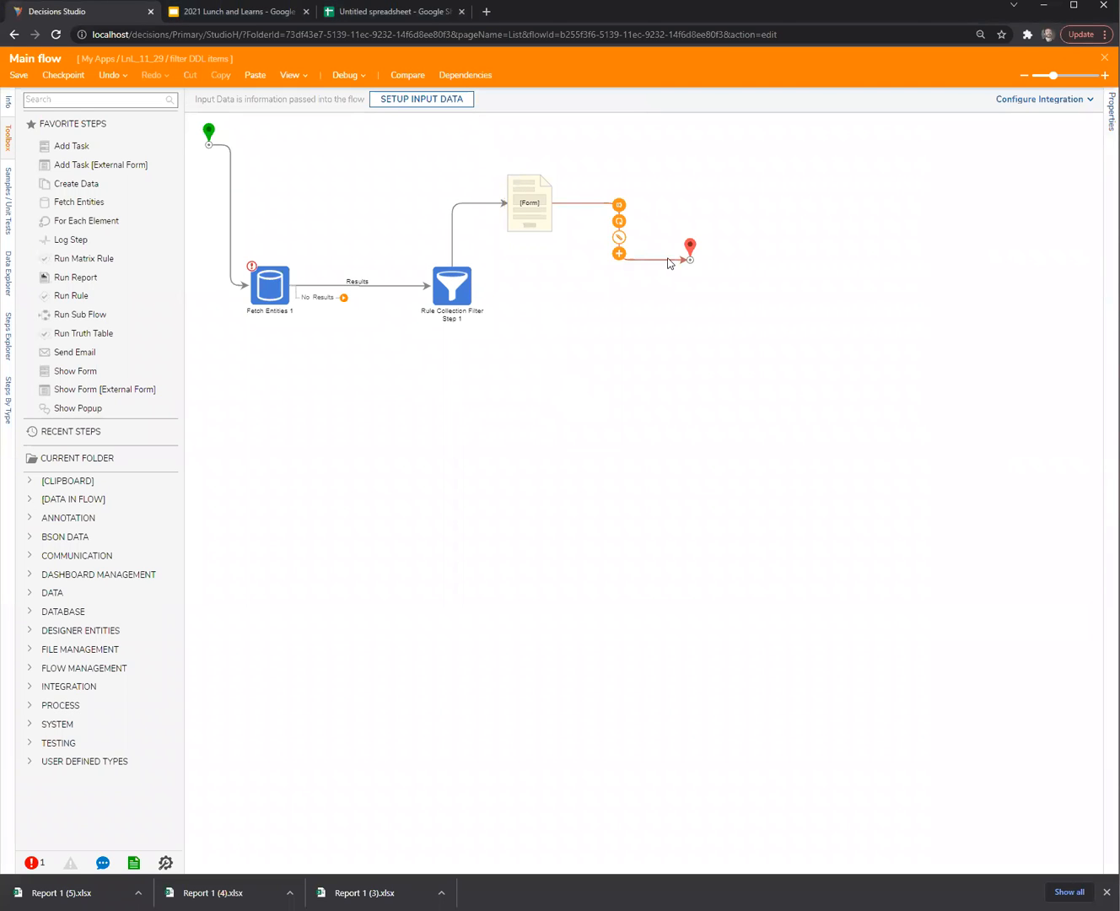
Step: Arrange the form and end steps in a straight row after the Rule Collection Filter step
{"action": "left_click_drag", "start_coordinate": [685, 246], "coordinate": [651, 195]}
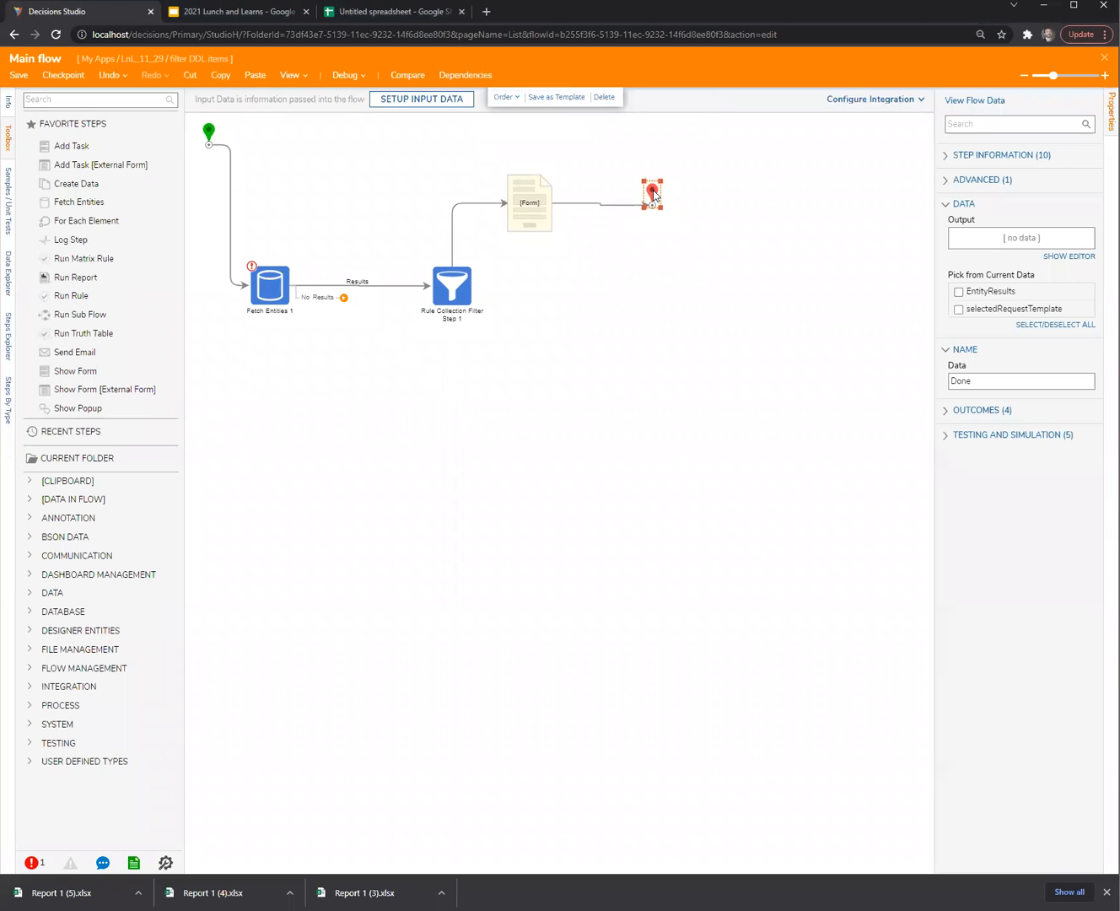
{"action": "left_click", "coordinate": [612, 346]}
{"action": "left_click_drag", "start_coordinate": [467, 142], "coordinate": [721, 251]}
{"action": "left_click_drag", "start_coordinate": [531, 213], "coordinate": [546, 291]}
{"action": "left_click", "coordinate": [543, 411]}
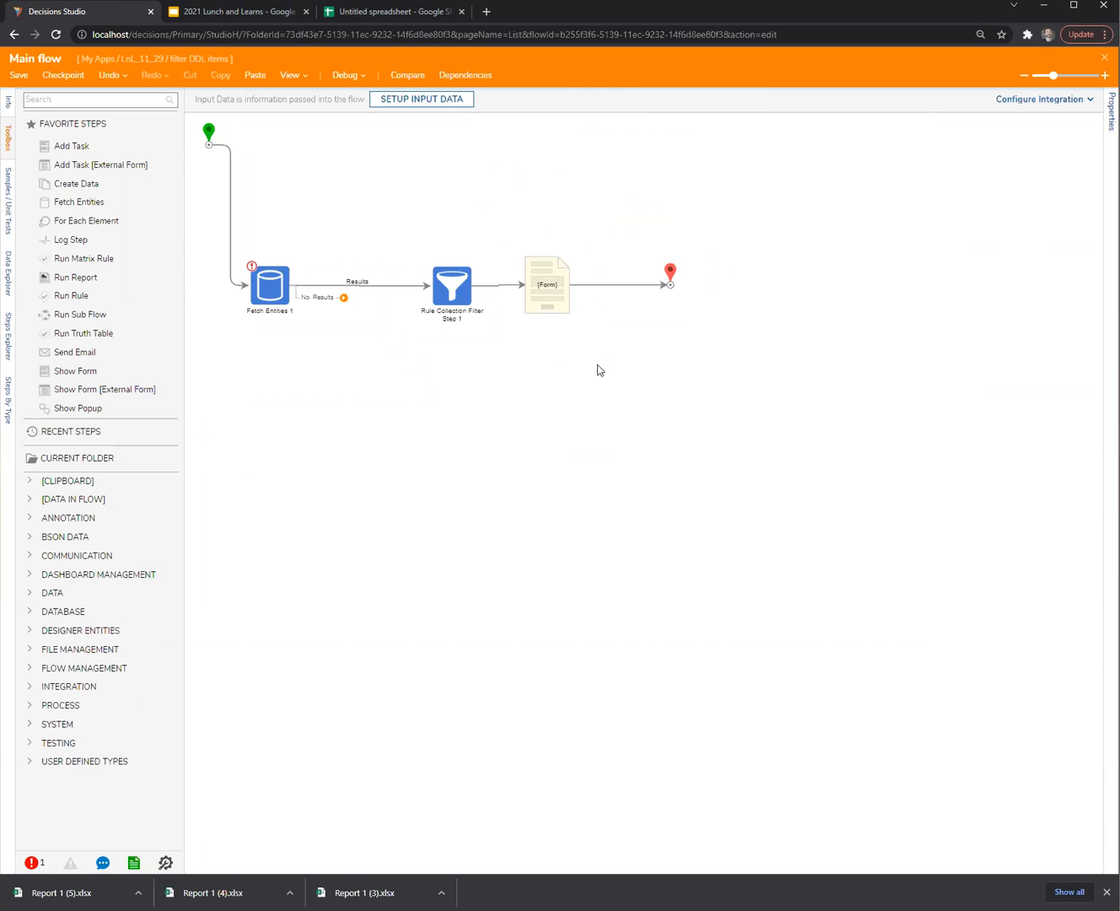
{"action": "left_click", "coordinate": [558, 300]}
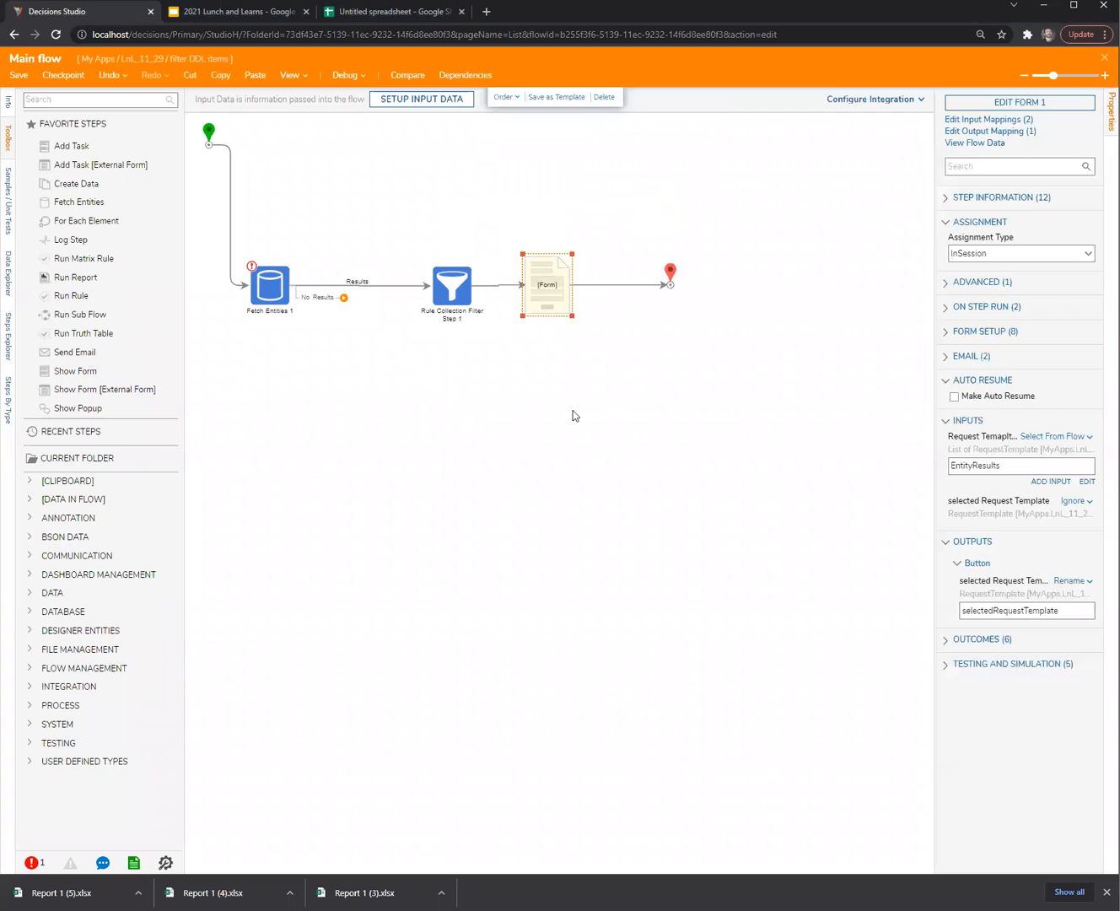
{"action": "left_click", "coordinate": [671, 277]}
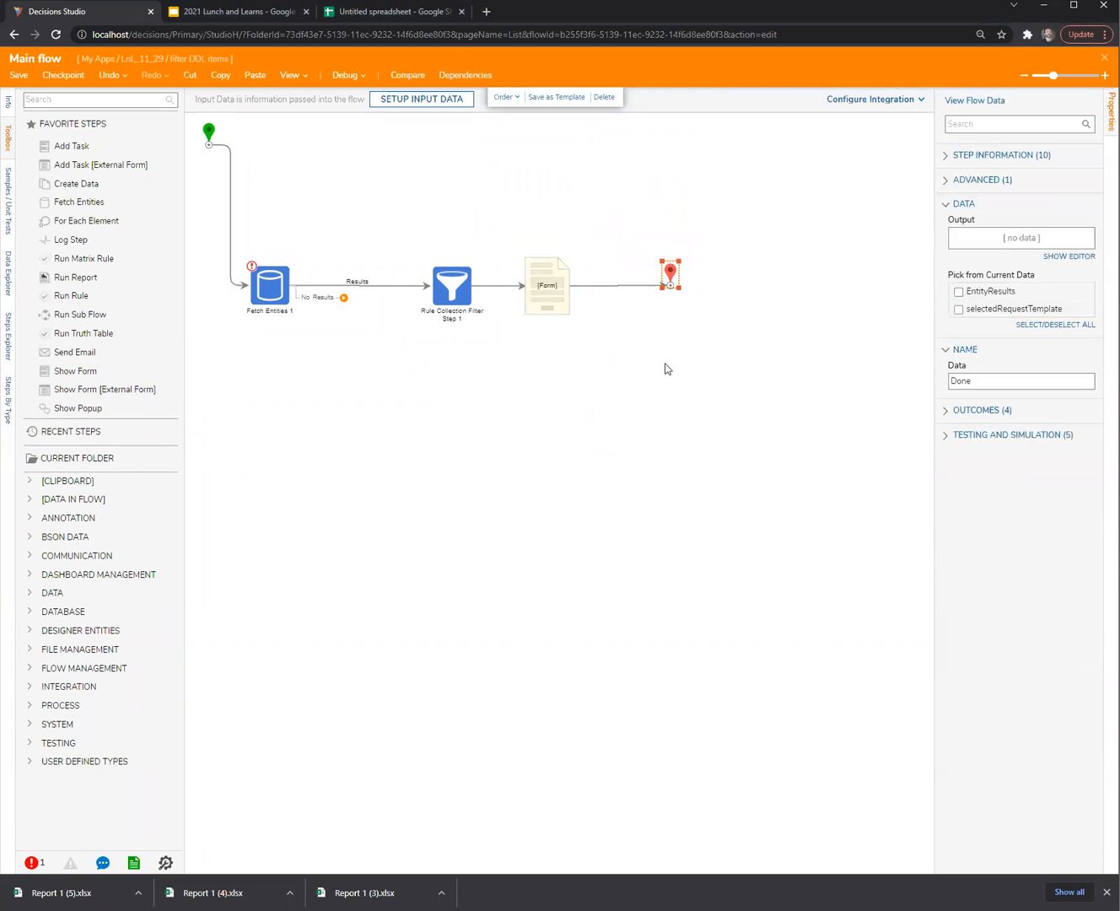
Step: Move the Fetch Entities step closer to the Rule Collection Filter step, and save and close Main flow
{"action": "left_click", "coordinate": [254, 347]}
{"action": "left_click", "coordinate": [270, 287]}
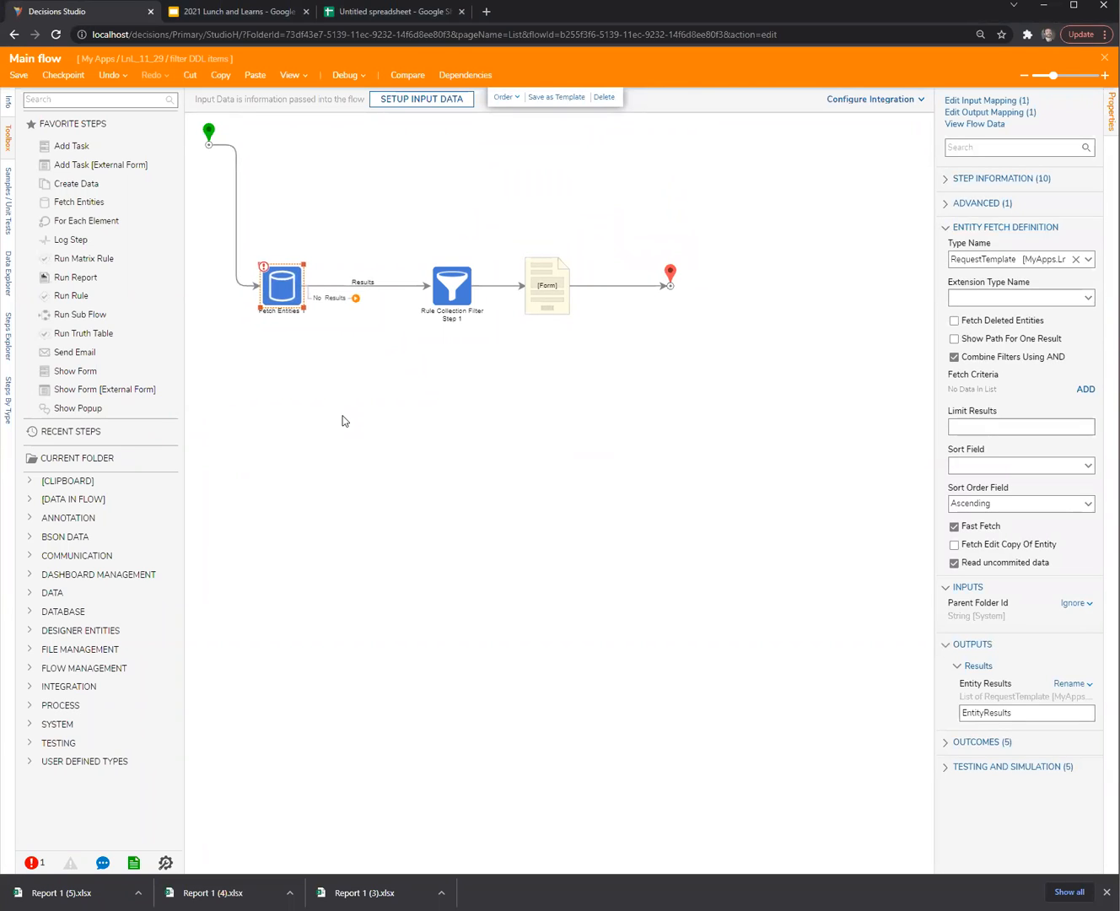
{"action": "left_click", "coordinate": [577, 421]}
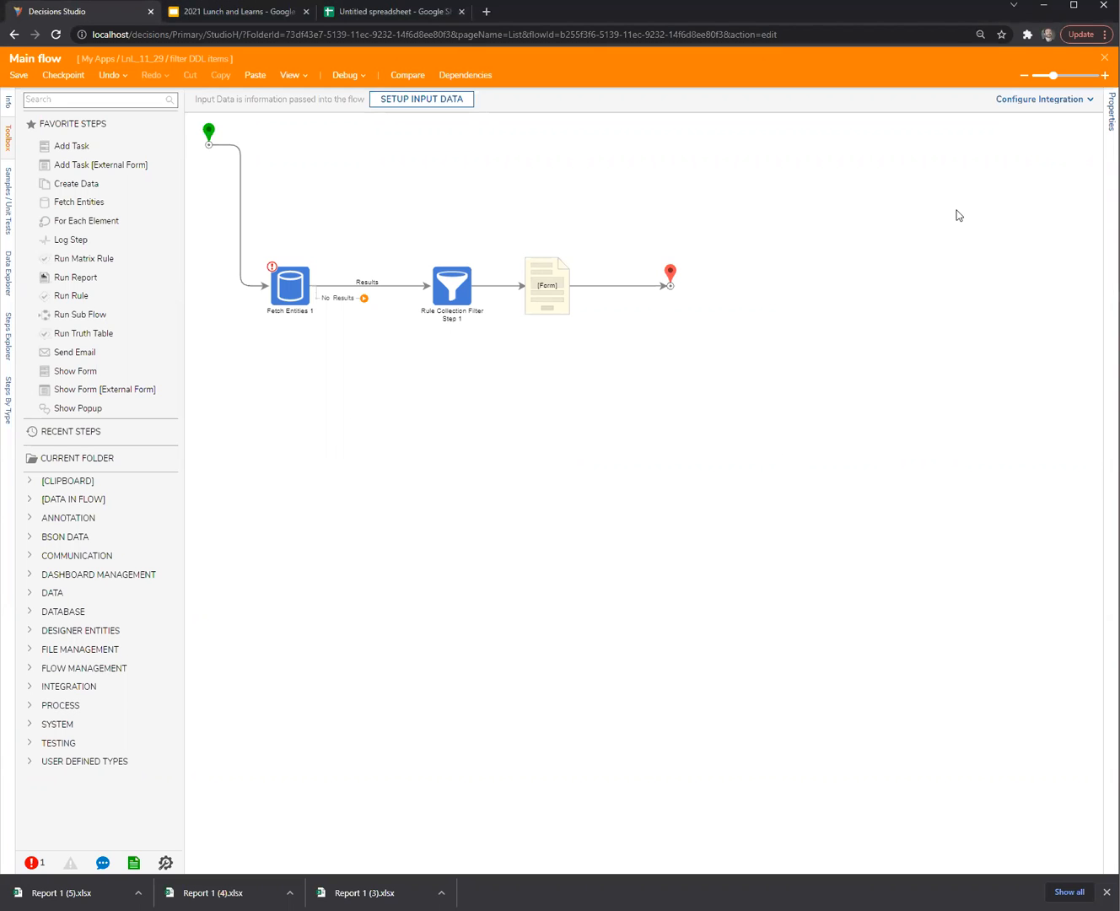
{"action": "left_click", "coordinate": [1104, 58]}
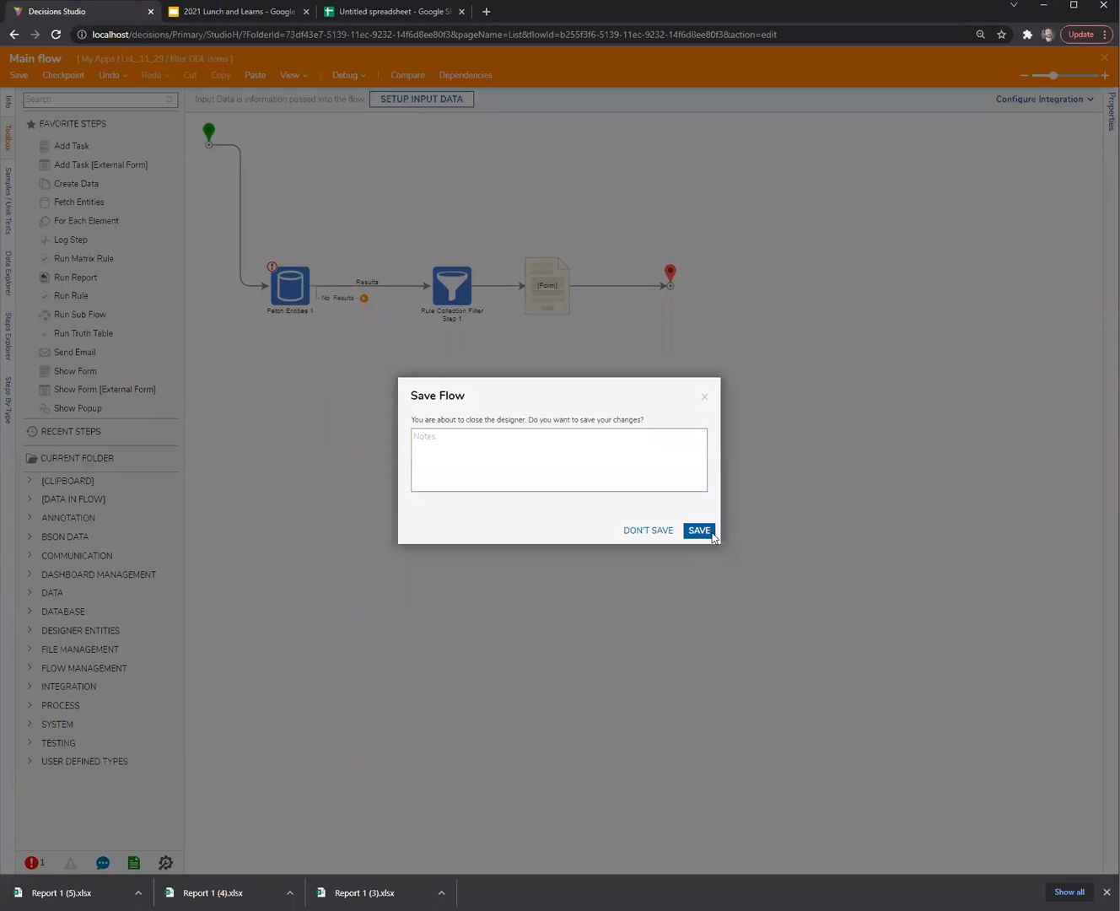
{"action": "left_click", "coordinate": [702, 528]}
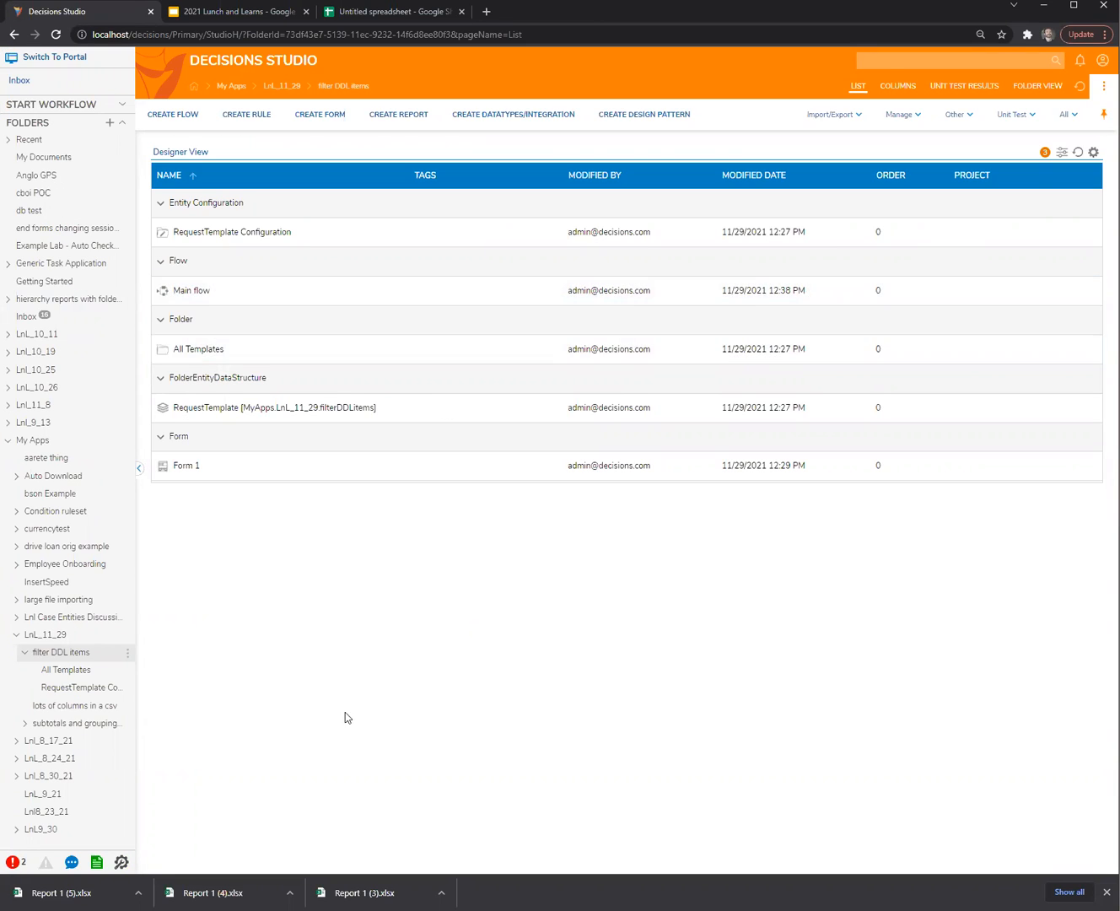
Step: Create a new Statement Rule in the filter DDL items folder, keeping its default name
{"action": "left_click", "coordinate": [263, 121]}
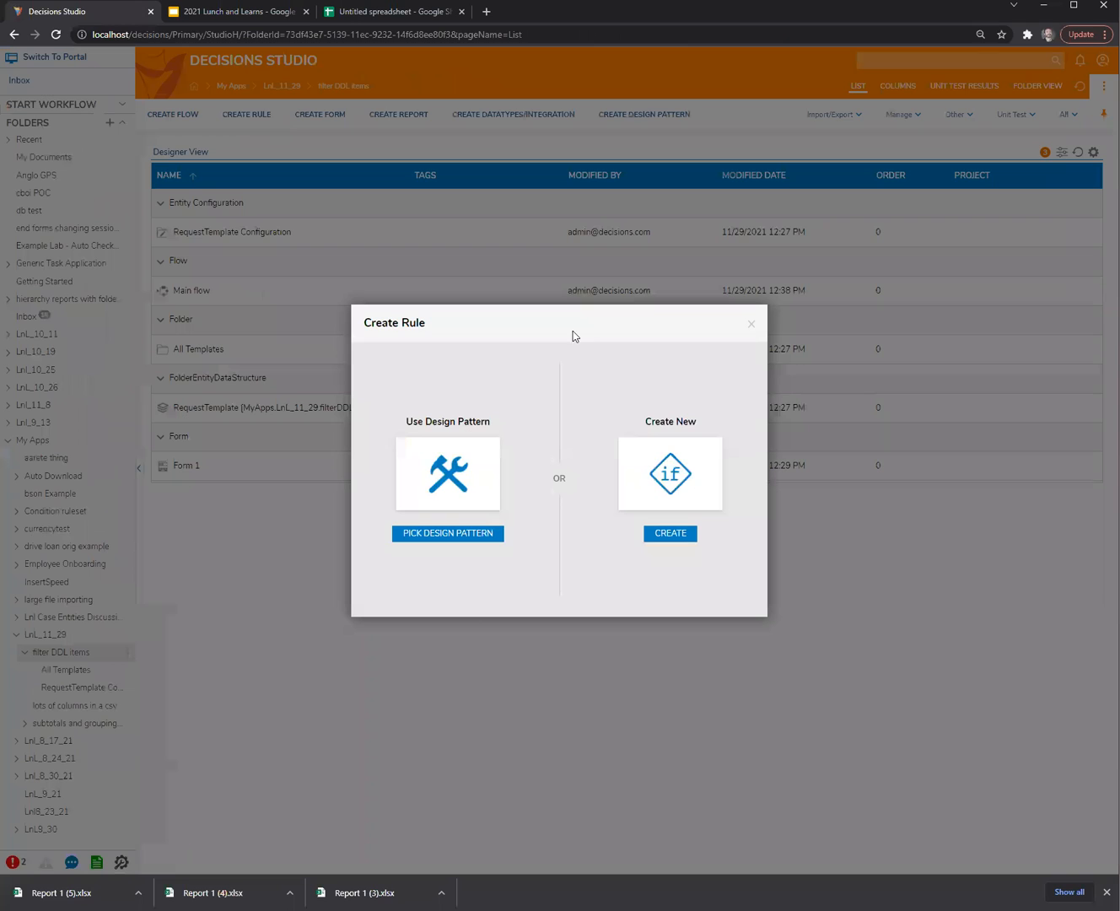
{"action": "left_click", "coordinate": [679, 478]}
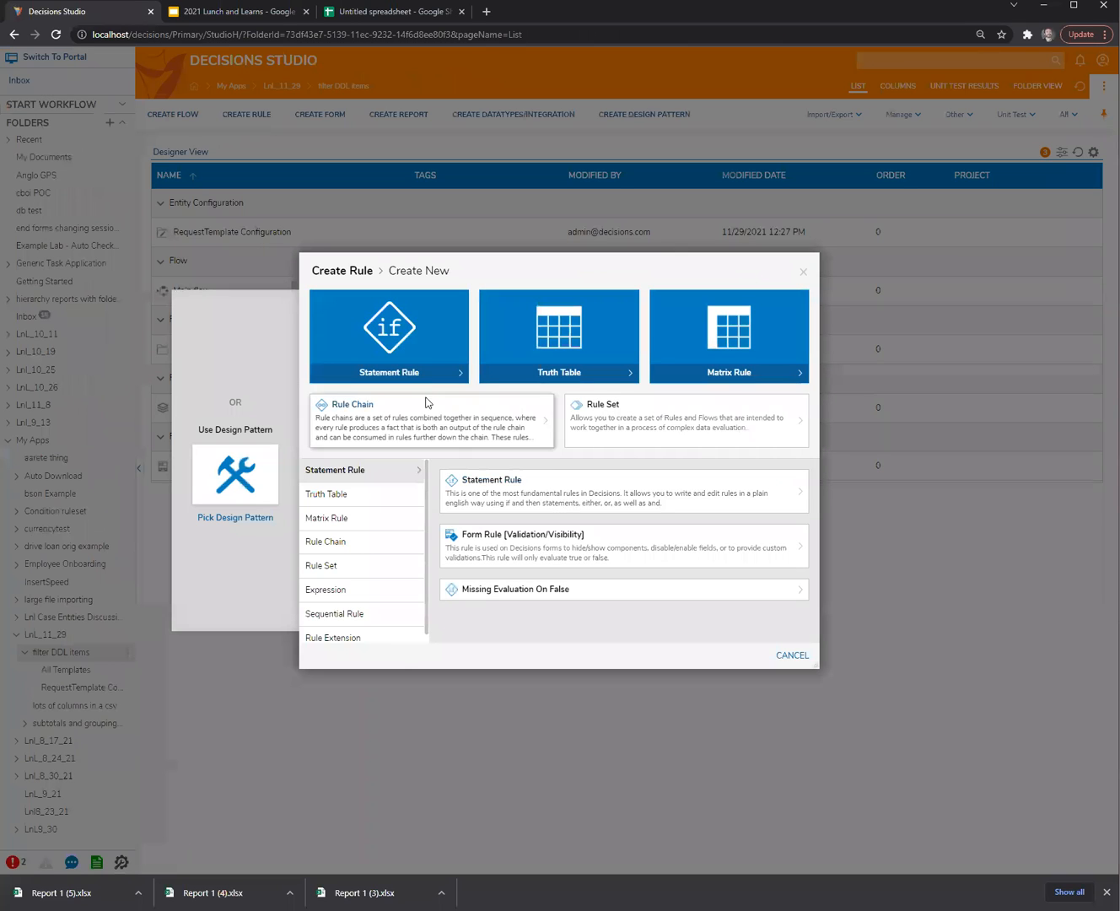
{"action": "left_click", "coordinate": [539, 484]}
{"action": "left_click", "coordinate": [681, 514]}
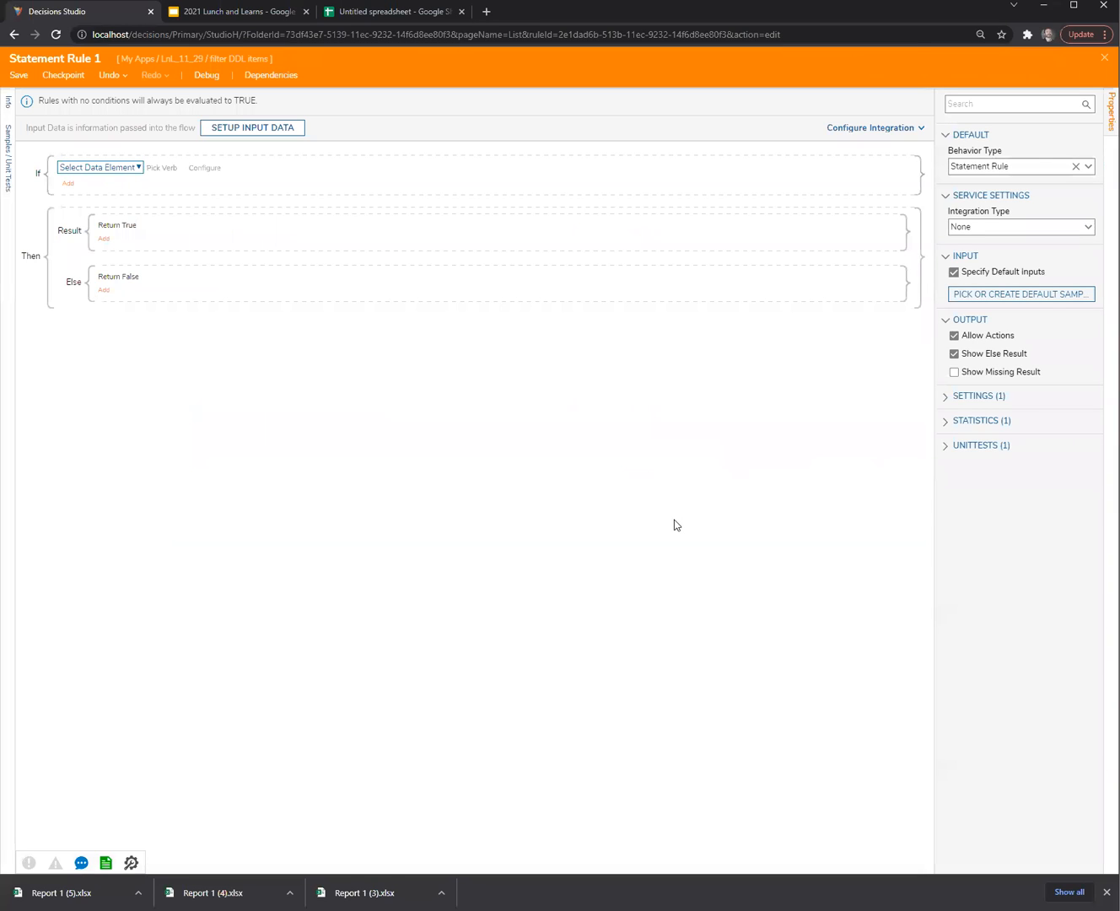
Step: Define the rule's first condition as Flow Data.InitiatingUserEmail Starts With the constant A
{"action": "left_click", "coordinate": [117, 169]}
{"action": "left_click", "coordinate": [494, 430]}
{"action": "left_click", "coordinate": [126, 167]}
{"action": "left_click", "coordinate": [122, 270]}
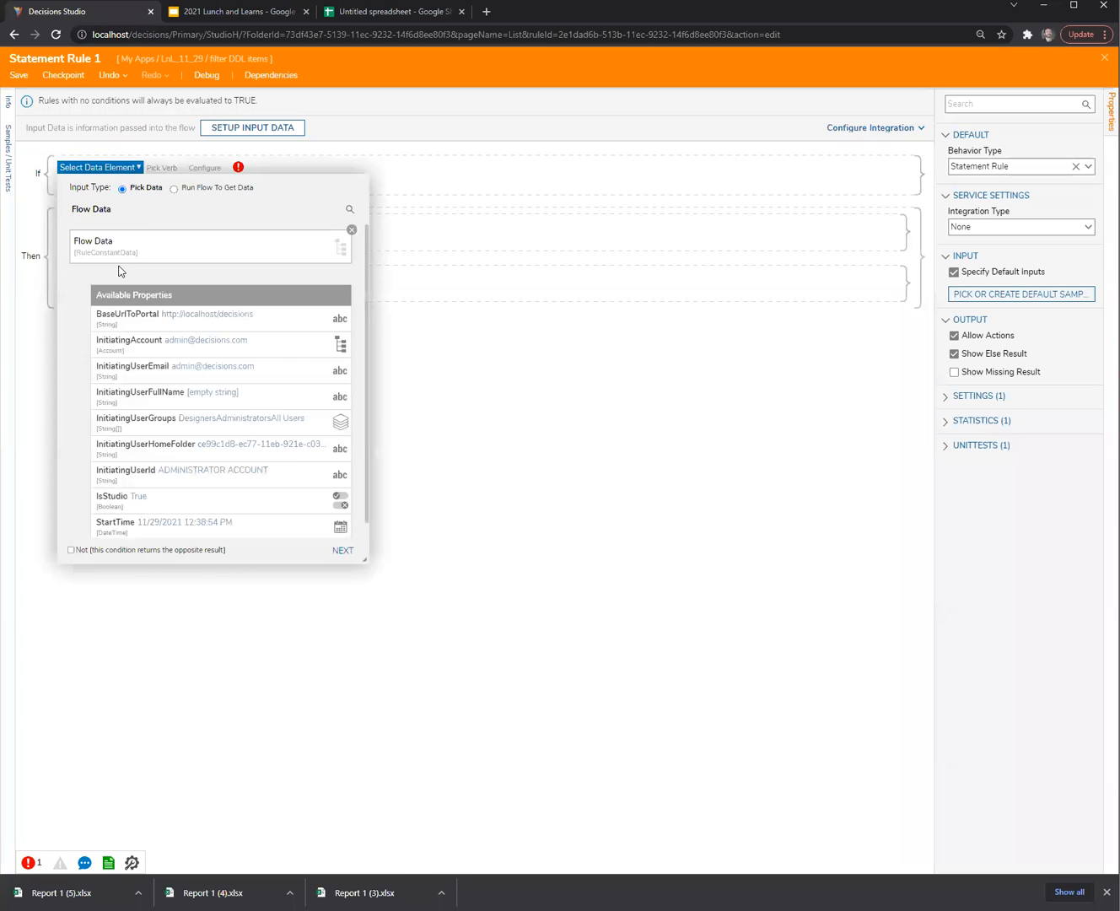
{"action": "left_click", "coordinate": [131, 369]}
{"action": "left_click", "coordinate": [343, 549]}
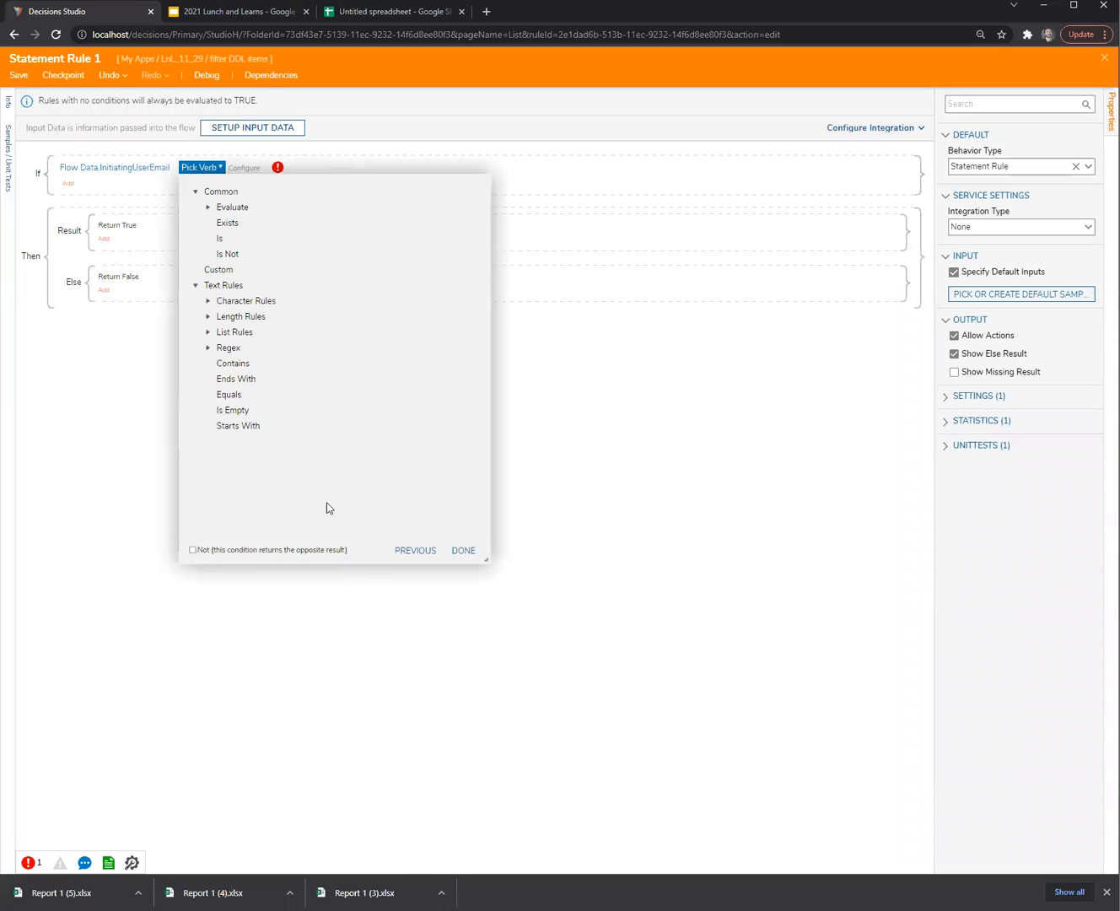
{"action": "left_click", "coordinate": [240, 426]}
{"action": "left_click", "coordinate": [463, 520]}
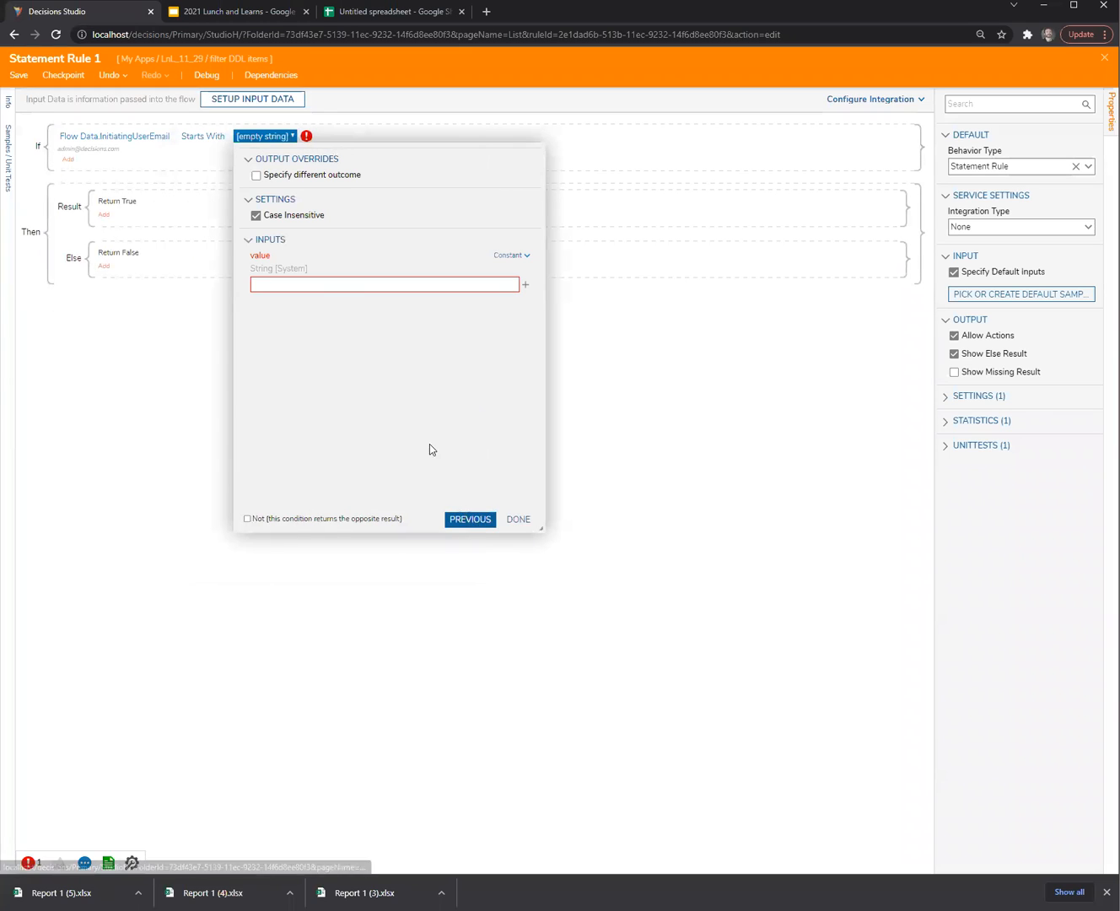
{"action": "left_click", "coordinate": [315, 285]}
{"action": "type", "text": "A"}
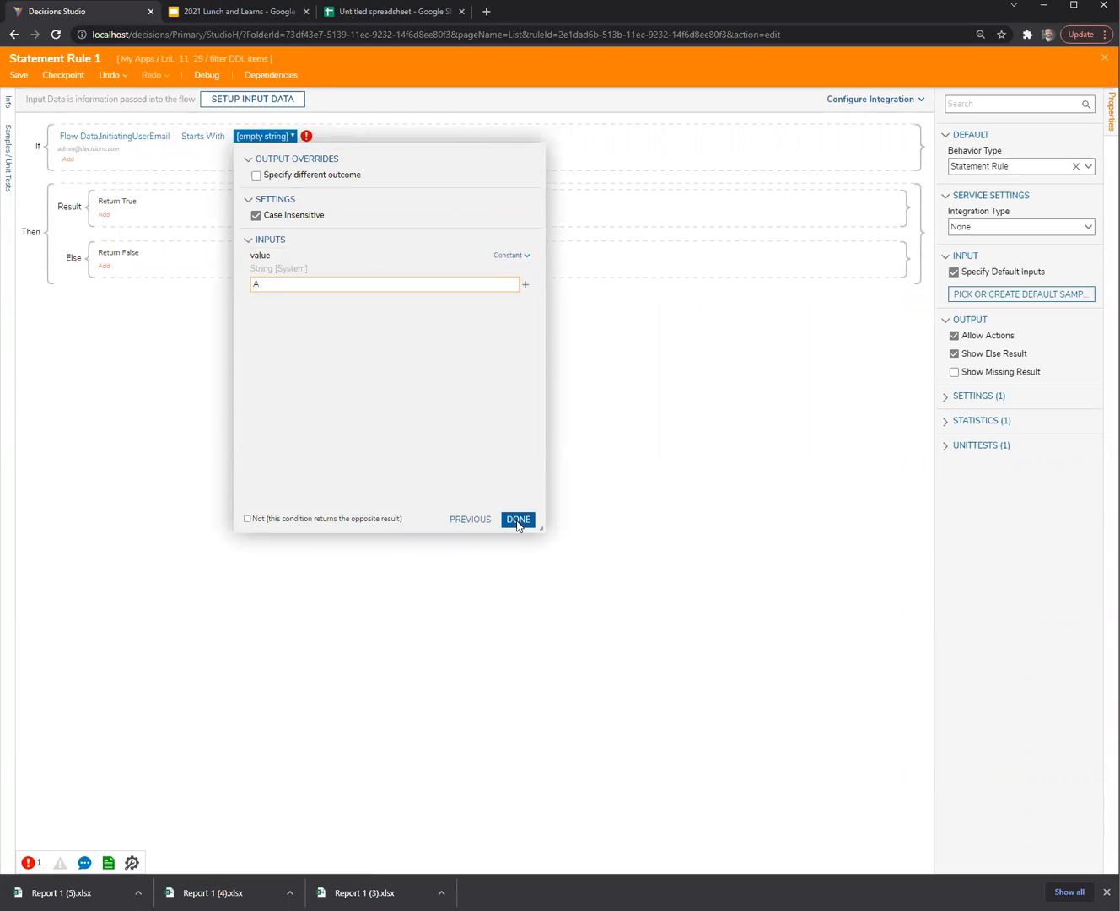
{"action": "left_click", "coordinate": [518, 520]}
Step: Copy the InitiatingUserEmail condition and paste it three times as additional and conditions
{"action": "left_click", "coordinate": [107, 138]}
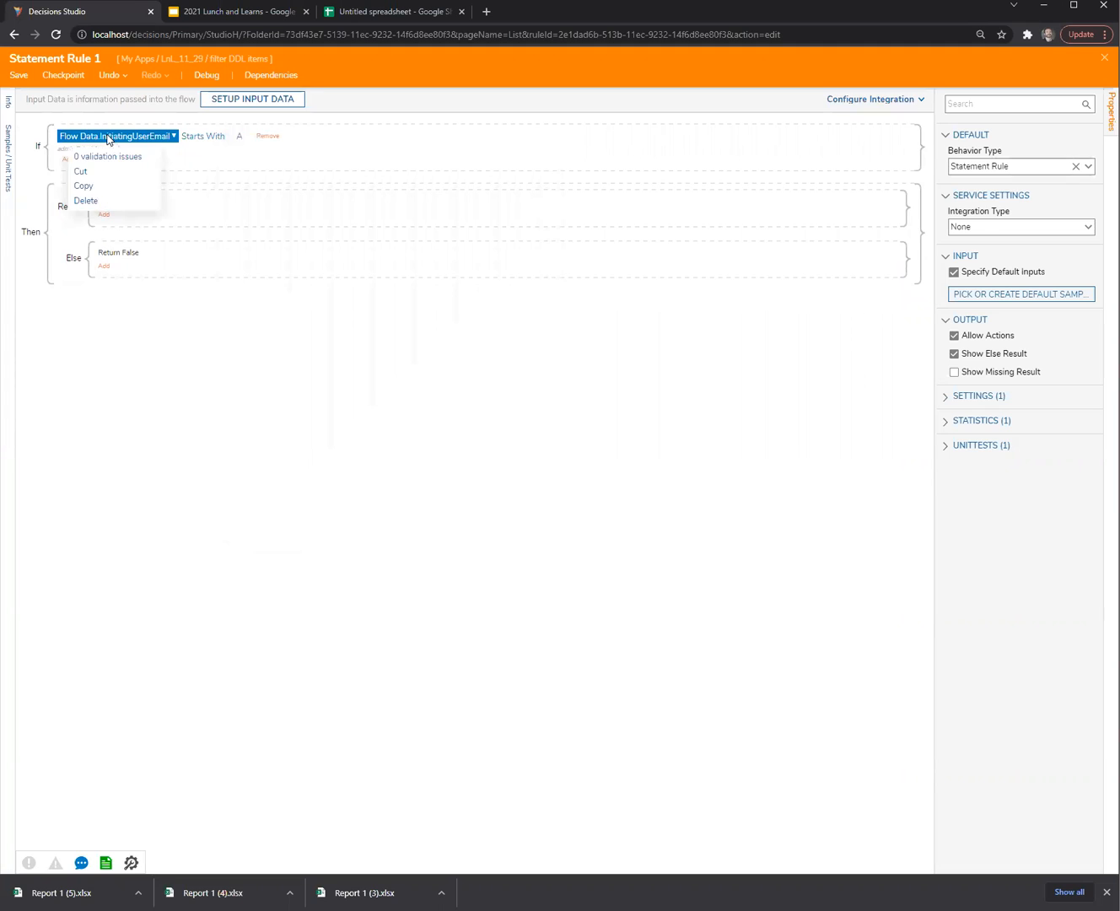
{"action": "left_click", "coordinate": [82, 185]}
{"action": "left_click", "coordinate": [68, 159]}
{"action": "left_click", "coordinate": [102, 144]}
{"action": "left_click", "coordinate": [572, 511]}
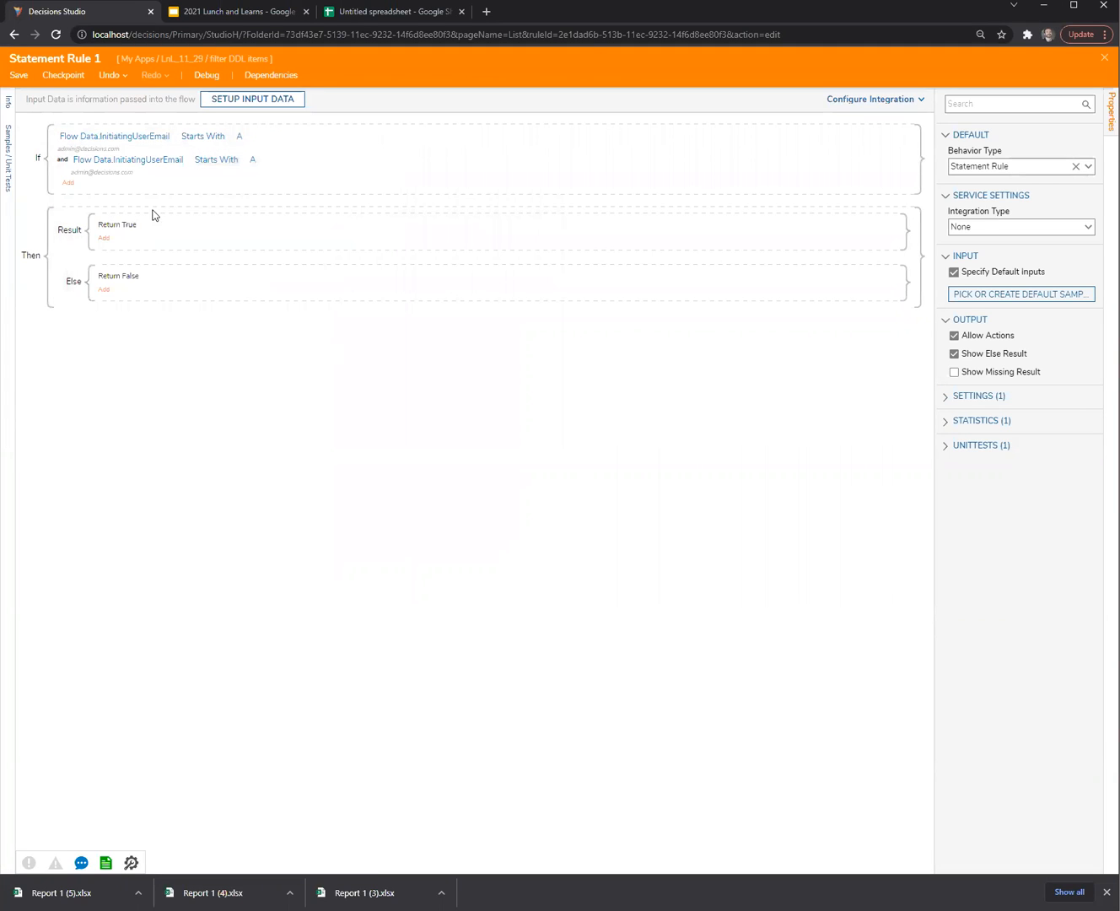
{"action": "left_click", "coordinate": [64, 182]}
{"action": "left_click", "coordinate": [96, 172]}
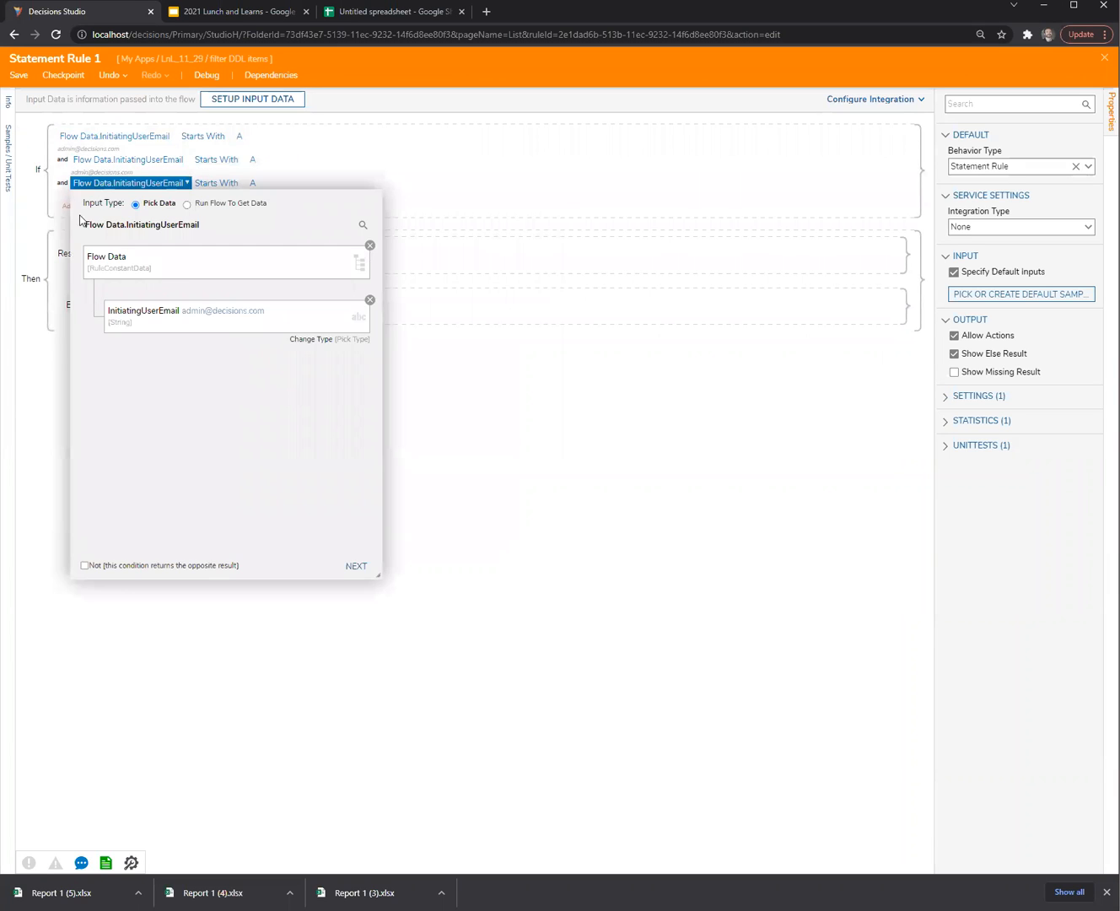
{"action": "left_click", "coordinate": [643, 478]}
{"action": "left_click", "coordinate": [66, 206]}
{"action": "left_click", "coordinate": [95, 190]}
{"action": "left_click", "coordinate": [633, 427]}
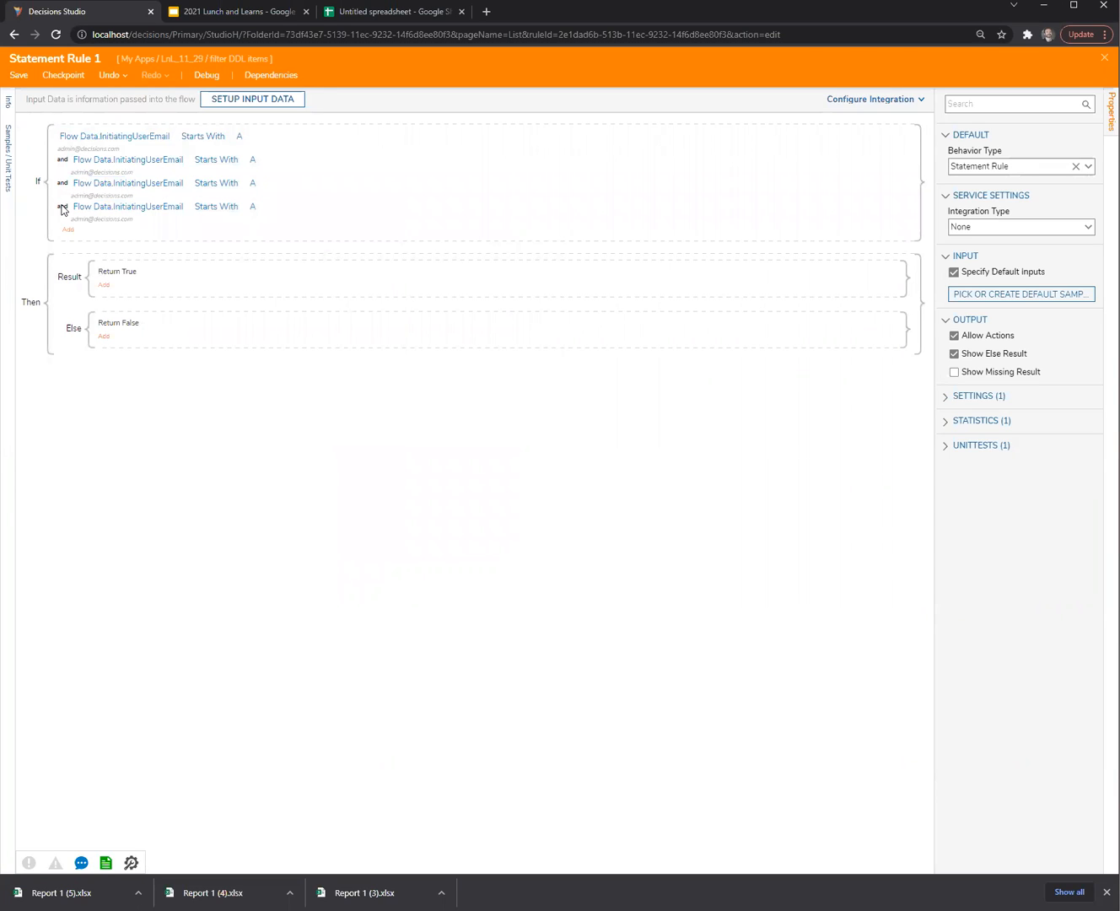
Step: Add an Either/Or group below the and conditions and paste the copied condition into both of its branches
{"action": "left_click", "coordinate": [67, 230]}
{"action": "left_click", "coordinate": [111, 244]}
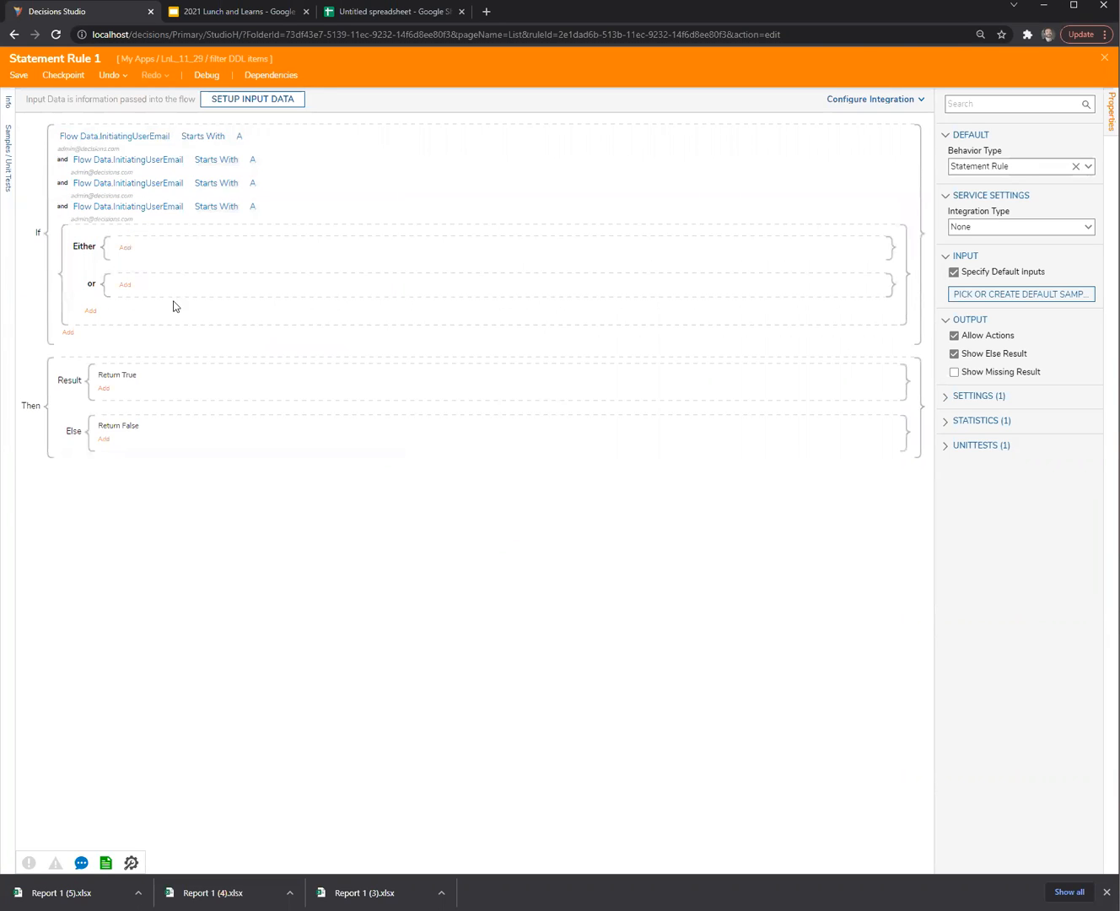
{"action": "left_click", "coordinate": [125, 246]}
{"action": "left_click", "coordinate": [169, 243]}
{"action": "left_click", "coordinate": [80, 295]}
{"action": "left_click", "coordinate": [128, 307]}
{"action": "left_click", "coordinate": [161, 309]}
Step: Add a third branch to the Either/Or group and paste the copied condition into it
{"action": "left_click", "coordinate": [88, 360]}
{"action": "left_click", "coordinate": [124, 367]}
{"action": "left_click", "coordinate": [157, 373]}
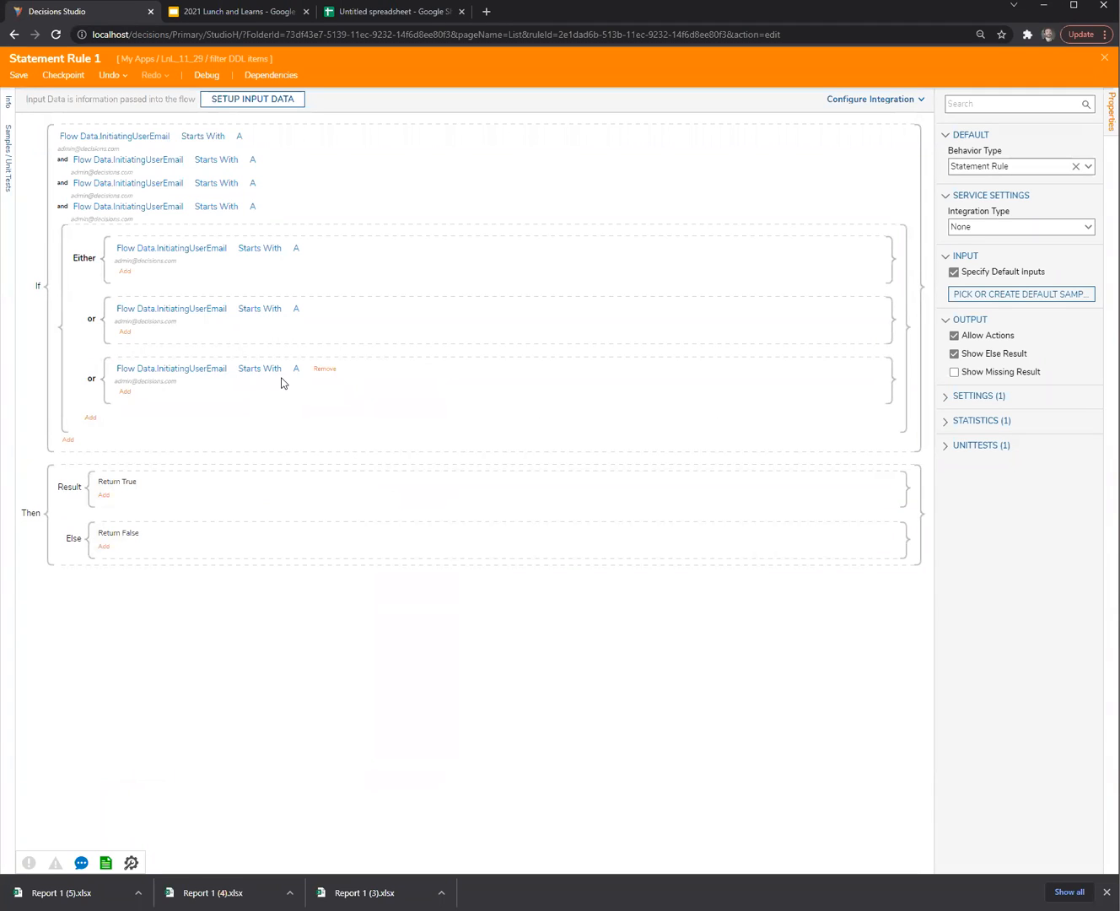
Step: Remove the condition from the third Either/Or branch and paste the copied condition back in its place
{"action": "left_click", "coordinate": [92, 380]}
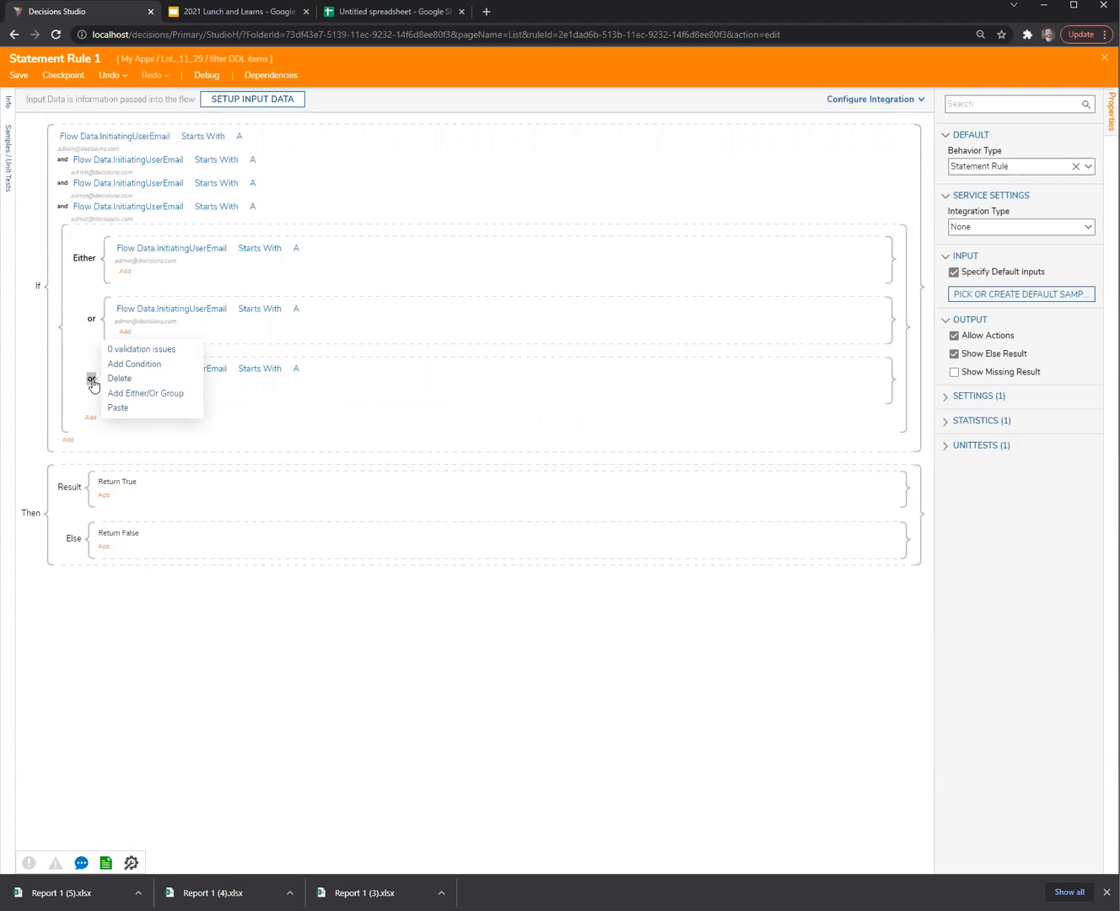
{"action": "left_click", "coordinate": [284, 399]}
{"action": "left_click", "coordinate": [329, 369]}
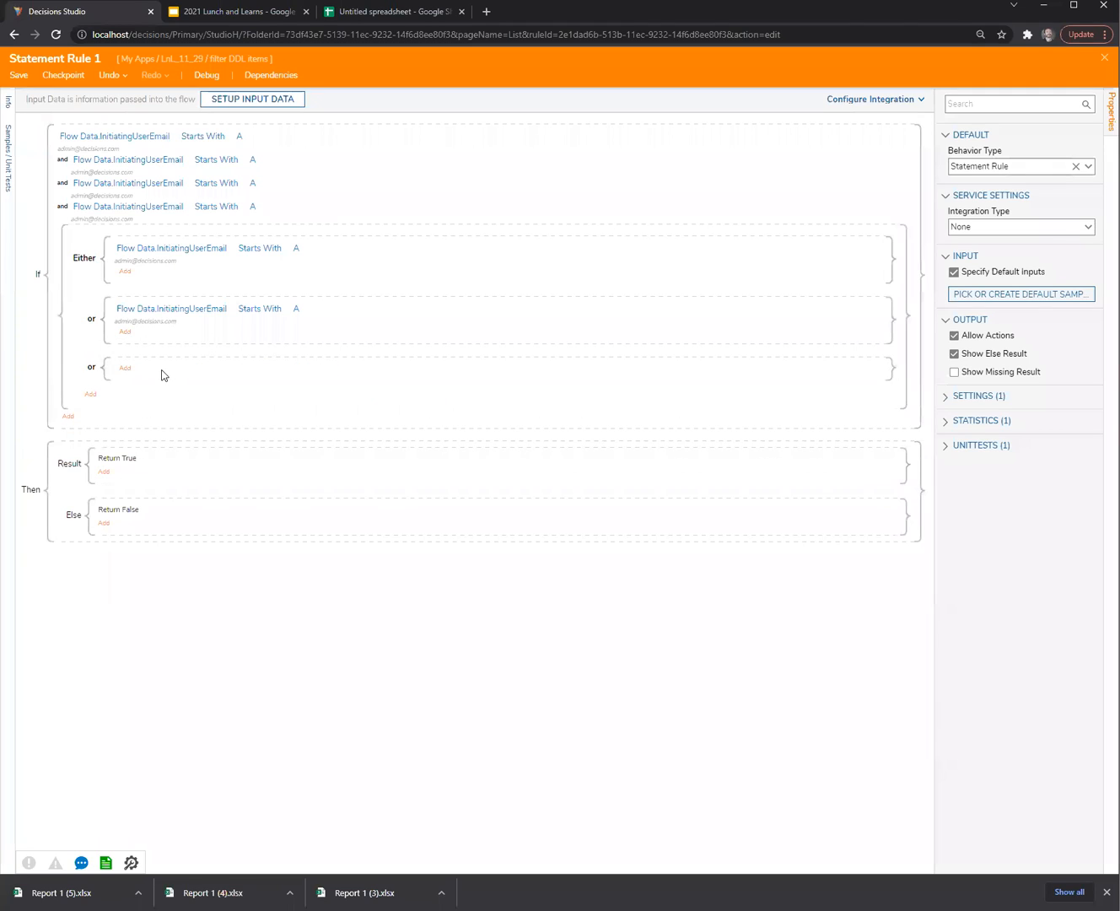
{"action": "left_click", "coordinate": [126, 368]}
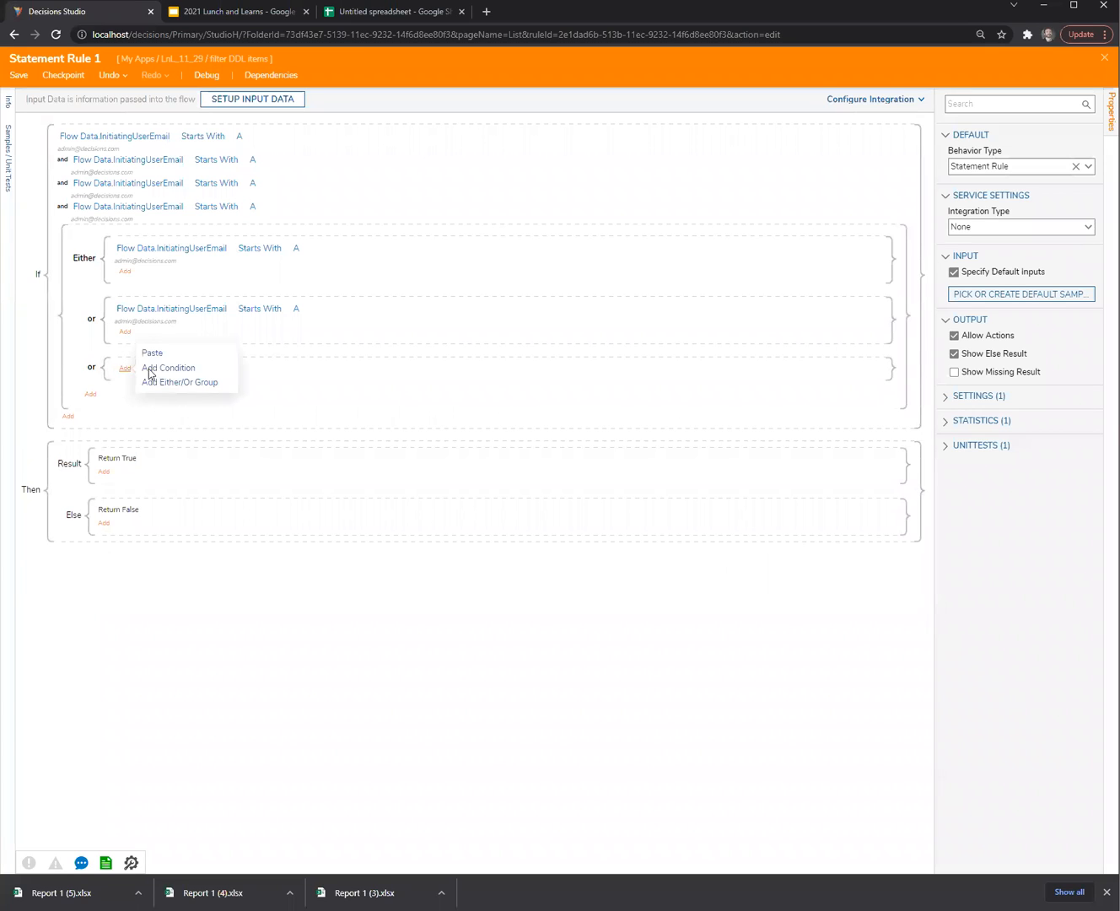
{"action": "left_click", "coordinate": [161, 353]}
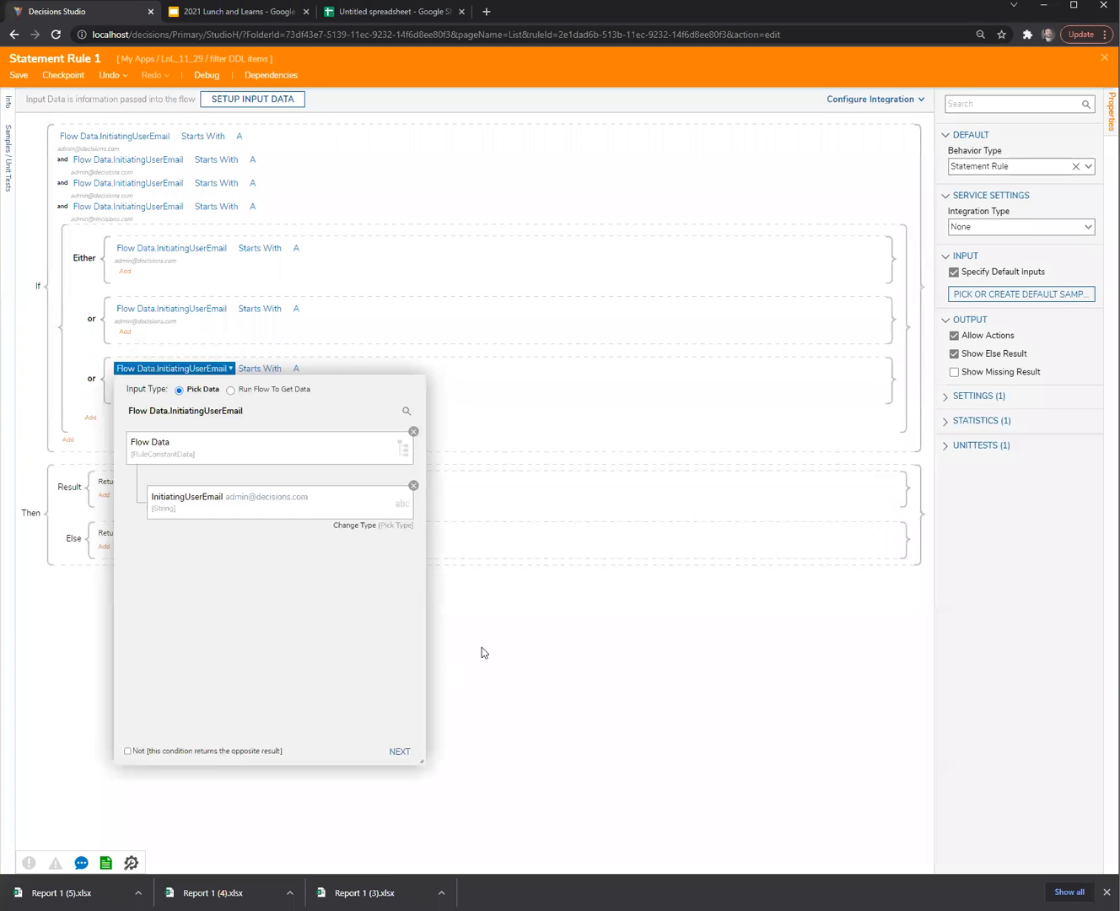
{"action": "left_click", "coordinate": [482, 652]}
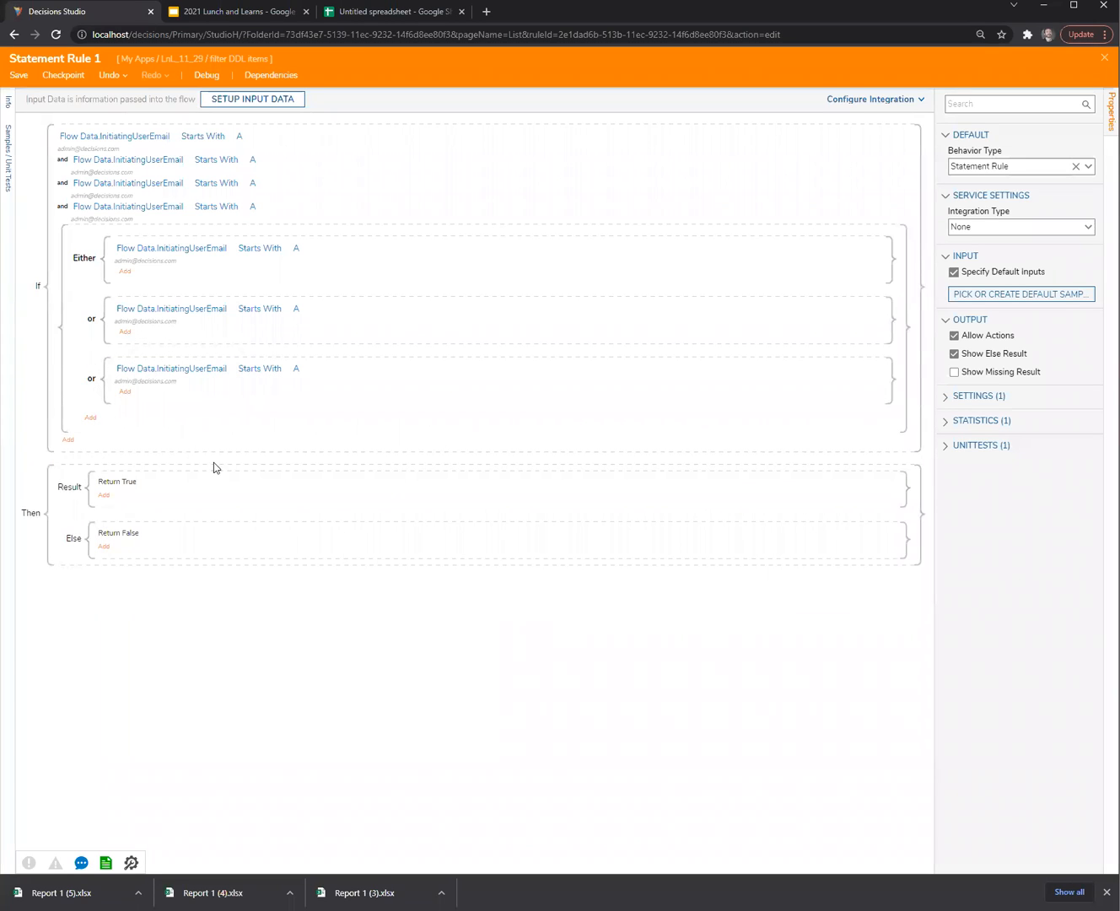
Step: Compare the actions available for the last and condition with those for the condition in the third Either/Or branch
{"action": "left_click", "coordinate": [103, 206]}
{"action": "right_click", "coordinate": [110, 208]}
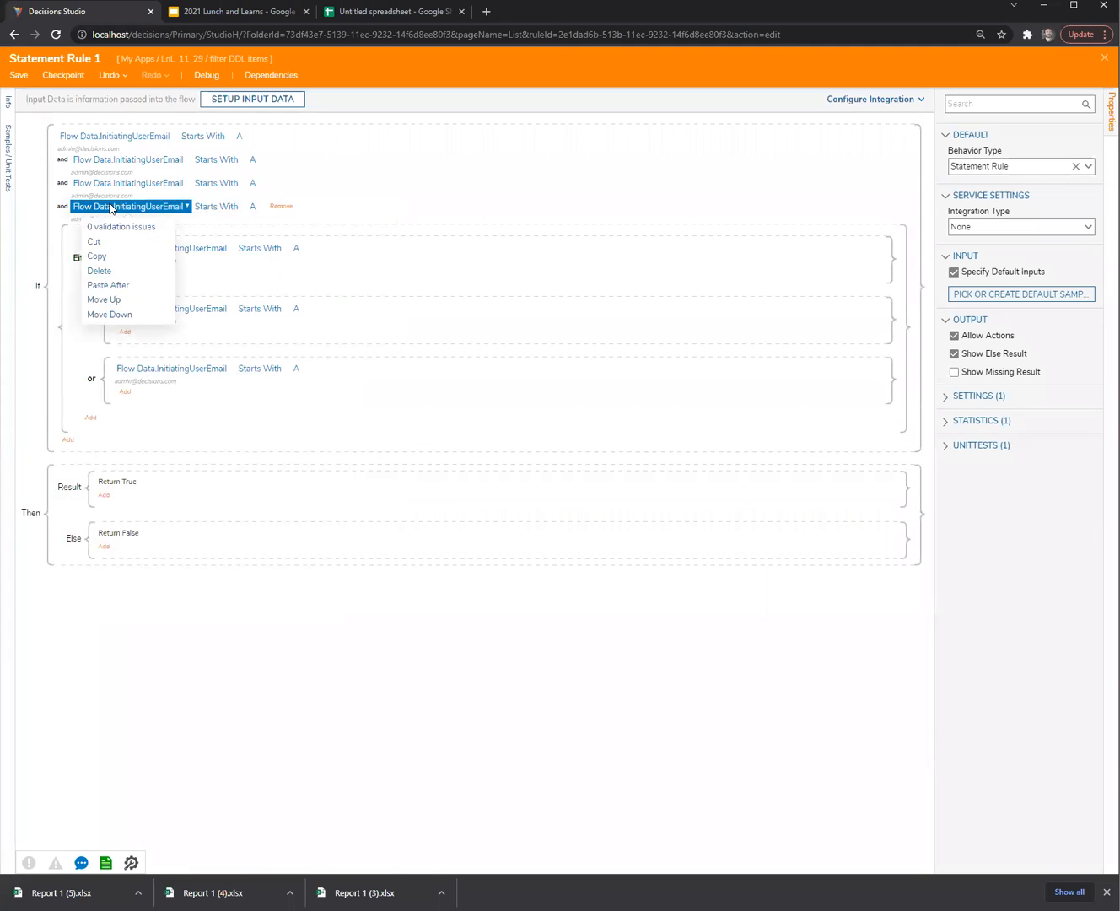
{"action": "left_click", "coordinate": [177, 371]}
{"action": "right_click", "coordinate": [176, 377]}
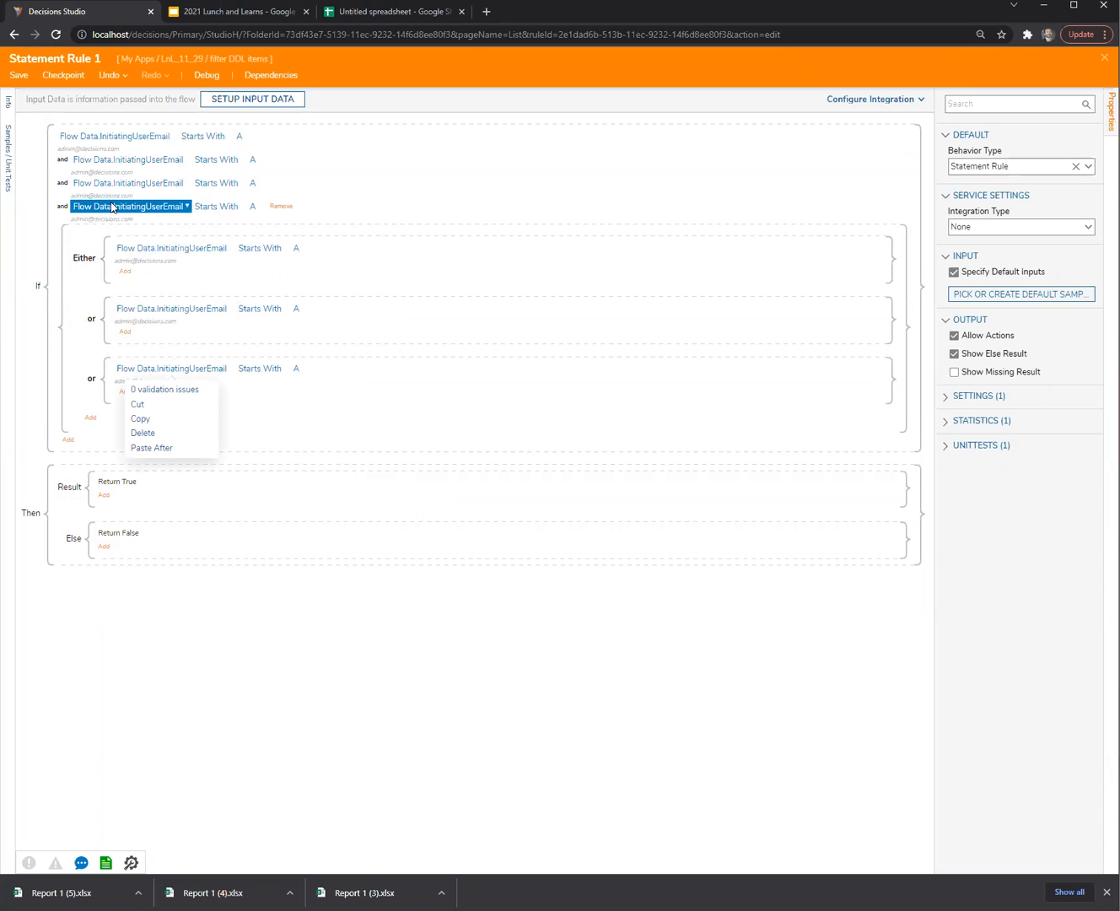
{"action": "left_click", "coordinate": [360, 709]}
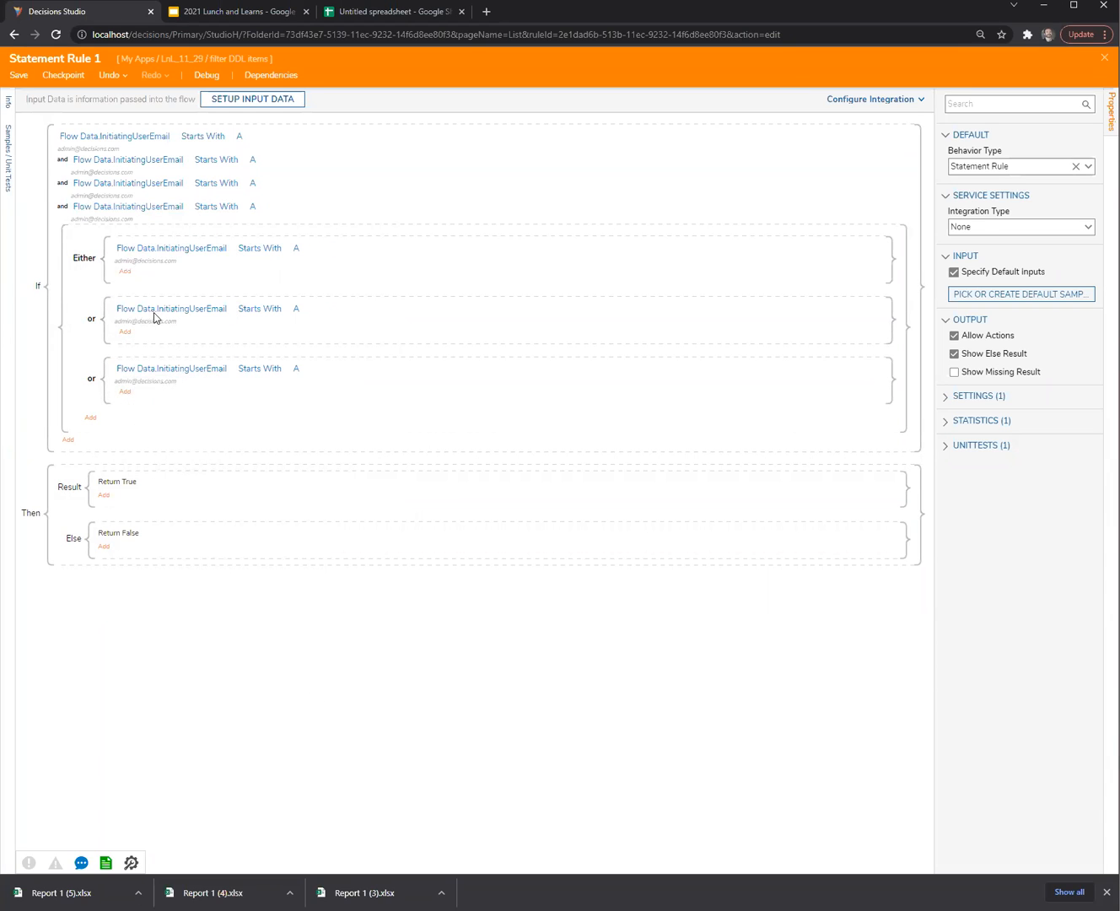
{"action": "right_click", "coordinate": [107, 209]}
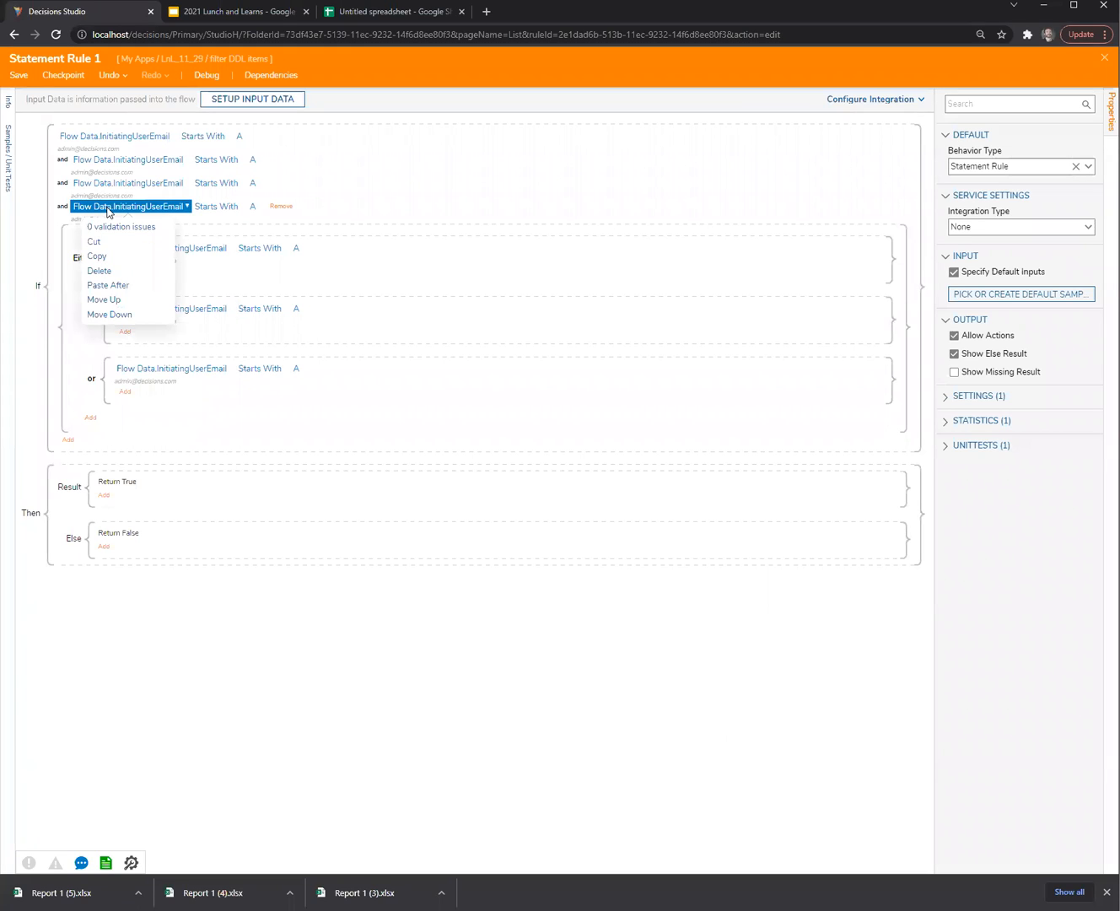
{"action": "left_click", "coordinate": [385, 676]}
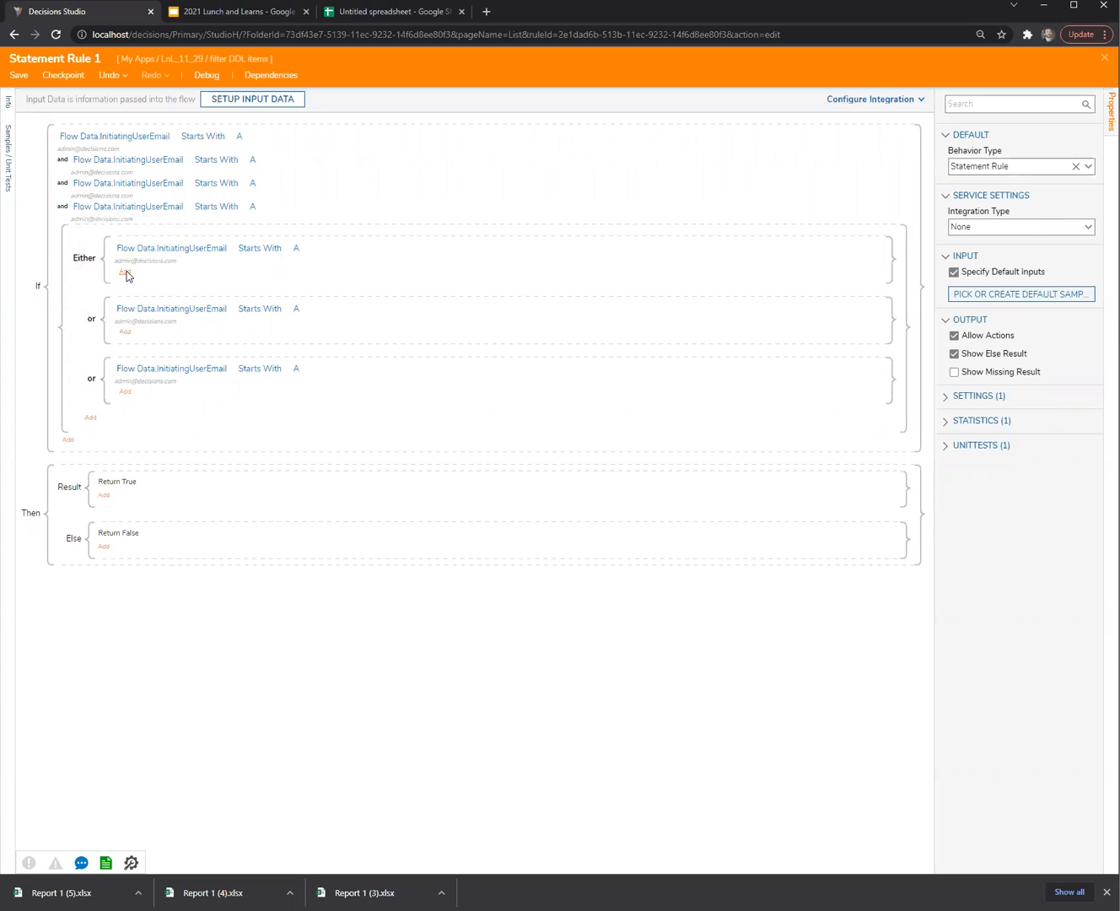
{"action": "left_click", "coordinate": [127, 271]}
{"action": "left_click", "coordinate": [164, 269]}
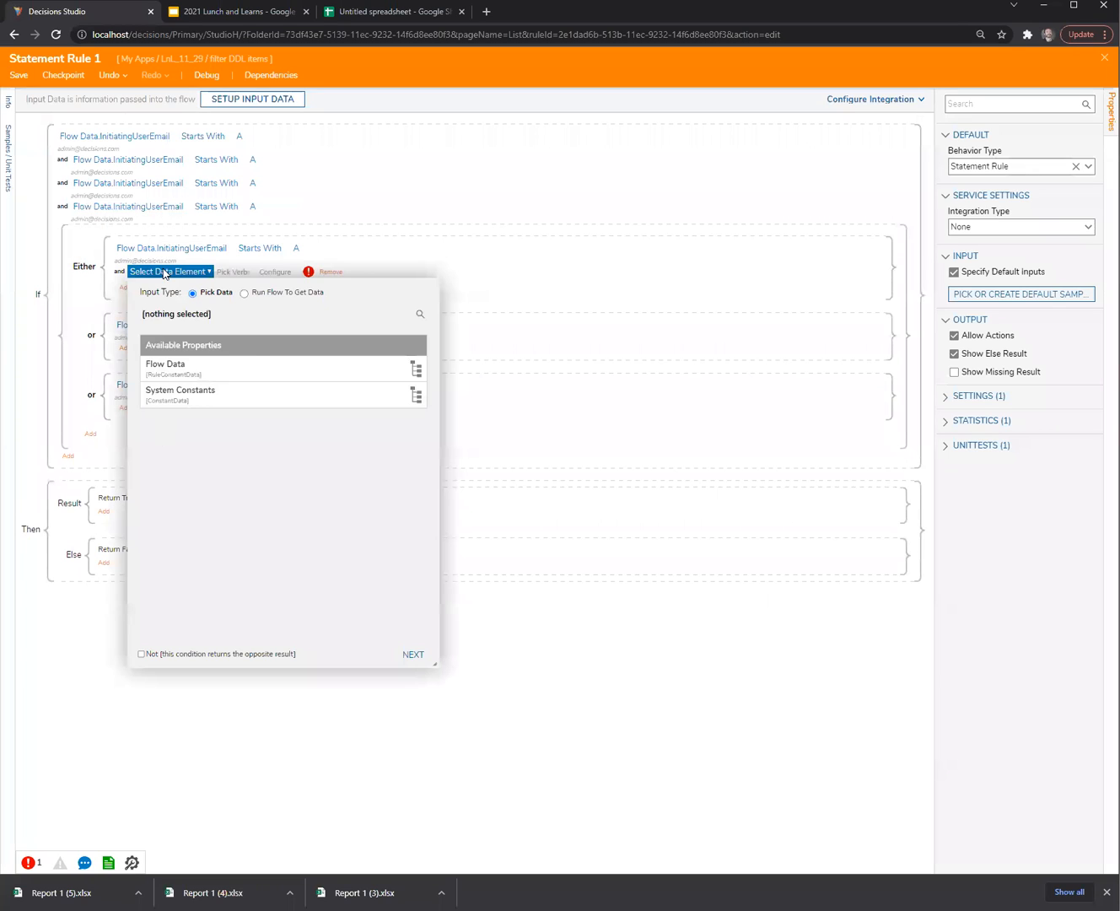
{"action": "left_click", "coordinate": [678, 706]}
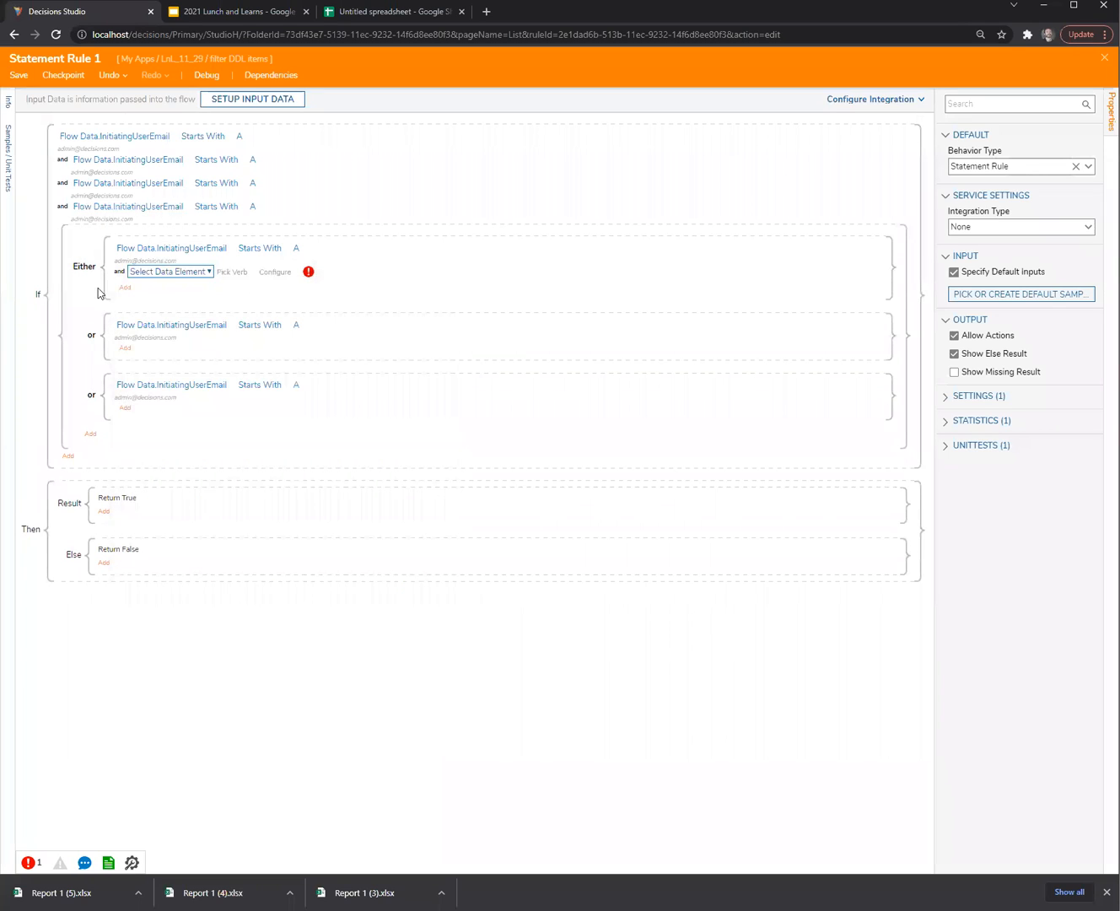
{"action": "left_click", "coordinate": [329, 281]}
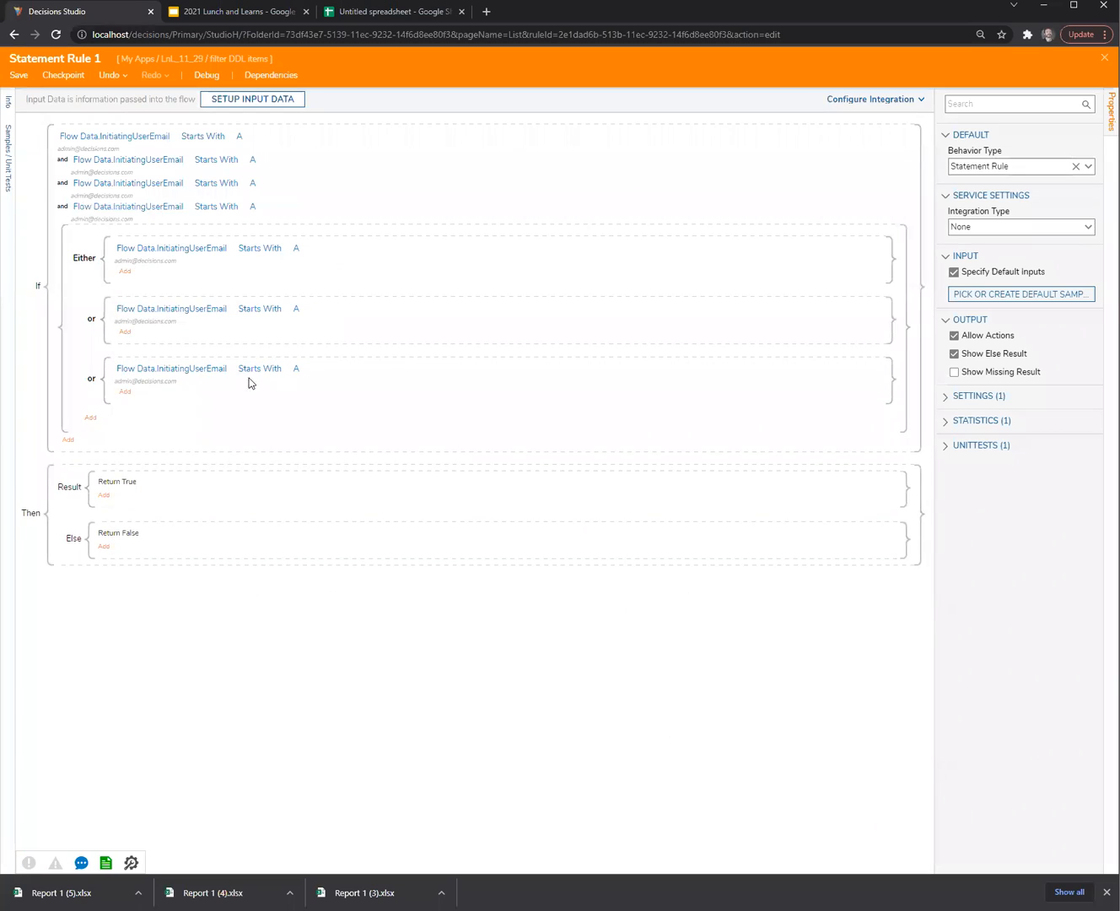
Step: Add a fourth branch to the Either/Or group and leave it empty, removing the blank condition tried in it
{"action": "left_click", "coordinate": [90, 419]}
{"action": "left_click", "coordinate": [128, 432]}
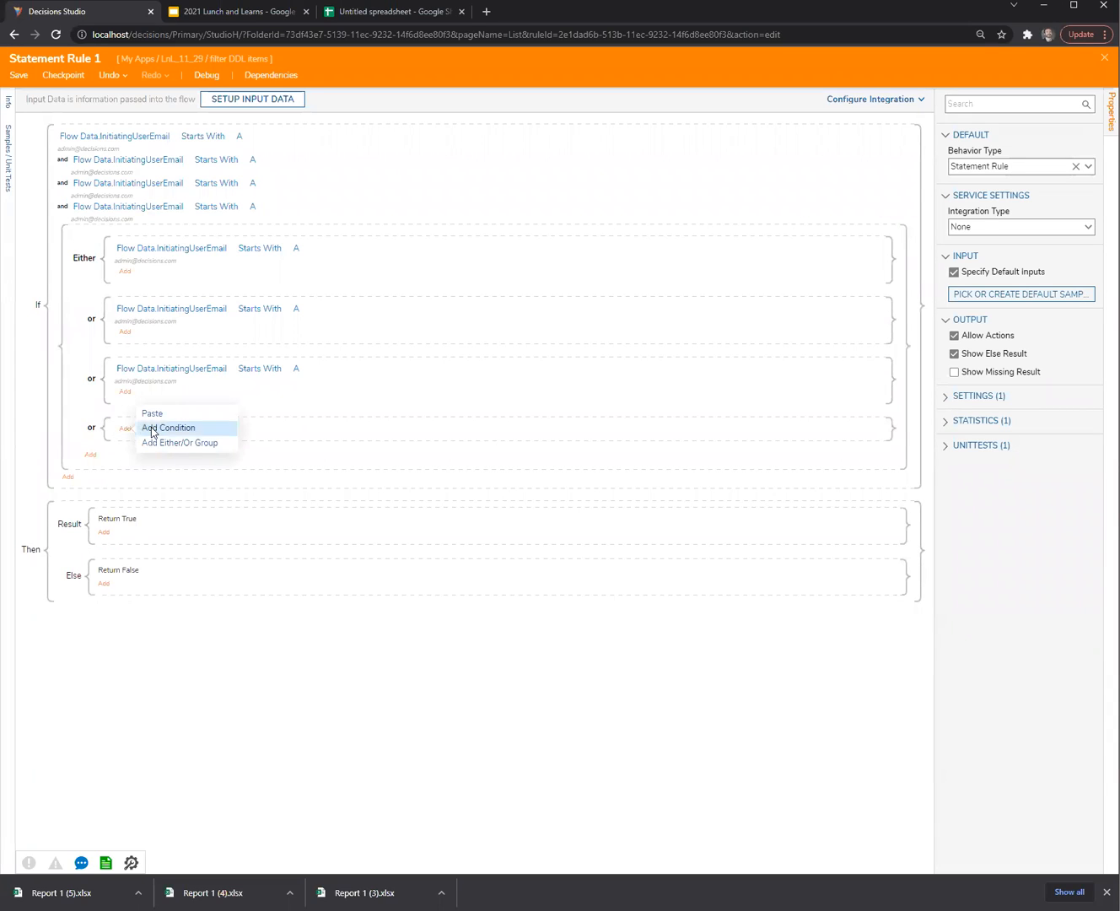
{"action": "left_click", "coordinate": [152, 428]}
{"action": "left_click", "coordinate": [728, 693]}
{"action": "right_click", "coordinate": [146, 431]}
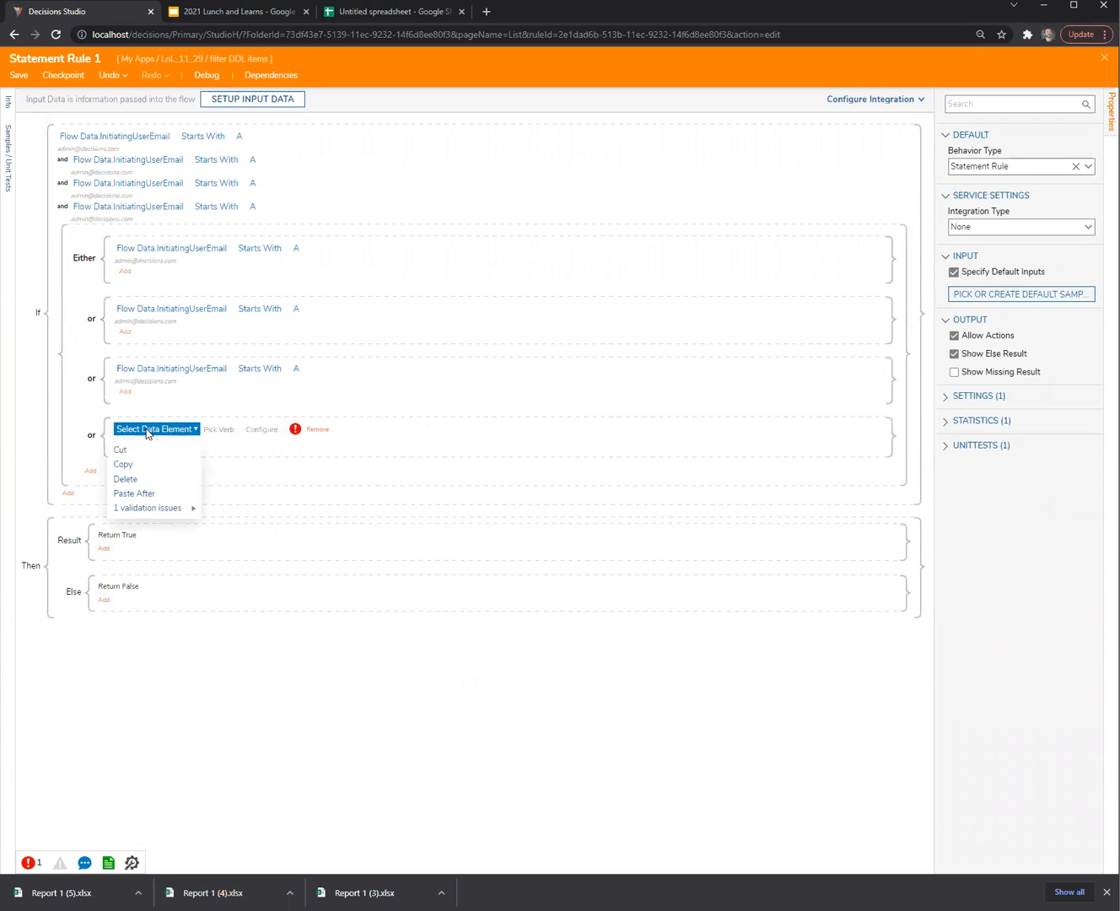
{"action": "left_click", "coordinate": [316, 430]}
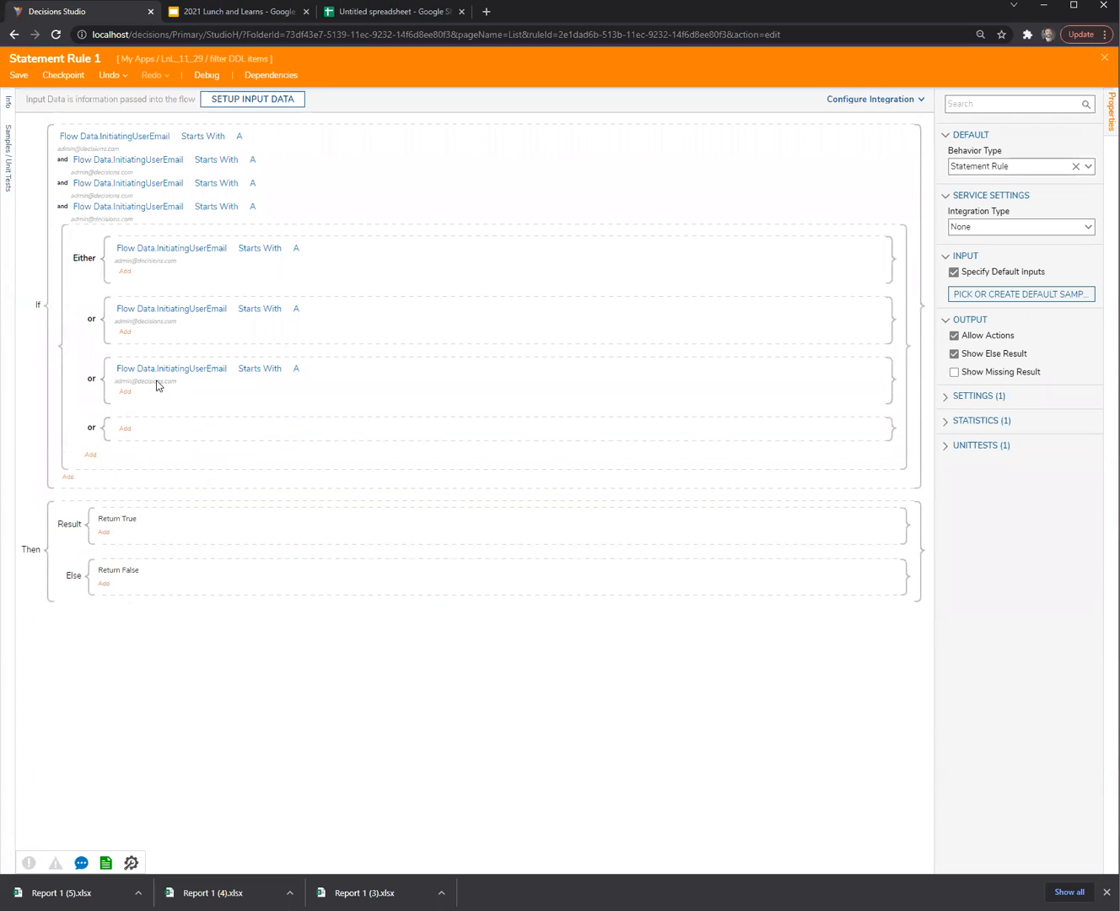
Step: Check the actions available for the conditions in the third and second Either/Or branches
{"action": "left_click", "coordinate": [146, 371]}
{"action": "right_click", "coordinate": [146, 372]}
{"action": "left_click", "coordinate": [310, 747]}
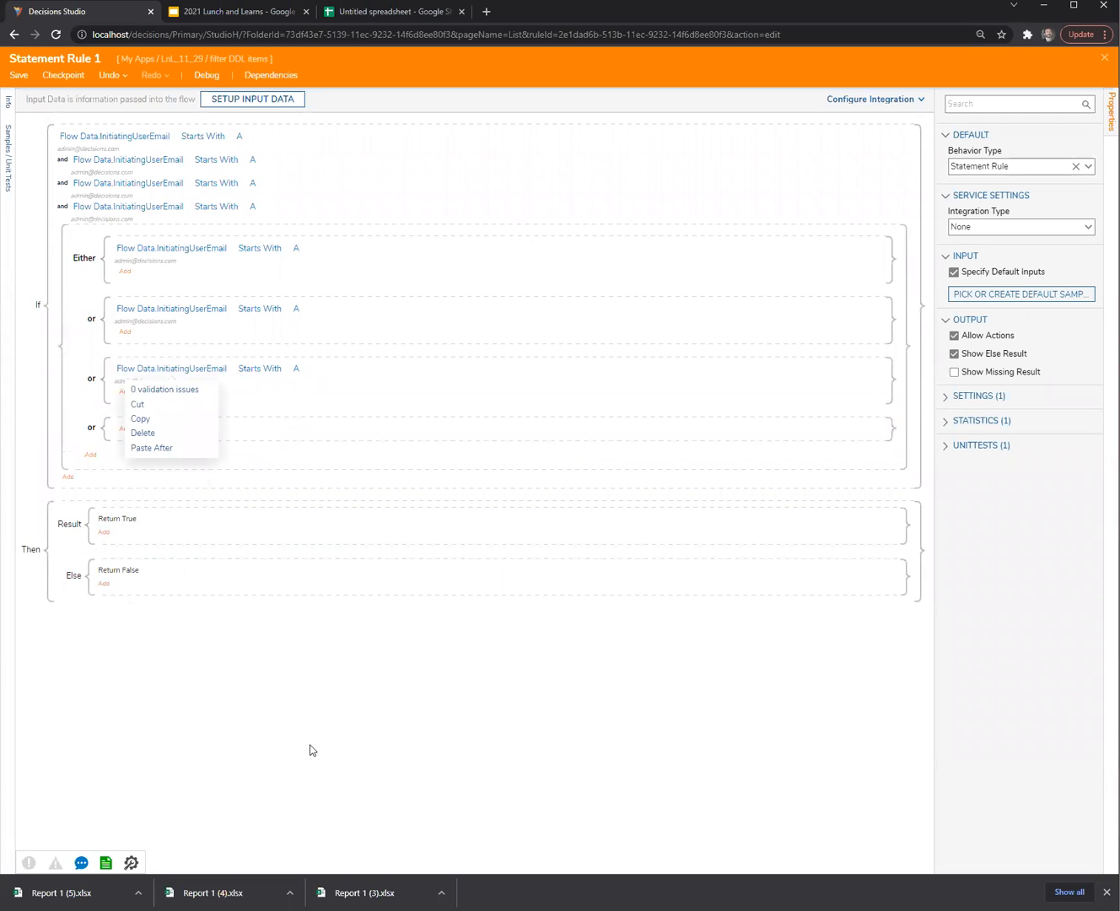
{"action": "left_click", "coordinate": [143, 311]}
{"action": "right_click", "coordinate": [144, 310]}
{"action": "left_click", "coordinate": [390, 726]}
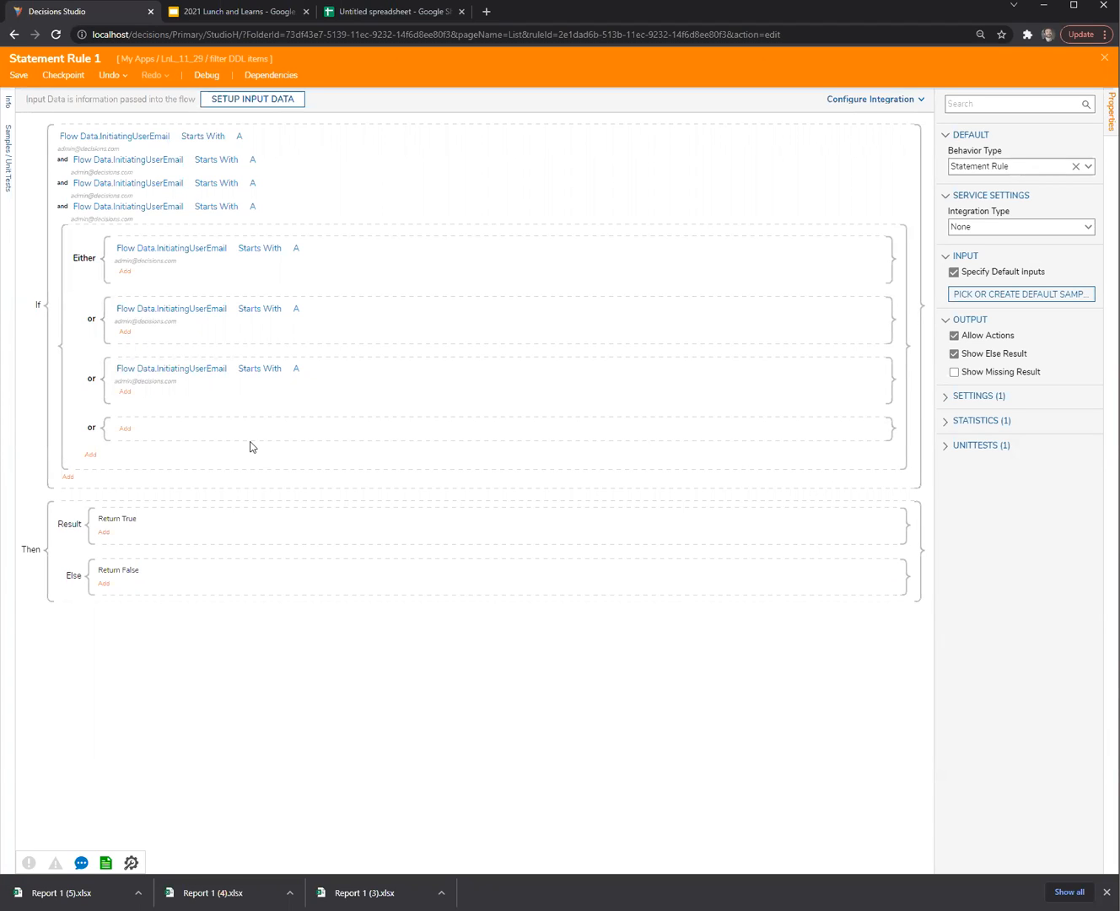
Step: Paste the copied condition into the empty fourth Either/Or branch and remove the condition from the first branch
{"action": "left_click", "coordinate": [144, 371]}
{"action": "right_click", "coordinate": [142, 311]}
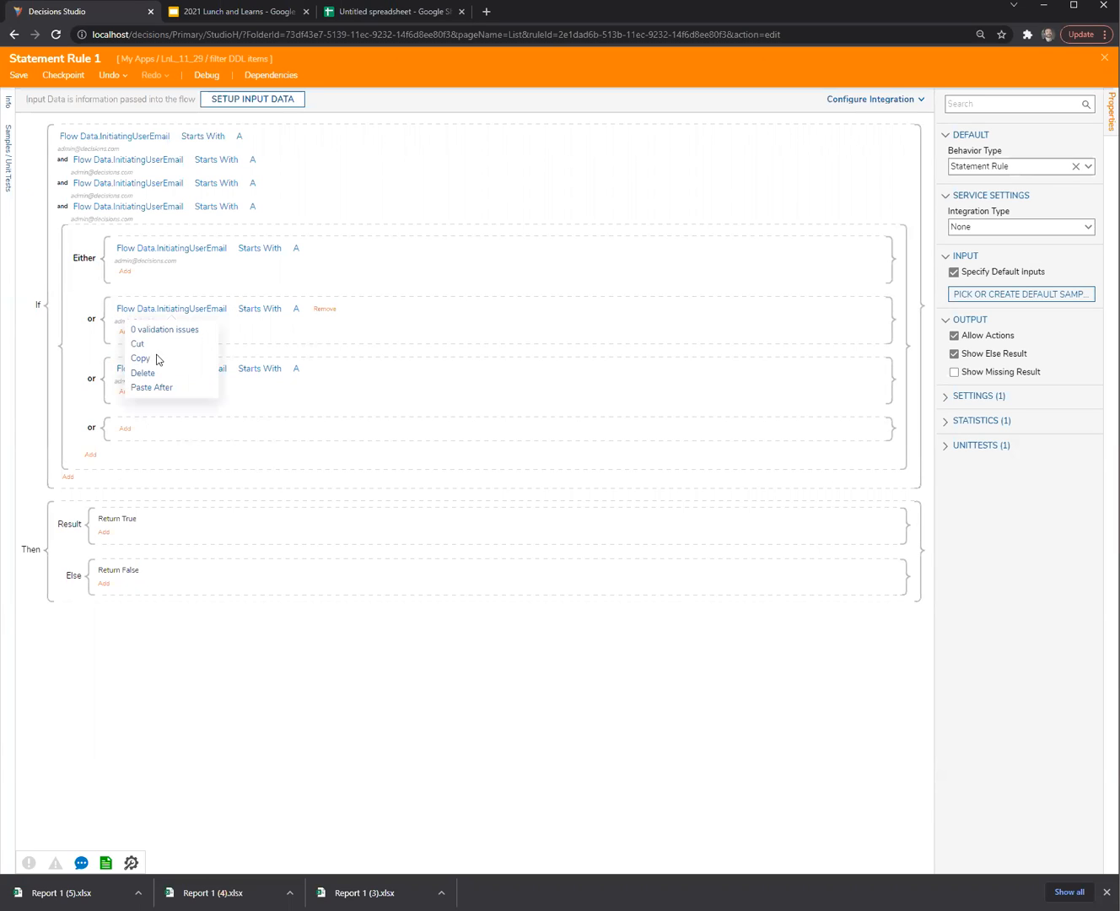
{"action": "left_click", "coordinate": [128, 428]}
{"action": "left_click", "coordinate": [151, 413]}
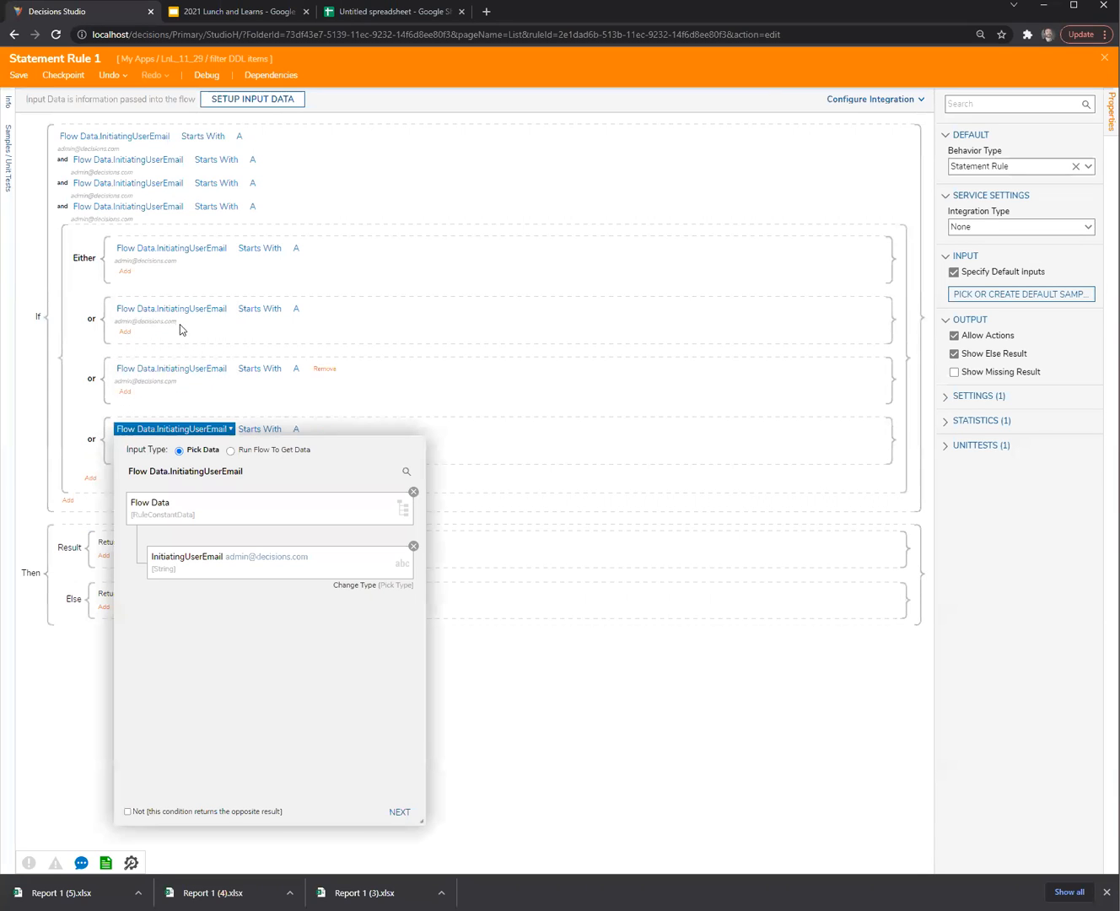
{"action": "left_click", "coordinate": [330, 248]}
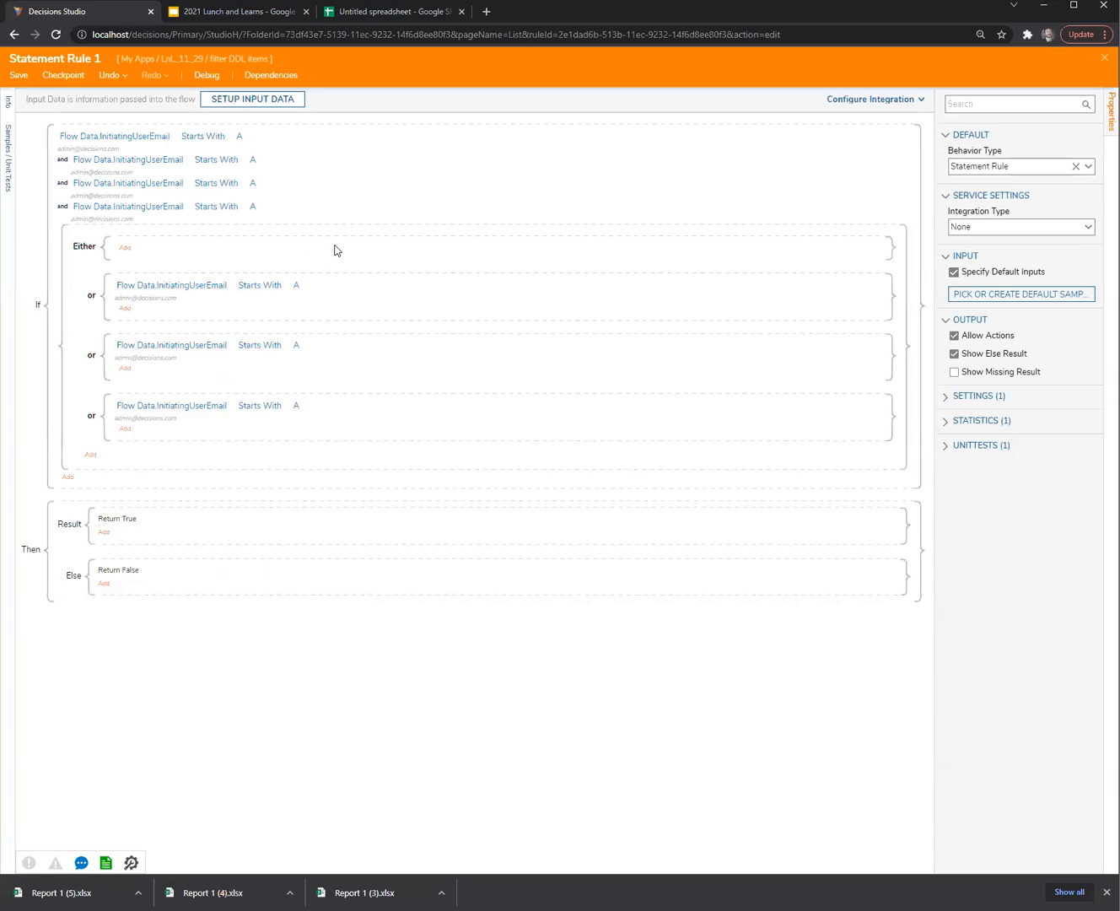
Step: Move the last top-level and condition, just above the Either/Or group, up one position
{"action": "left_click", "coordinate": [127, 247]}
{"action": "left_click", "coordinate": [423, 708]}
{"action": "right_click", "coordinate": [137, 210]}
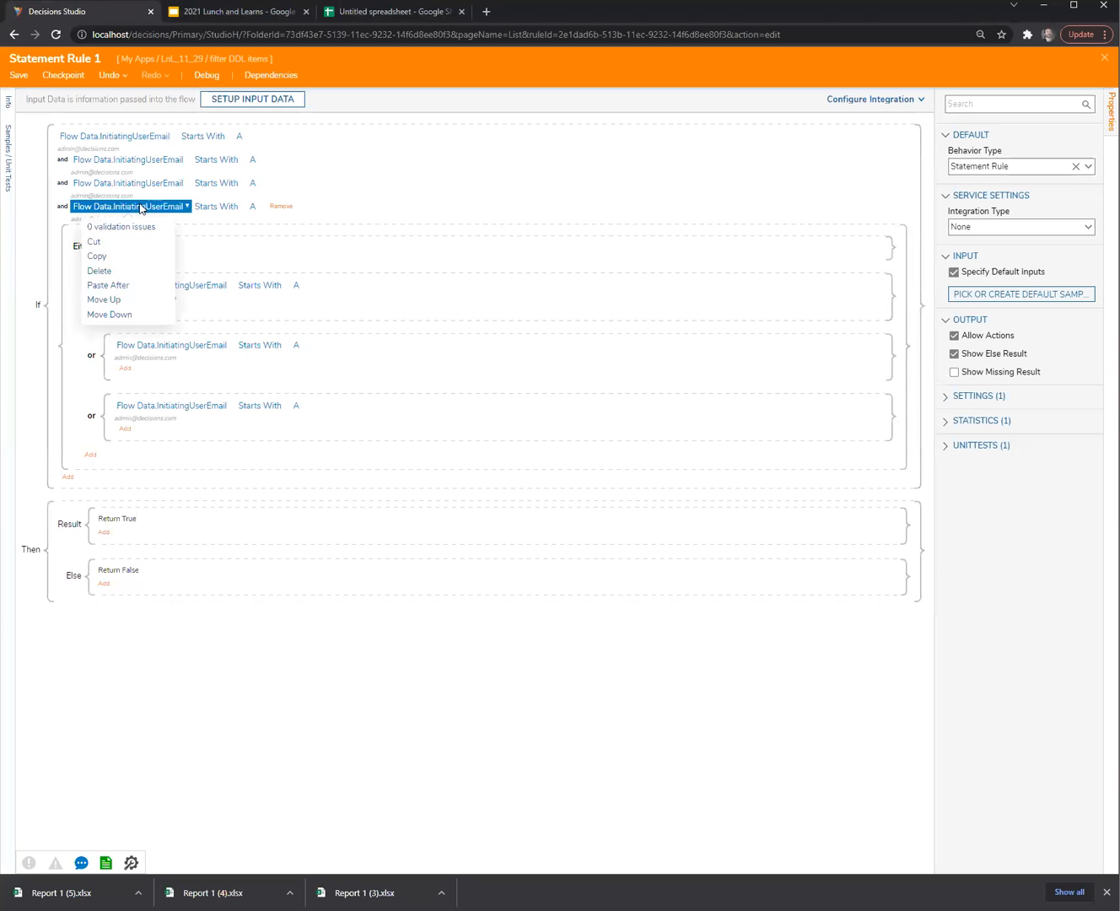
{"action": "left_click", "coordinate": [142, 301]}
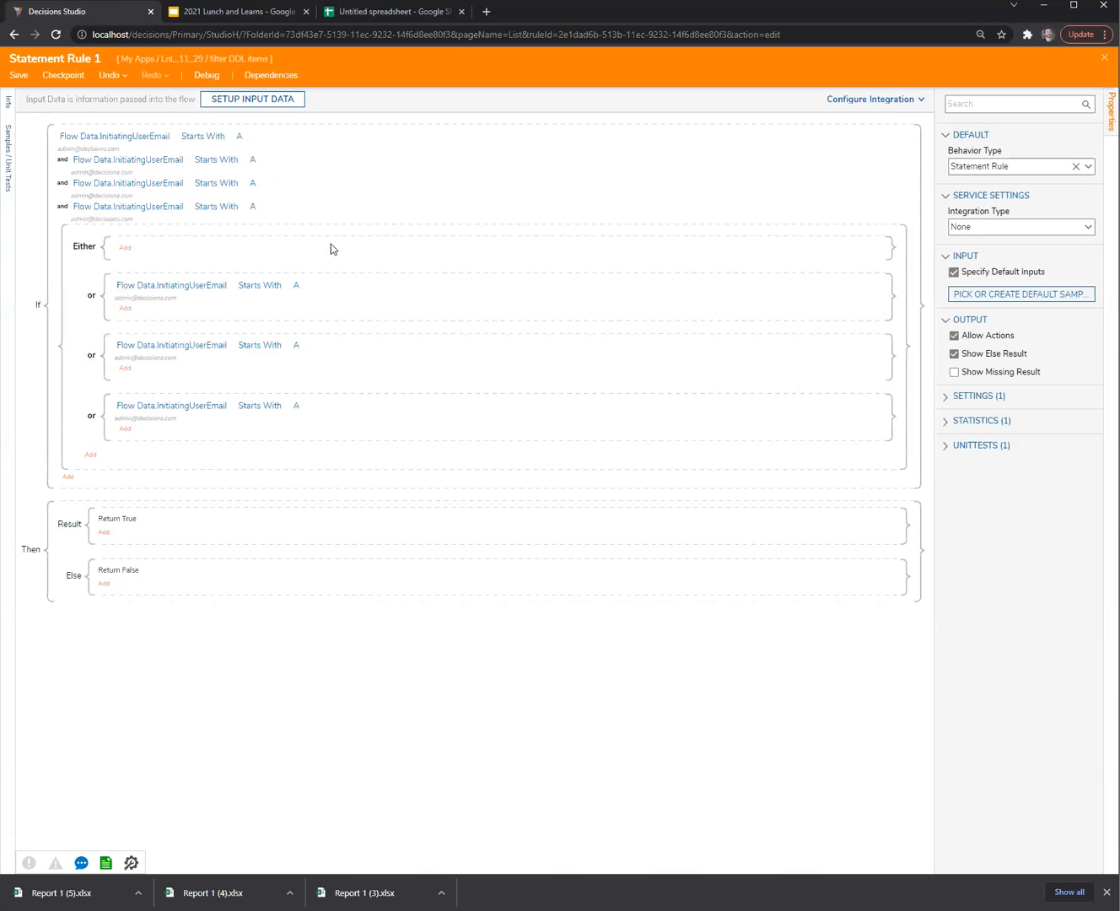
Step: Set the Starts With value of the third top-level condition to B and move that condition up one position
{"action": "left_click", "coordinate": [254, 183]}
{"action": "left_click", "coordinate": [310, 290]}
{"action": "type", "text": "B"}
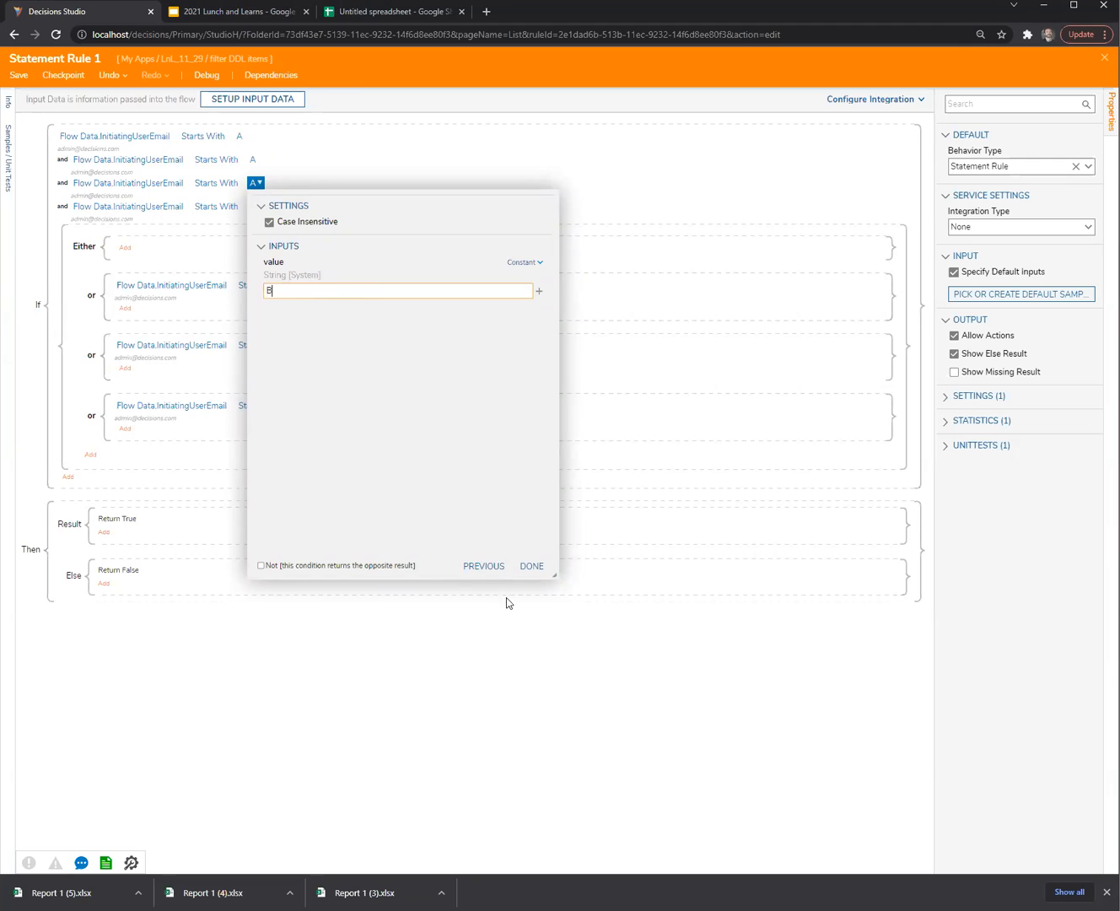
{"action": "left_click", "coordinate": [532, 566]}
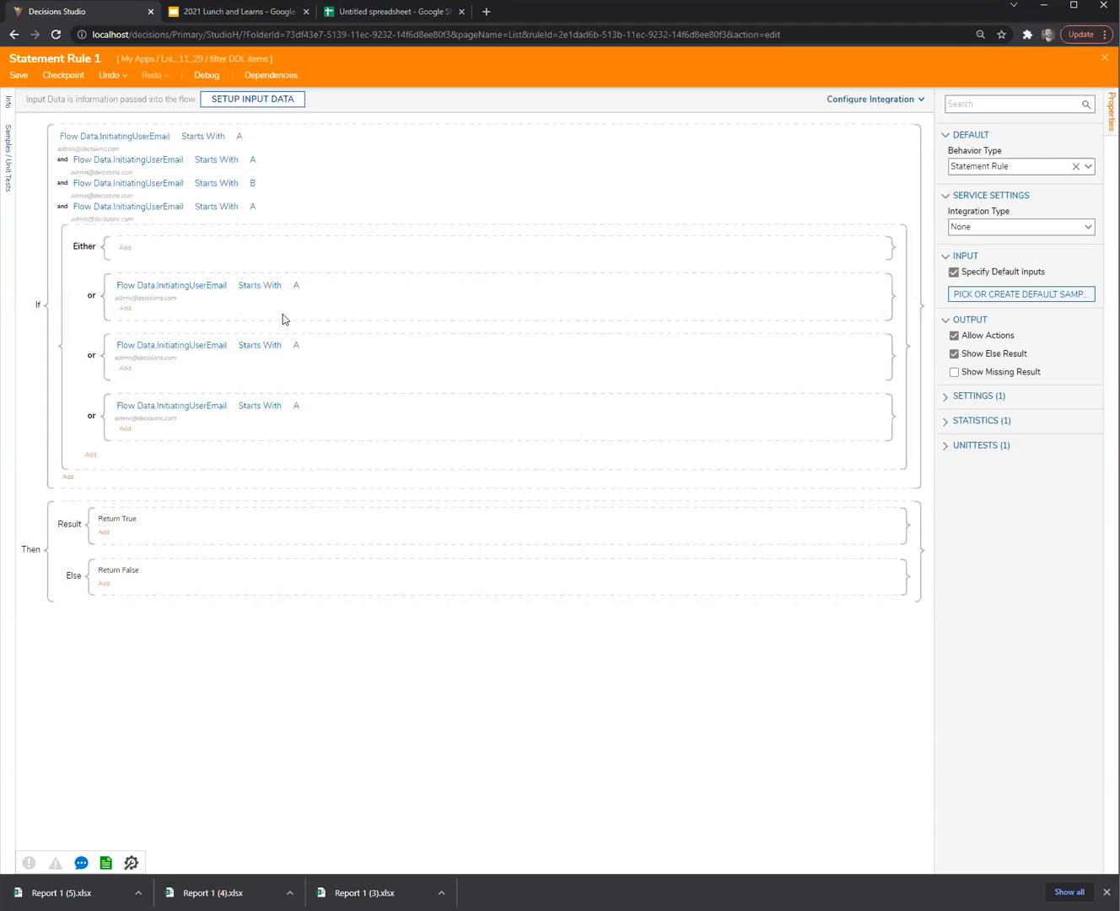
{"action": "right_click", "coordinate": [126, 183]}
{"action": "left_click", "coordinate": [134, 262]}
Step: Compare the actions available for the last top-level and condition with those for the second Either/Or branch
{"action": "left_click", "coordinate": [140, 216]}
{"action": "right_click", "coordinate": [140, 216]}
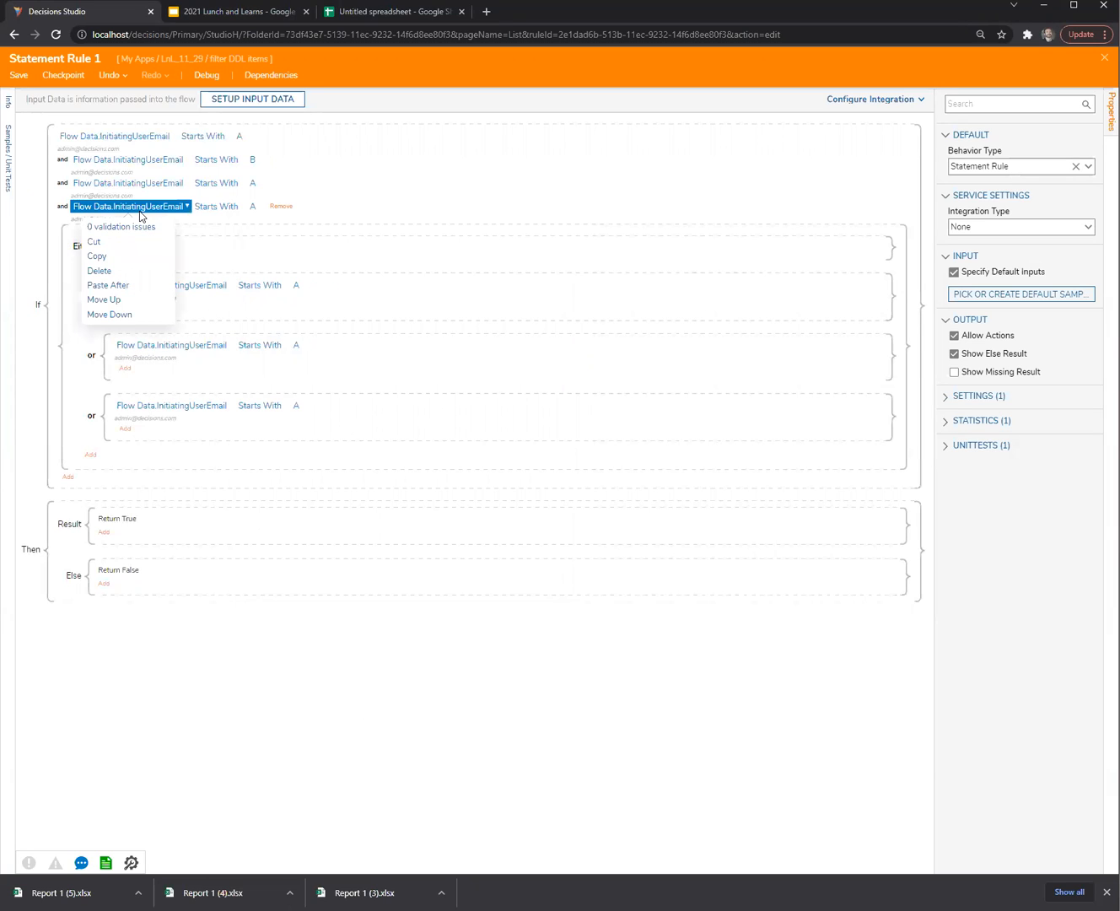
{"action": "left_click", "coordinate": [352, 727]}
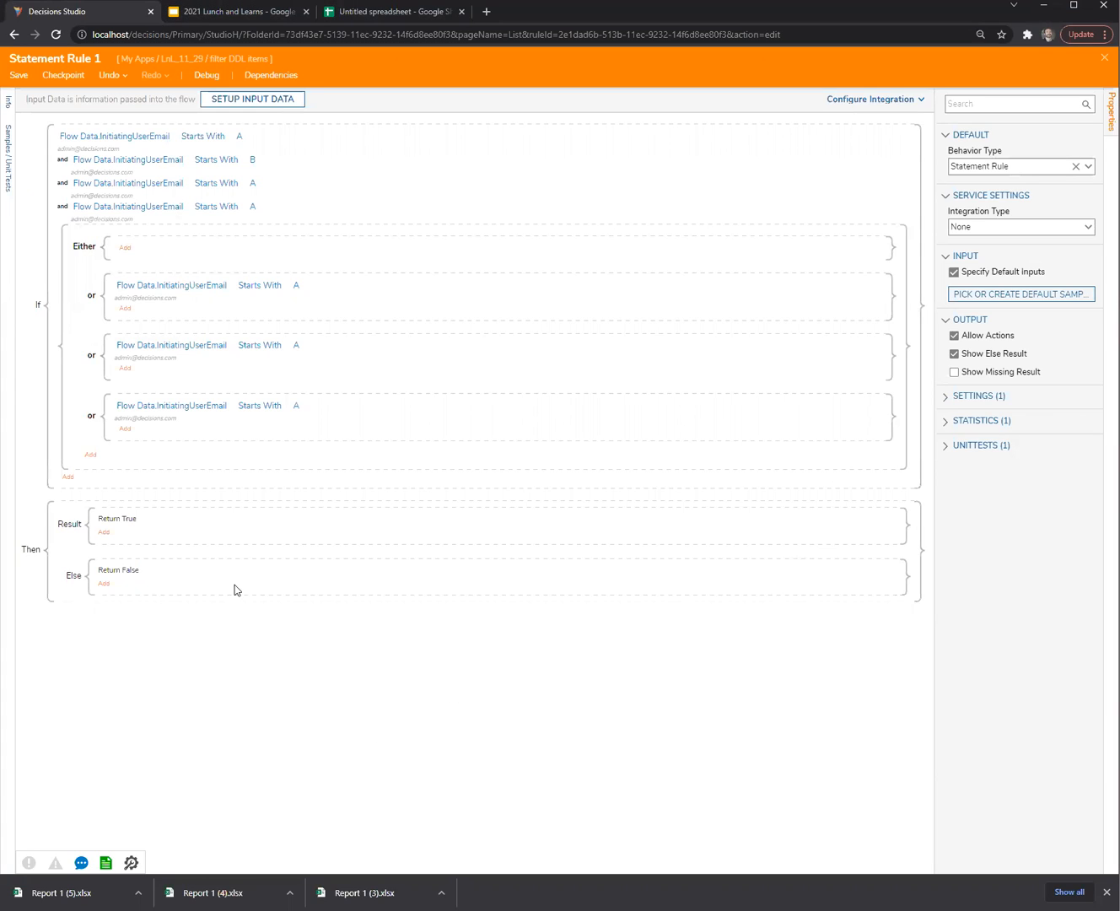
{"action": "right_click", "coordinate": [90, 296]}
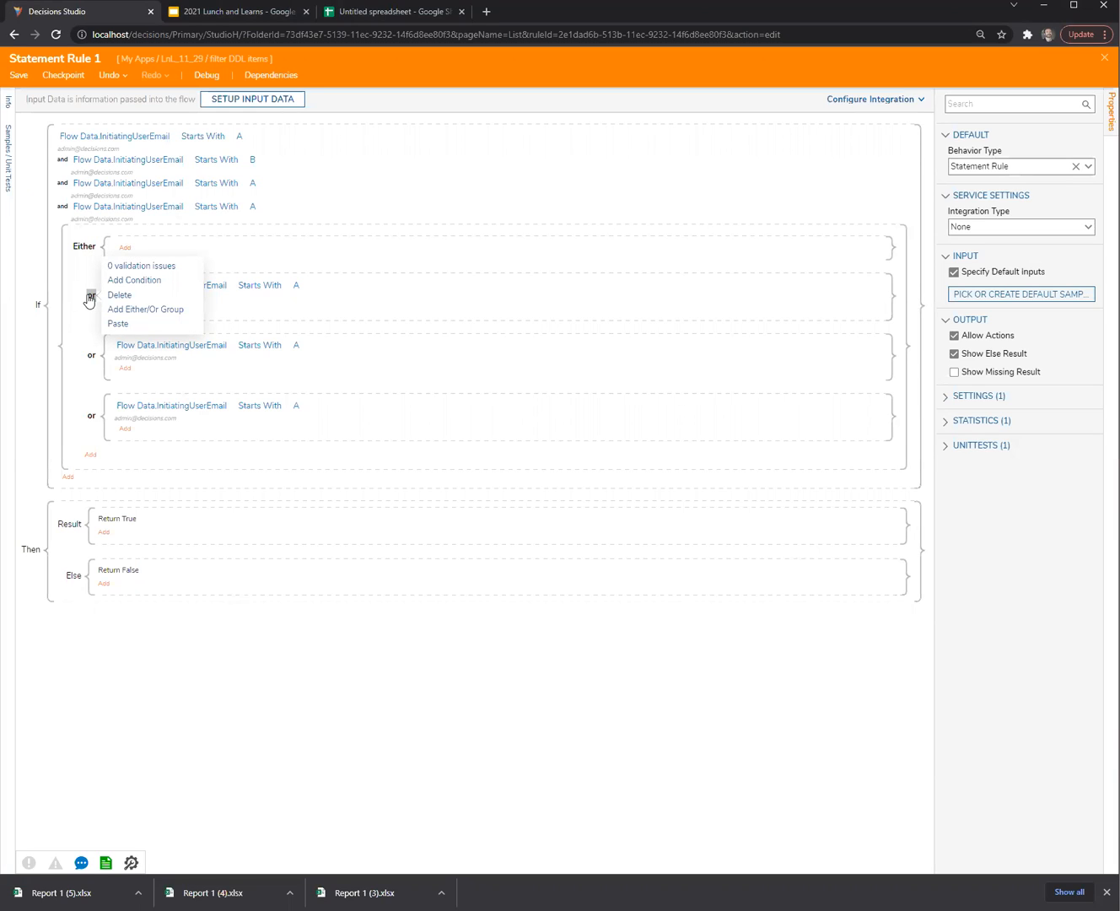
{"action": "left_click", "coordinate": [329, 693]}
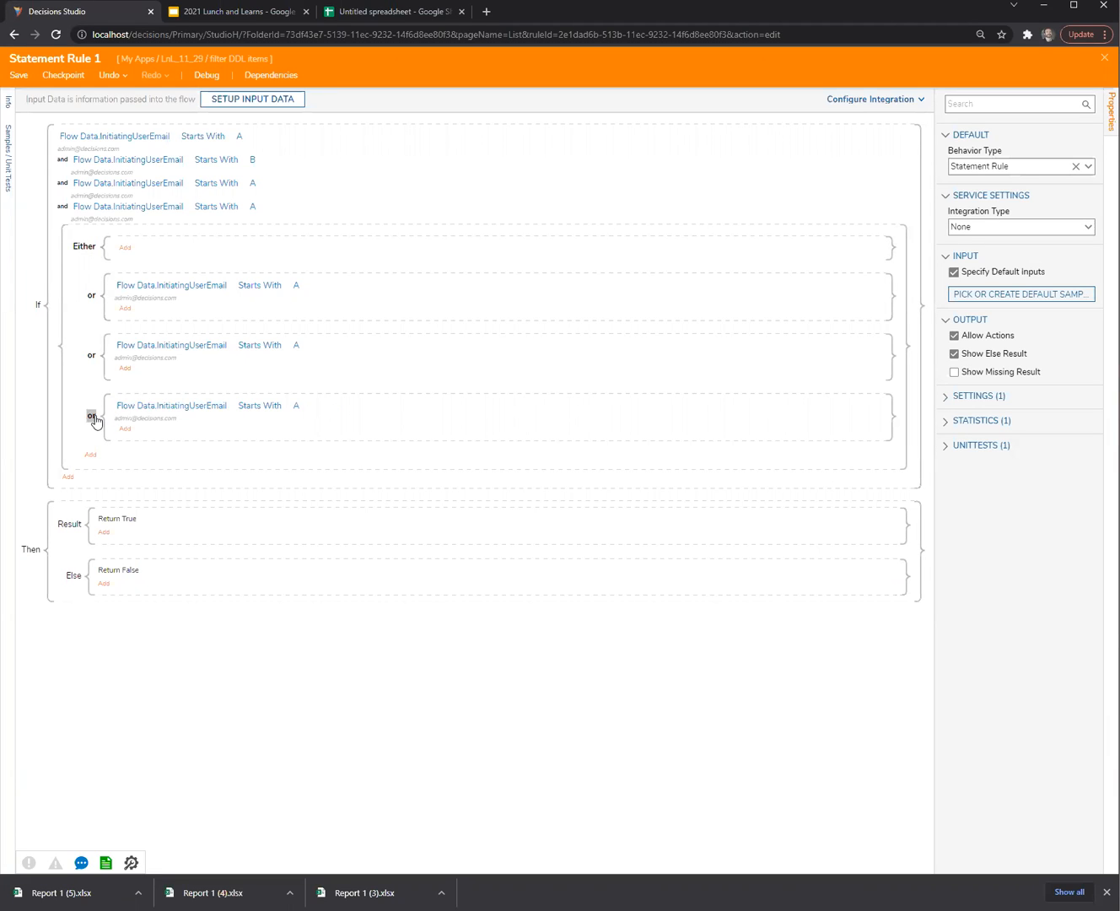
{"action": "left_click", "coordinate": [135, 207]}
{"action": "left_click", "coordinate": [287, 698]}
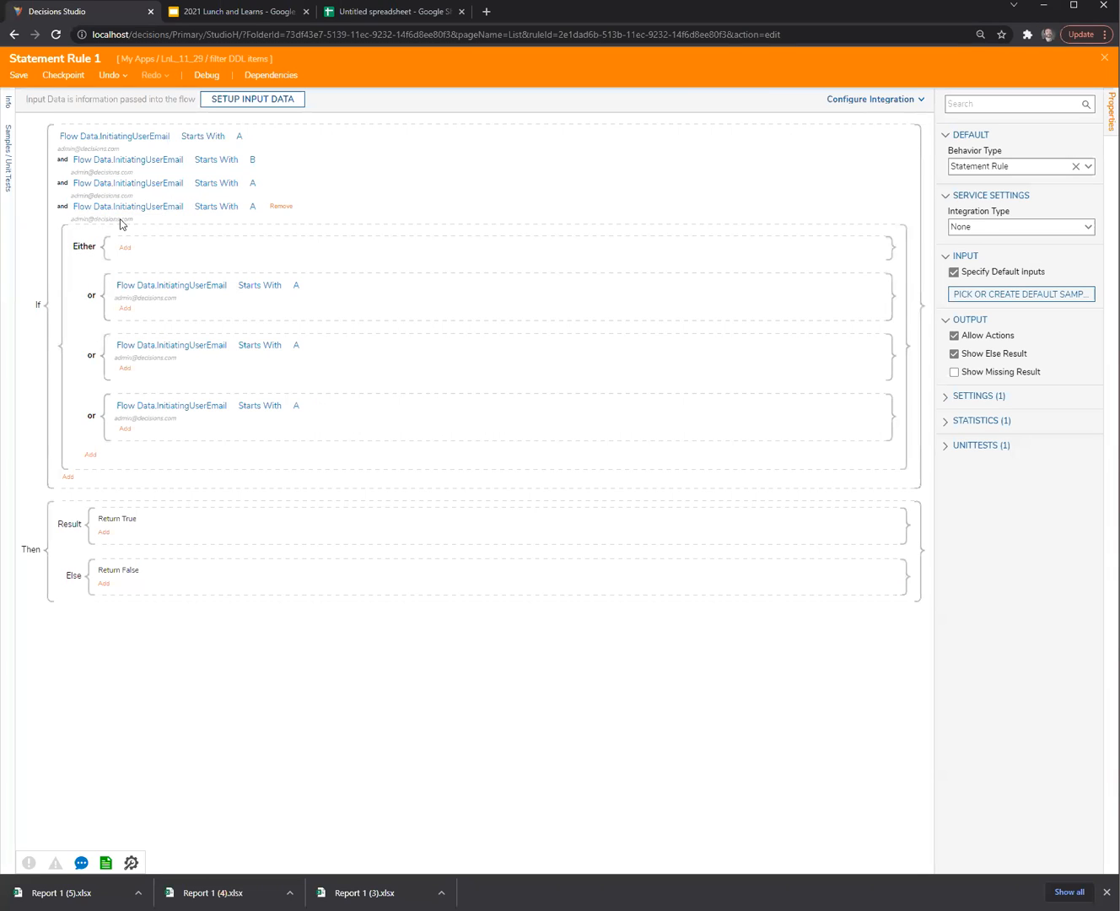